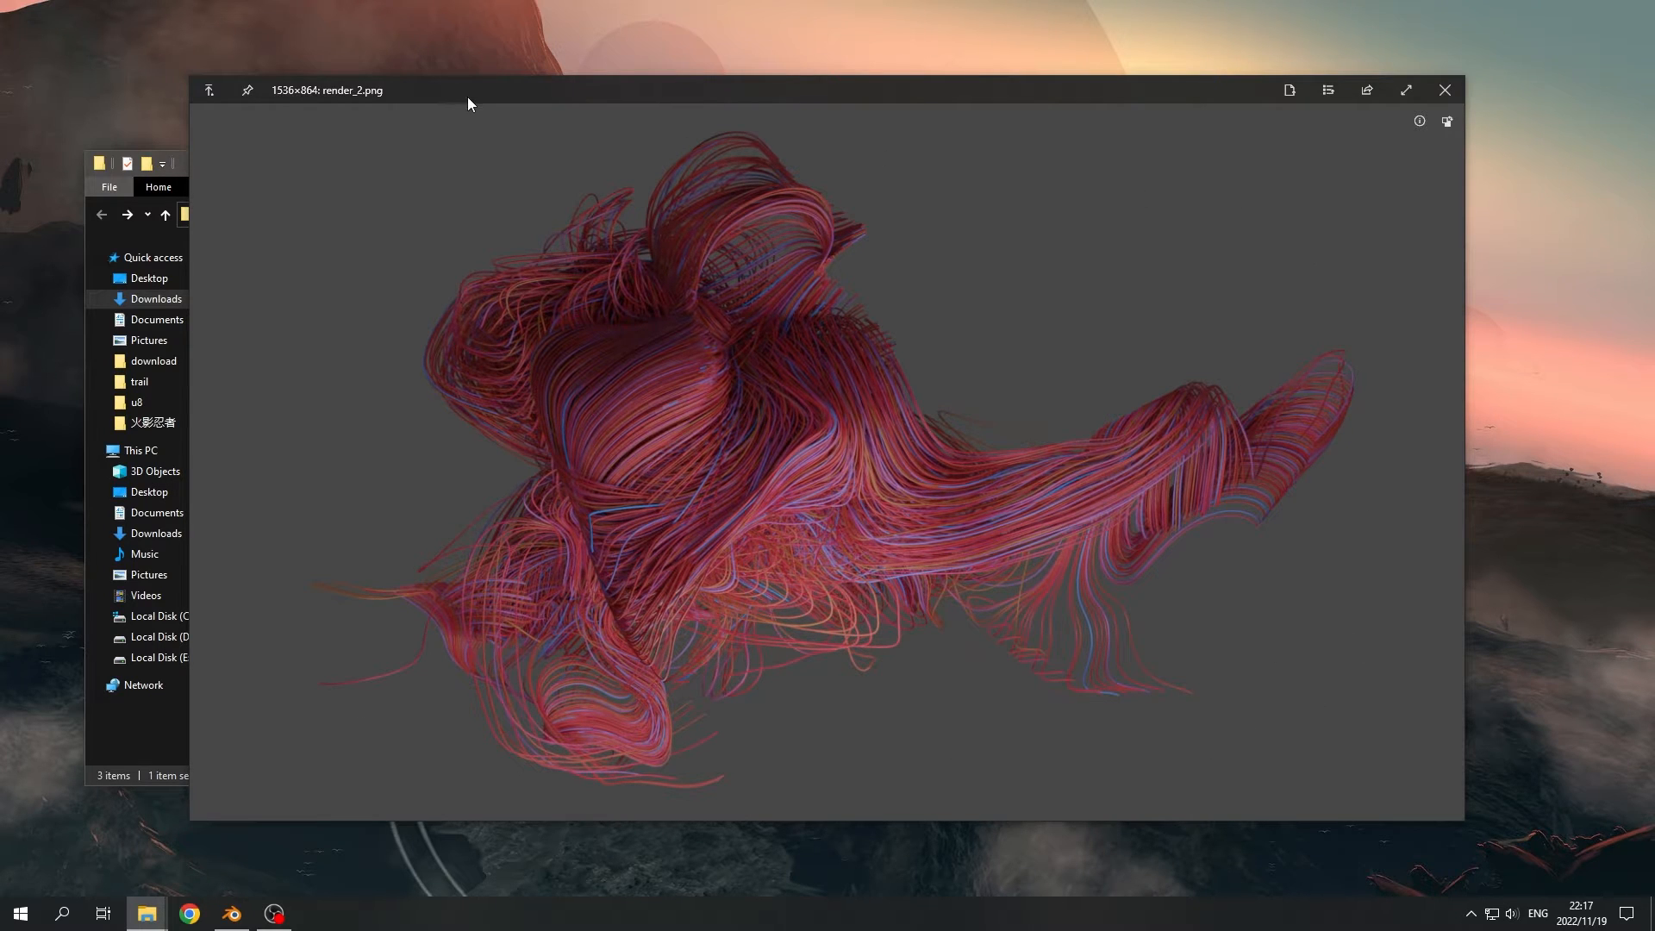
- Look through the trail render images from render_2.png to render_4_comp.png, and close the image viewer
key("Right")
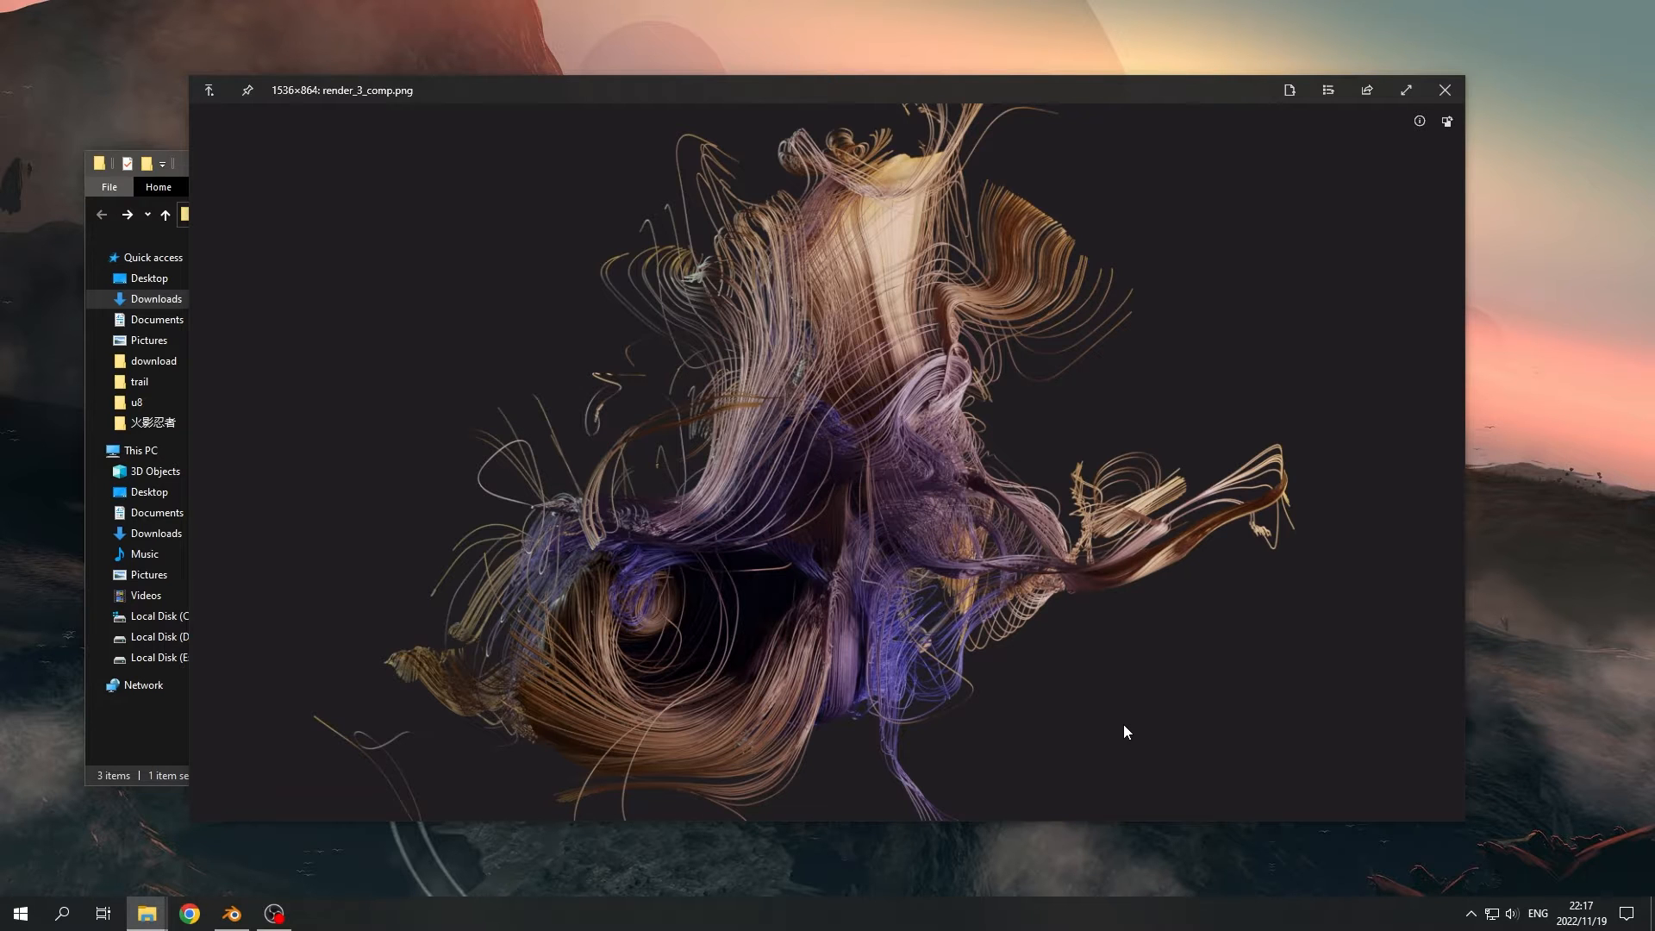
key("Right")
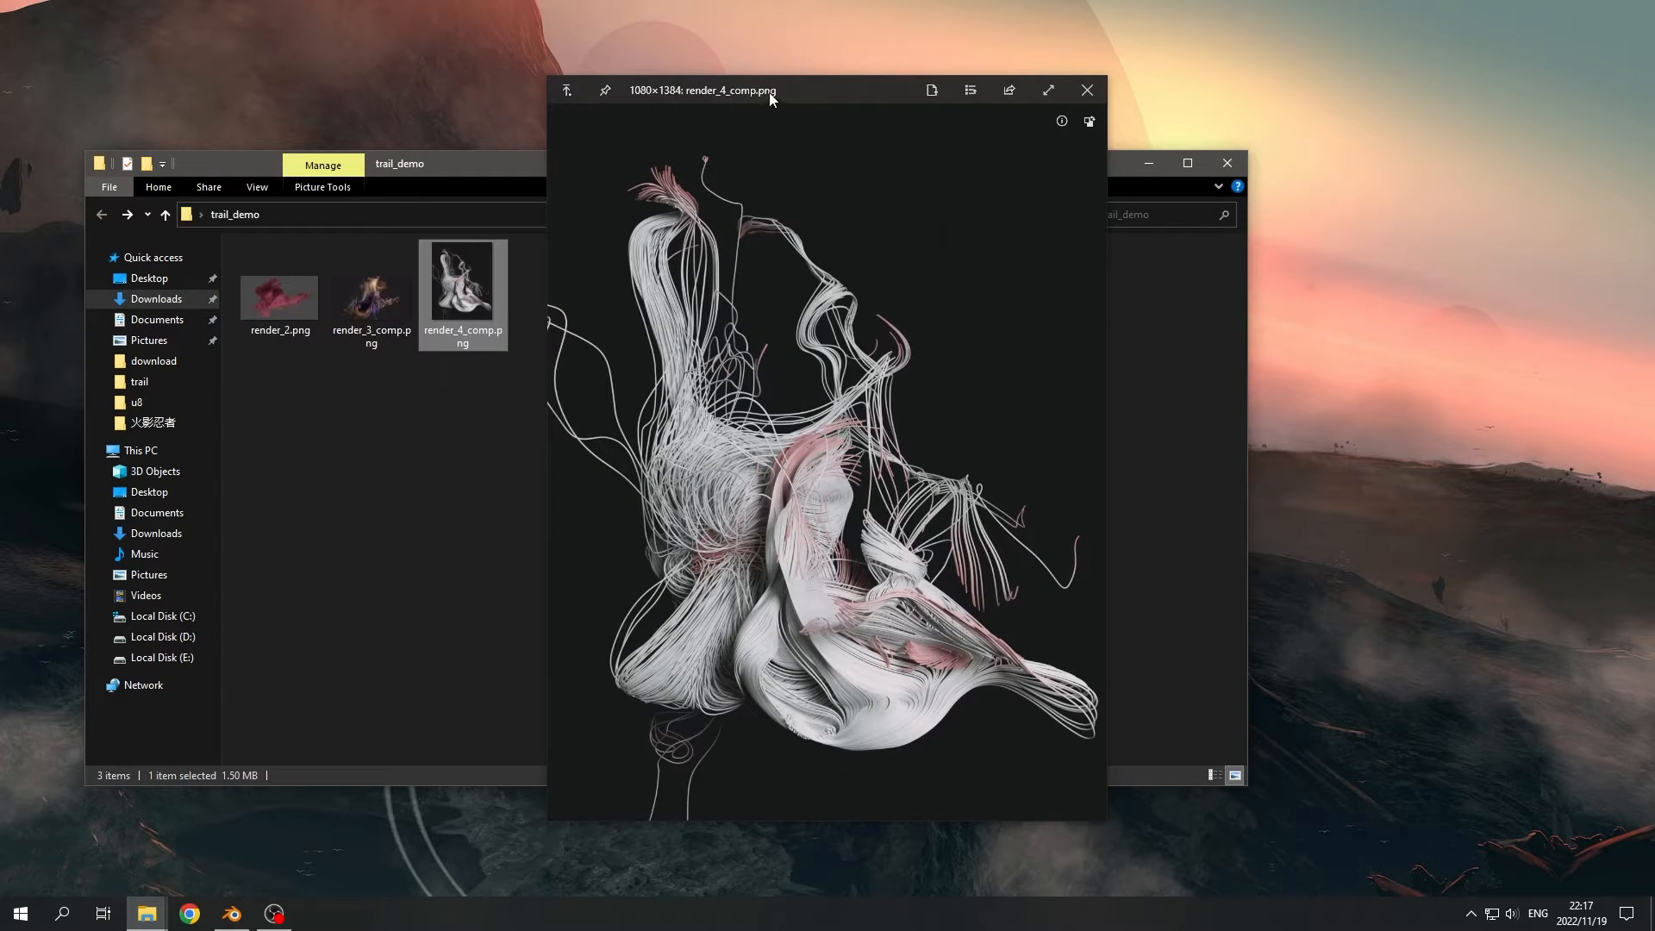
mouse_move(769, 97)
left_mouse_down()
mouse_move(724, 81)
mouse_move(748, 95)
left_mouse_up()
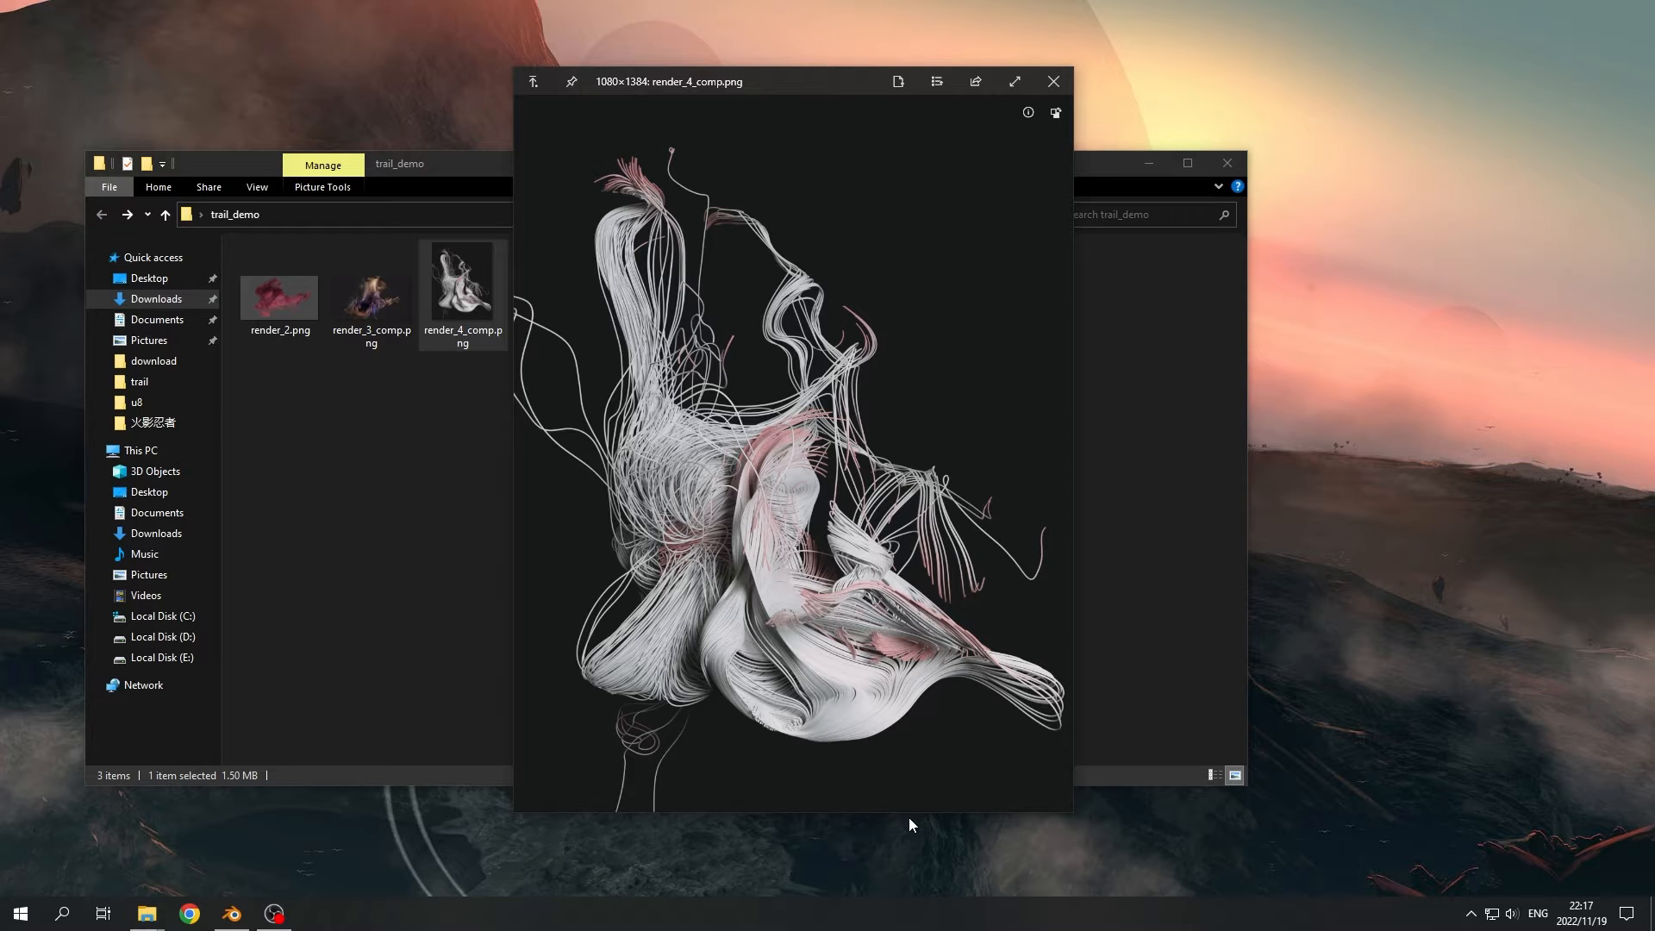
left_click(1053, 81)
- Switch to Blender and check its version information
left_click(231, 914)
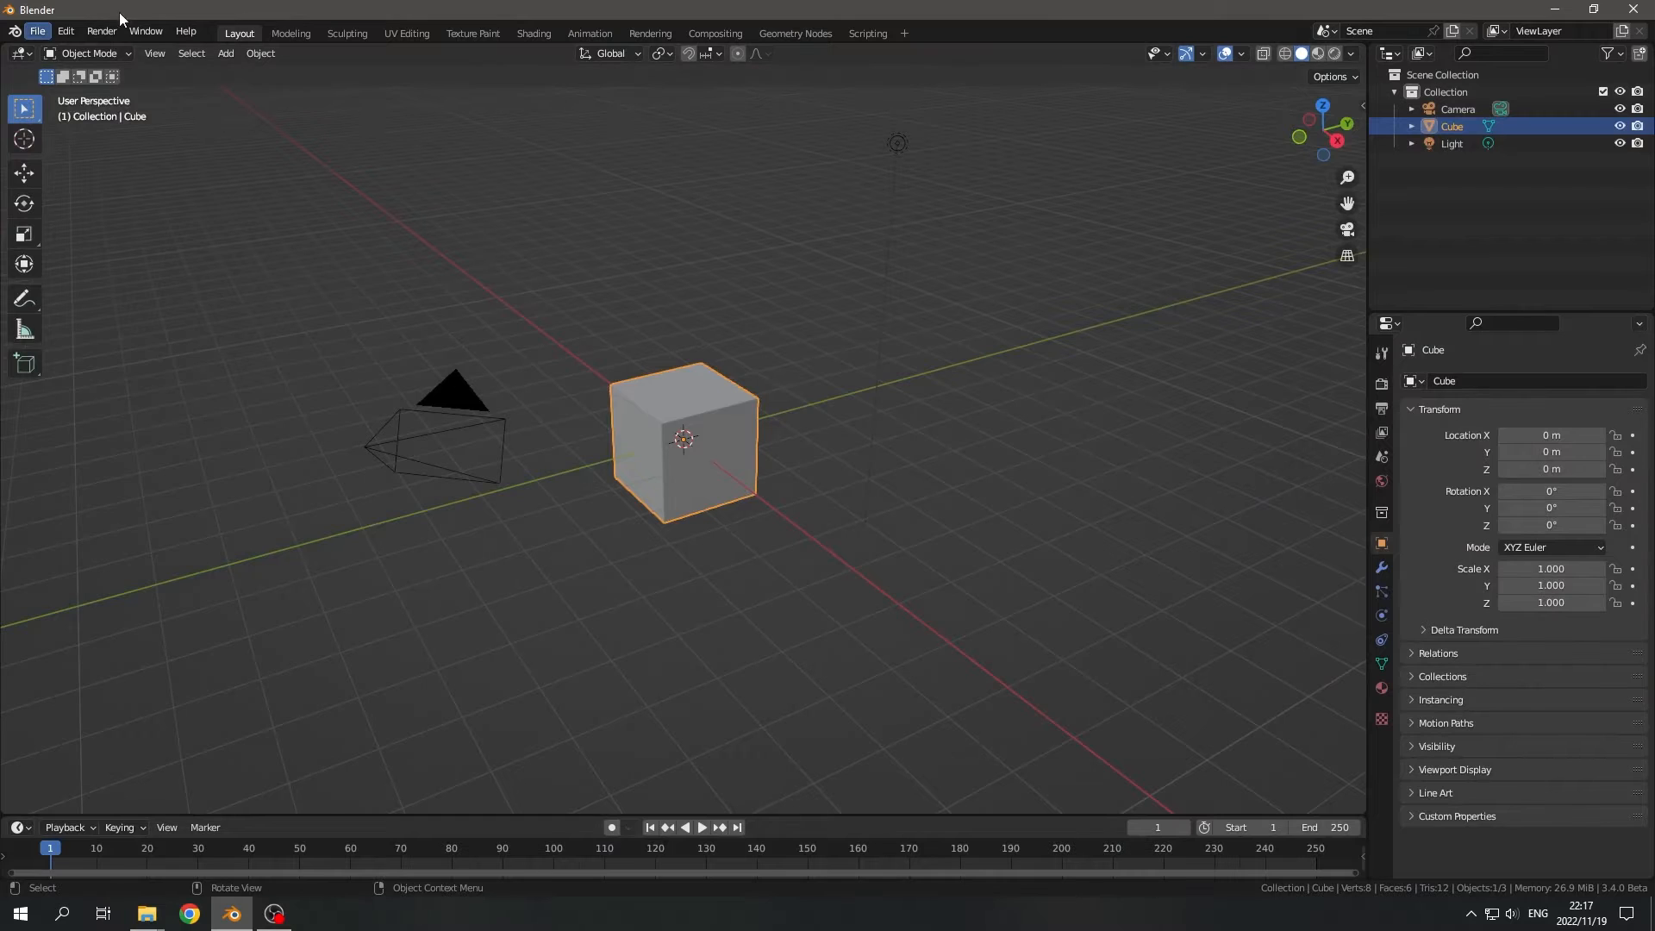
left_click(14, 31)
left_click(51, 67)
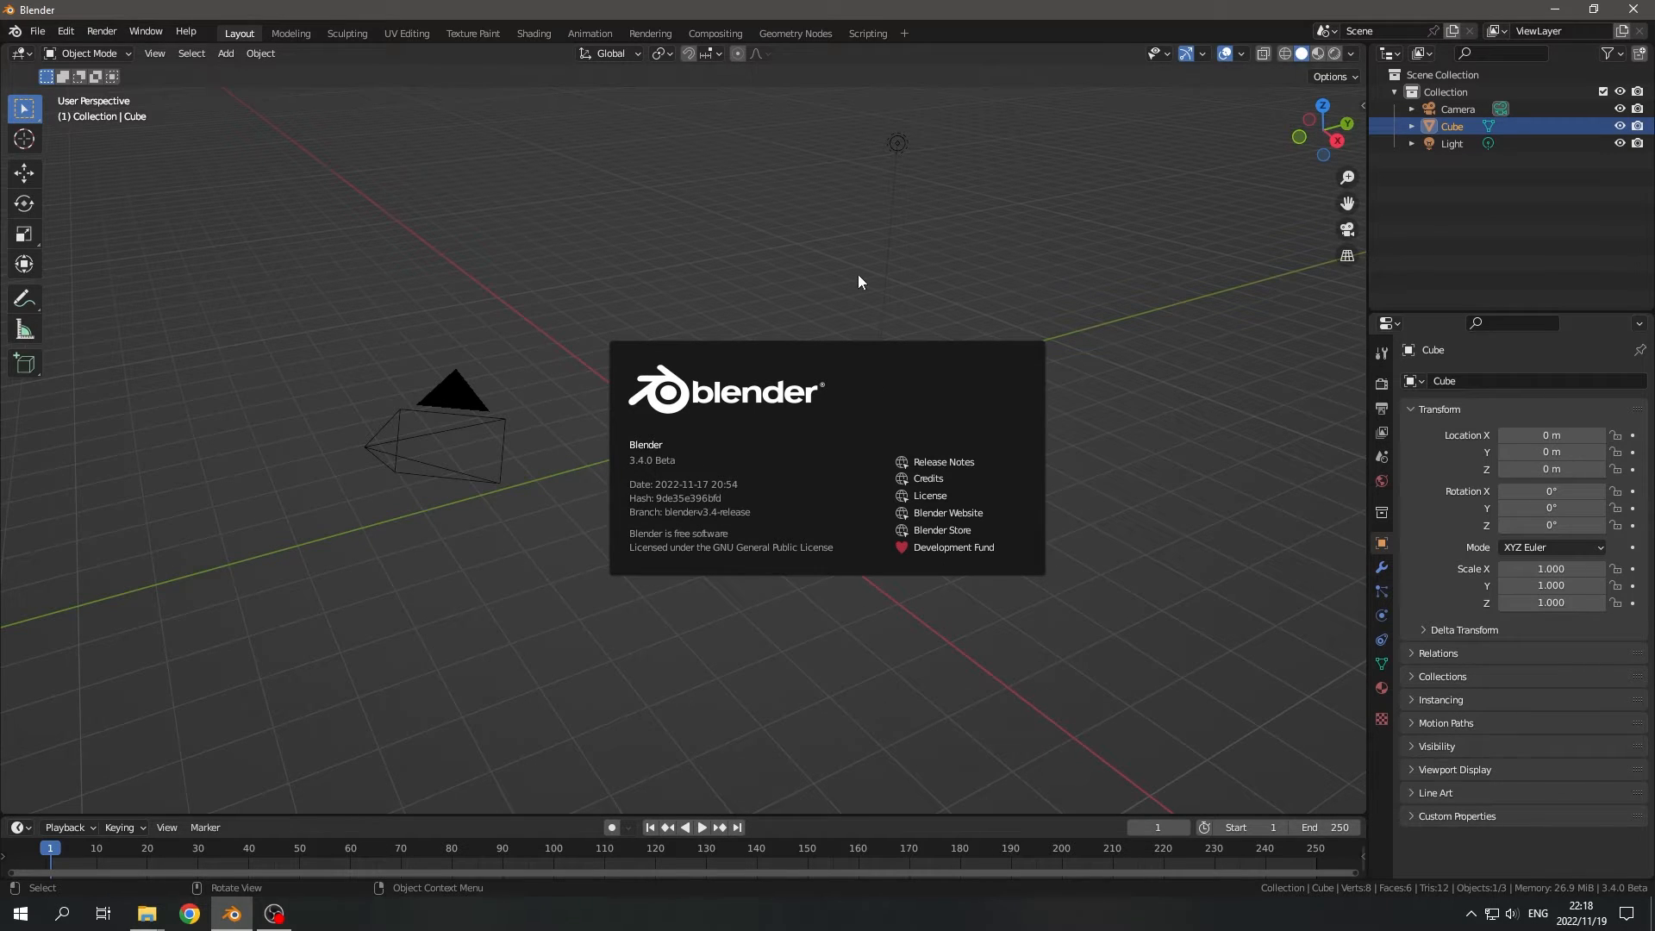
left_click(1155, 286)
middle_click_drag(801, 448, 781, 607)
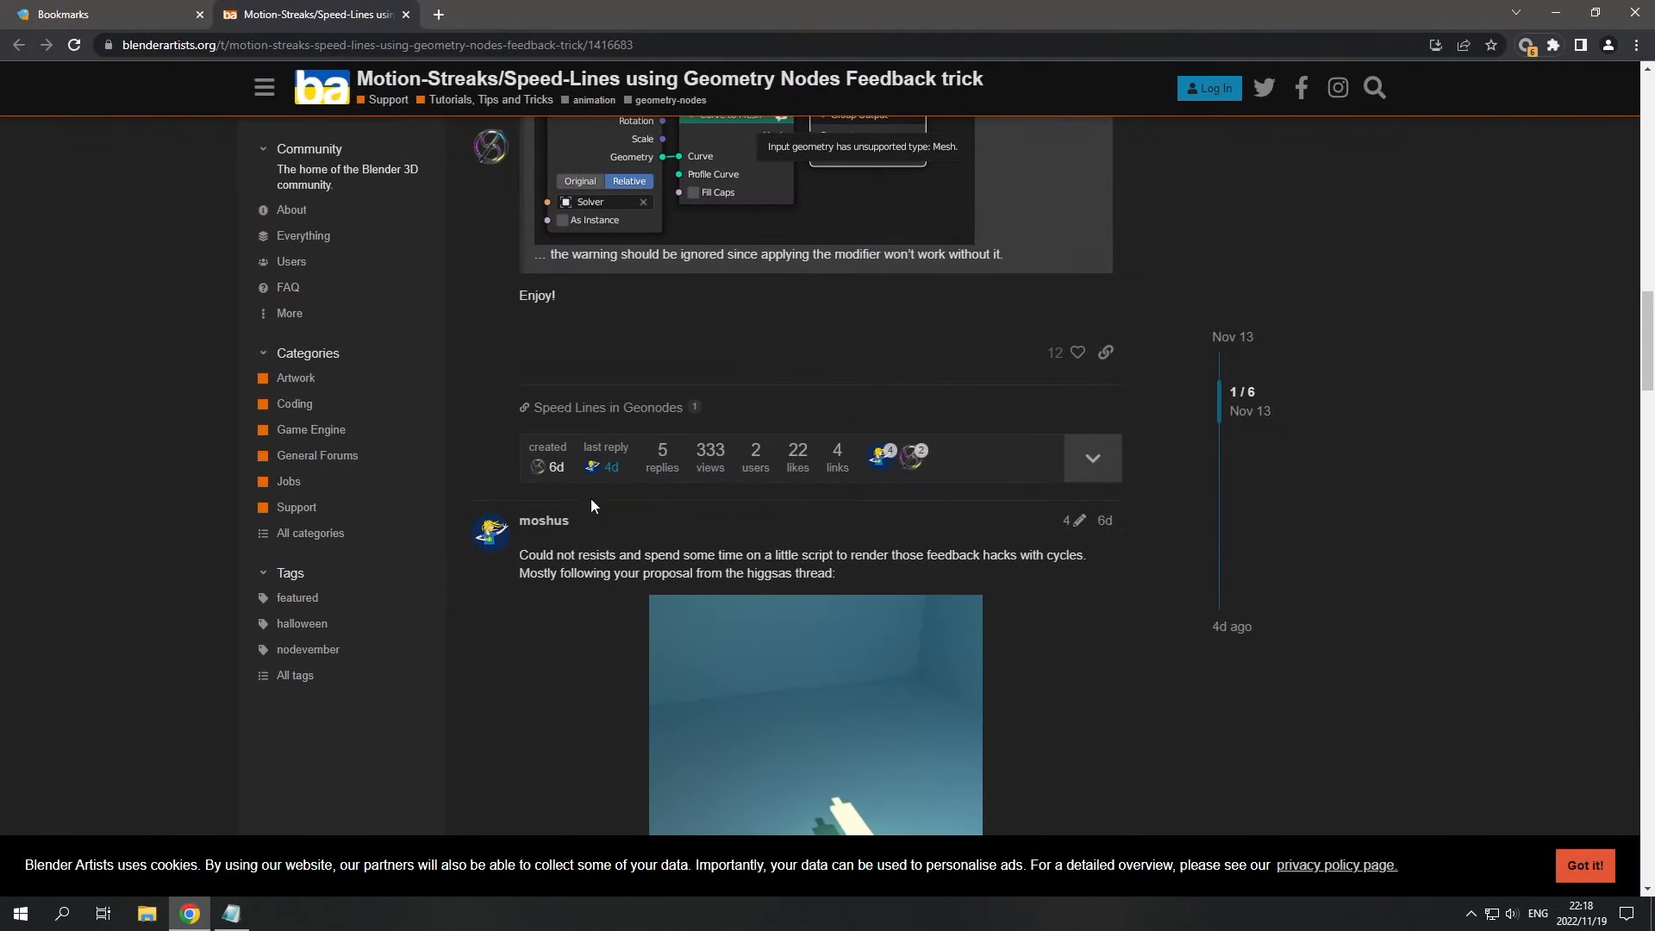
- Read the Blender Artists thread on motion streaks with the Geometry Nodes feedback trick, including its feedback and solver networks
scroll(604, 465, "up", 3)
scroll(642, 422, "up", 15)
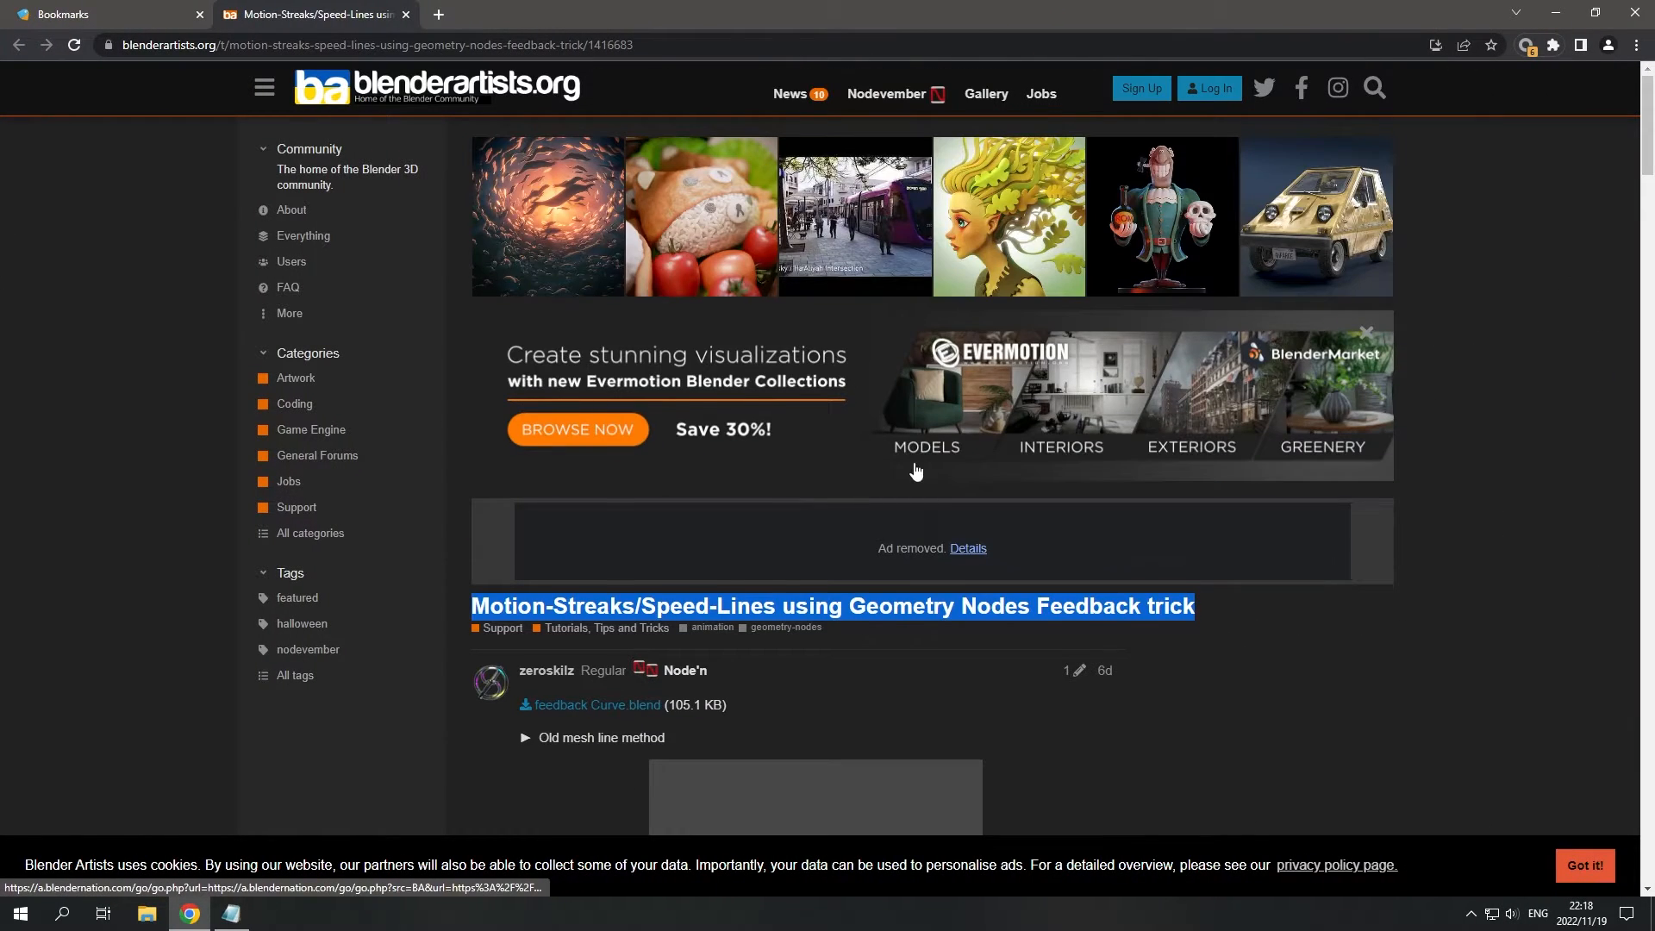
left_click(698, 47)
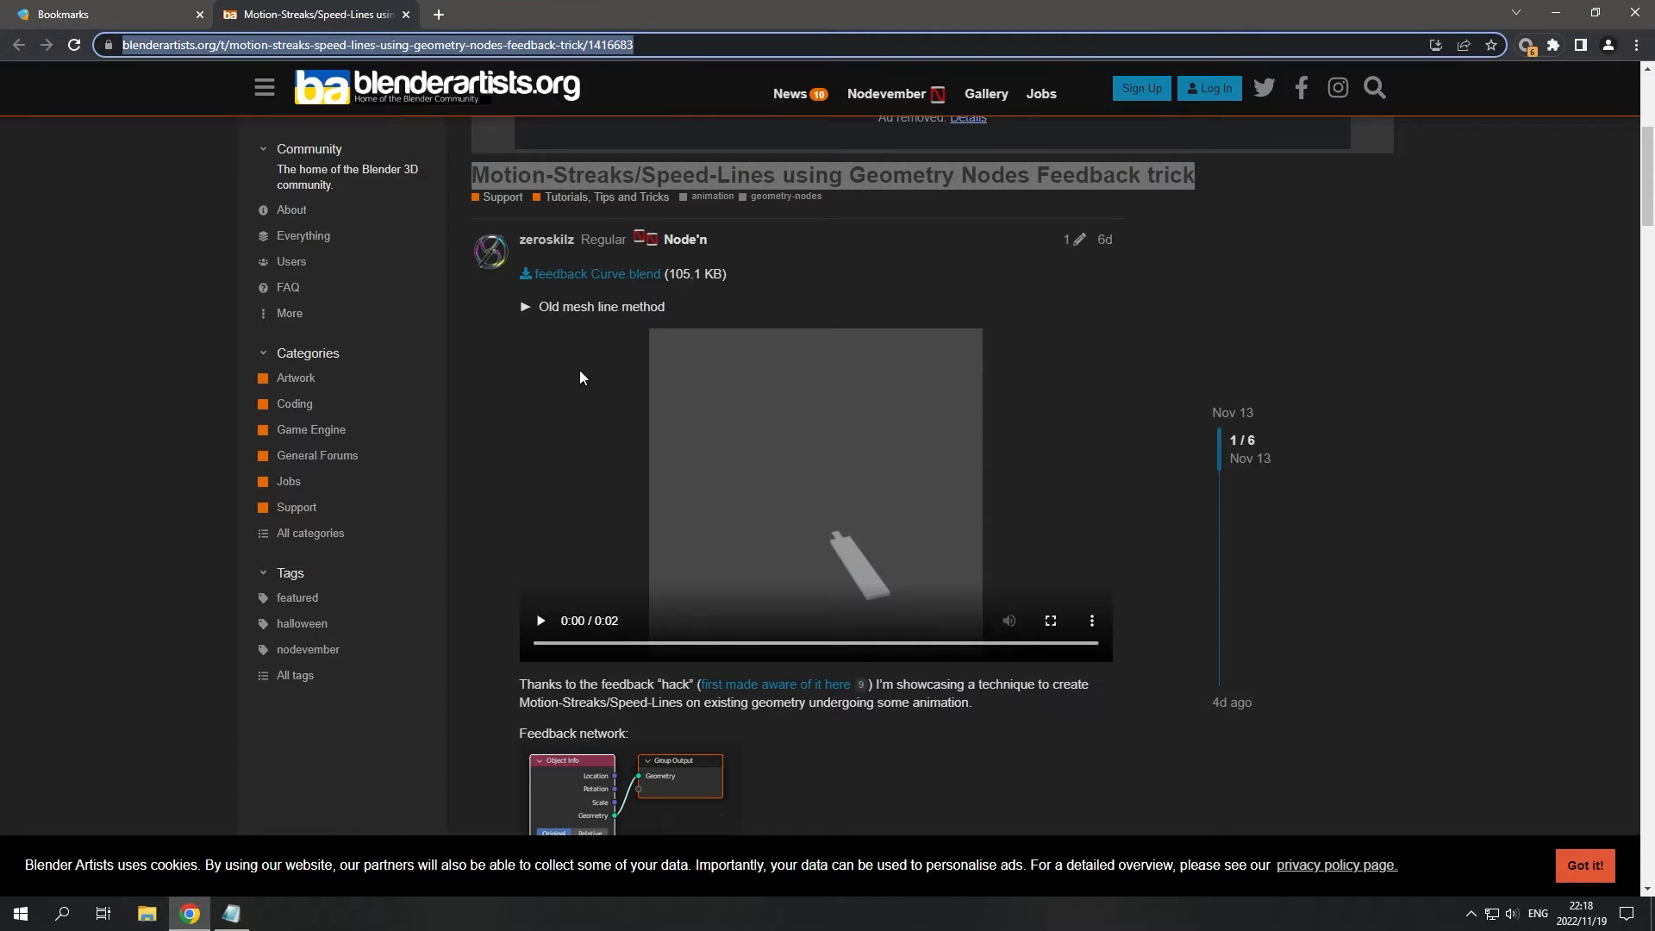
scroll(518, 362, "down", 4)
scroll(937, 419, "down", 2)
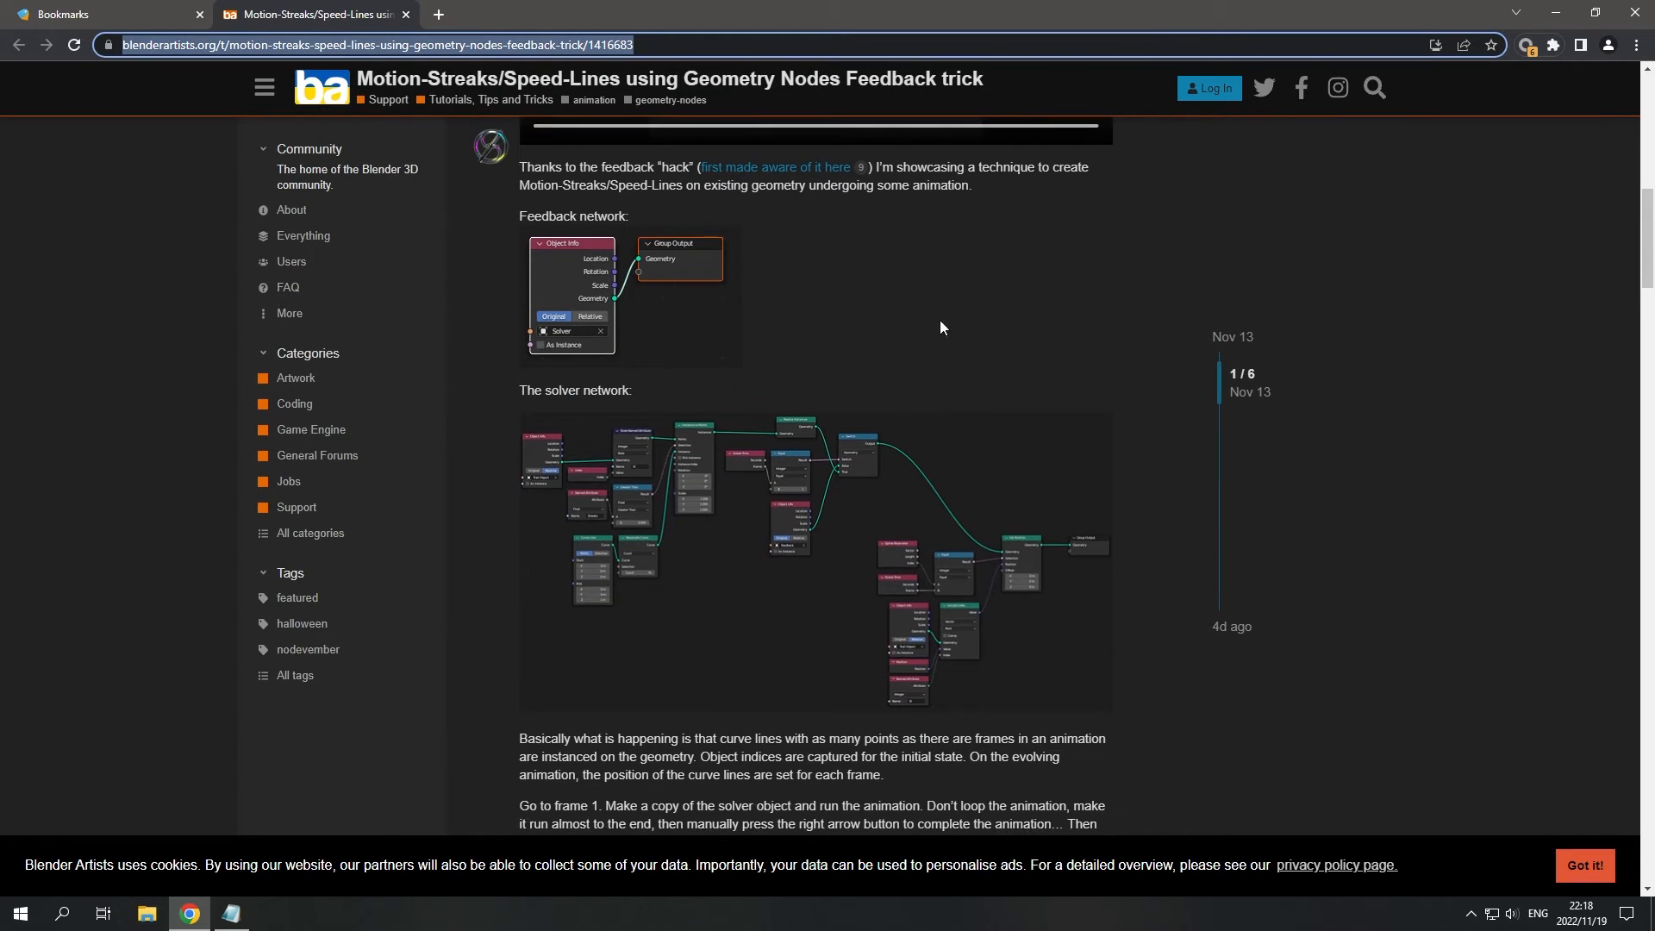
scroll(1085, 299, "down", 10)
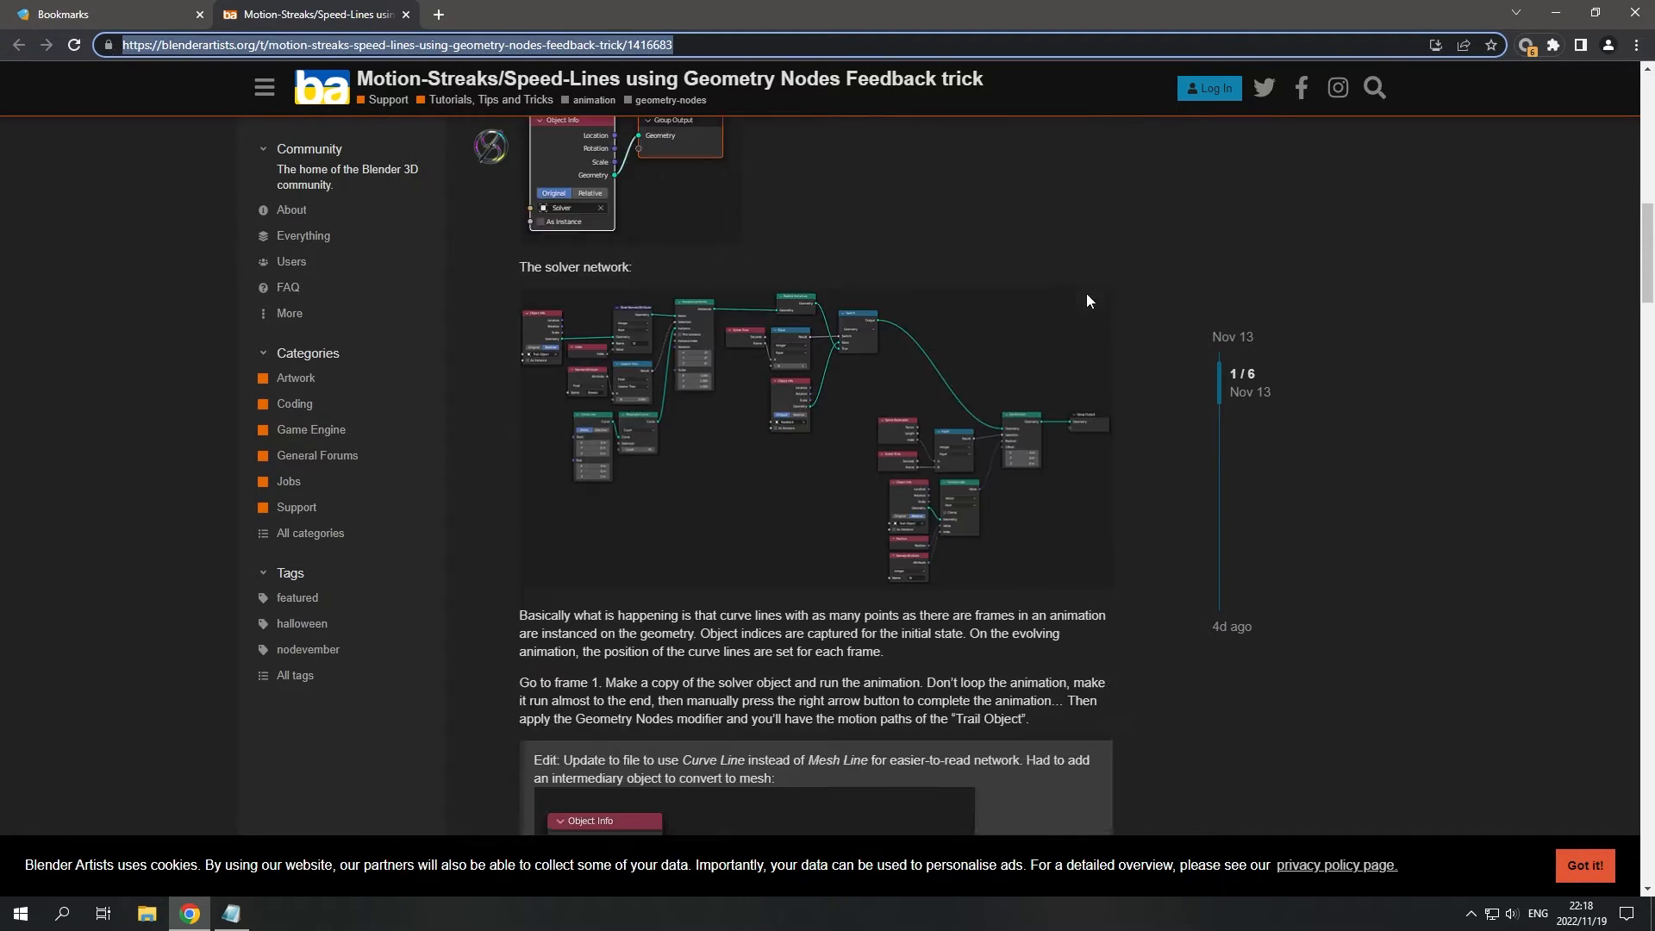
left_click_drag(1647, 331, 1648, 185)
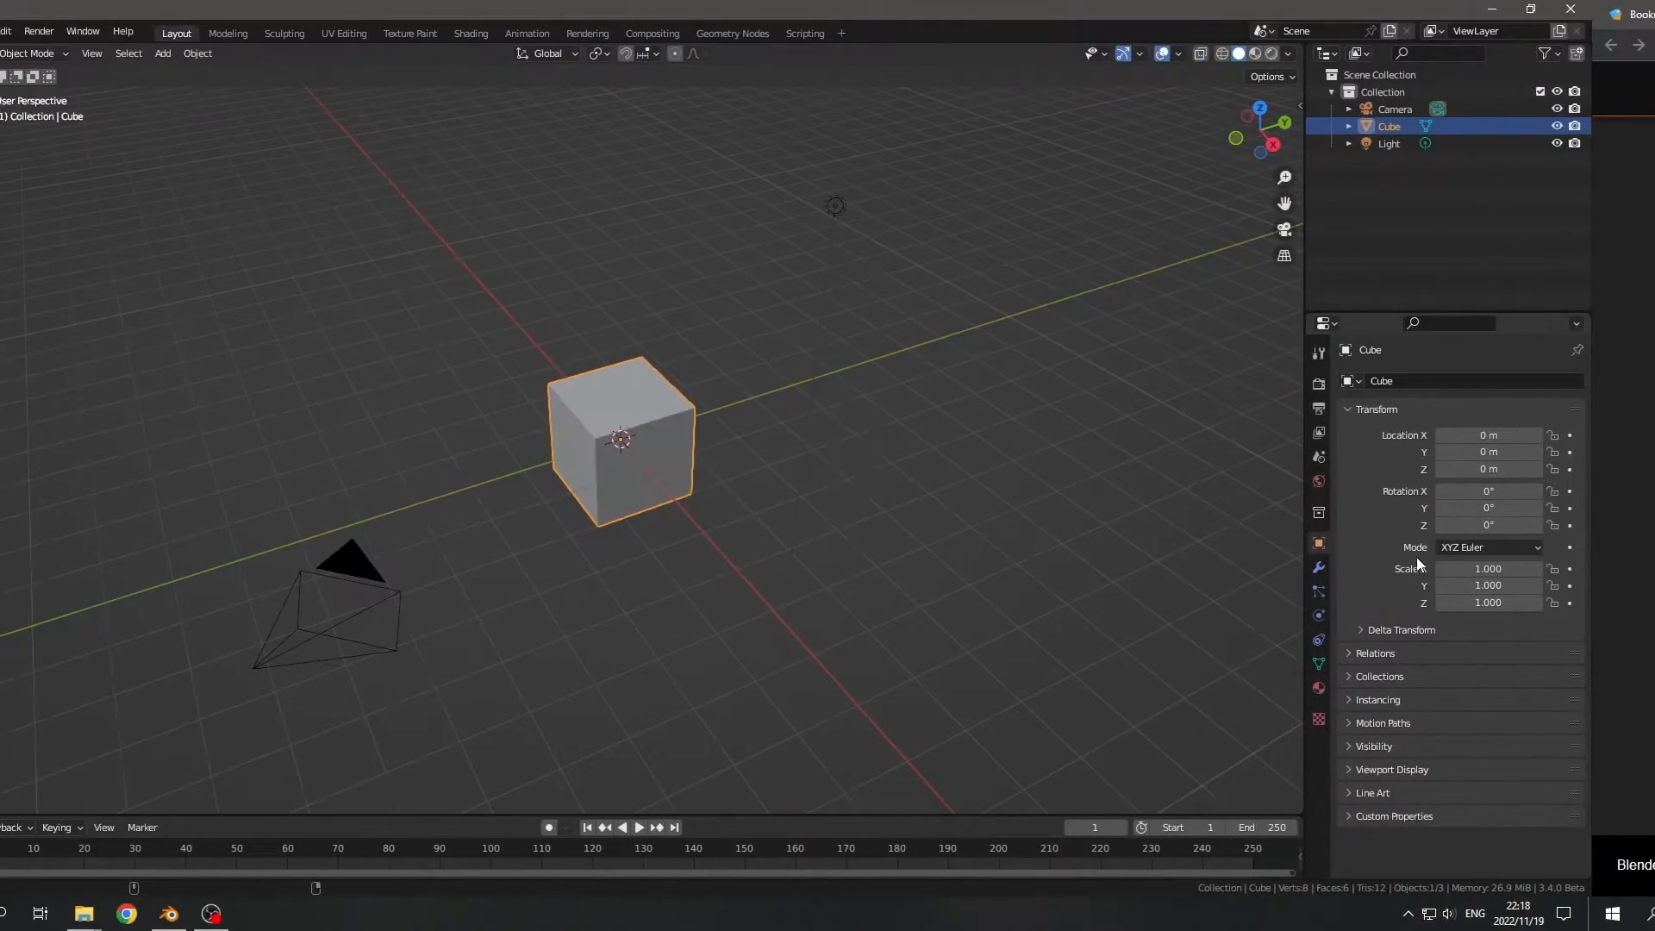
- Switch back to Blender and save the scene as trail.blend in the trail_demo folder
middle_click_drag(876, 478, 884, 482)
key("ctrl+s")
left_click(722, 698)
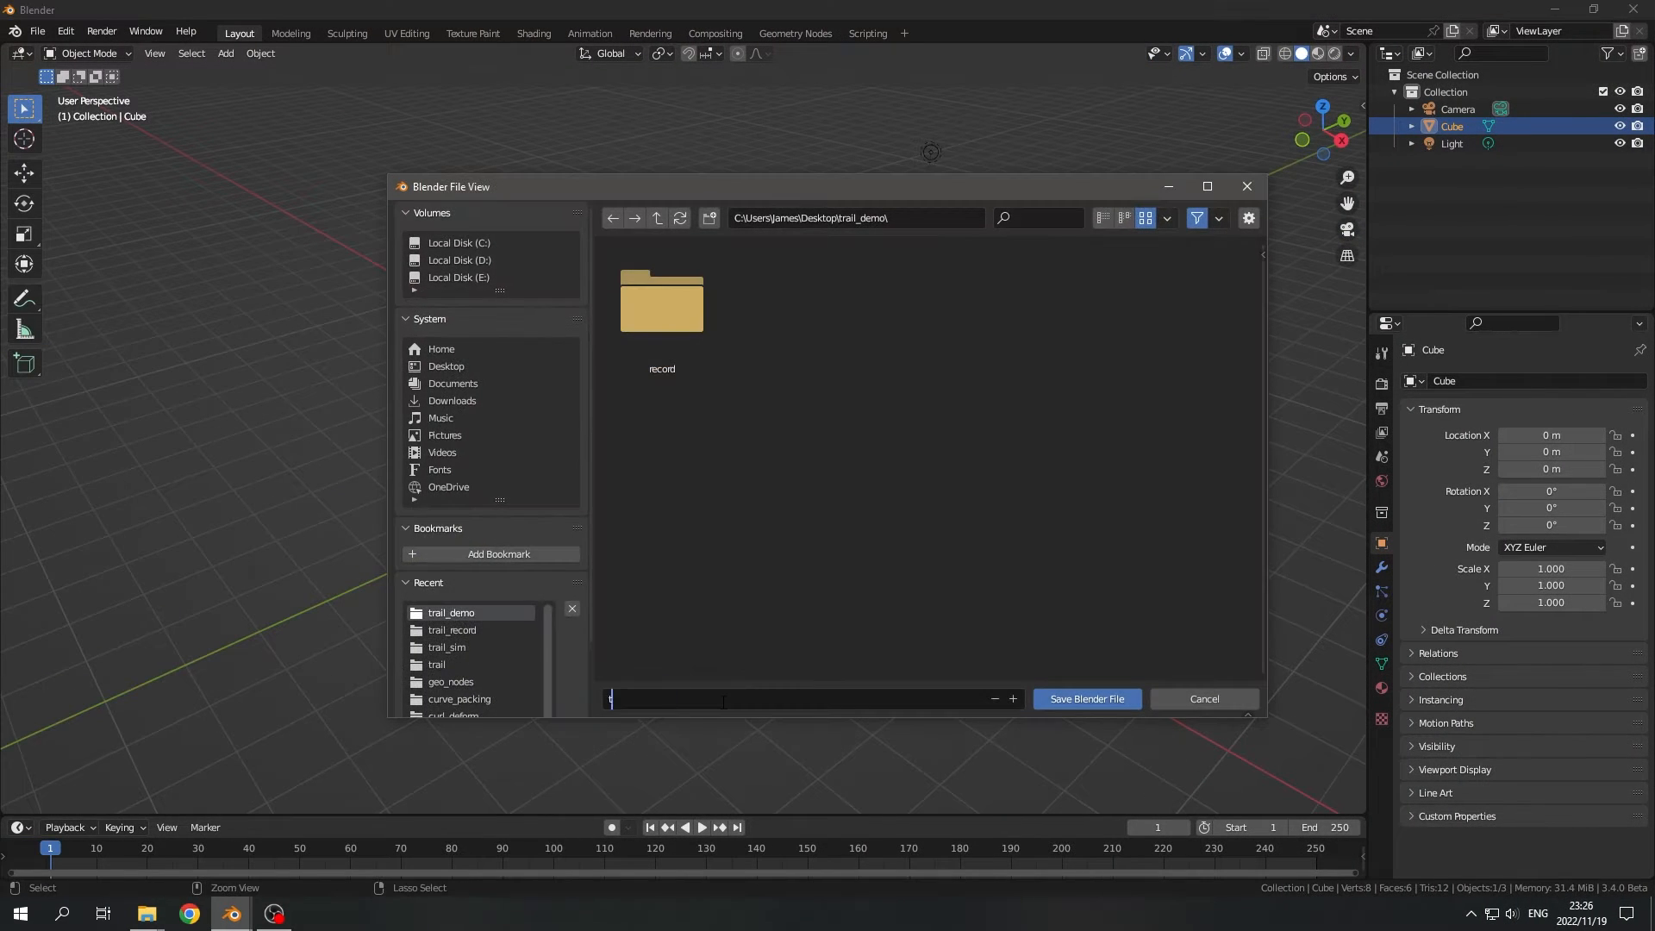
type("trail")
key("Return")
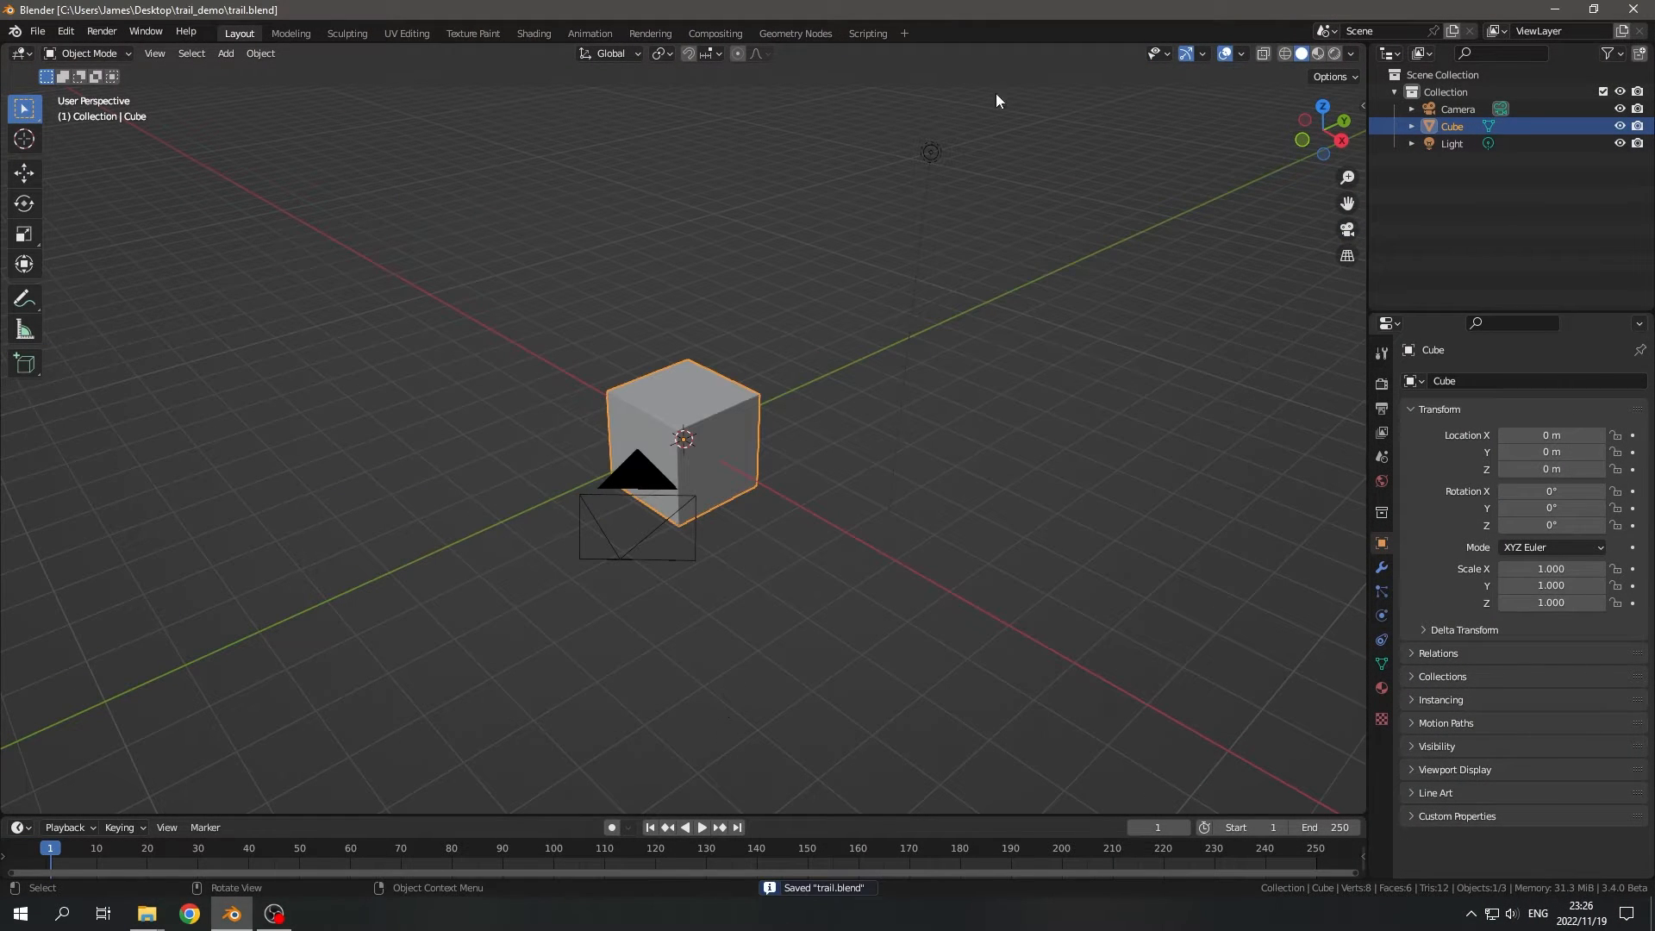
- Switch to the Geometry Nodes workspace with the default cube selected
left_click(777, 31)
middle_click_drag(995, 407, 994, 380)
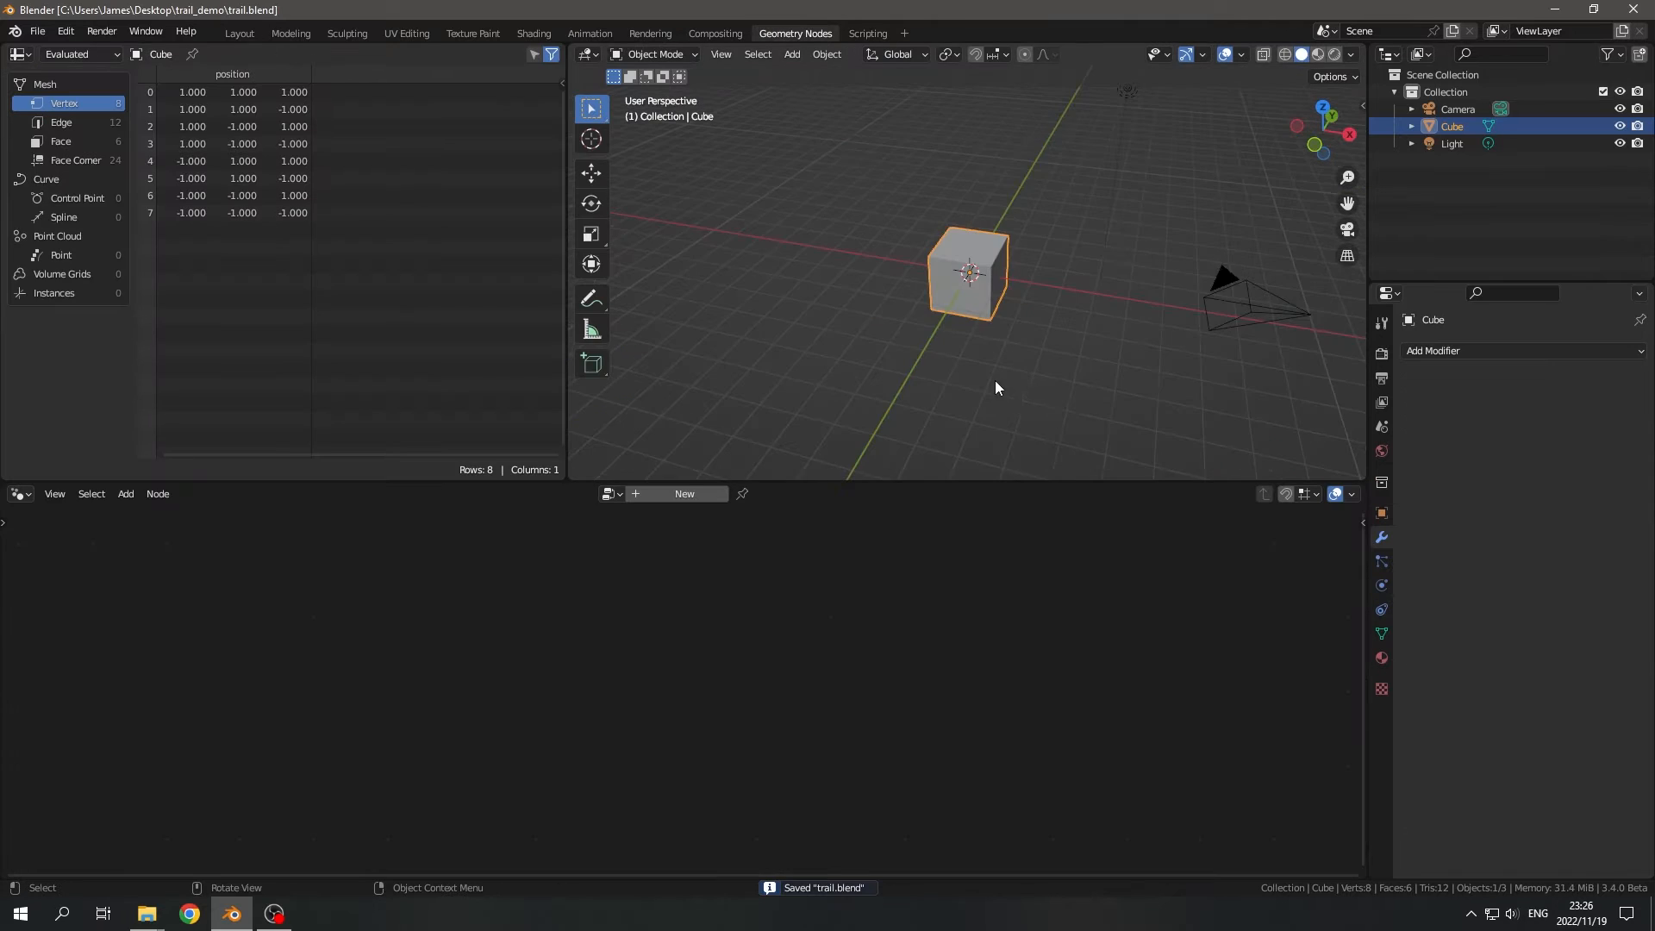
scroll(994, 380, "up", 5)
scroll(994, 380, "down", 2)
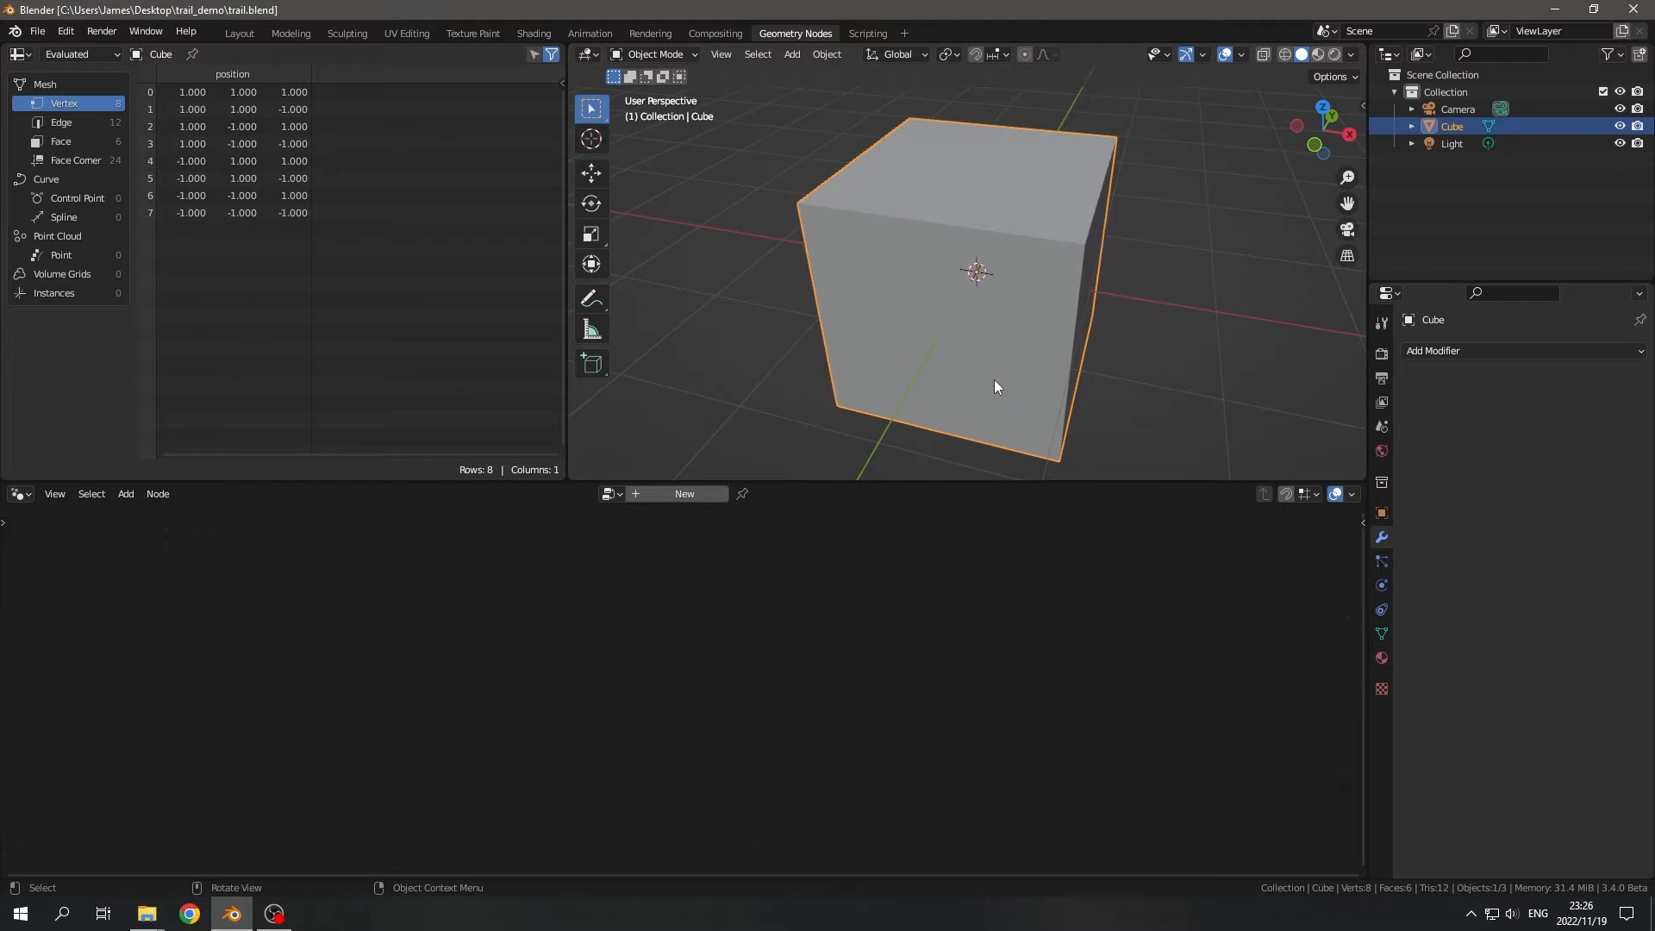
mouse_move(997, 384)
middle_mouse_down()
mouse_move(1049, 399)
mouse_move(1001, 391)
mouse_move(1020, 392)
middle_mouse_up()
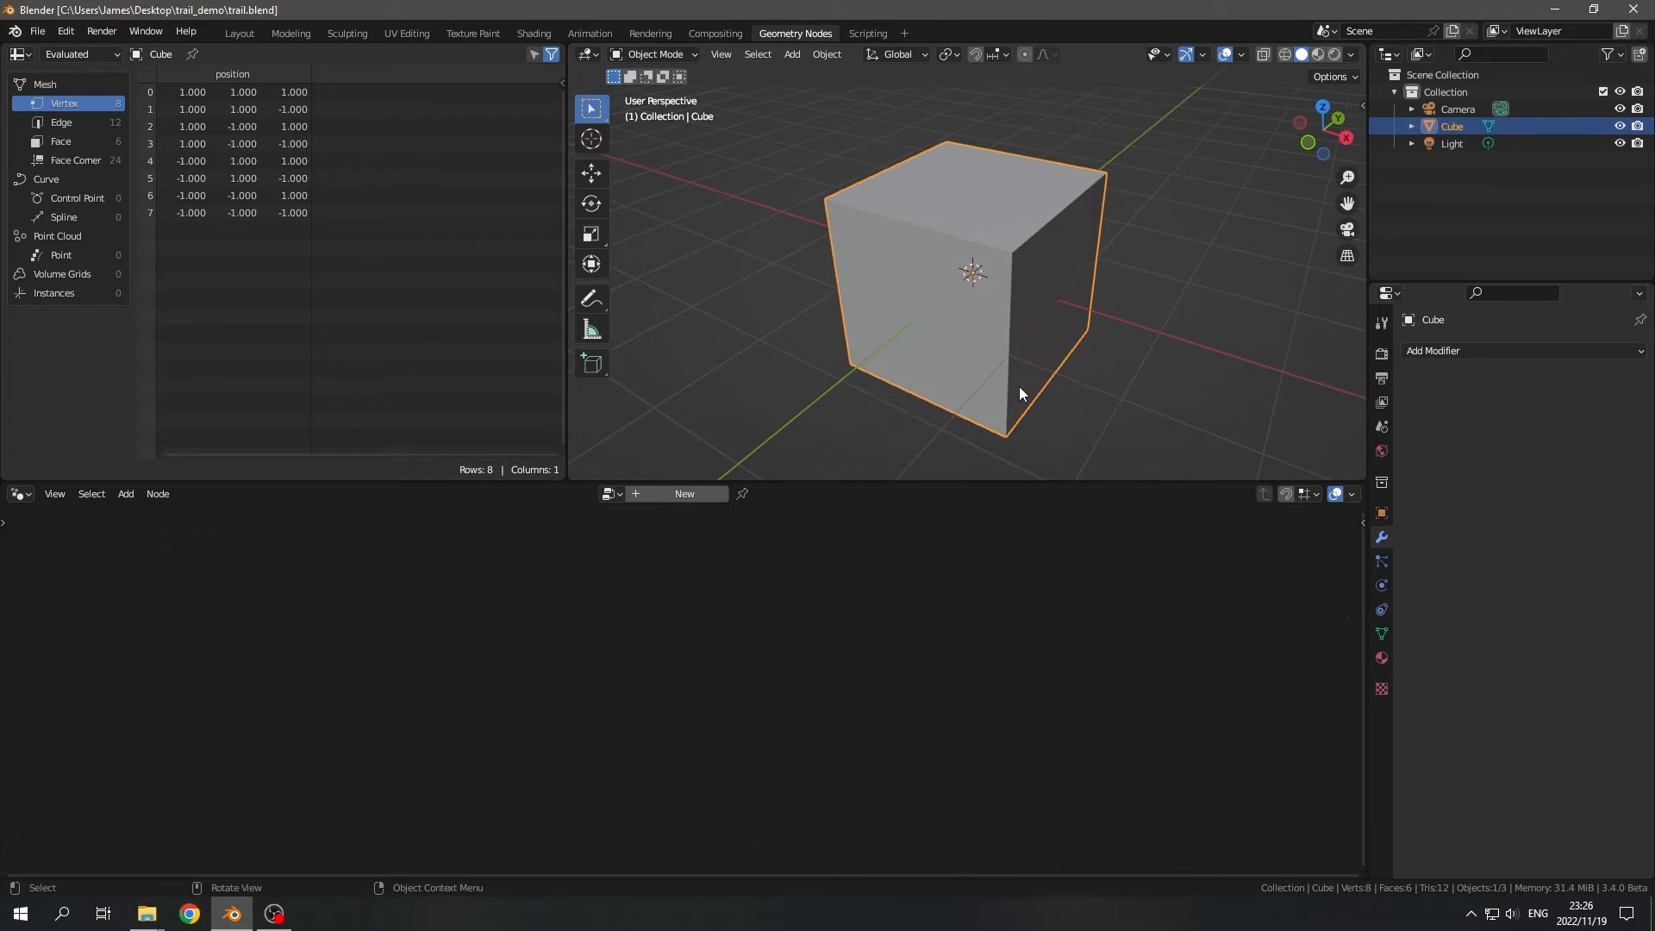
middle_click_drag(1012, 386, 1054, 398)
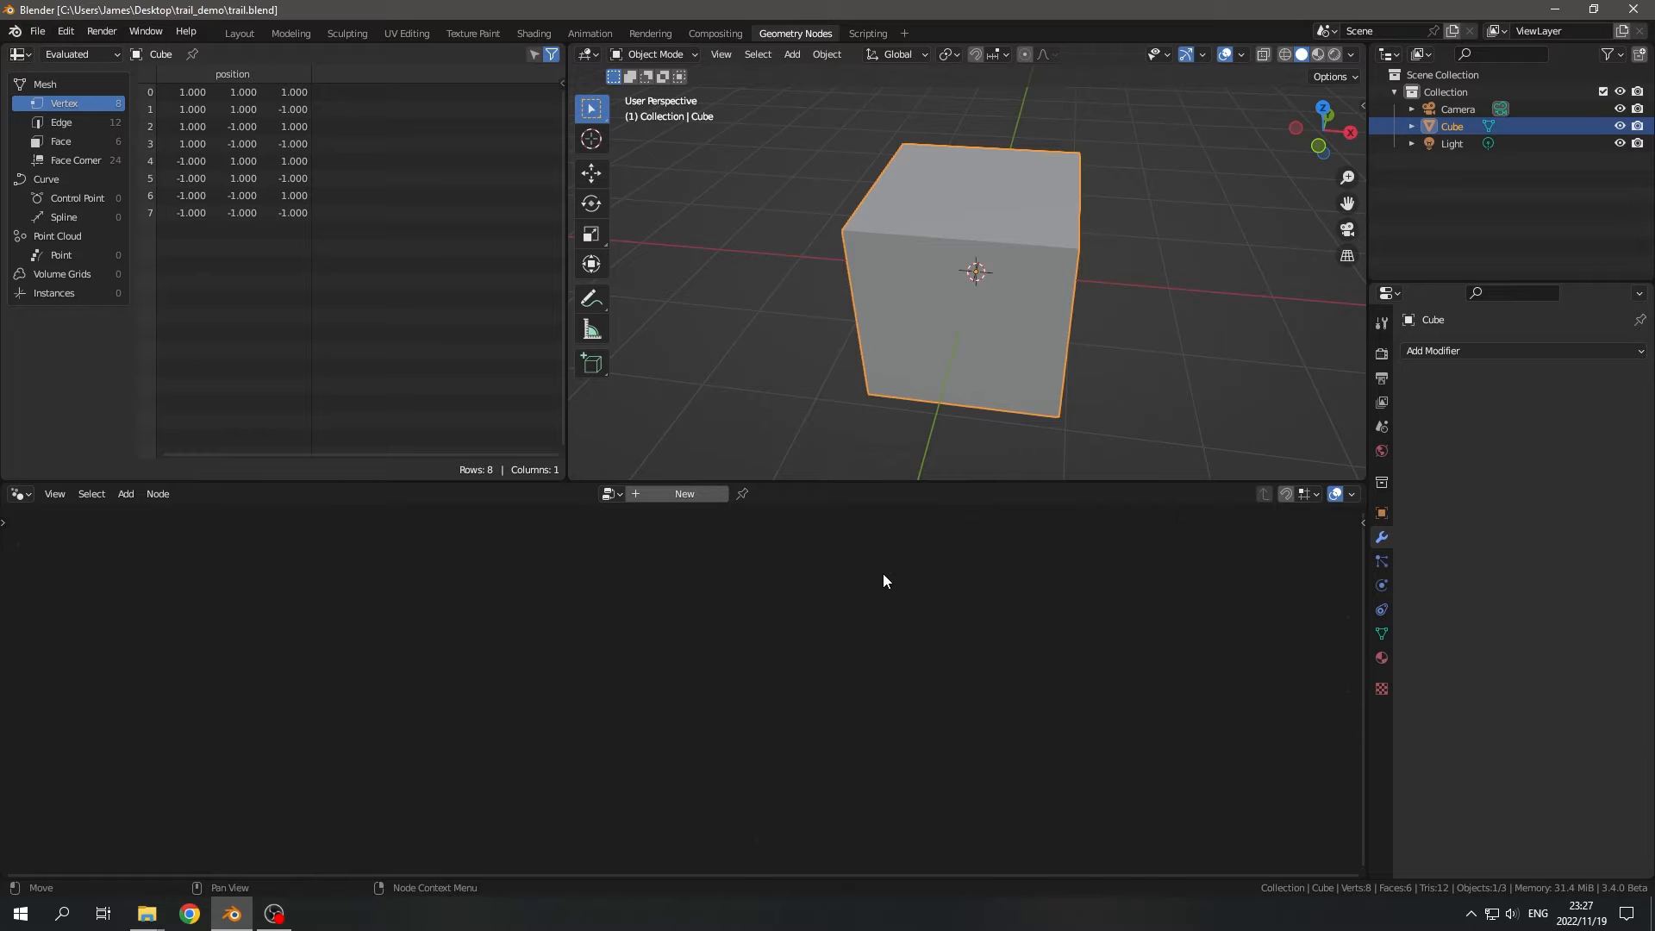
middle_click_drag(1073, 312, 1015, 349)
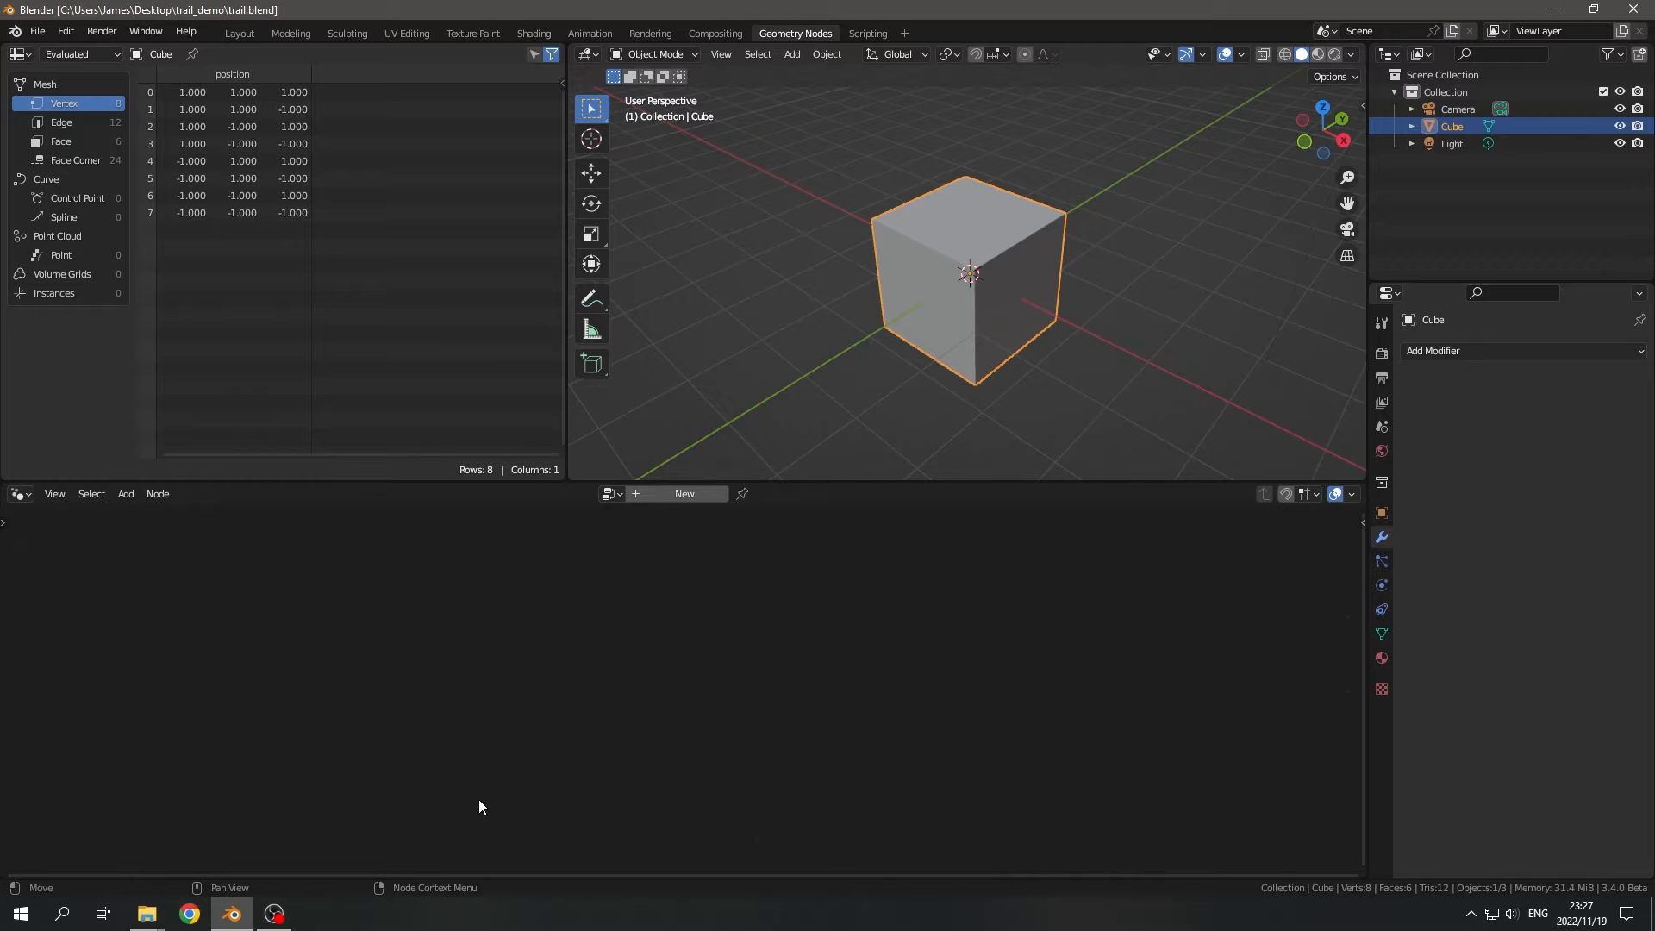
scroll(903, 387, "down", 2)
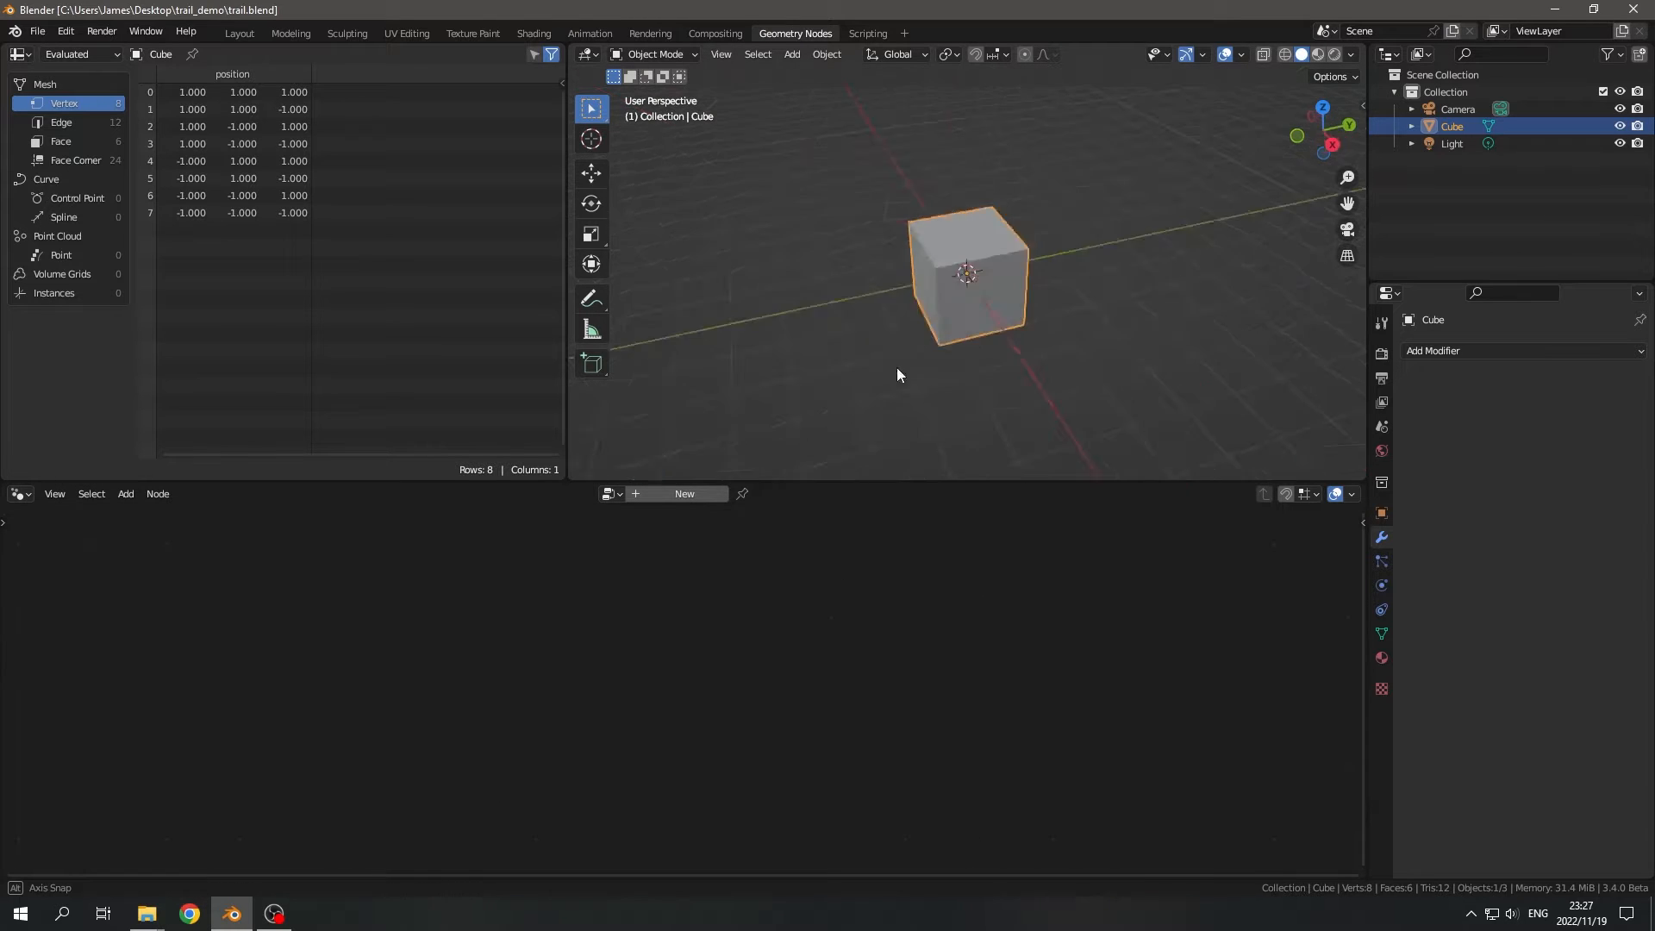
middle_click_drag(896, 367, 975, 374)
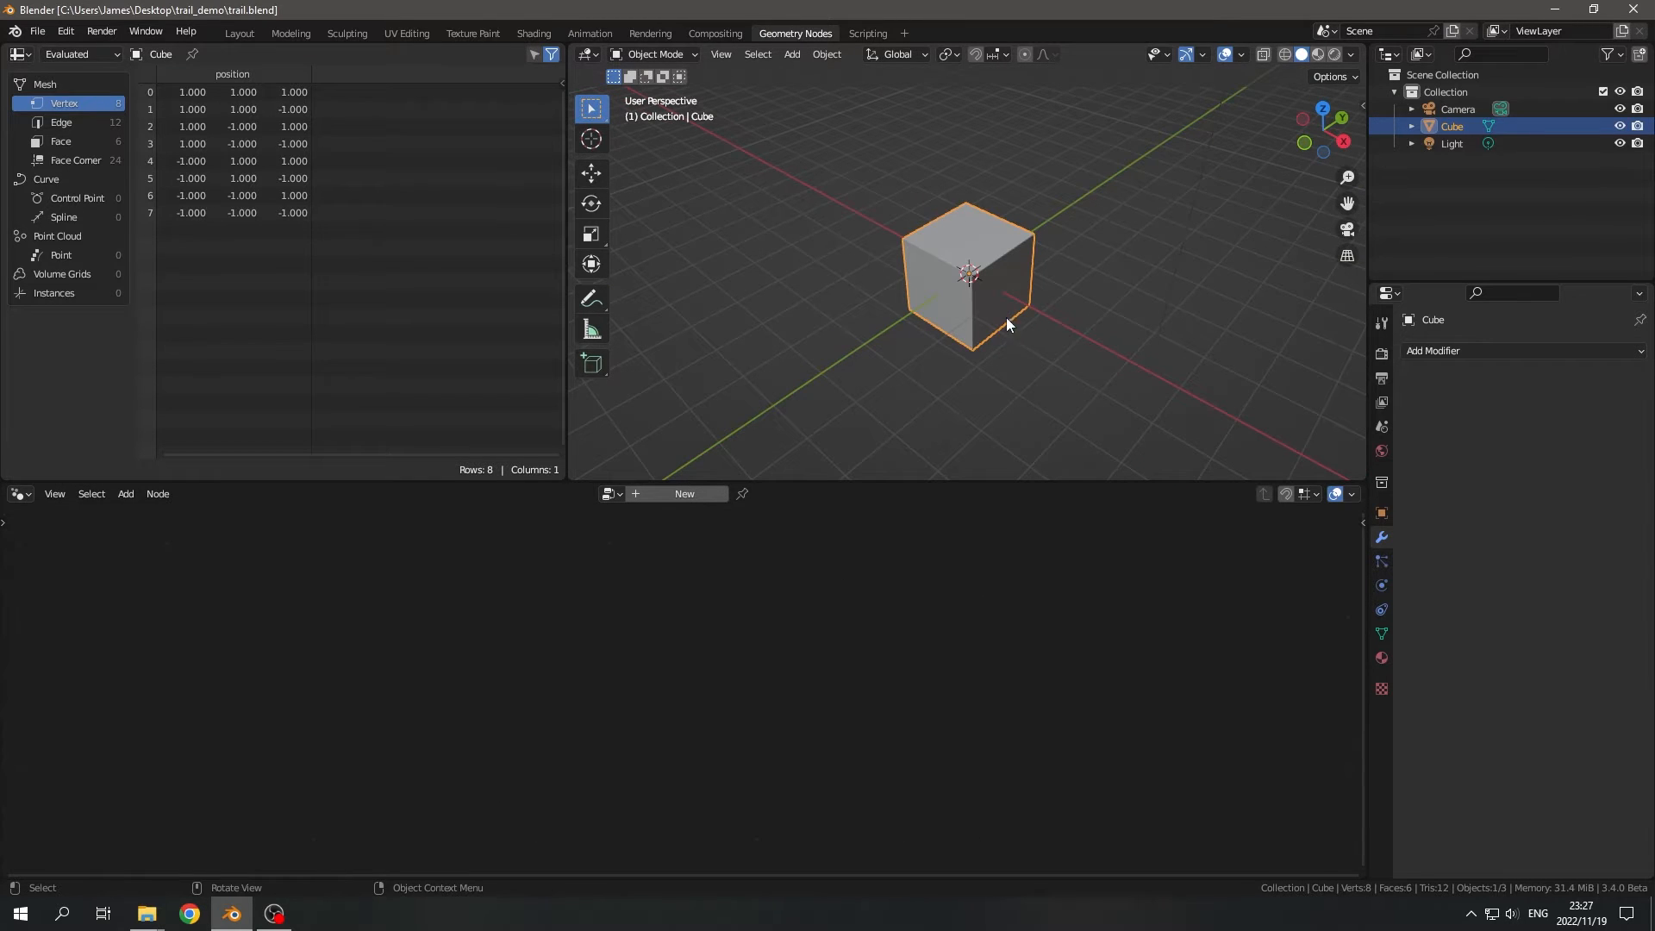
scroll(1006, 318, "down", 1)
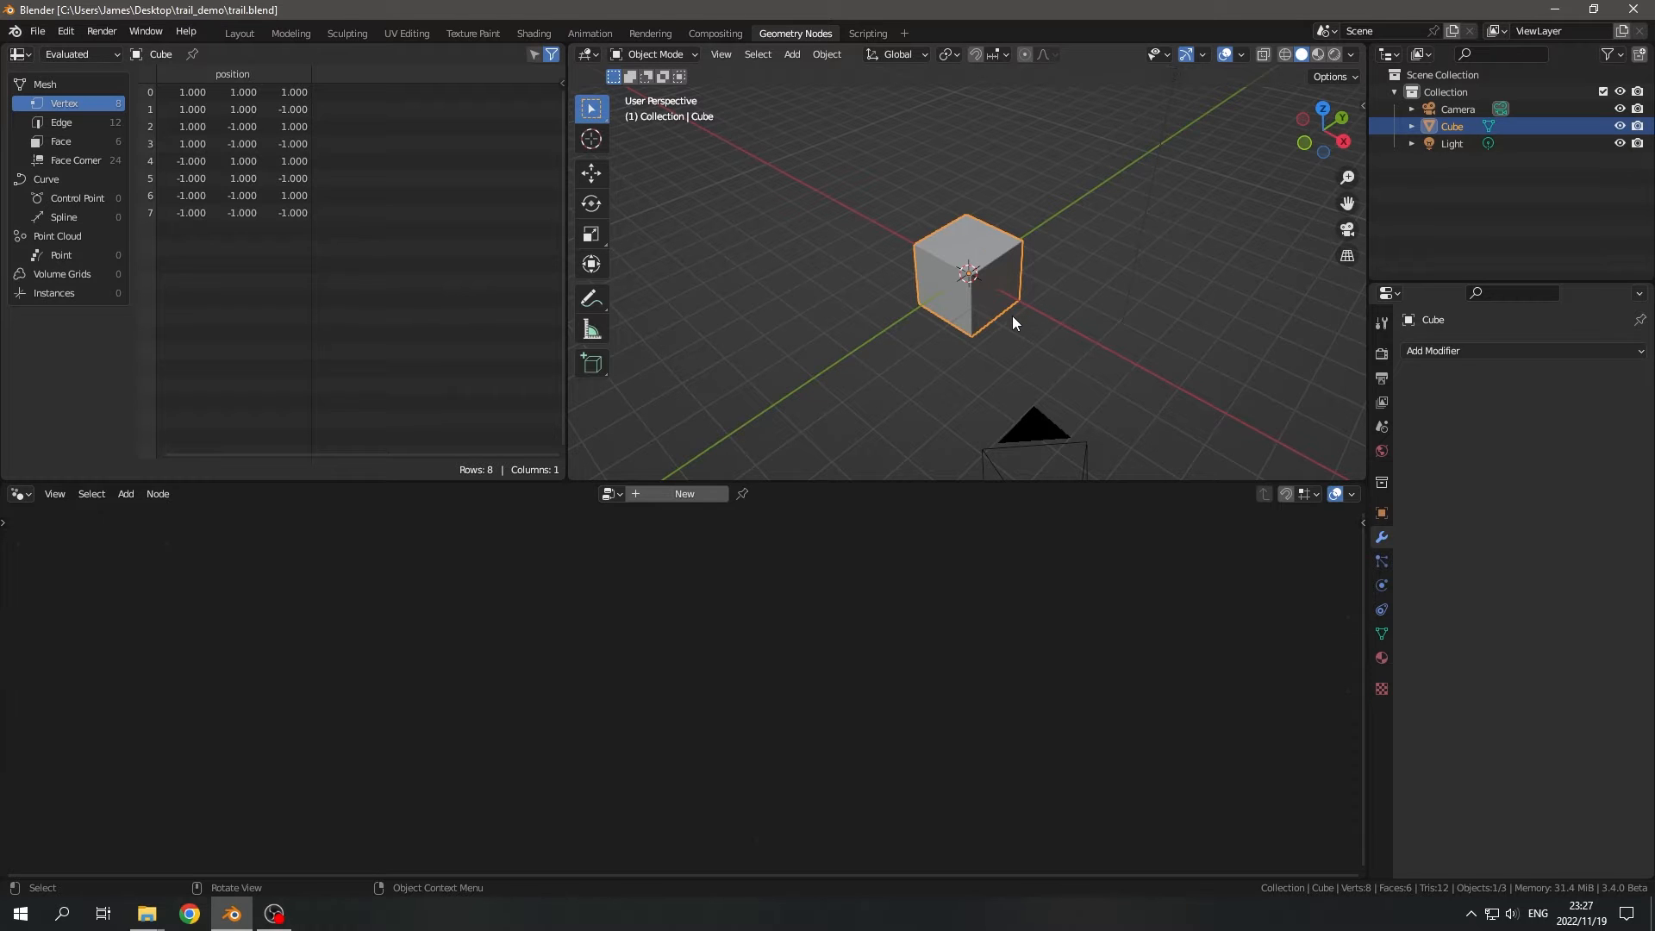
scroll(1015, 314, "down", 4)
middle_click_drag(1015, 314, 957, 198)
scroll(1053, 355, "up", 6)
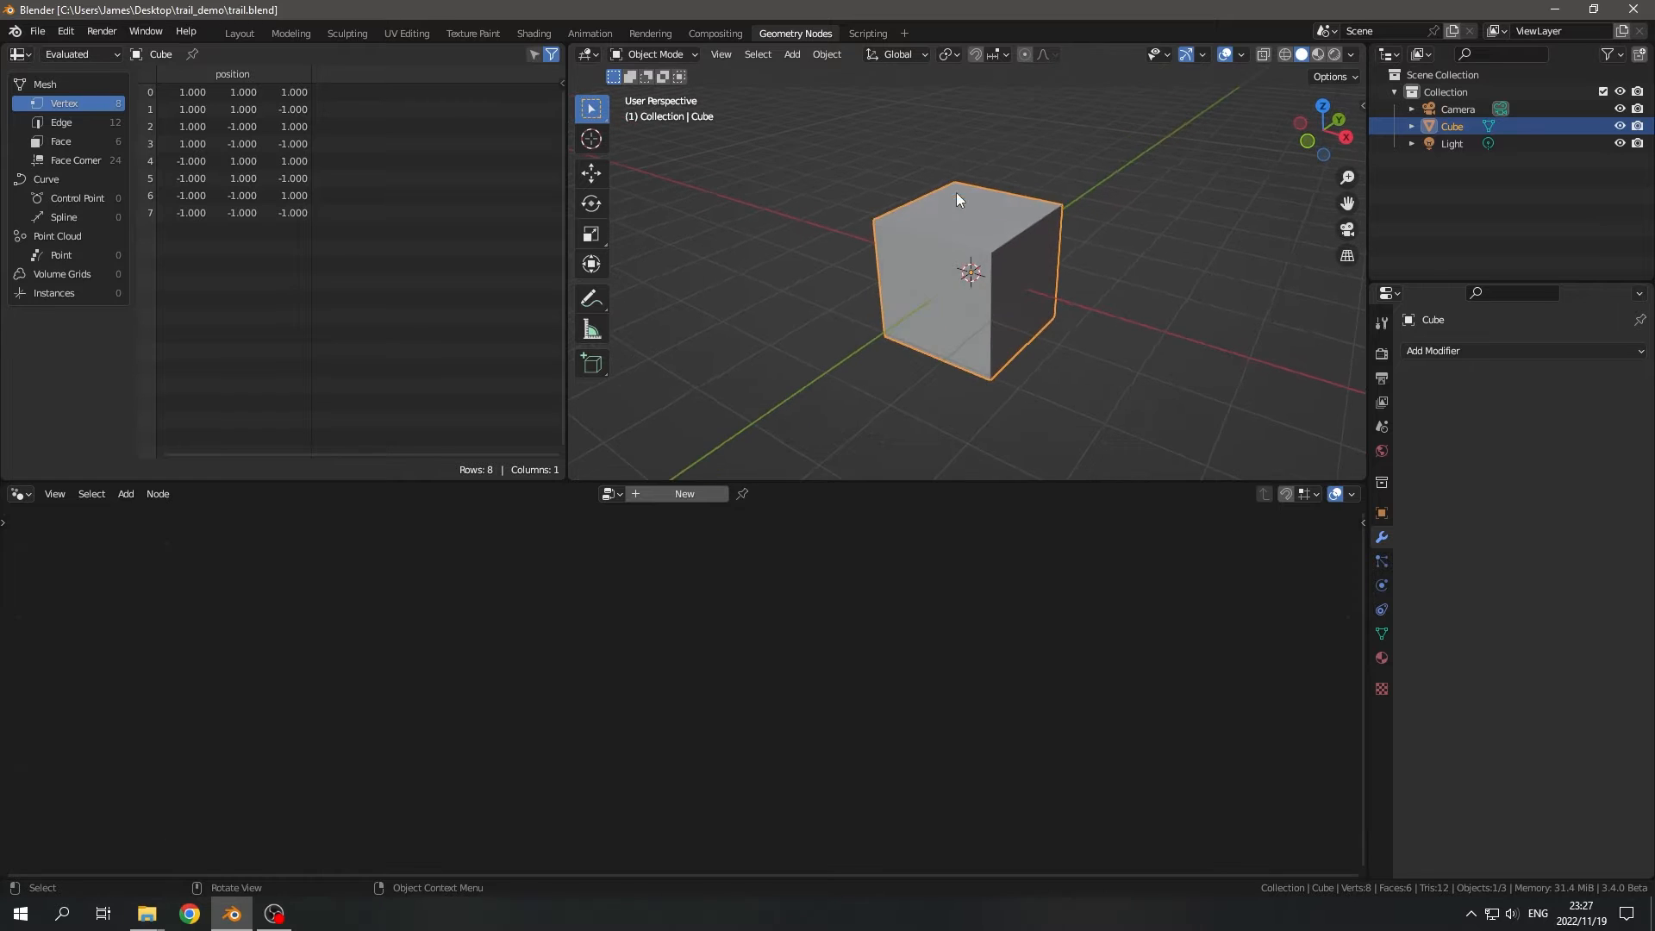
scroll(955, 198, "down", 3)
- Duplicate the cube in place, naming the copy buffer and hiding it in the viewport
left_click_drag(814, 153, 1068, 381)
key("shift+d")
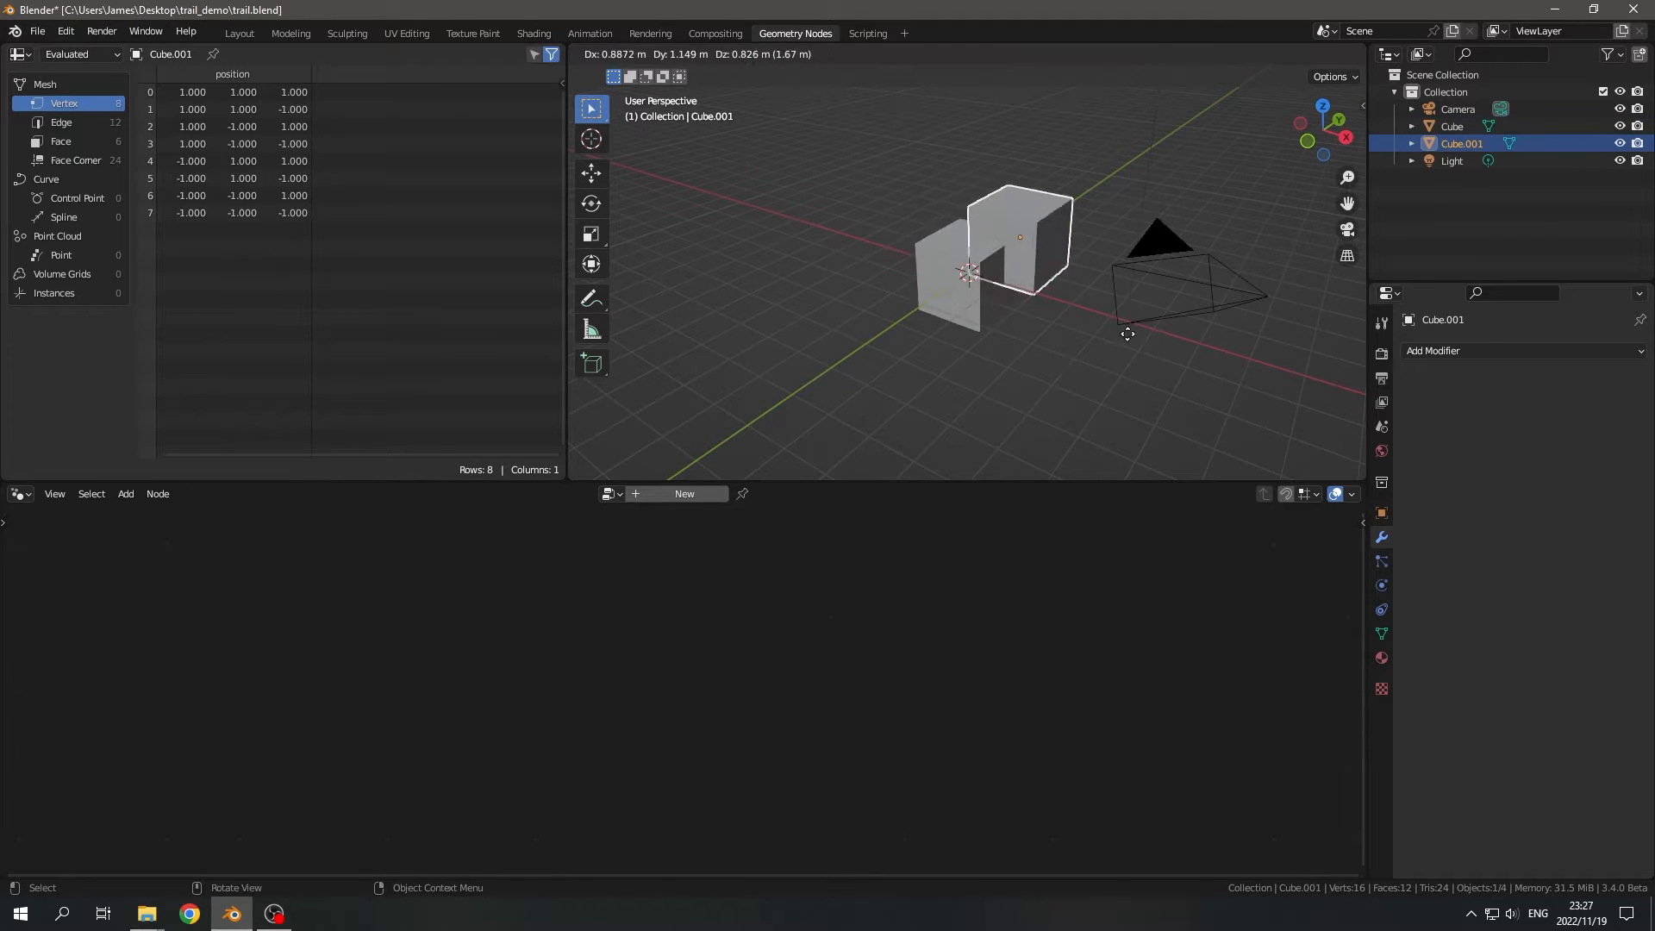
right_click(1127, 333)
double_click(1444, 143)
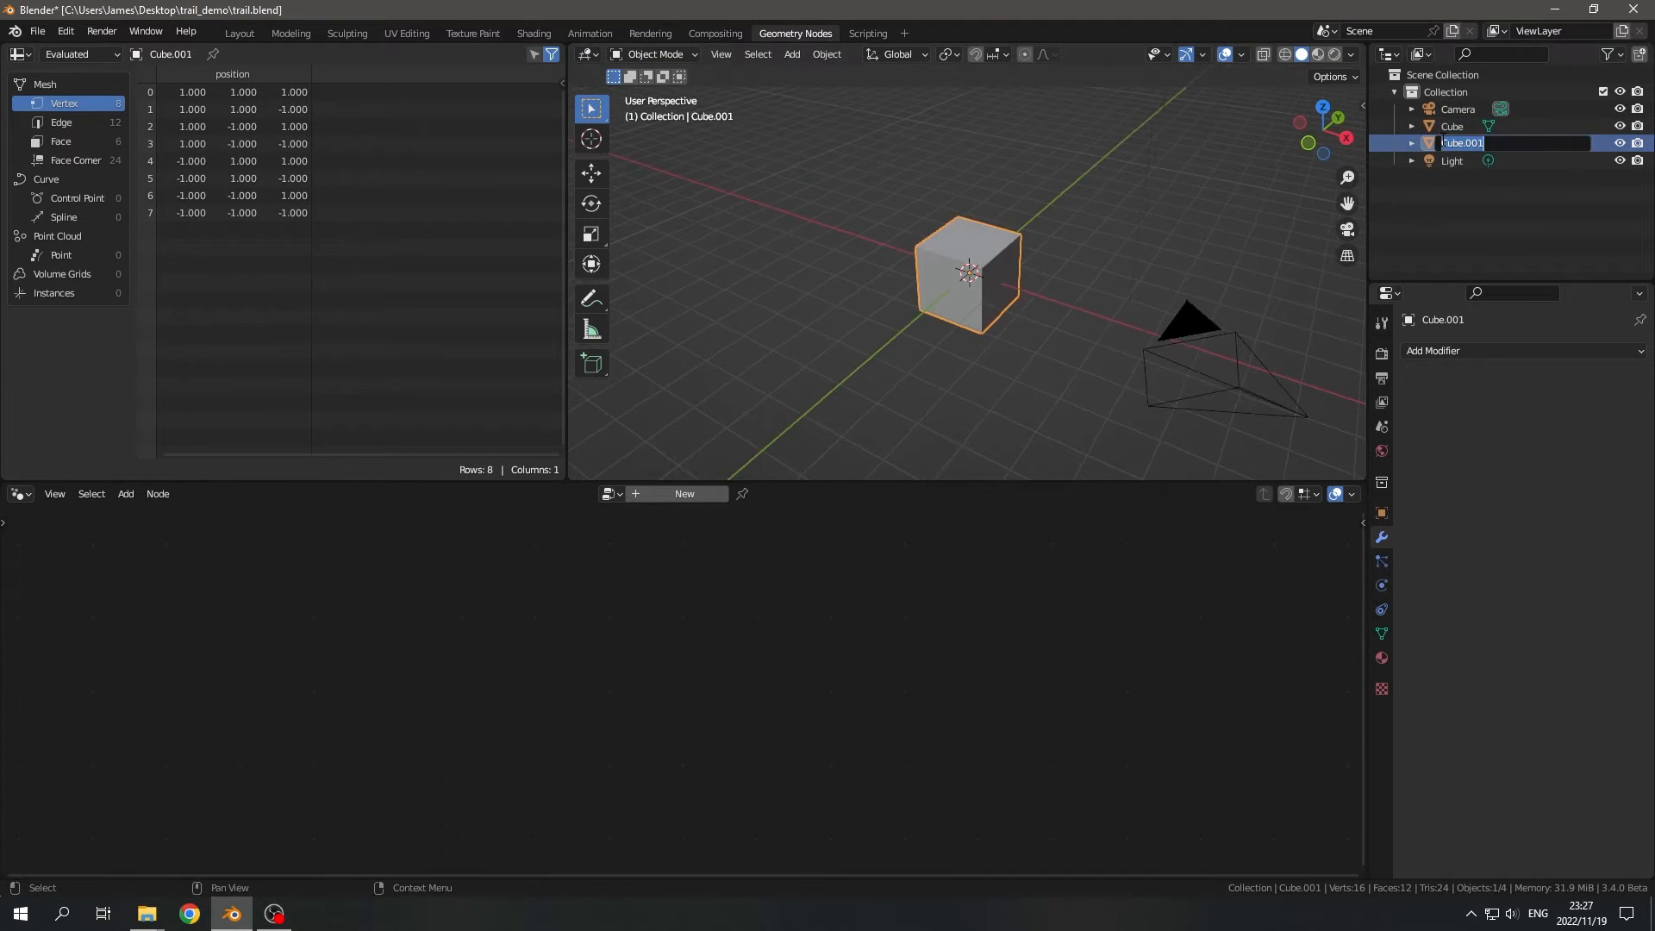
type("buffer")
key("Return")
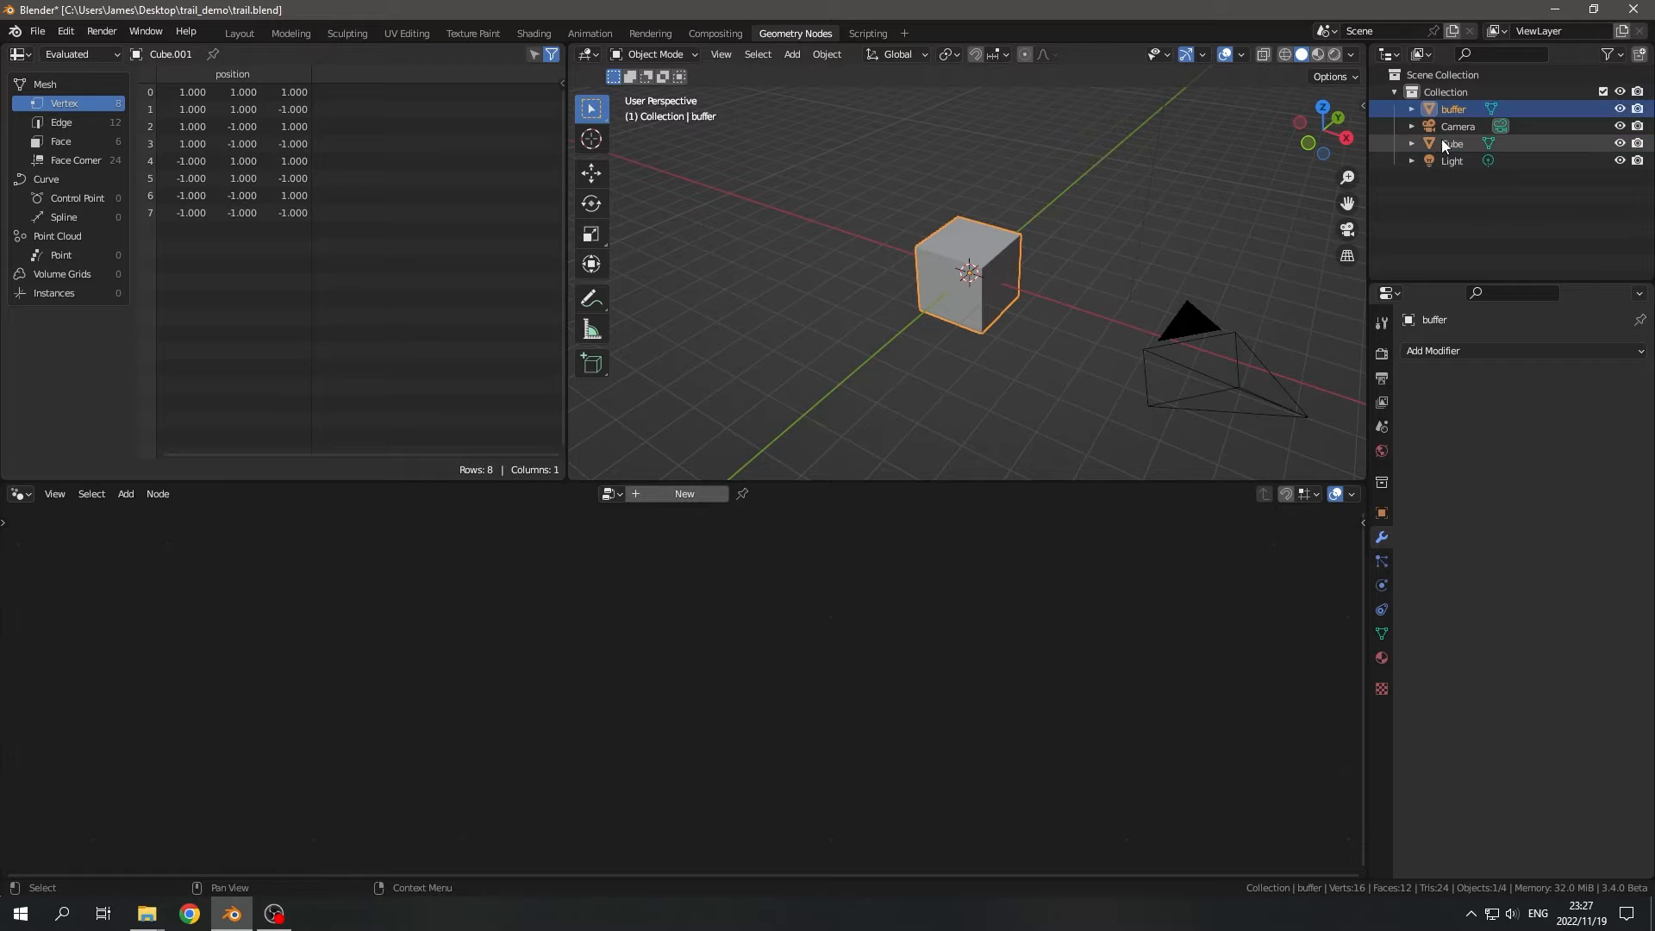
left_click(1621, 109)
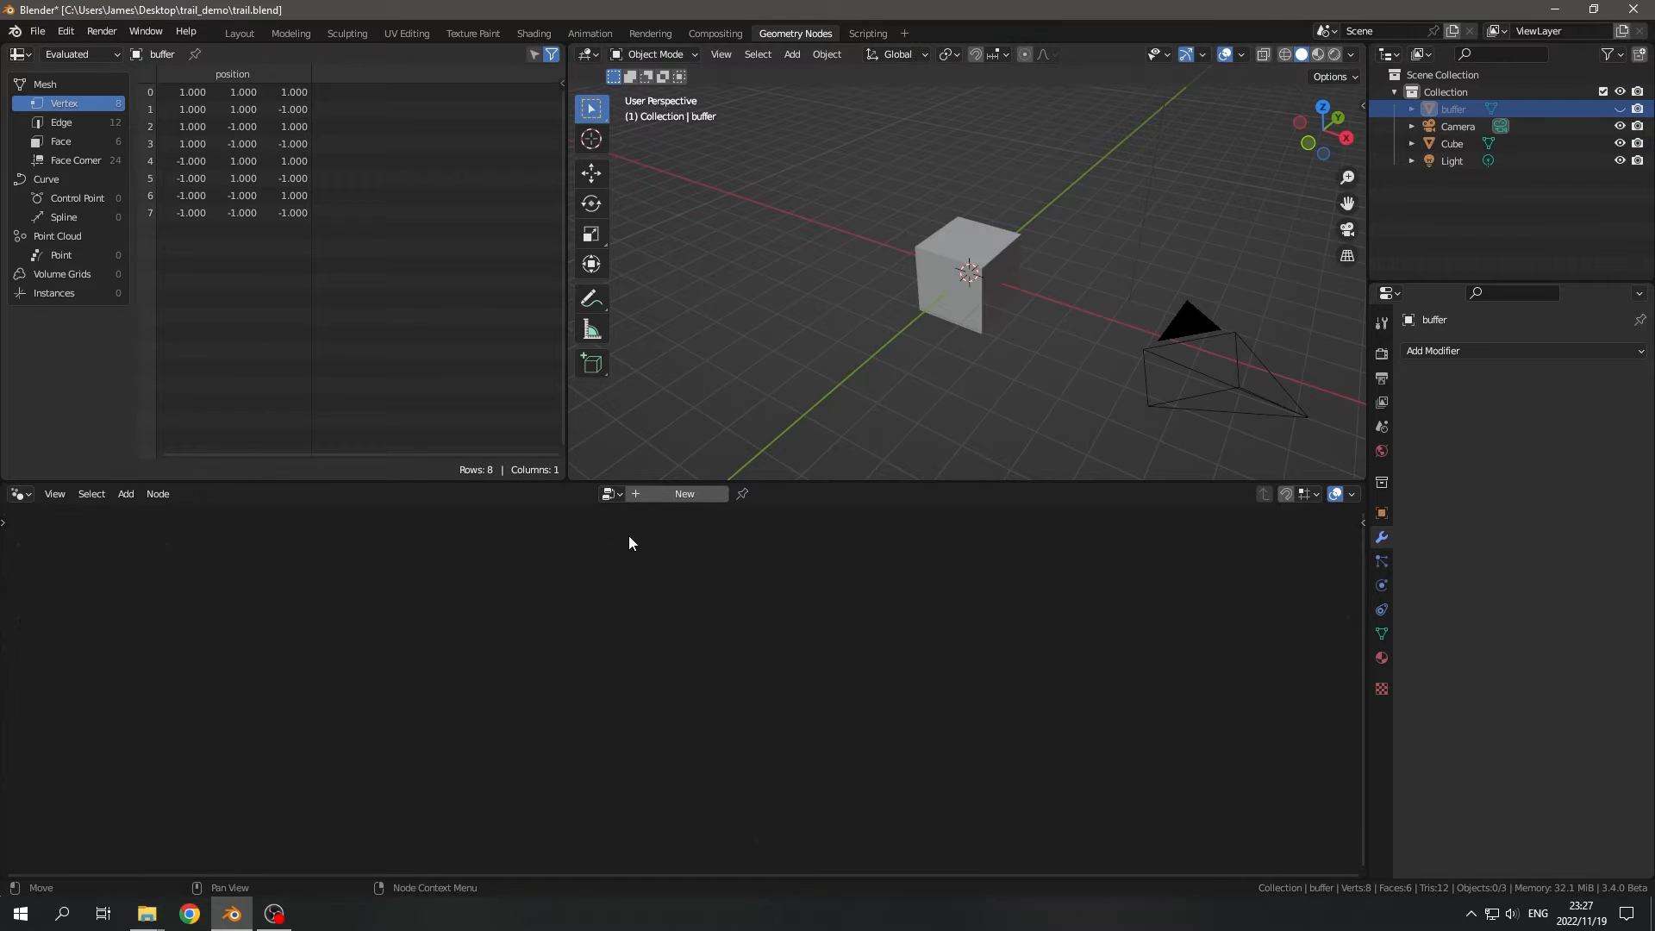
- Create a geometry node tree on buffer and feed Group Output with the Geometry of an Object Info node referencing Cube
left_click(685, 493)
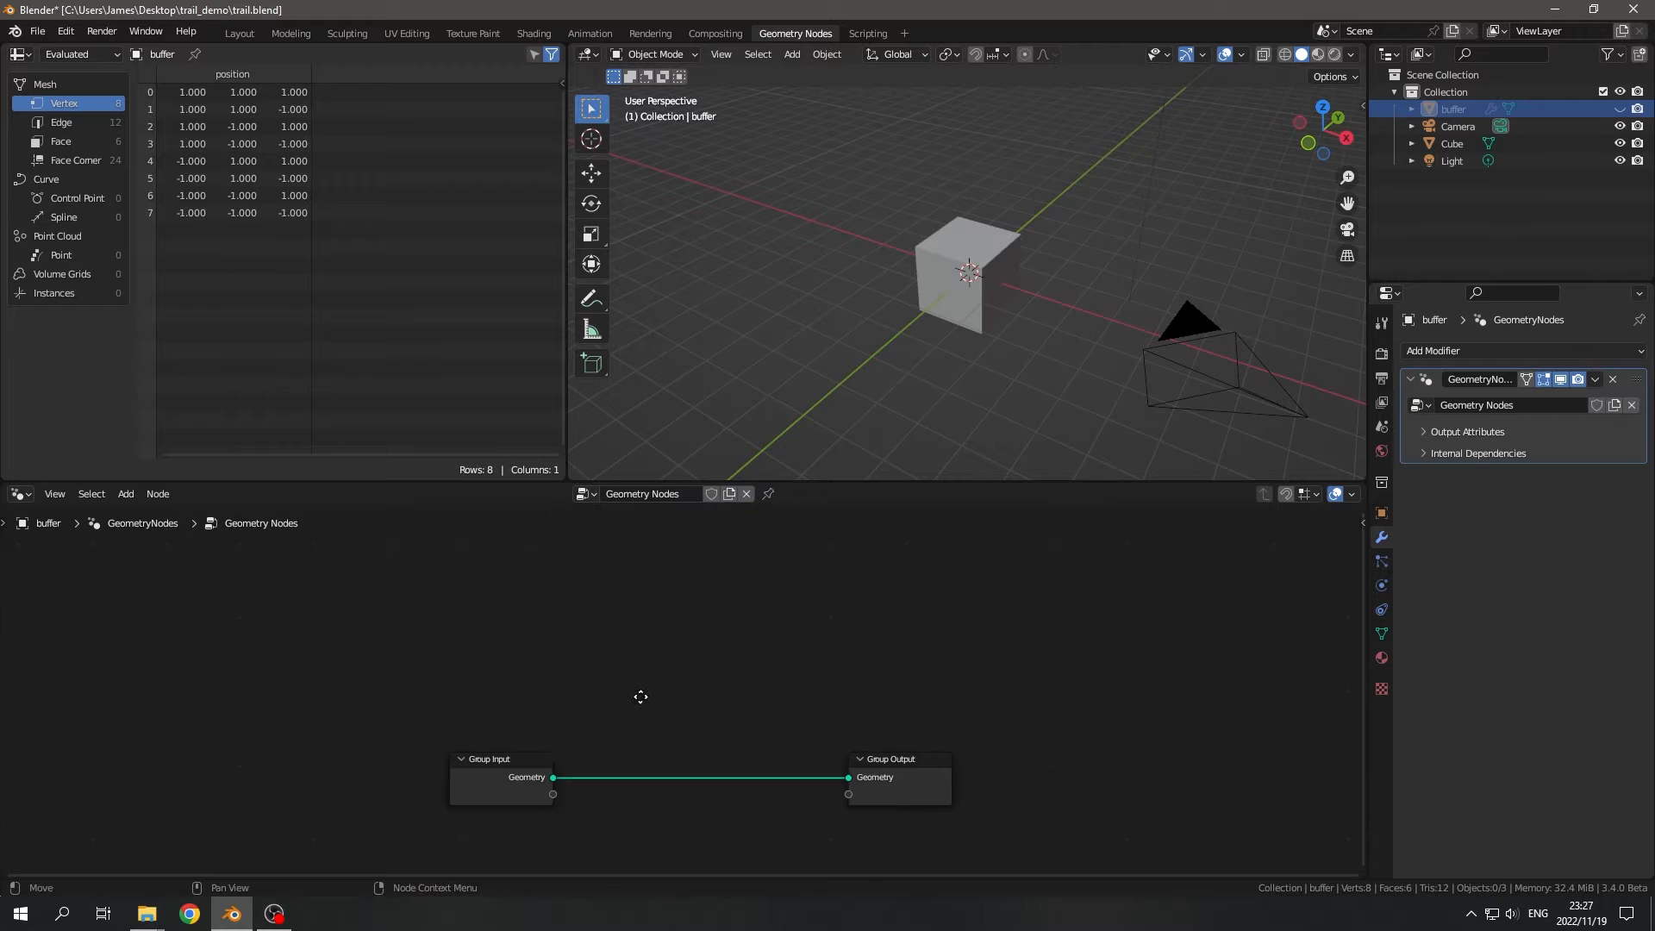
left_click_drag(1452, 143, 536, 607)
scroll(536, 606, "up", 2)
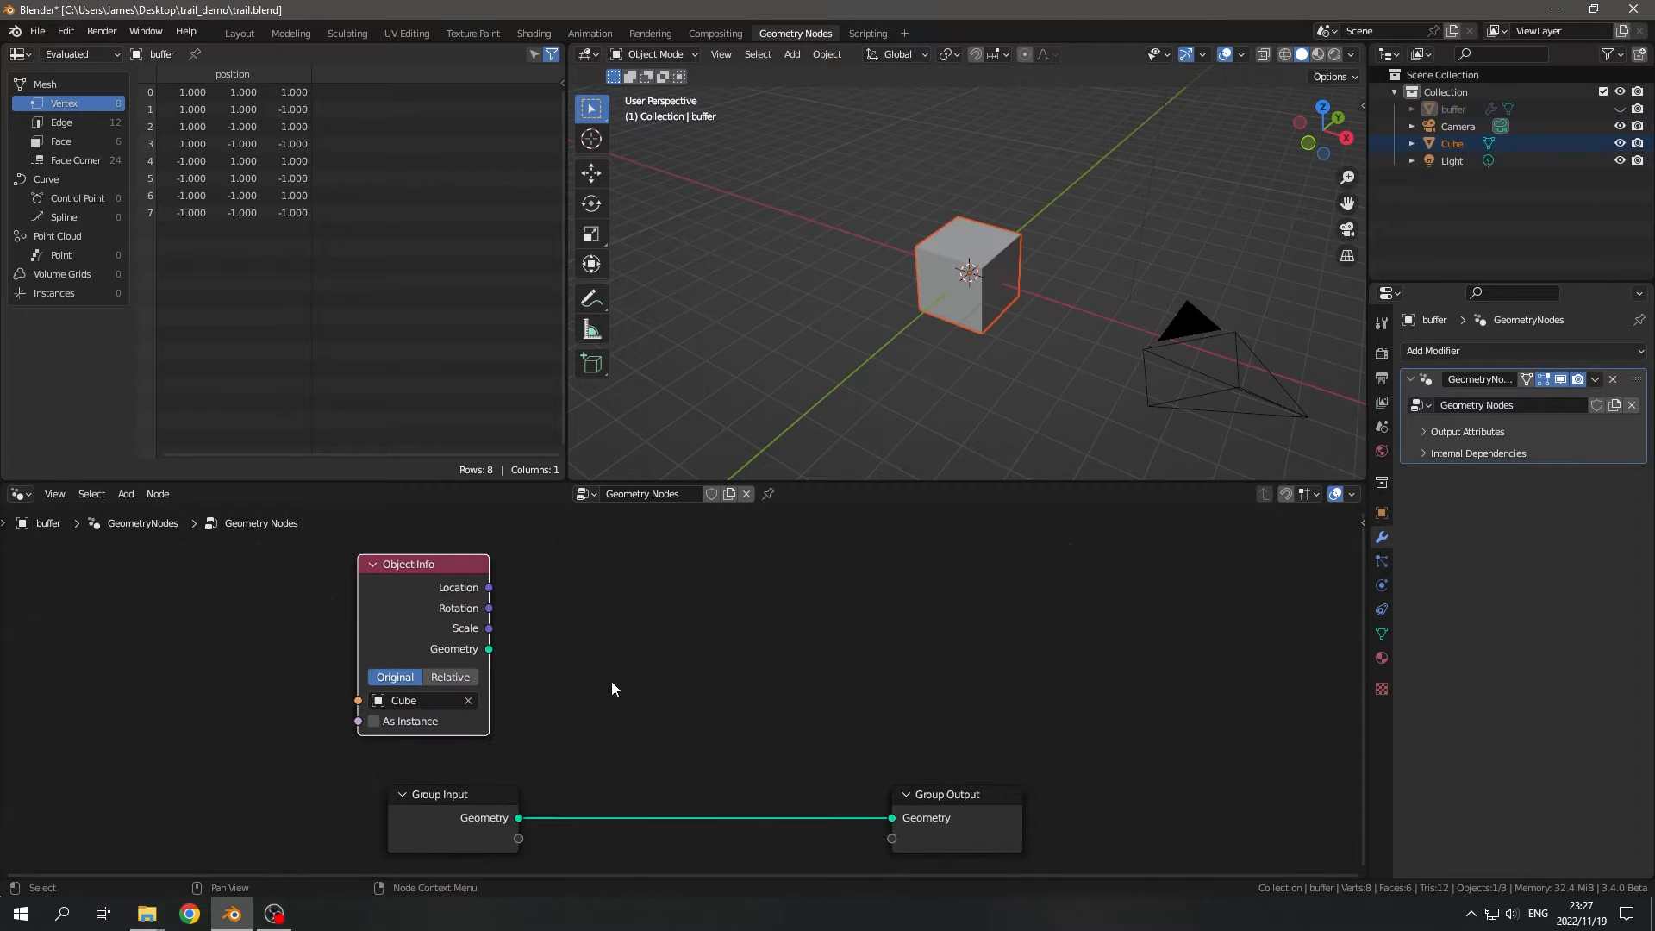
left_click_drag(436, 598, 836, 766)
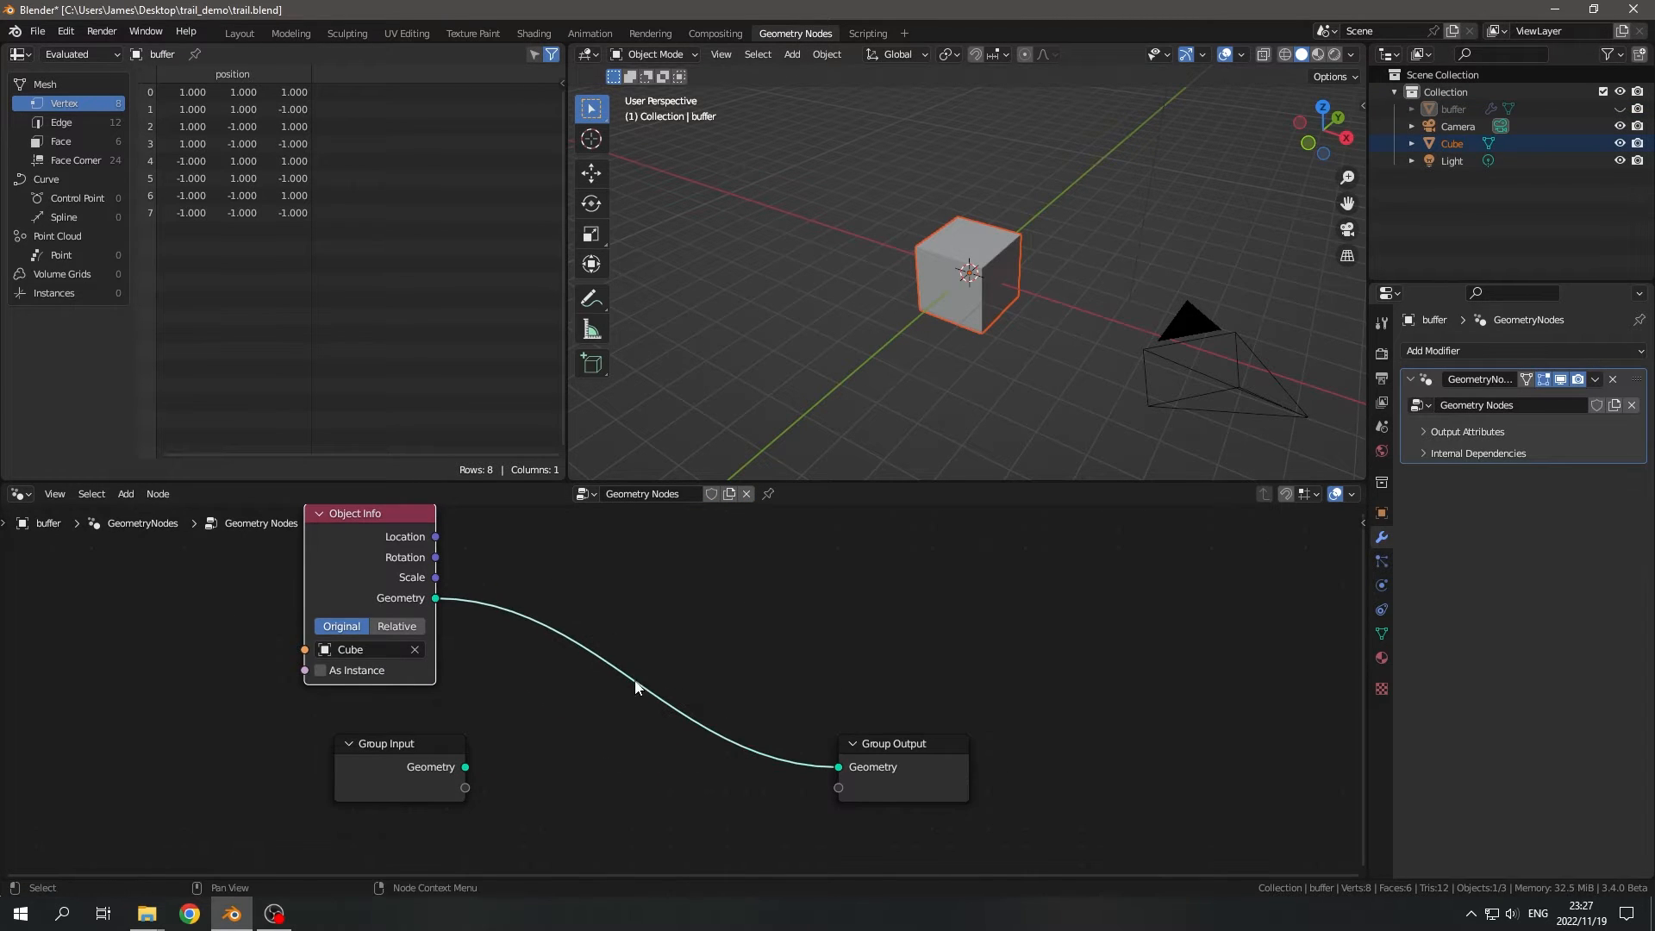
left_click_drag(330, 574, 546, 713)
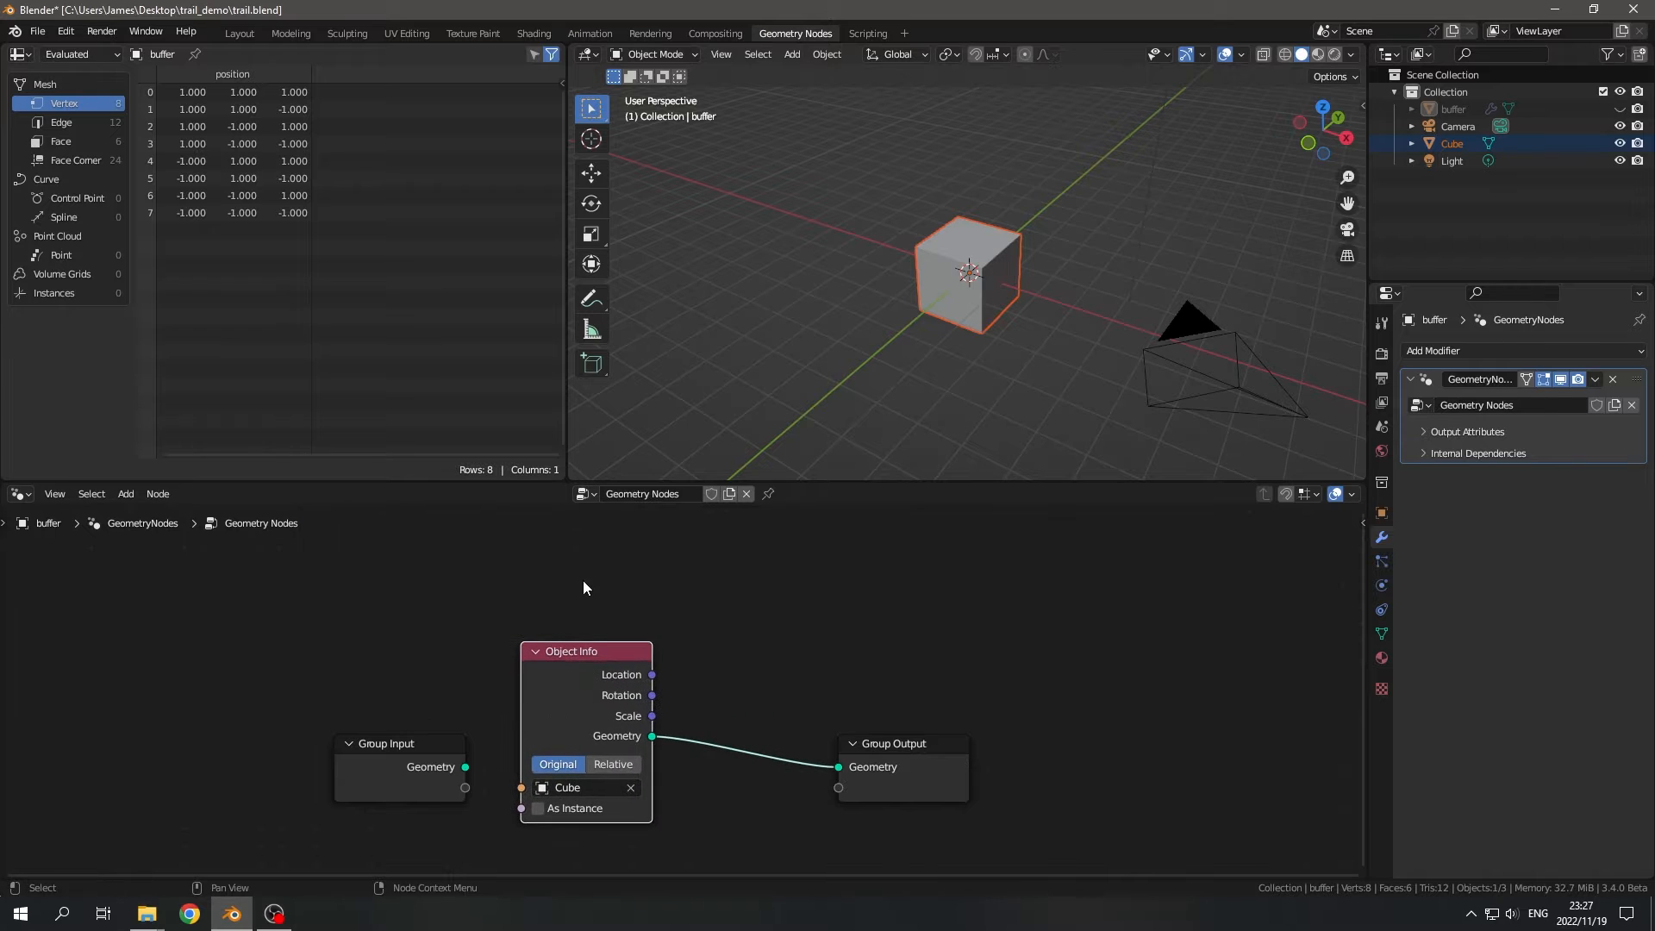
middle_click_drag(664, 605, 589, 567)
left_click_drag(430, 559, 1001, 838)
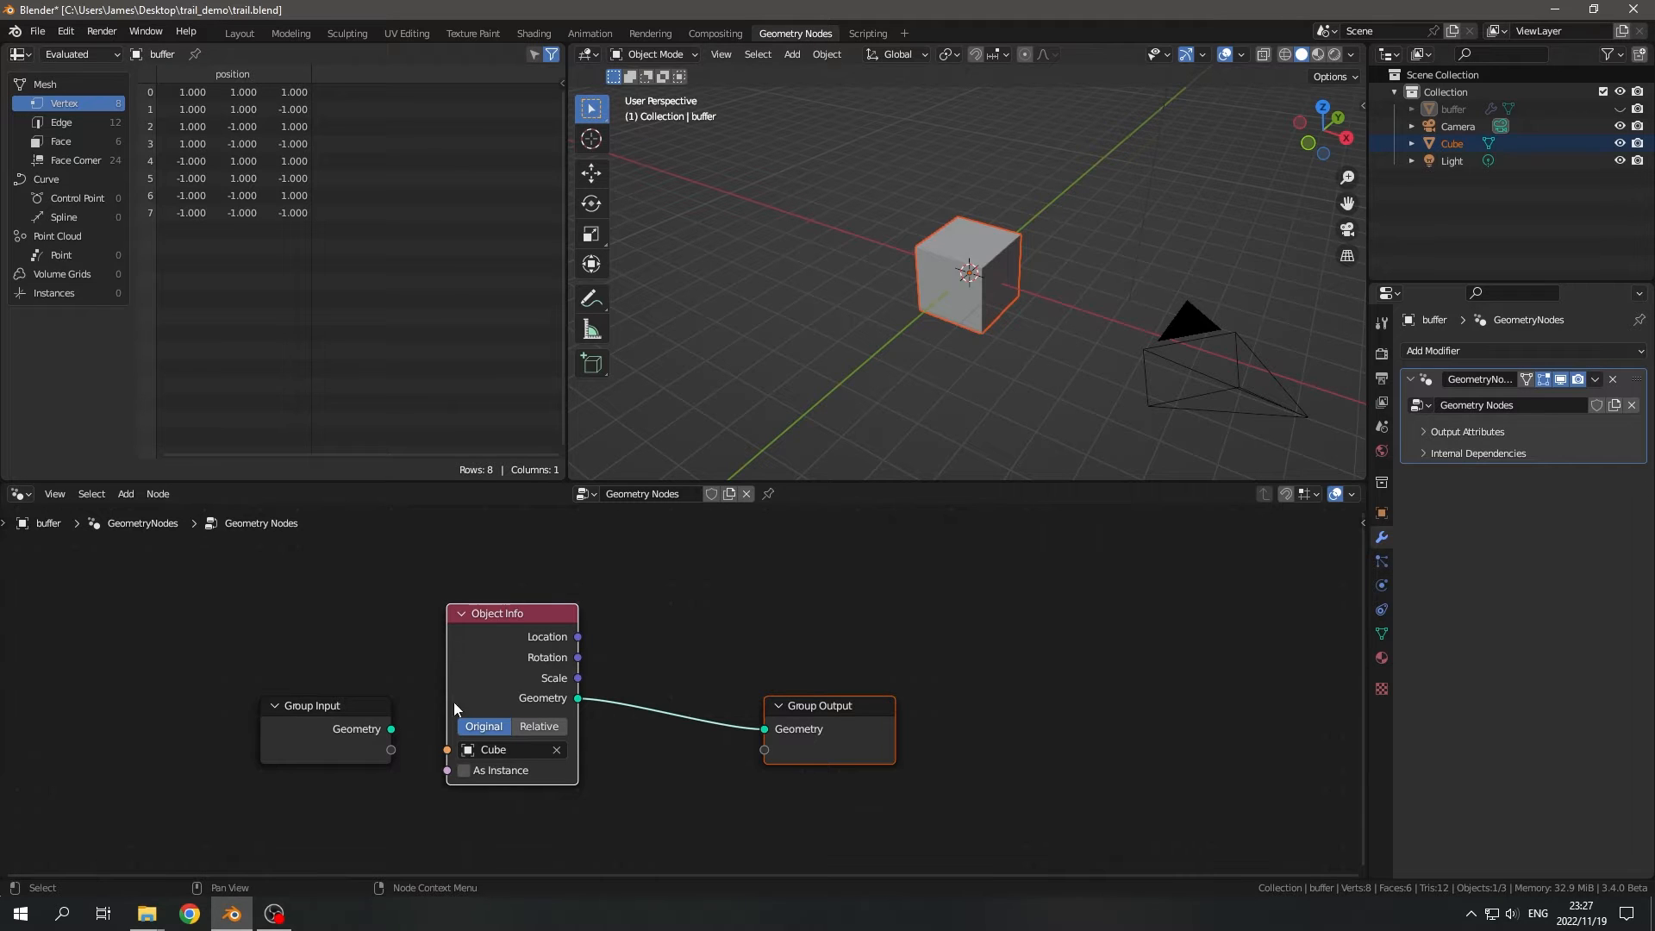
left_click(826, 757)
left_click_drag(847, 722, 872, 717)
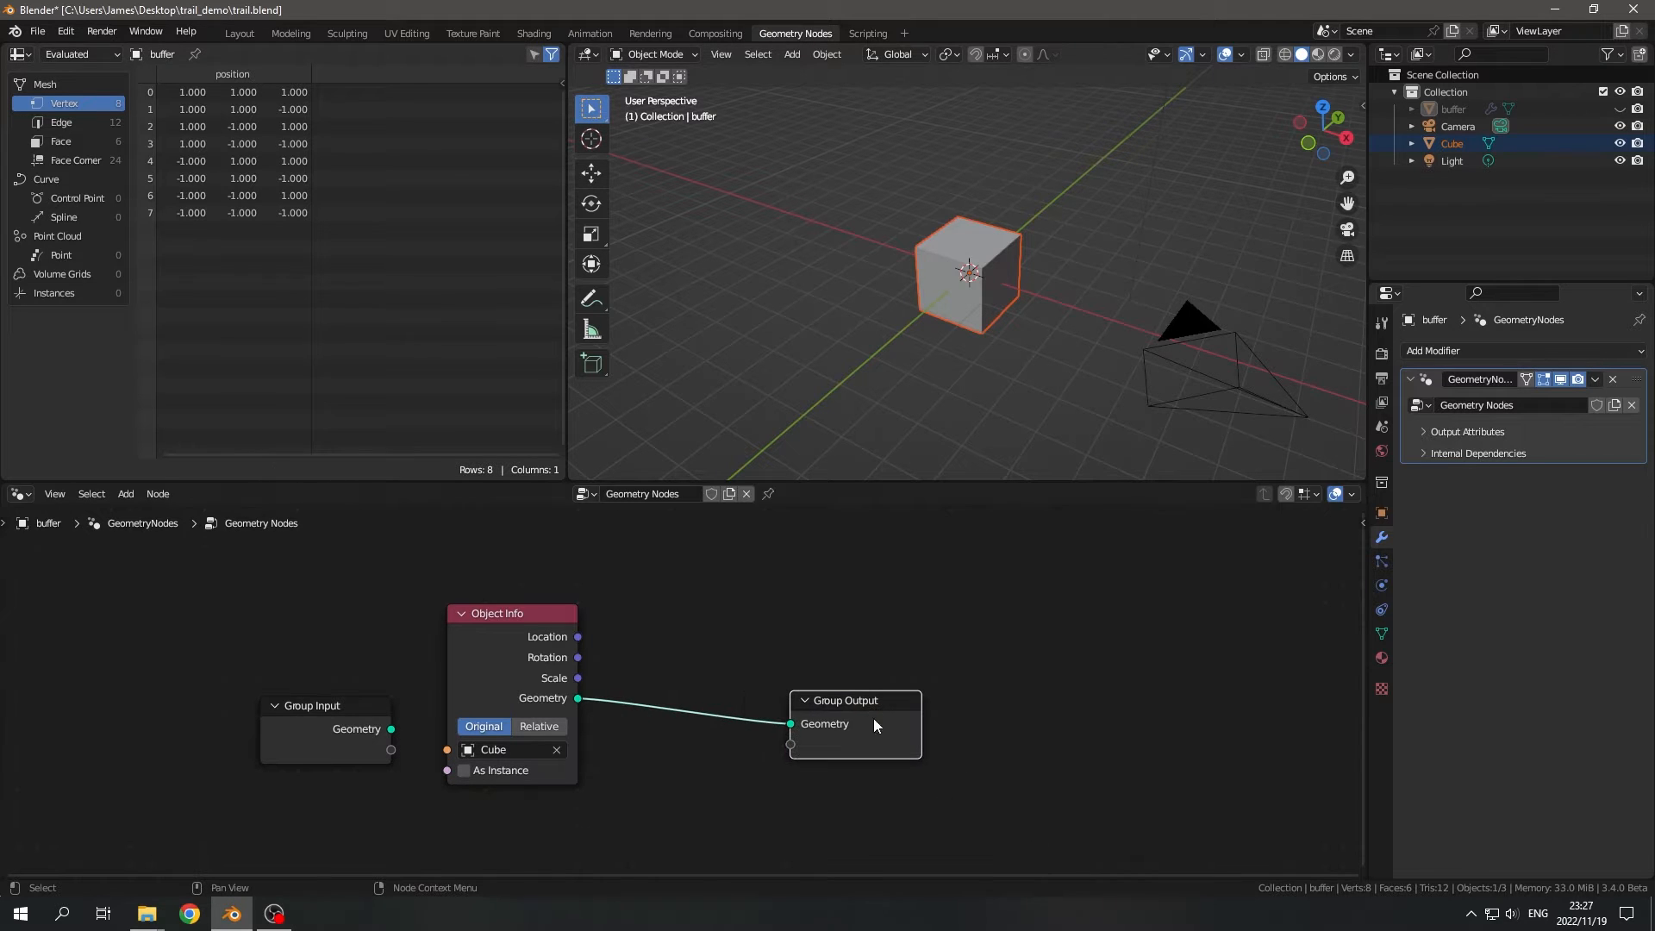
- Create a new geometry node tree on Cube and add an Object Info node referencing the buffer object
left_click(1458, 144)
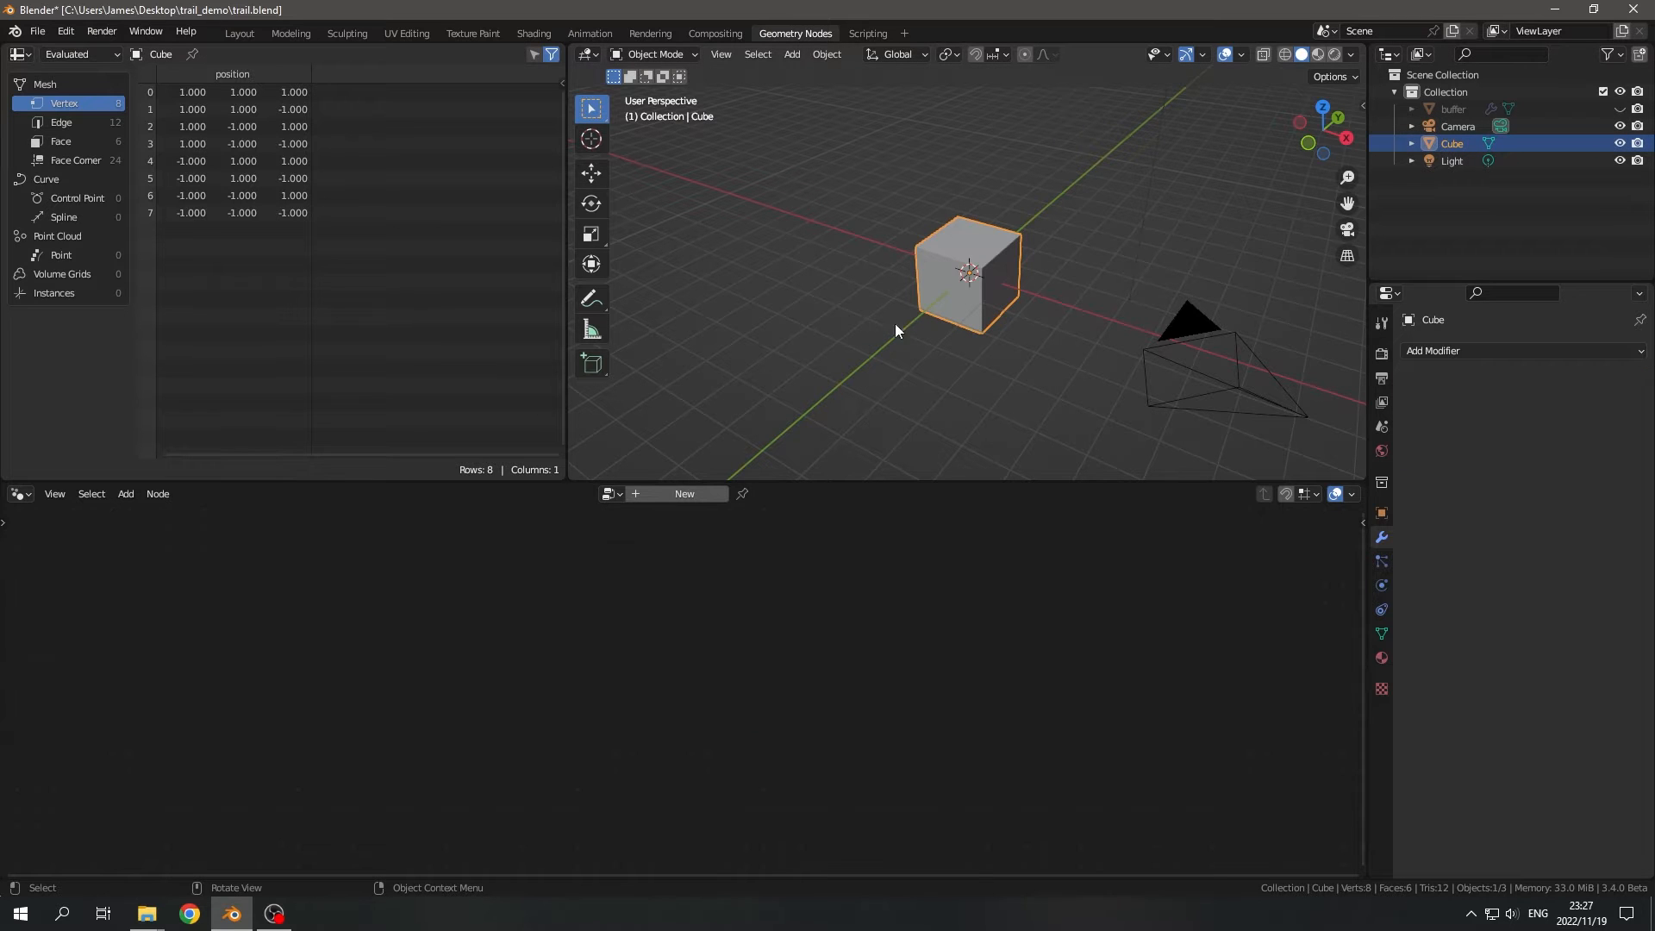
middle_click_drag(895, 323, 736, 377)
left_click(679, 494)
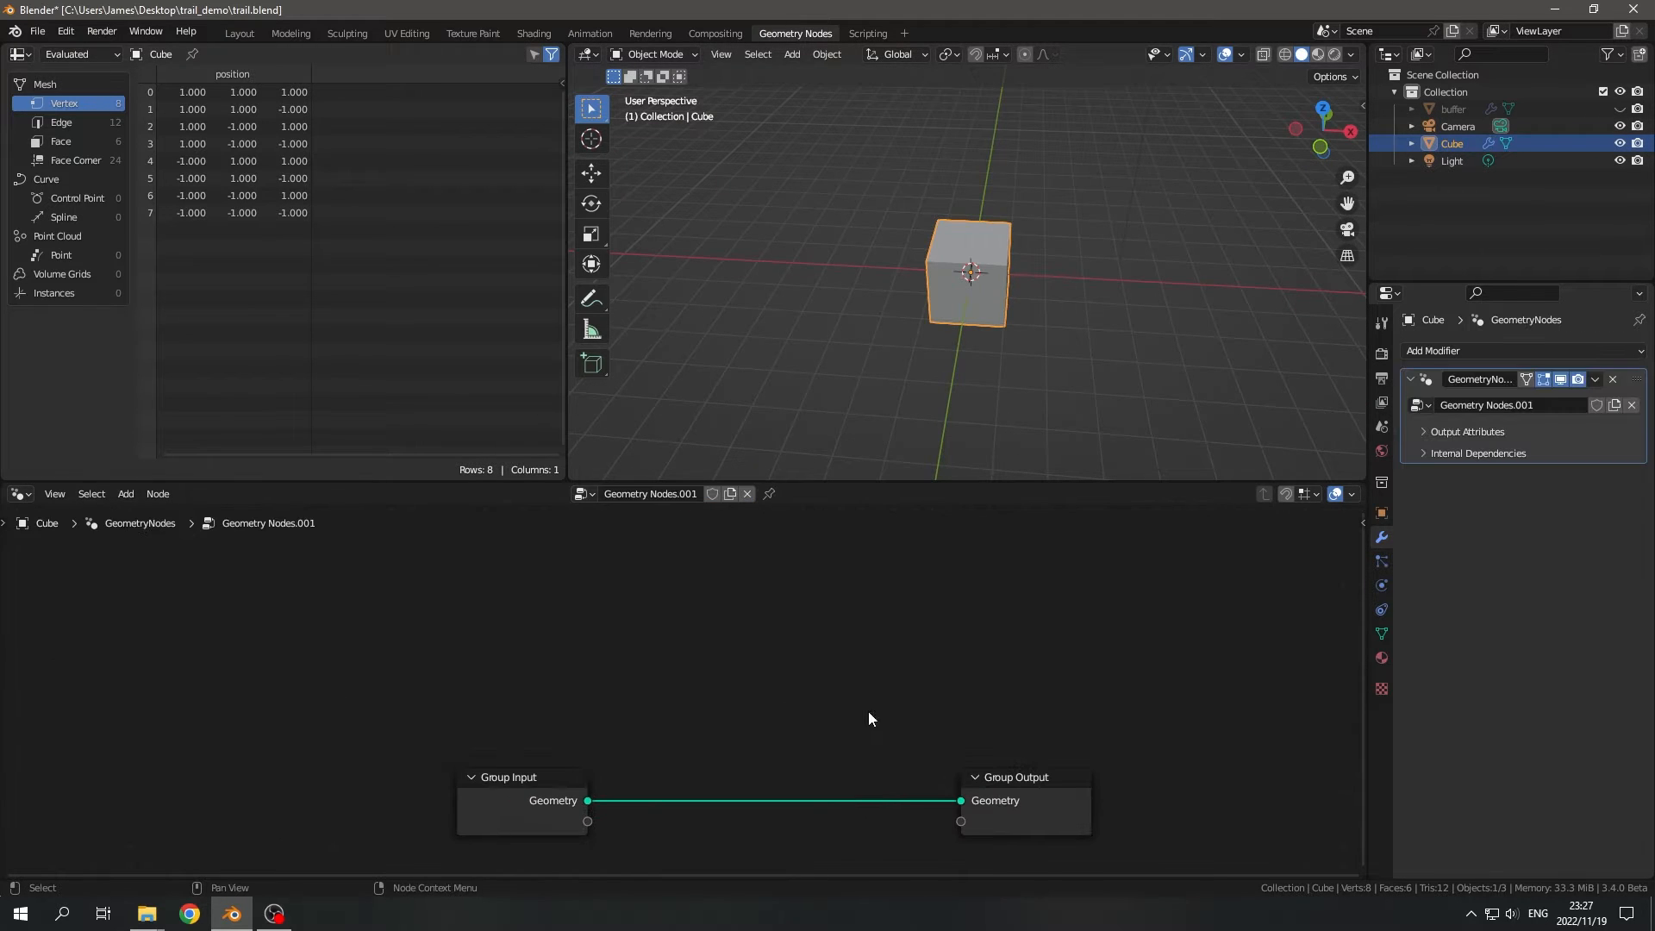
left_click_drag(1441, 109, 543, 747)
scroll(681, 534, "down", 2)
scroll(551, 741, "up", 2)
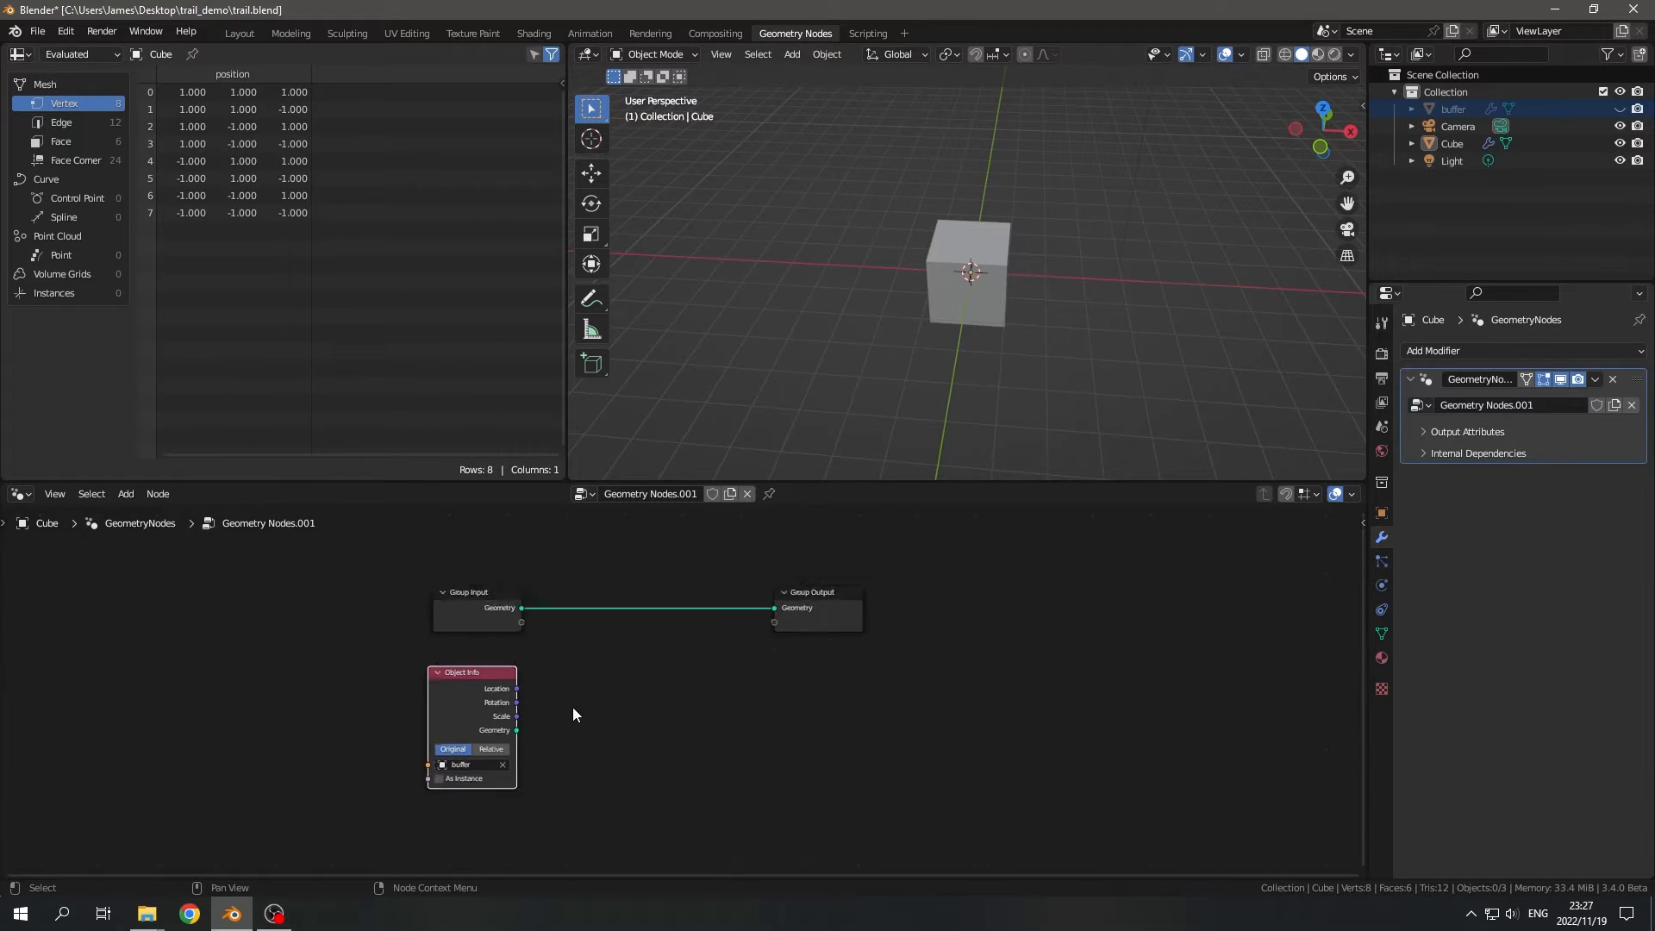
- Compare the node trees of buffer and Cube, ending with Cube as the active object
left_click_drag(293, 568, 1112, 833)
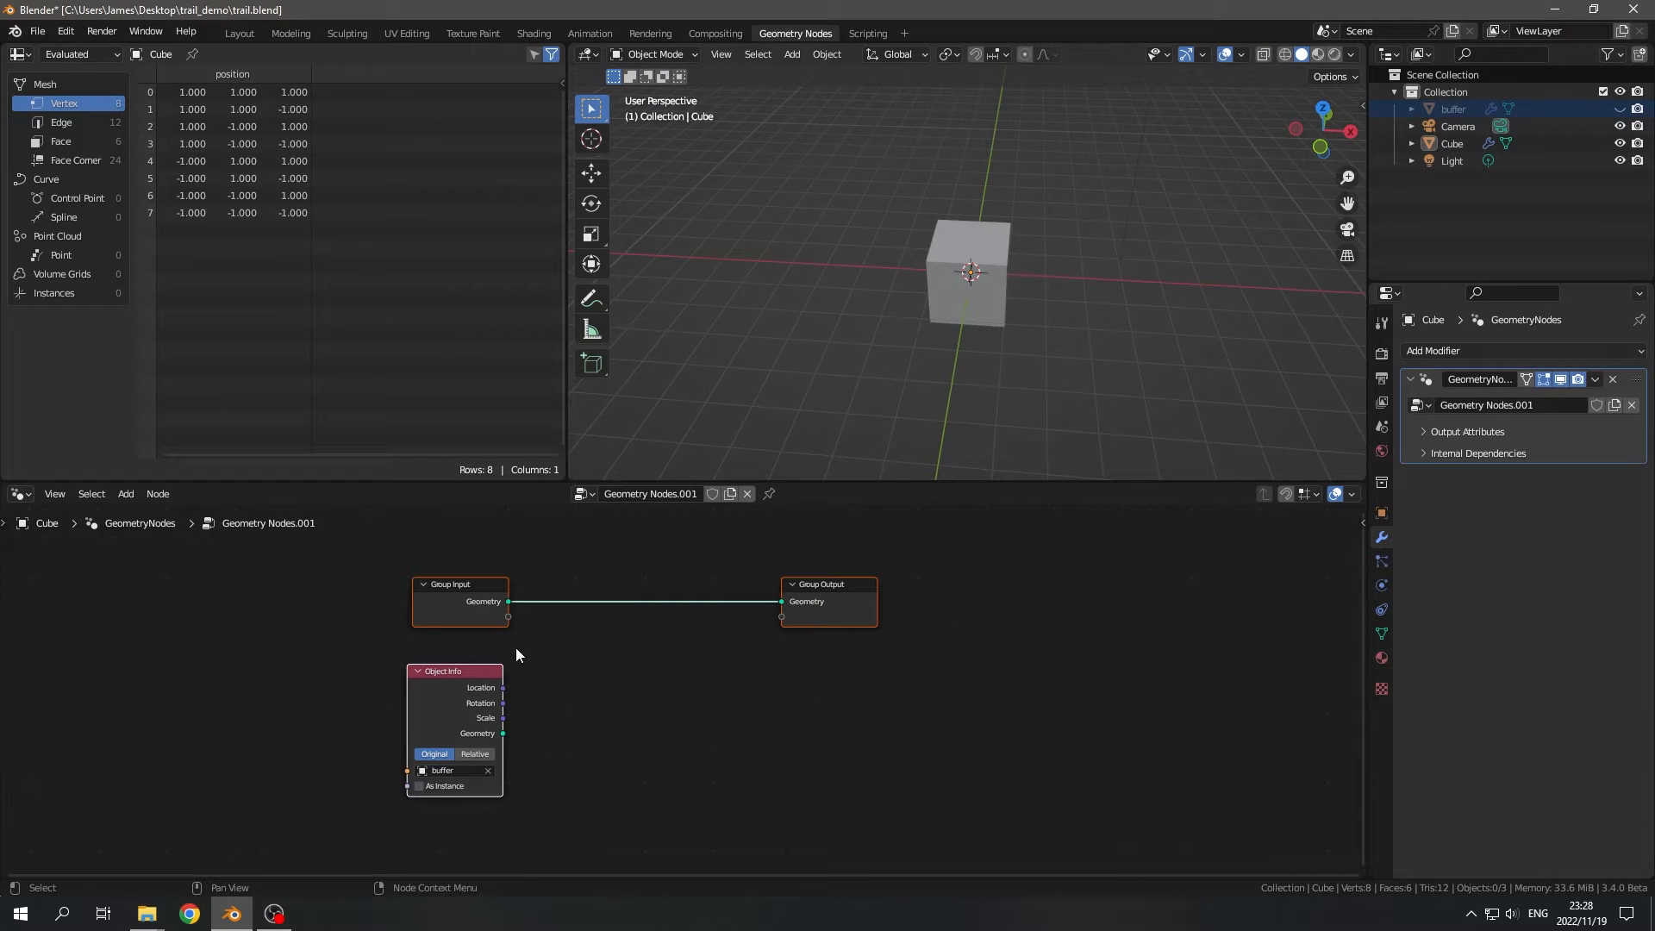
left_click(1430, 141)
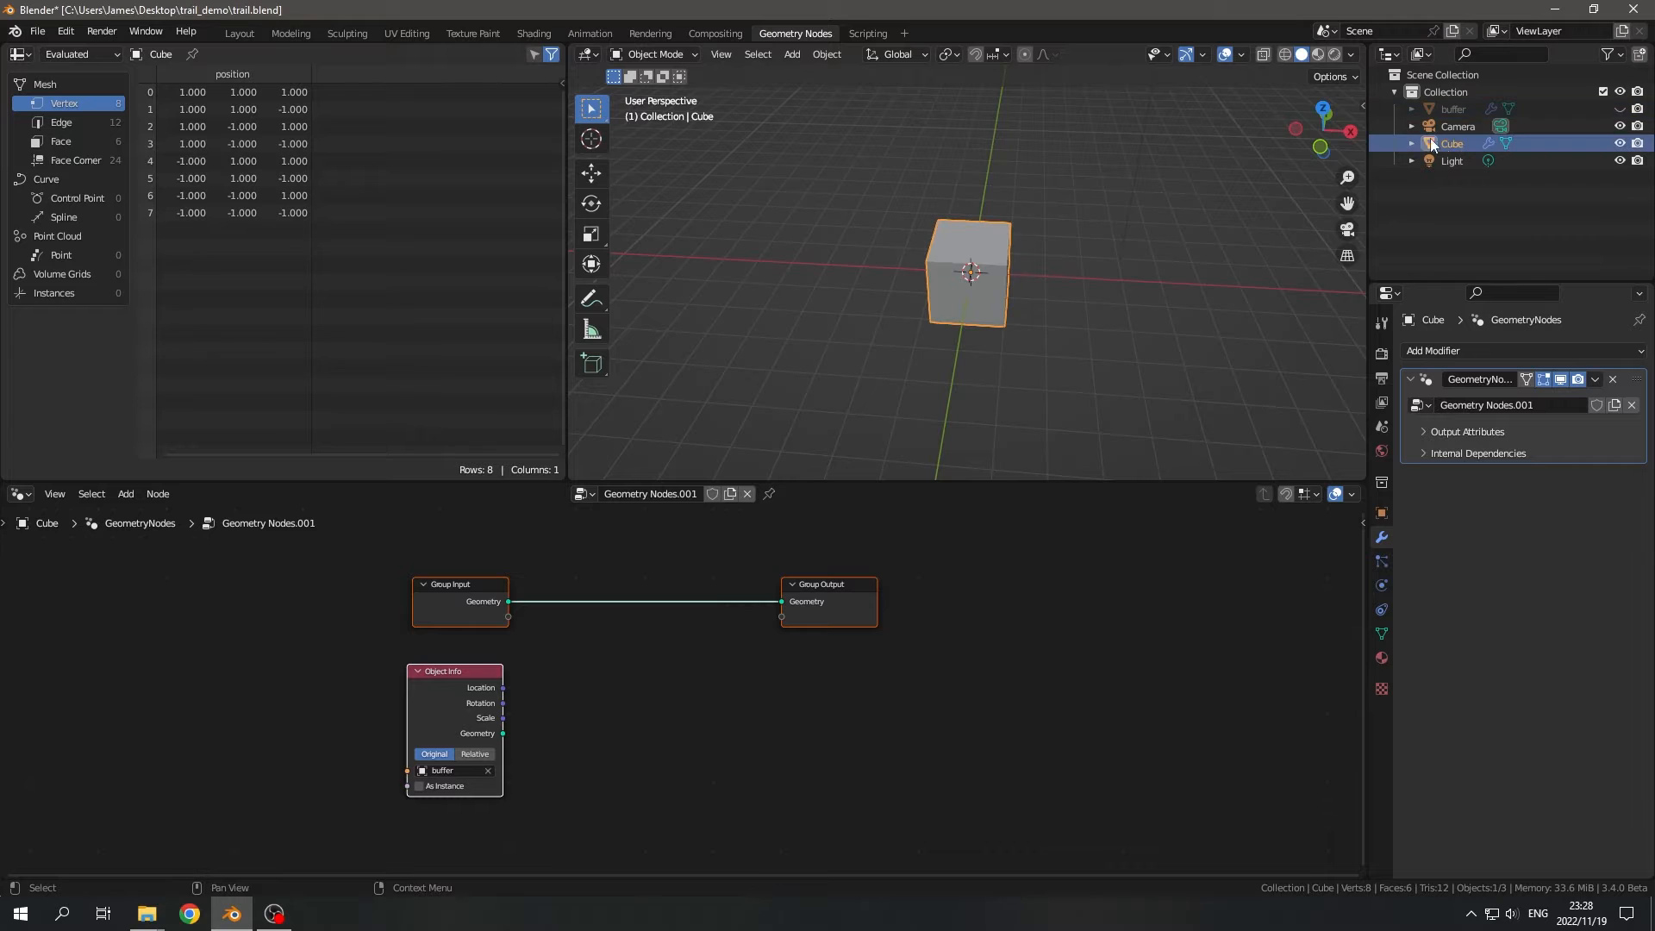
left_click(1448, 106)
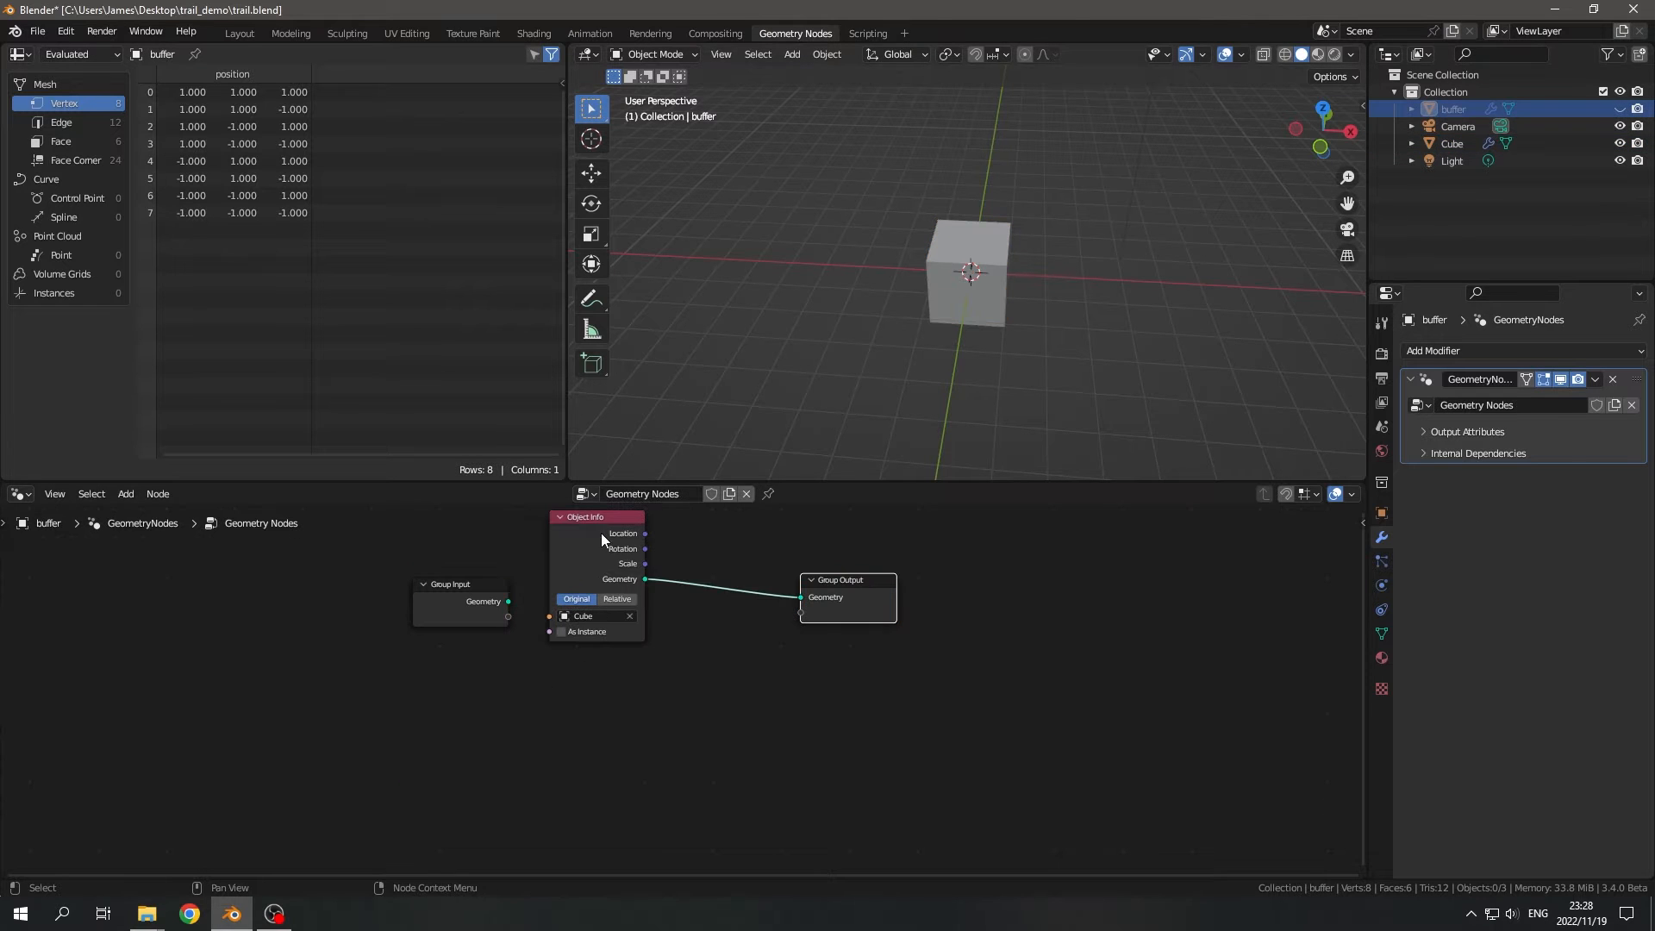
left_click(1452, 144)
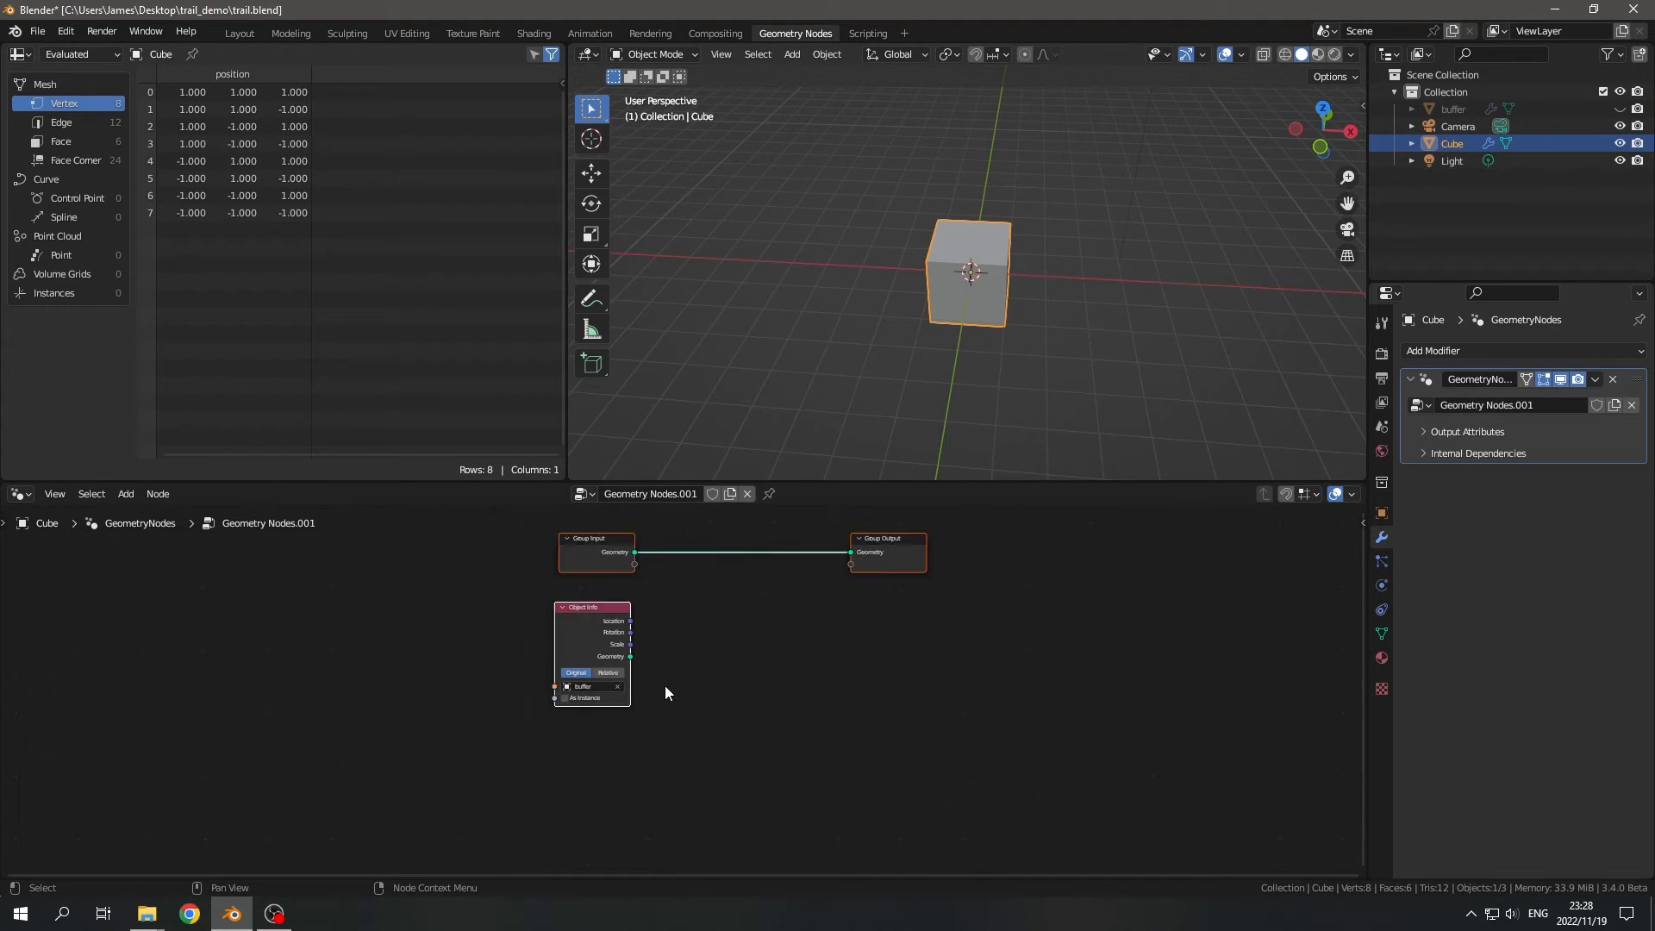
left_click_drag(307, 522, 1181, 810)
- Add a Scene Time node beside the Object Info node in Cube's node tree
middle_click_drag(651, 701, 648, 659)
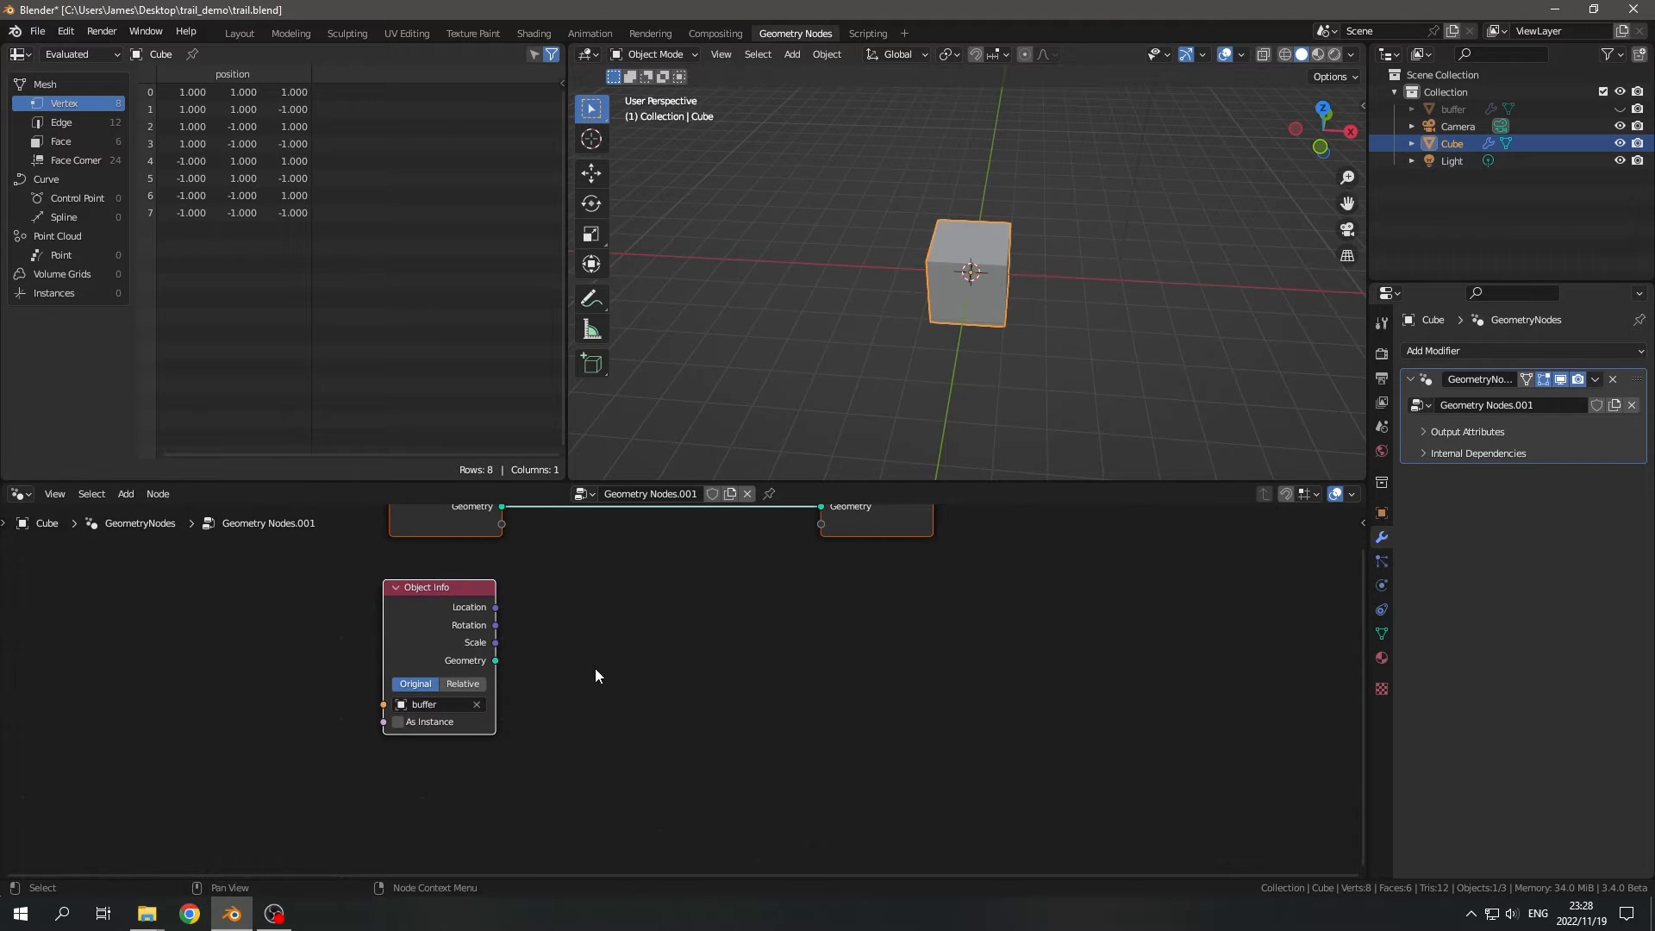
middle_click_drag(741, 731, 634, 684)
key("shift+a")
left_click(576, 706)
type("time")
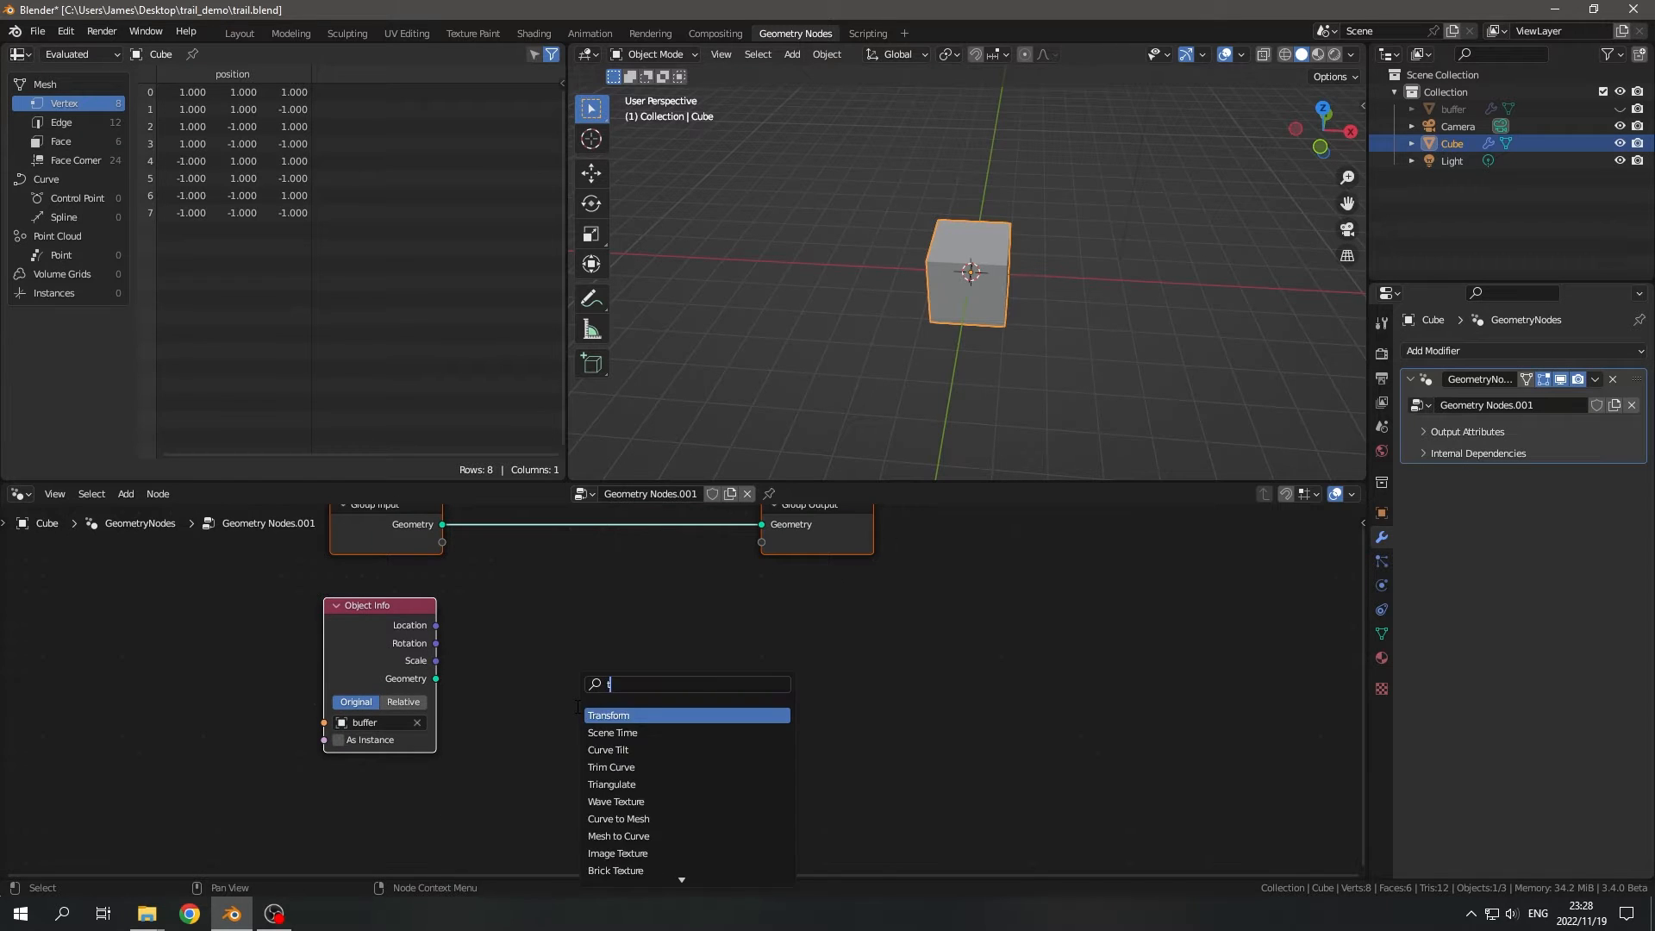
key("Return")
left_click(491, 679)
scroll(642, 700, "up", 3)
middle_click_drag(624, 736, 601, 685)
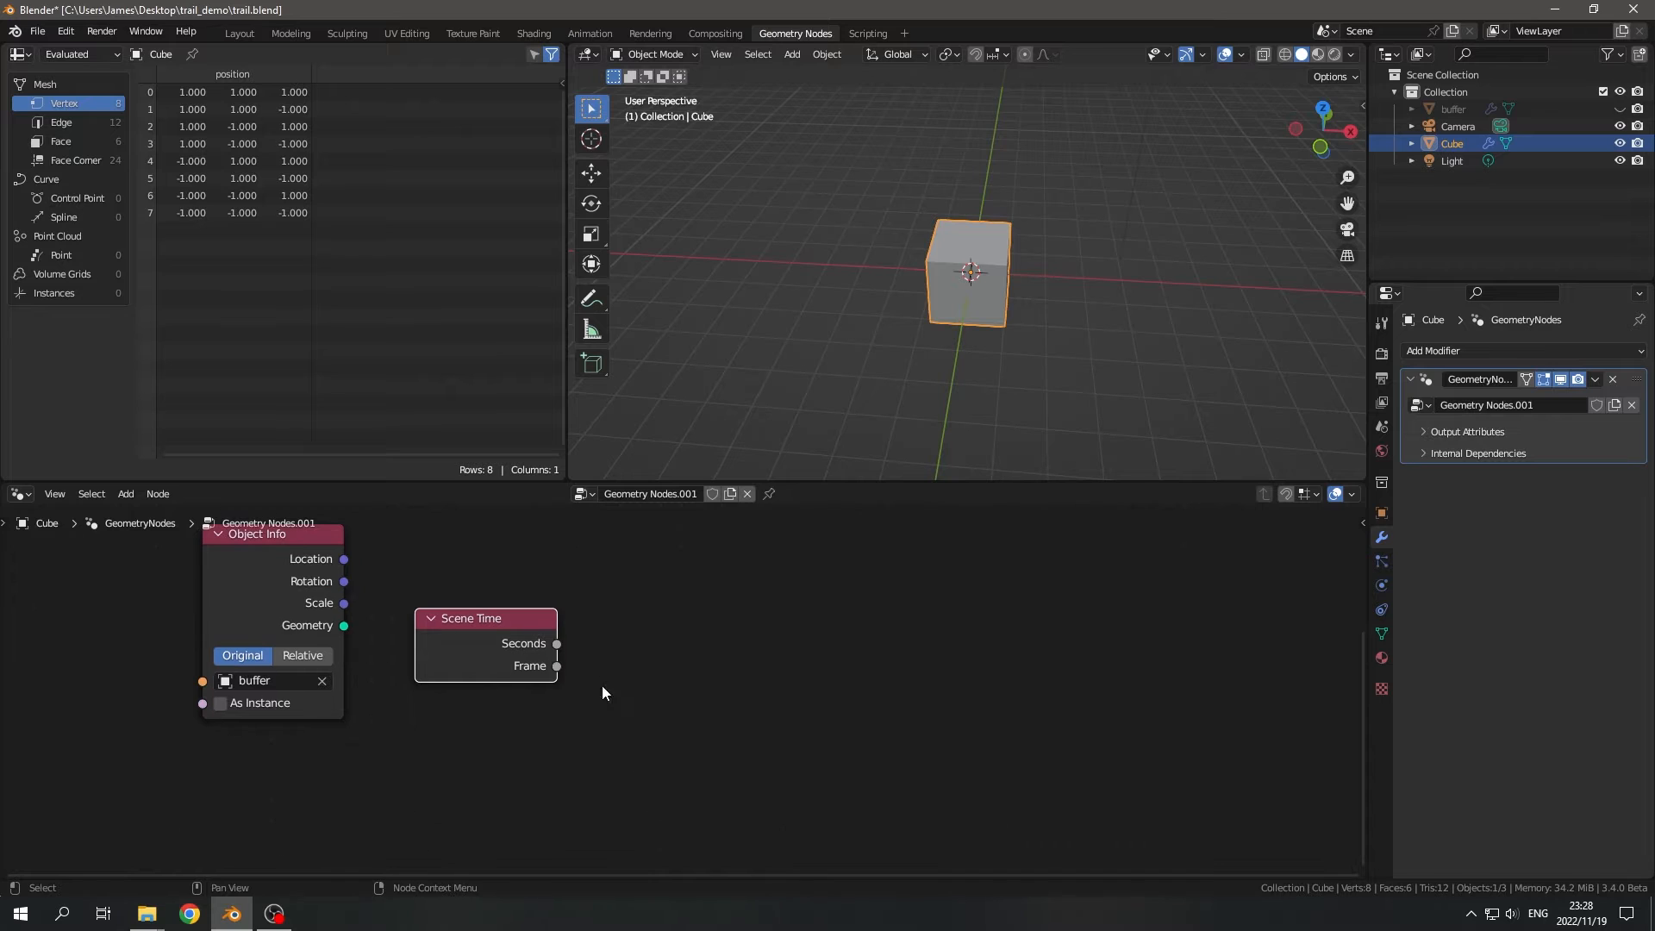
- Feed the Scene Time Frame output into a new float Compare node set to Equal with B at 1
left_click_drag(557, 665, 712, 705)
type("equa")
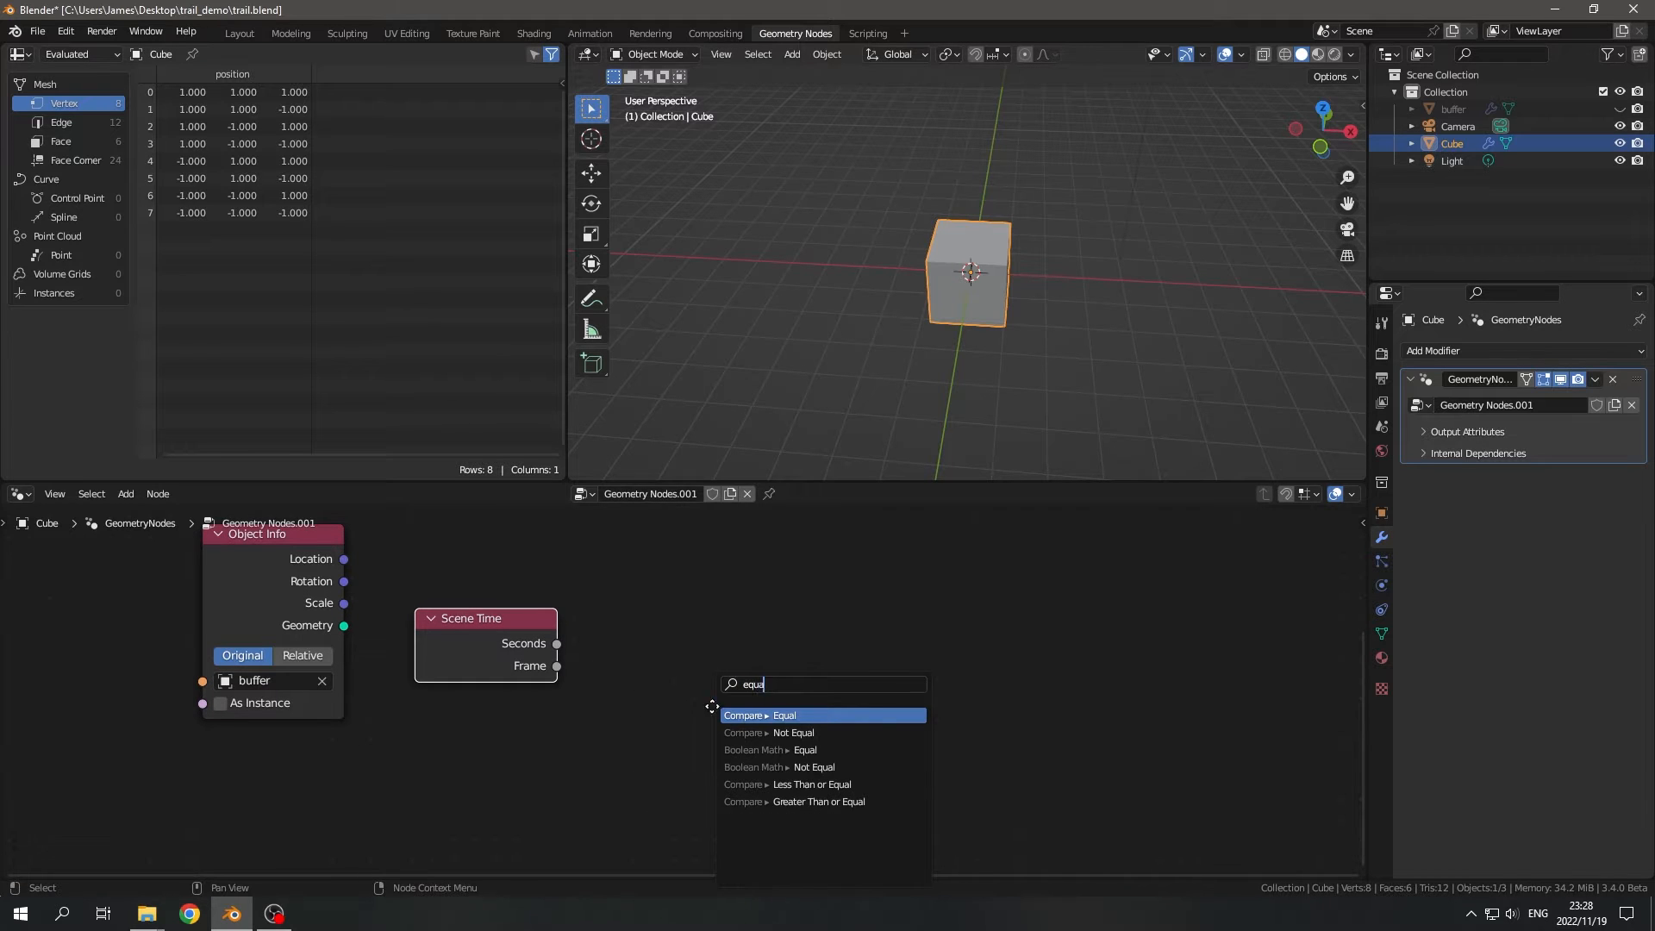
key("Return")
left_click(757, 642)
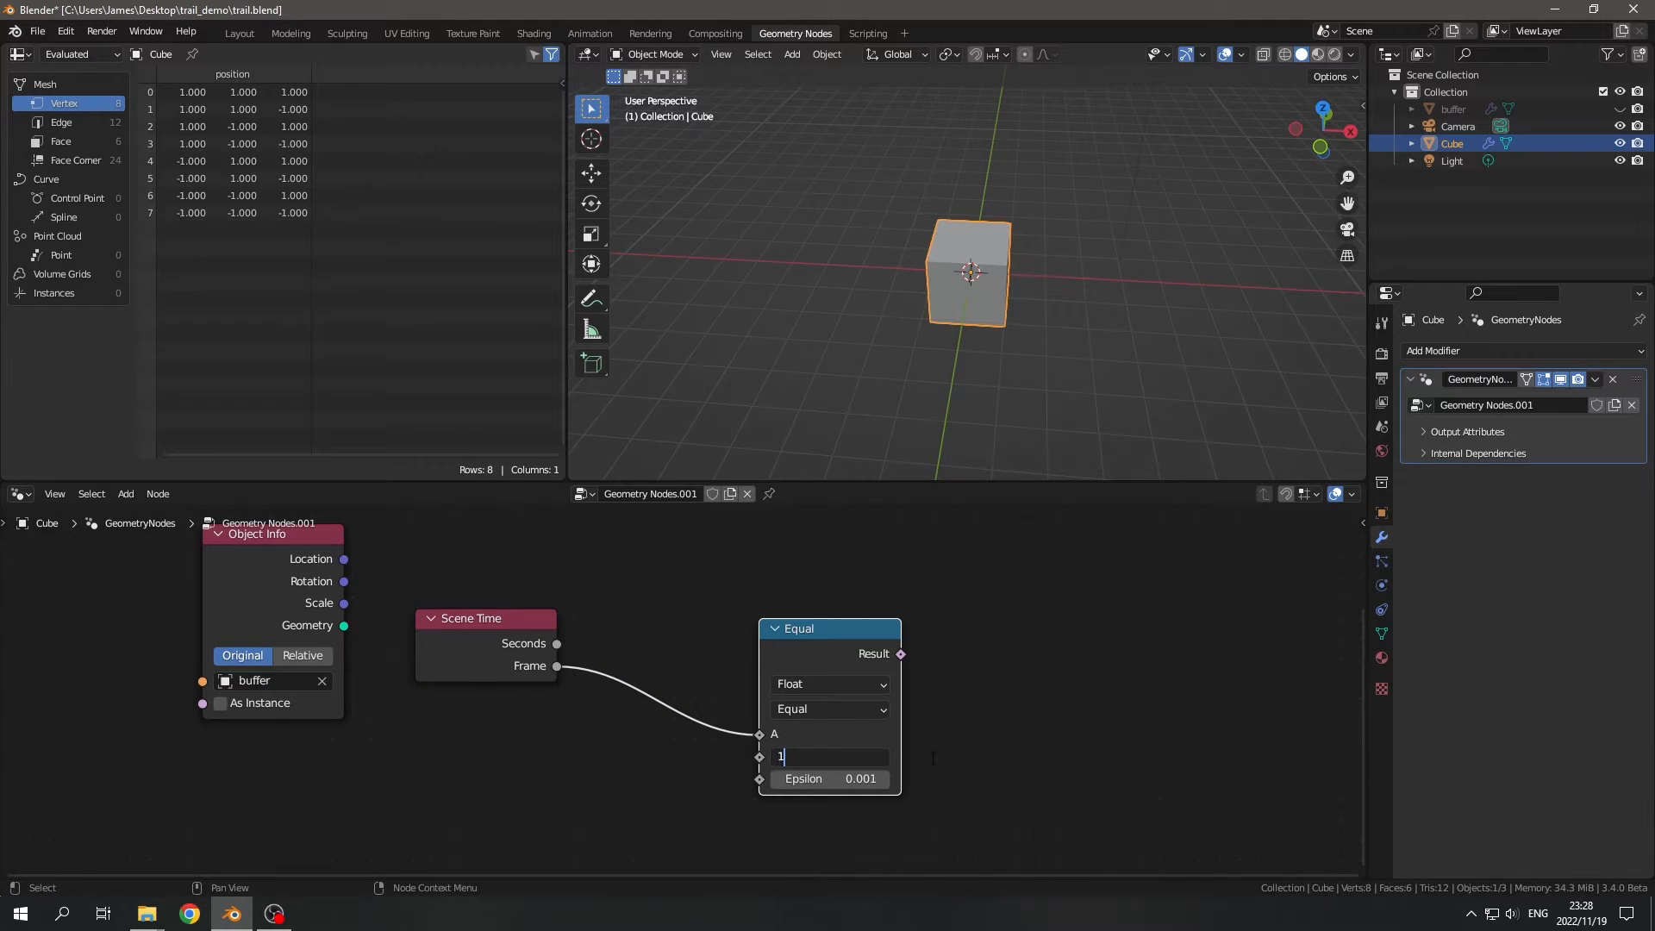
scroll(974, 659, "down", 4)
- Move the Group Output node farther from Group Input to make room for more nodes
middle_click_drag(862, 690, 775, 725)
left_click_drag(758, 680, 731, 649)
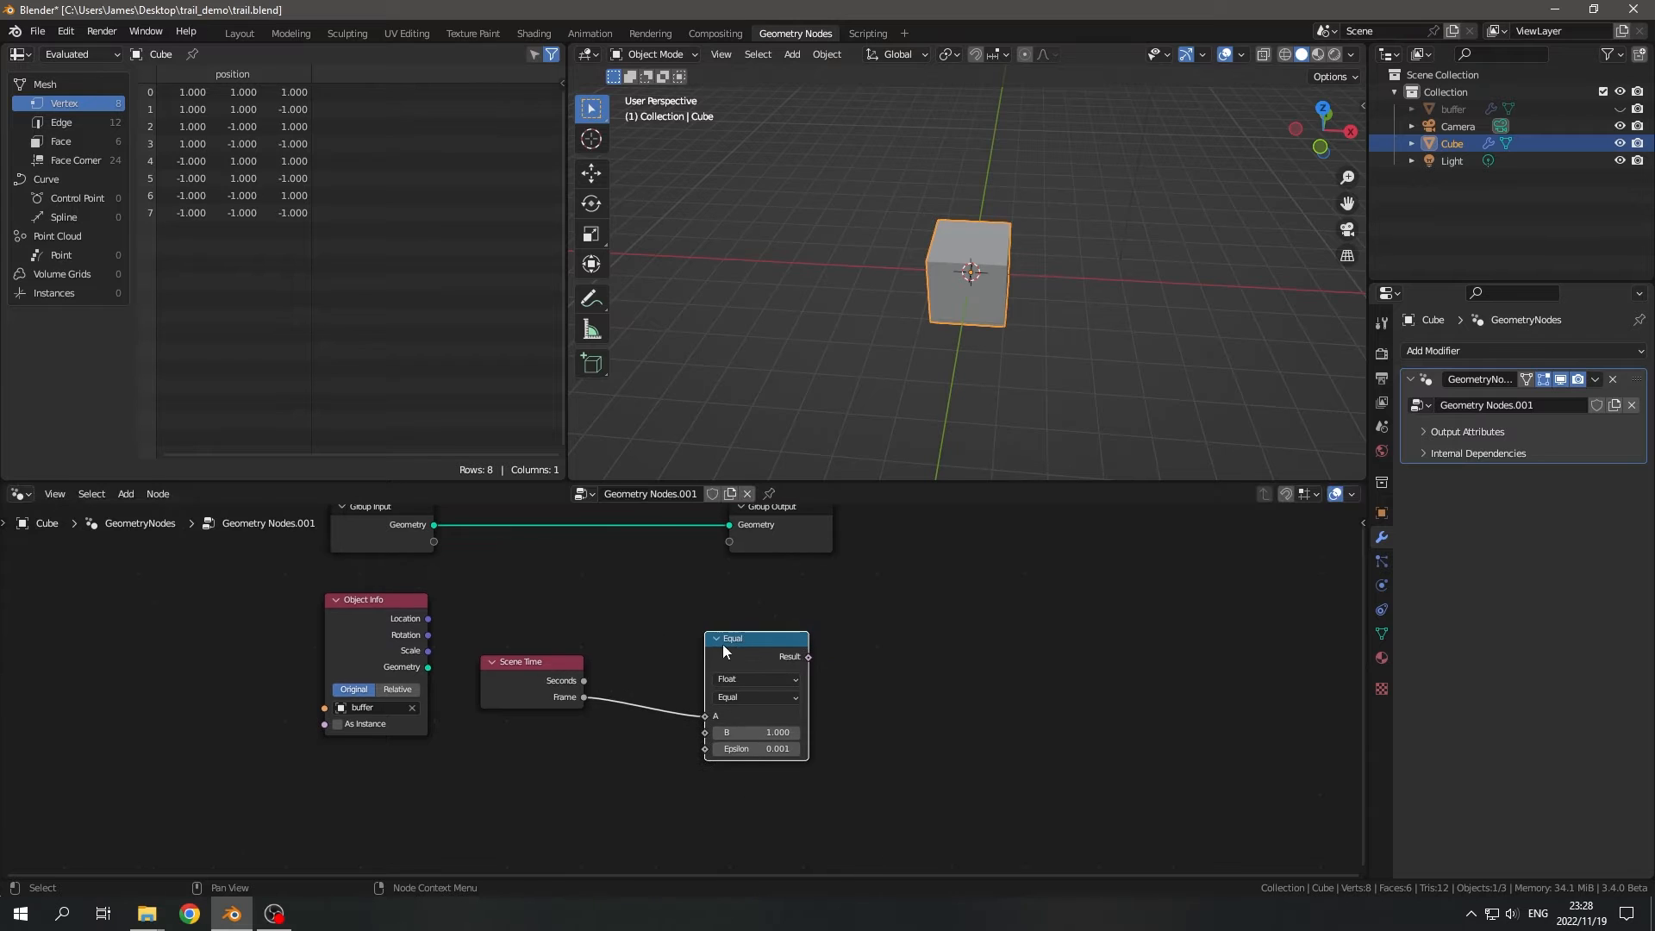
middle_click_drag(717, 591, 716, 666)
left_click_drag(823, 604, 1036, 603)
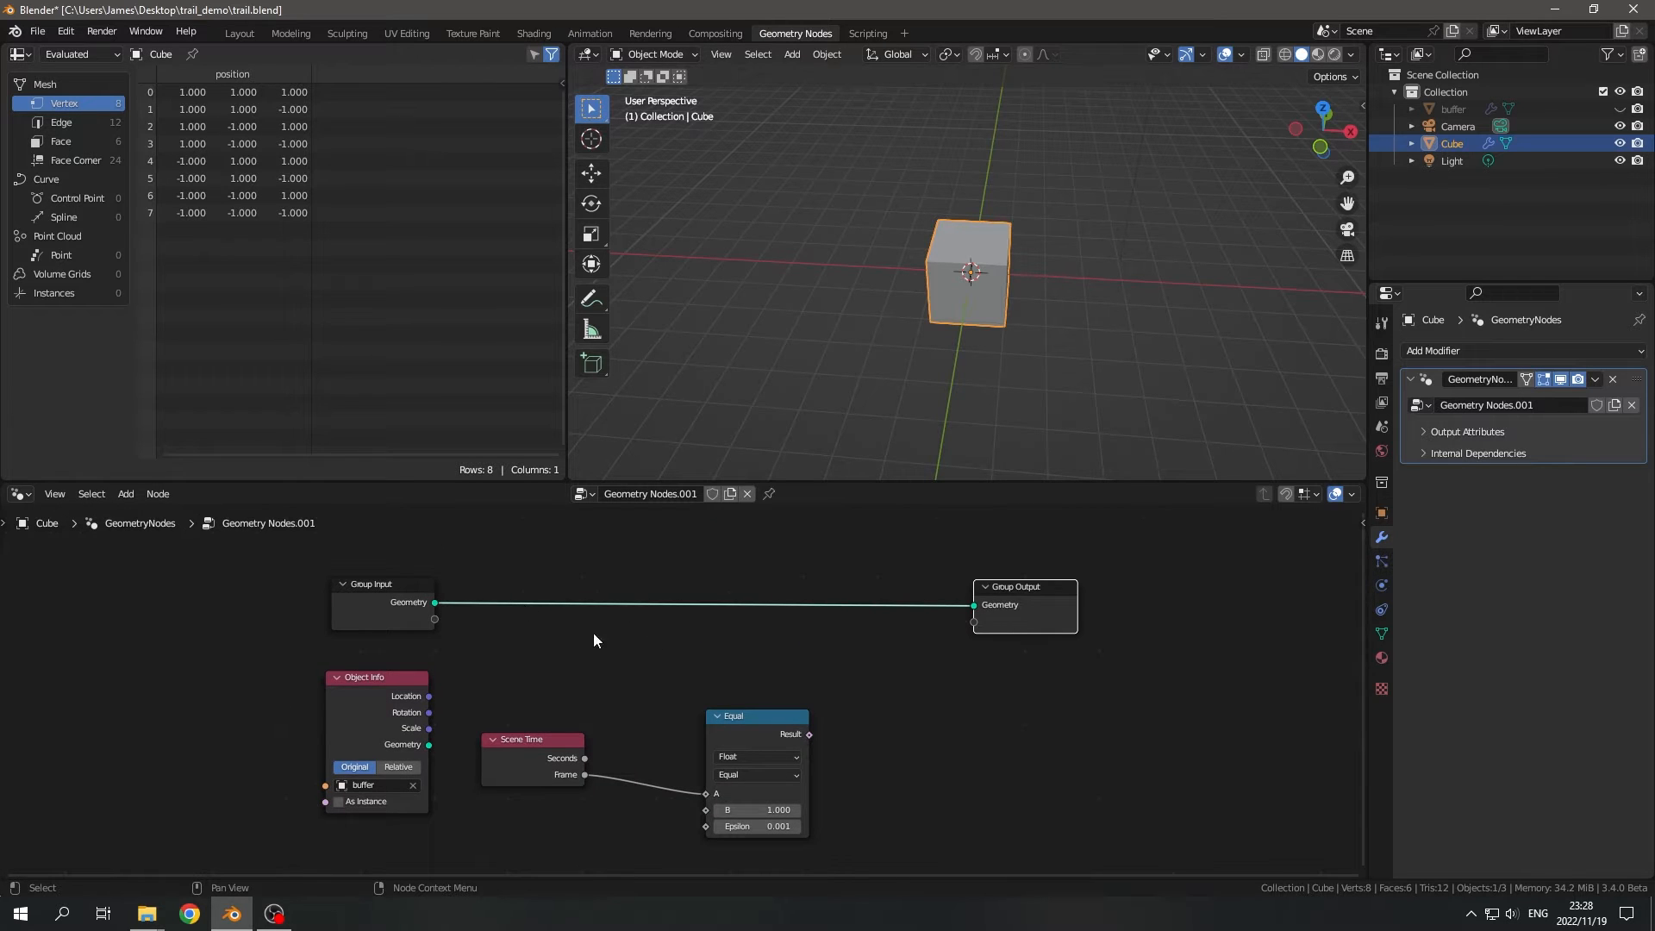
middle_click_drag(778, 723, 596, 696)
left_click_drag(628, 707, 709, 687)
type("sw")
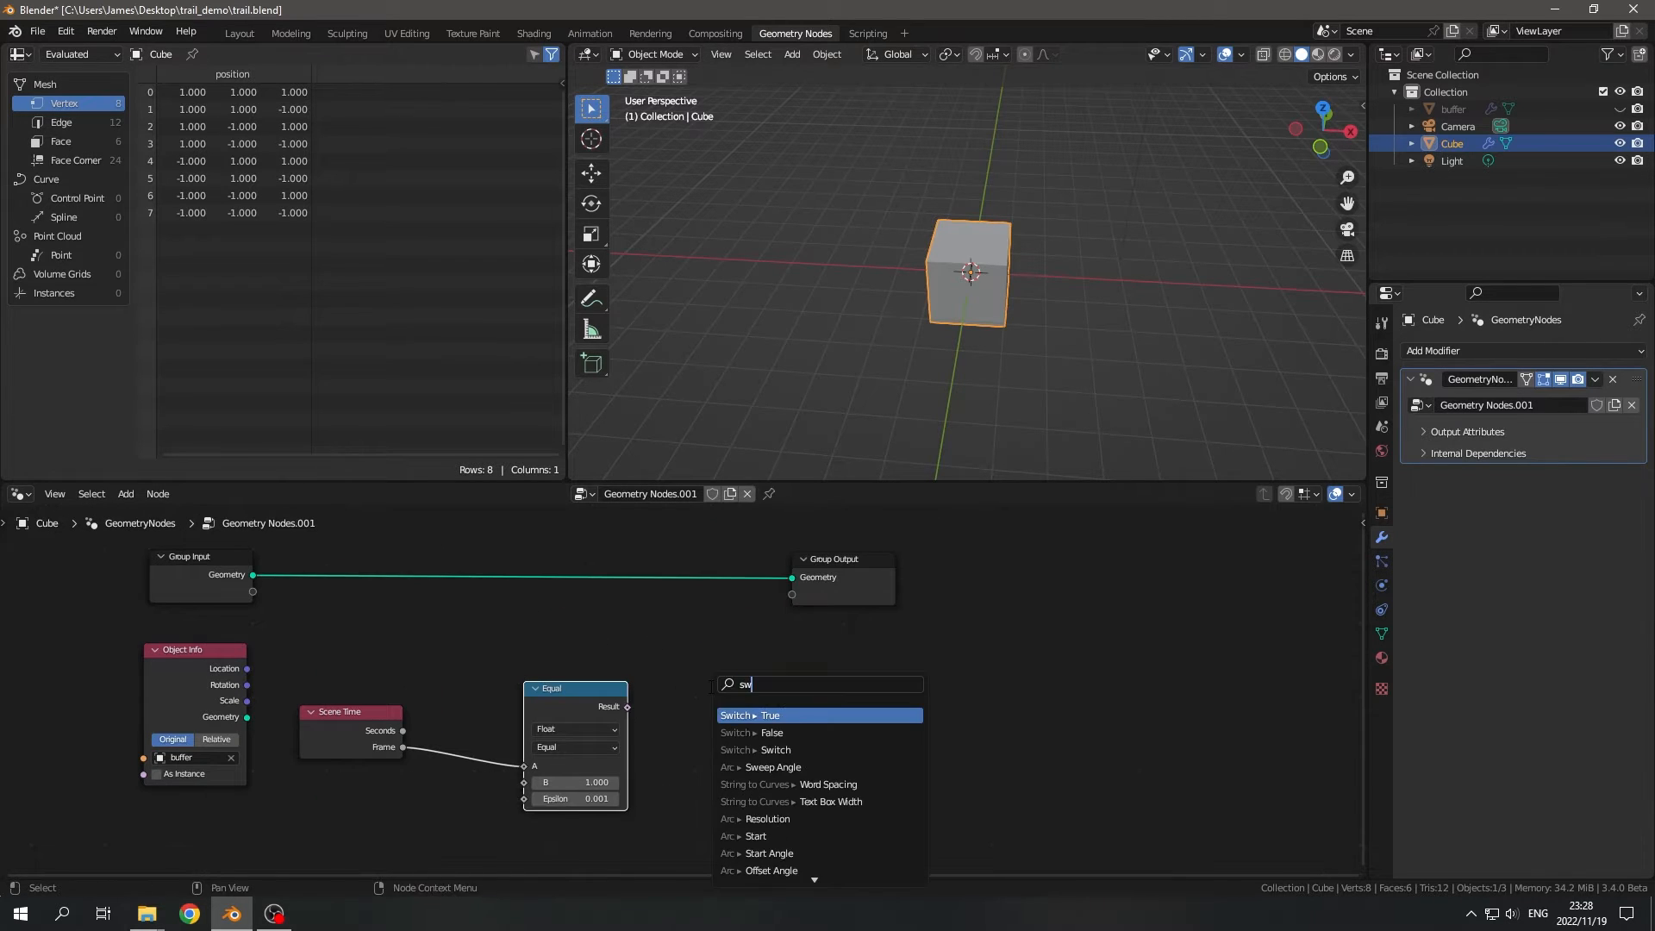
key("Return")
left_click(691, 632)
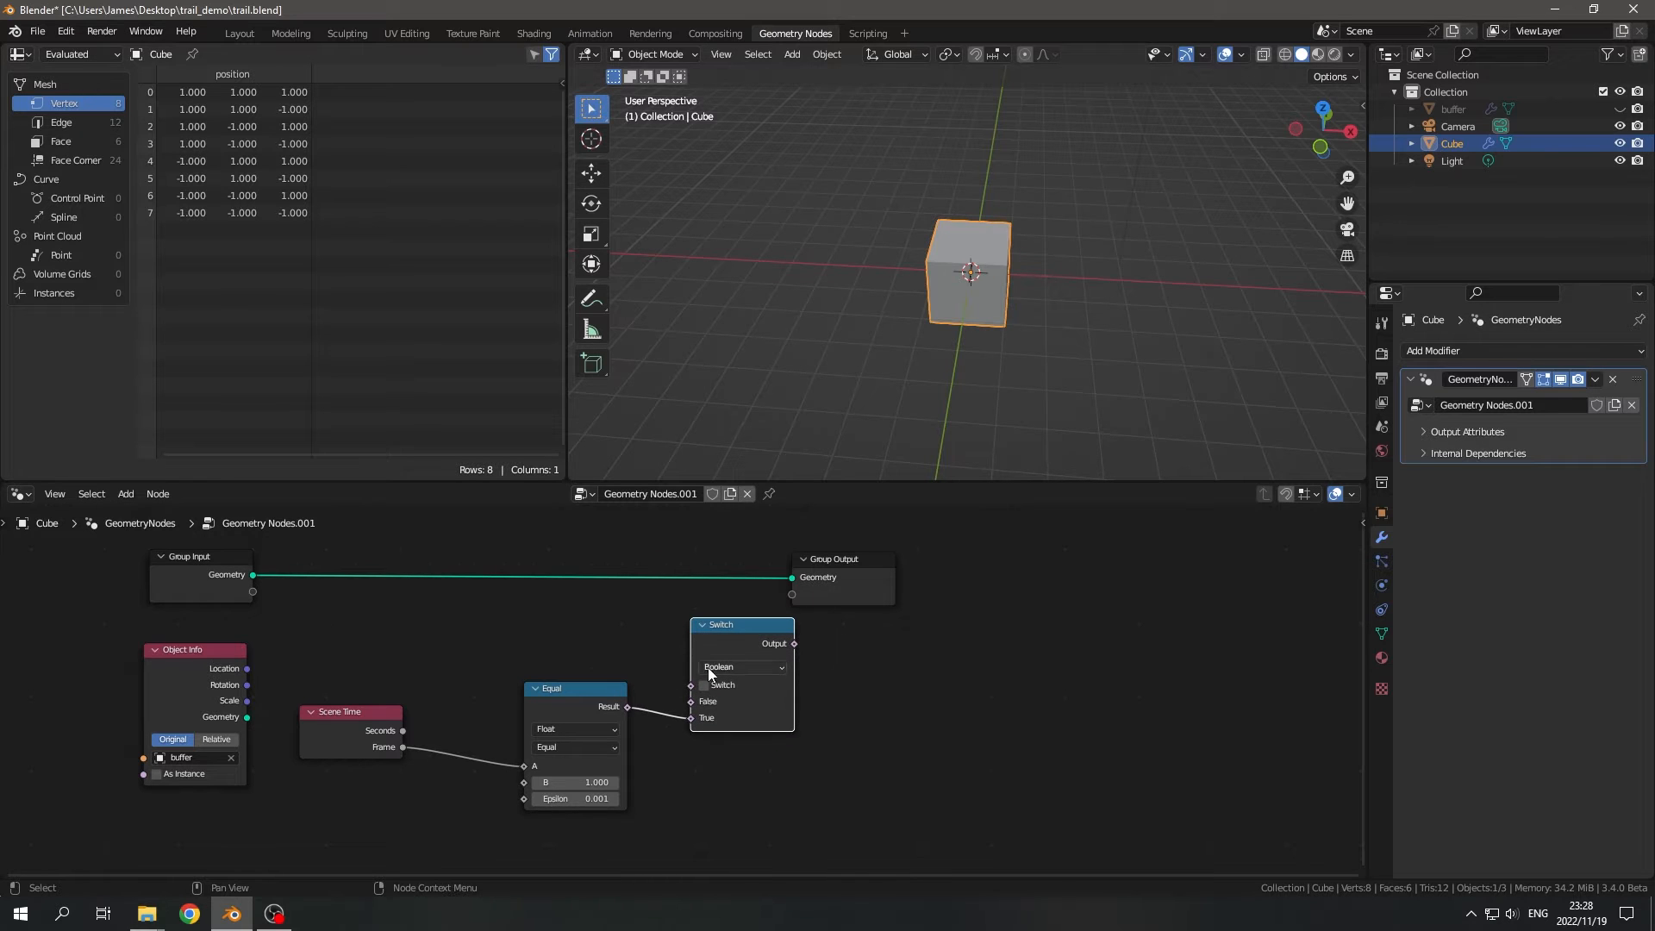
key("ctrl+z")
- Add a geometry Switch node with the Equal Result driving its Switch input
left_click_drag(628, 707, 705, 683)
type("switc")
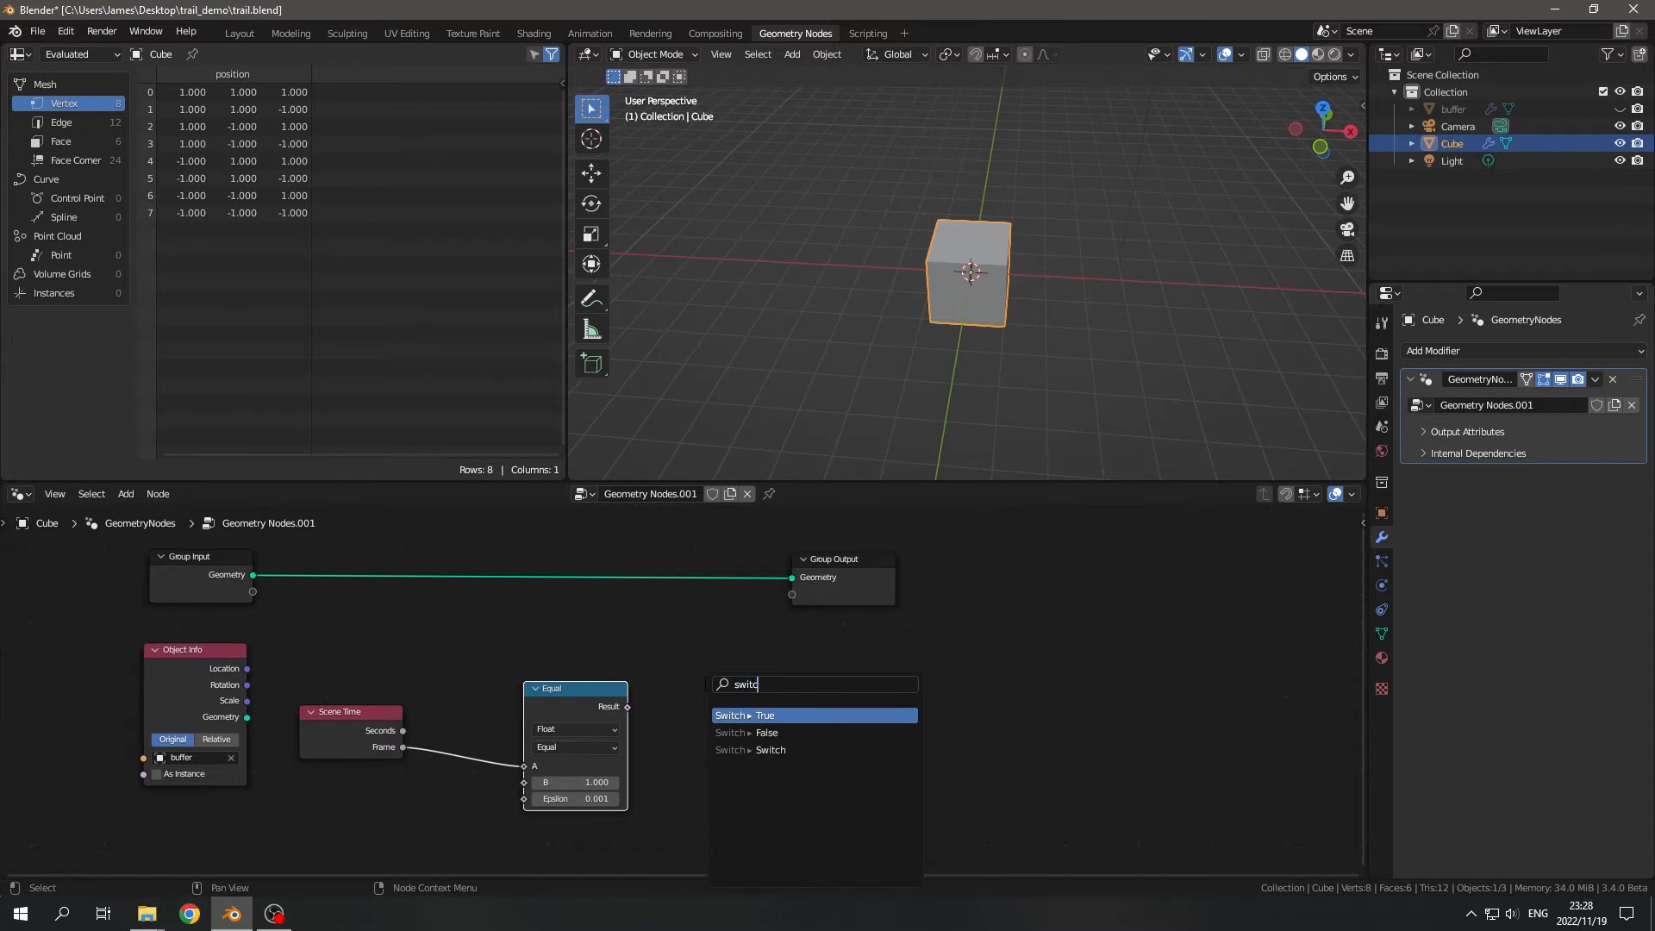
type("h")
key("Return")
left_click(700, 594)
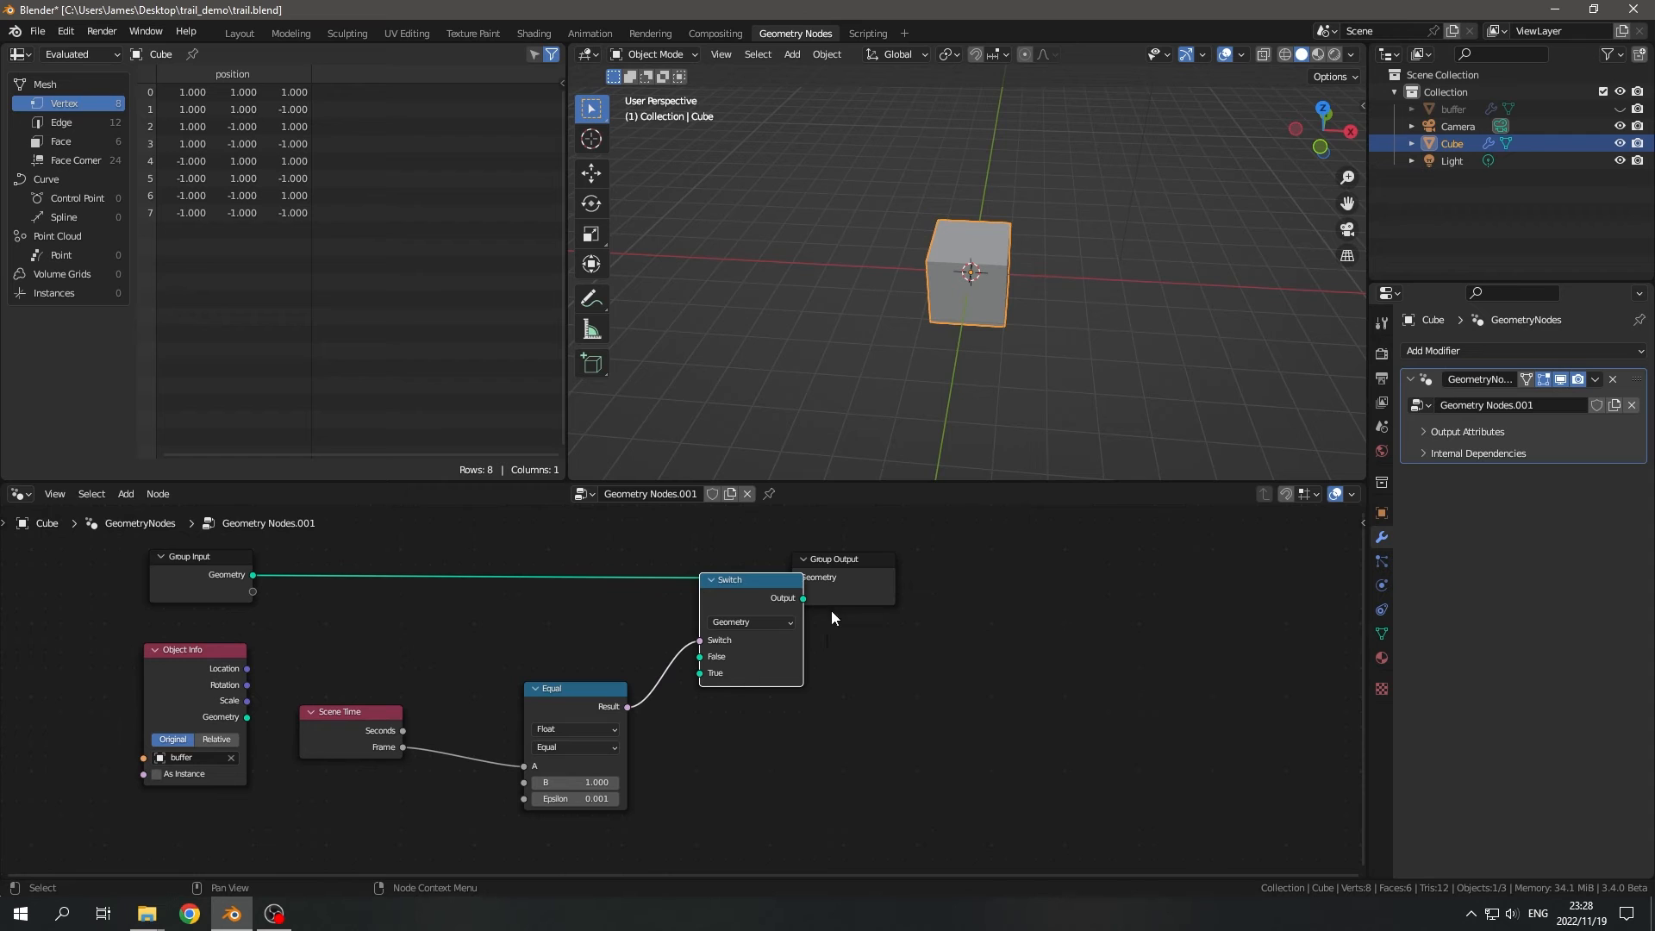
- Link the Group Input geometry to the Switch's True input and the Object Info geometry to its False input
left_click_drag(253, 575, 699, 673)
scroll(402, 726, "up", 2)
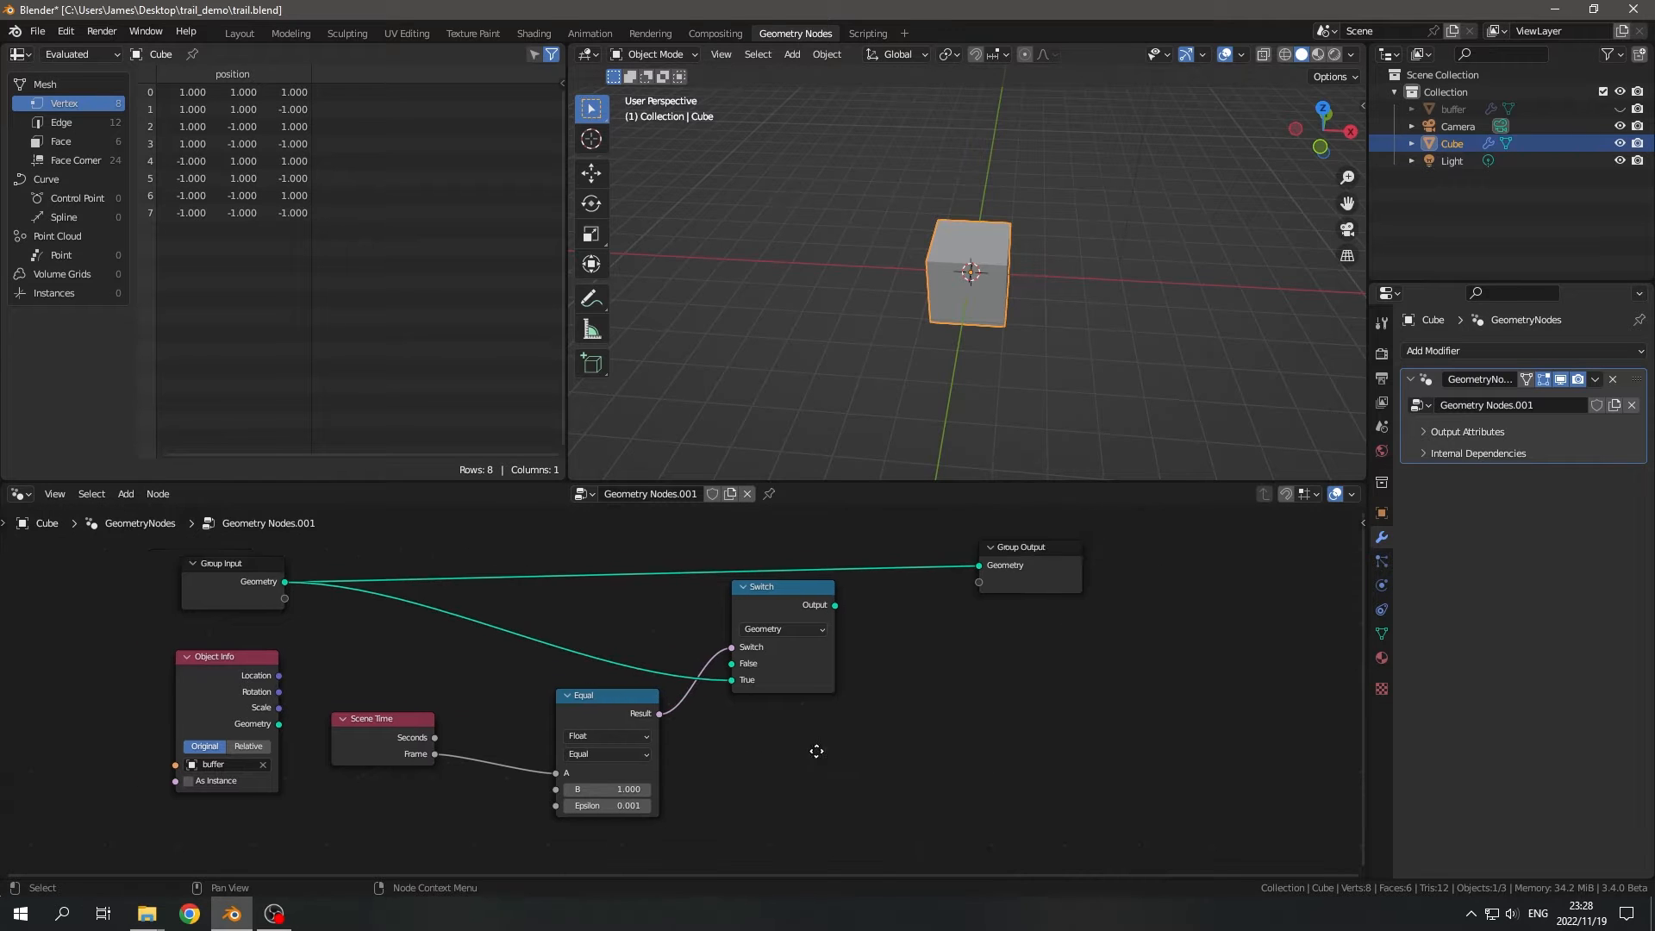
mouse_move(266, 784)
left_mouse_down()
mouse_move(462, 621)
mouse_move(244, 710)
mouse_move(233, 768)
mouse_move(254, 771)
left_mouse_up()
middle_click_drag(340, 741, 341, 695)
left_click_drag(263, 763, 851, 694)
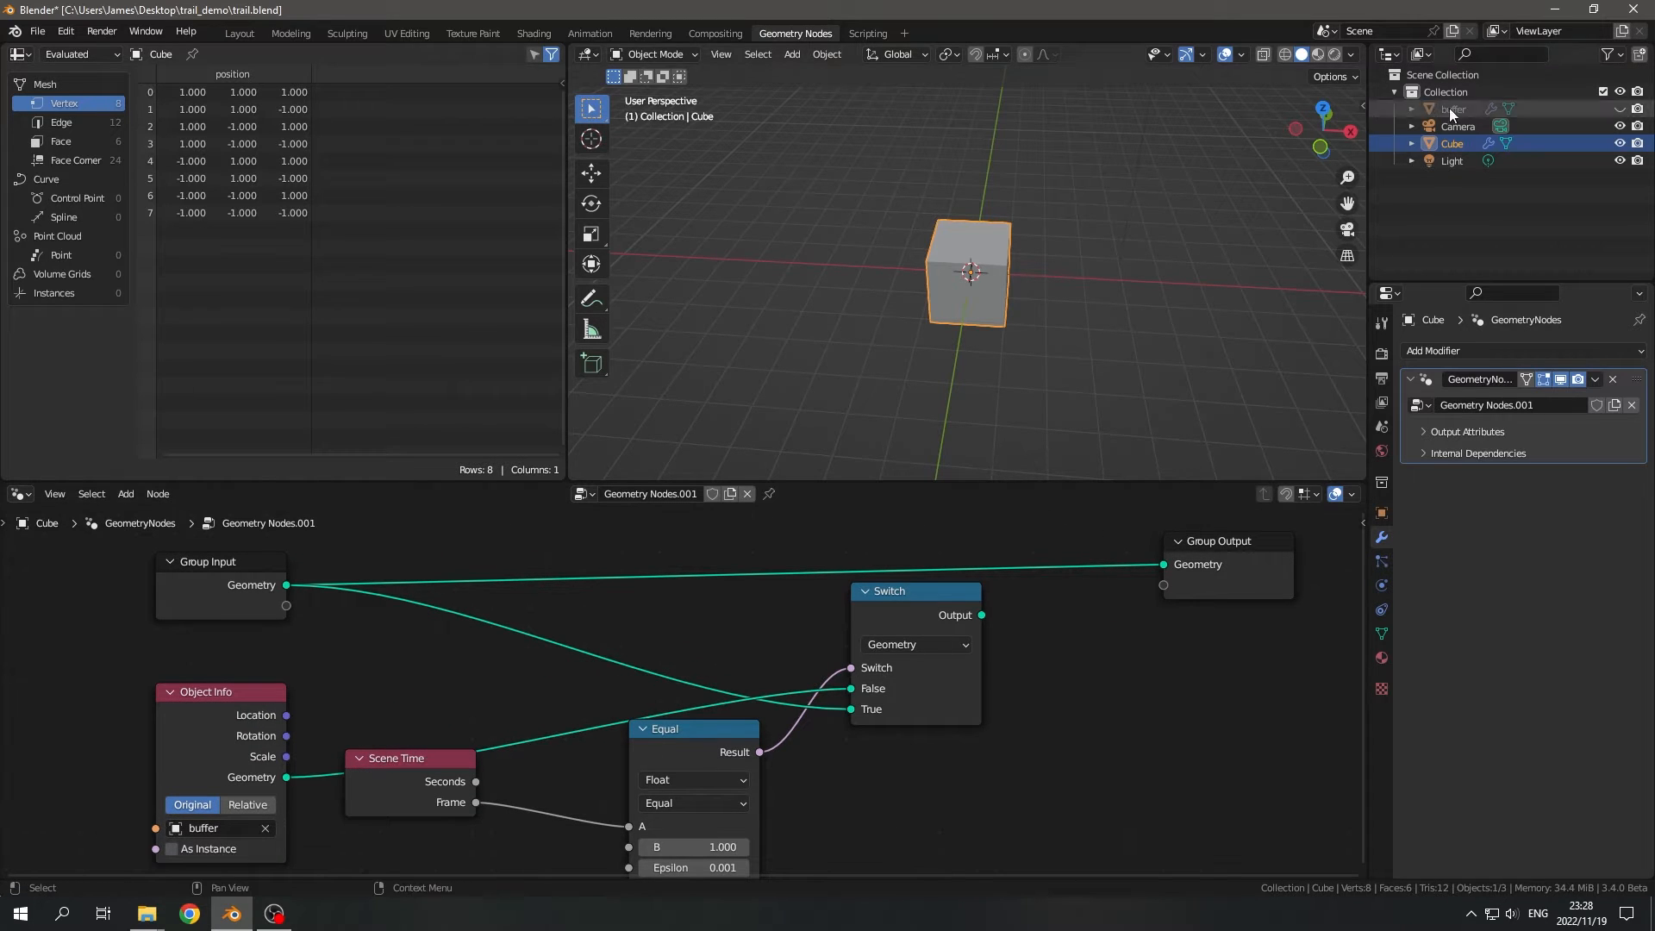
- Connect the Switch Output to the Group Output geometry and move Group Output in line with the Switch
scroll(1065, 639, "down", 2)
left_click_drag(720, 647, 885, 603)
left_click_drag(926, 588, 1053, 656)
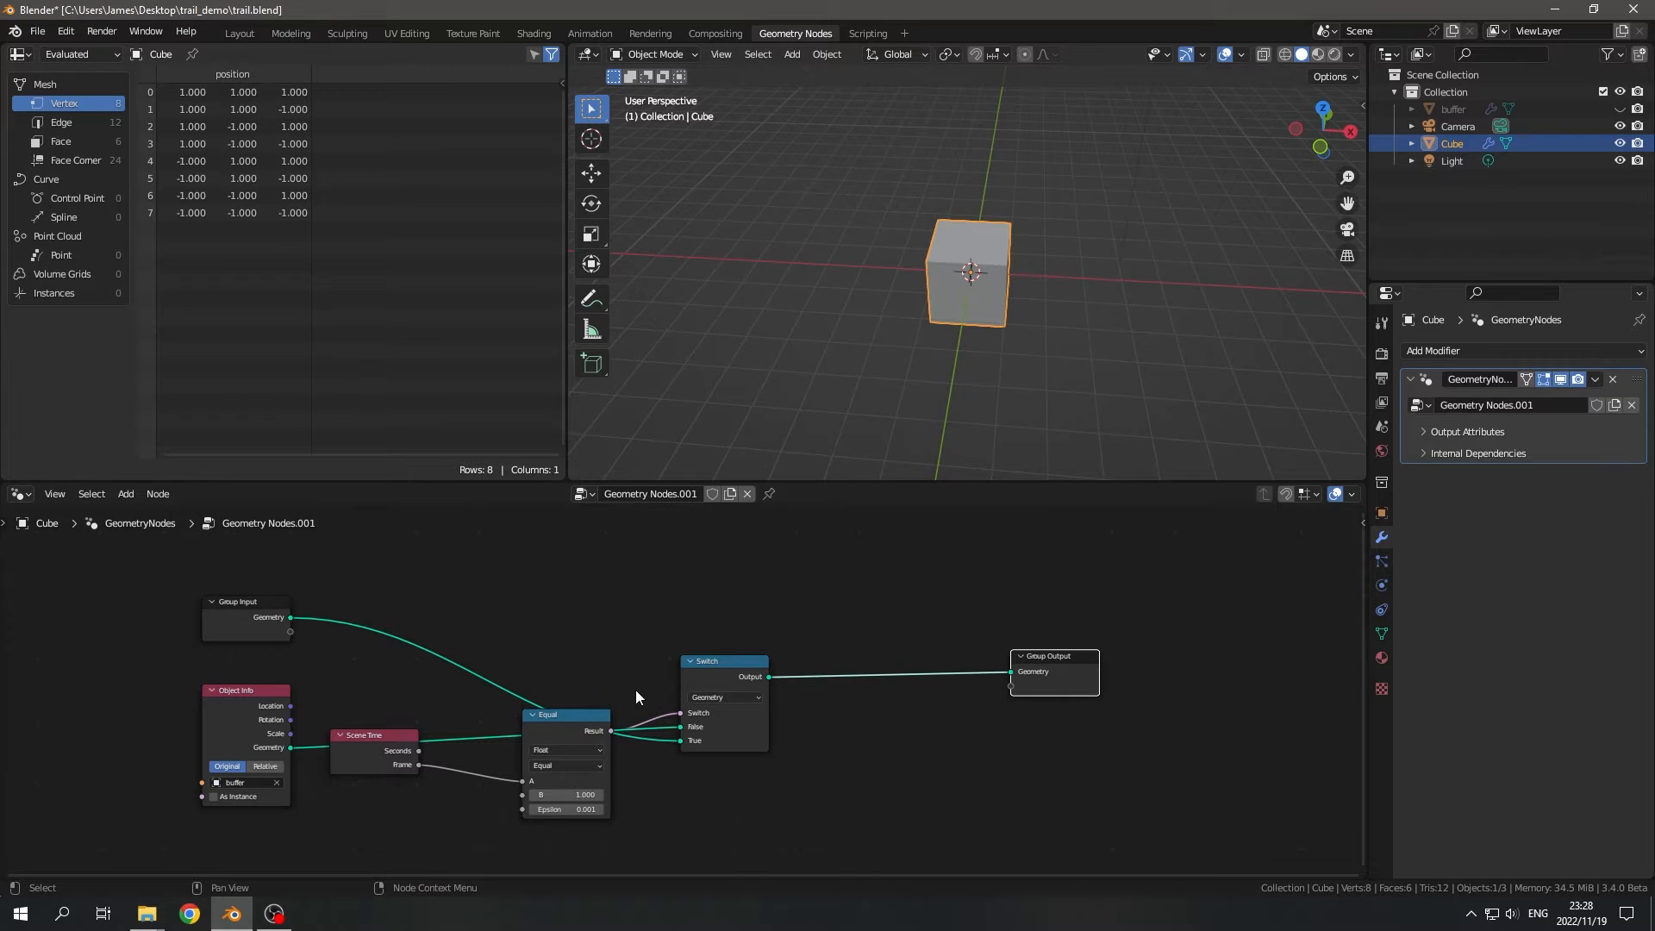
- Tidy the node layout with Scene Time and Equal above the Switch, Object Info beside it and Group Input underneath
middle_click_drag(636, 692, 681, 725)
left_click_drag(651, 840, 729, 637)
left_click_drag(419, 777, 500, 548)
left_click_drag(671, 562, 606, 547)
middle_click_drag(628, 671, 674, 565)
left_click_drag(337, 556, 372, 860)
mouse_move(338, 620)
left_mouse_down()
mouse_move(362, 576)
mouse_move(311, 620)
left_mouse_up()
scroll(551, 690, "down", 4)
middle_click_drag(551, 690, 555, 741)
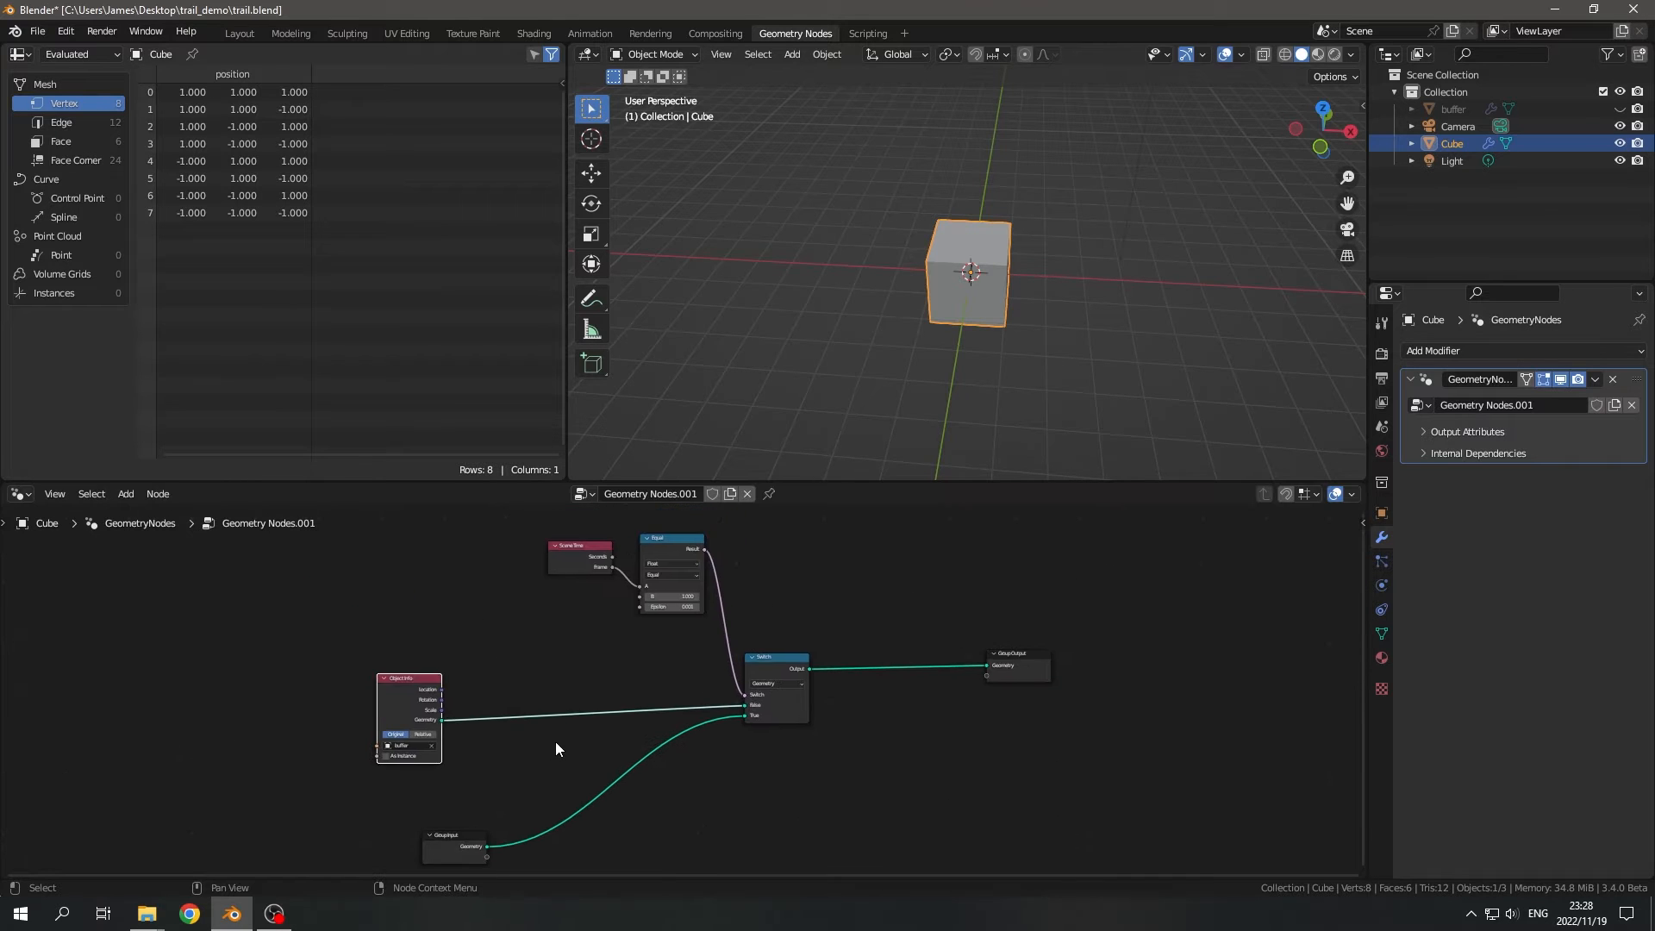
scroll(555, 748, "down", 2)
left_click_drag(340, 566, 909, 799)
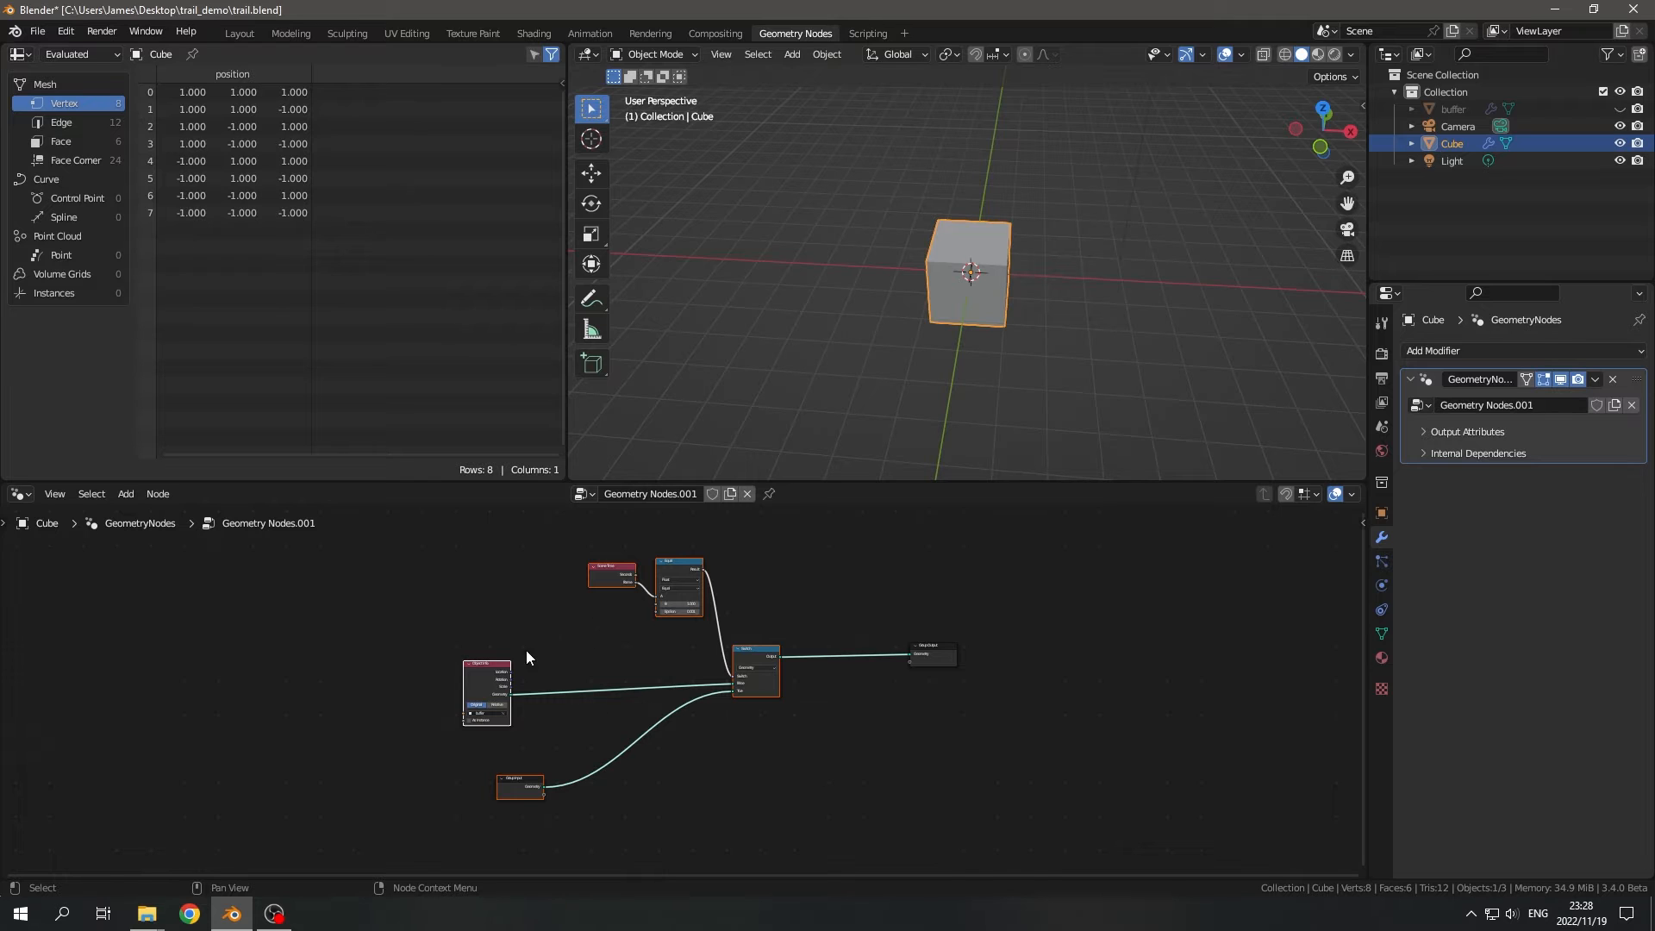
scroll(617, 722, "up", 3)
middle_click_drag(512, 729, 684, 720)
scroll(684, 720, "up", 1)
middle_click_drag(571, 688, 493, 654)
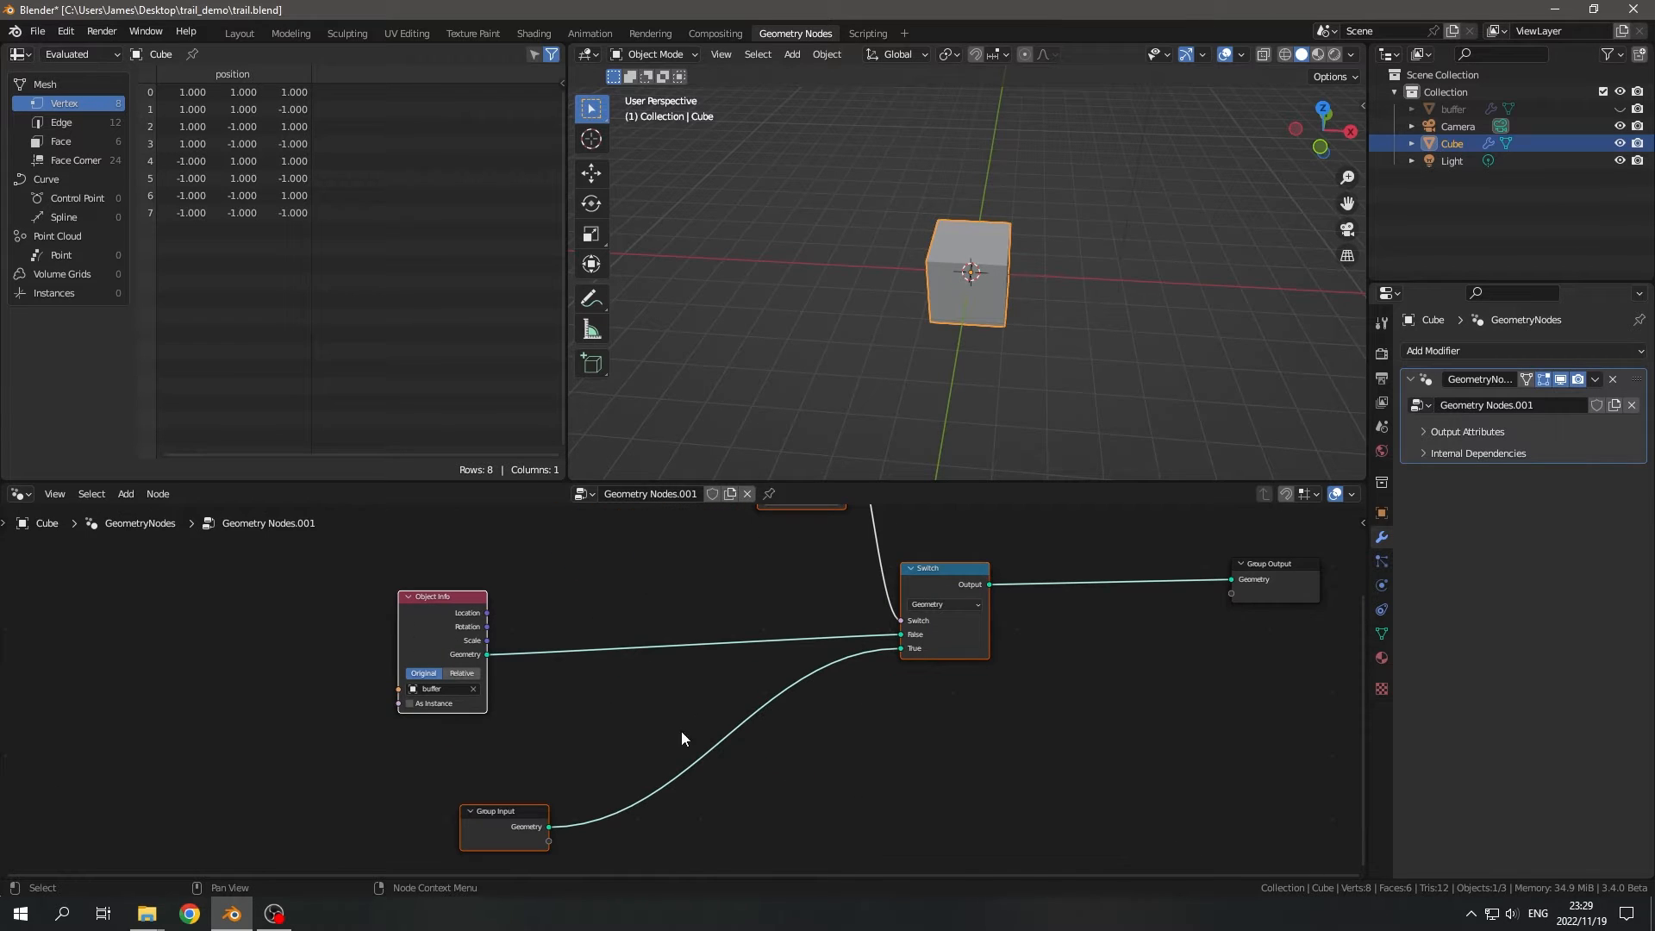
key("shift+a")
type("tm")
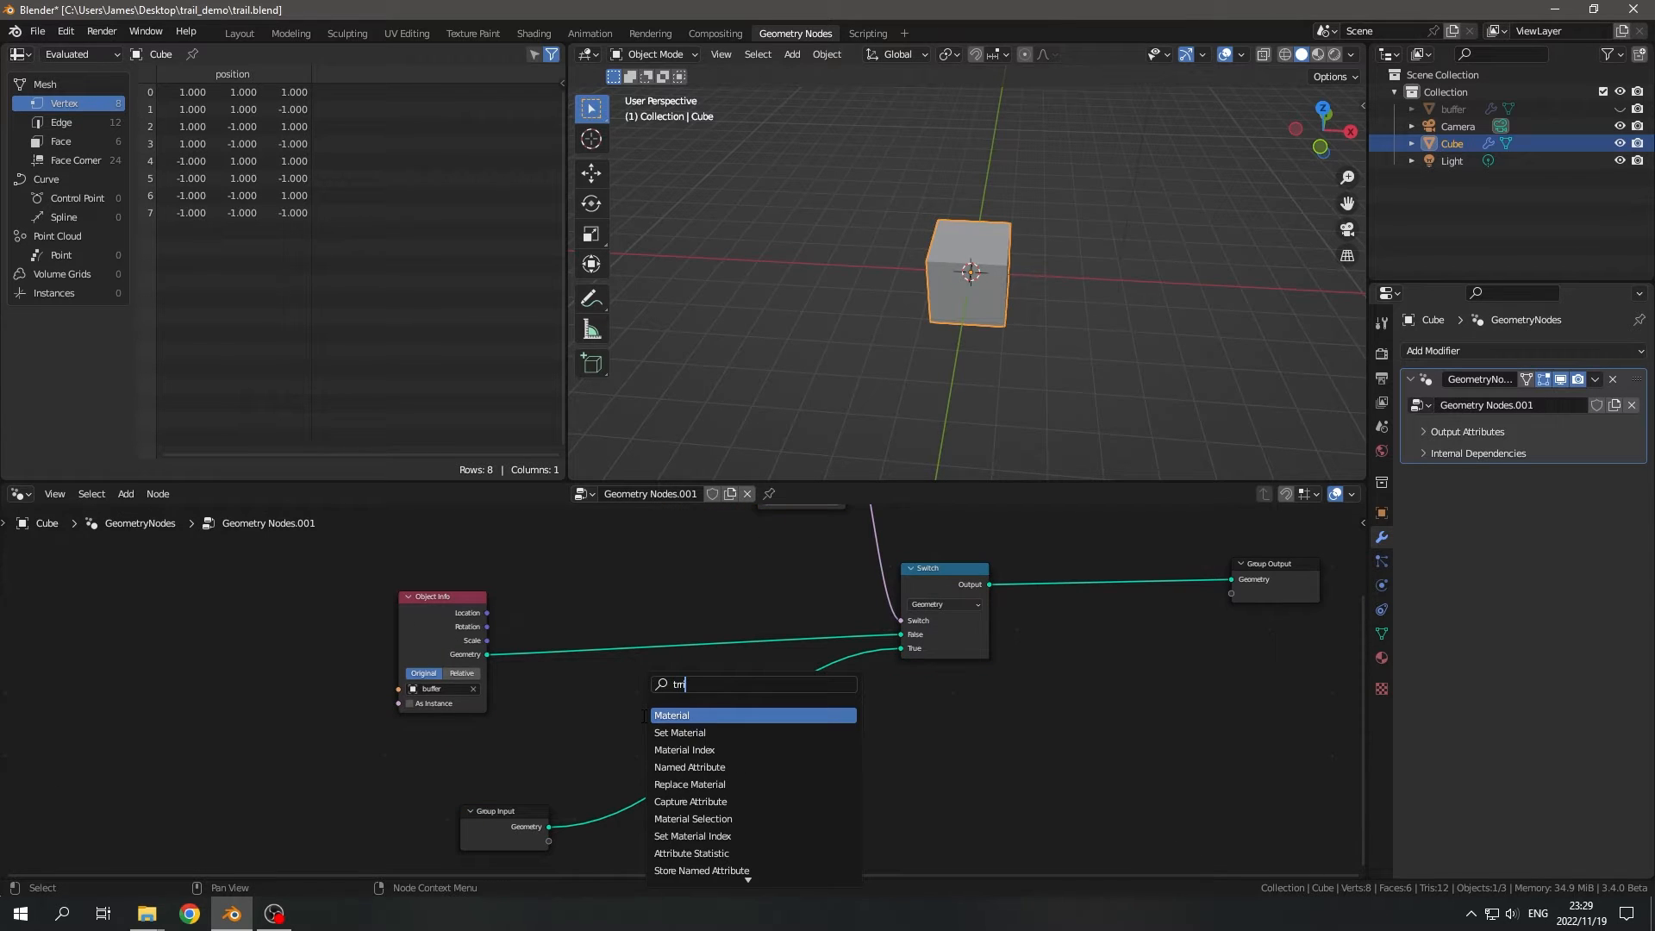
key("BackSpace")
key("BackSpace")
key("BackSpace")
type("ran")
key("Return")
key("Escape")
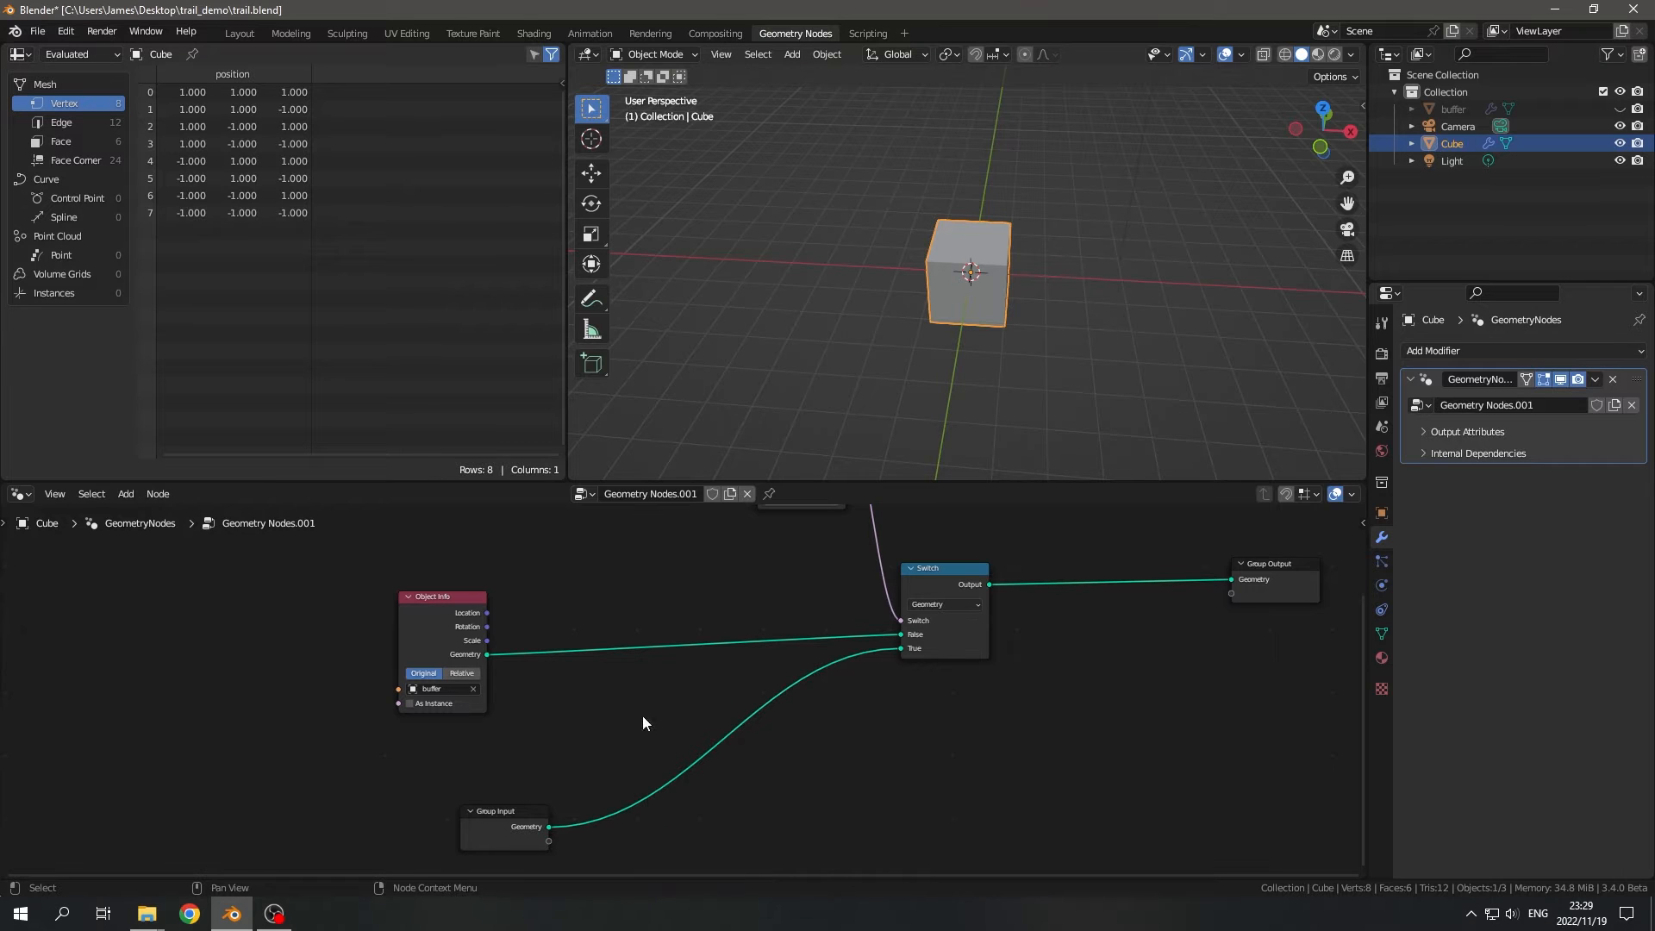
- Insert a Transform node on the link between the buffer Object Info geometry and the Switch's False input
key("shift+a")
type("tran")
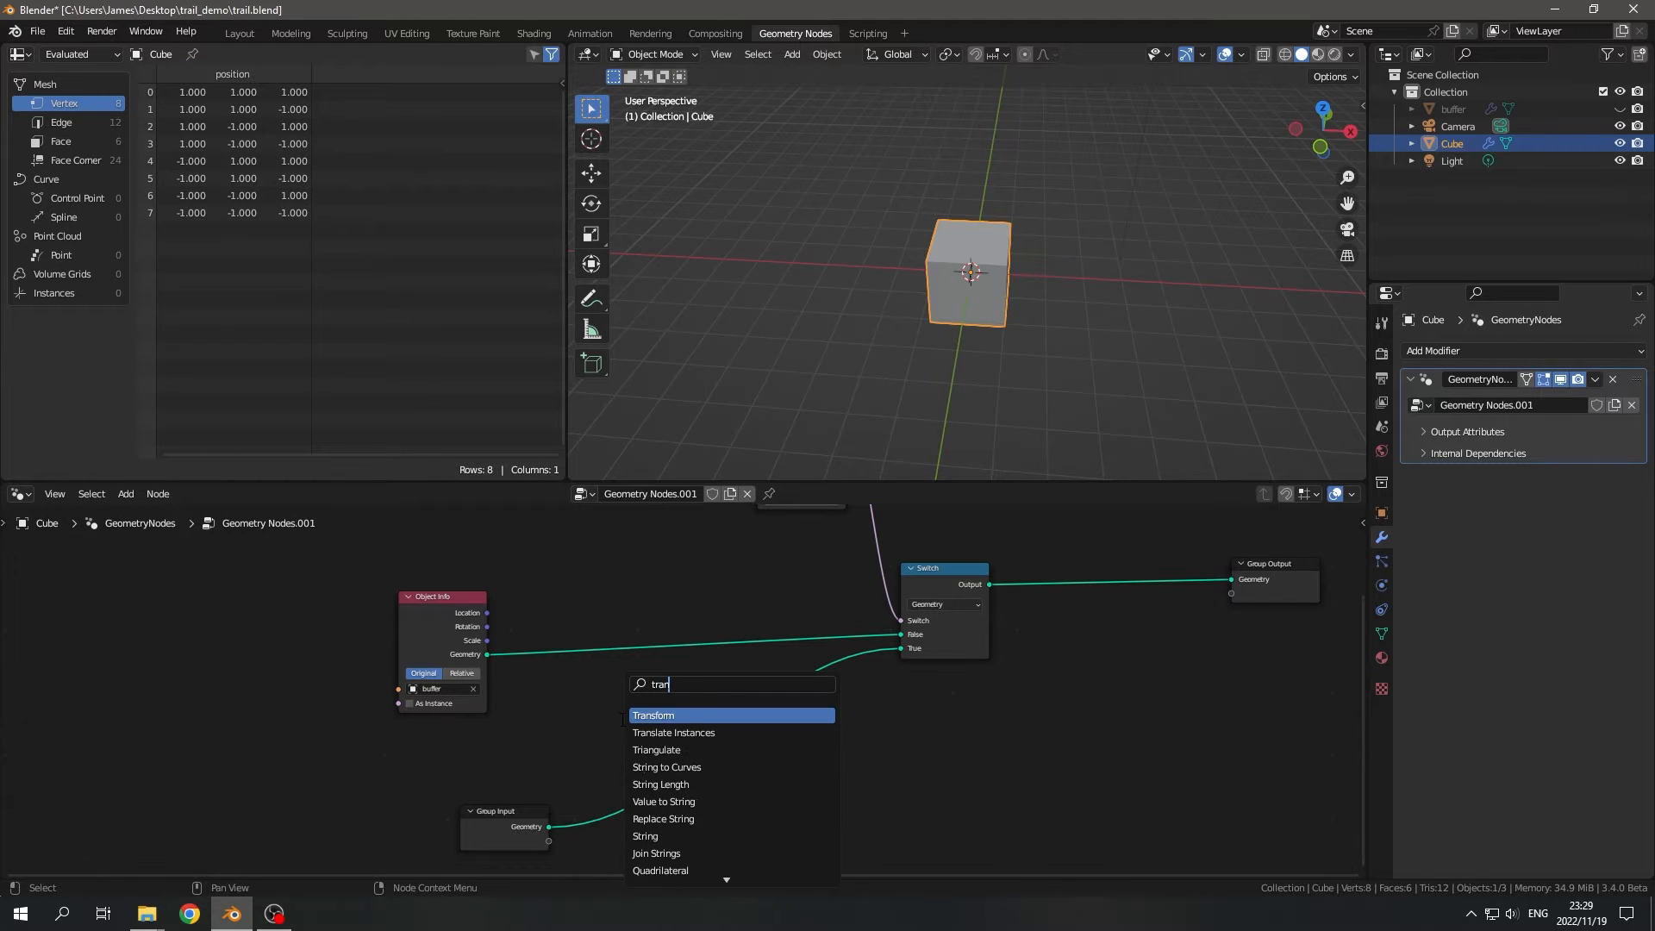
key("Return")
left_click(586, 499)
scroll(633, 643, "up", 4)
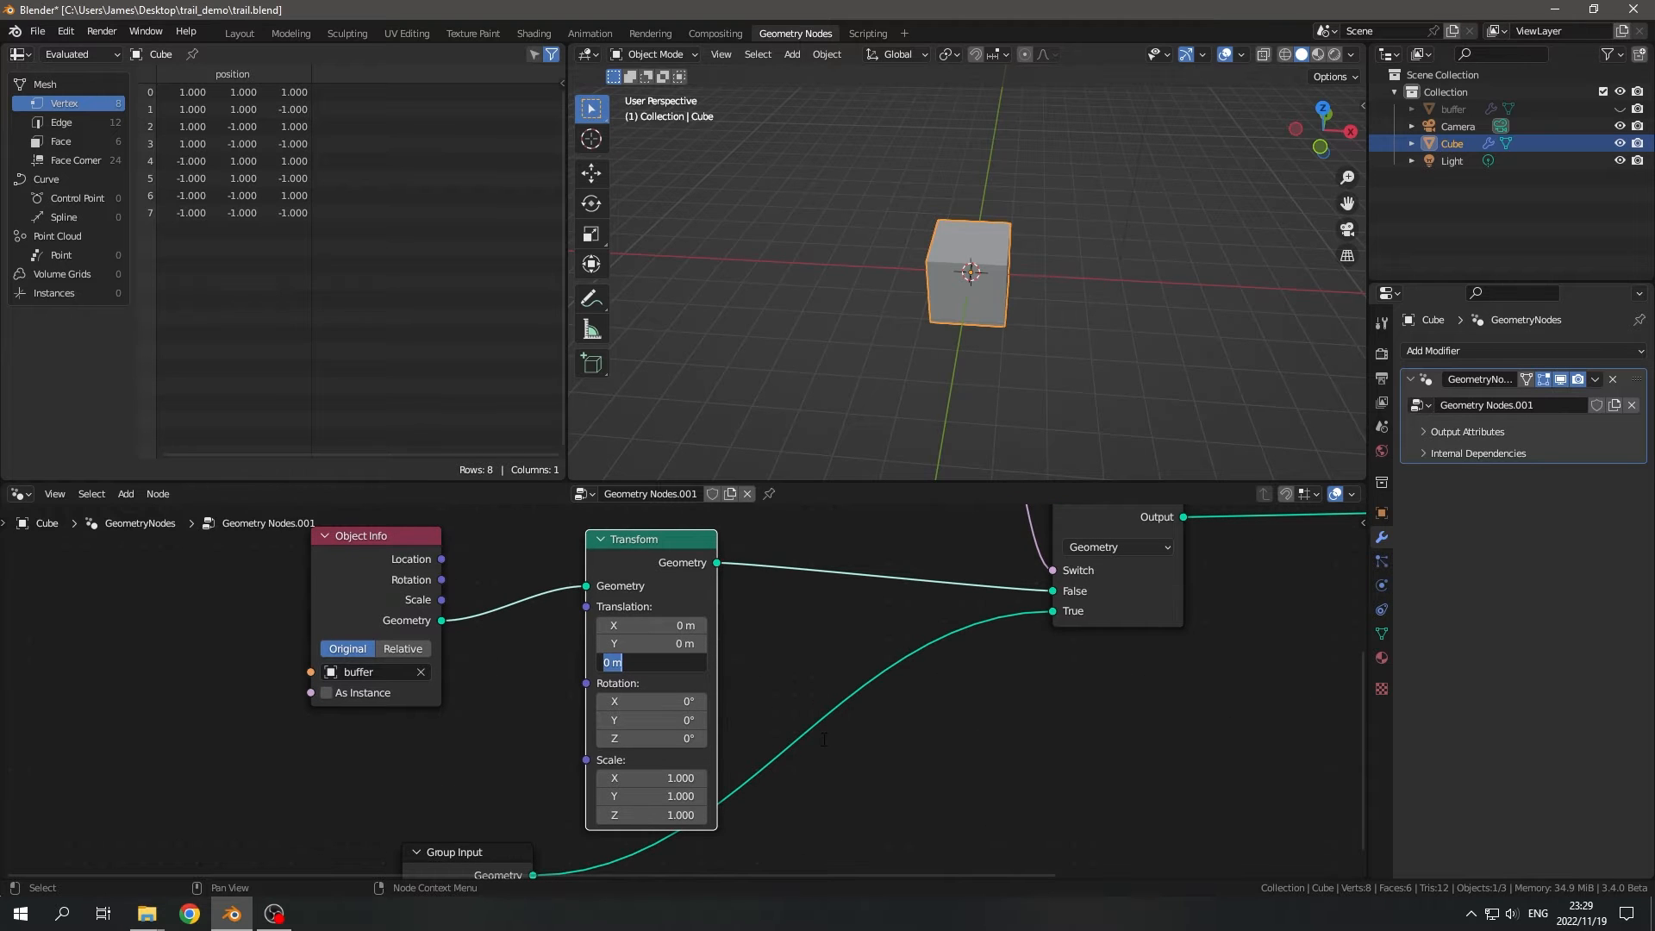
- Reposition the Object Info and Transform nodes and set the Transform's Z translation to 0.5 m
left_click(806, 650)
middle_click_drag(809, 658, 809, 819)
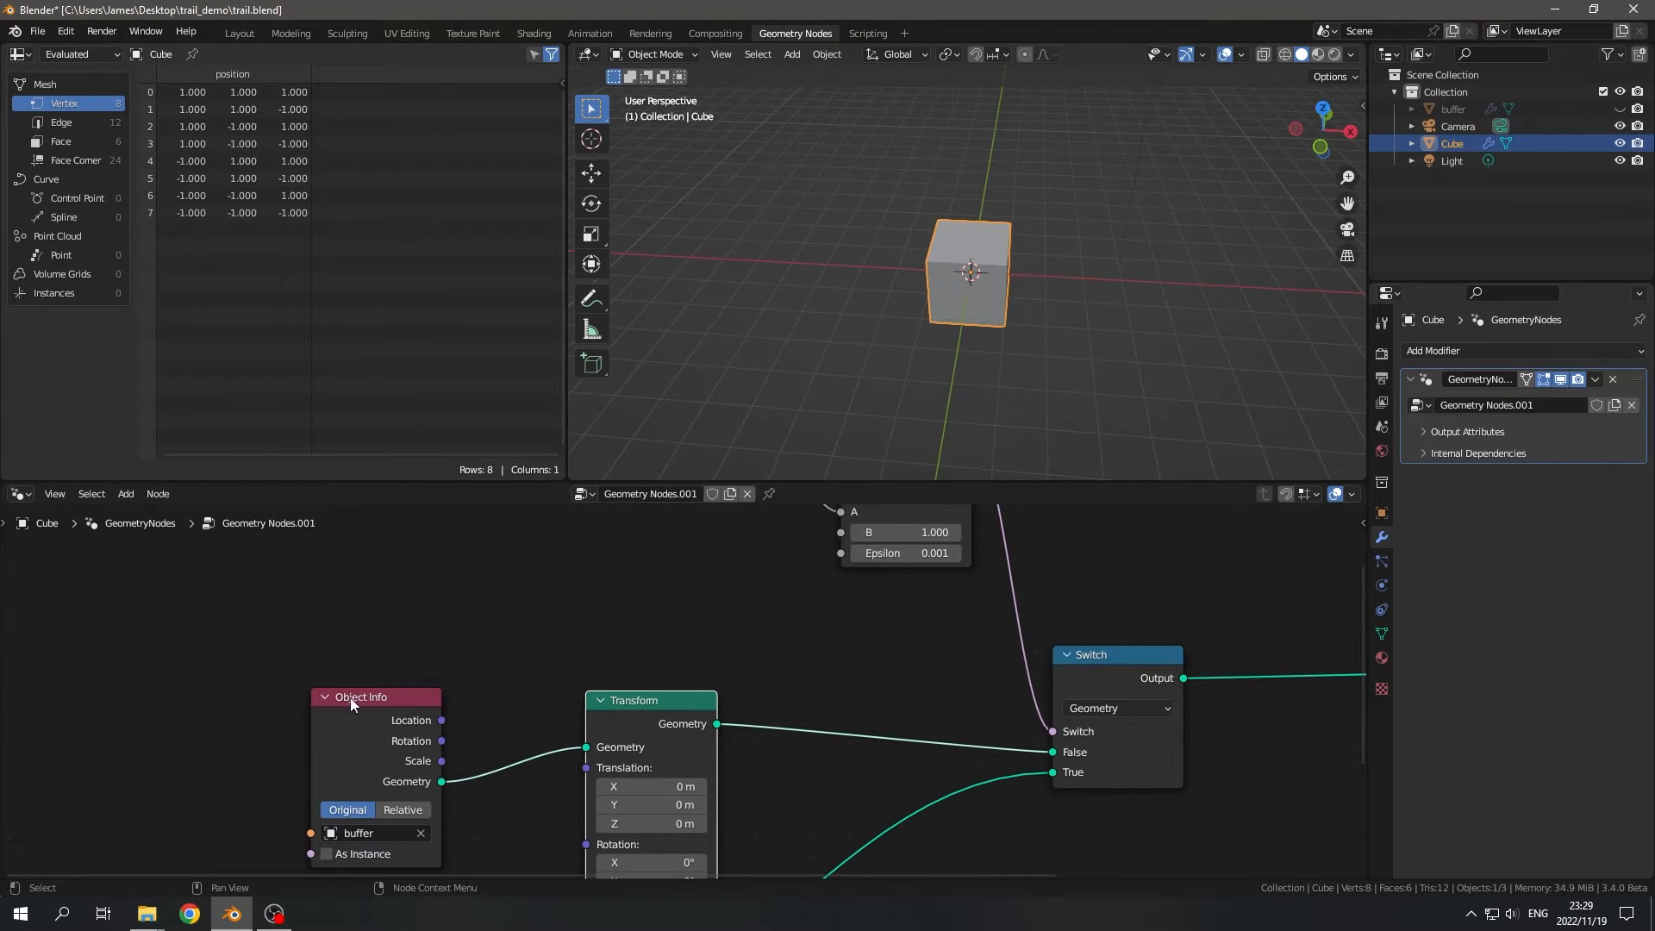
left_click_drag(352, 699, 285, 645)
left_click_drag(642, 704, 618, 620)
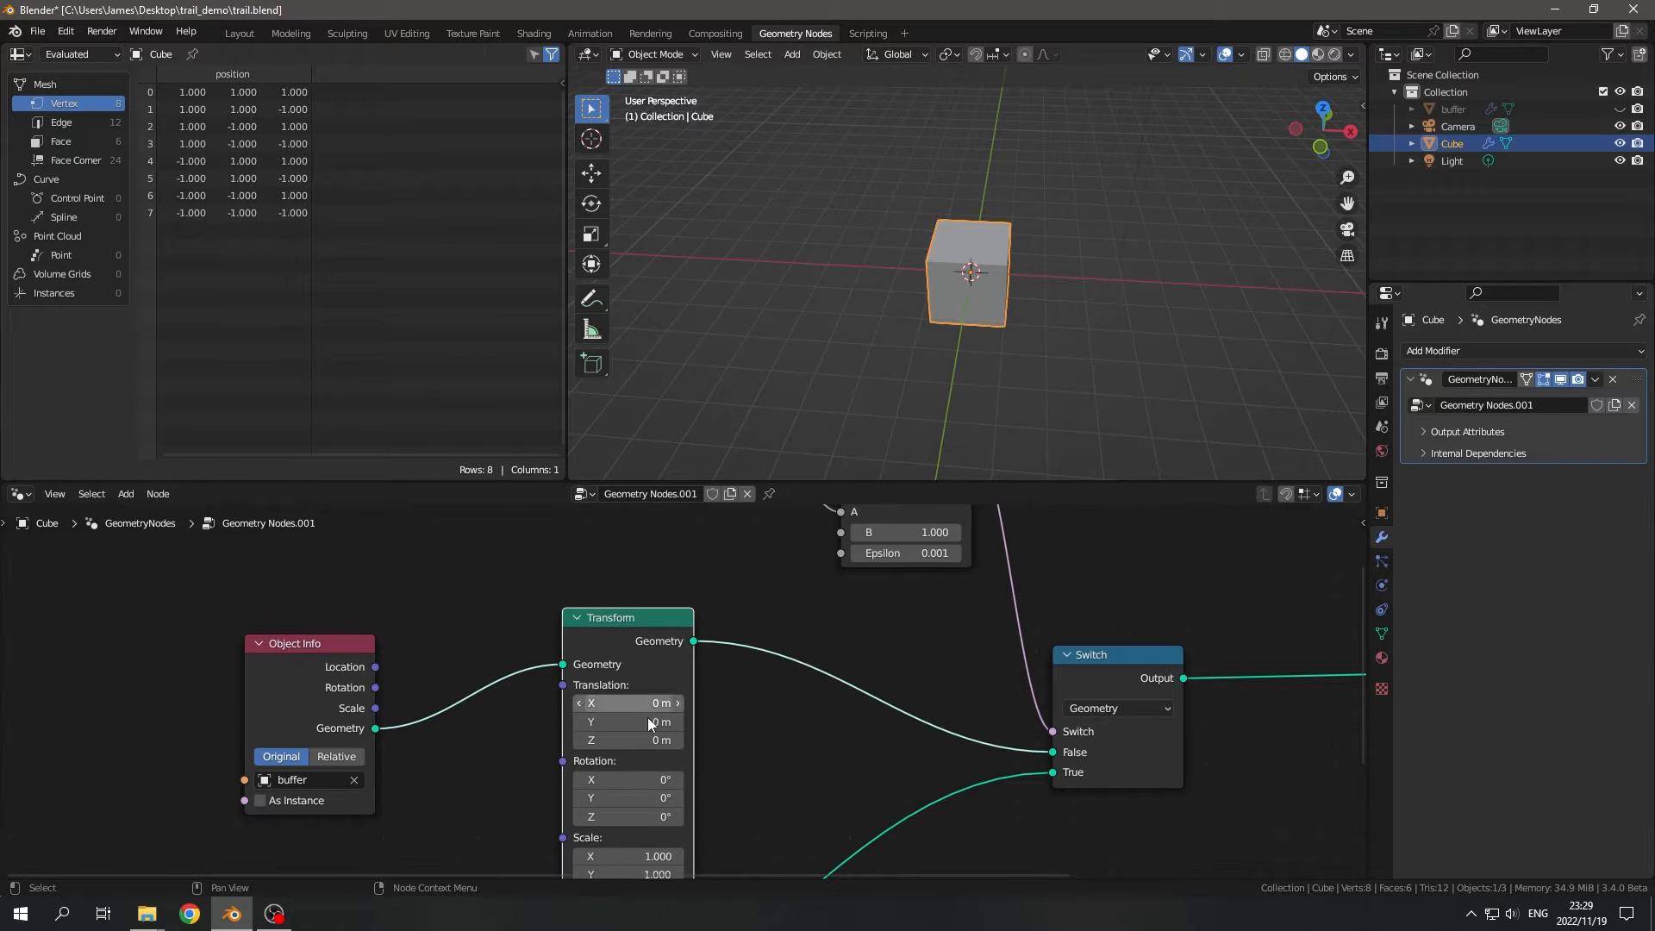
middle_click_drag(648, 723, 658, 655)
left_click(681, 751)
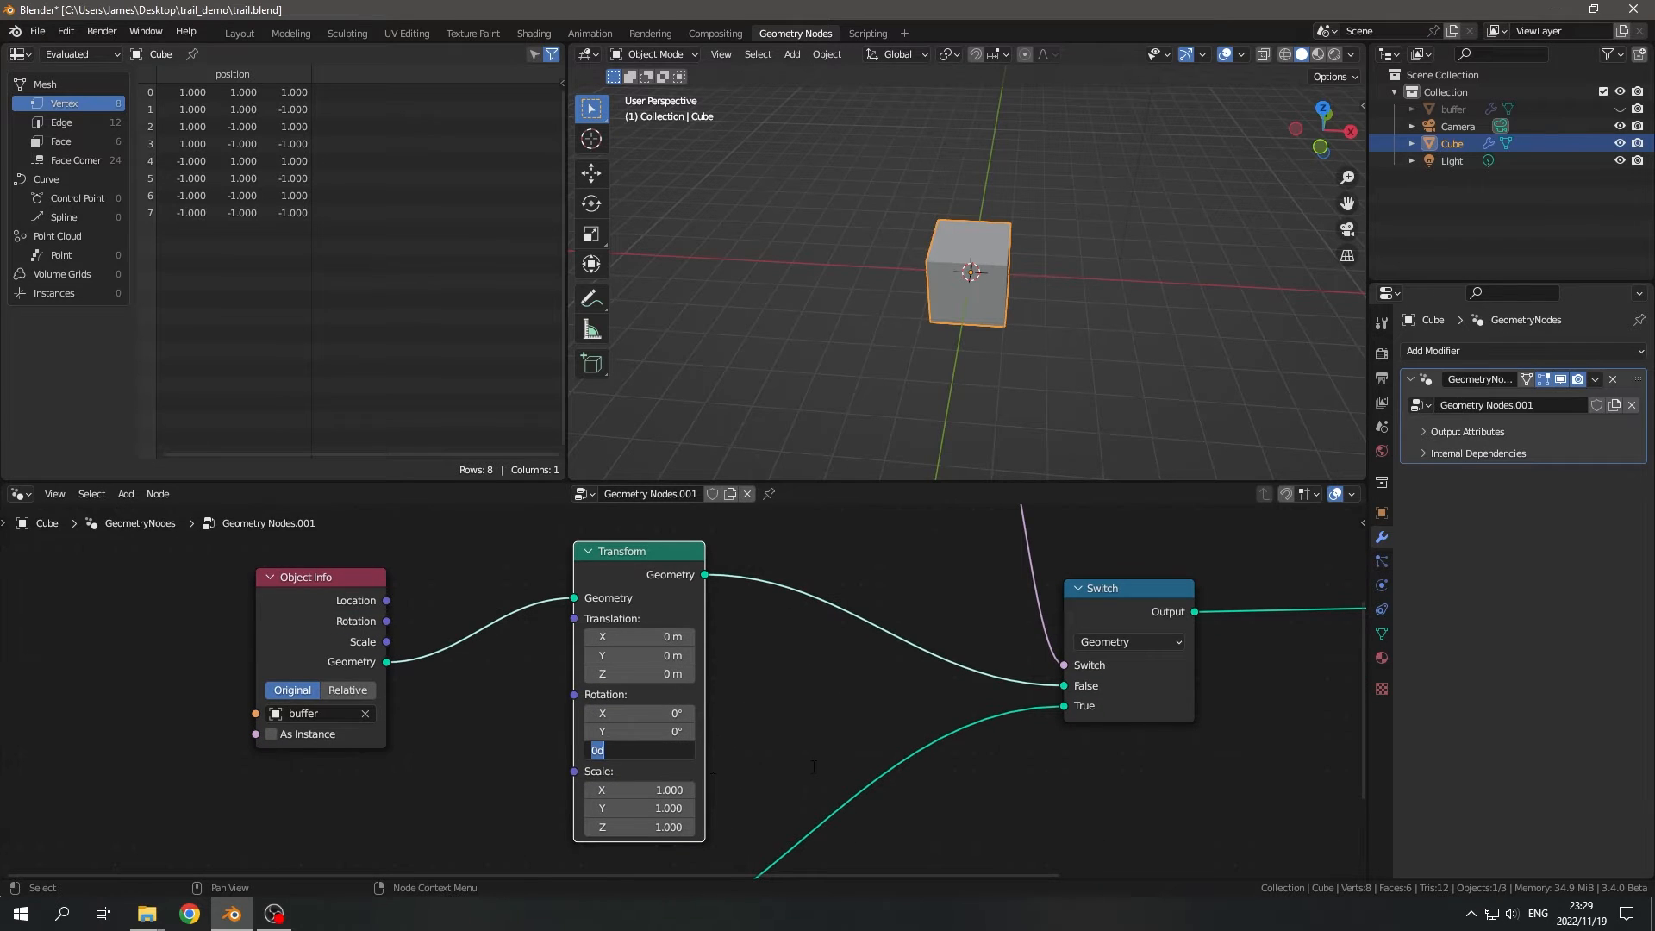
left_click(631, 676)
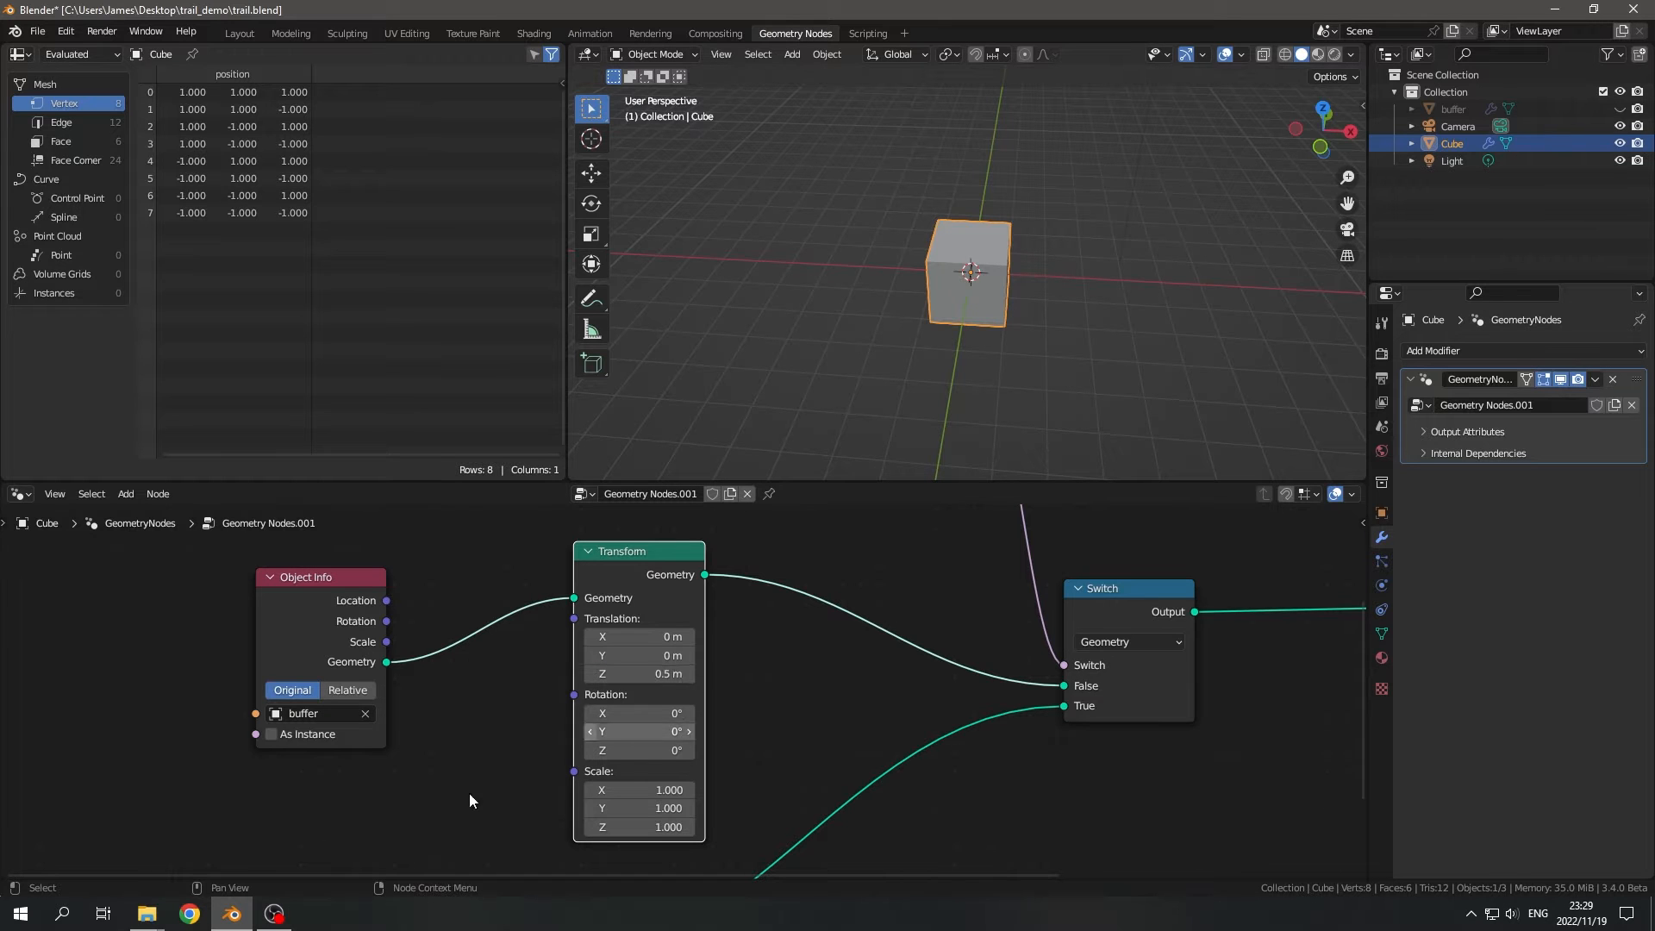
- Split the node editor to show a Timeline beneath it and fit the whole node tree in view
scroll(468, 793, "down", 1)
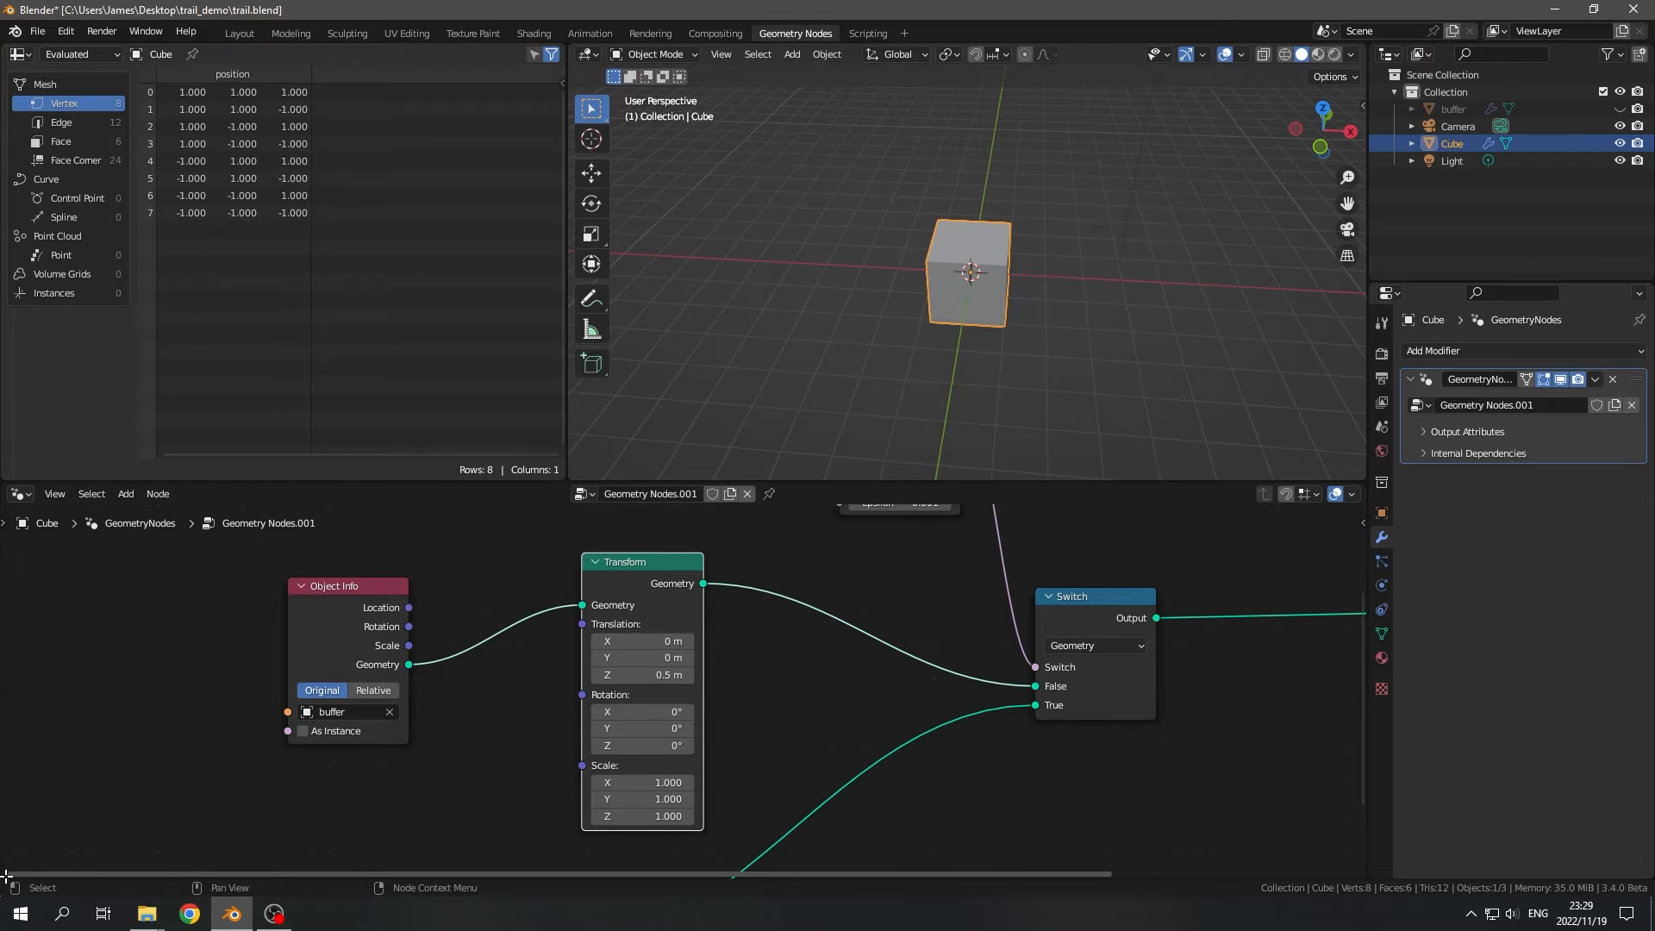
left_click_drag(6, 876, 9, 797)
left_click(19, 803)
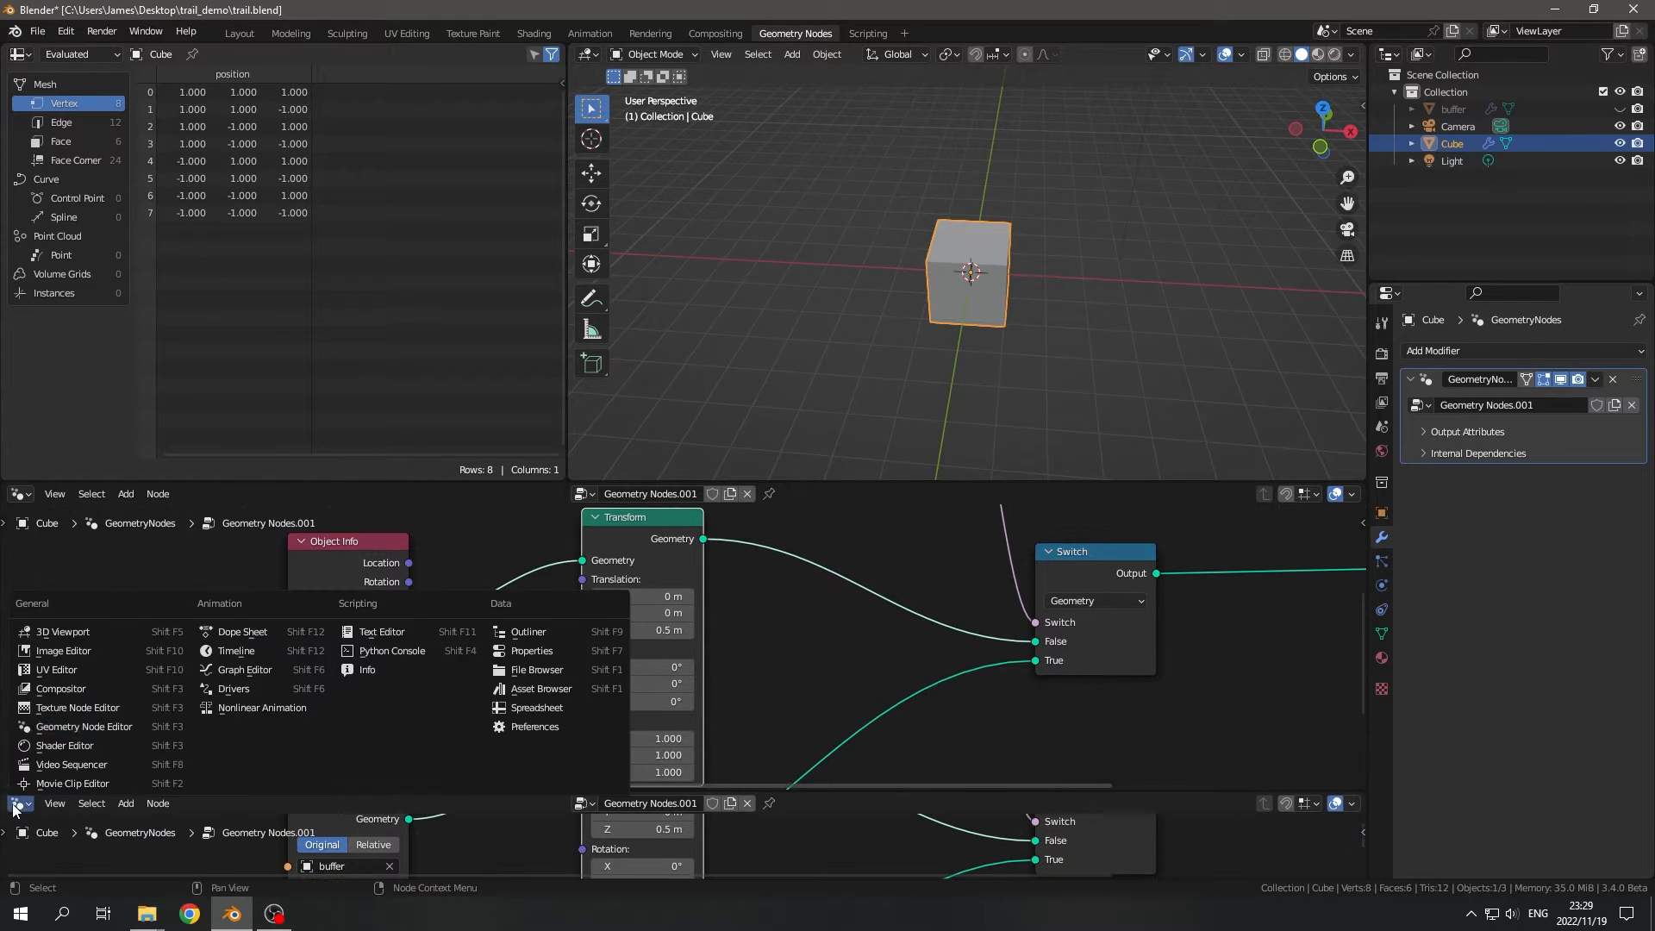
left_click(244, 659)
key("Home")
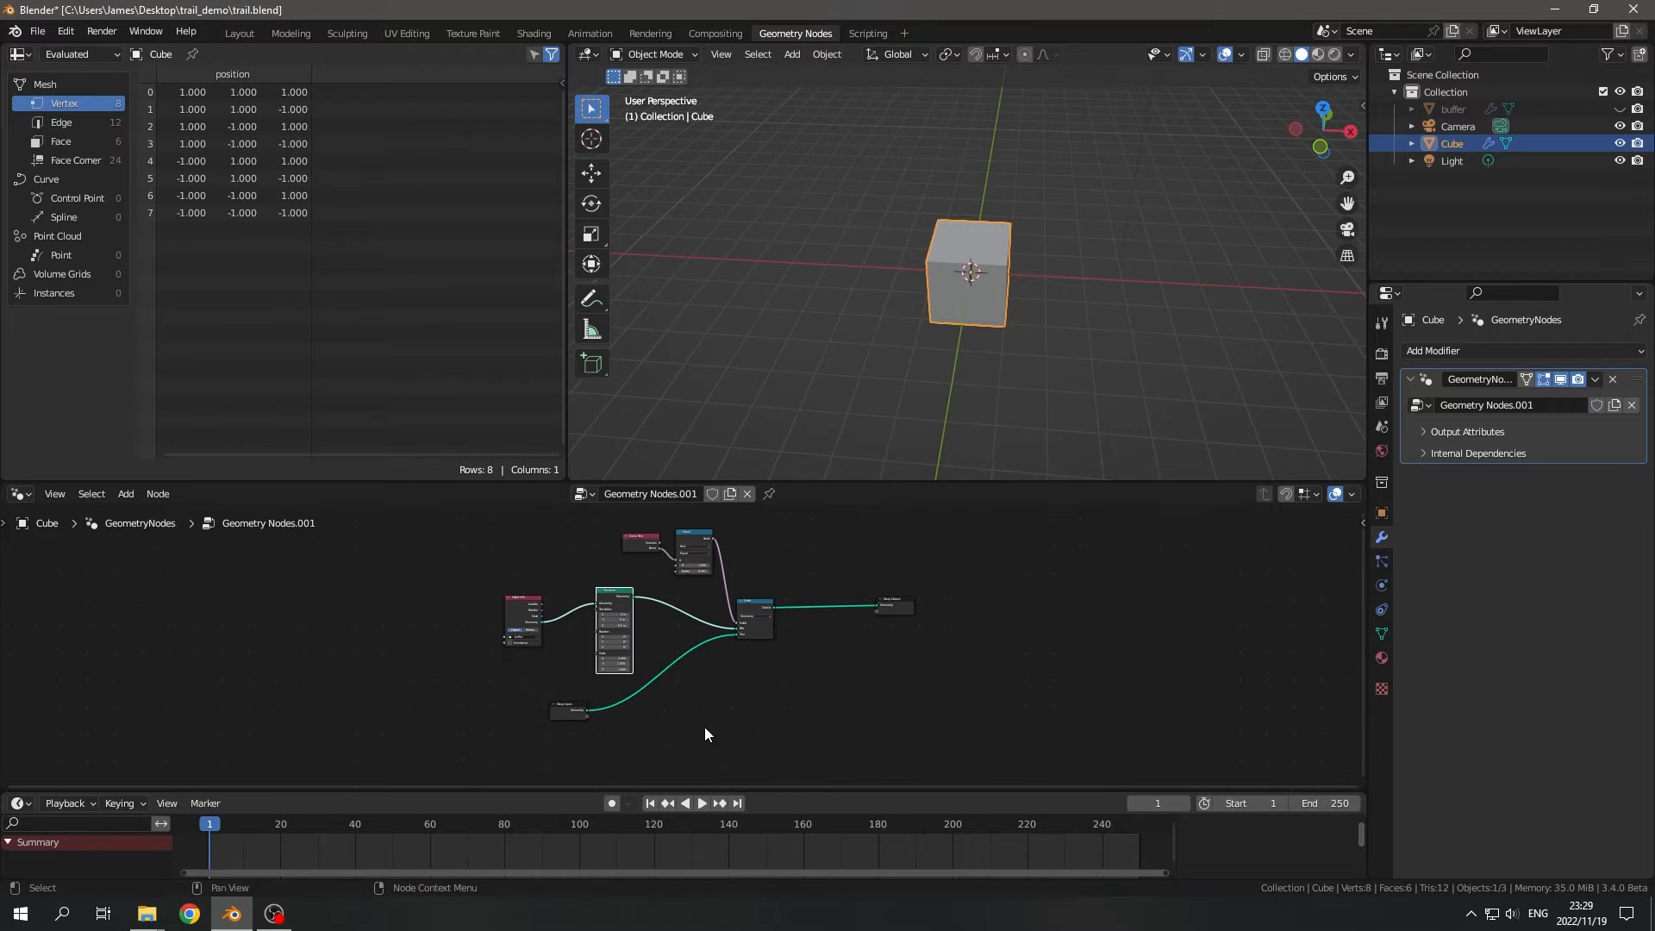
- Play the animation and examine the cube's motion from a wider, orbited viewpoint
left_click(702, 803)
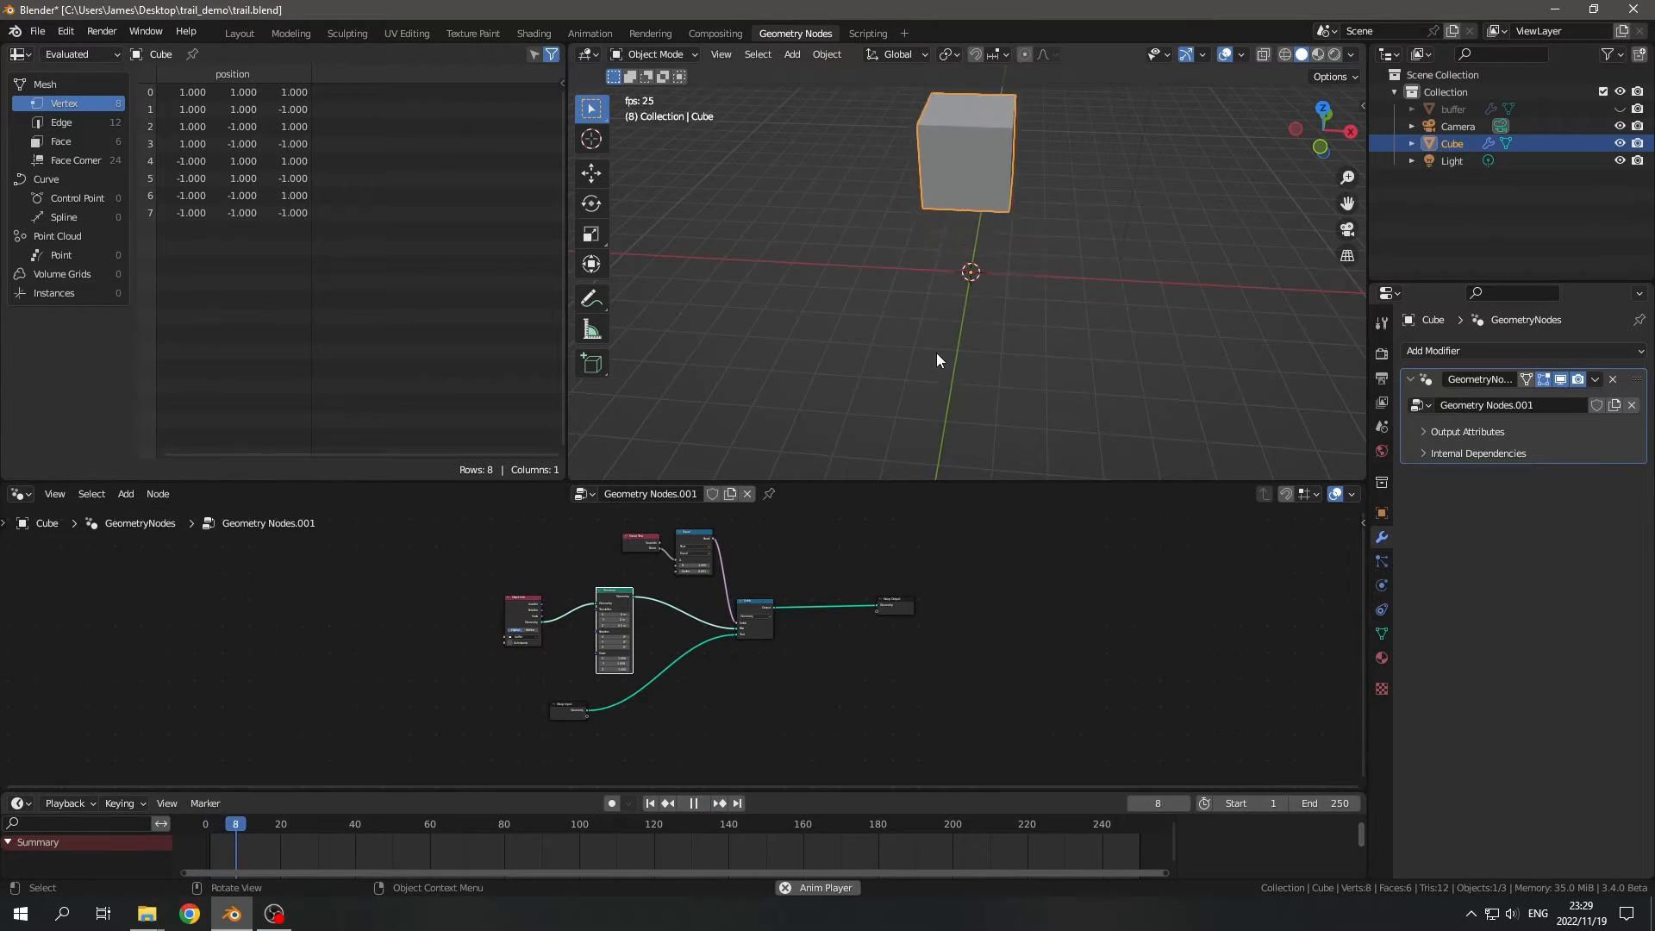
scroll(936, 349, "down", 12)
mouse_move(1007, 353)
middle_mouse_down()
mouse_move(981, 358)
mouse_move(999, 348)
middle_mouse_up()
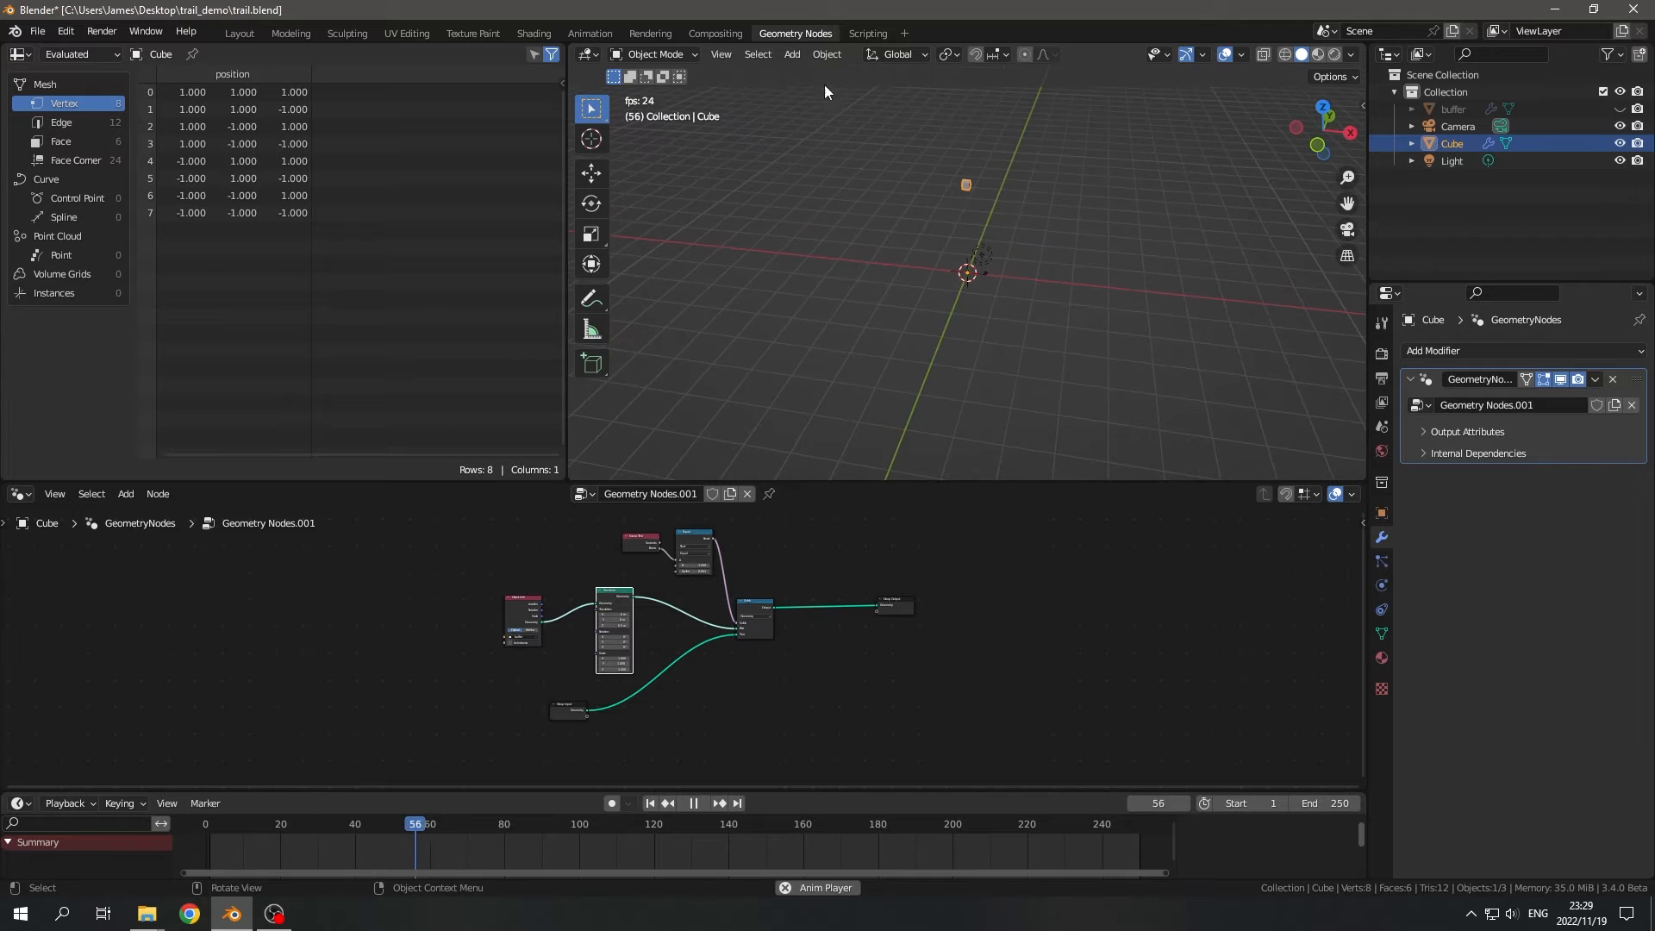
middle_click_drag(1097, 311, 963, 301)
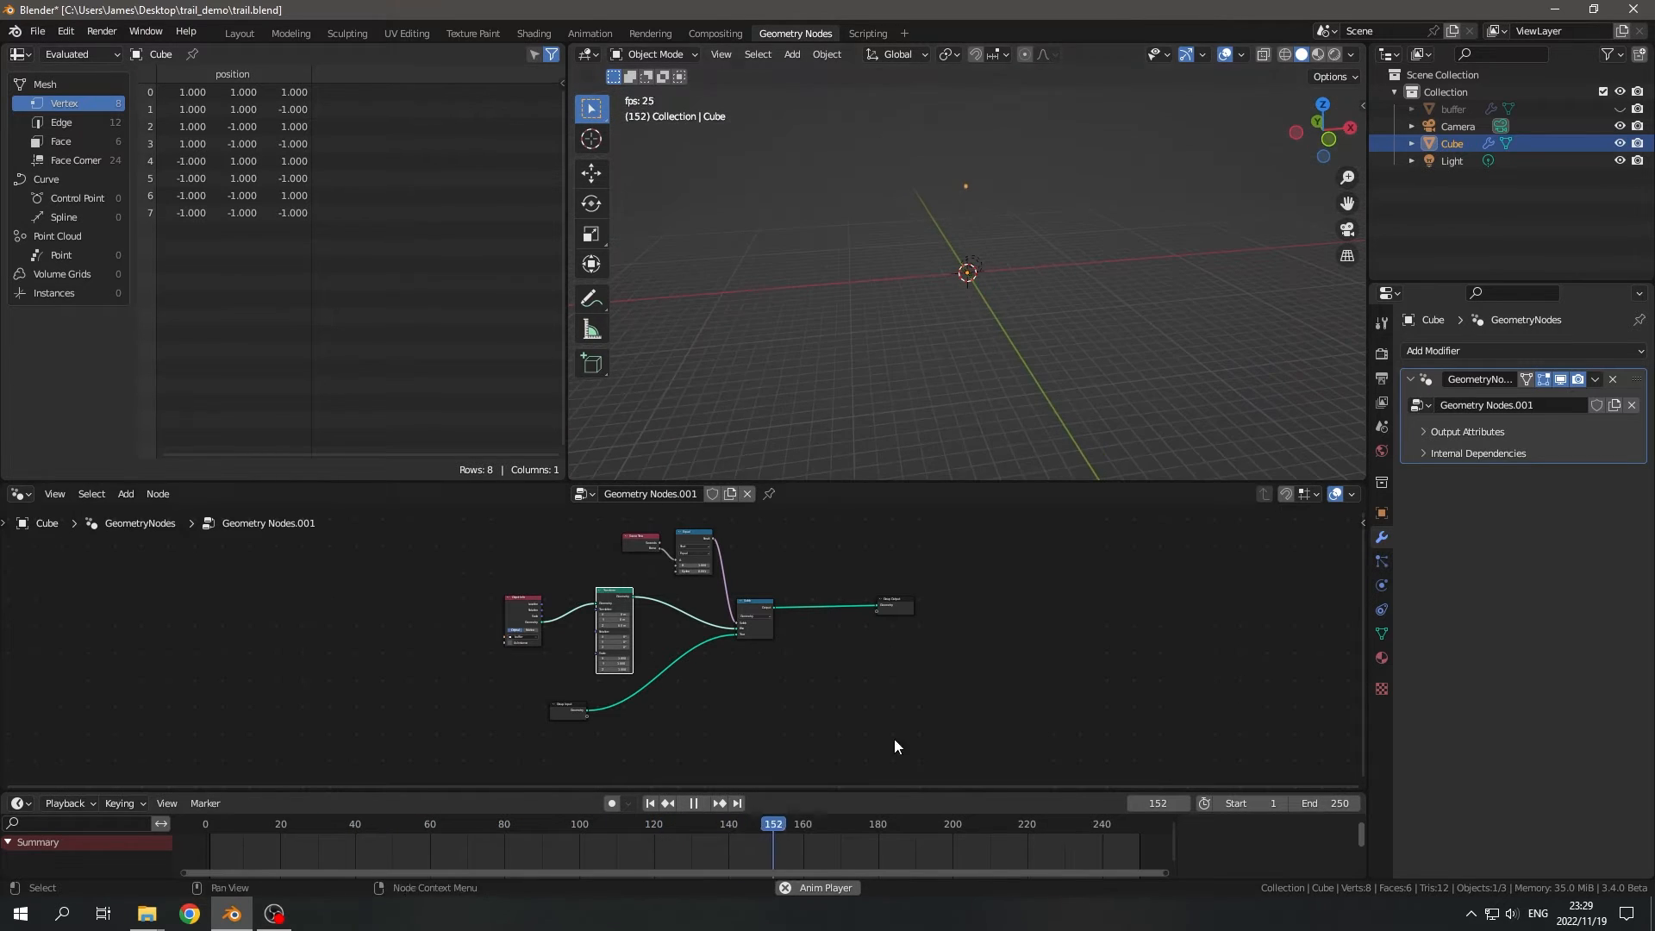
- Stop playback, return to the first frame, and briefly replay the animation to examine the cube's motion
left_click(681, 808)
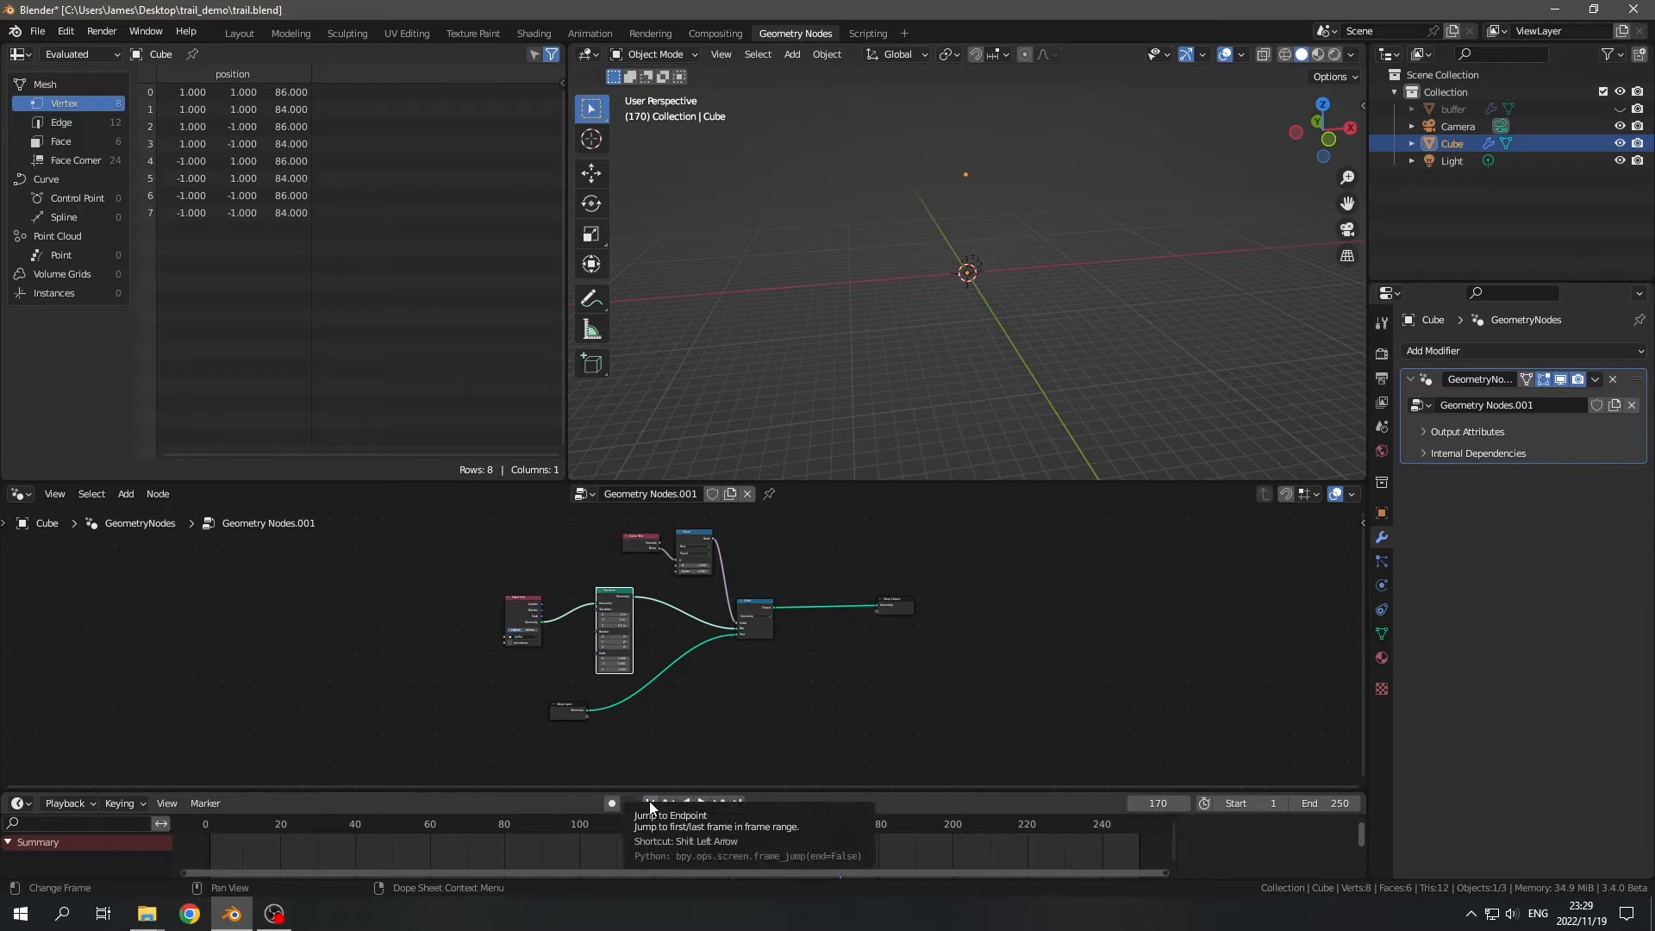
left_click(650, 803)
scroll(784, 657, "up", 2)
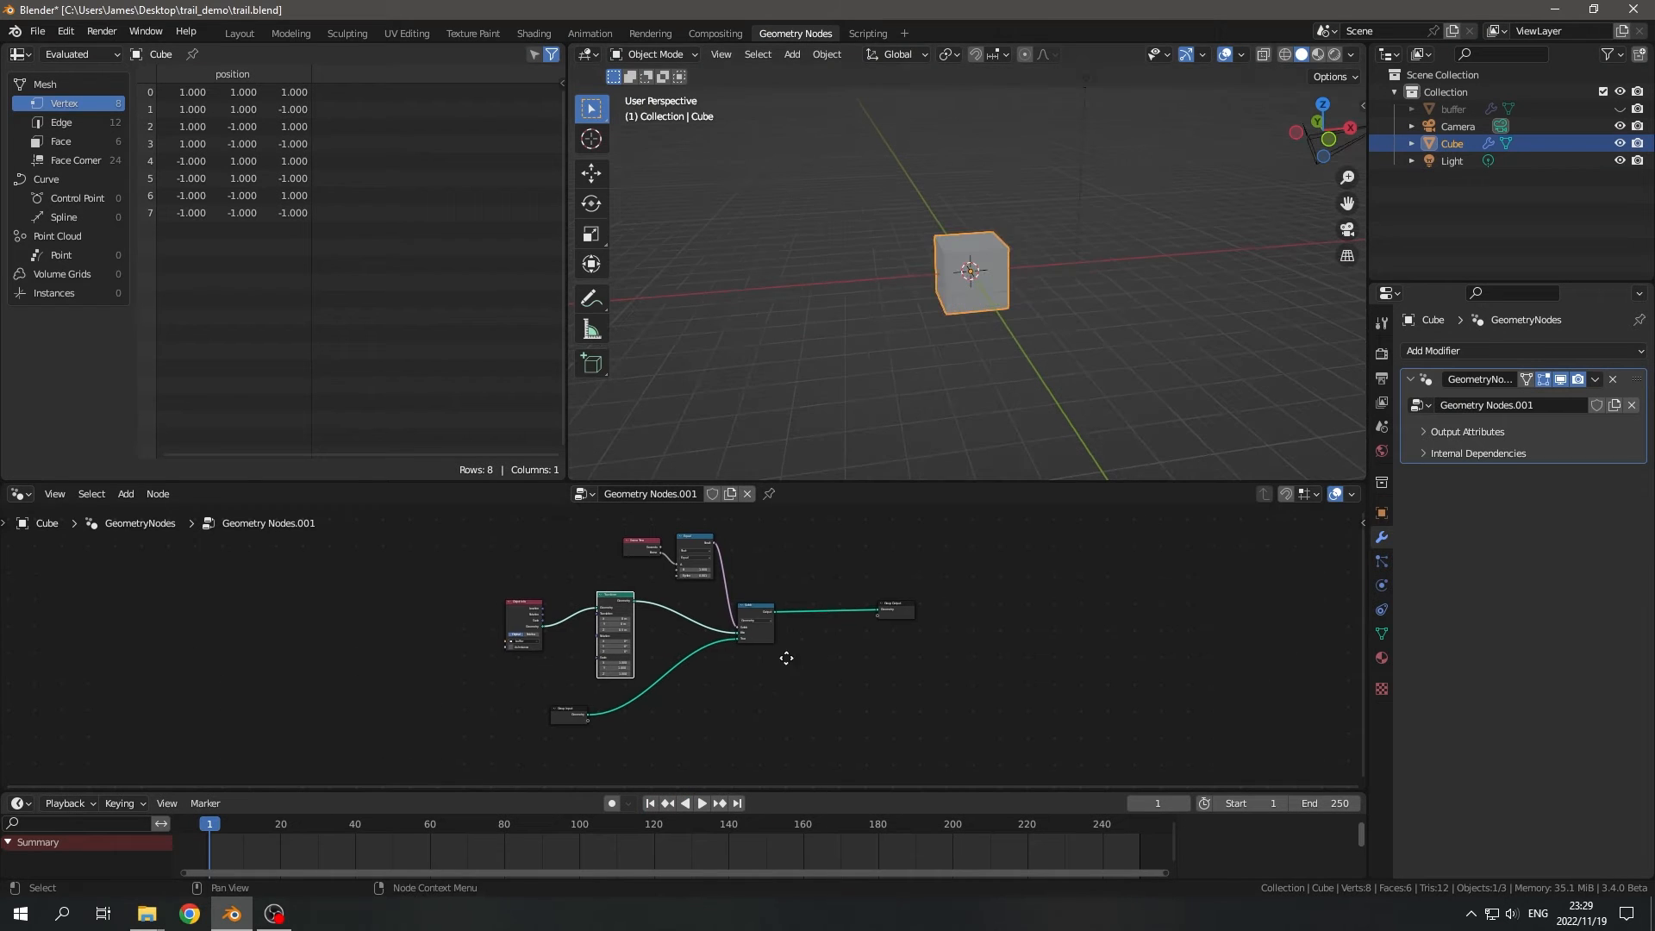
middle_click_drag(686, 704, 744, 632)
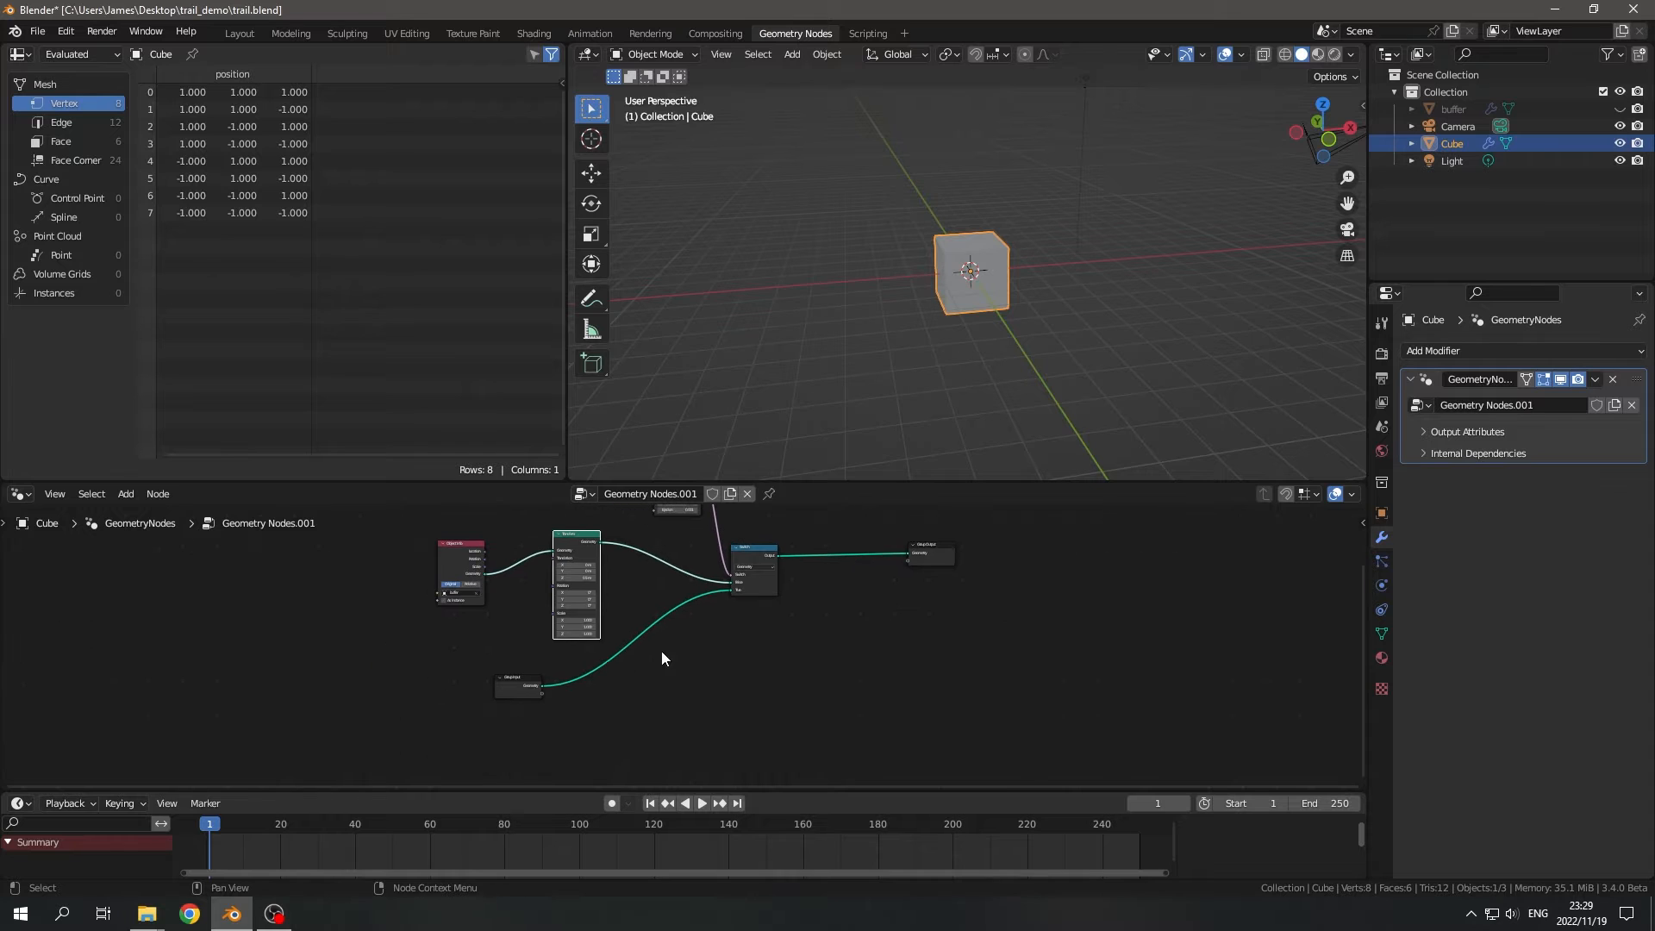
left_click(701, 803)
left_click(693, 803)
scroll(1032, 379, "down", 4)
middle_click_drag(1033, 379, 1110, 556)
key("Home")
middle_click_drag(1207, 385, 1029, 230)
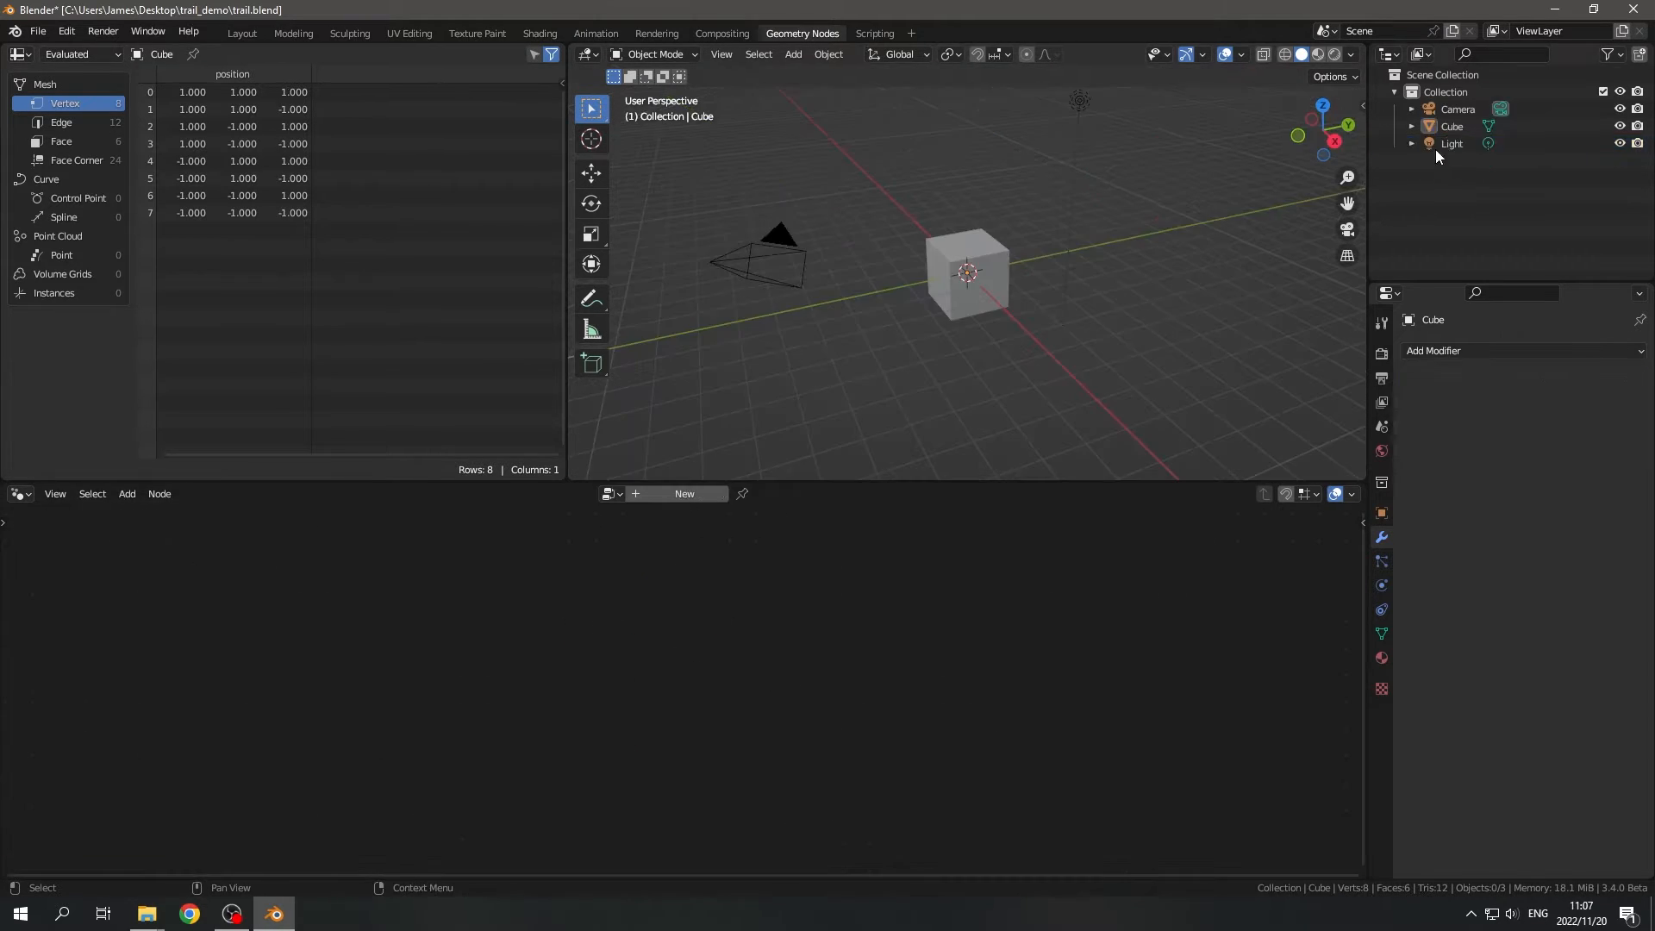
- Rename the Cube object to trail_sim
left_click(1450, 122)
double_click(1449, 123)
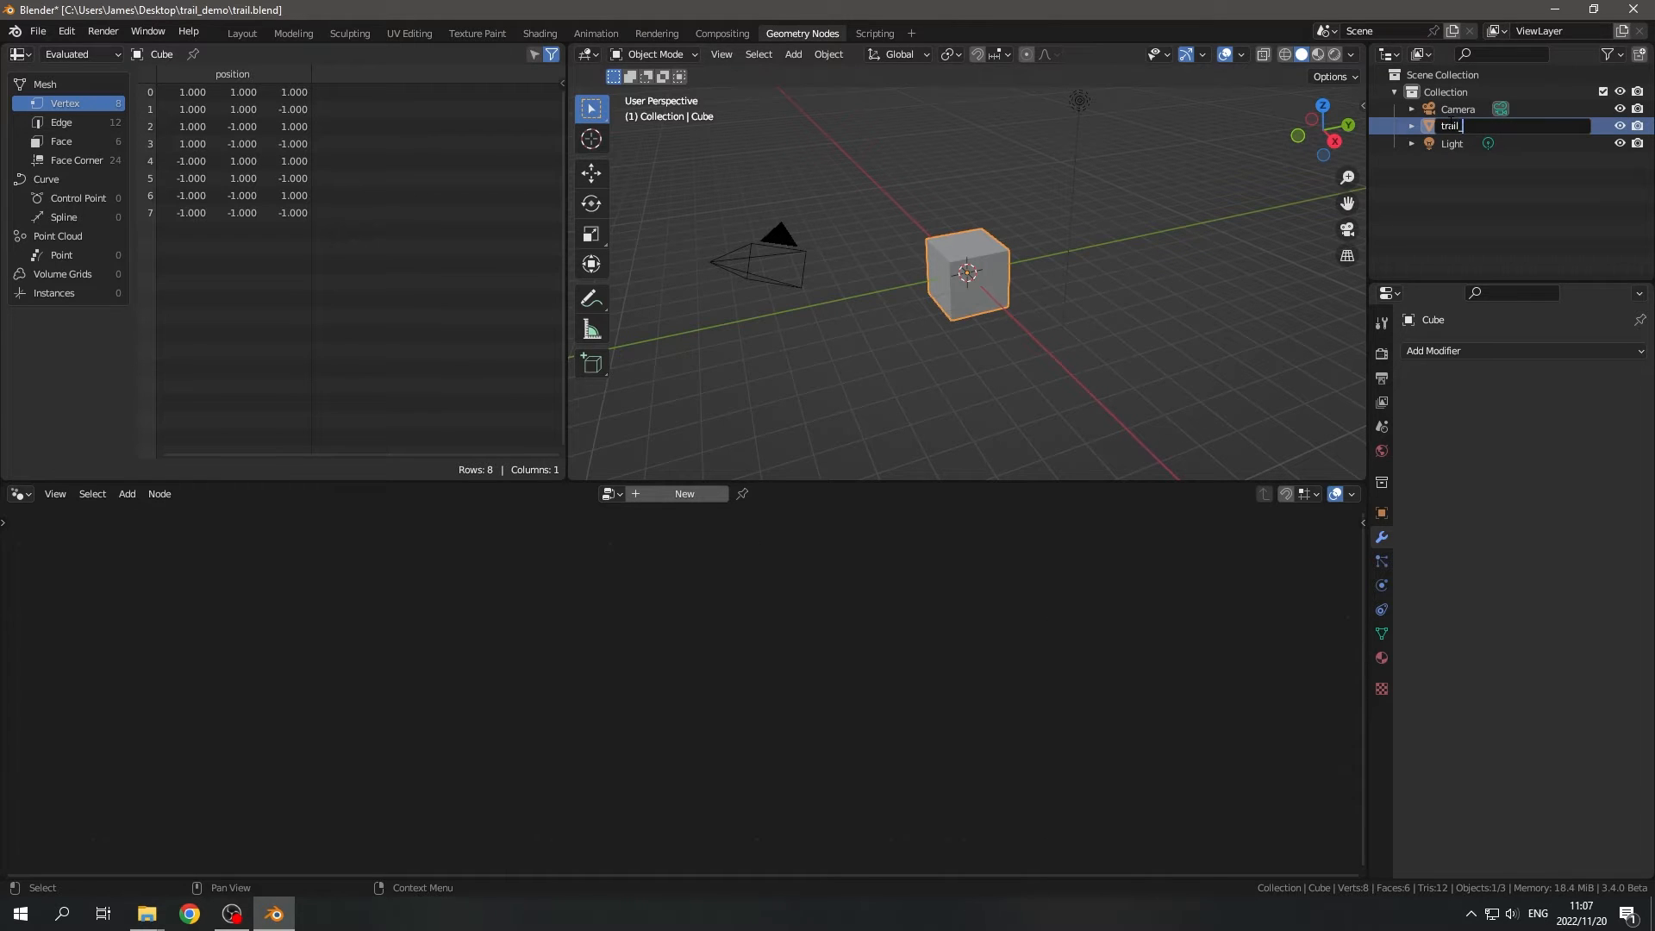
type("trail_sim")
key("Return")
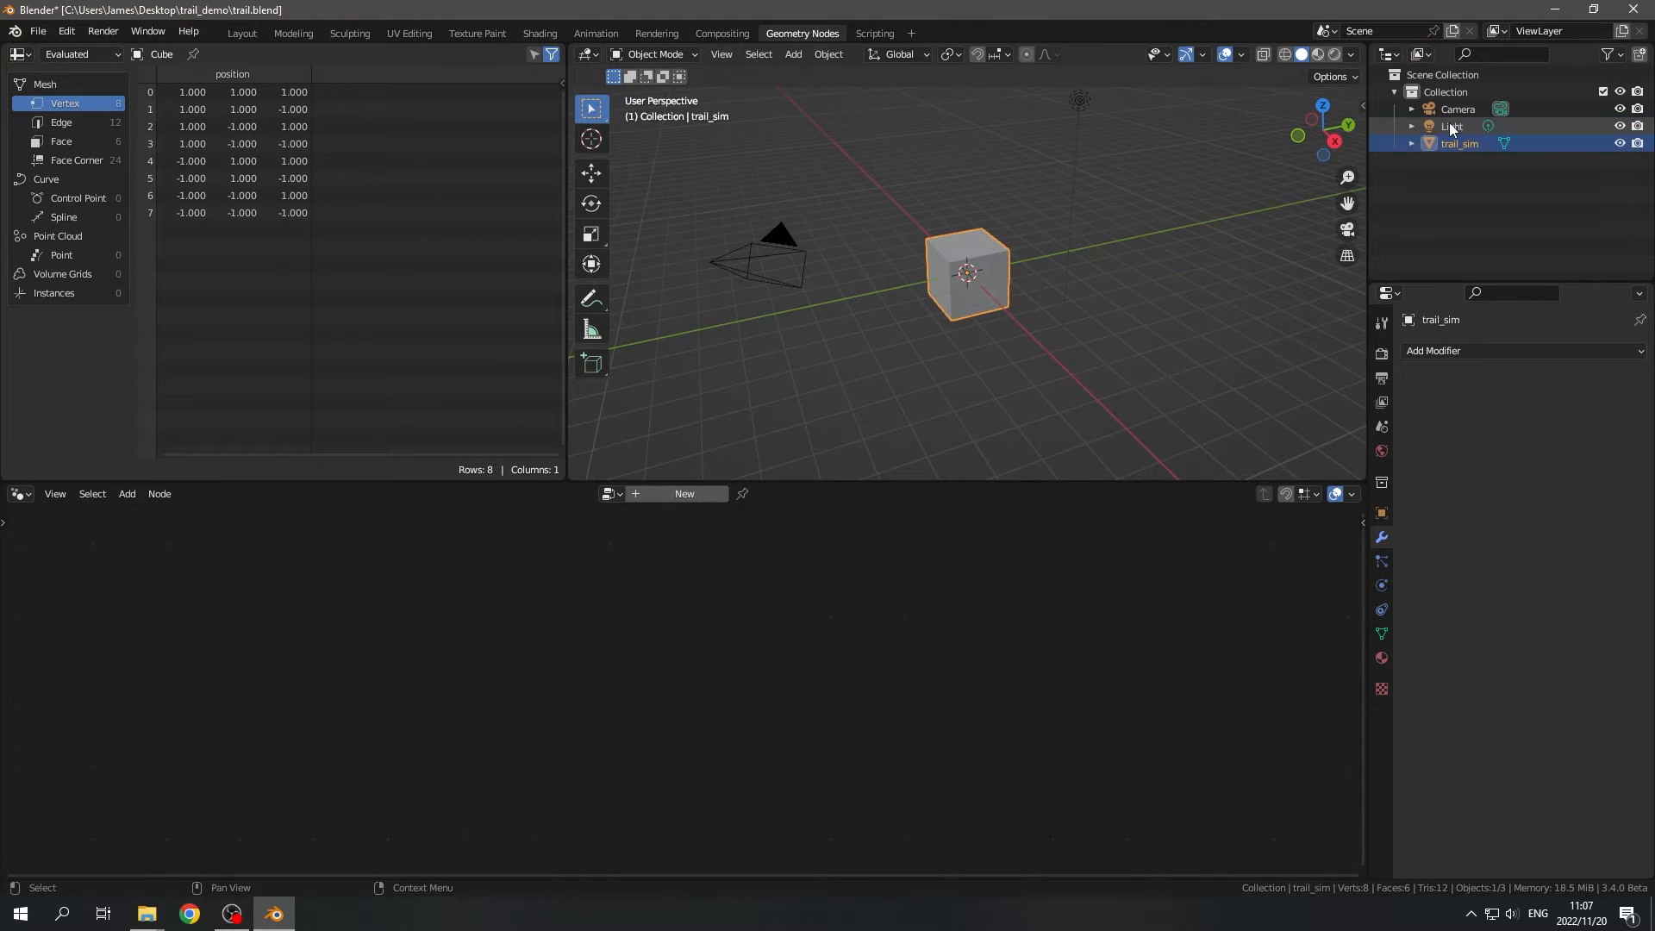
- Create a new geometry node tree on the trail_sim object and name the tree trail_sim
left_click(672, 494)
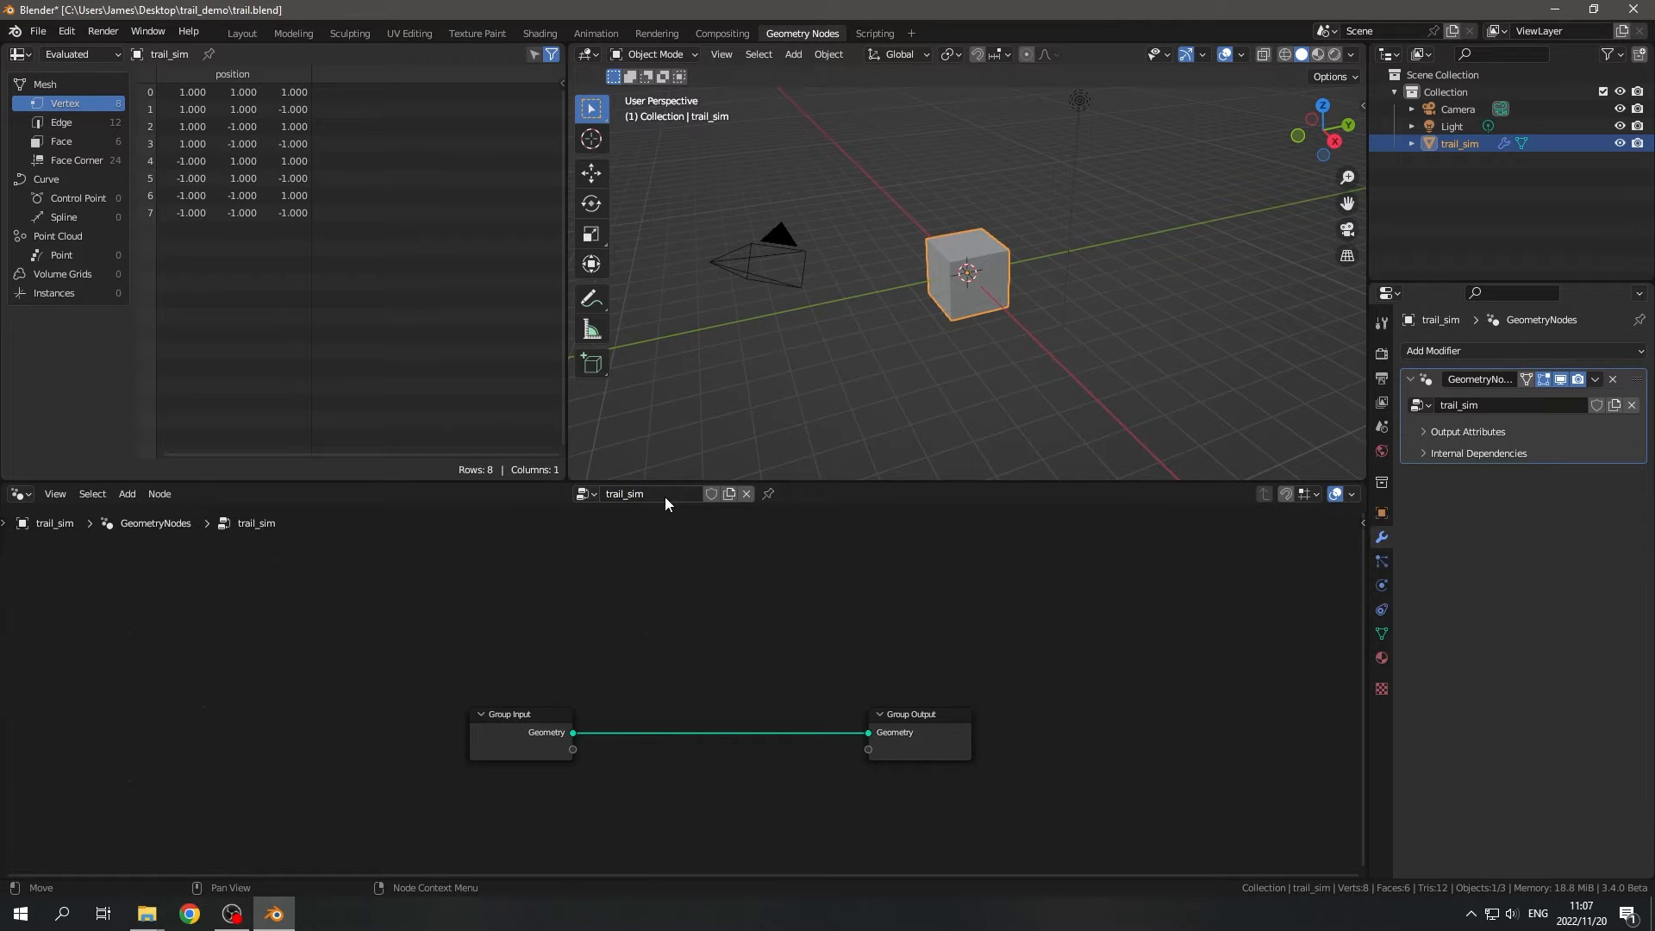
scroll(690, 535, "up", 2)
left_click_drag(285, 595, 1016, 784)
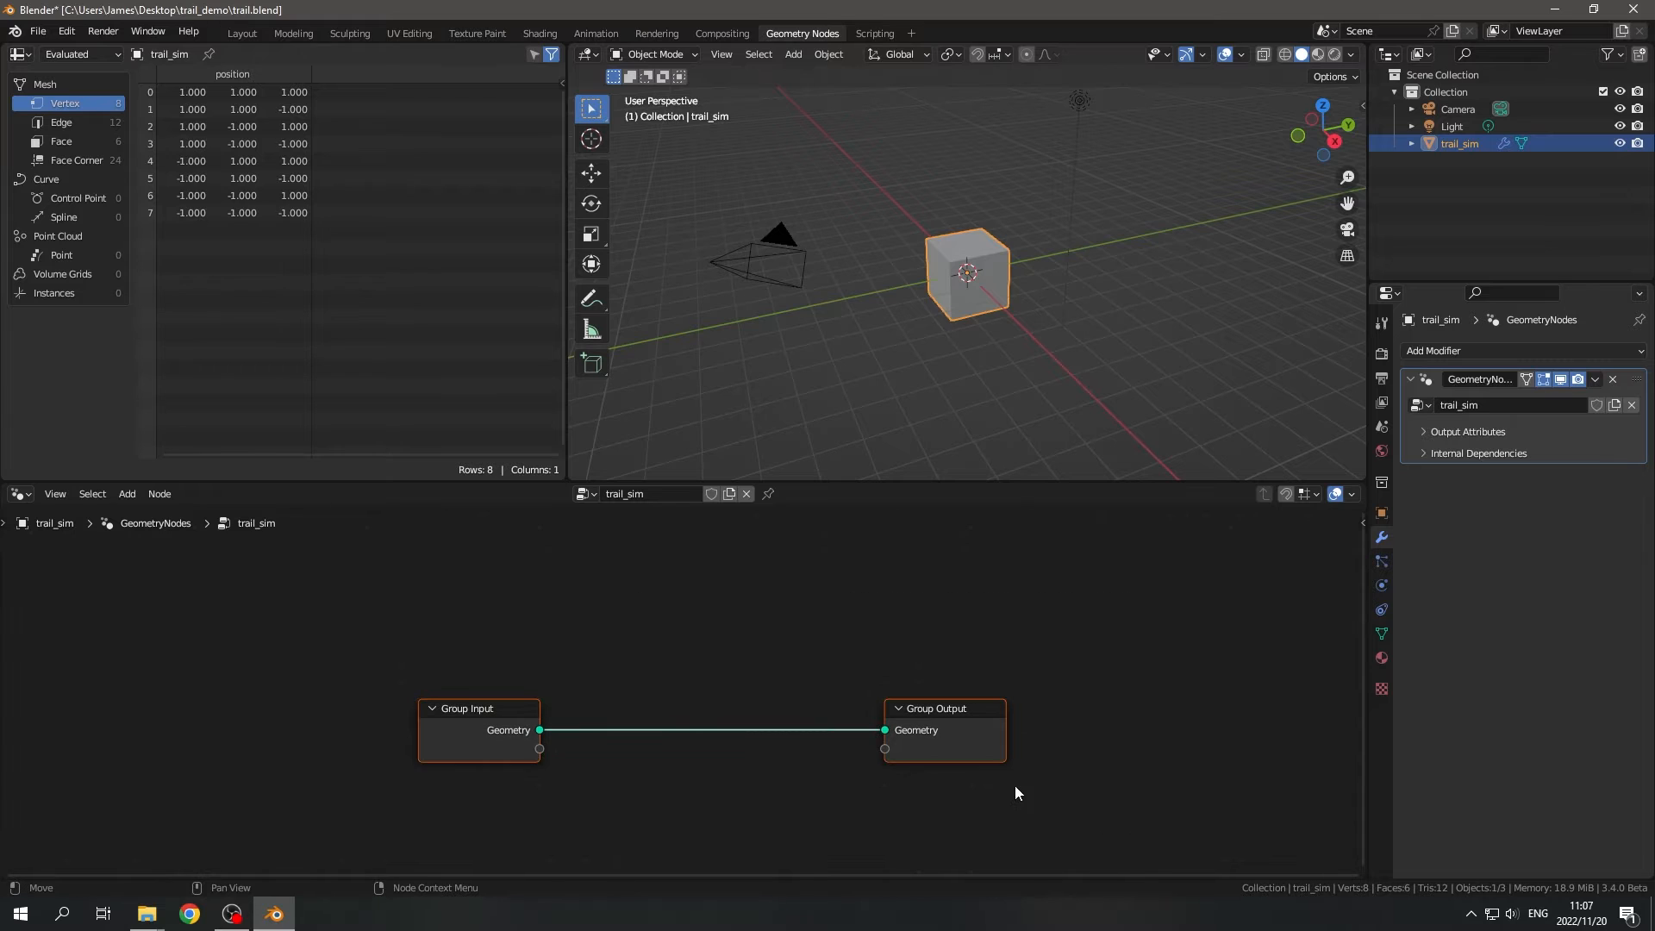
key("Home")
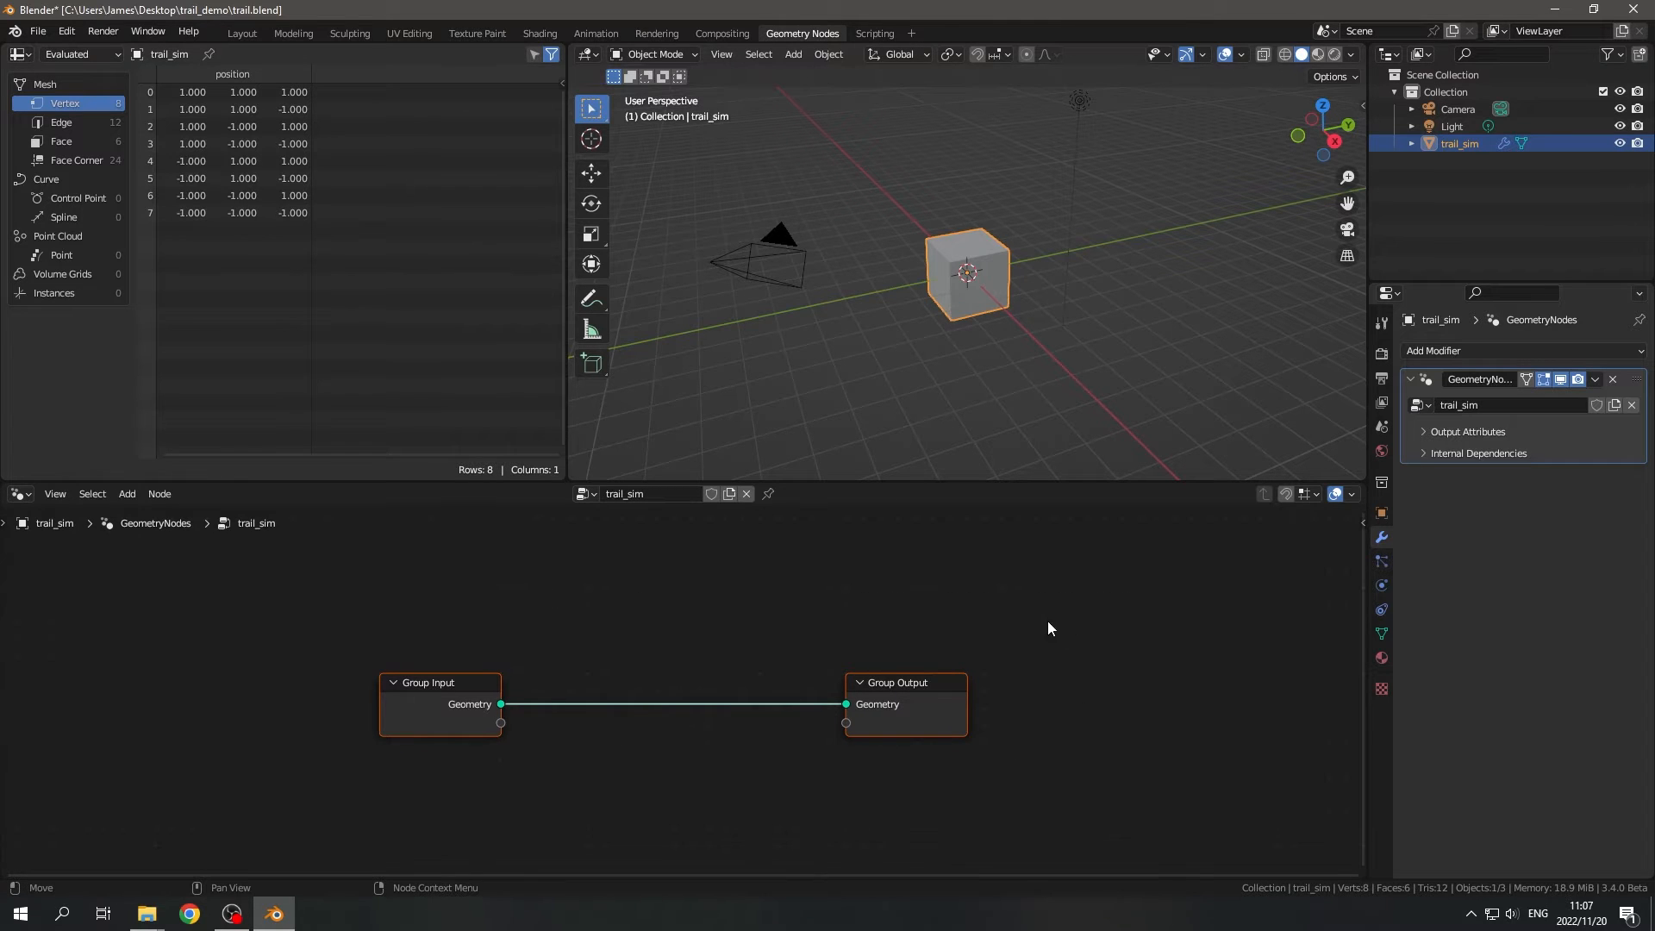
middle_click_drag(999, 543, 983, 563)
- Add a mesh plane to the scene and rename it trail_buffer
key("shift+a")
mouse_move(1034, 322)
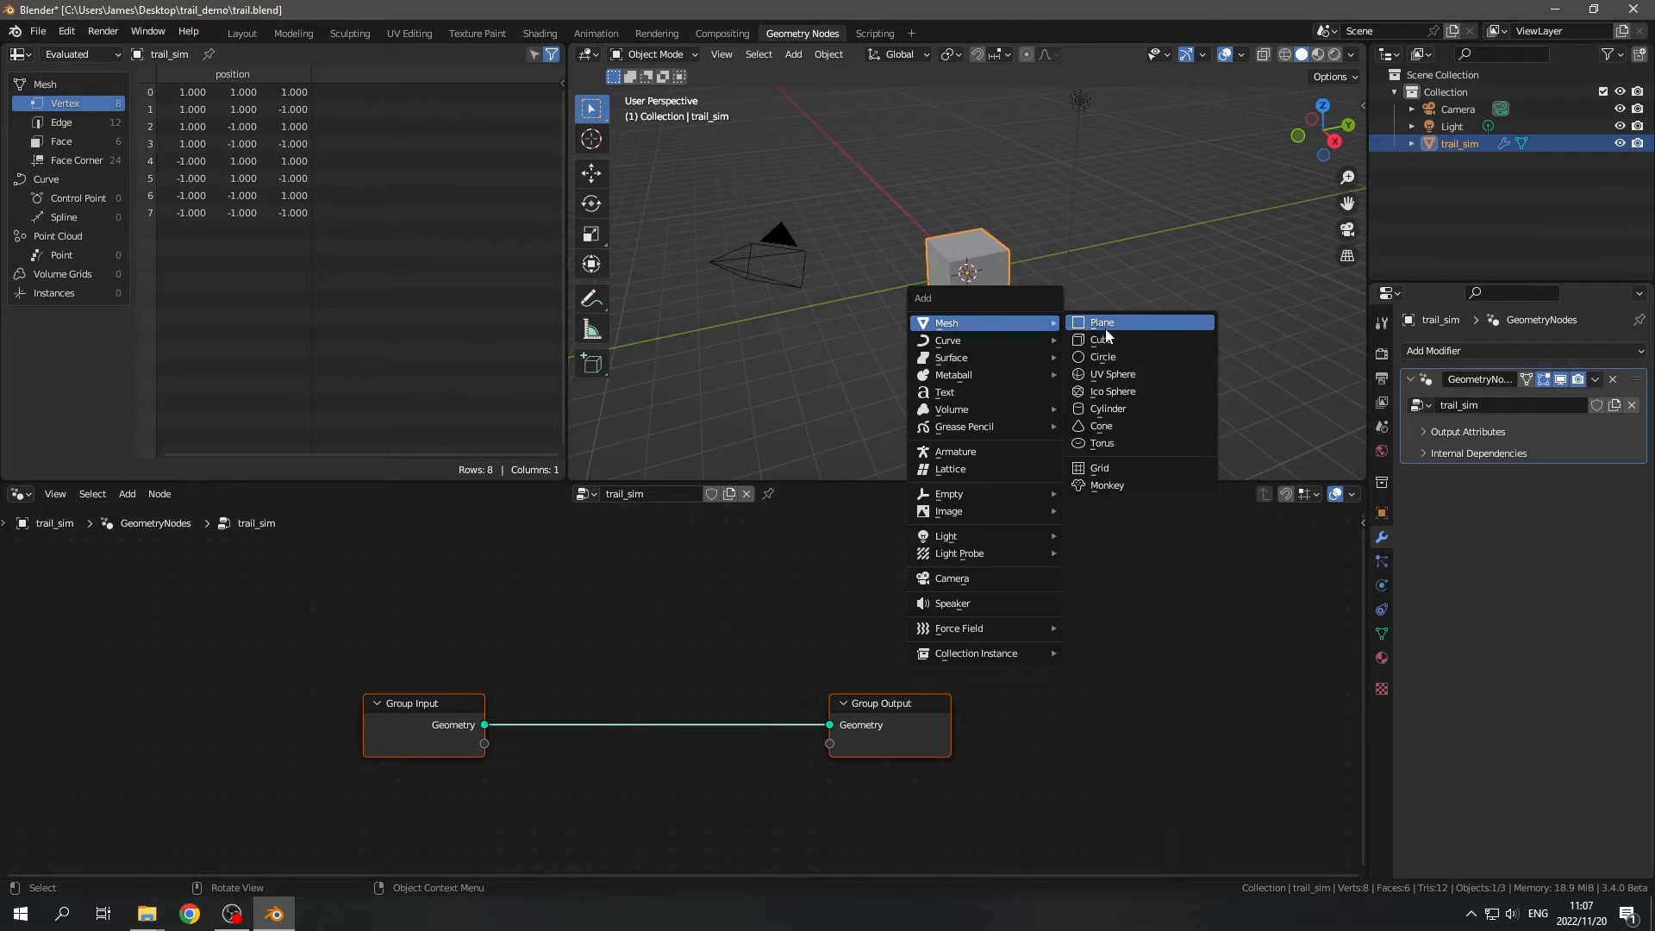
left_click(1105, 328)
double_click(1465, 144)
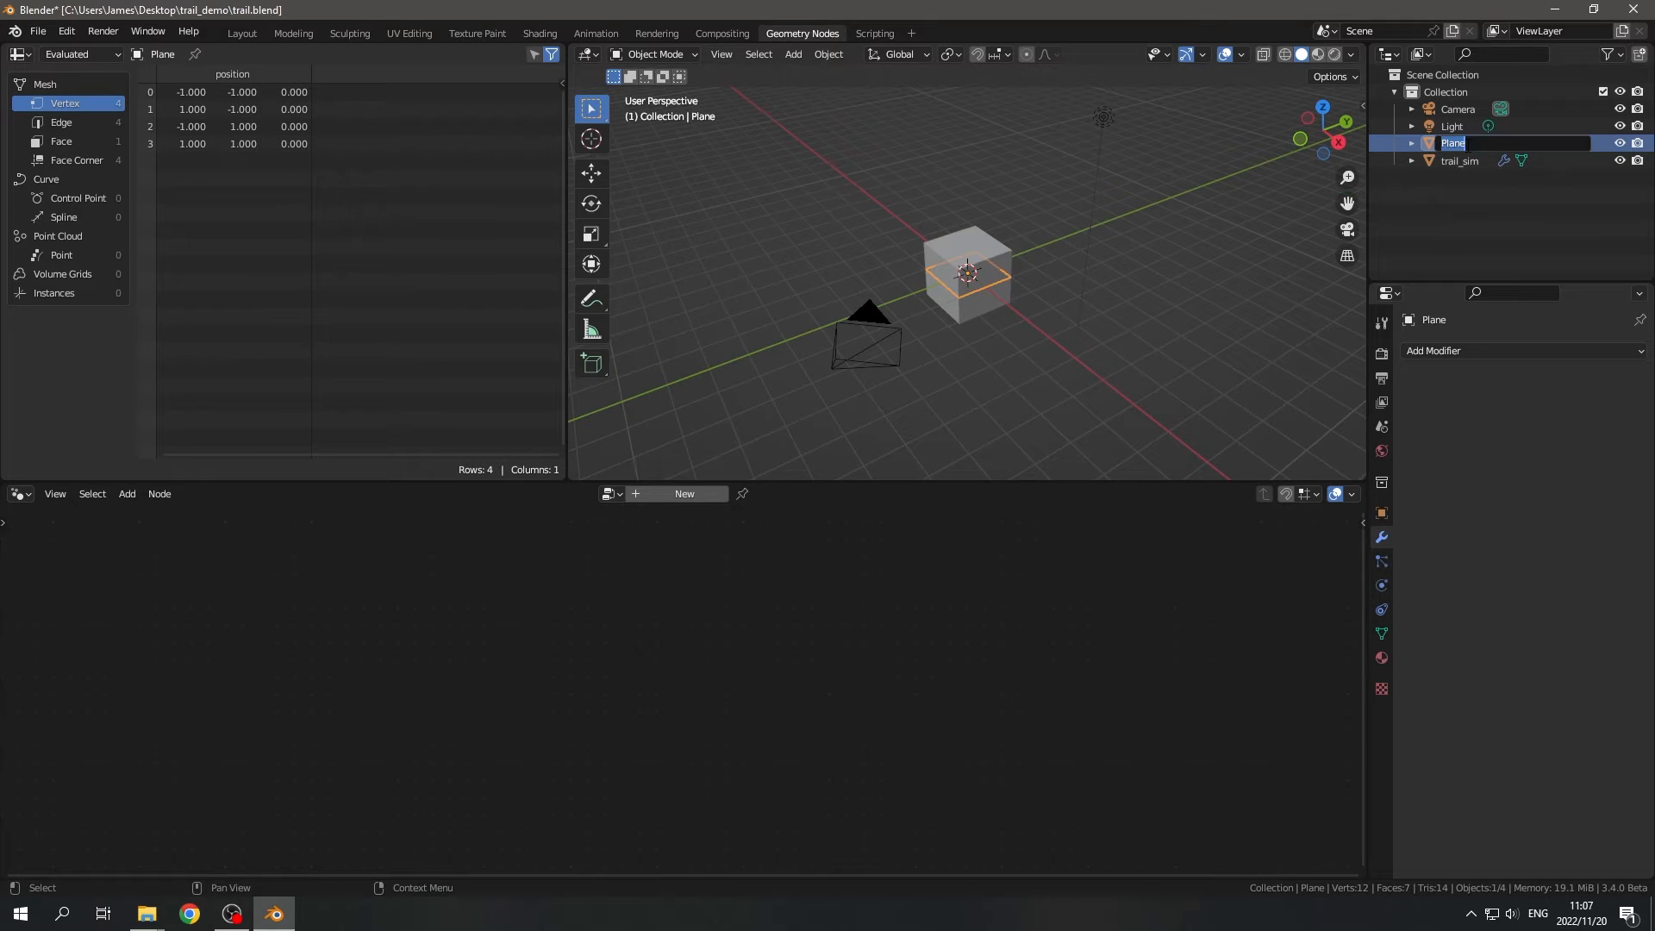
type("trail_buffer")
key("Return")
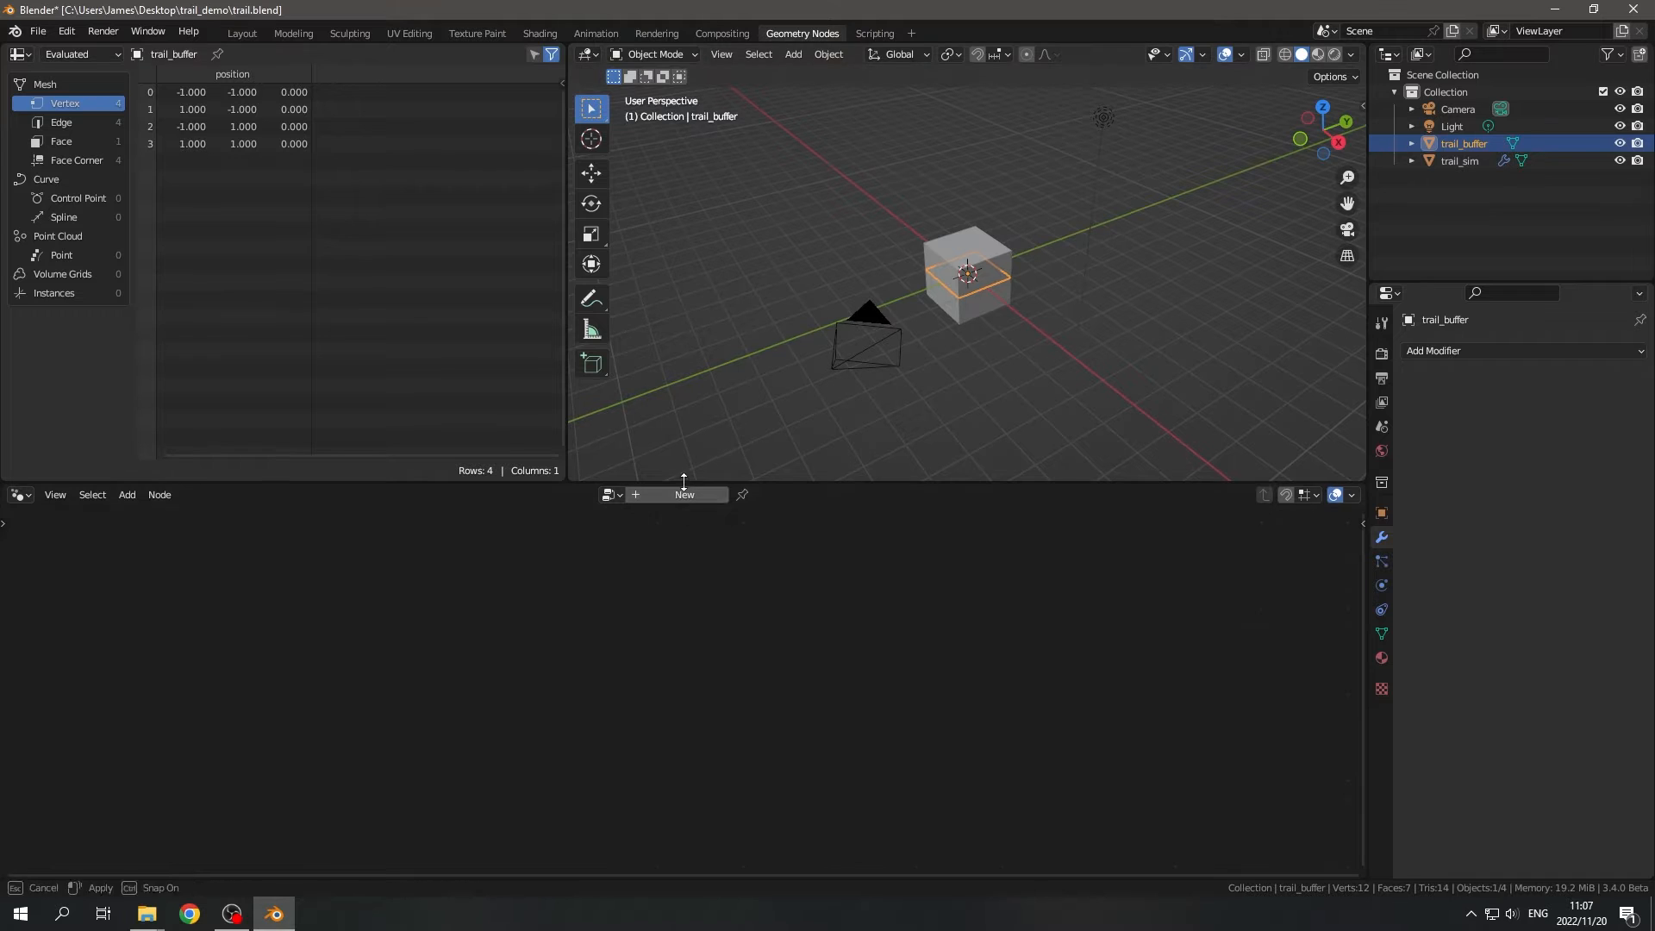
- Create a new geometry node tree on trail_buffer and add an Object Info node below the Geometry link
left_click(683, 493)
middle_click_drag(634, 579, 546, 531)
key("shift+a")
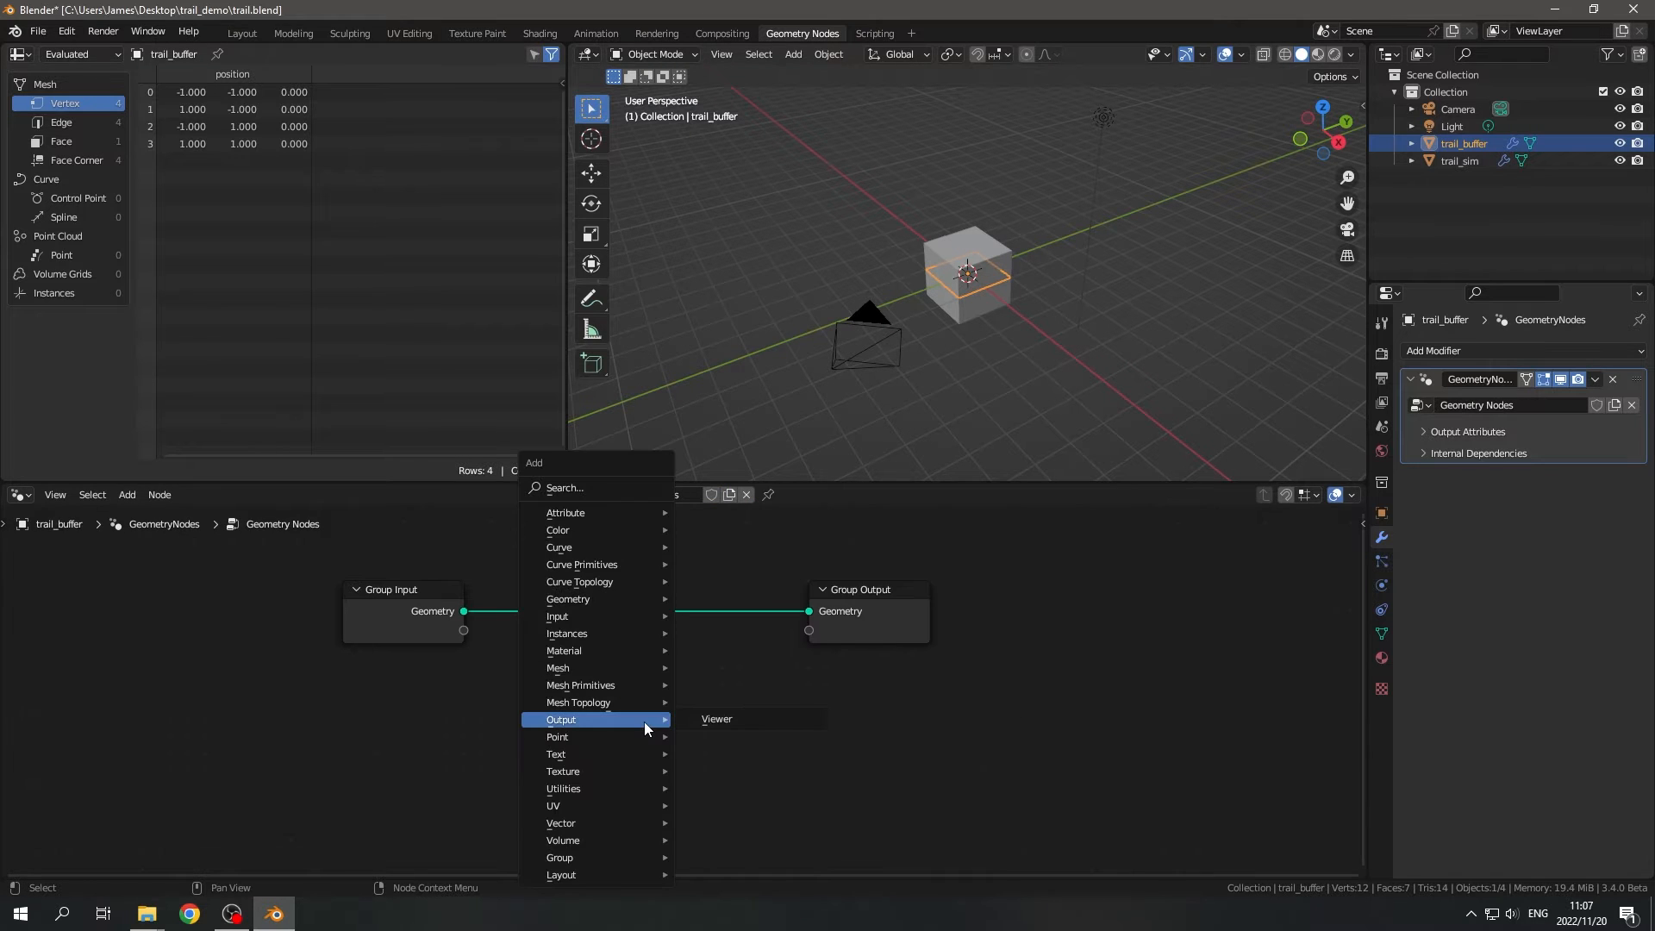
type("sob")
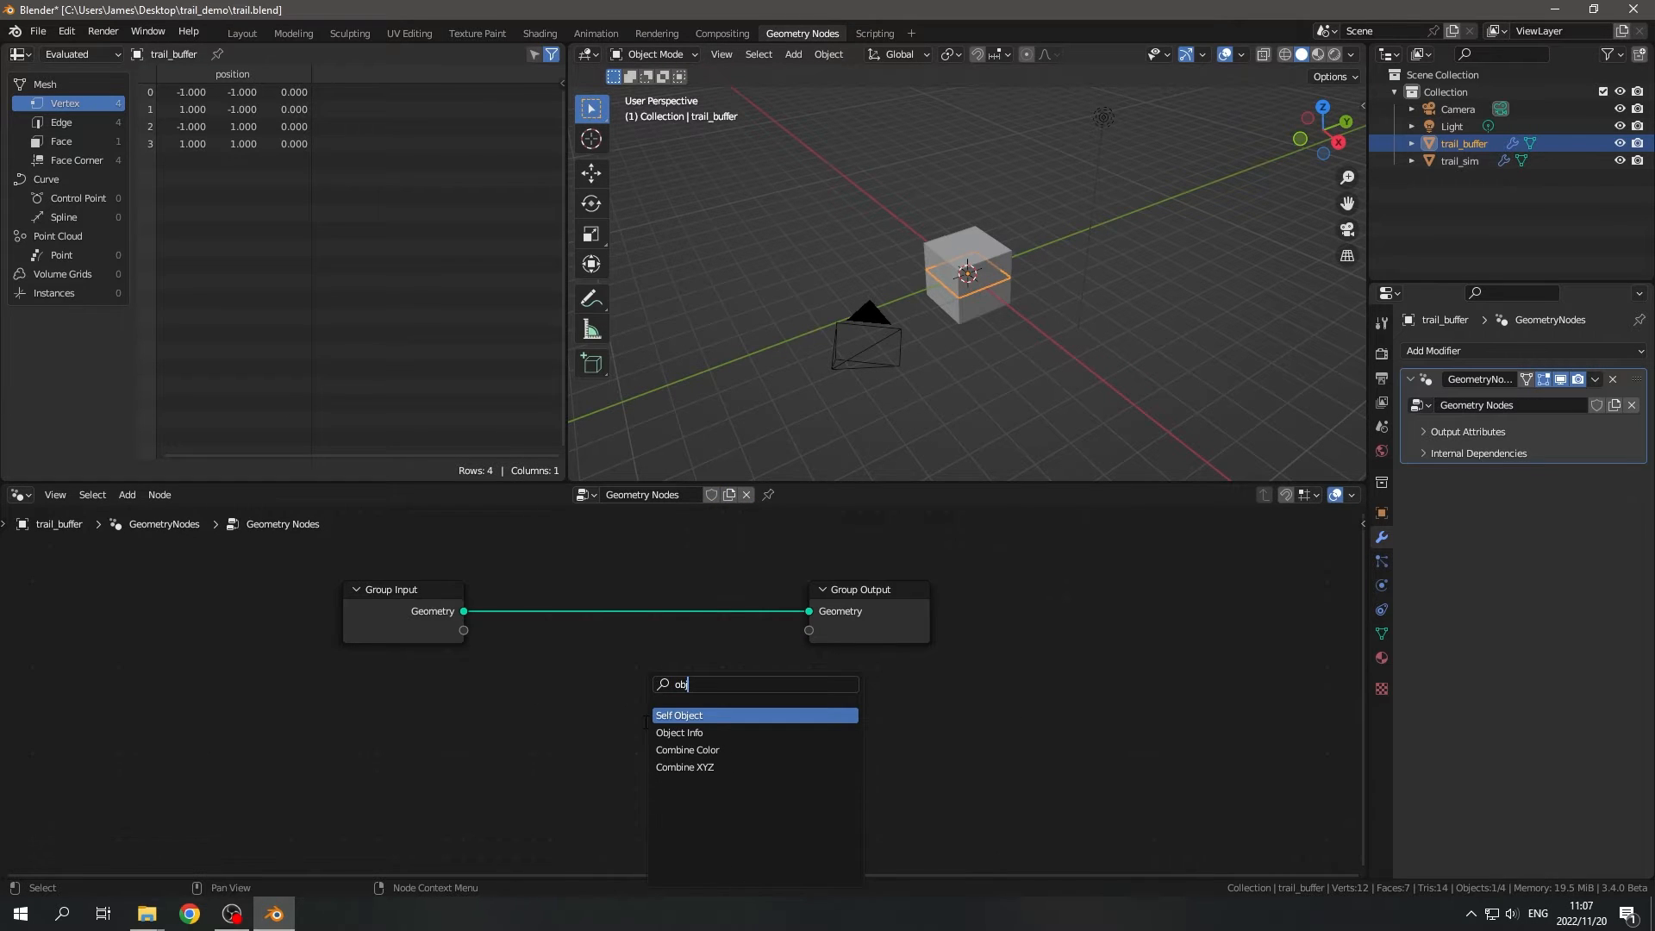
key("Down")
key("Return")
left_click(536, 673)
- Expose the Object Info node's Object input through Group Input and connect its Geometry to Group Output
left_click_drag(467, 630, 478, 661)
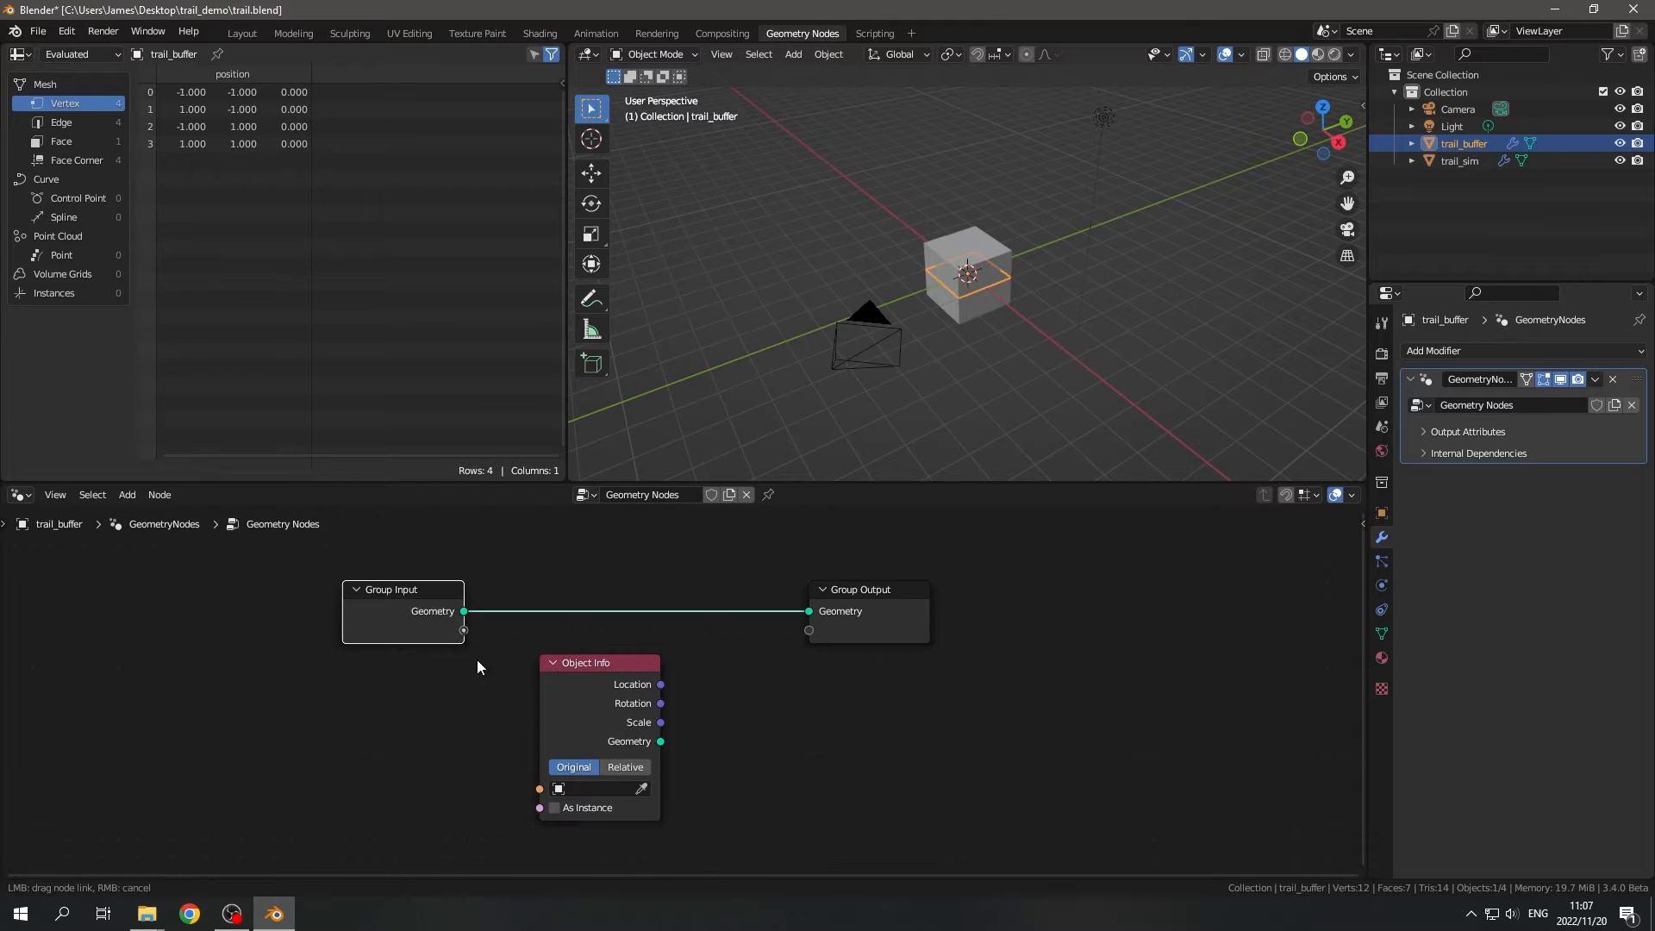
left_click_drag(538, 797, 539, 789)
left_click_drag(660, 741, 808, 611)
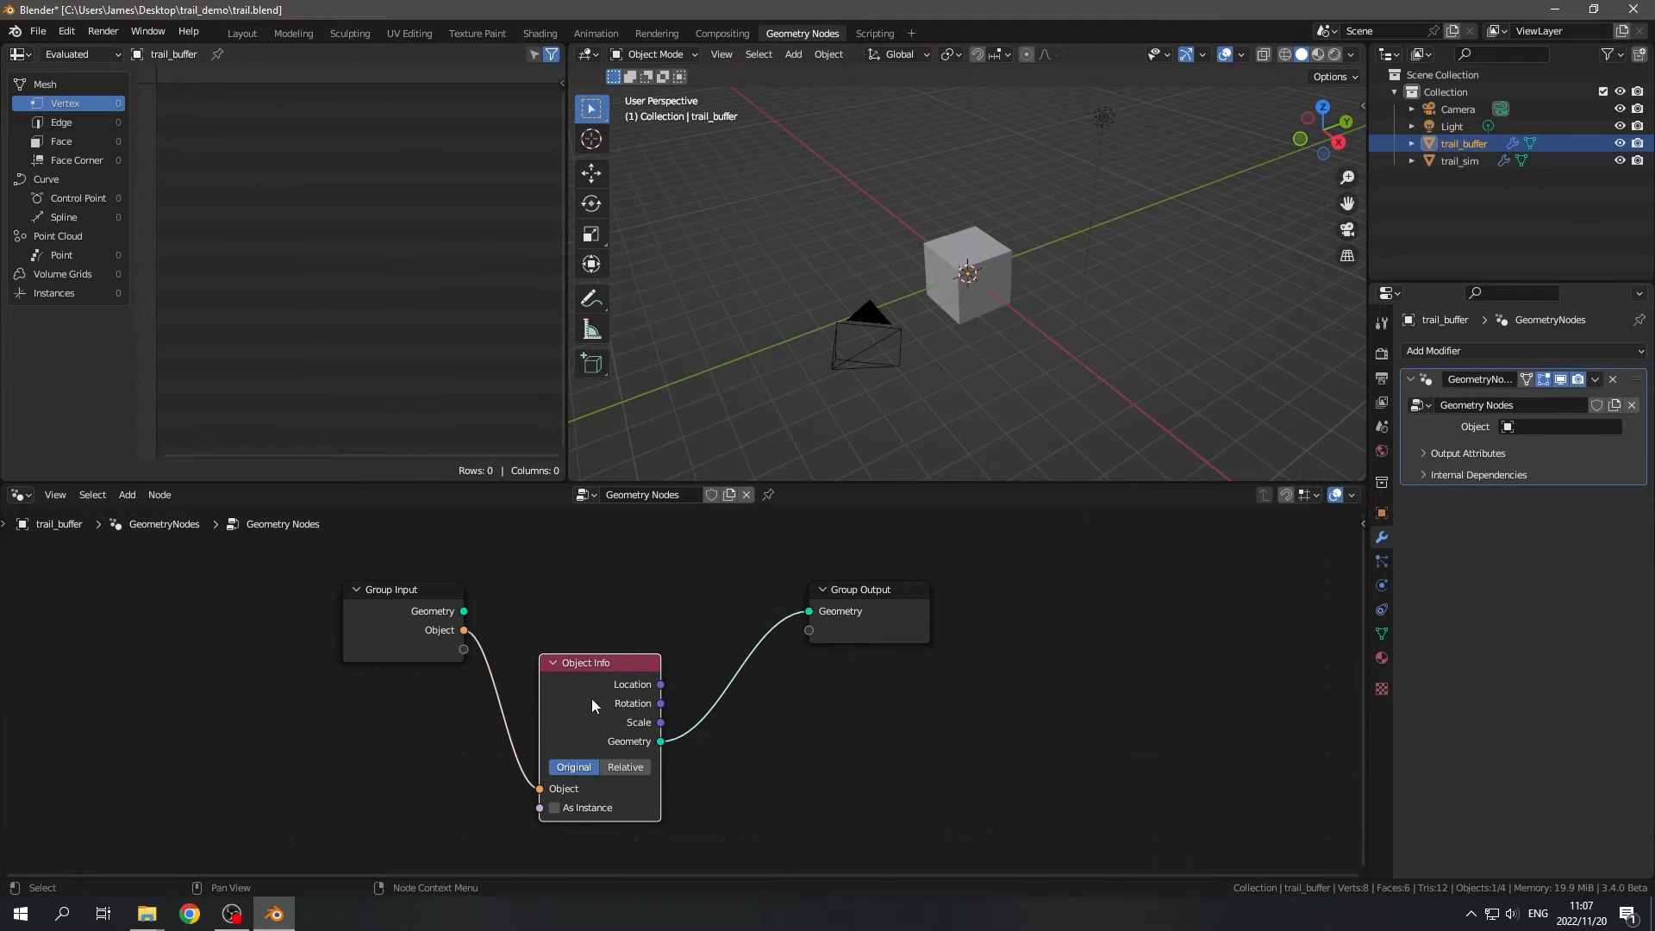
left_click_drag(595, 693, 619, 606)
- Rename the buffer node group's Object input to Simulation
key("n")
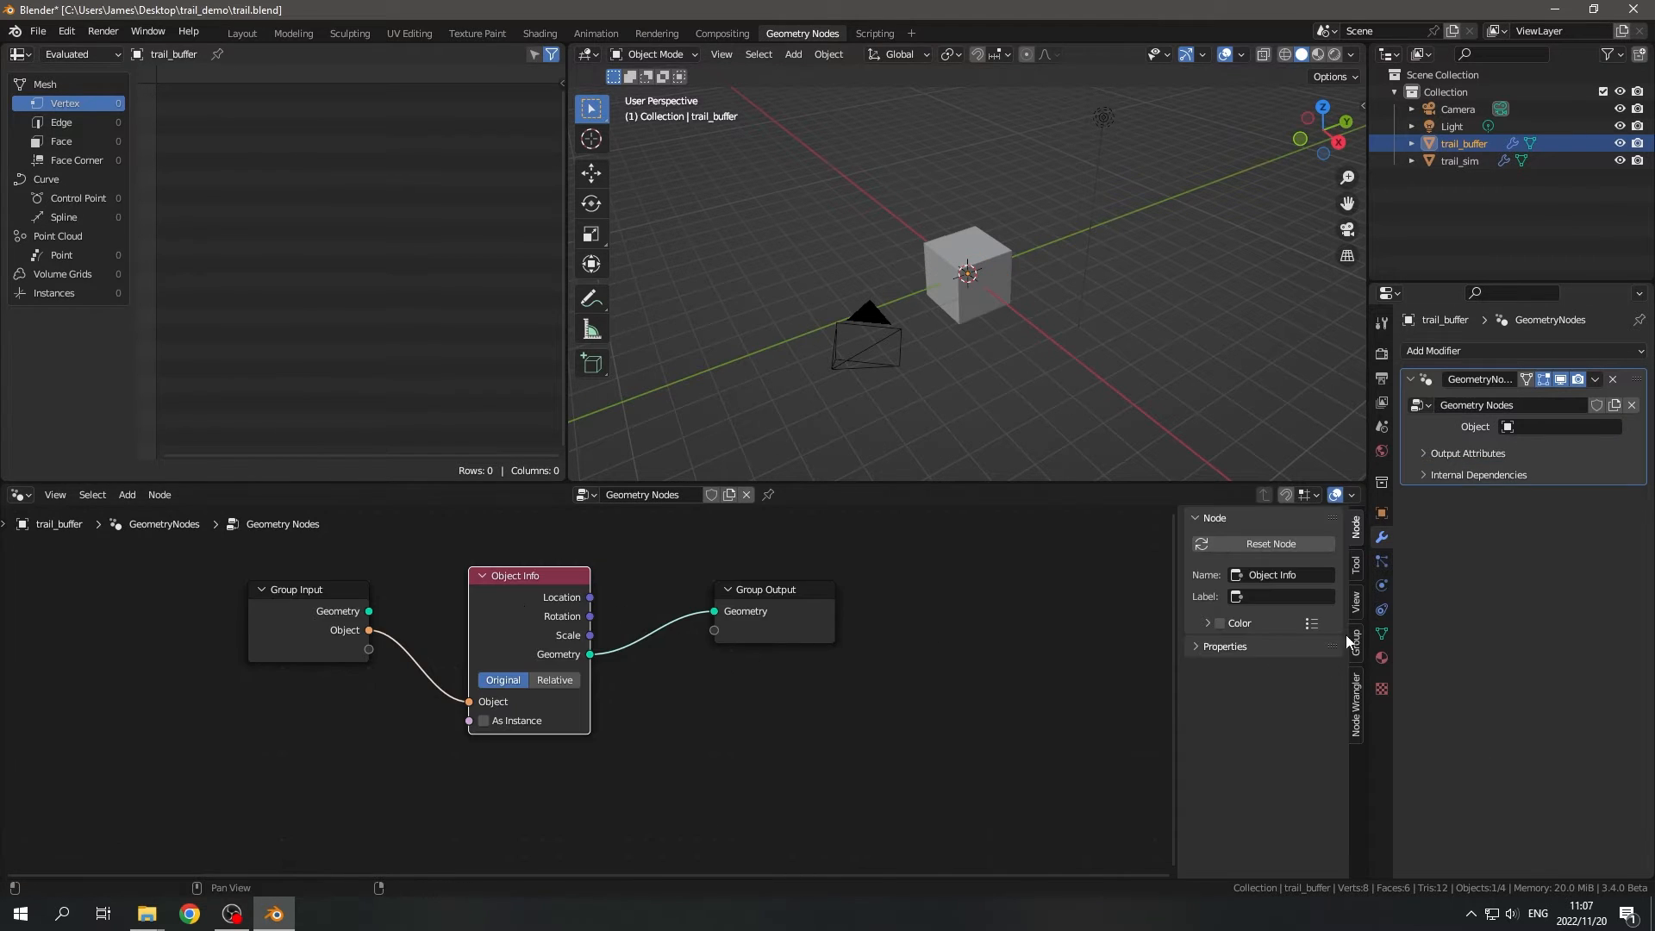
left_click(1358, 652)
left_click(1239, 567)
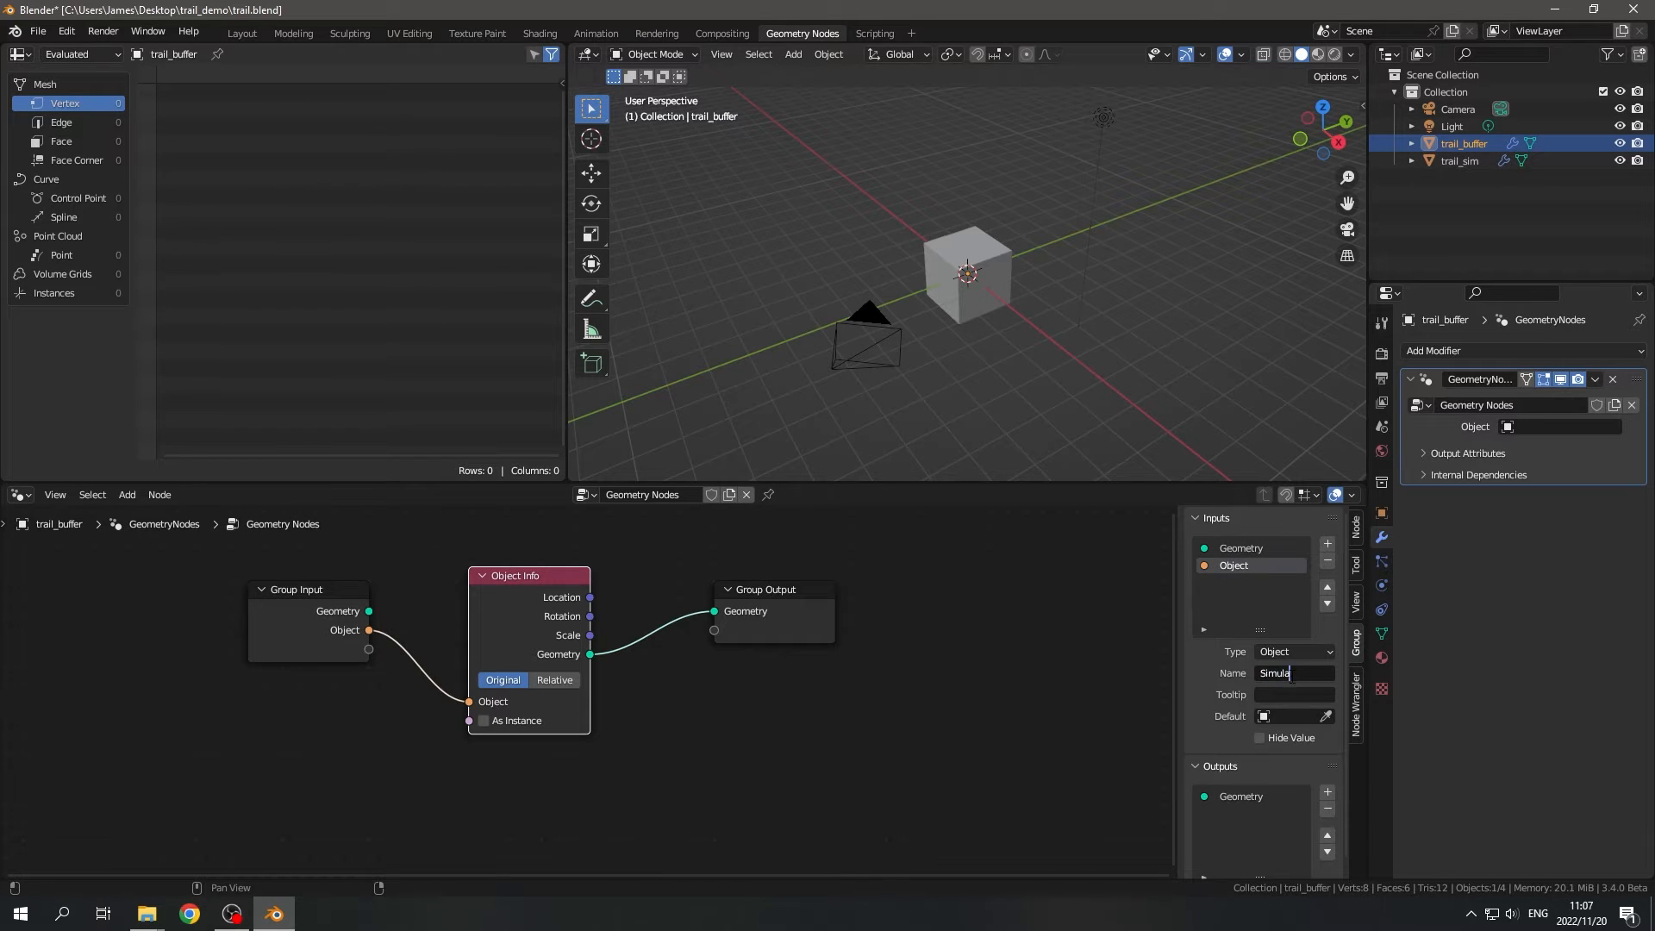
middle_click_drag(1115, 638, 1133, 649)
- Hide trail_buffer in the viewport and set its modifier's Simulation input to trail_sim
left_click(1620, 144)
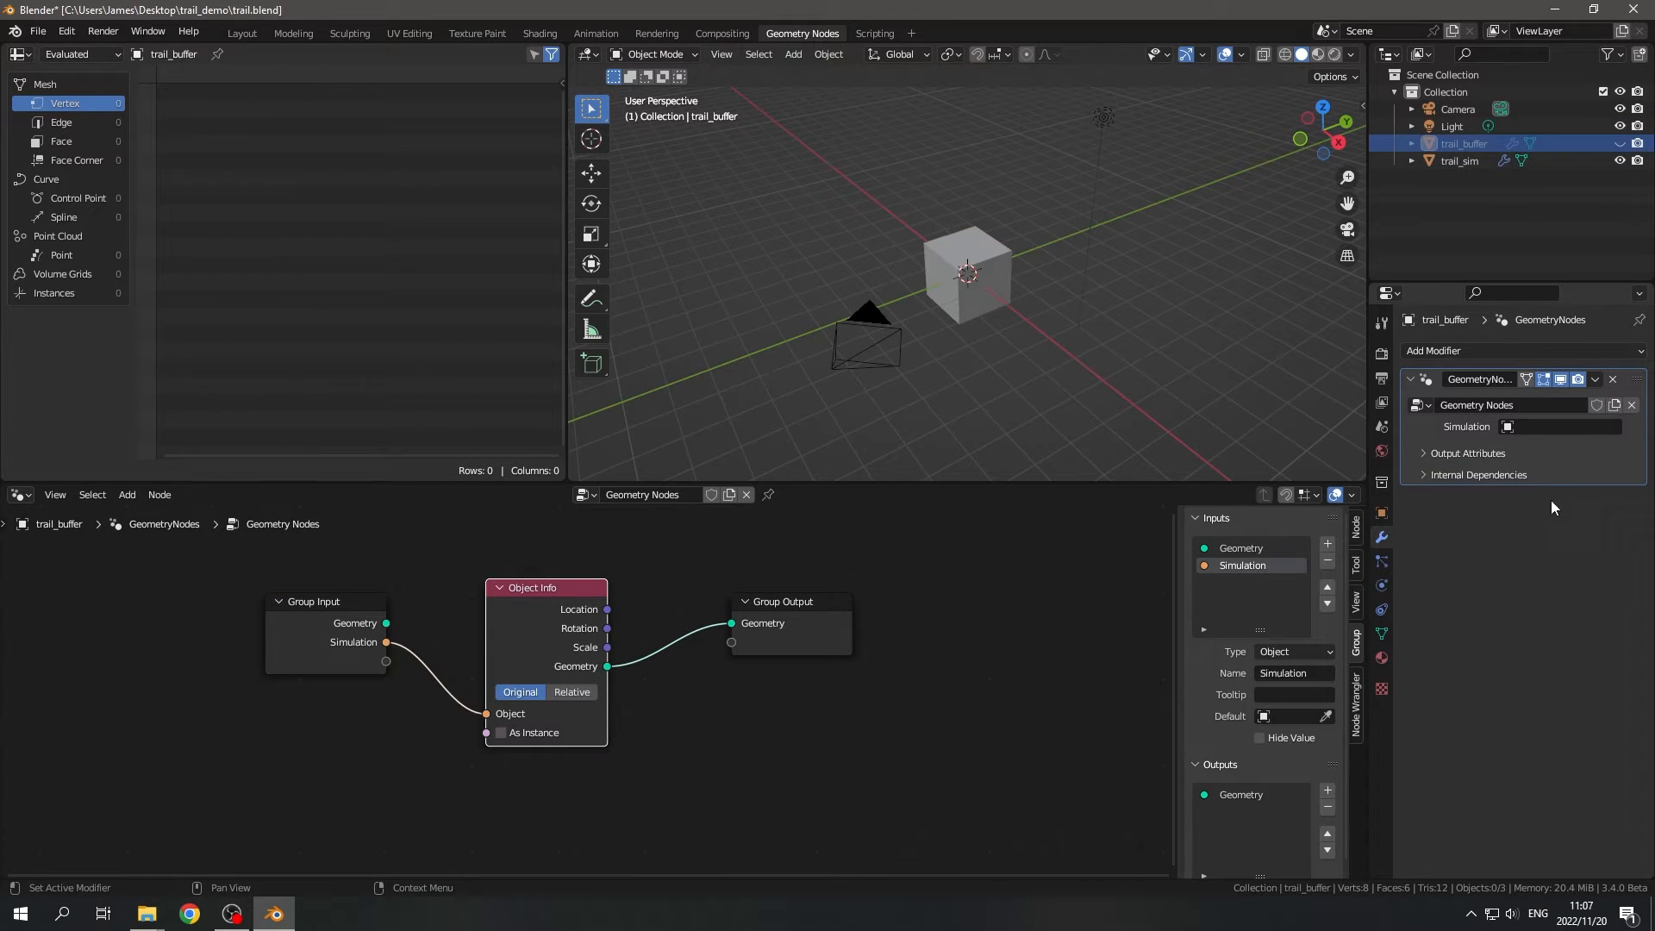
left_click(1561, 427)
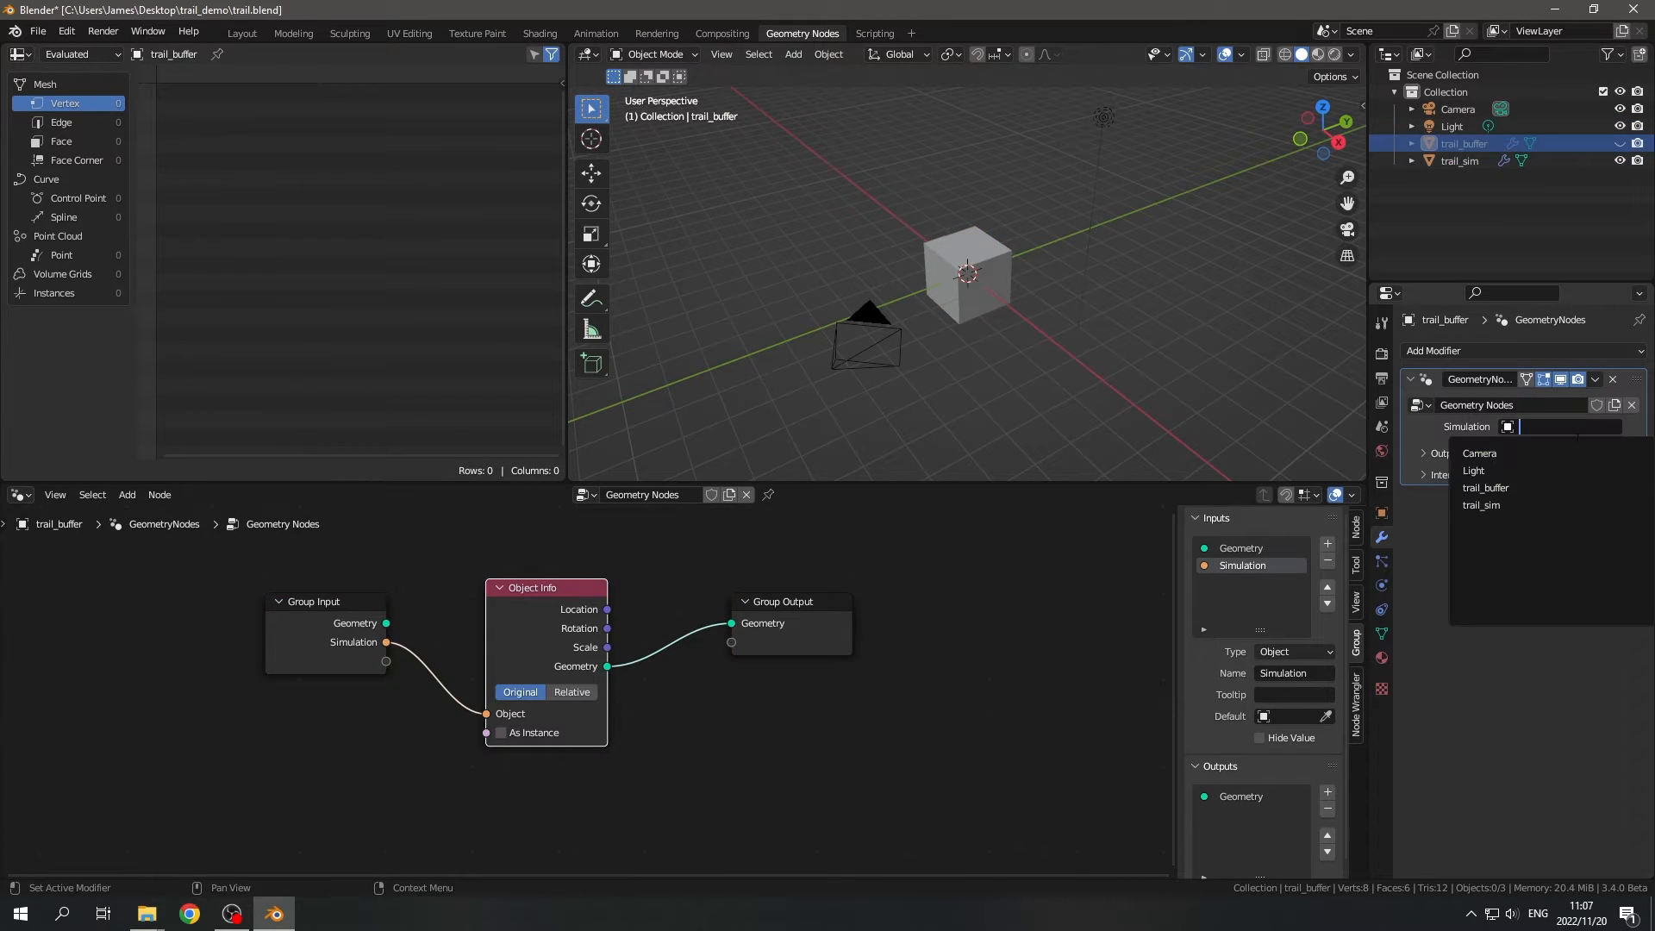
left_click(1481, 505)
- Add an Object Info node to the trail_sim object's node tree, below the Group Input and Group Output link
left_click(1465, 161)
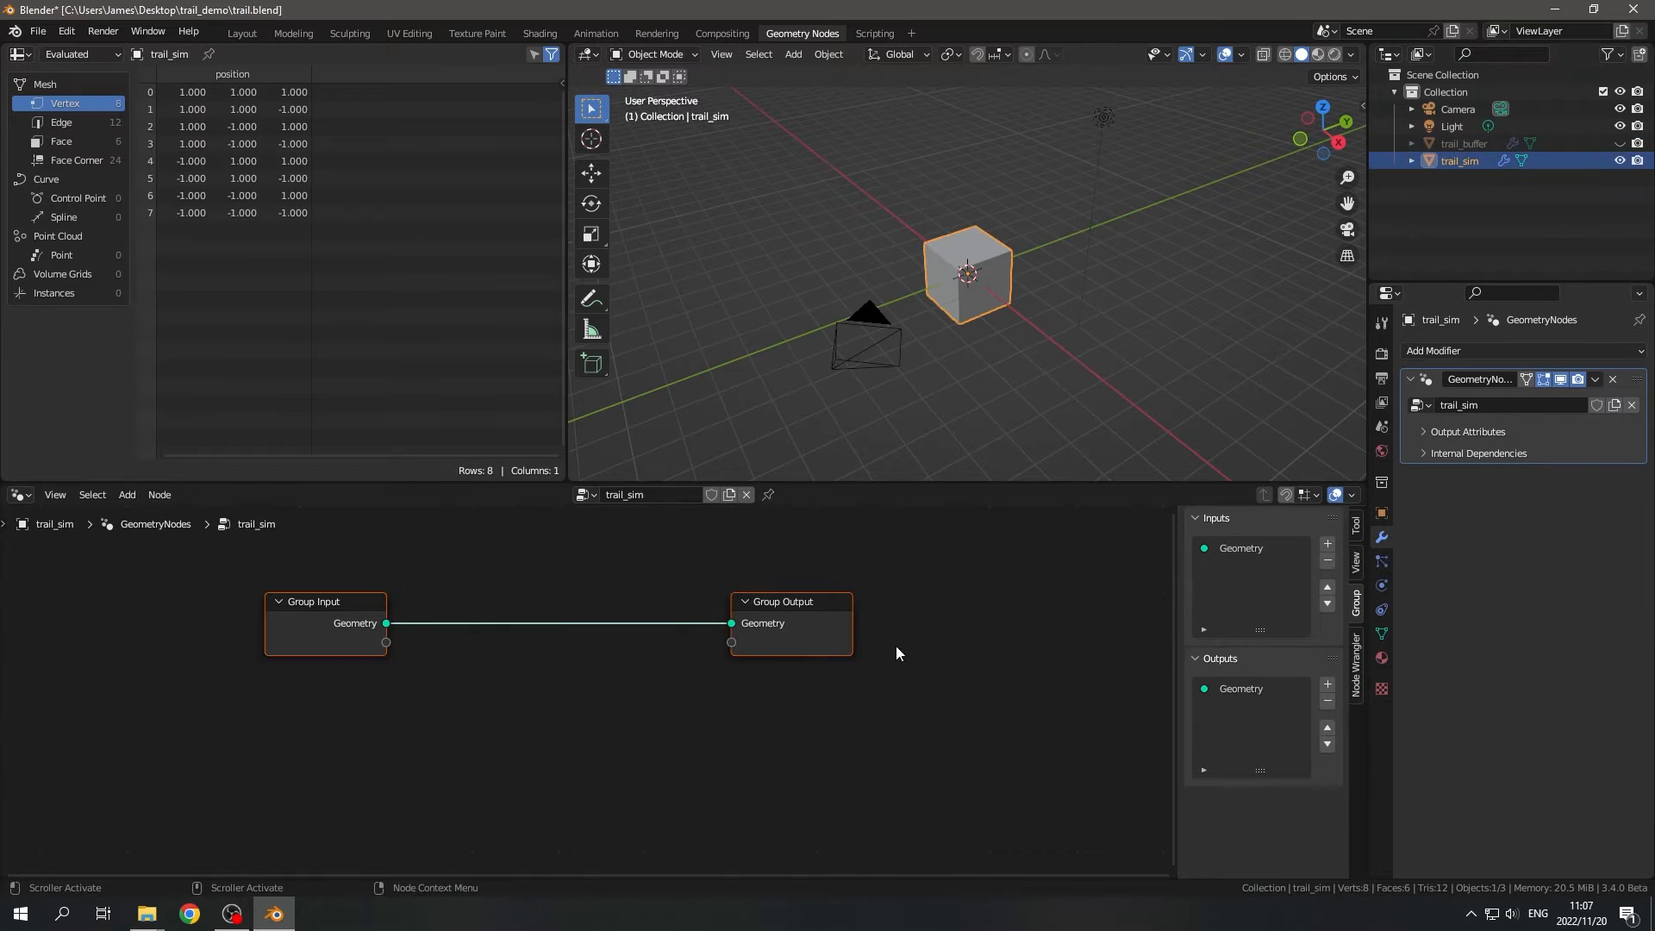
scroll(601, 675, "down", 4)
middle_click_drag(660, 718, 791, 608)
scroll(668, 661, "up", 4)
key("shift+a")
type("s")
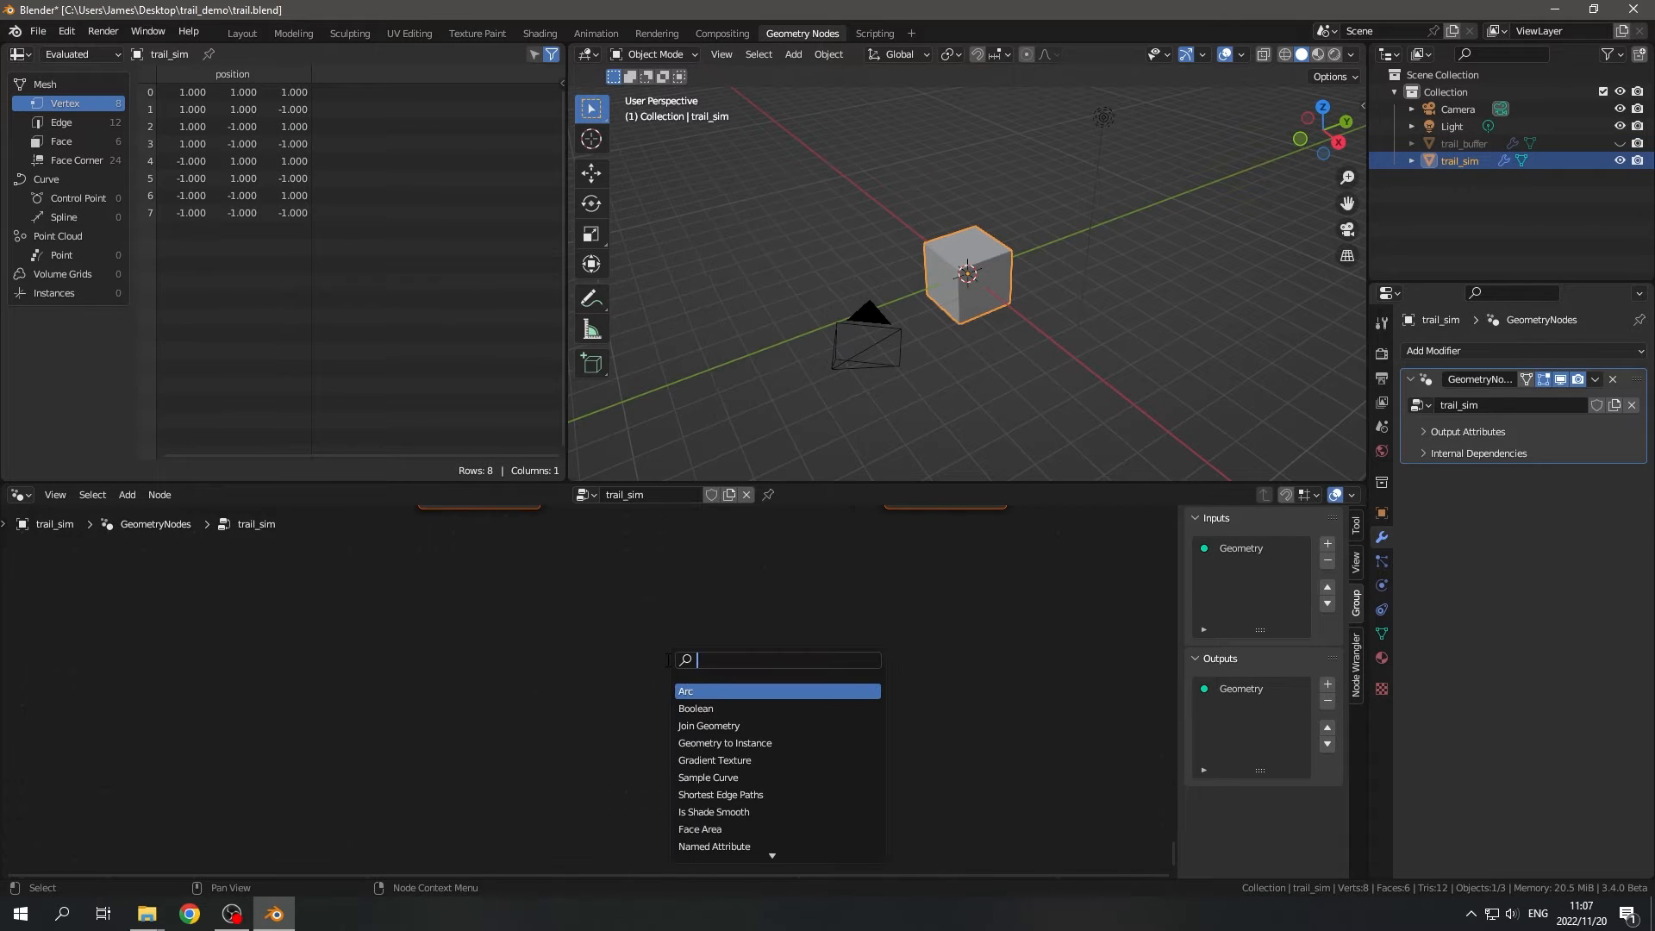
type("obj")
key("Down")
key("Return")
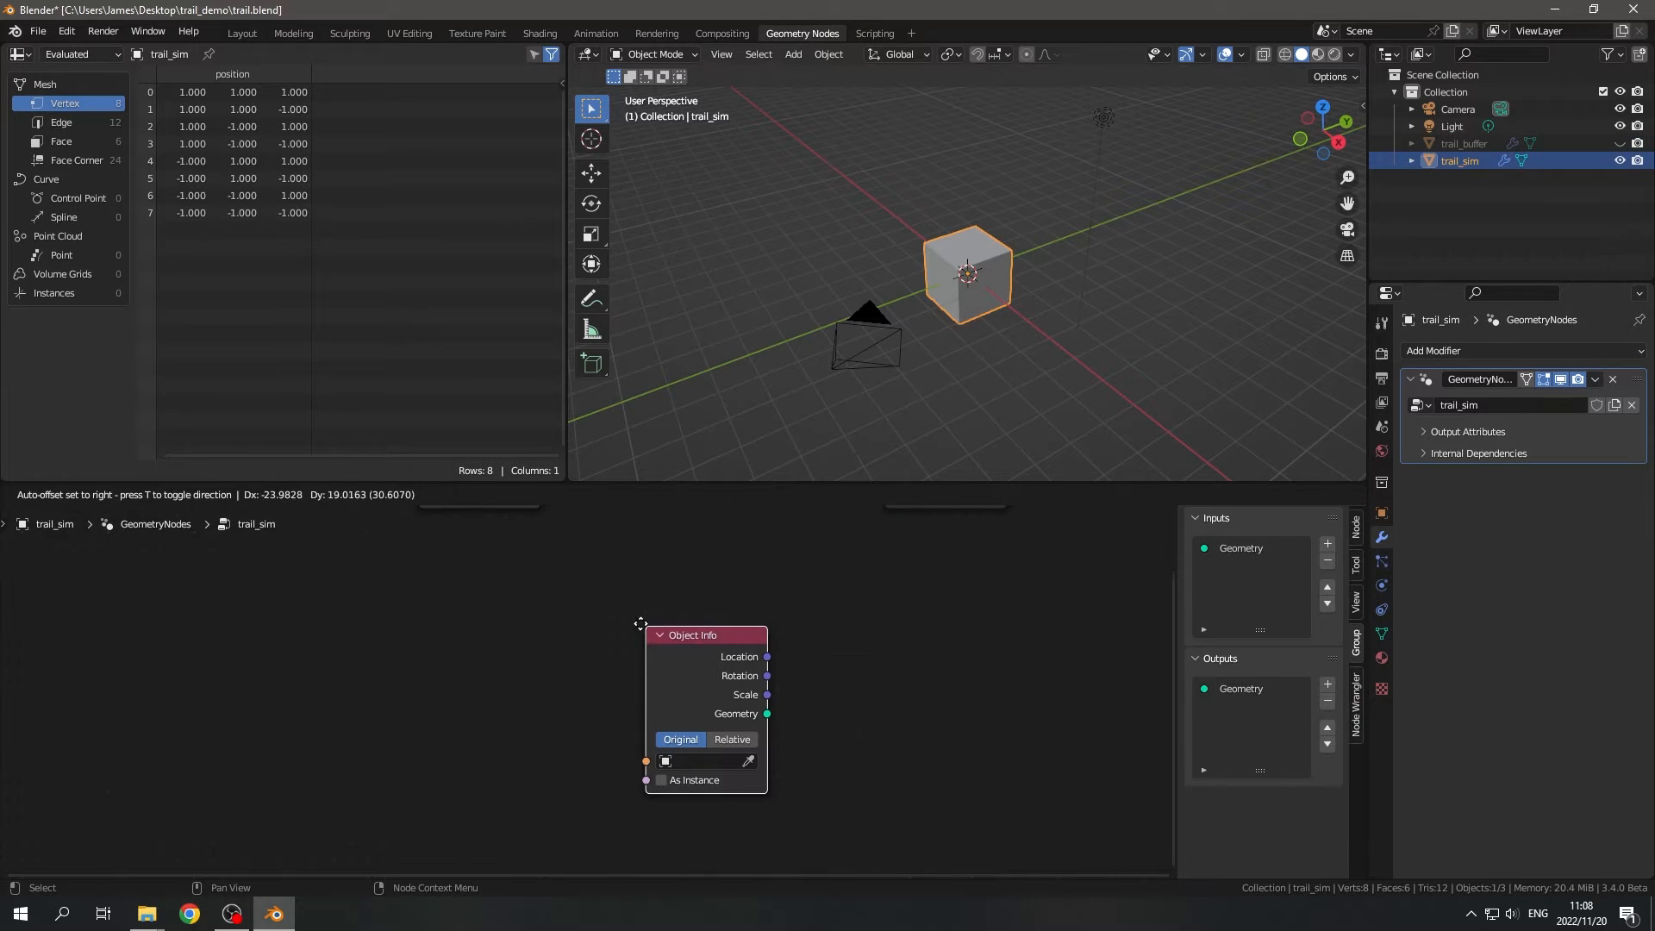
left_click(627, 598)
middle_click_drag(571, 602, 564, 660)
- Expose the Object Info node's Object input as a group input named Buffer and set it to trail_buffer
left_click_drag(531, 552, 619, 771)
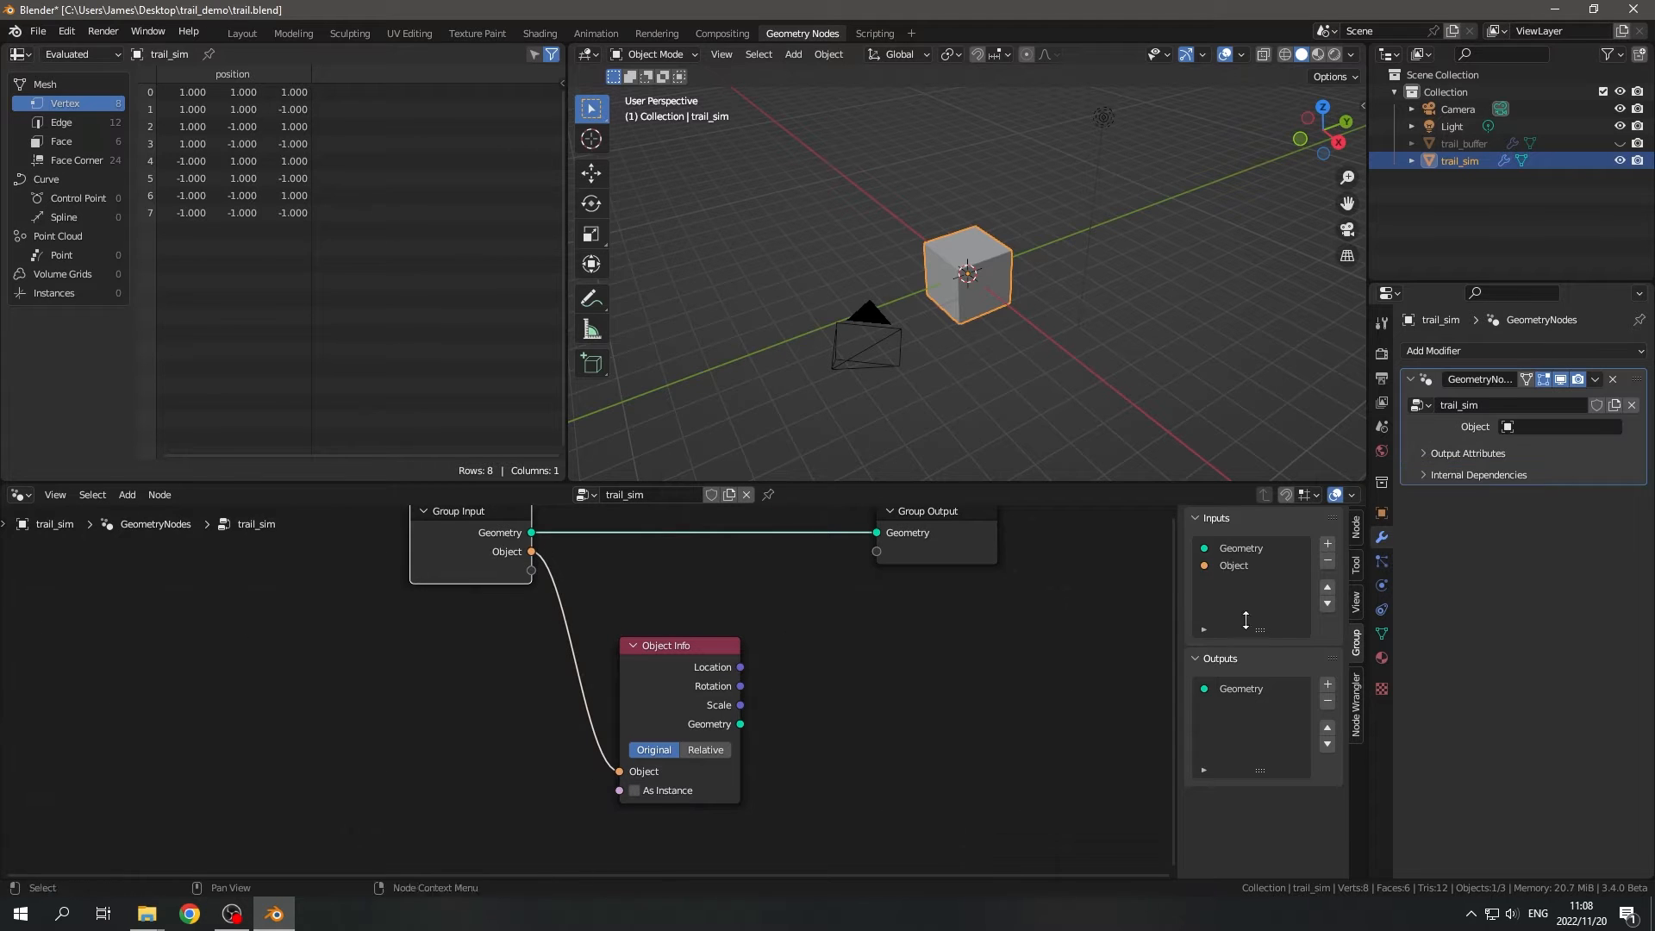
left_click(1241, 566)
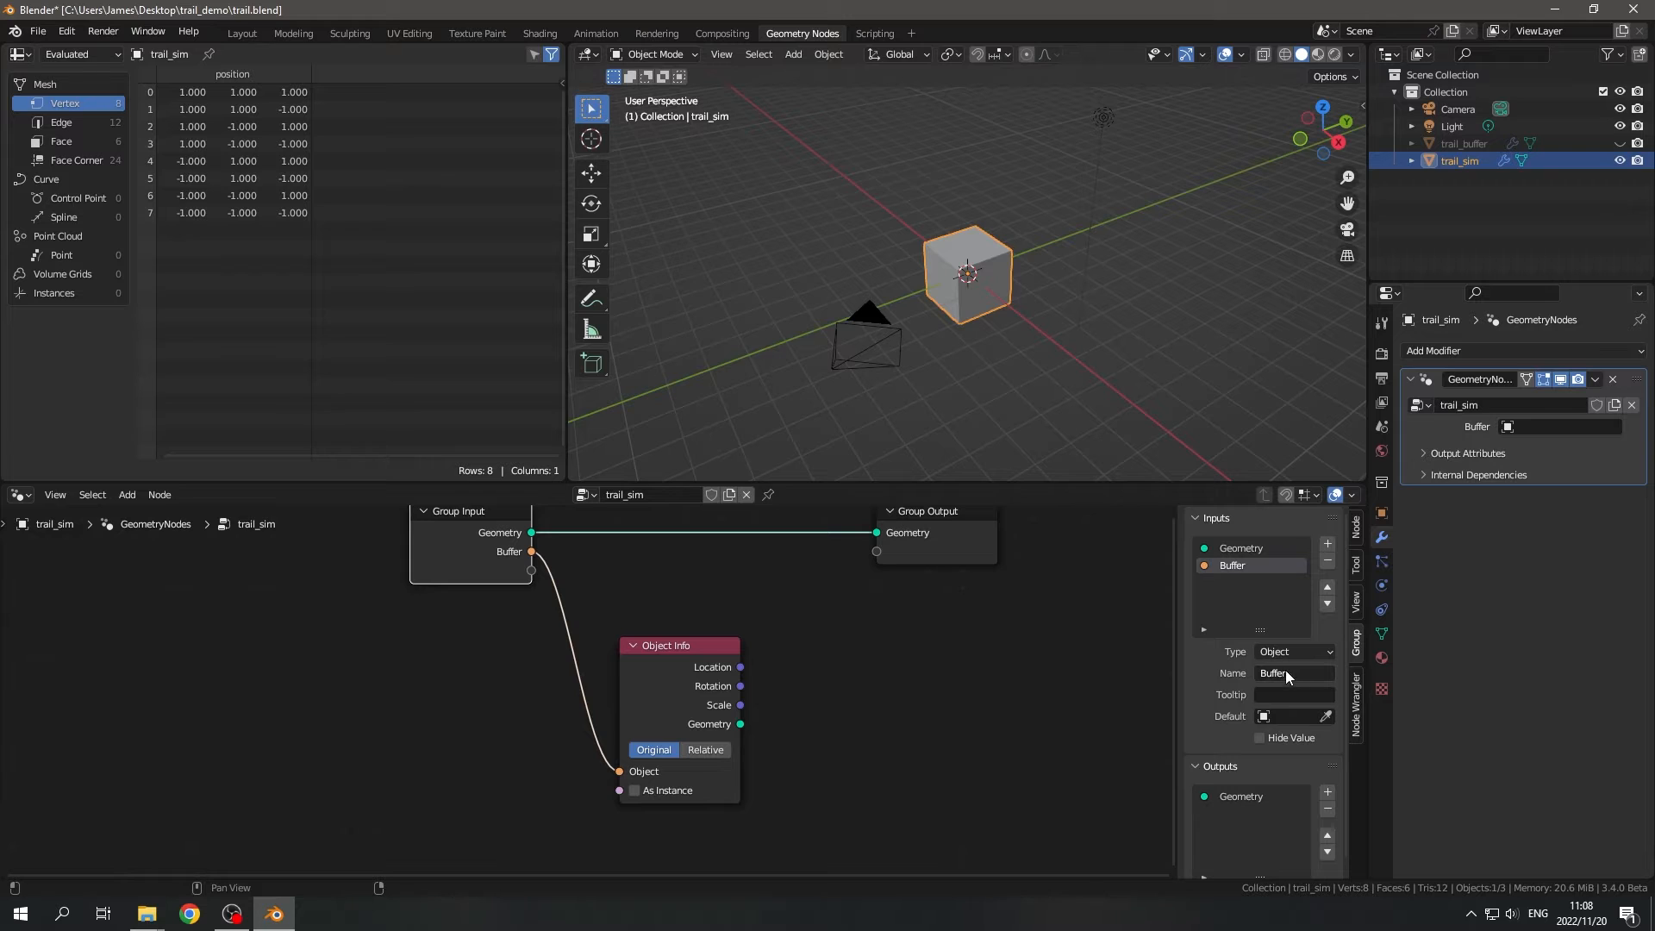
left_click(1547, 428)
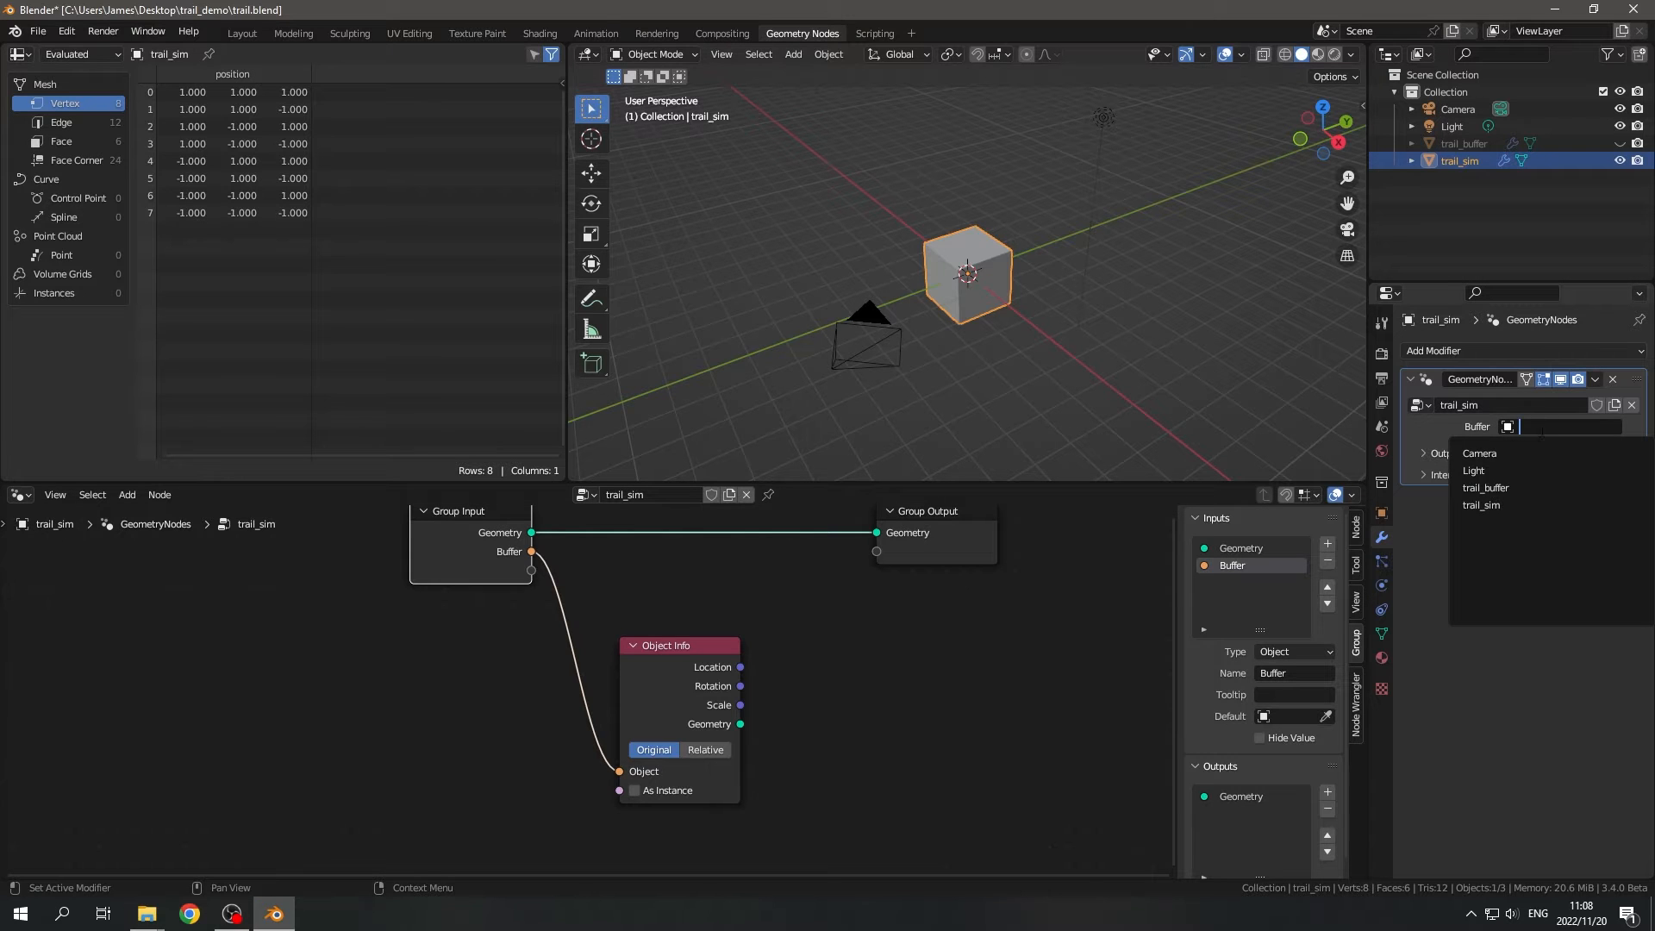
left_click(1512, 488)
- Move the Group Input and Object Info nodes together farther away from Group Output to make room
scroll(731, 728, "down", 2)
left_click_drag(354, 558, 716, 801)
key("g")
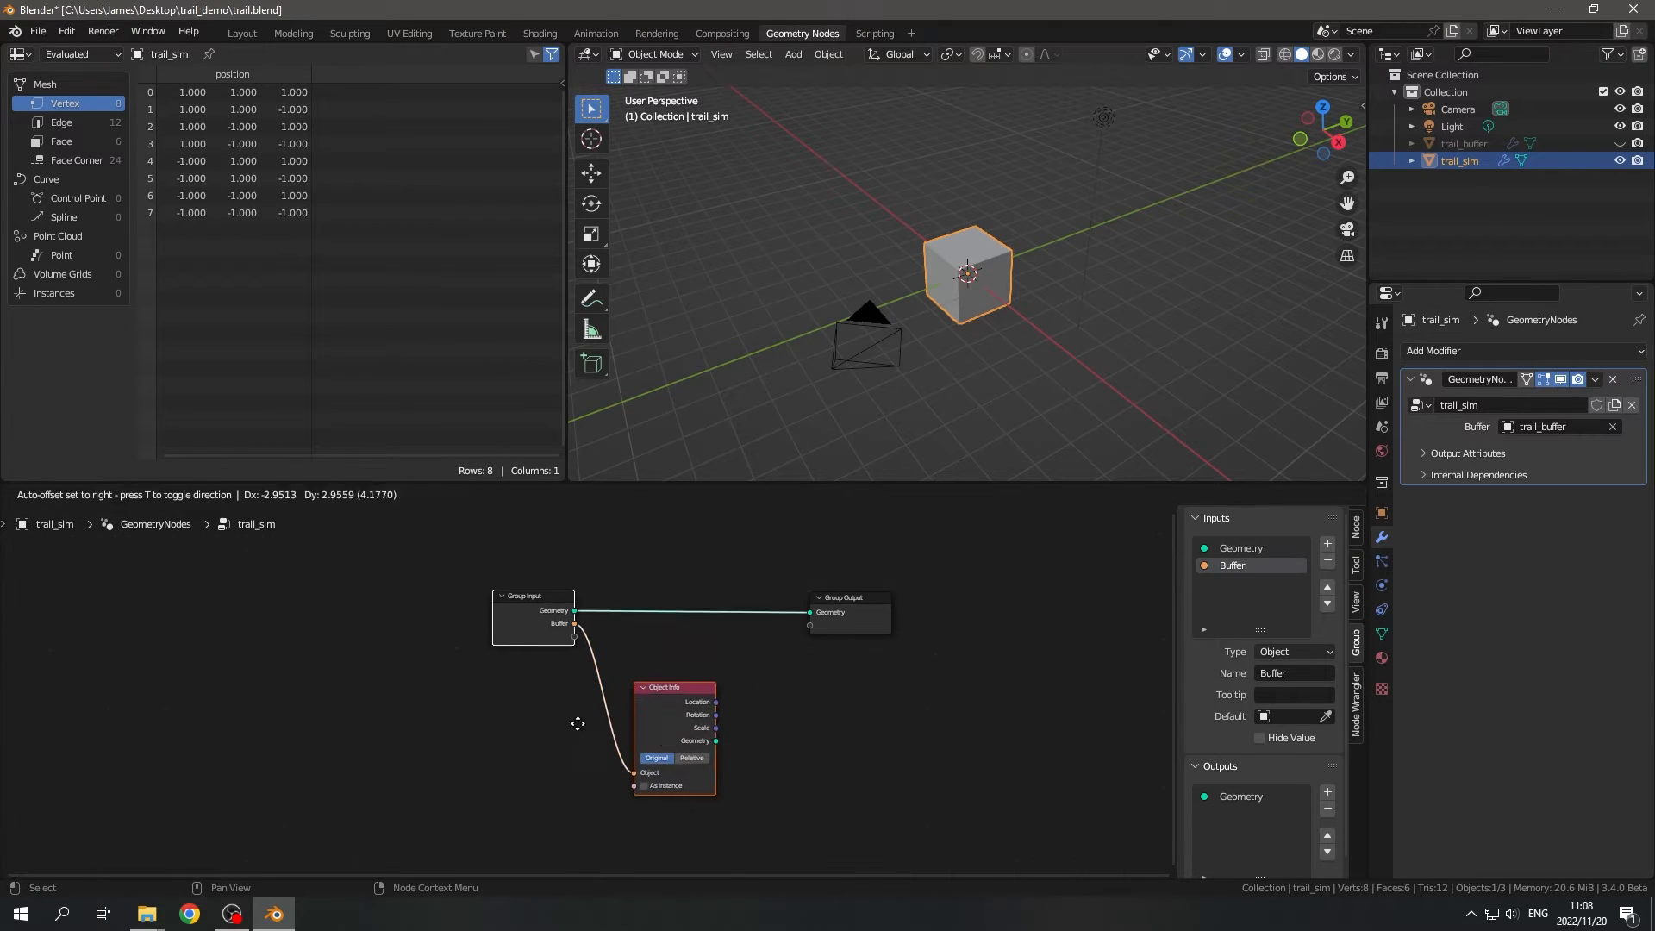
left_click(264, 683)
- Add a Scene Time node beside the Object Info node
scroll(557, 741, "up", 2)
middle_click_drag(569, 635, 569, 609)
mouse_move(930, 578)
left_mouse_down()
mouse_move(921, 541)
mouse_move(954, 565)
left_mouse_up()
key("shift+a")
type("scene")
key("Return")
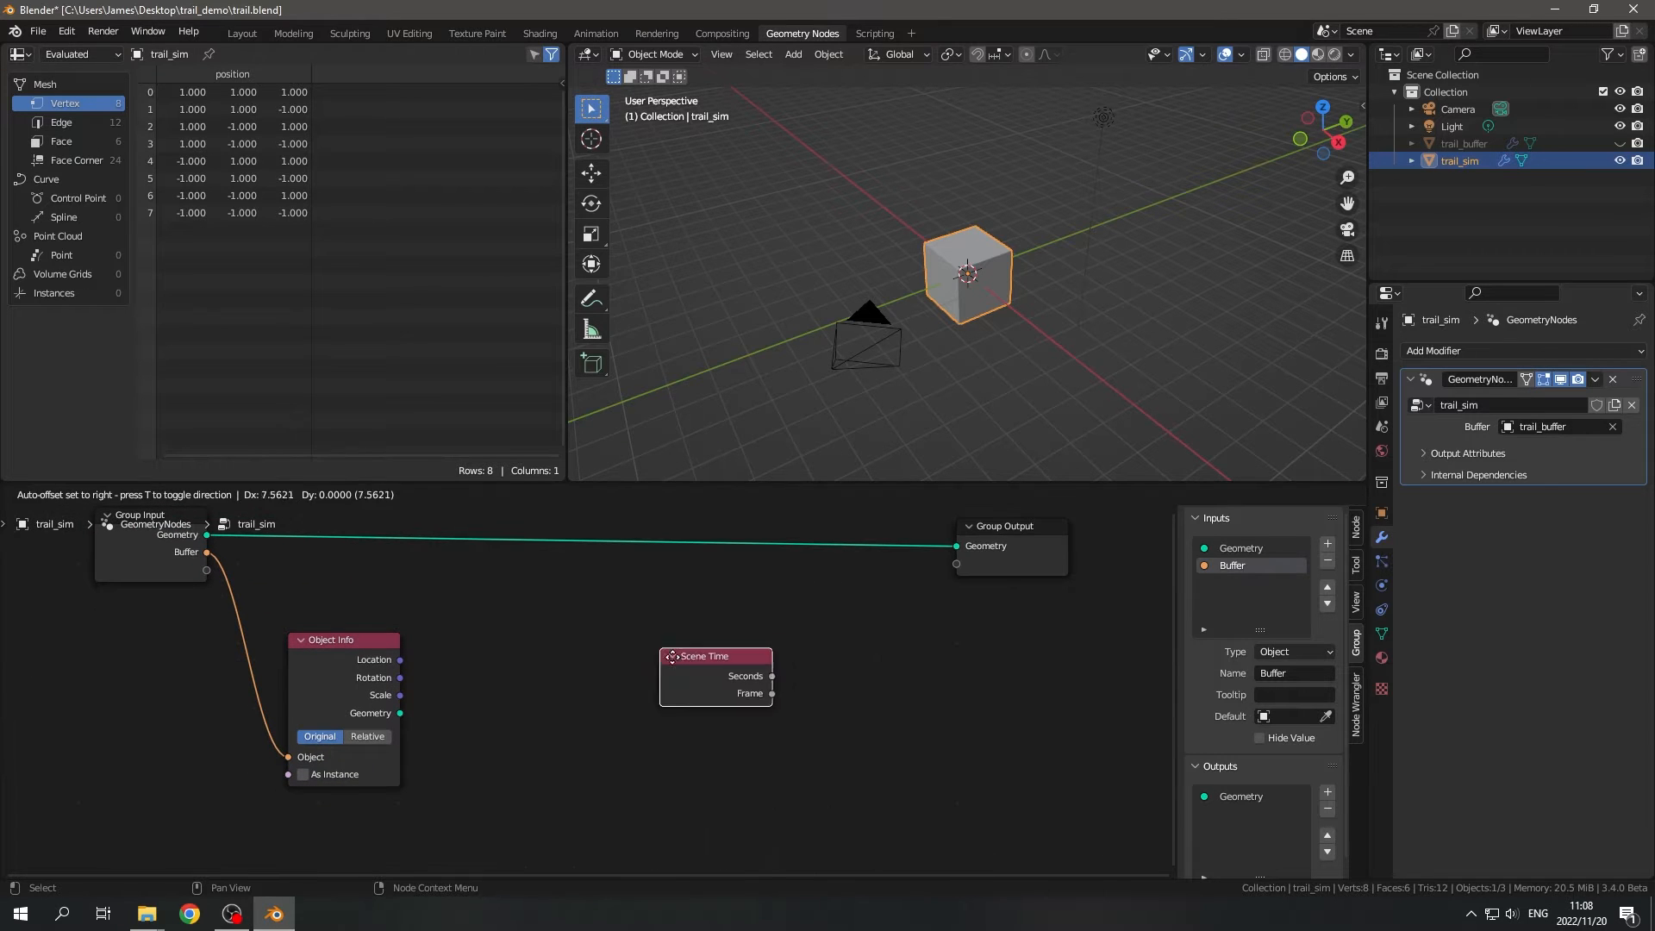
left_click(491, 734)
scroll(509, 721, "up", 1)
scroll(543, 772, "up", 1)
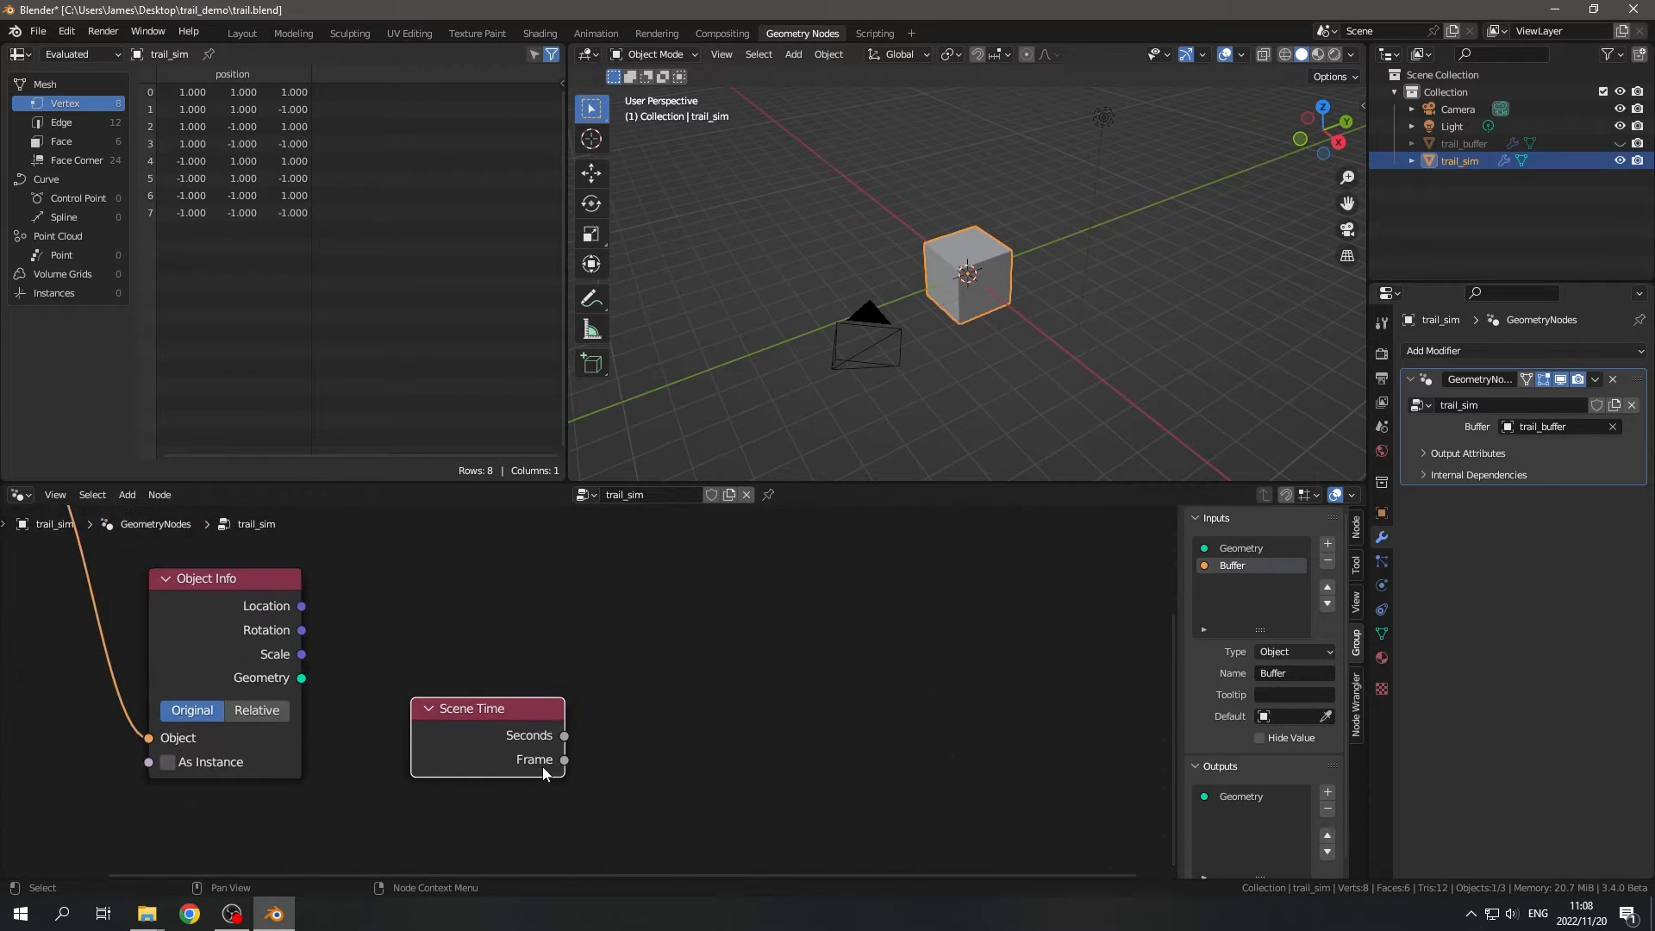
middle_click_drag(590, 772, 583, 716)
- Link Scene Time's Frame output to a new Float Equal comparison node with B set to 1
left_click_drag(560, 705, 716, 742)
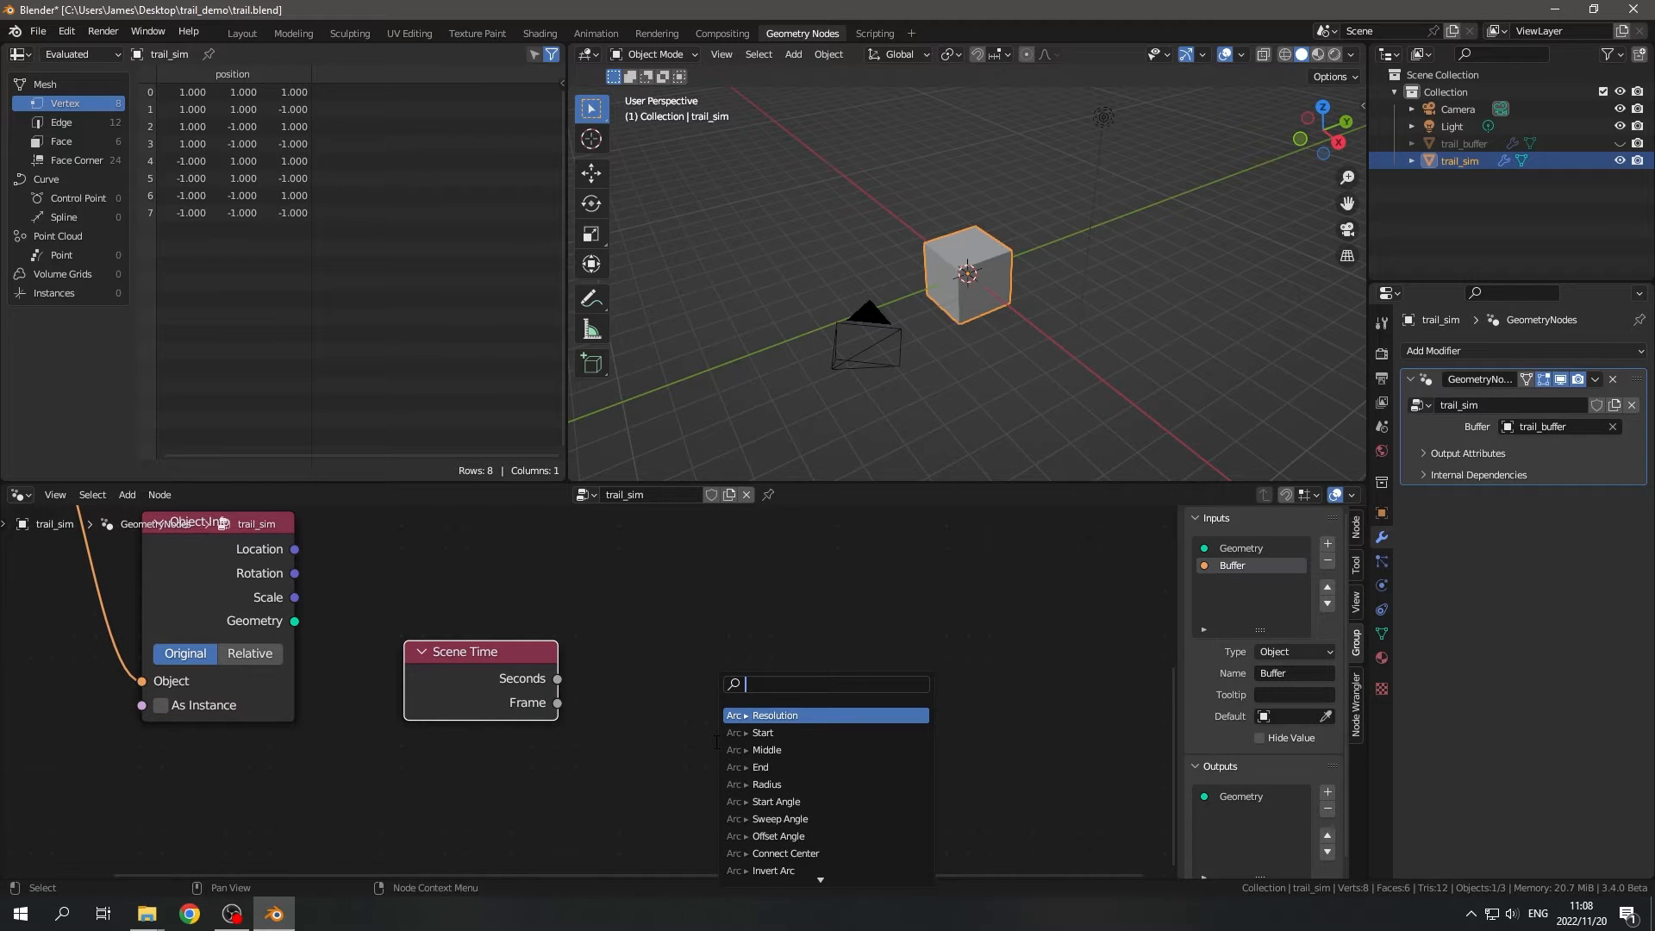
type("equal")
key("Return")
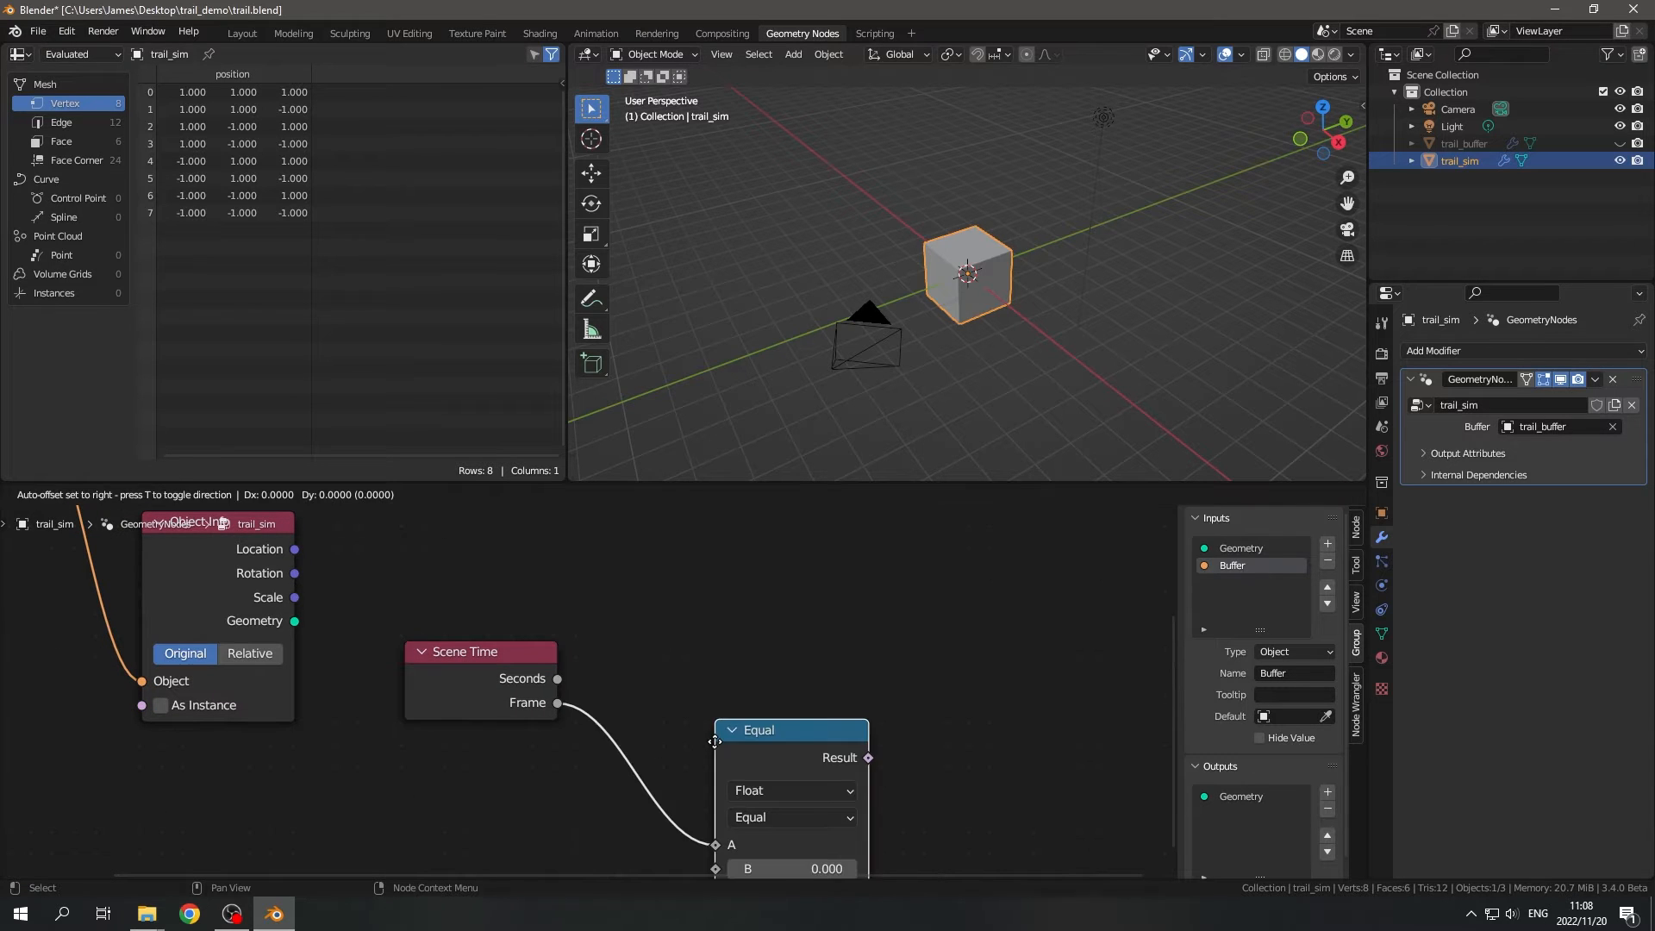
left_click(714, 629)
left_click(793, 756)
type("1")
key("Return")
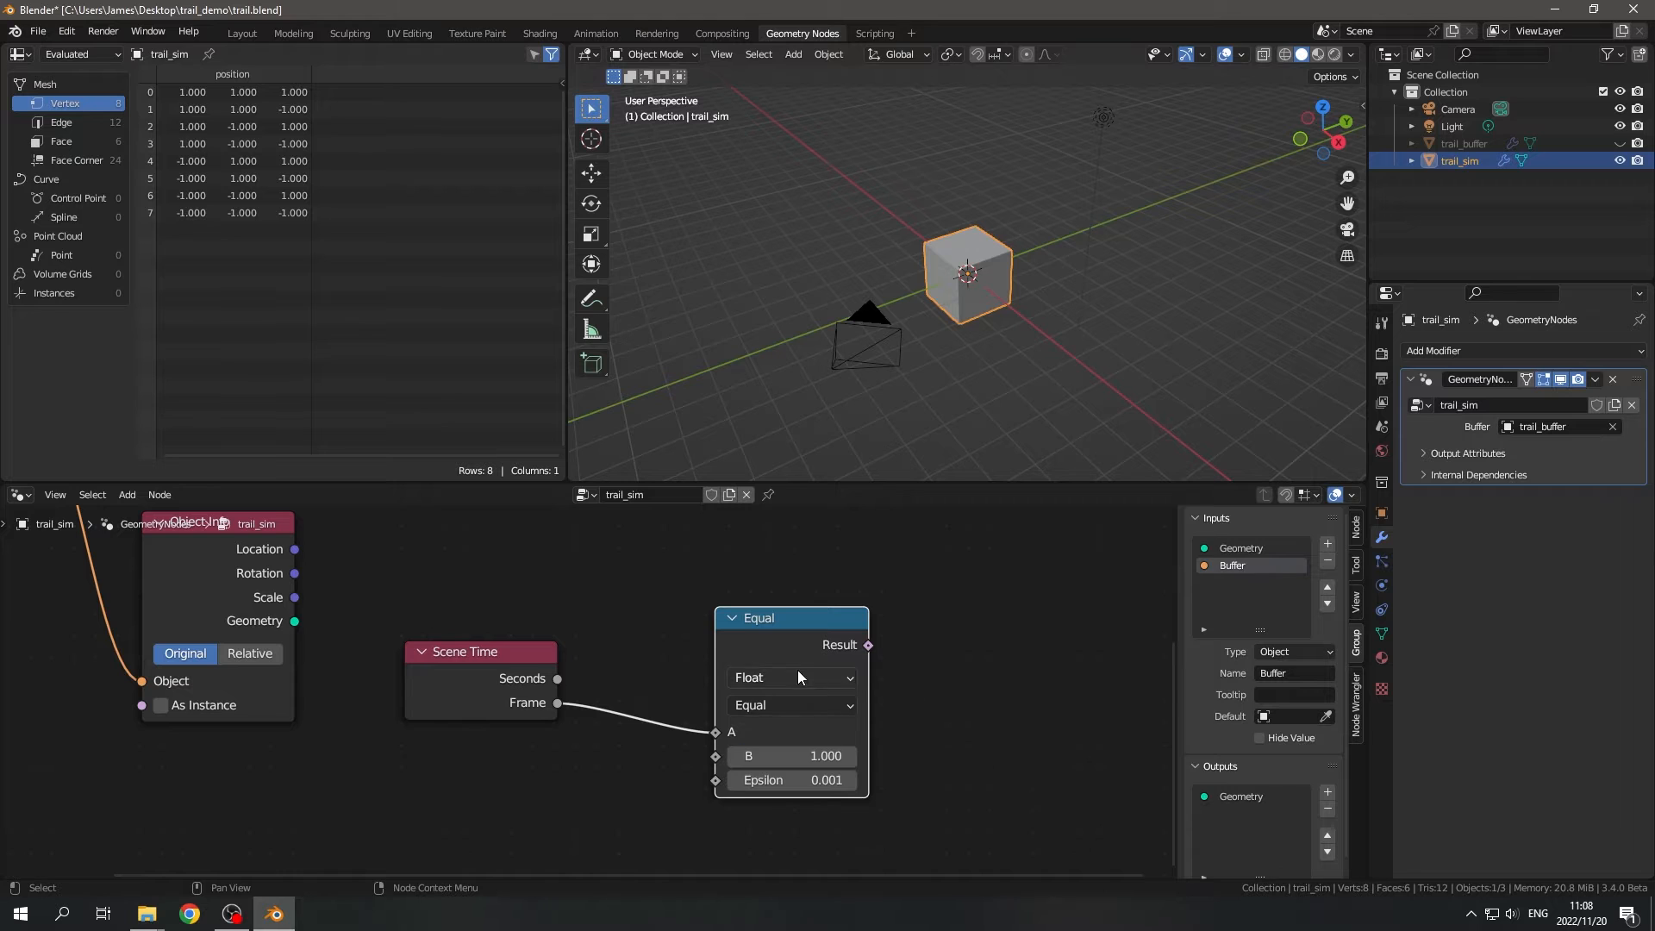
left_click(798, 677)
- Link the Equal node's Result to the Switch input of a new Geometry Switch node
left_click_drag(841, 647, 976, 639)
type("switch")
key("Return")
key("Escape")
type("swiut")
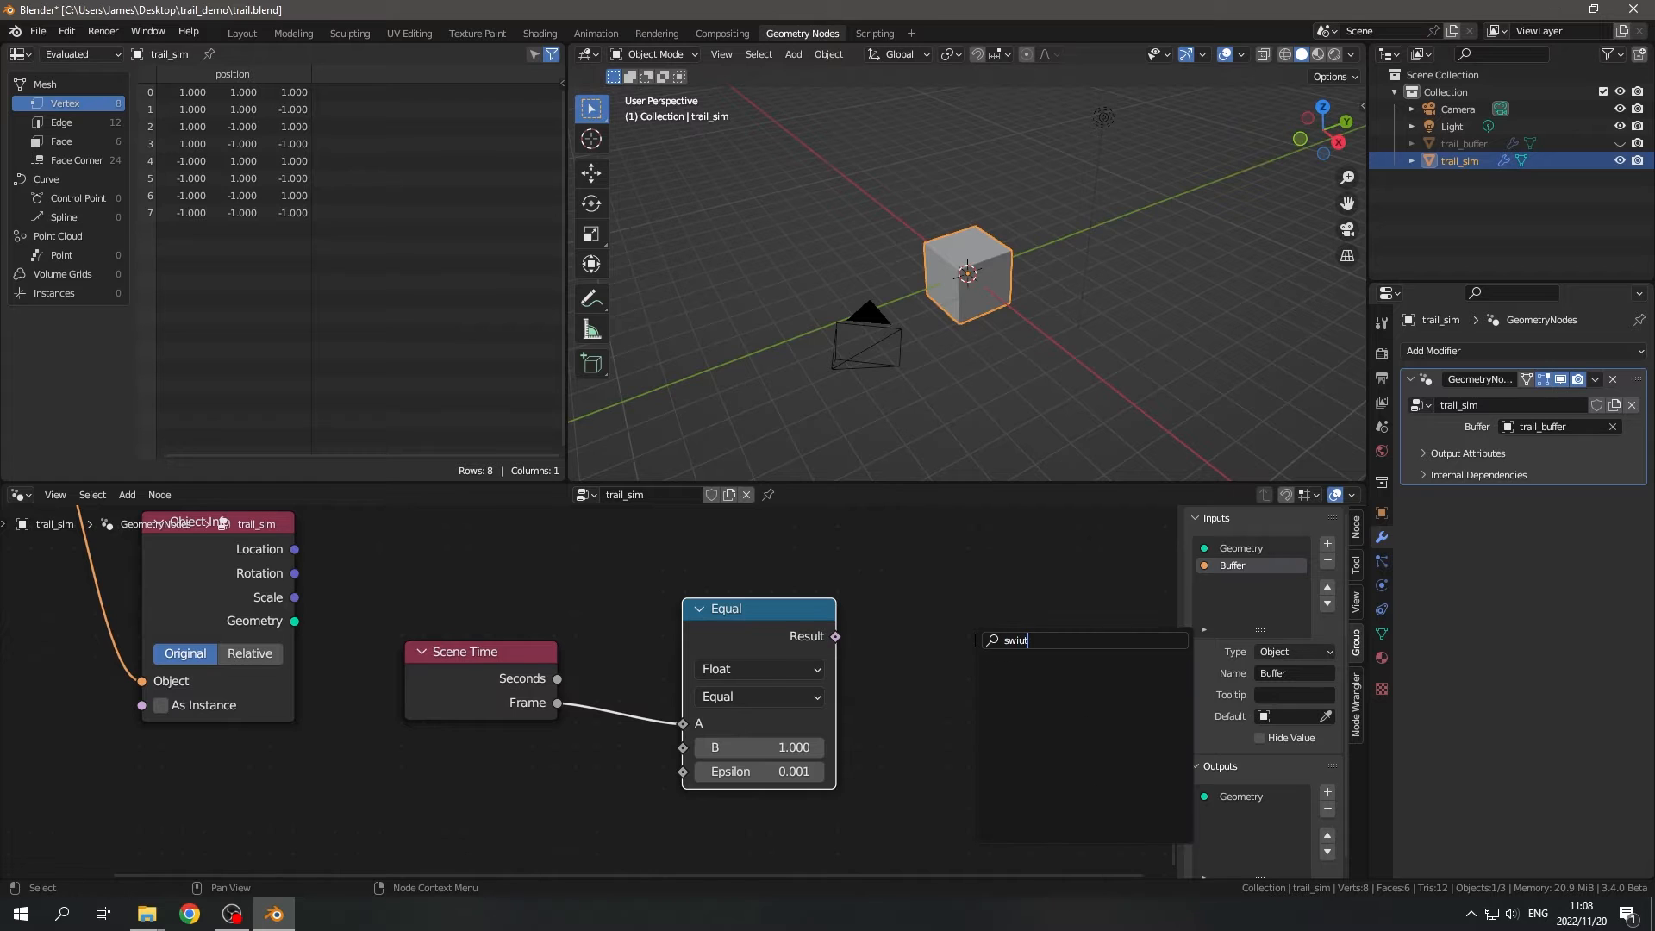
key("BackSpace")
key("BackSpace")
key("BackSpace")
type("it")
key("Down")
key("Down")
key("Return")
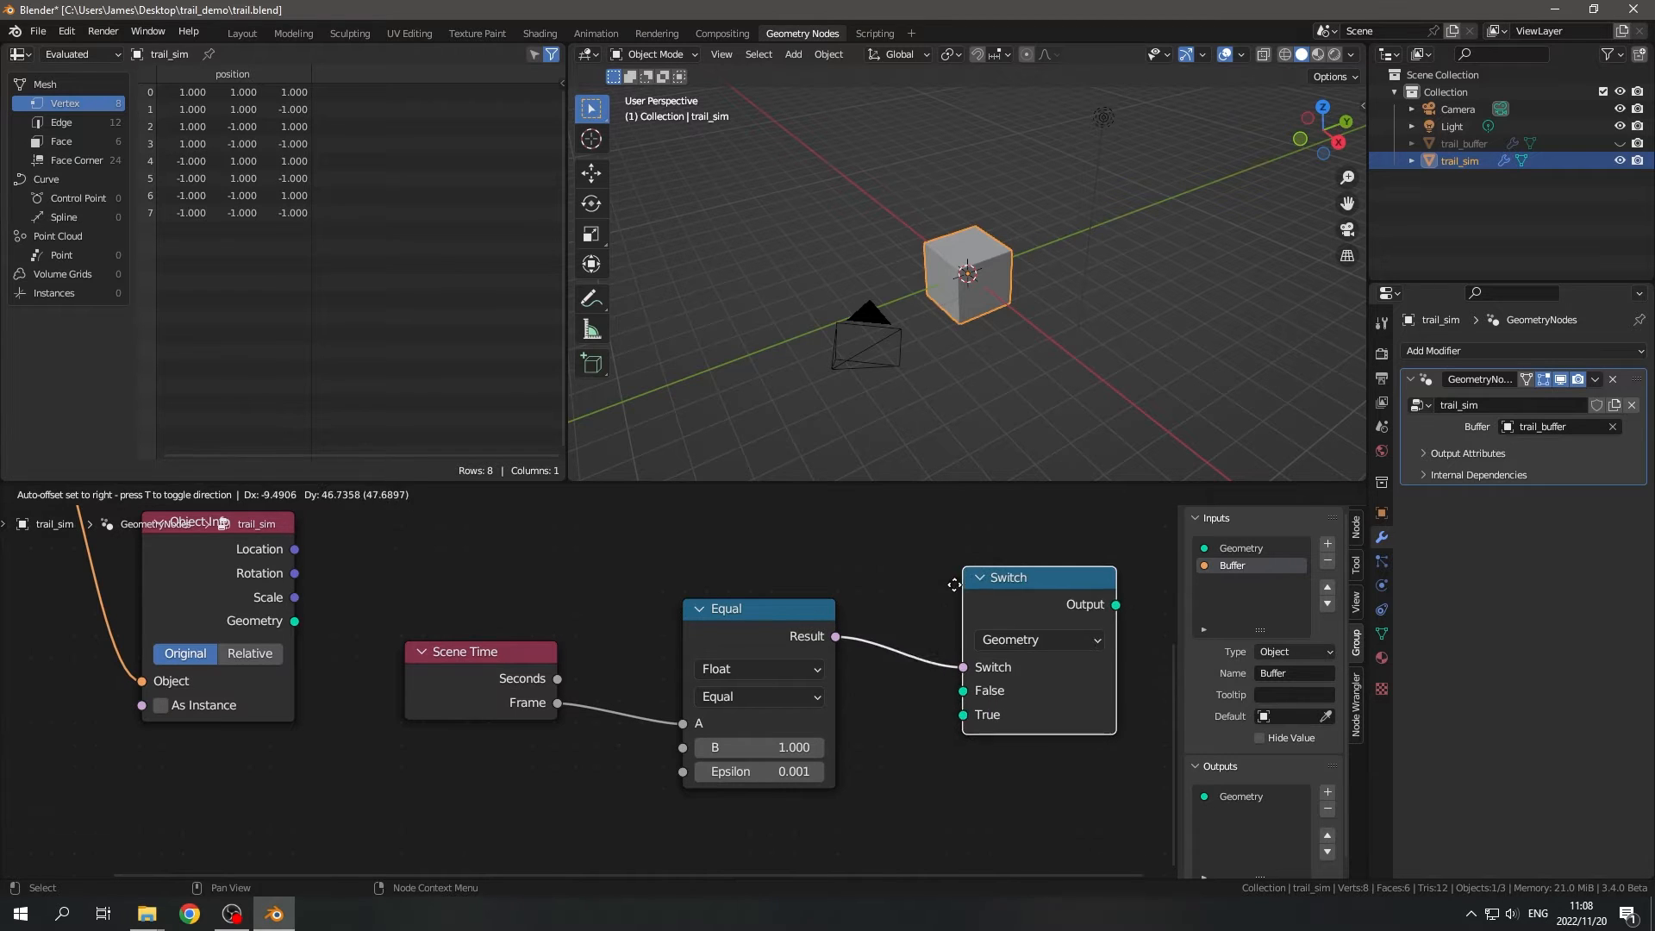
left_click(954, 585)
scroll(954, 603, "down", 3)
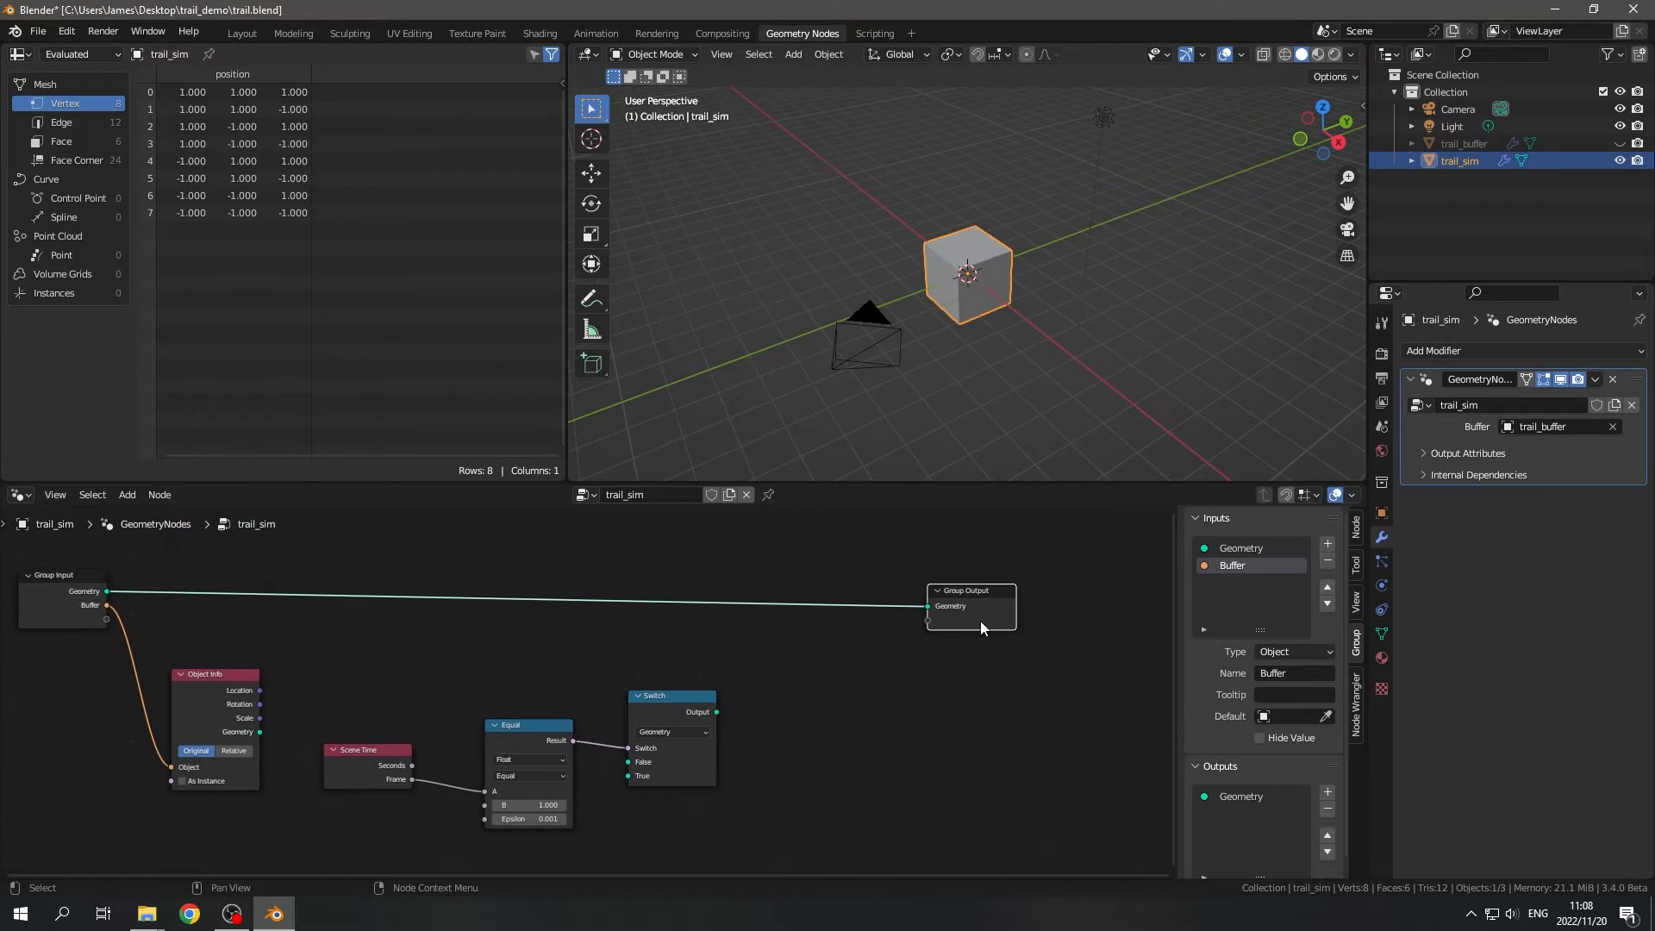
- Link the Switch node's Output to the Group Output's Geometry and move the Switch closer to it
left_click_drag(715, 711, 926, 607)
scroll(614, 709, "down", 2)
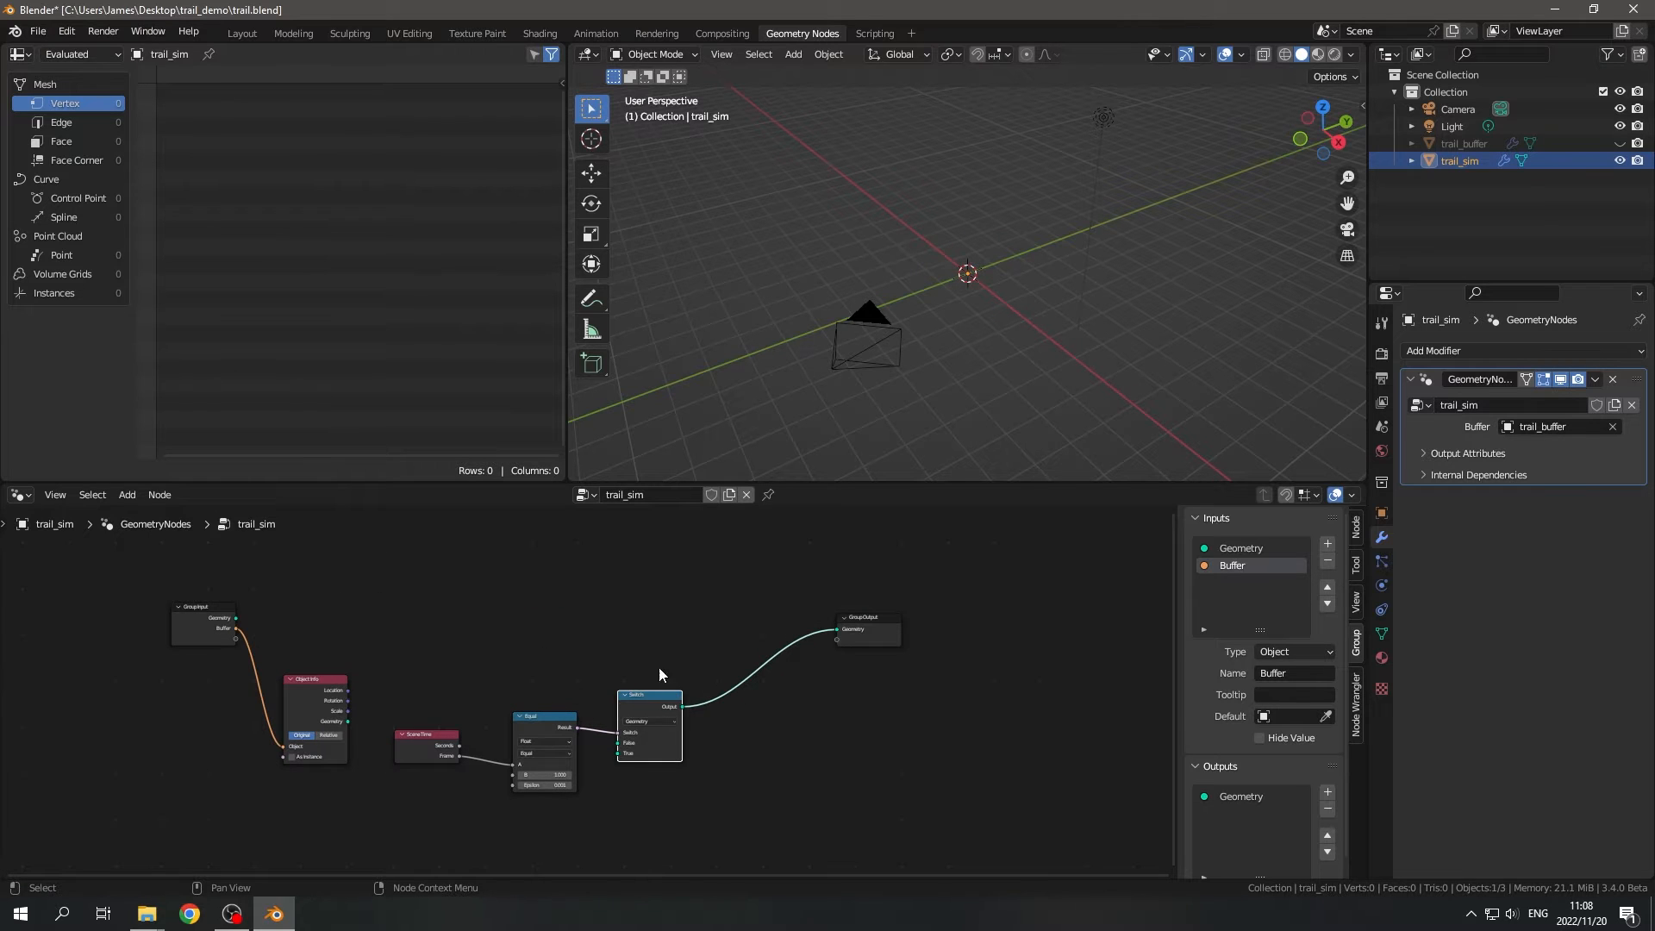
key("g")
left_click(776, 668)
- Move the Scene Time and Equal nodes above the main node row, then reposition the Switch node nearer Group Output
left_click_drag(383, 653, 603, 734)
scroll(605, 729, "down", 2)
middle_click_drag(606, 729, 612, 869)
key("g")
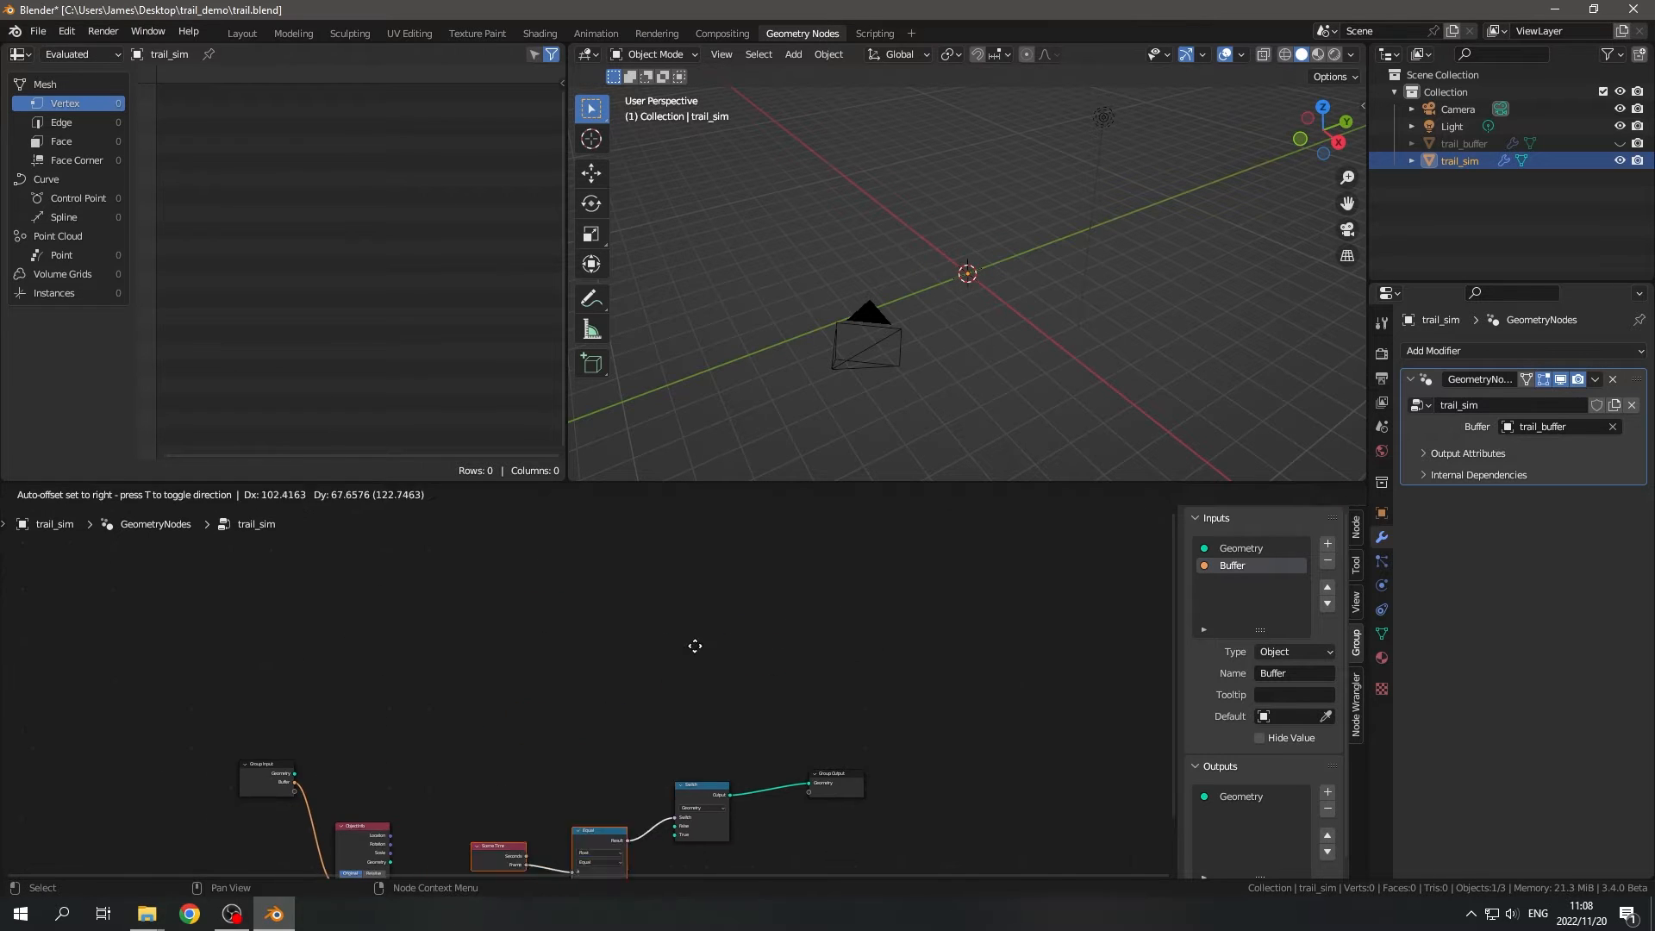
left_click(622, 572)
middle_click_drag(732, 768, 757, 677)
left_click_drag(713, 638, 772, 747)
key("g")
left_click(786, 721)
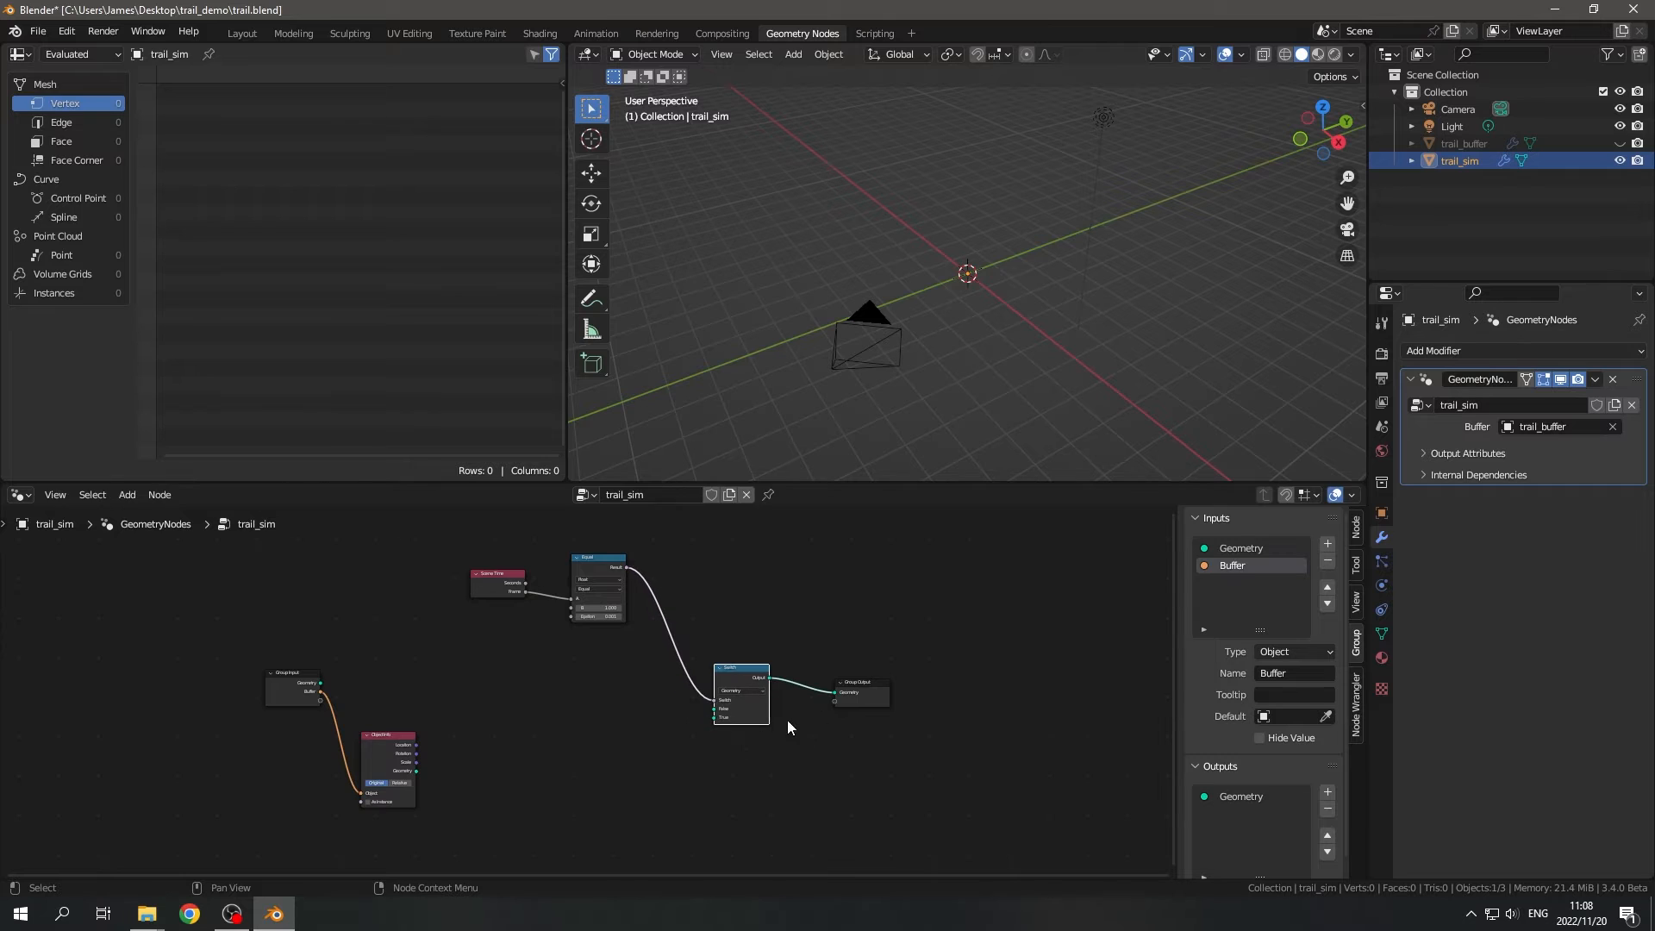
- Place Group Input level with Object Info, then move both nodes farther away from the Switch
middle_click_drag(525, 755, 684, 634)
scroll(626, 631, "up", 1)
left_click(455, 559)
key("g")
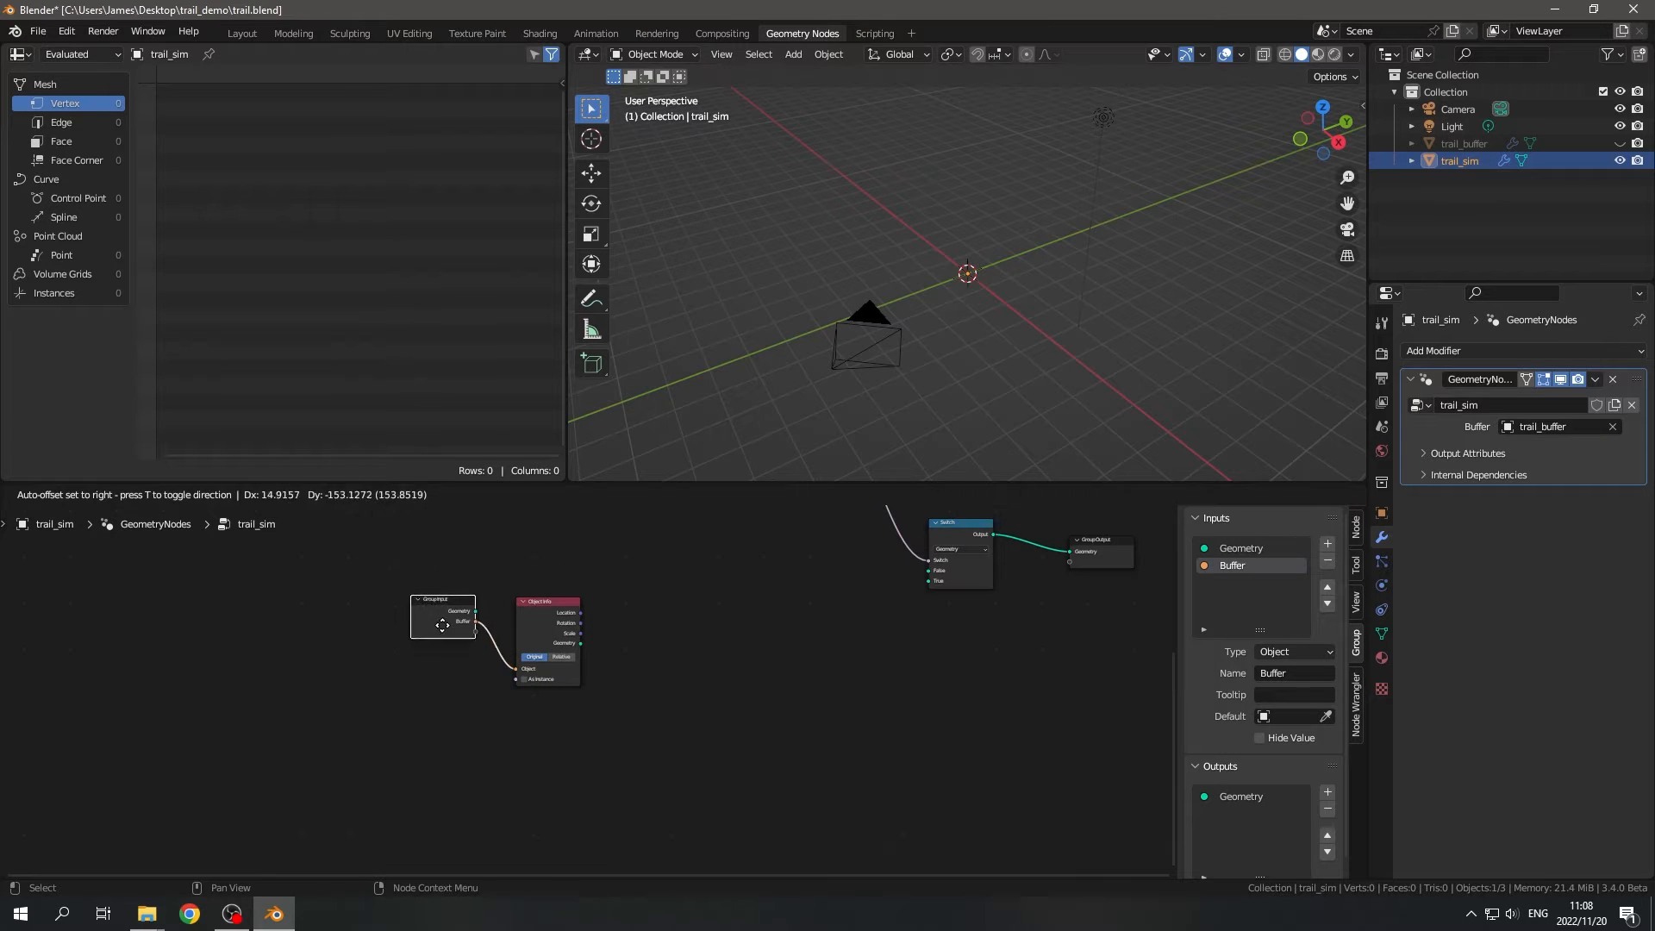
left_click(448, 646)
left_click_drag(404, 608, 599, 700)
key("g")
left_click(506, 643)
- Add a Volume Cube node in the empty space below the main node row
middle_click_drag(776, 658, 717, 745)
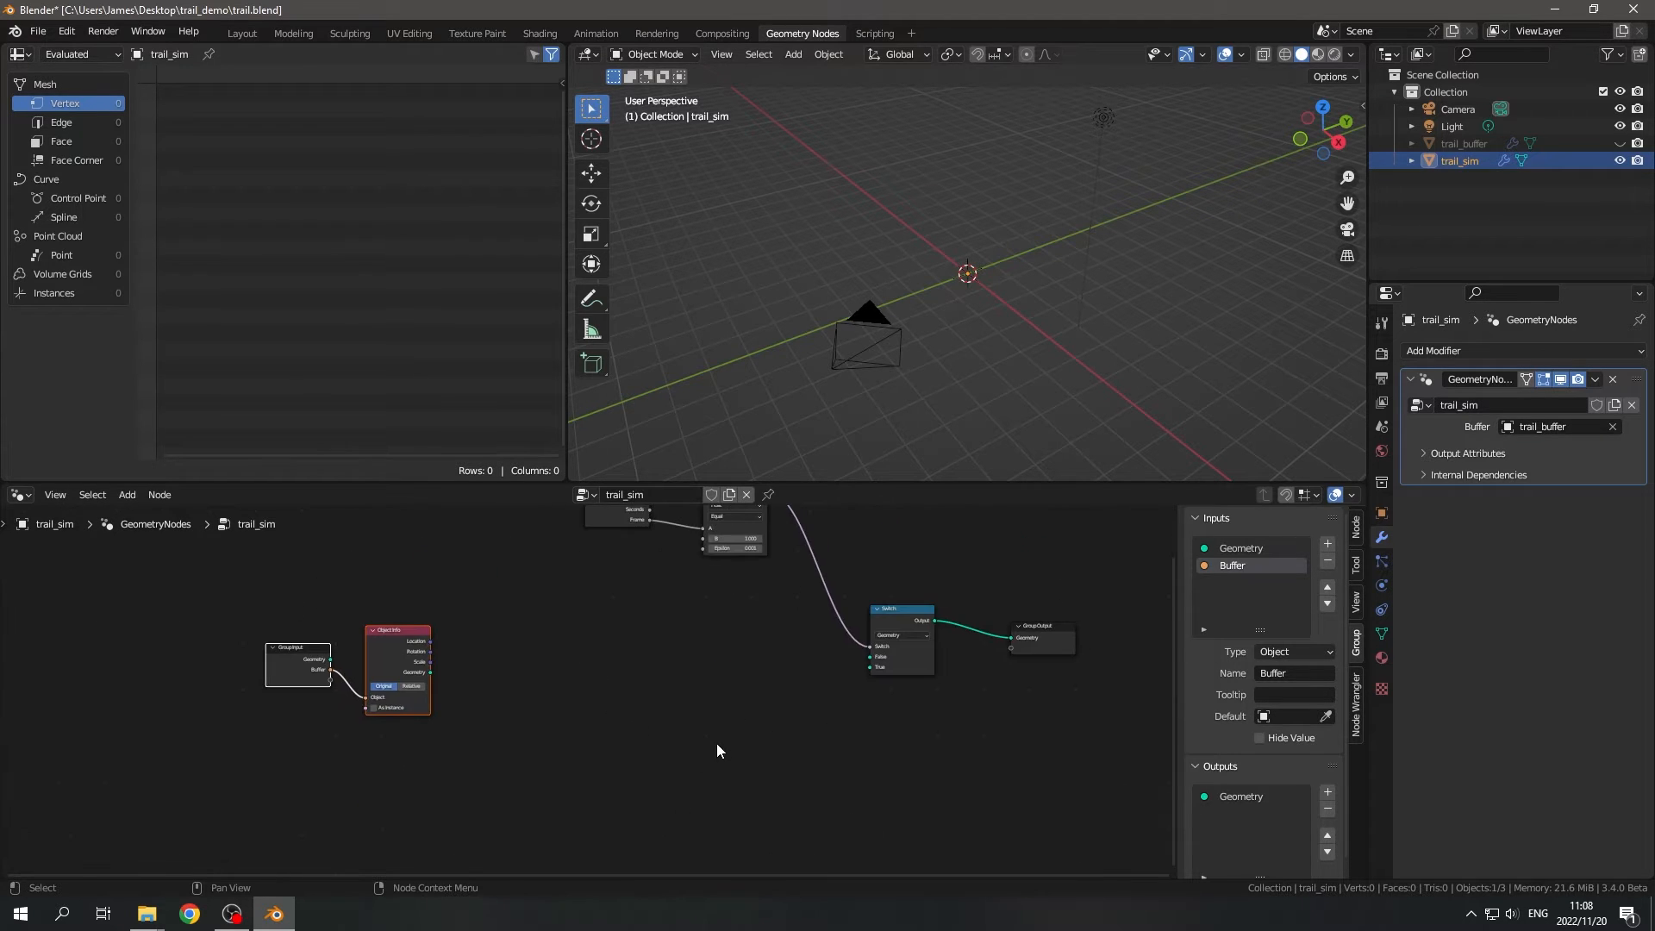
scroll(718, 750, "up", 1)
middle_click_drag(991, 370, 948, 420)
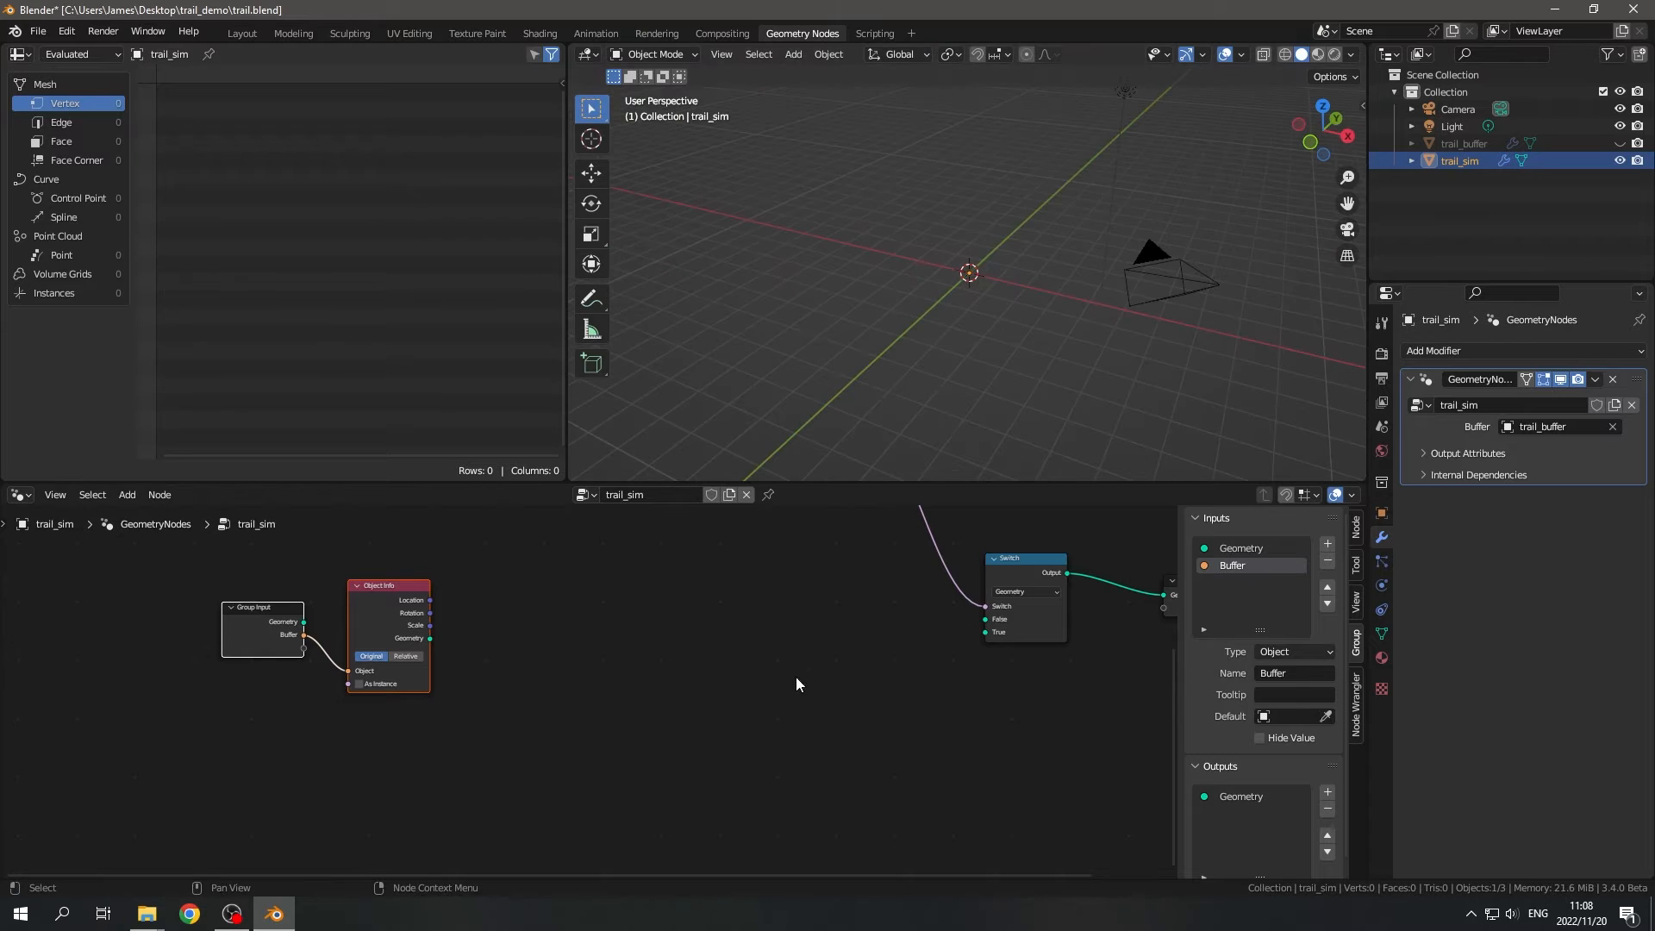
middle_click_drag(701, 749, 741, 723)
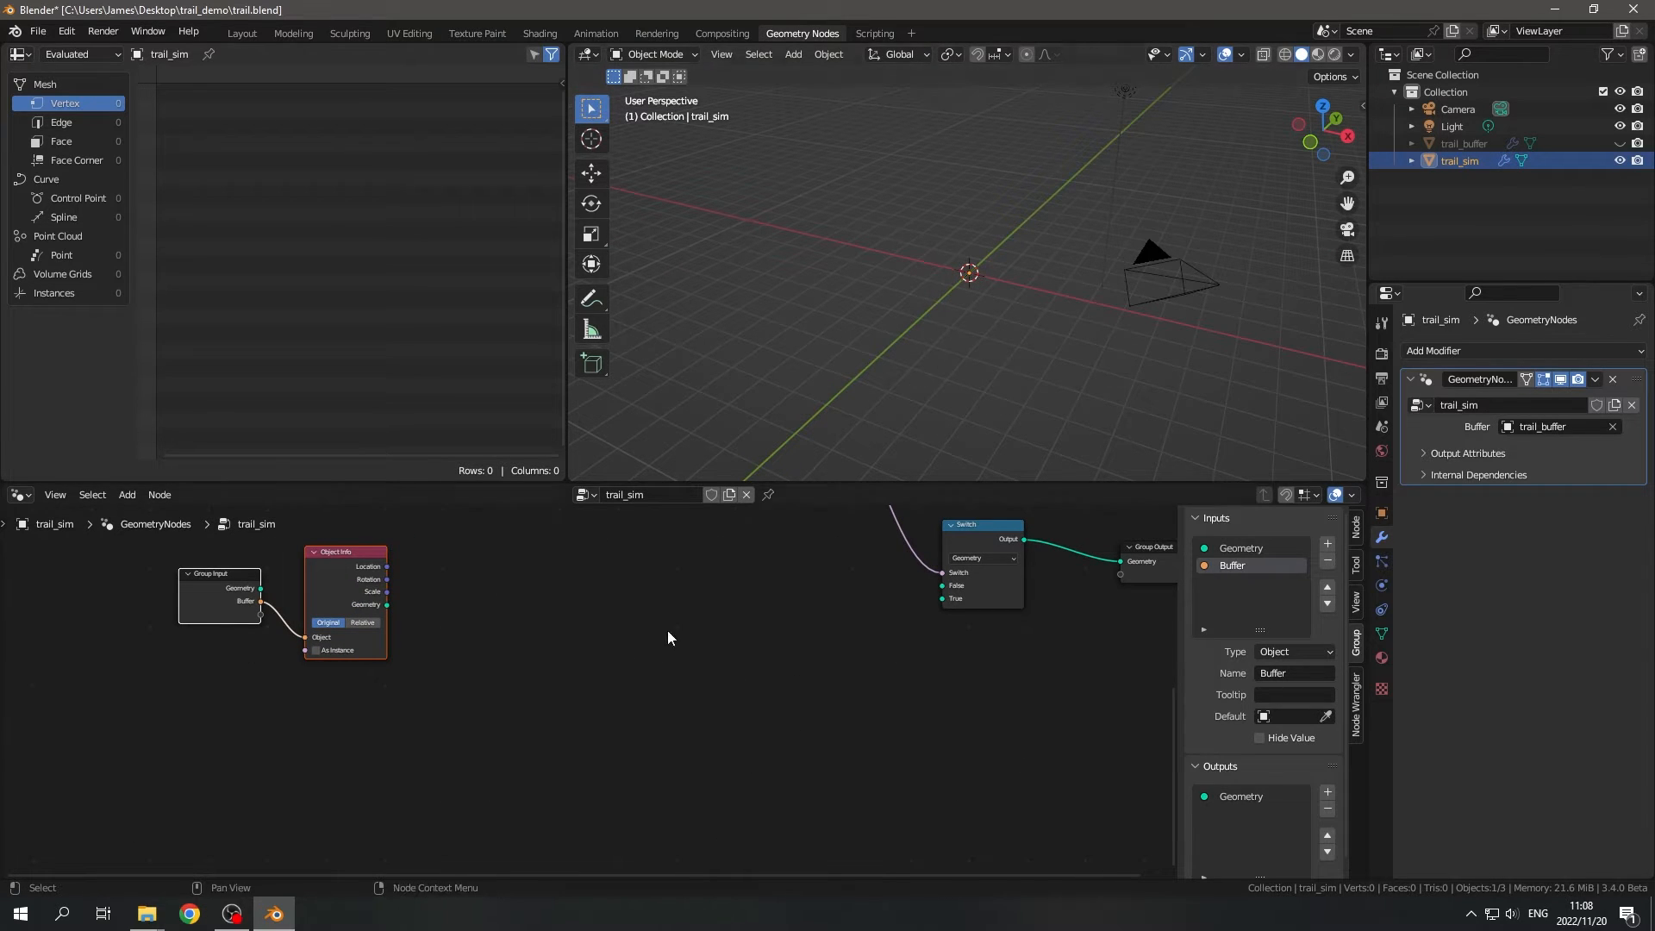
middle_click_drag(625, 706, 607, 651)
key("shift+a")
type("volu")
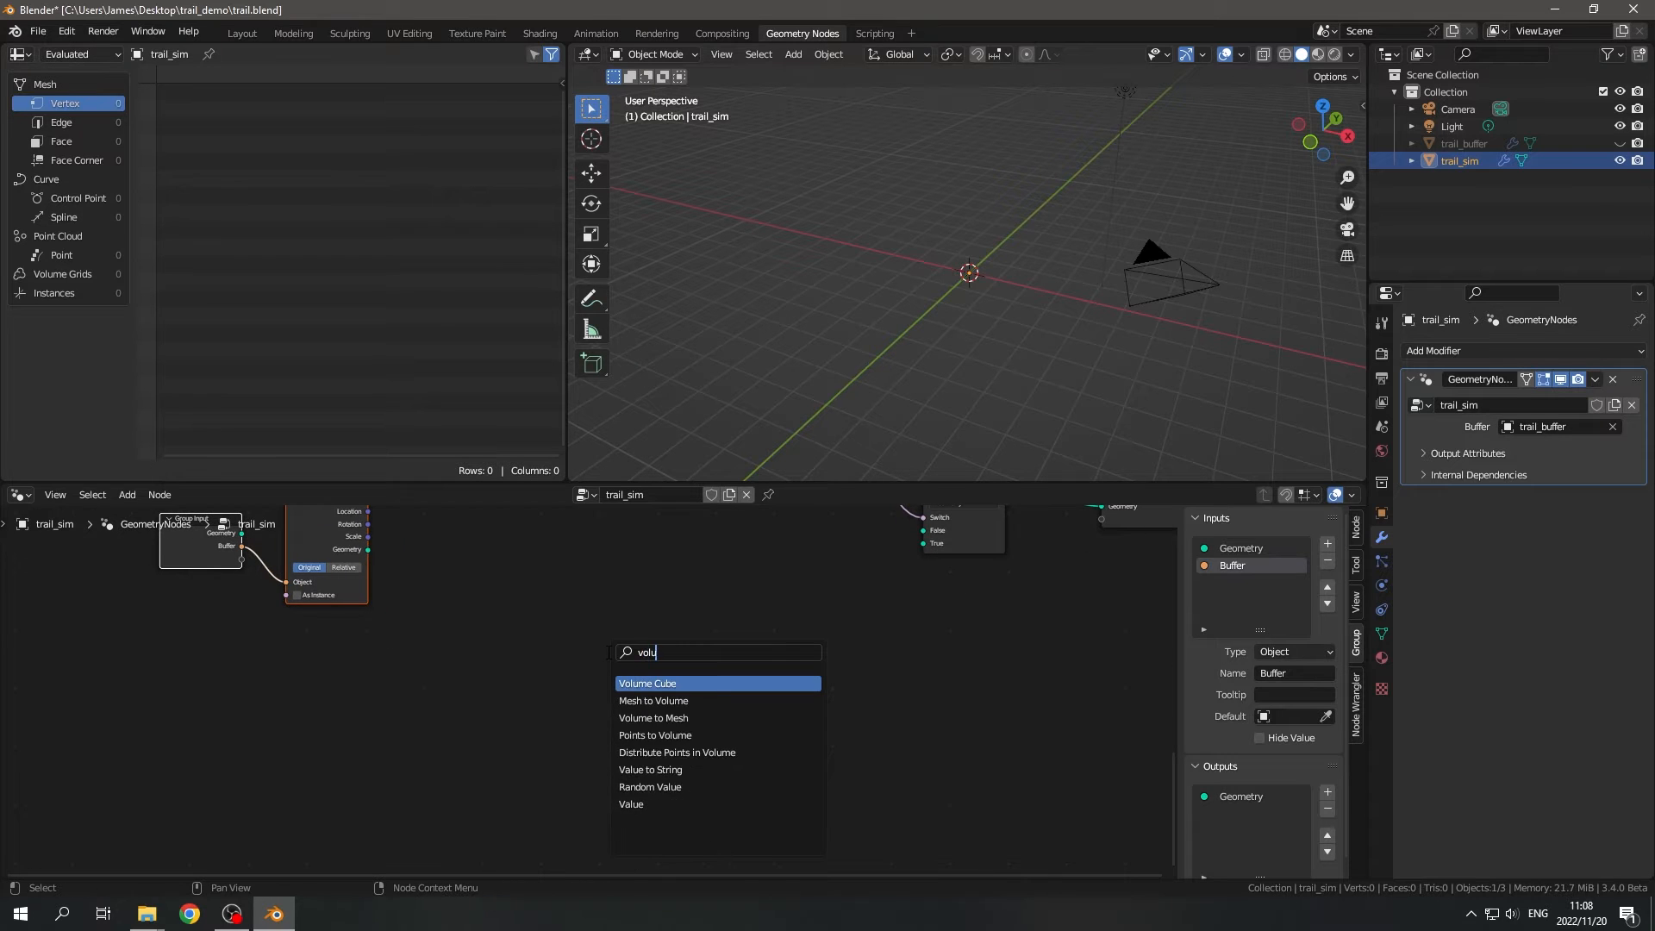
key("Return")
left_click(655, 642)
scroll(665, 655, "up", 1)
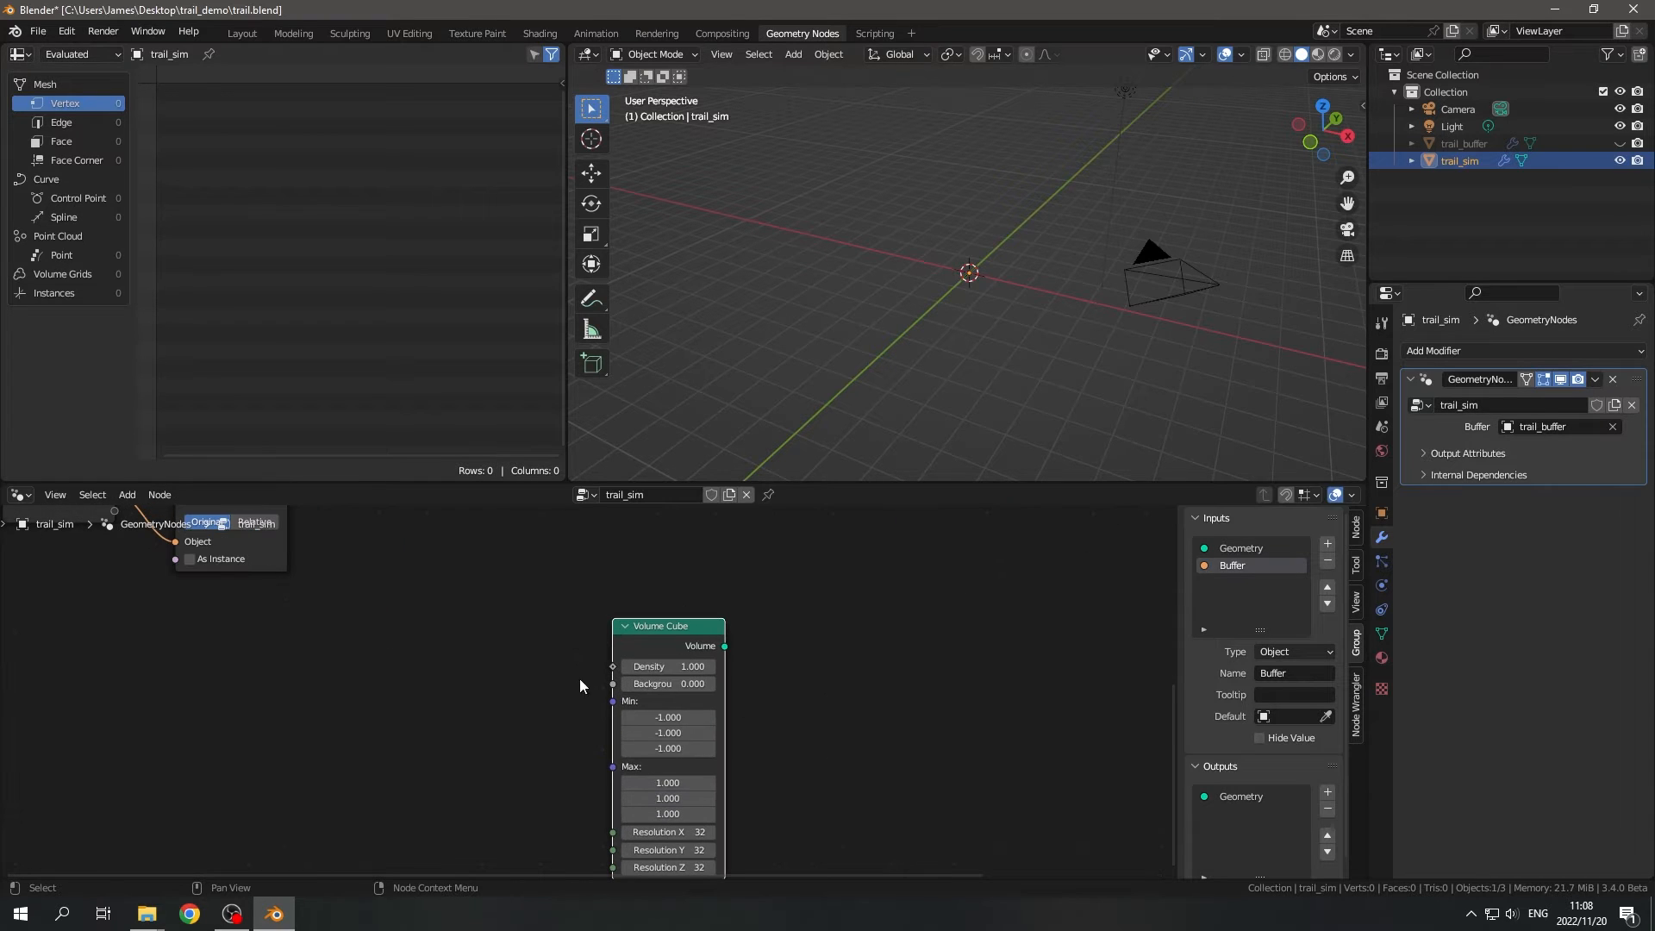
- Connect the Volume Cube's Volume output to a new Distribute Points in Volume node
middle_click_drag(579, 679, 401, 684)
scroll(401, 684, "up", 1)
left_click_drag(554, 651, 697, 672)
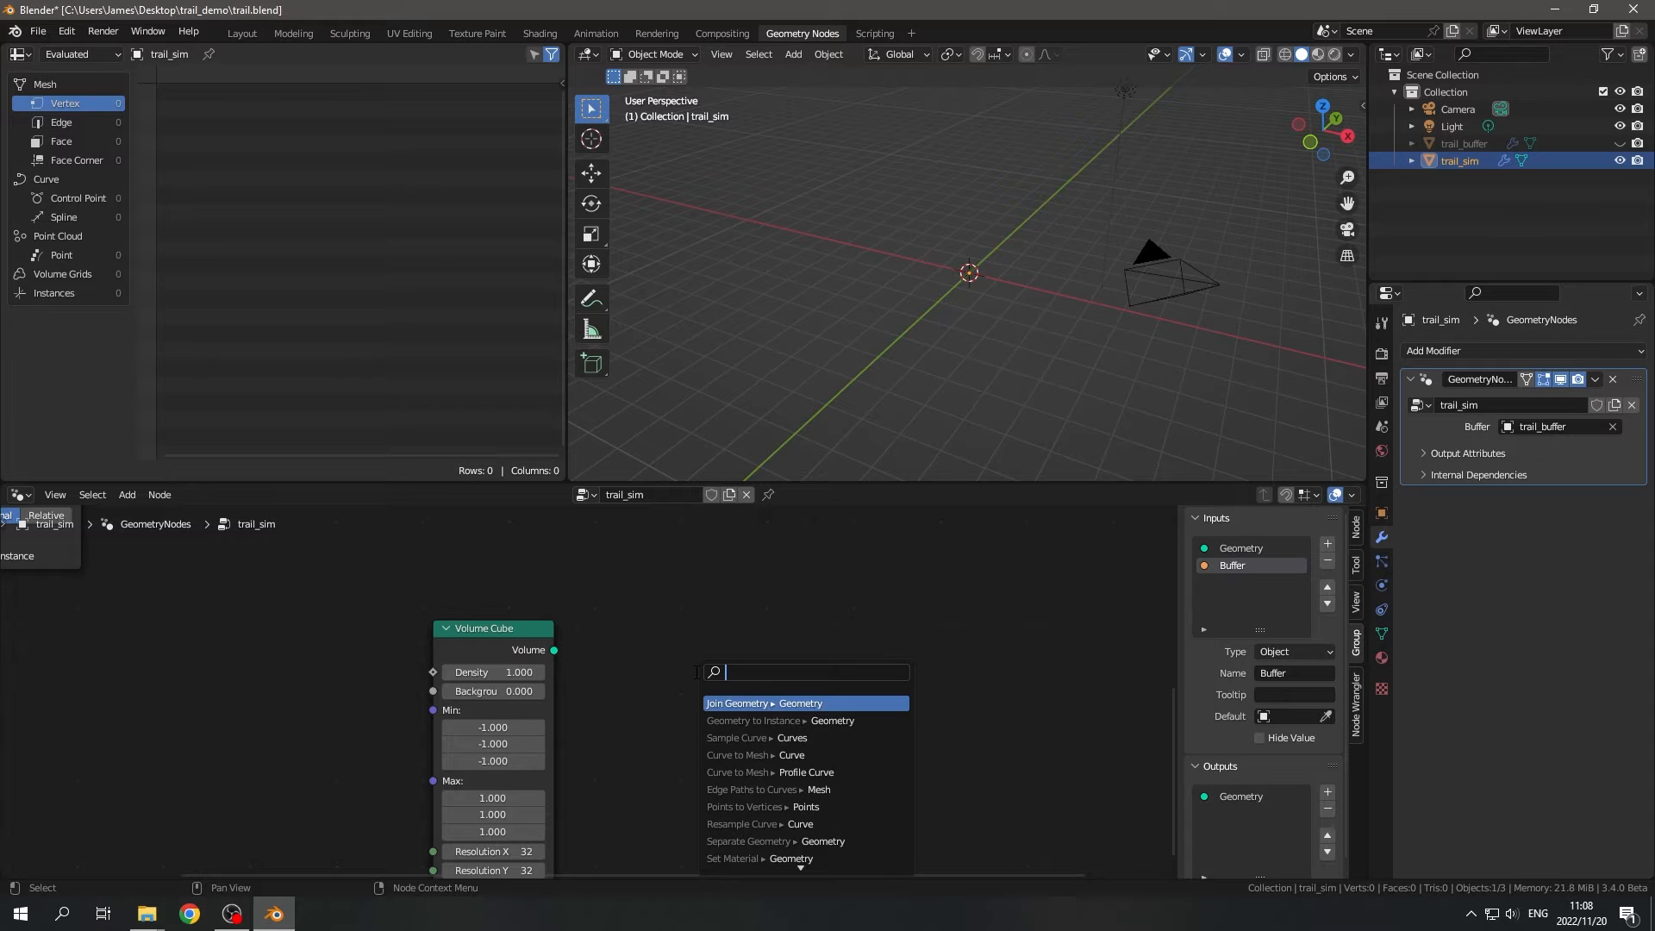
type("dis")
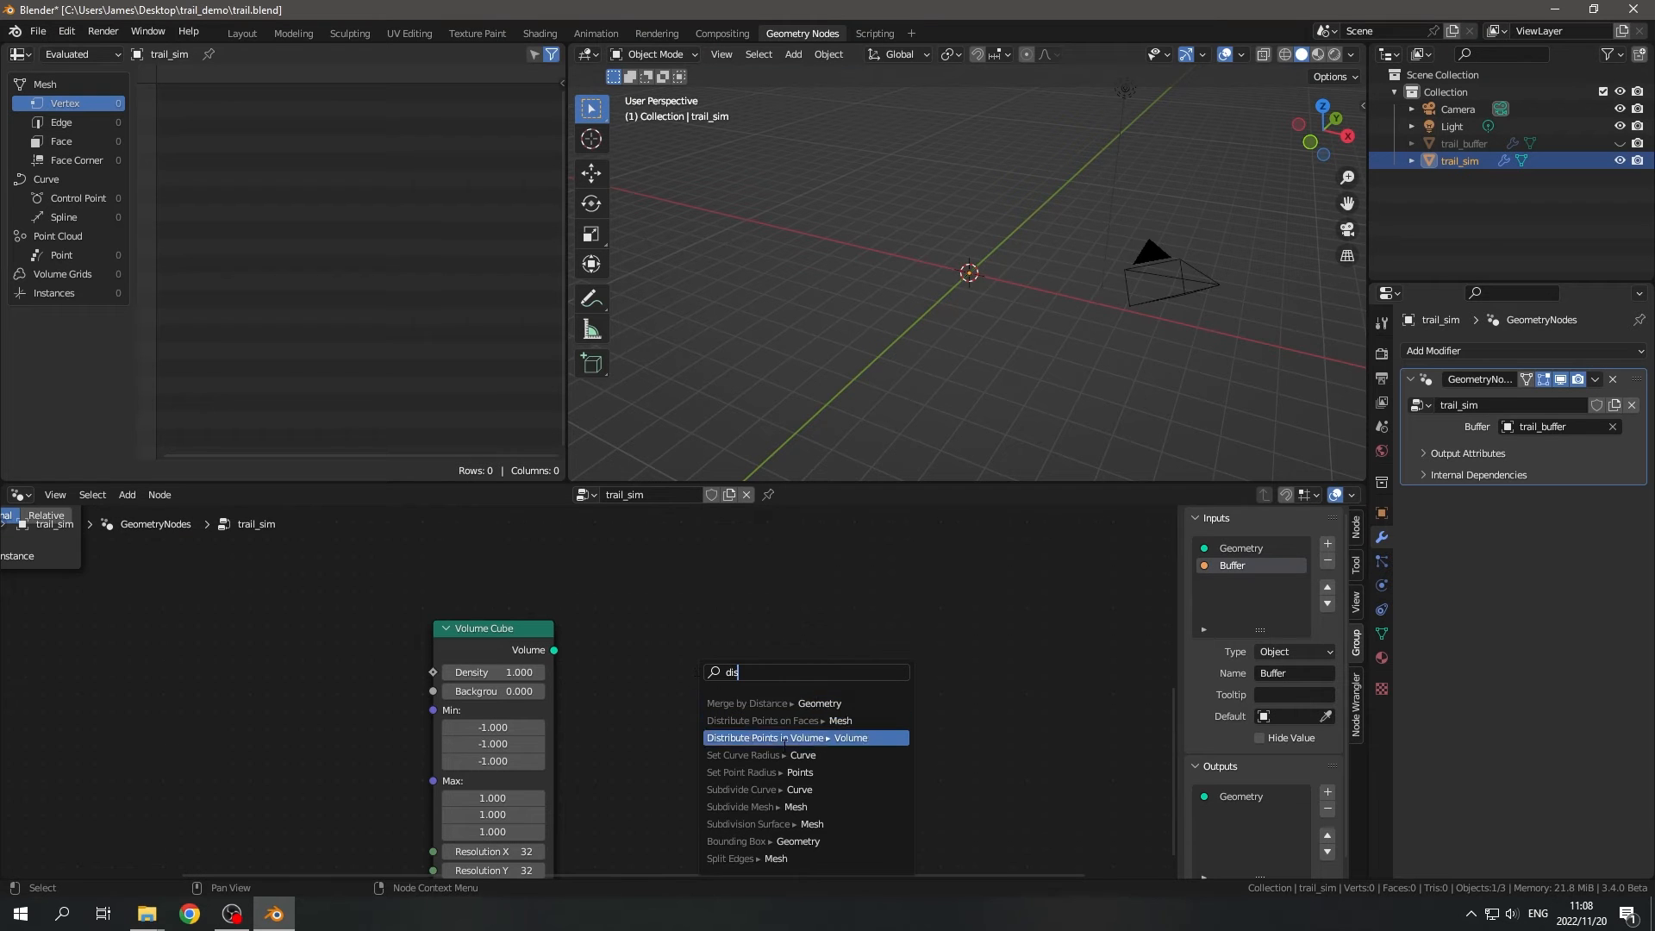
left_click(774, 739)
left_click(773, 691)
left_click_drag(753, 650, 701, 679)
middle_click_drag(628, 768, 684, 721)
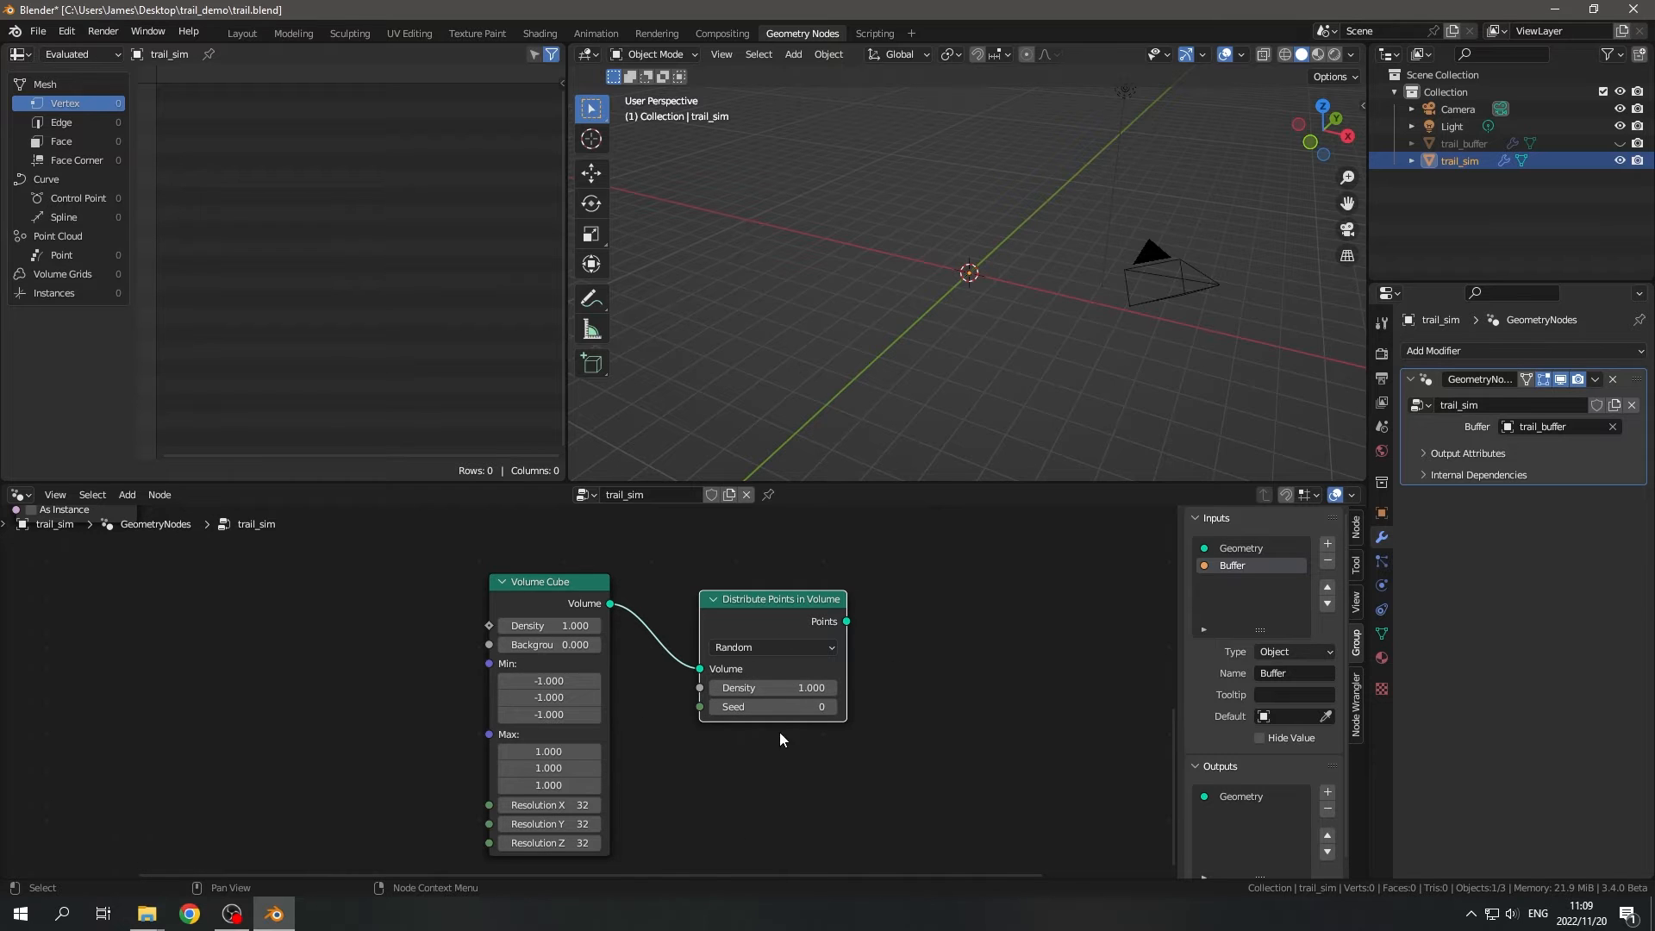
- Set all Volume Cube Min values to -3 and all Max values to 3
middle_click_drag(637, 717, 652, 703)
middle_click_drag(651, 203, 1000, 371)
left_click_drag(562, 700, 582, 660)
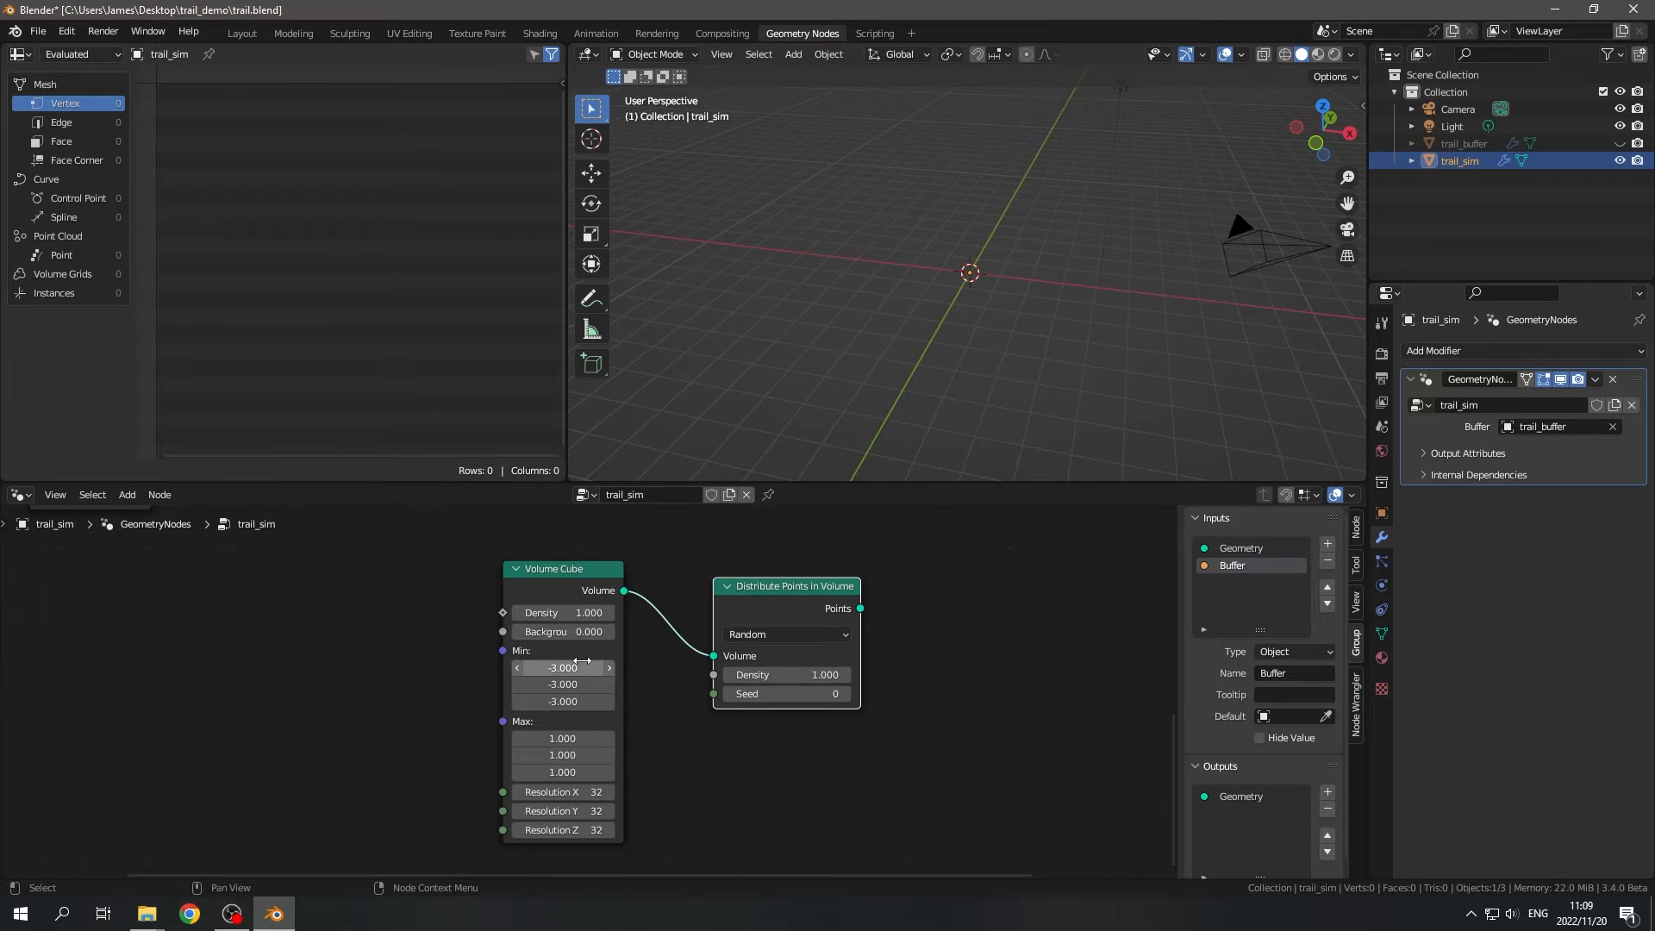
left_click_drag(562, 740, 564, 772)
type("3")
key("Return")
scroll(767, 734, "down", 3)
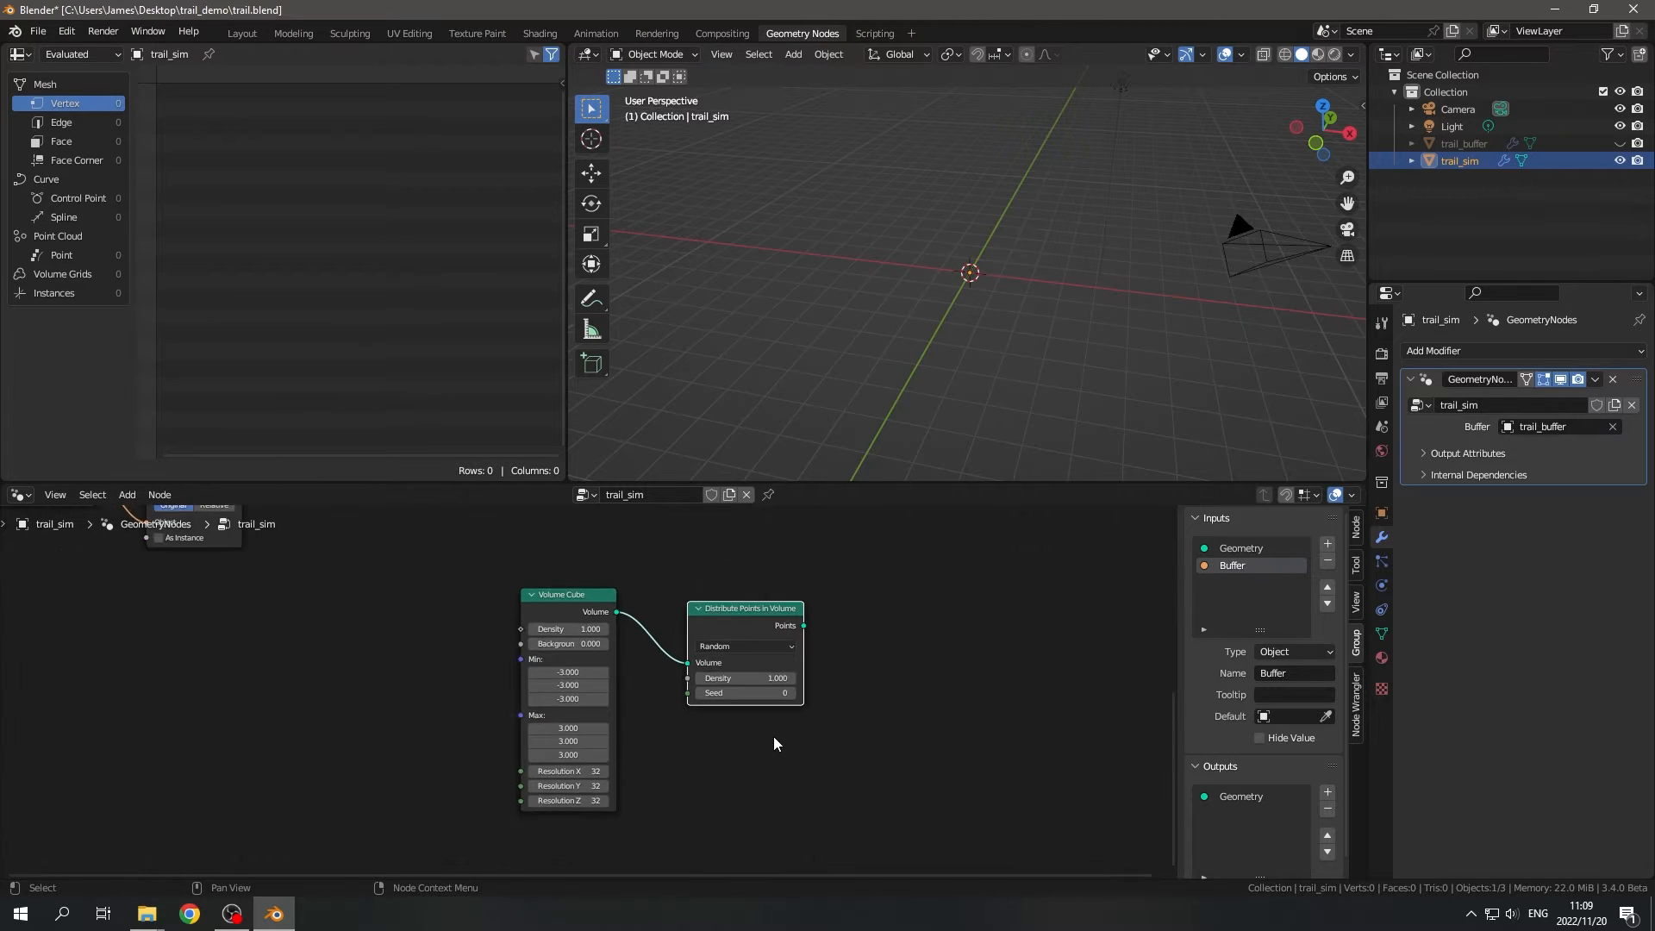
- Link the distributed Points to the Switch's True input and Object Info's Geometry to its False input
middle_click_drag(827, 714, 638, 753)
scroll(648, 732, "up", 4)
middle_click_drag(671, 685, 646, 823)
left_click_drag(573, 785, 694, 584)
key("Home")
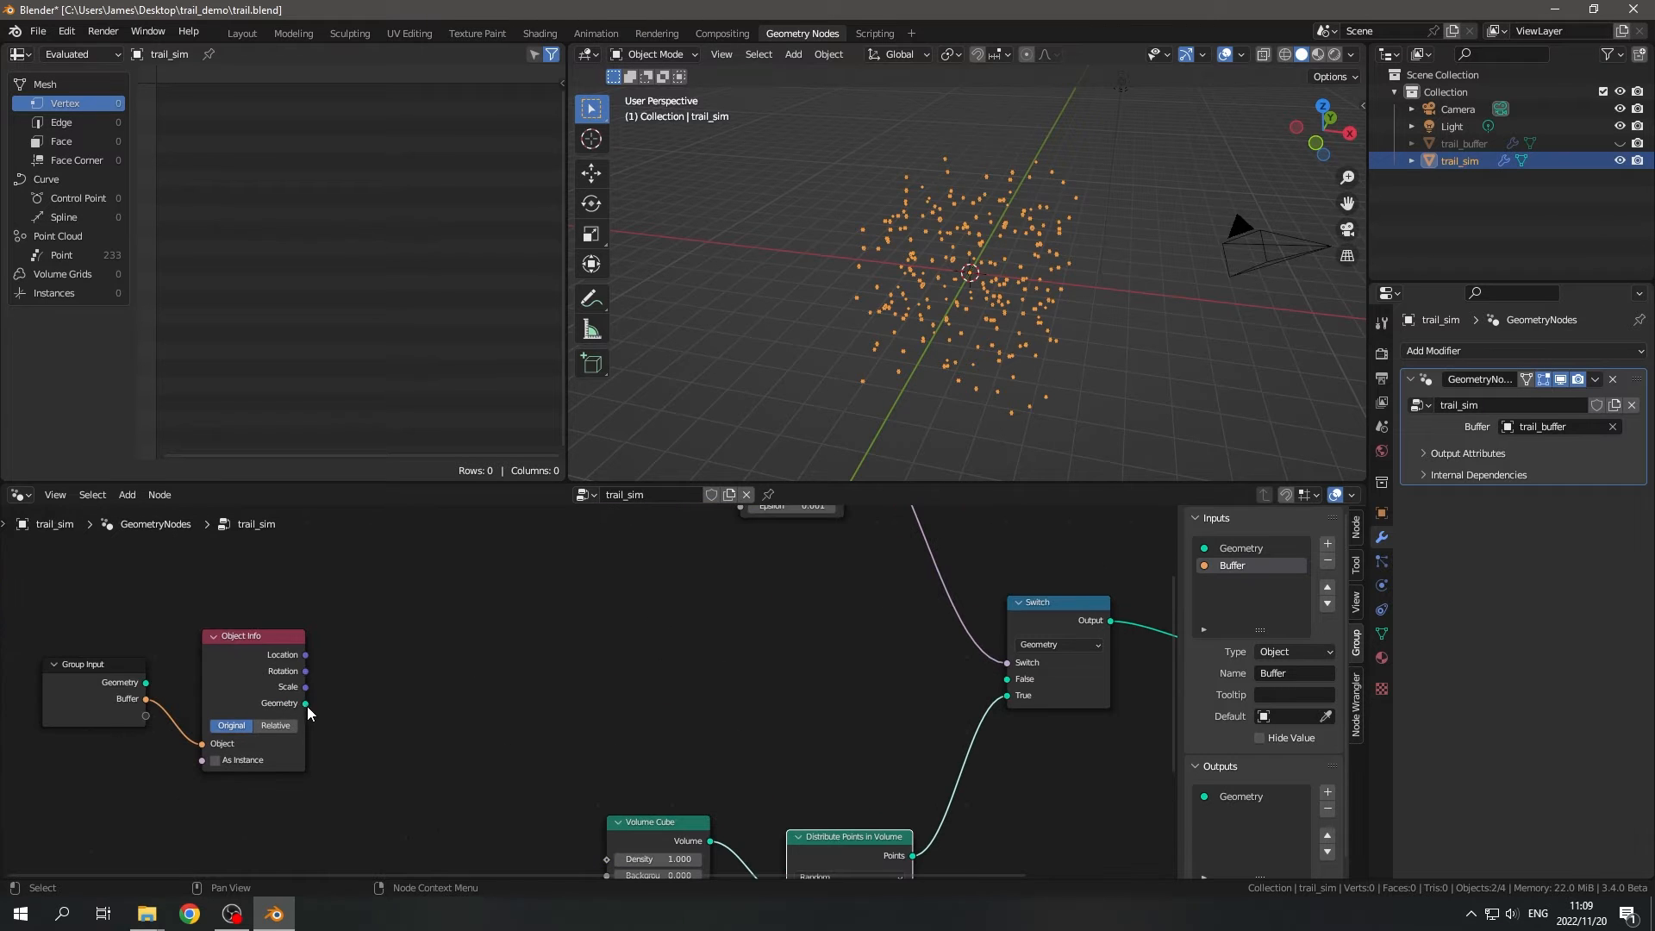
left_click_drag(305, 702, 1007, 678)
key("Home")
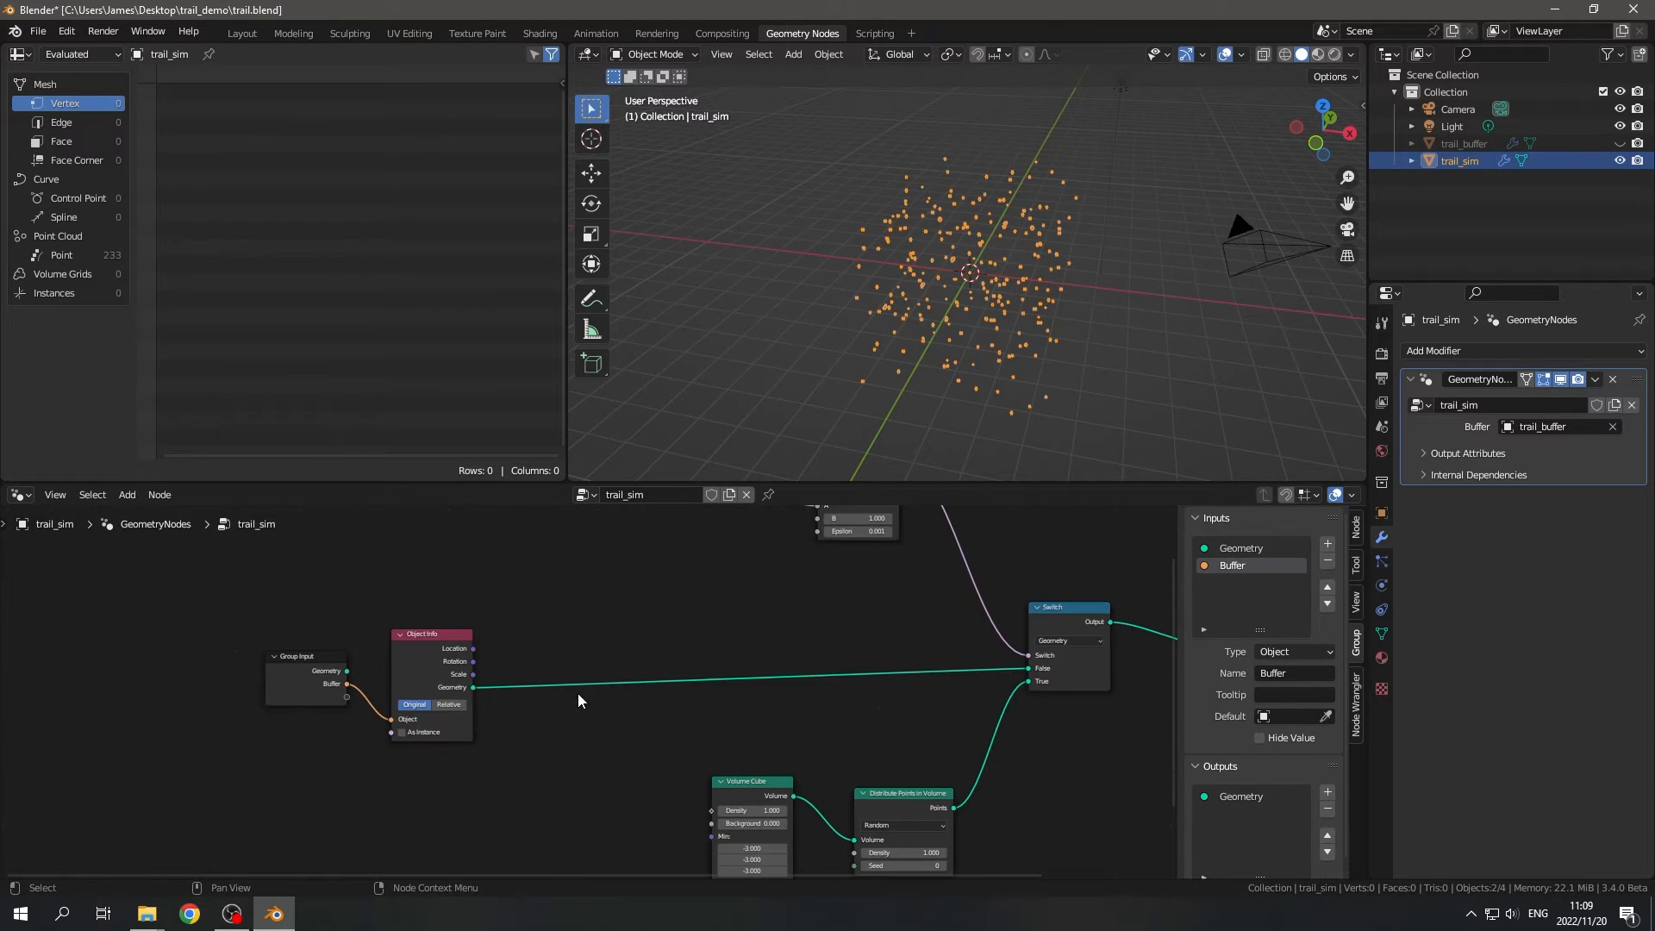
- Examine the complete trail_sim node network and the scattered points in the 3D viewport
scroll(512, 751, "down", 4)
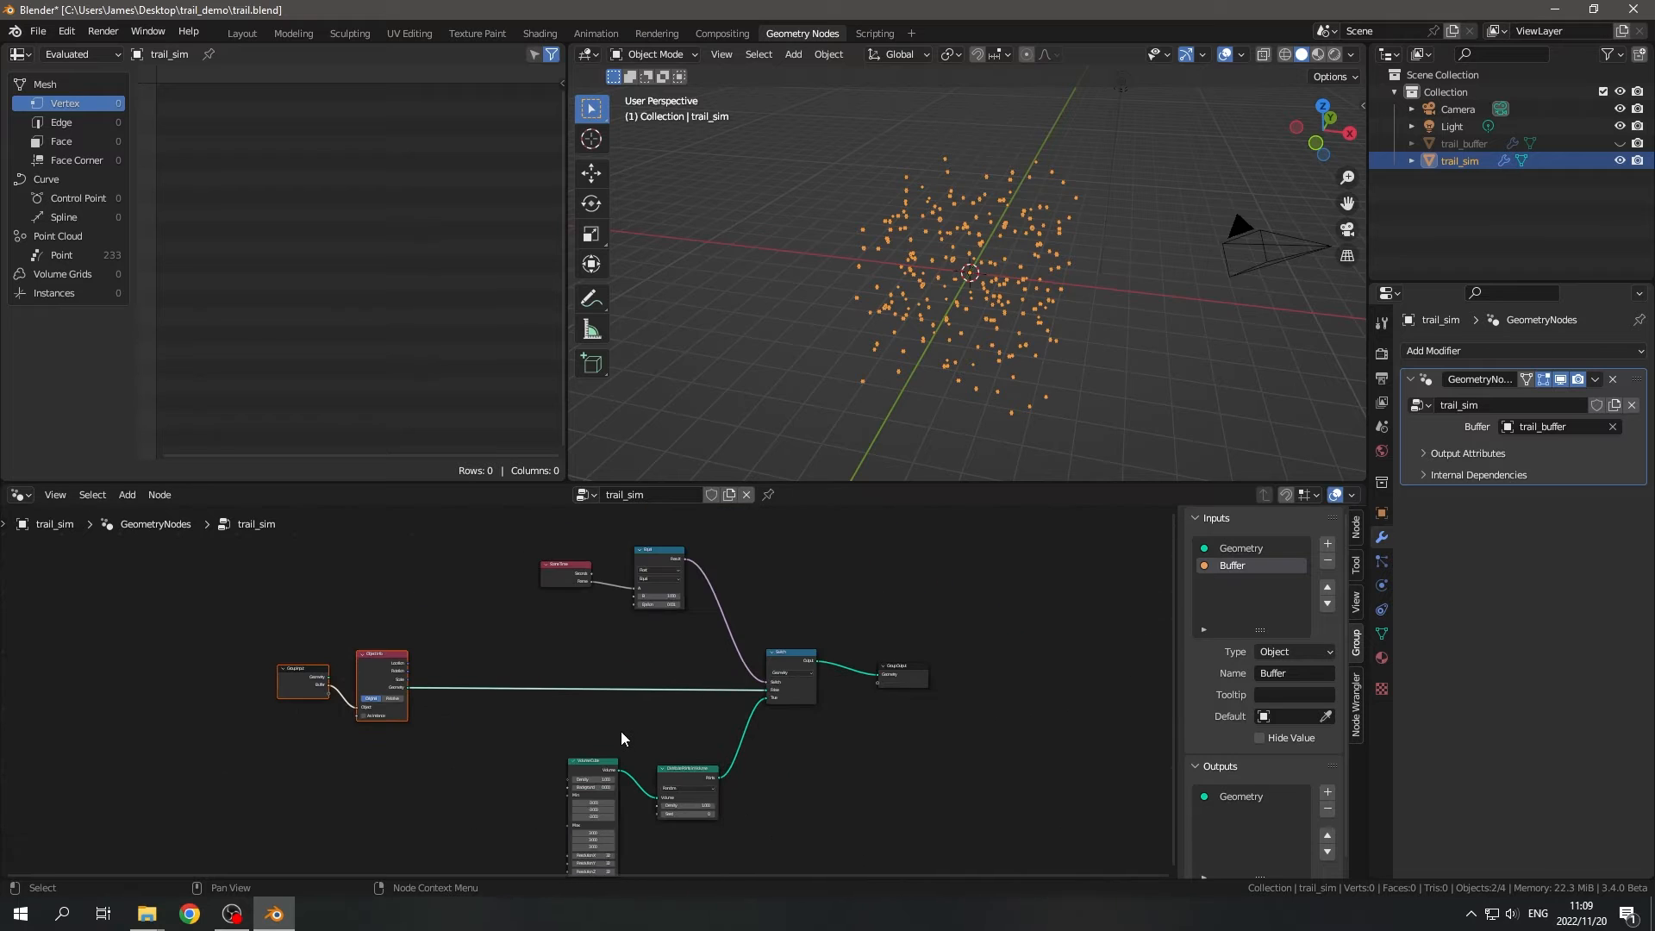
left_click_drag(285, 538, 1039, 852)
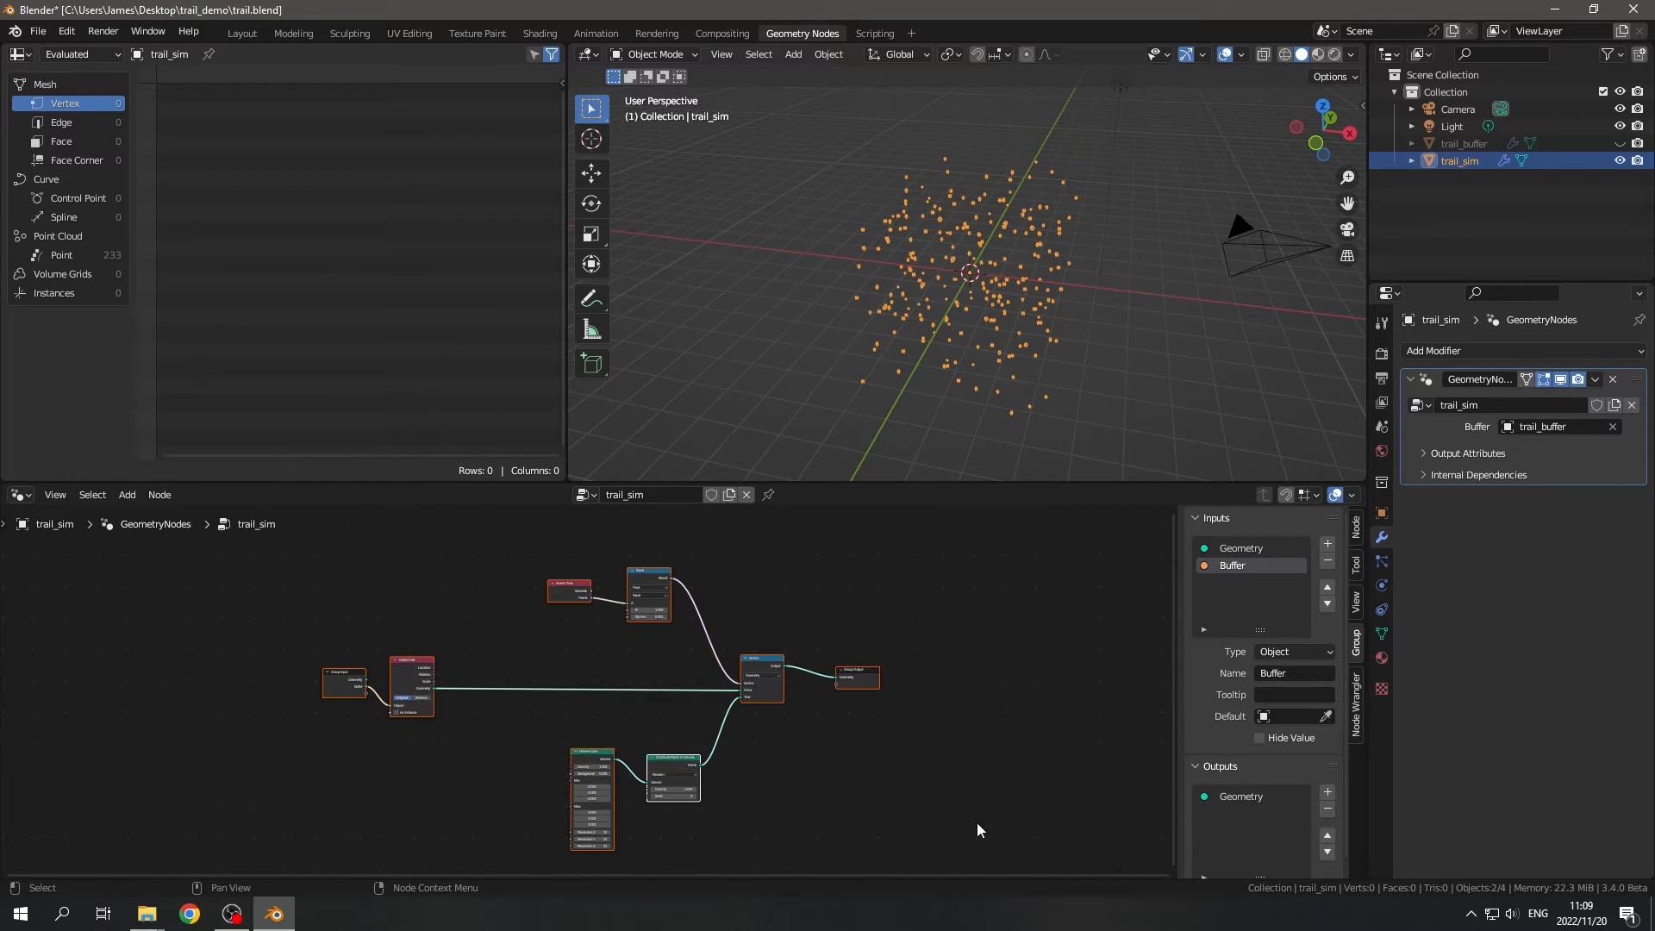
key("Home")
scroll(362, 607, "up", 4)
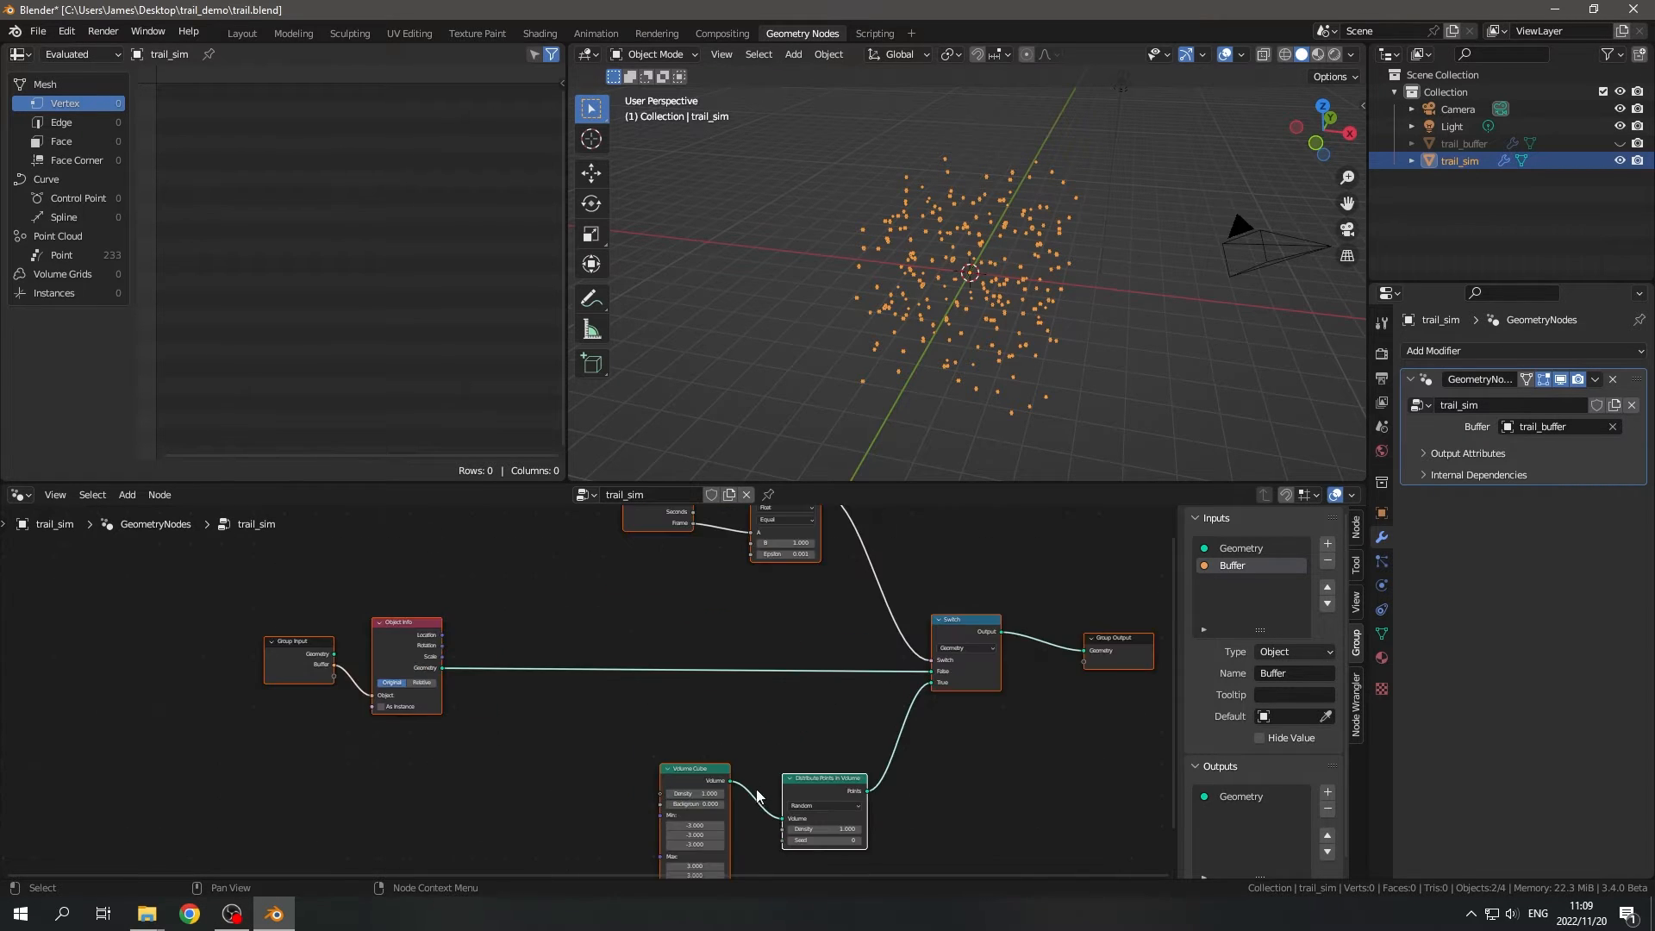
middle_click_drag(1016, 364, 866, 472)
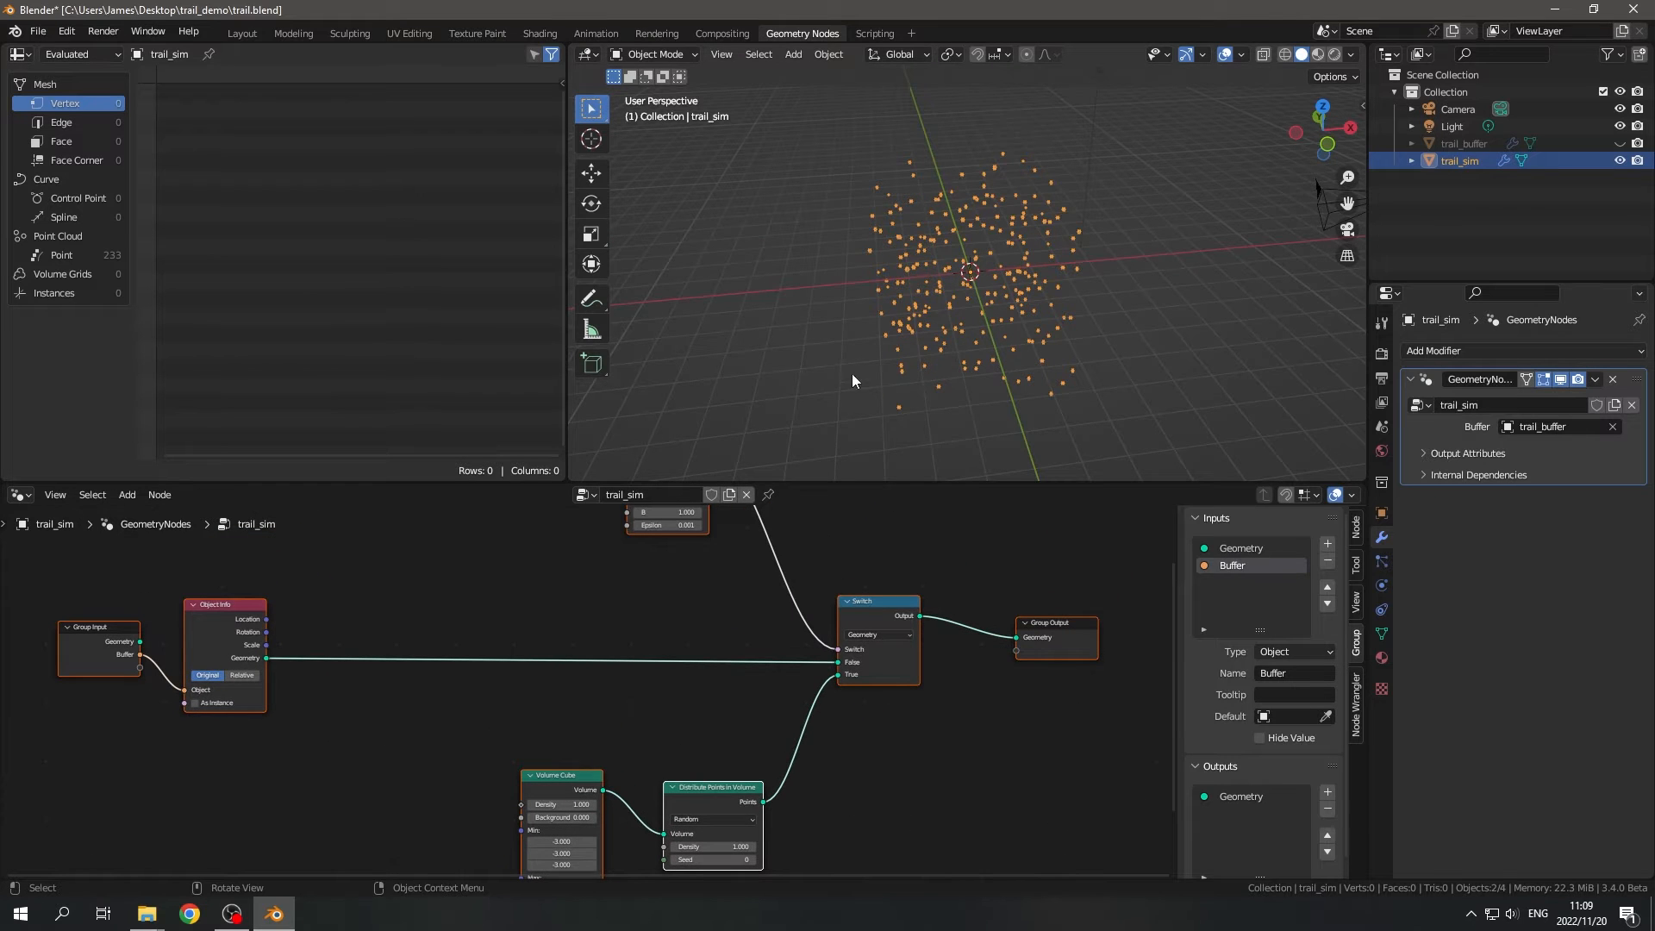
middle_click_drag(399, 558, 474, 577)
middle_click_drag(937, 410, 702, 580)
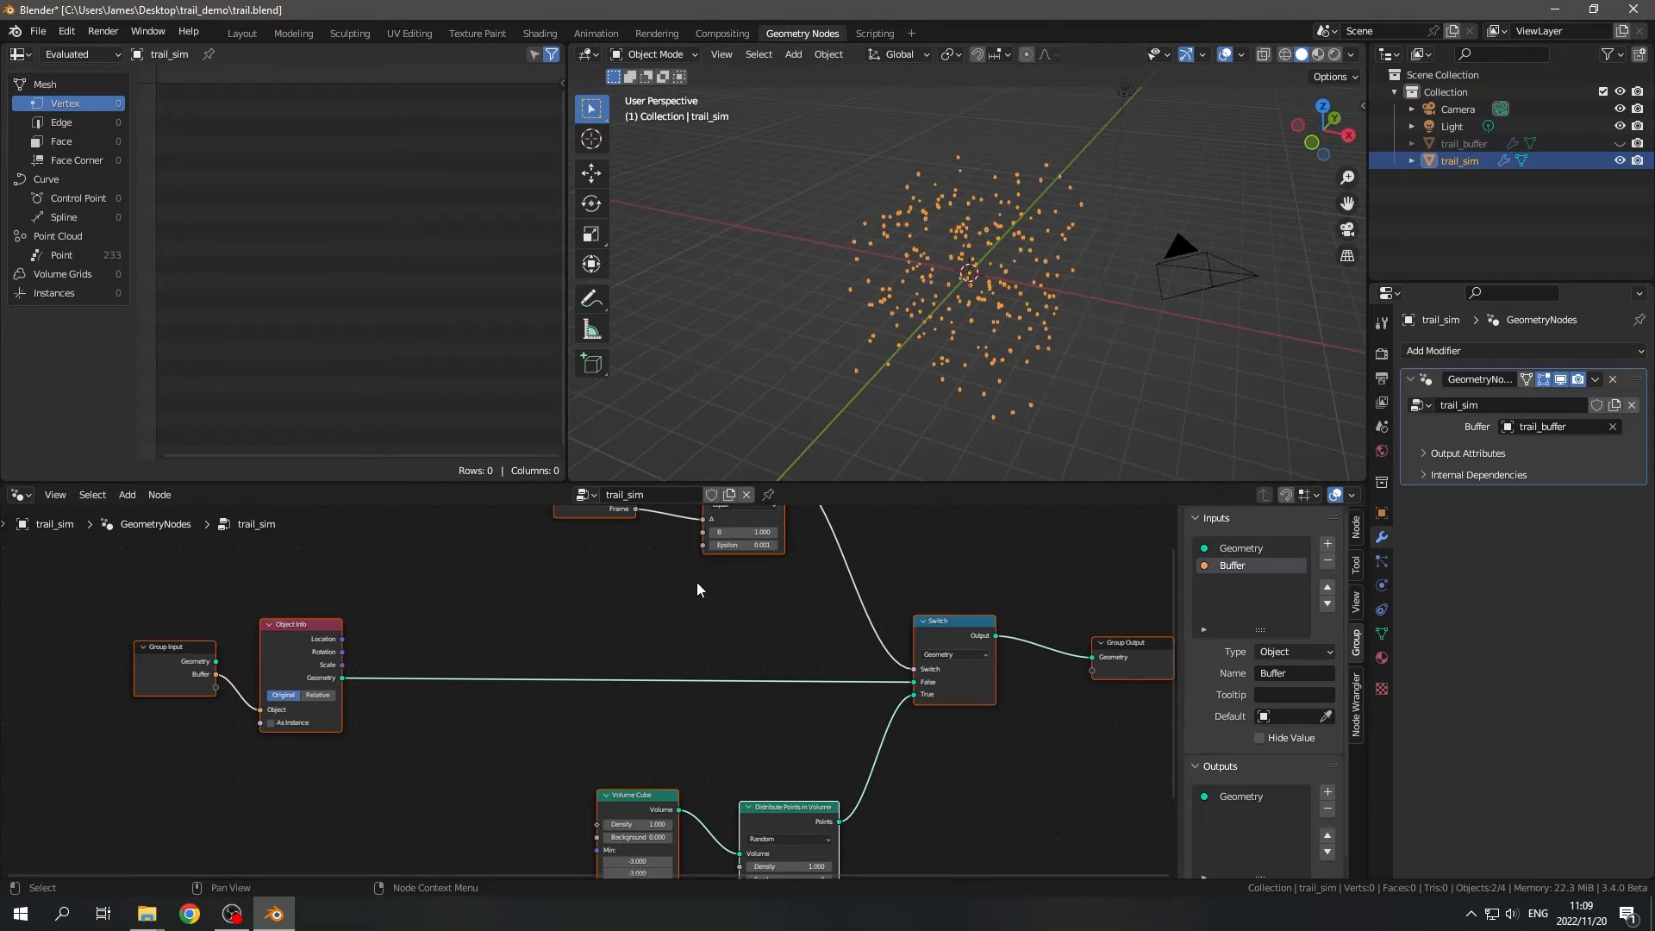
scroll(971, 332, "up", 2)
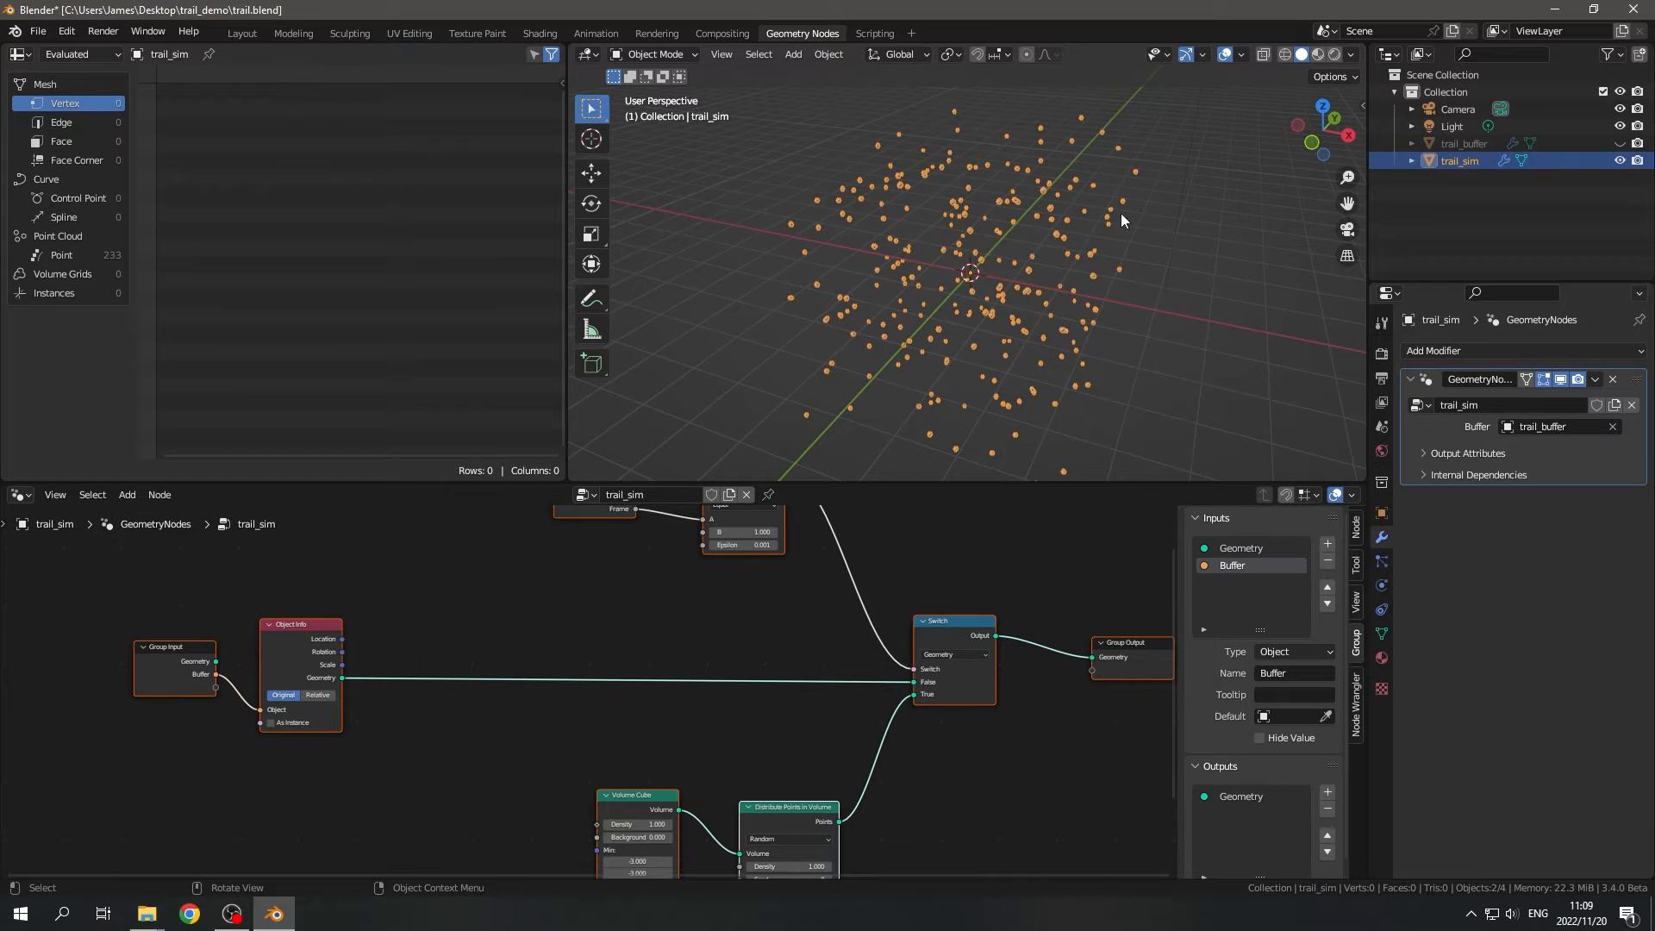
scroll(878, 763, "down", 3)
- Move the Volume Cube and Distribute Points in Volume nodes together farther away from the Switch
middle_click_drag(819, 793, 861, 710)
scroll(860, 710, "up", 3)
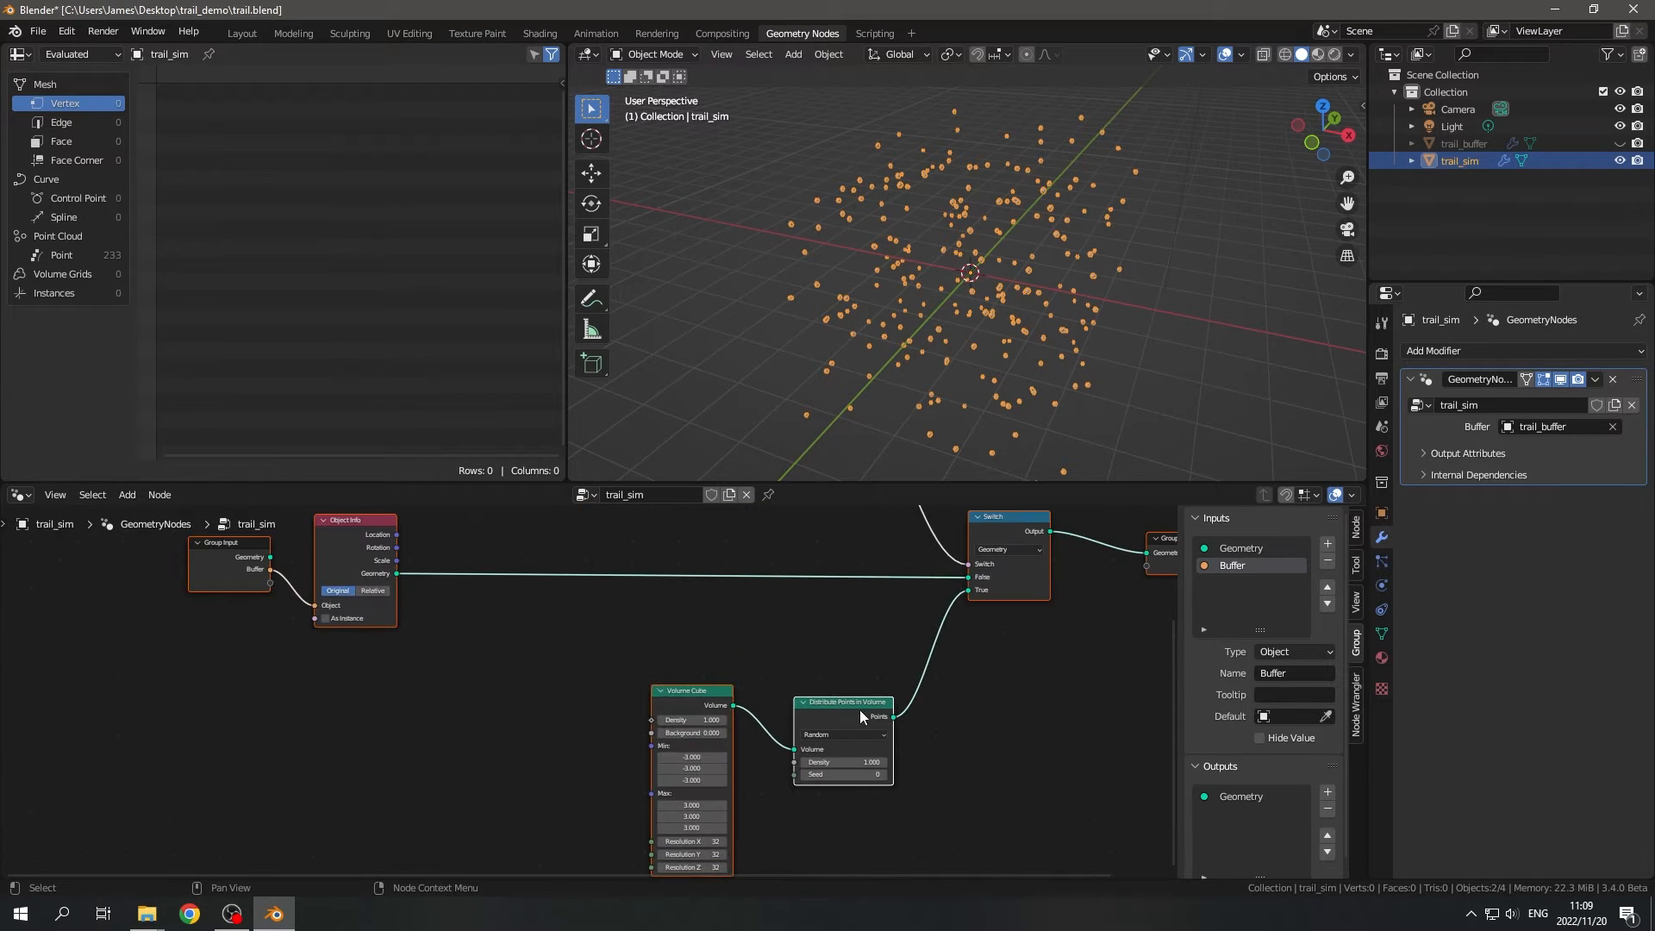
left_click_drag(634, 657, 840, 771)
scroll(786, 705, "down", 3)
left_click_drag(786, 705, 682, 715)
scroll(821, 726, "up", 6)
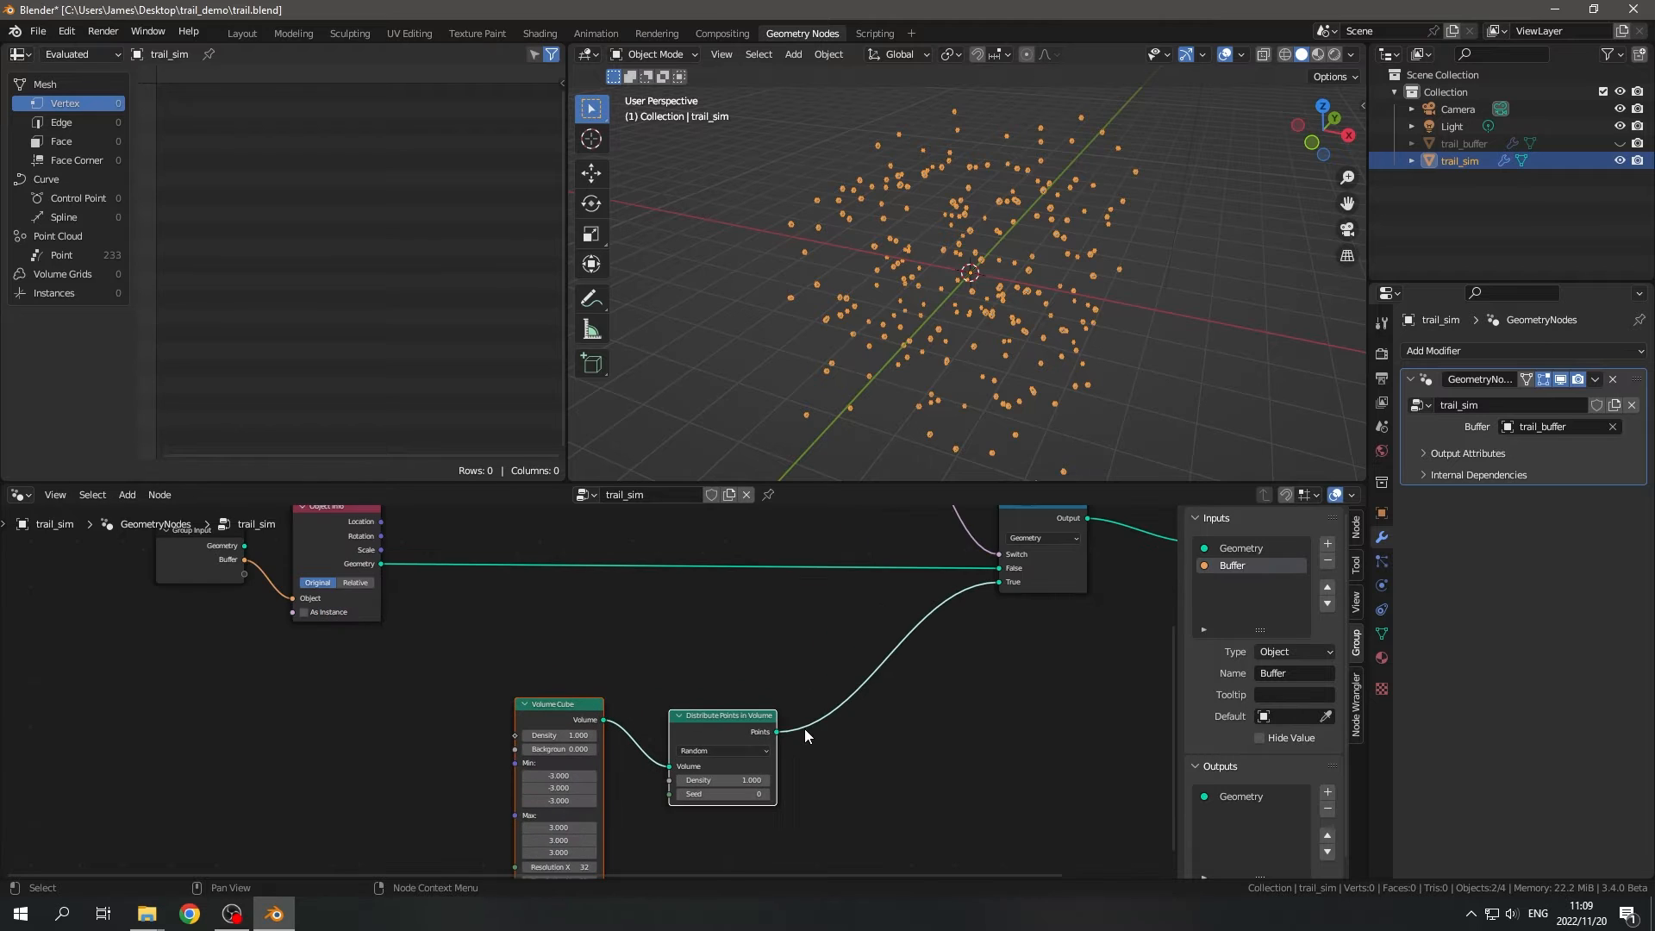
- Insert a Points to Vertices node between Distribute Points in Volume and the Switch's True input
middle_click_drag(914, 725, 786, 720)
key("shift+a")
type("s")
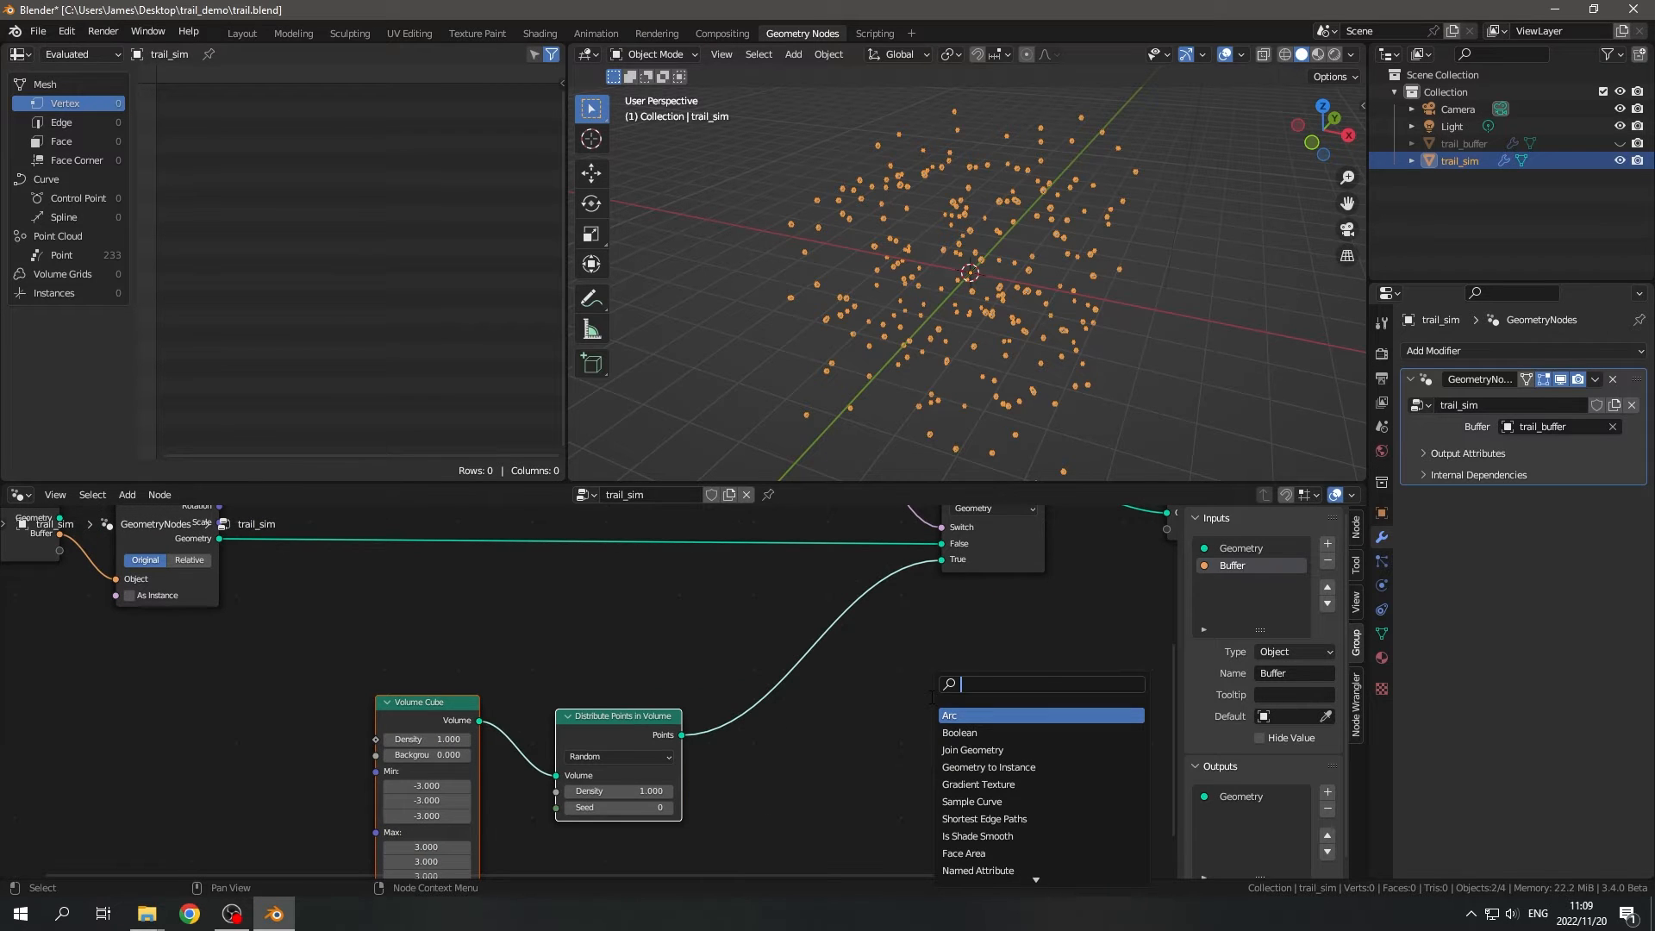
type("pointto")
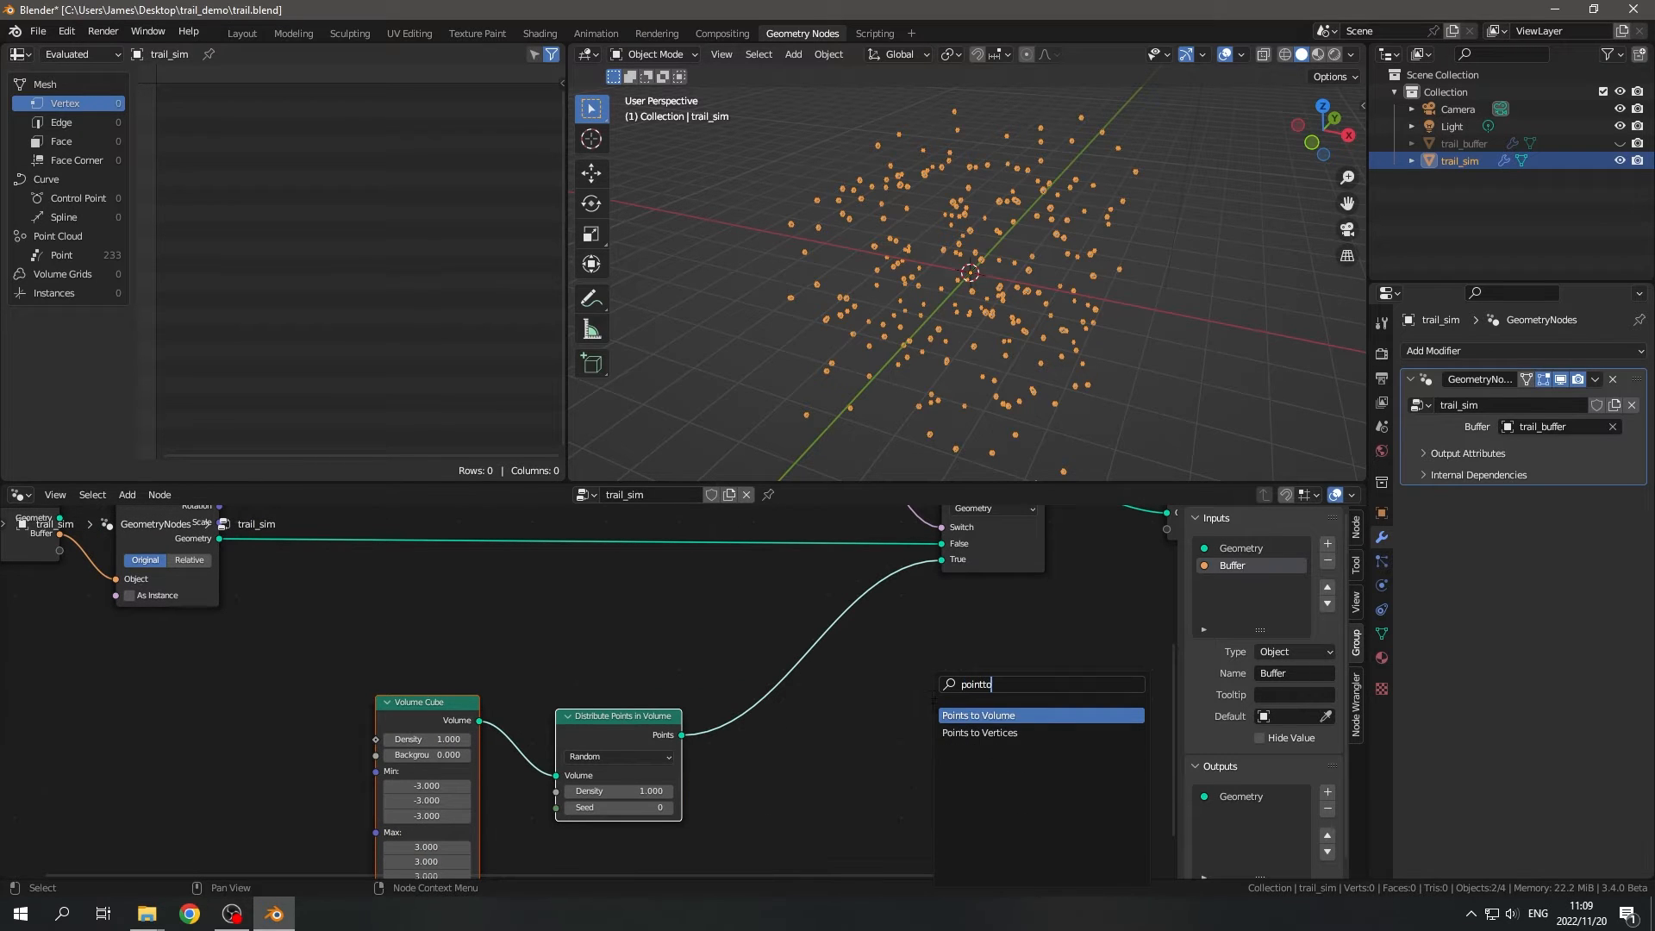
left_click(979, 733)
left_click(827, 741)
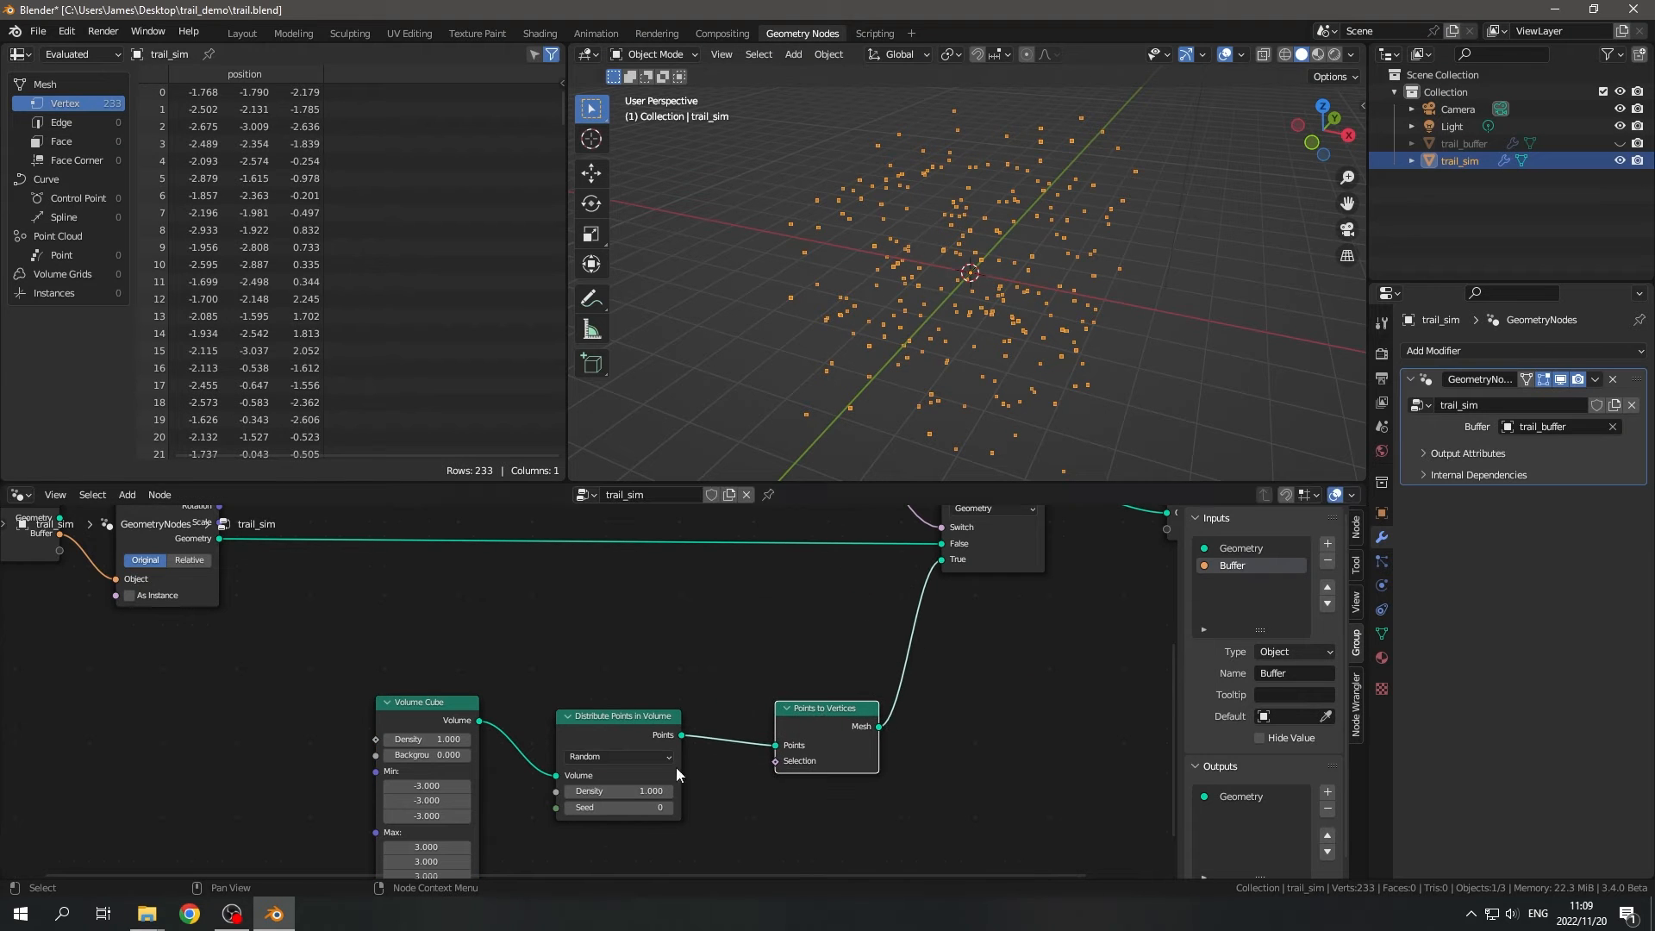
left_click_drag(814, 722, 794, 730)
middle_click_drag(904, 696, 945, 753)
- Insert an Extrude Mesh node on the link between Object Info's Geometry and the Switch's False input
scroll(824, 714, "down", 2)
middle_click_drag(824, 714, 898, 781)
middle_click_drag(706, 710, 658, 685)
key("shift+a")
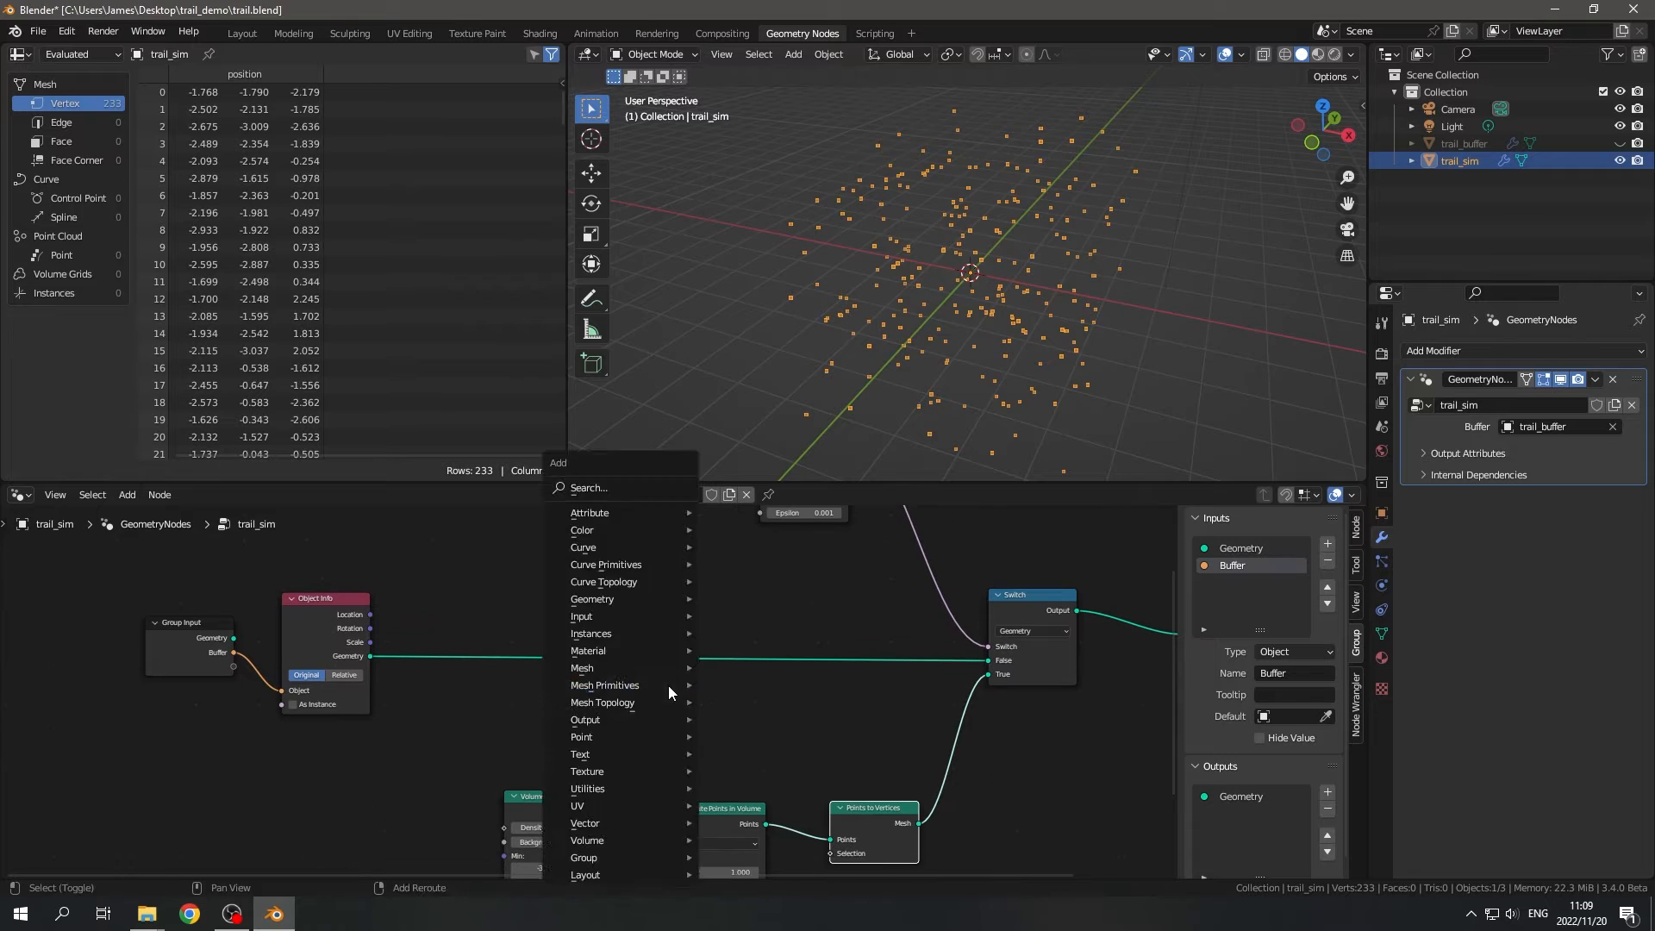
type("sex")
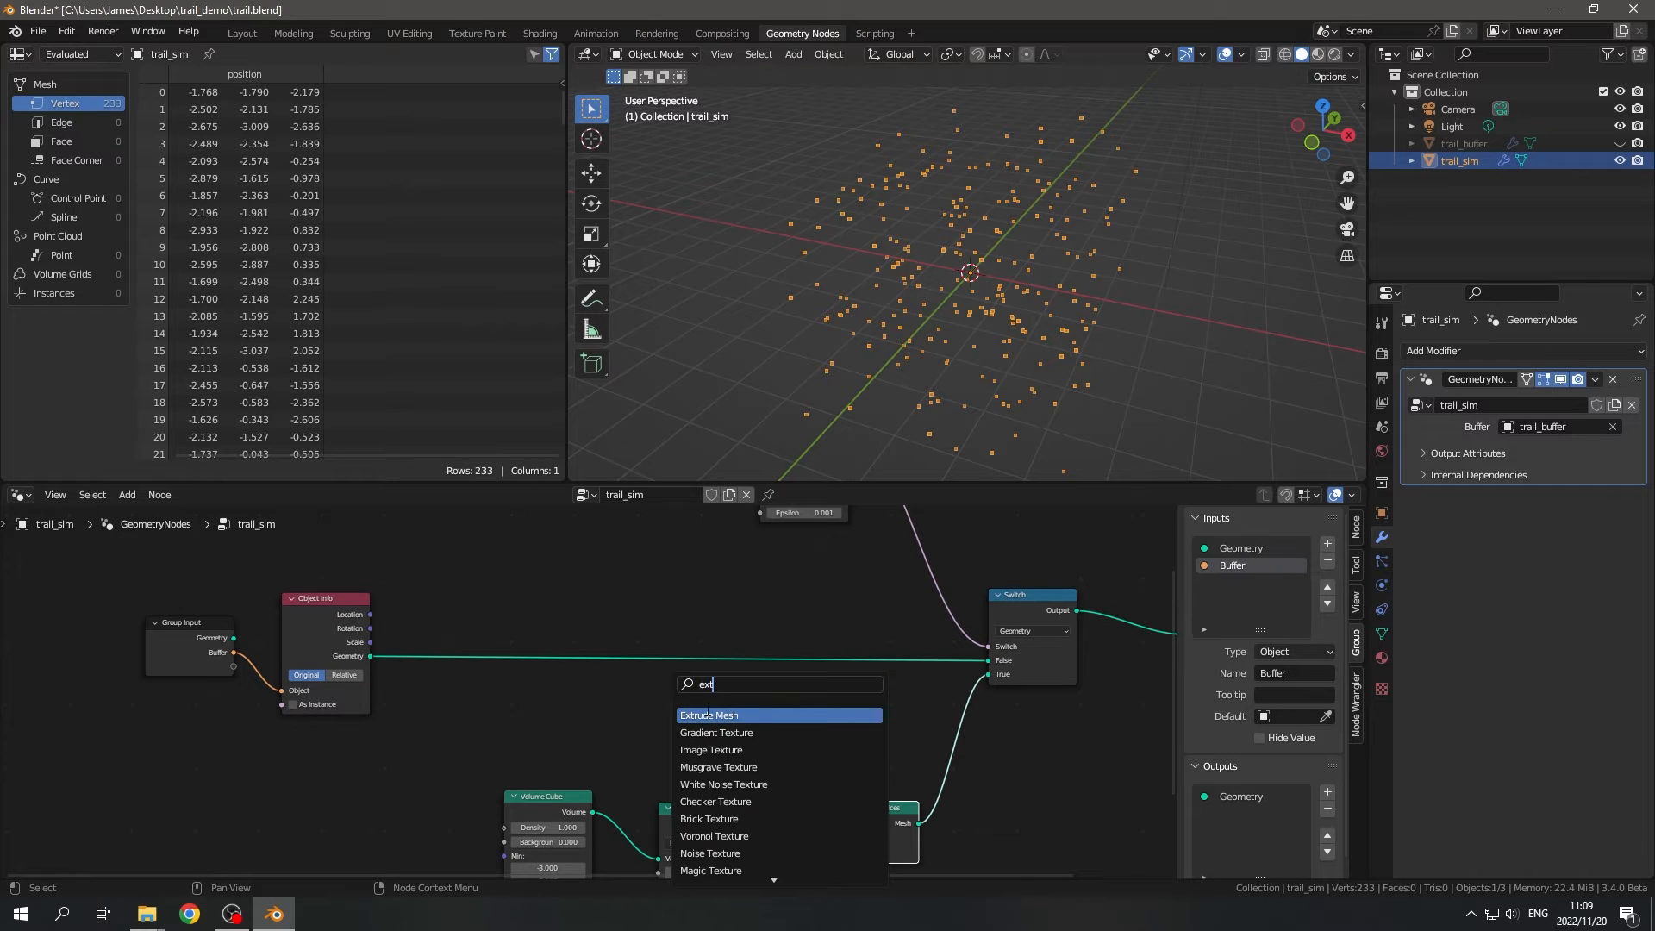
type("t")
left_click(707, 716)
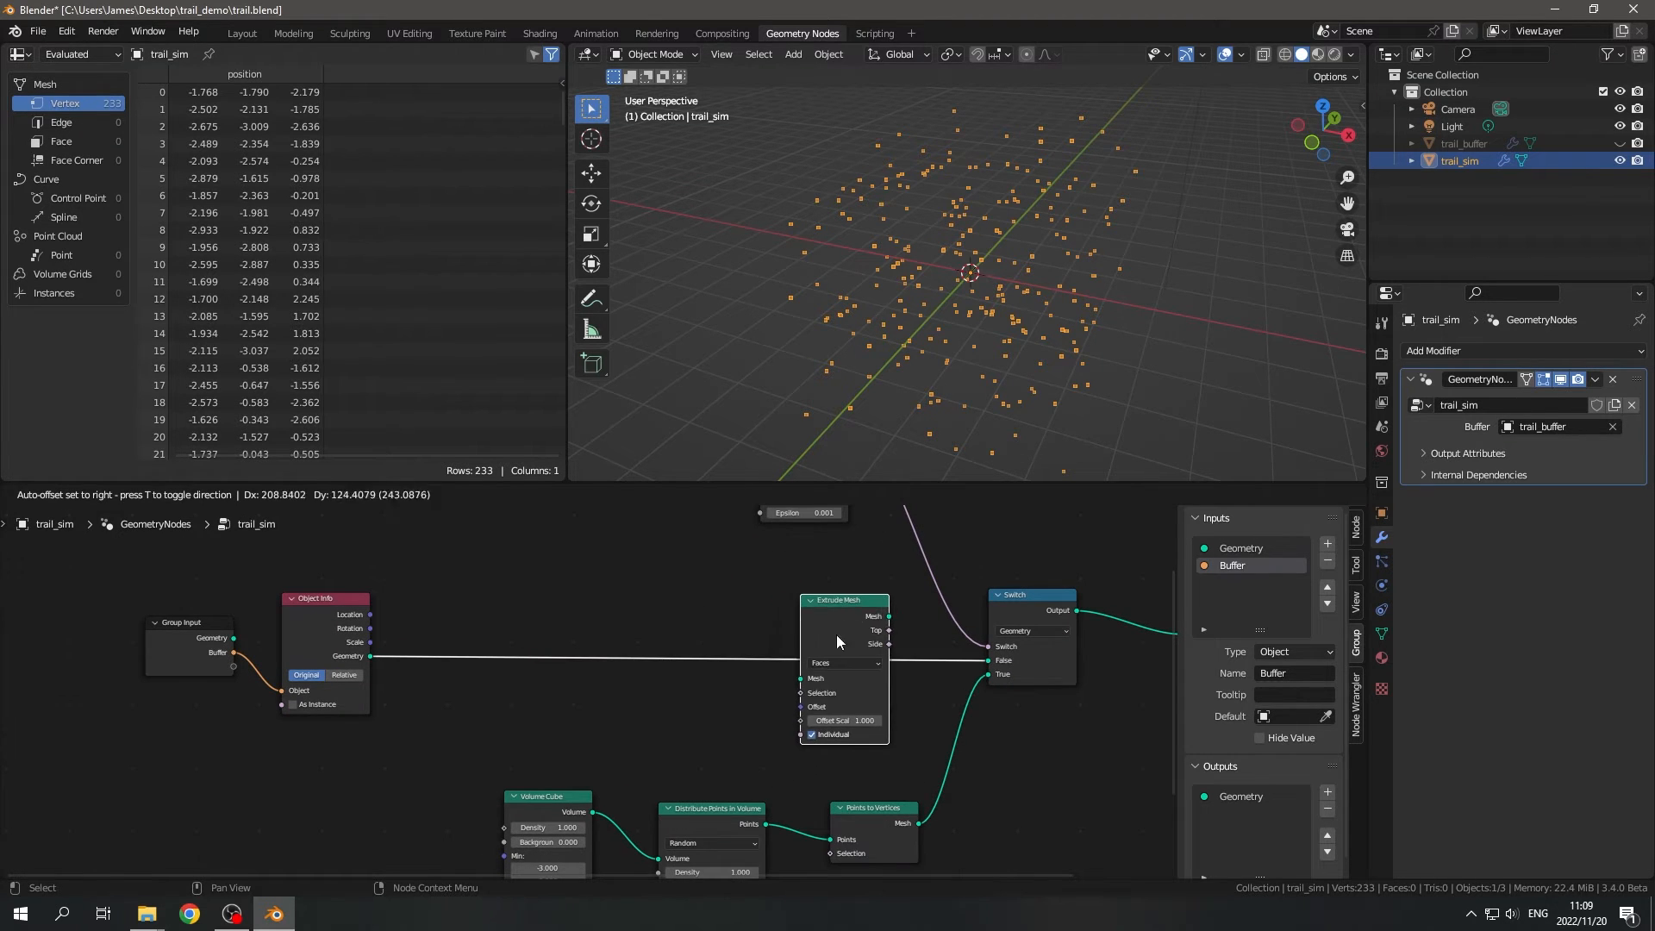
left_click(822, 624)
- Set the Extrude Mesh node's mode to Vertices
scroll(903, 589, "up", 2)
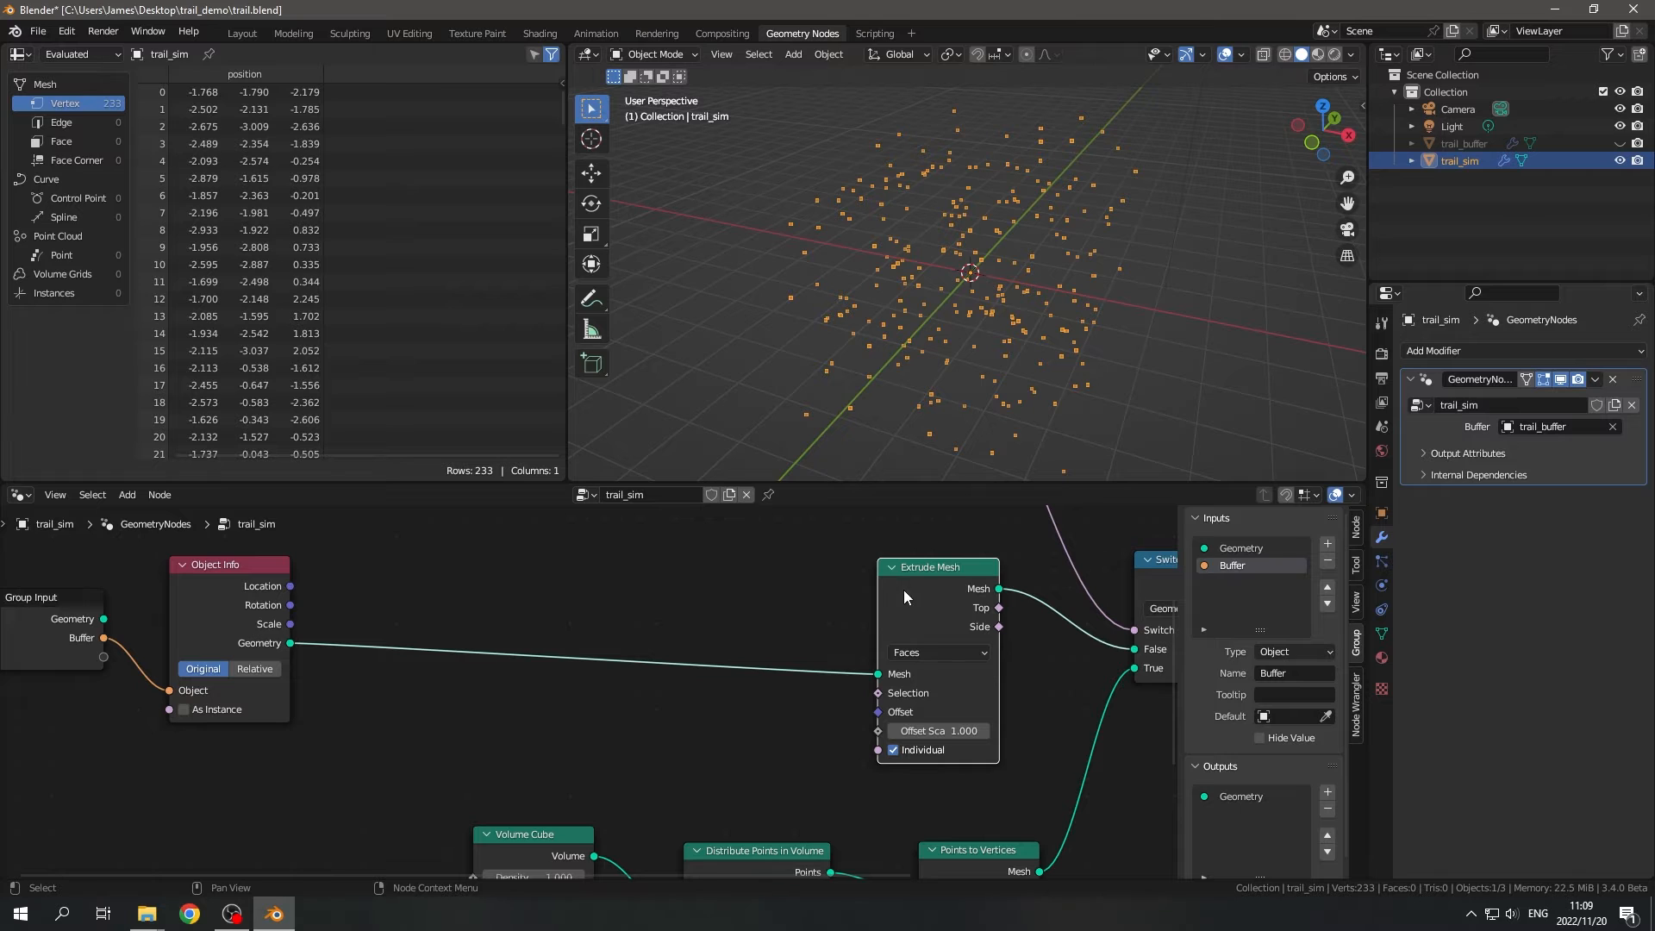
left_click(922, 654)
left_click(918, 649)
left_click(917, 674)
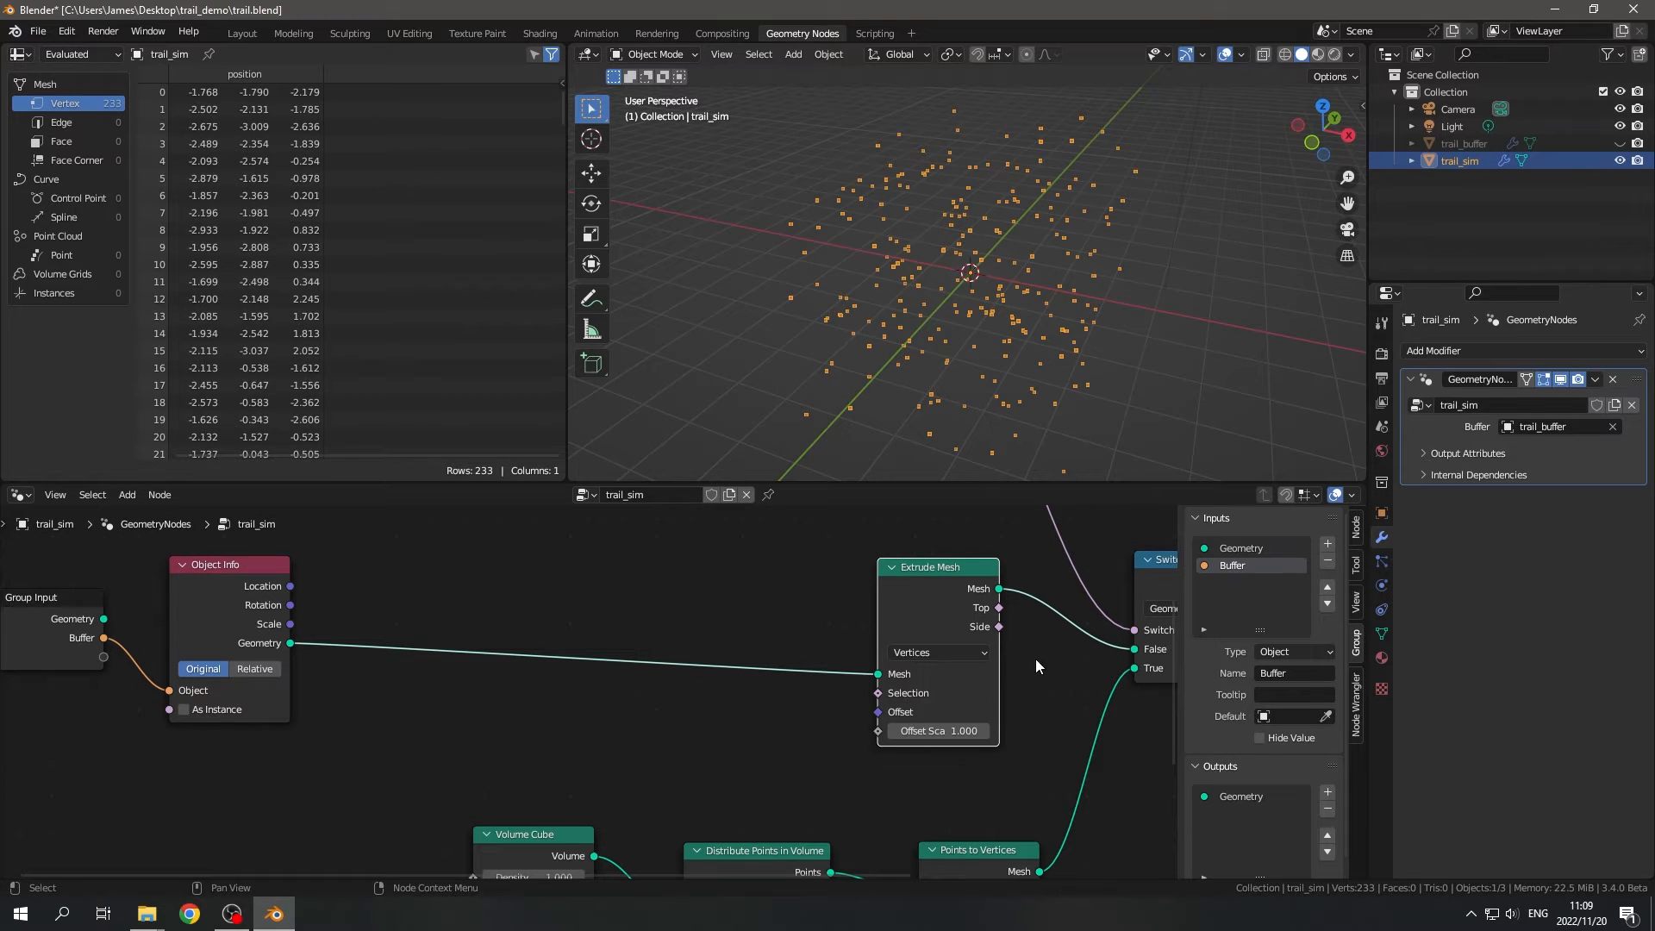
- Examine the Extrude Mesh connections and inspect the point cloud from different angles in the 3D viewport
scroll(1036, 661, "down", 3)
middle_click_drag(937, 713, 887, 630)
scroll(875, 693, "up", 2)
scroll(876, 693, "down", 2)
middle_click_drag(876, 695, 879, 749)
scroll(879, 749, "up", 2)
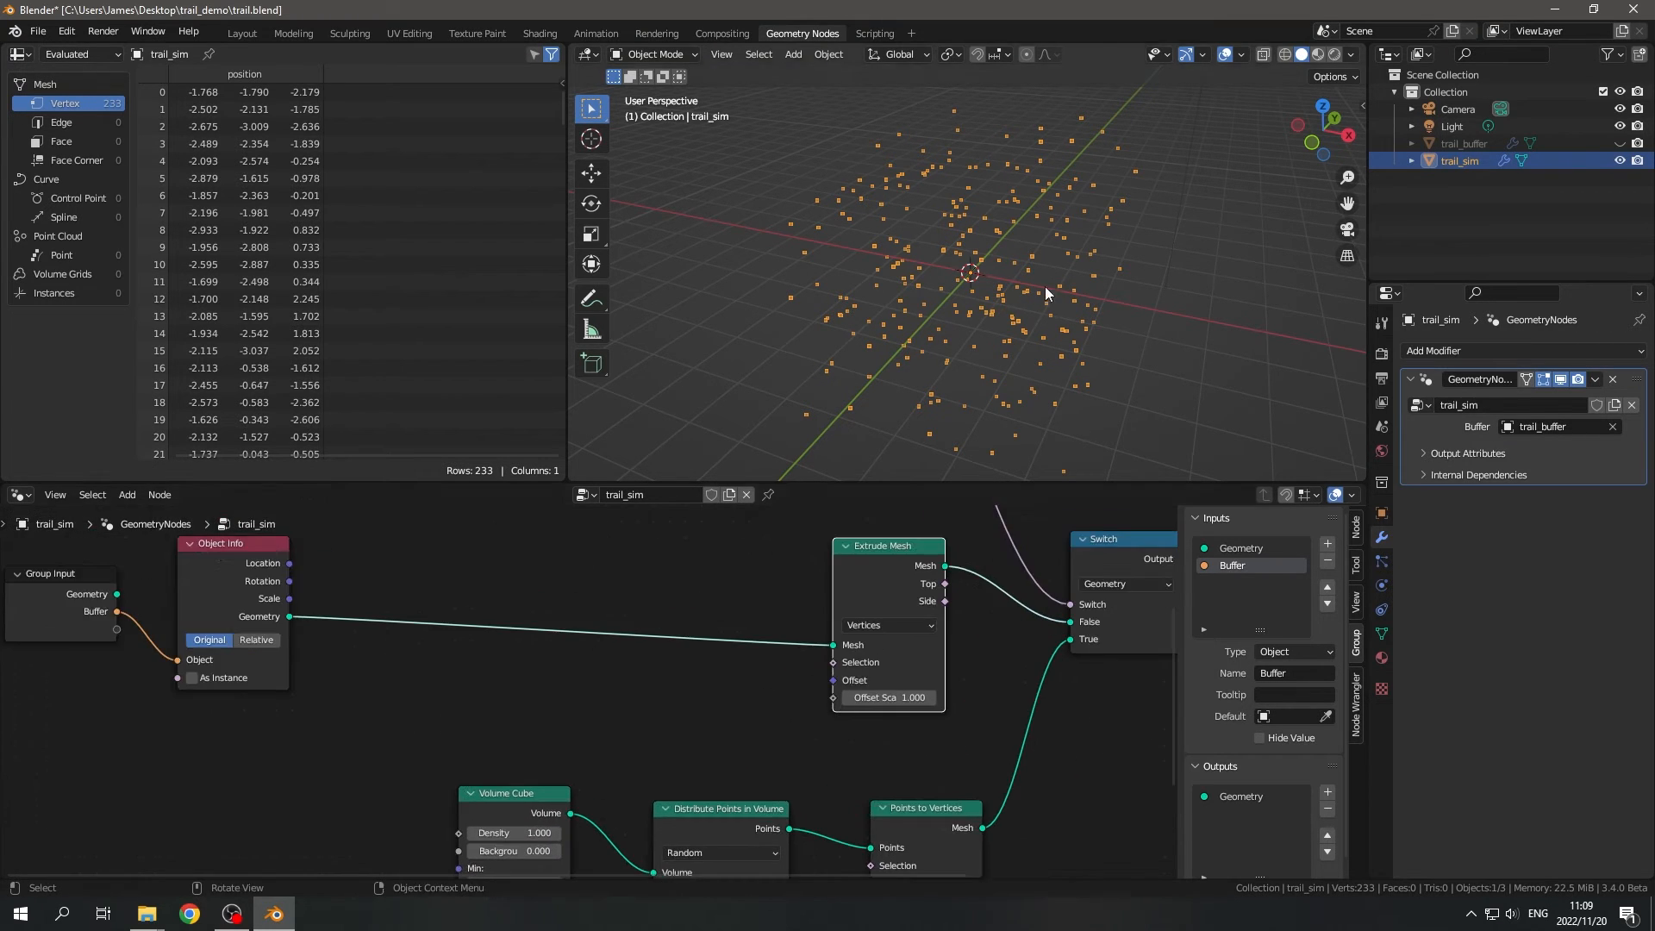
middle_click_drag(1045, 286, 943, 194)
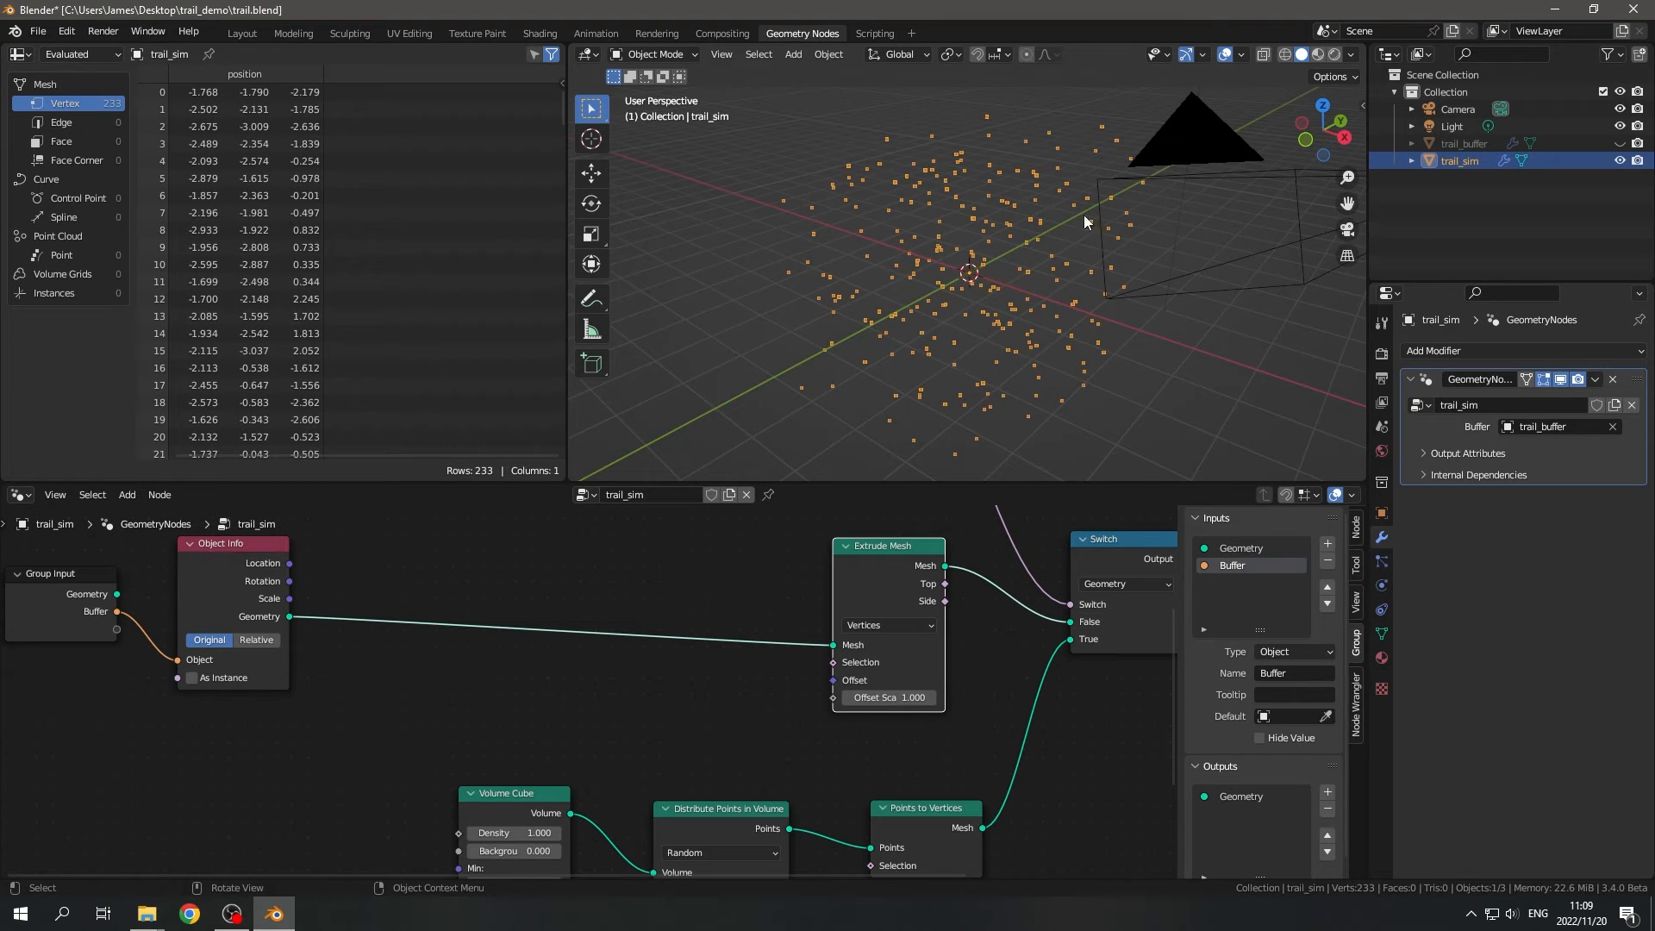
middle_click_drag(1031, 332, 1111, 323)
- Shift the Group Input and Object Info nodes together slightly down and away from Extrude Mesh
scroll(591, 571, "down", 3)
middle_click_drag(276, 676, 386, 686)
left_click_drag(342, 591, 443, 636)
left_click_drag(454, 627, 439, 645)
scroll(569, 699, "up", 3)
middle_click_drag(569, 702, 497, 649)
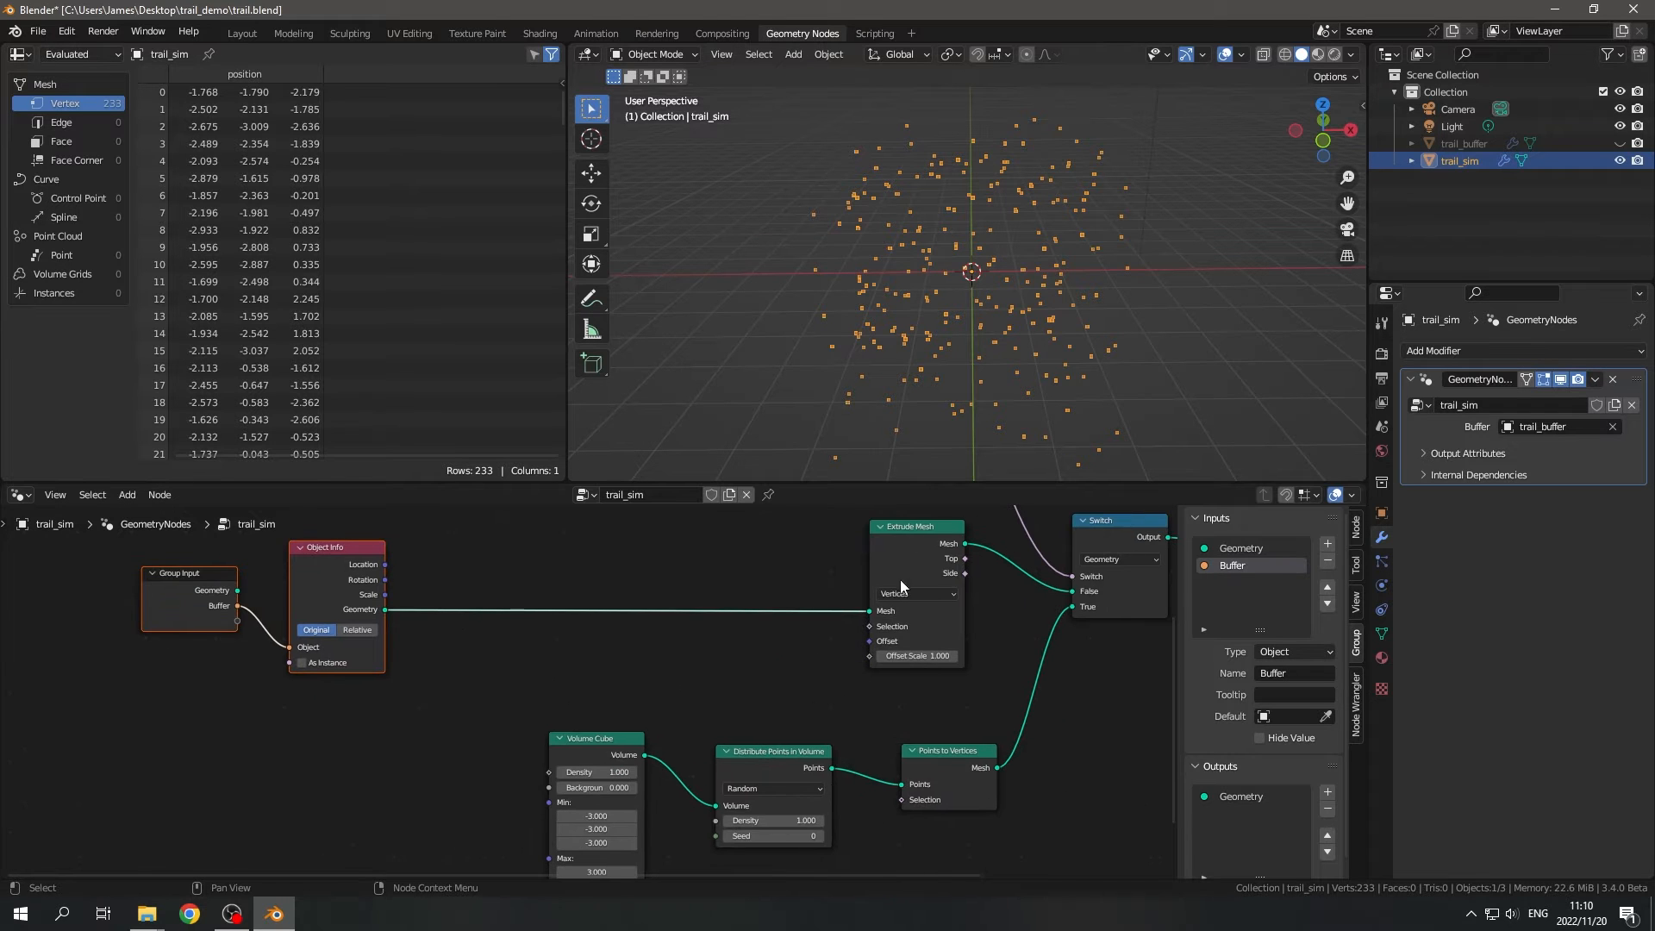
left_click_drag(869, 642, 655, 683)
left_click(716, 678)
middle_click_drag(717, 665, 890, 599)
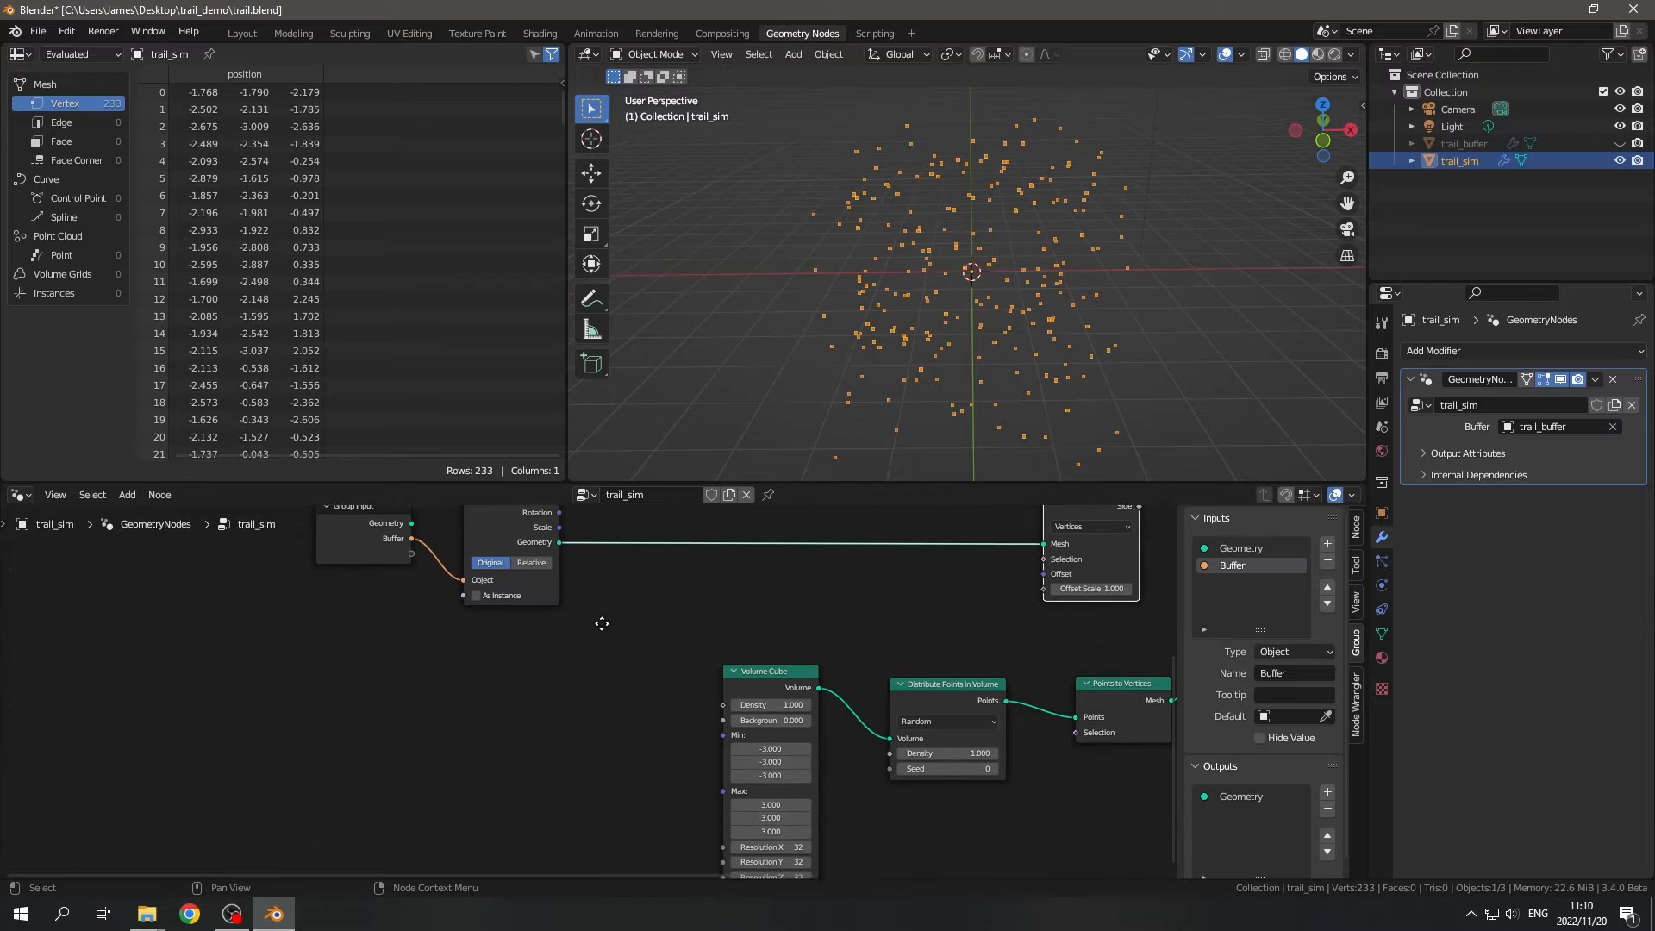
middle_click_drag(603, 624, 616, 733)
scroll(591, 706, "down", 2)
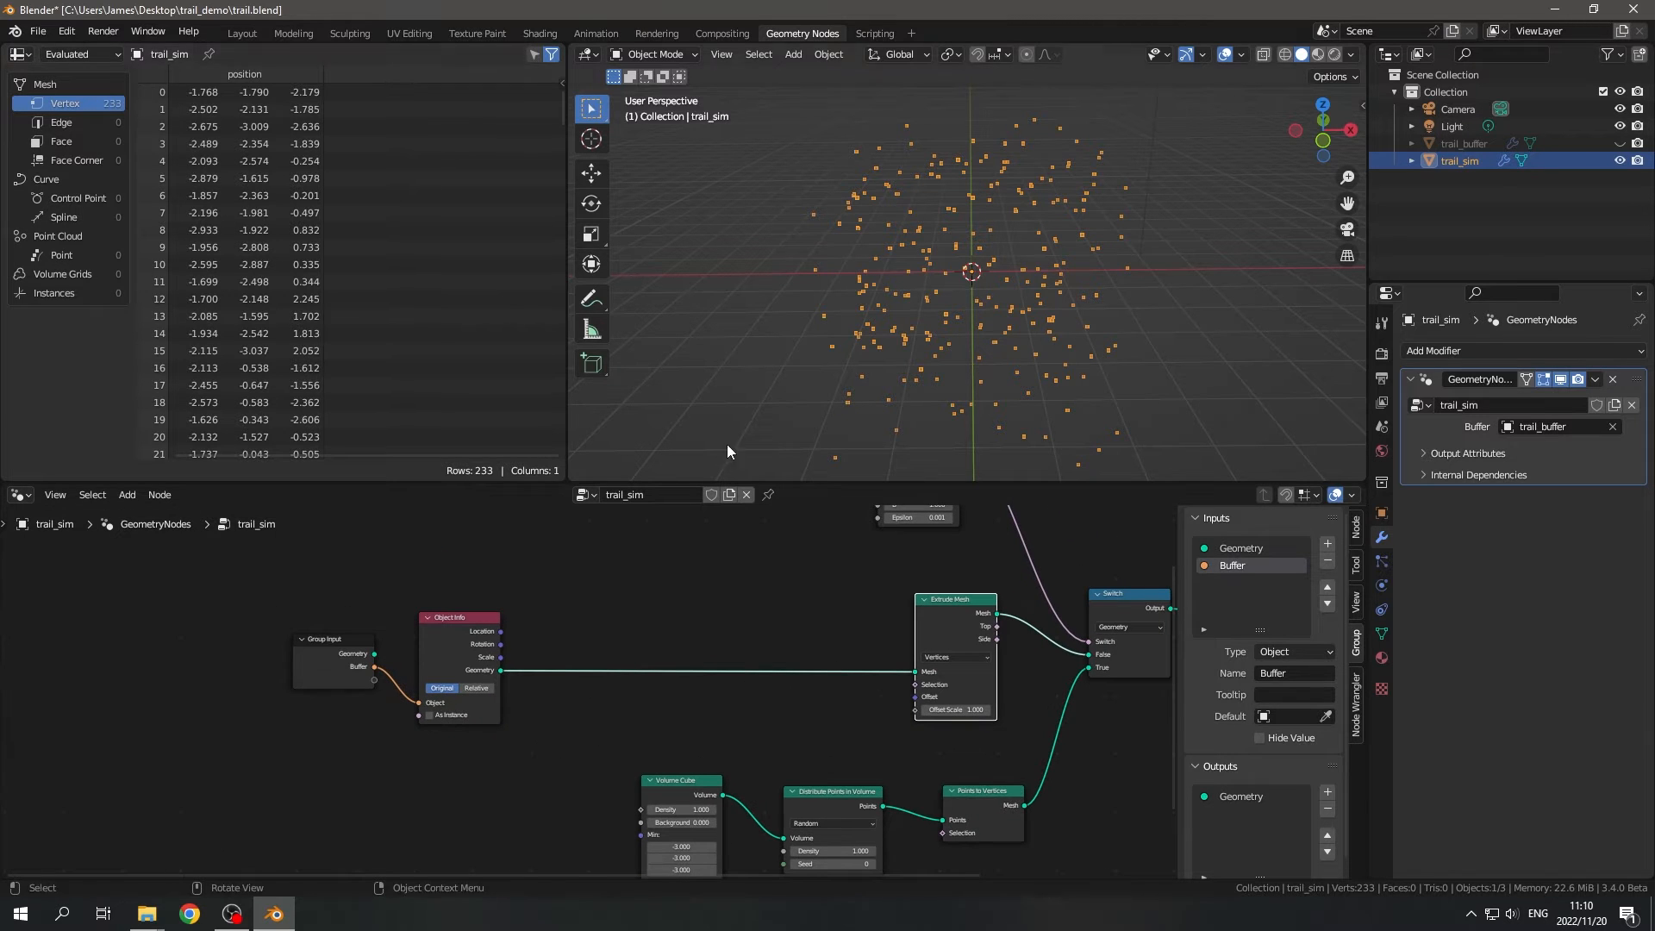
- Append the centered_noise node group from the node library V1.0 blend file in the lib folder
left_click(38, 34)
left_click(86, 223)
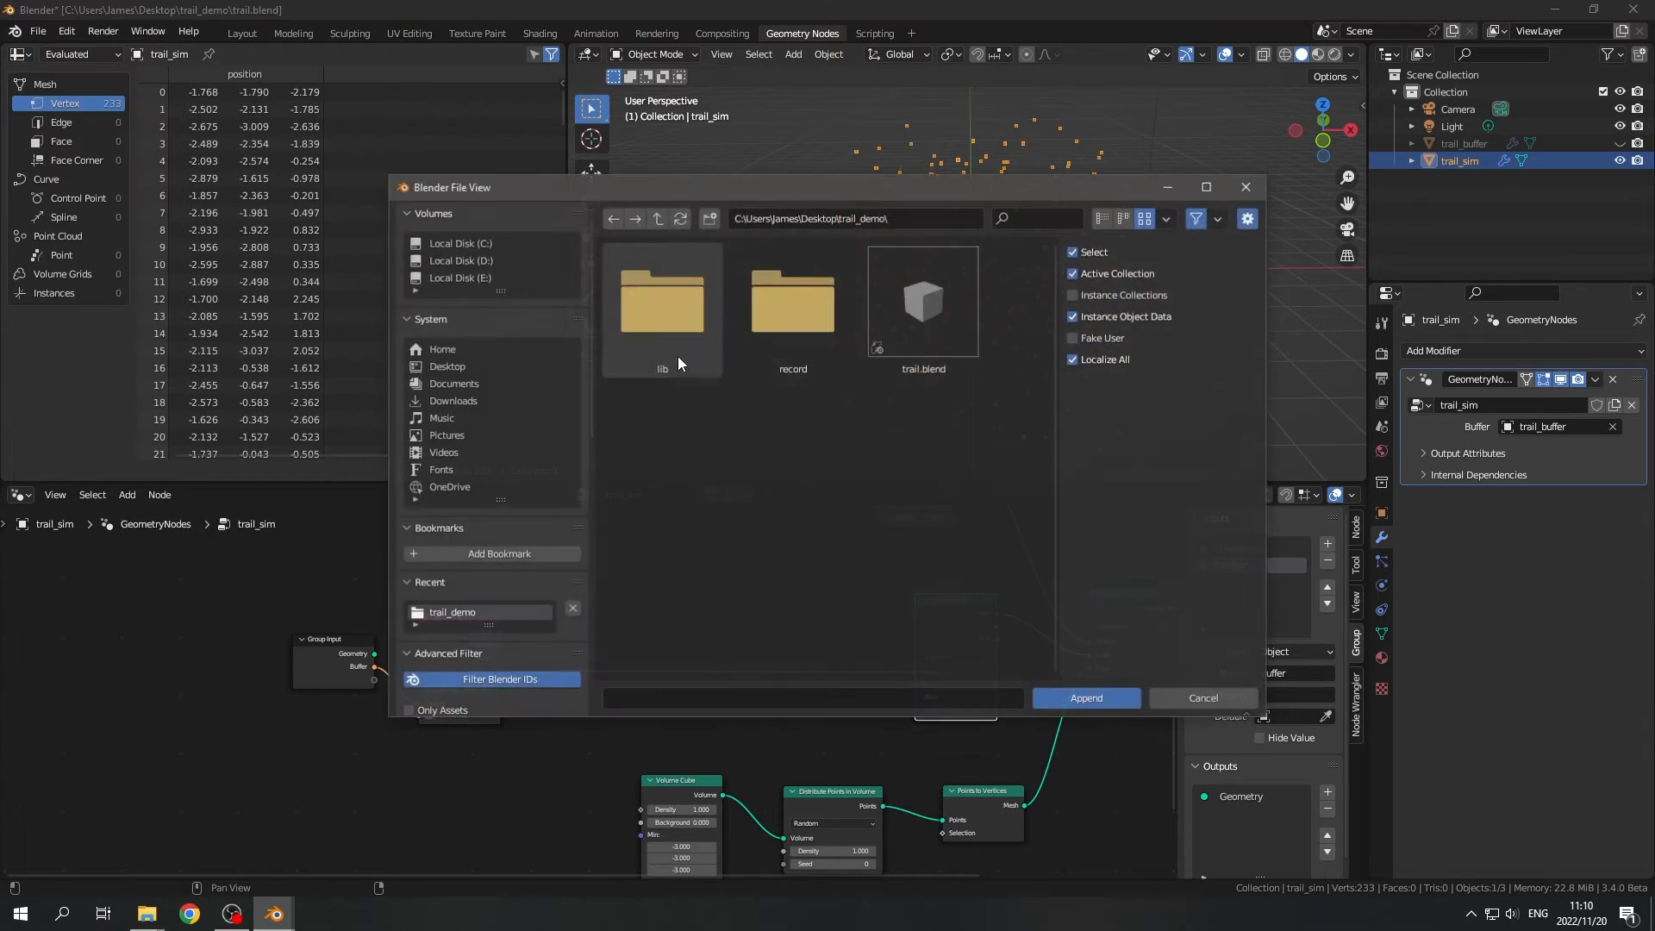
double_click(685, 319)
left_click(655, 307)
double_click(653, 302)
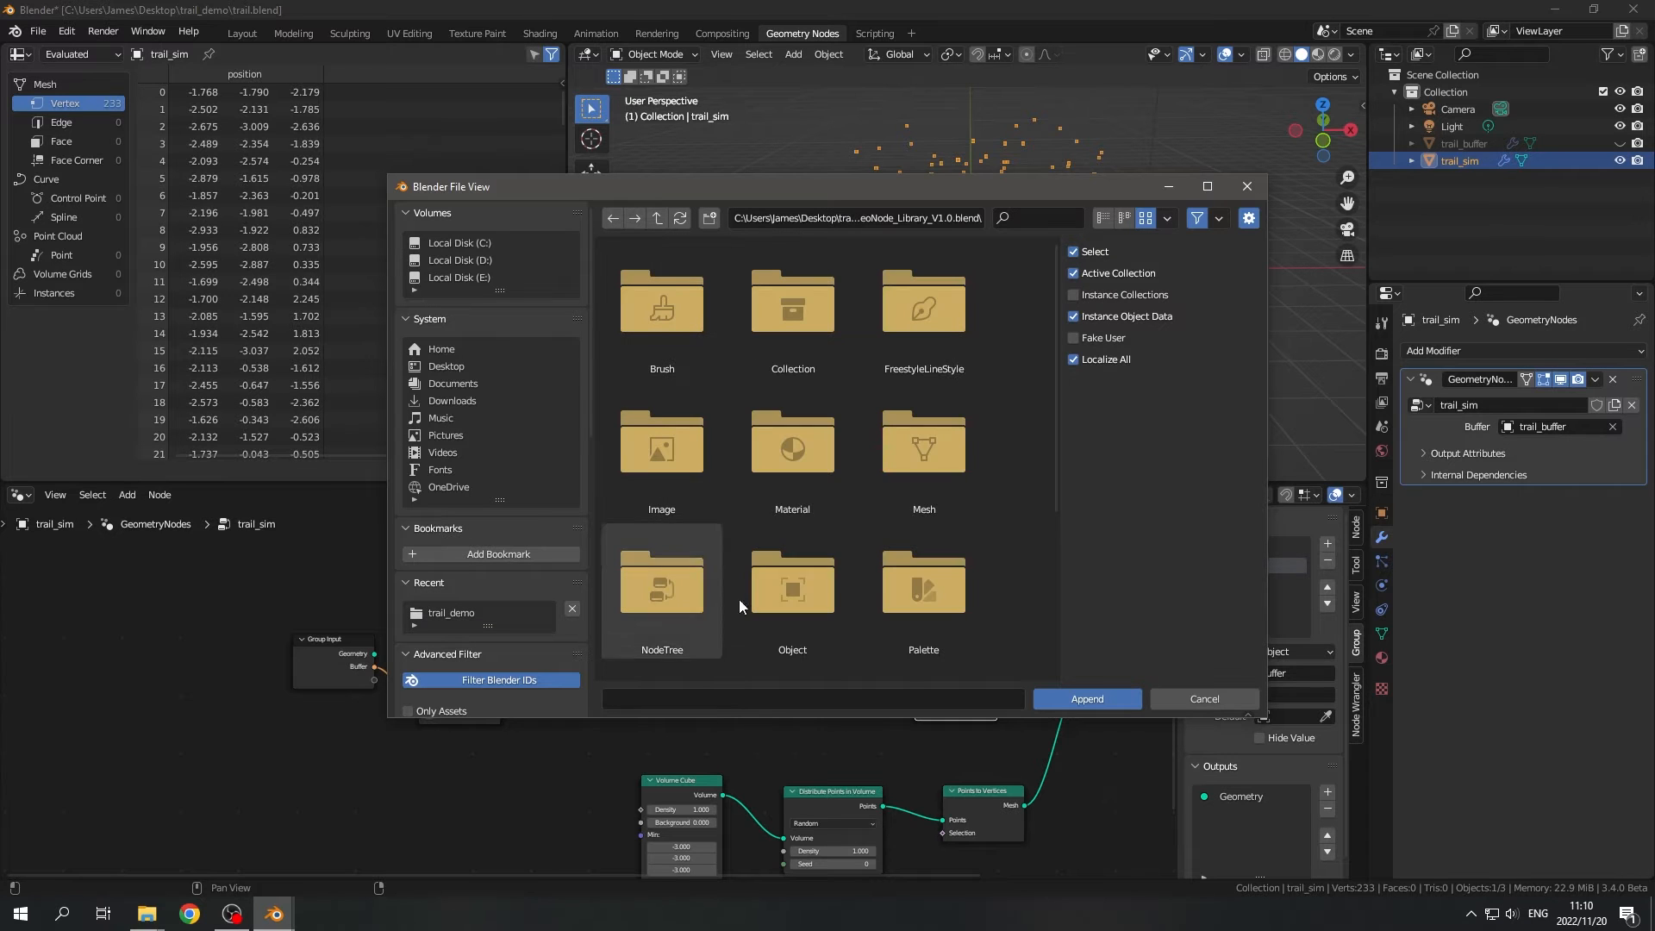
scroll(679, 531, "down", 1)
left_click(653, 493)
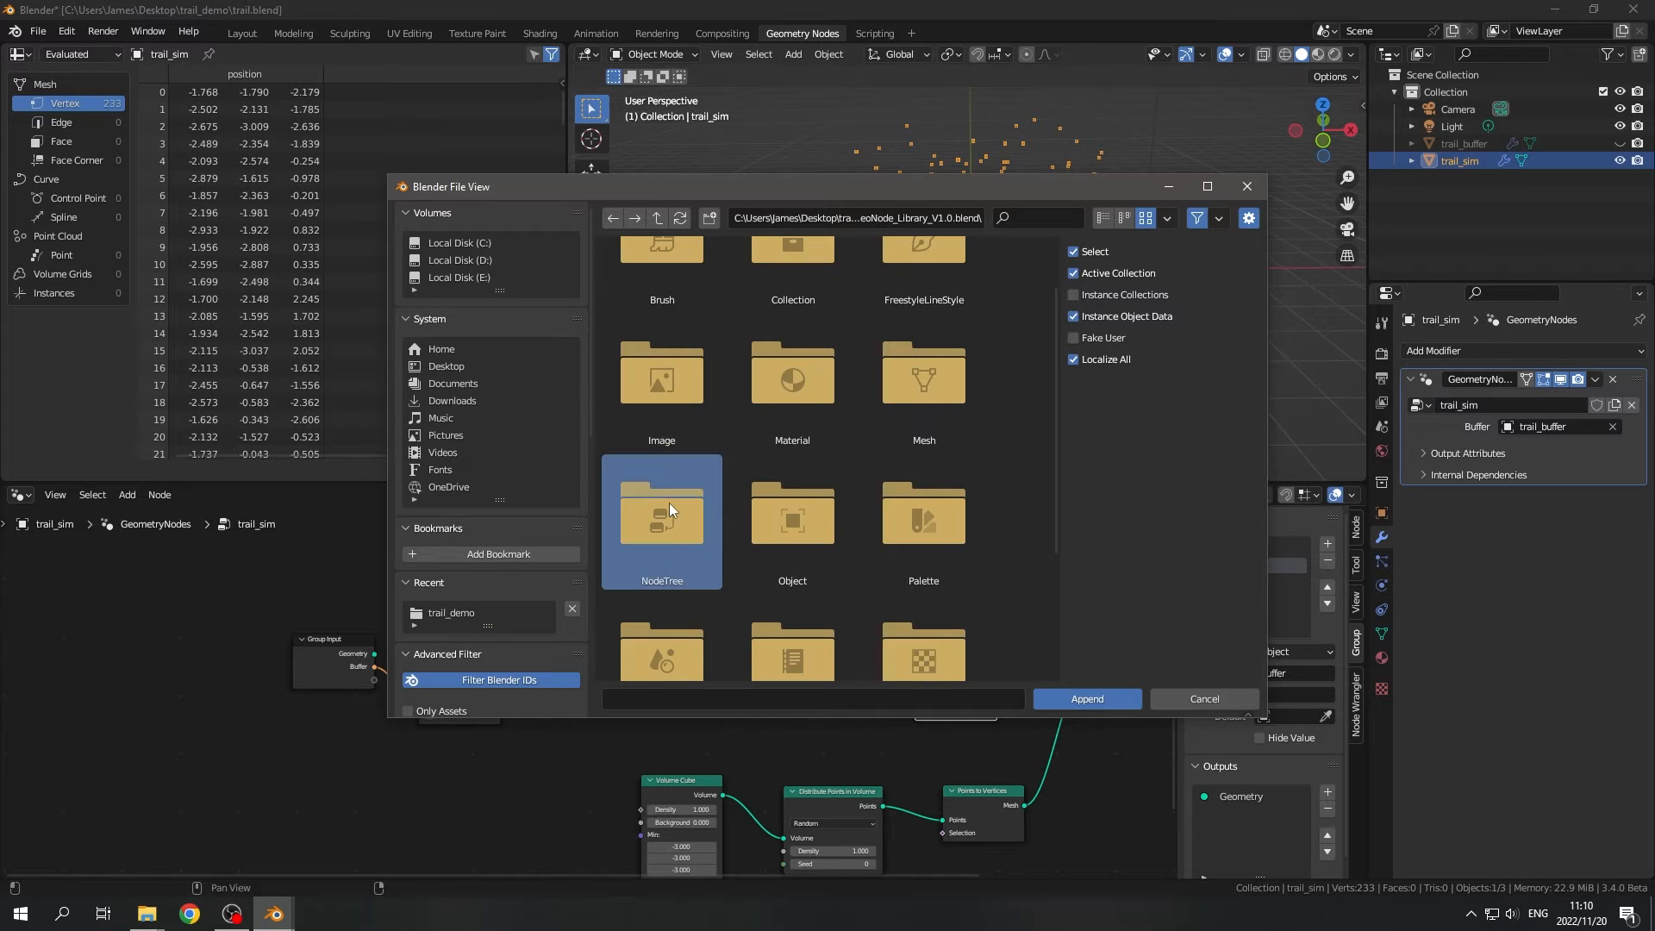
double_click(668, 503)
double_click(661, 311)
scroll(543, 720, "down", 3)
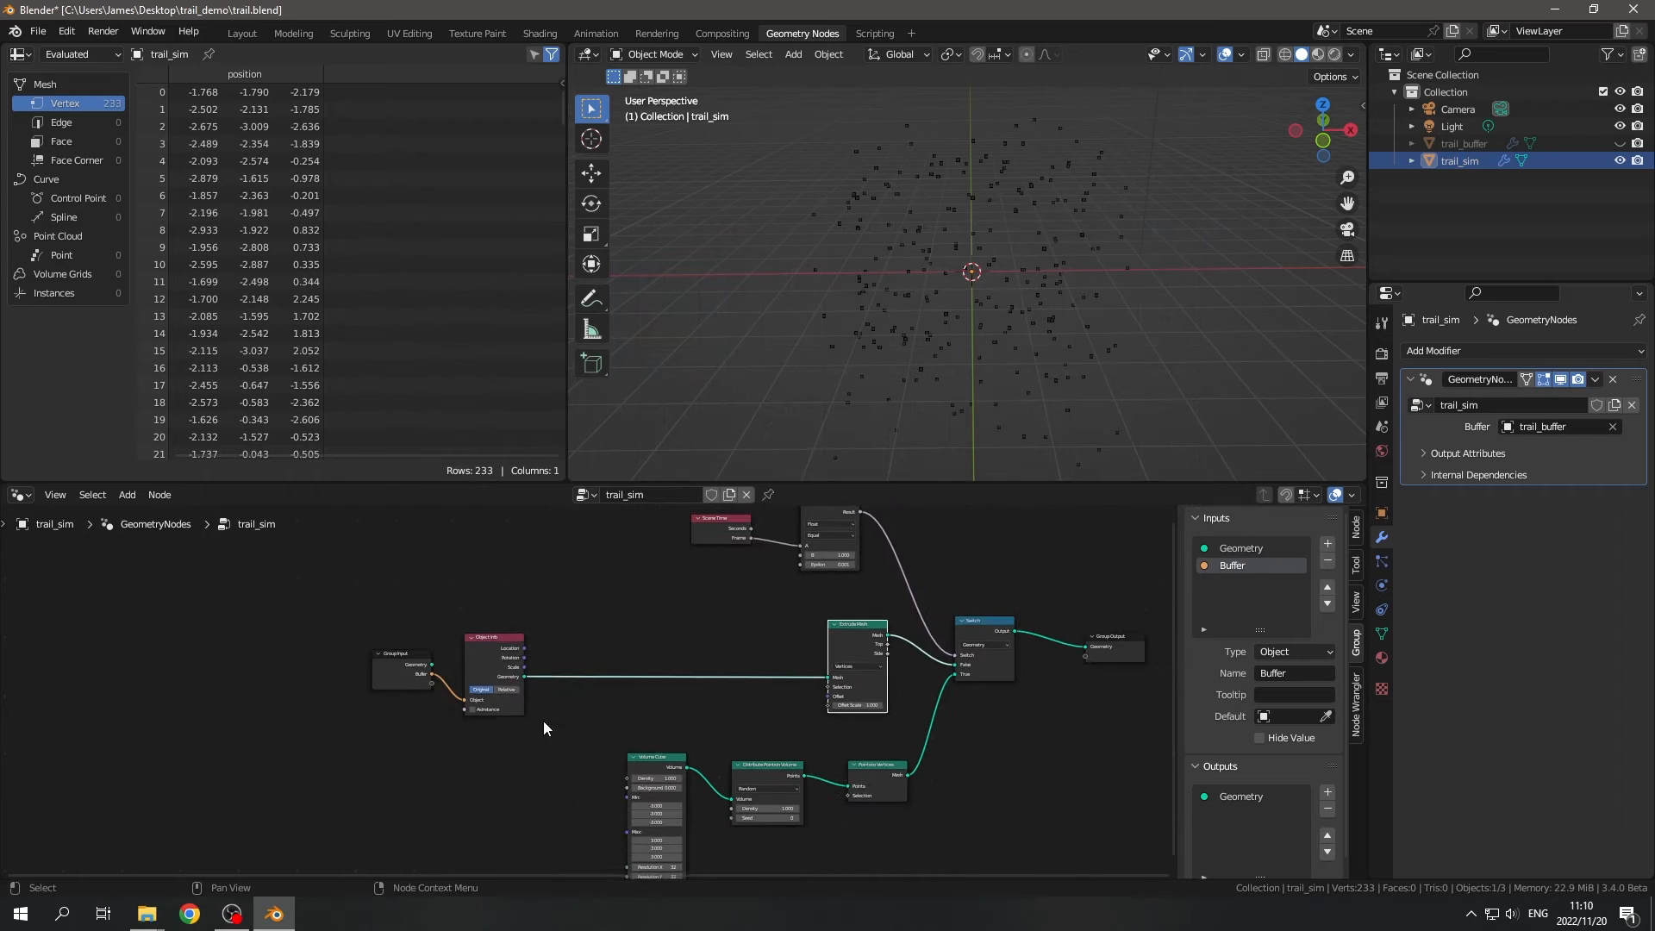
- Add the centered_noise group node below the Object Info node and widen it so its name is readable
key("shift+a")
type("nois")
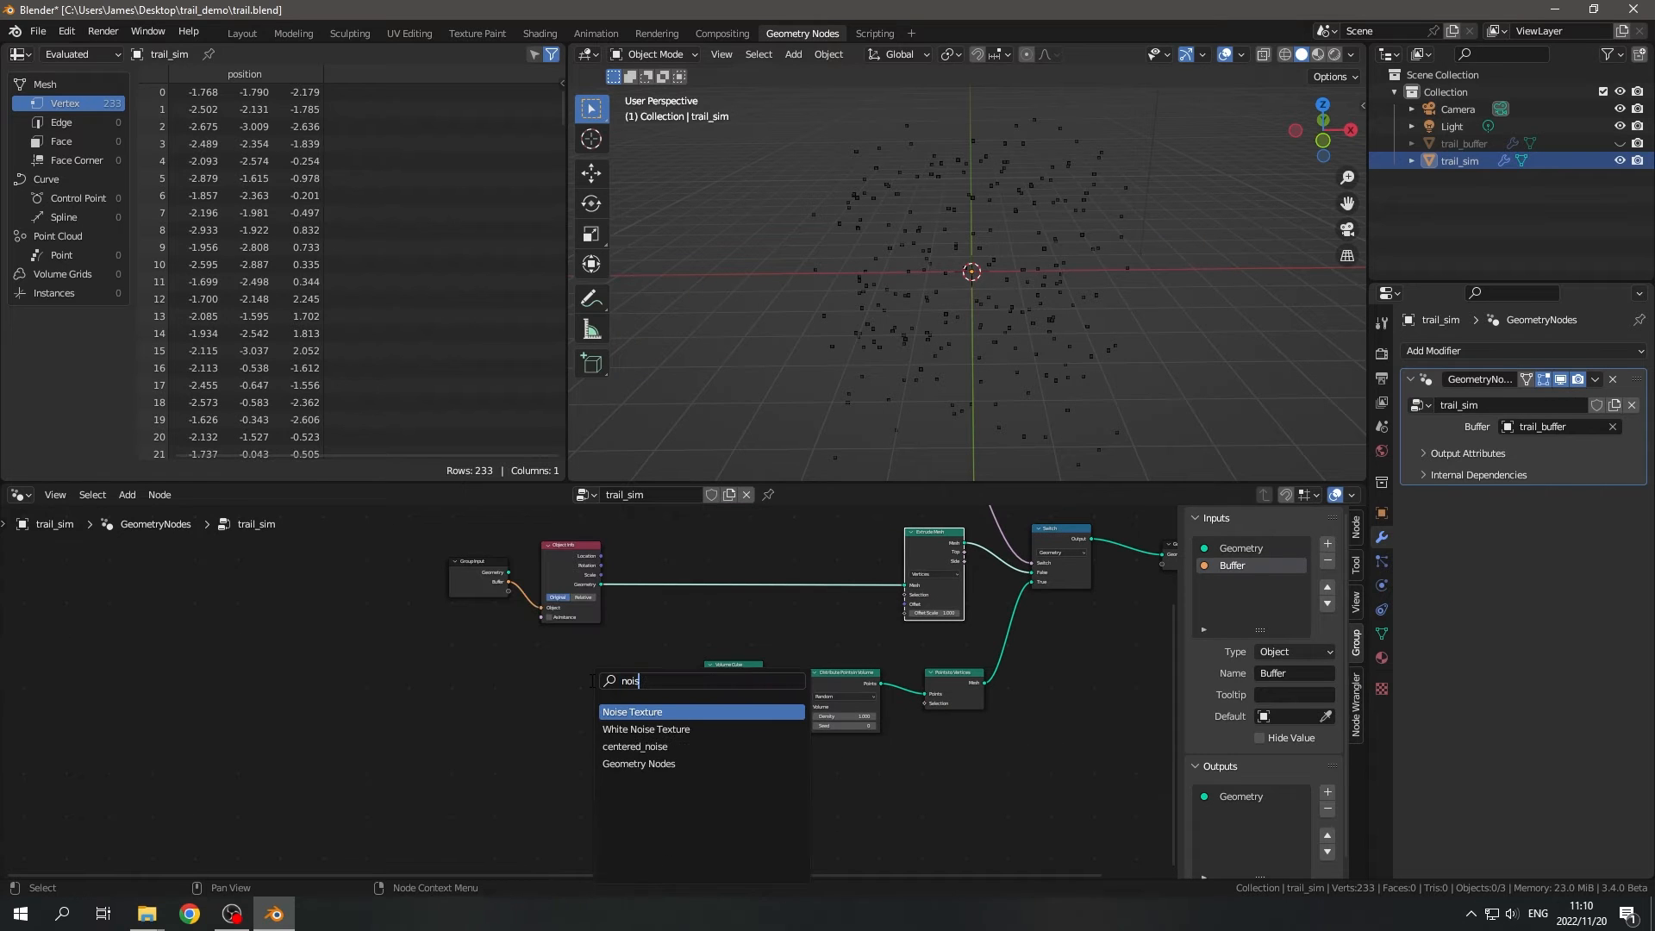
type("e")
key("Down")
key("Down")
key("Return")
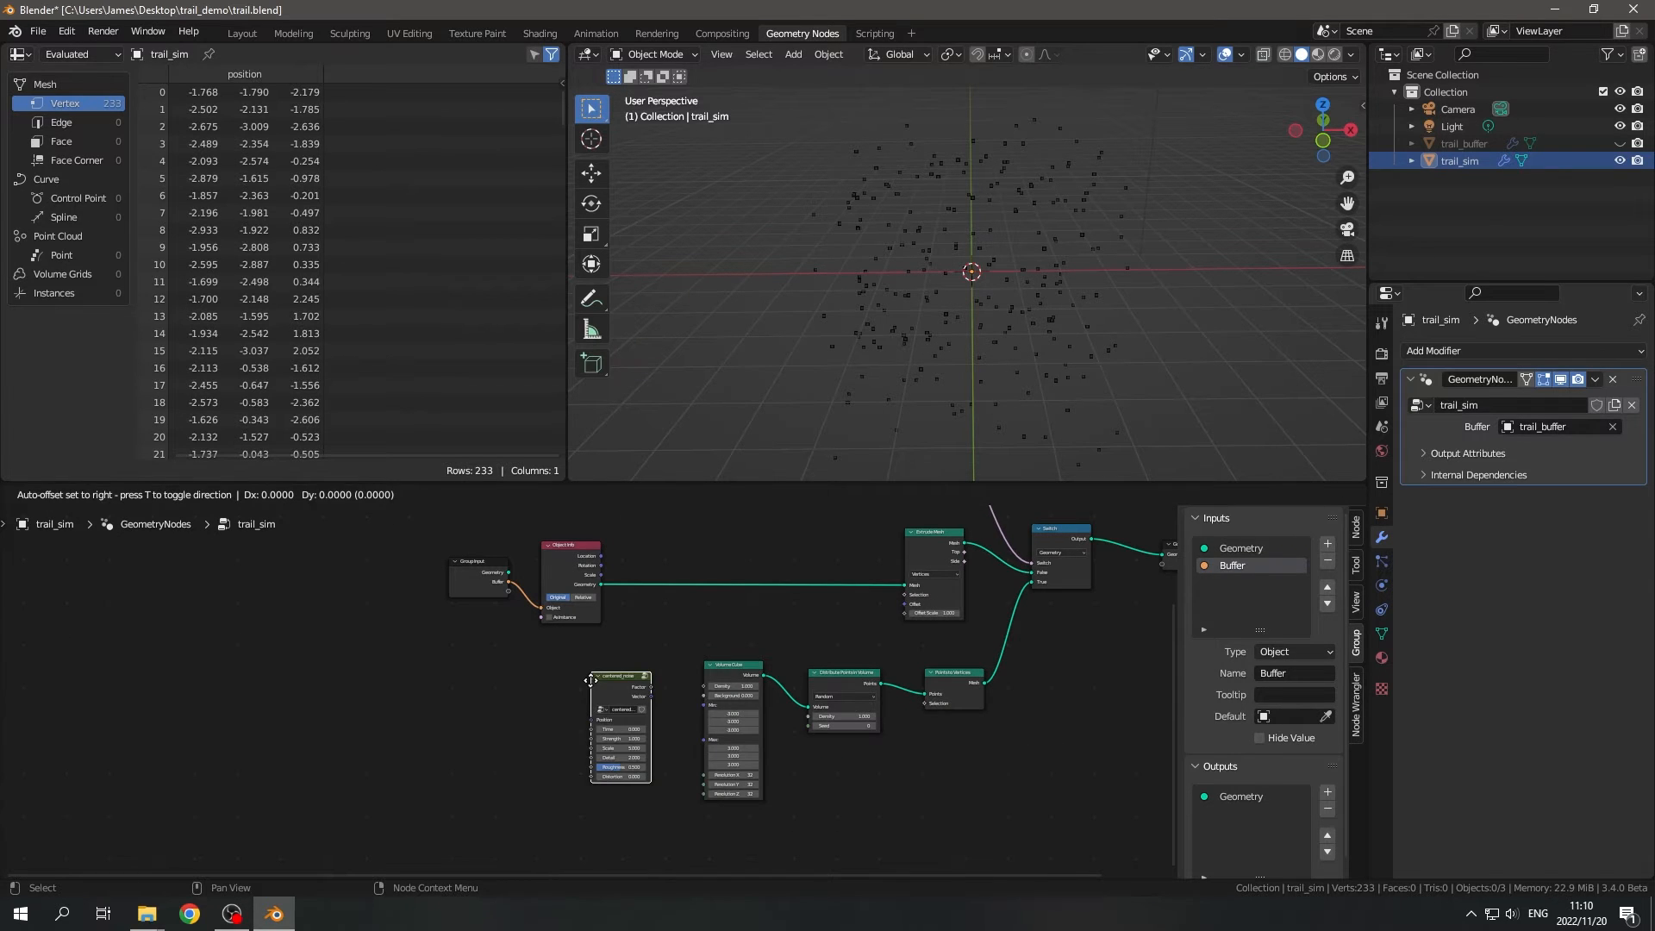
left_click(479, 665)
scroll(529, 667, "up", 3)
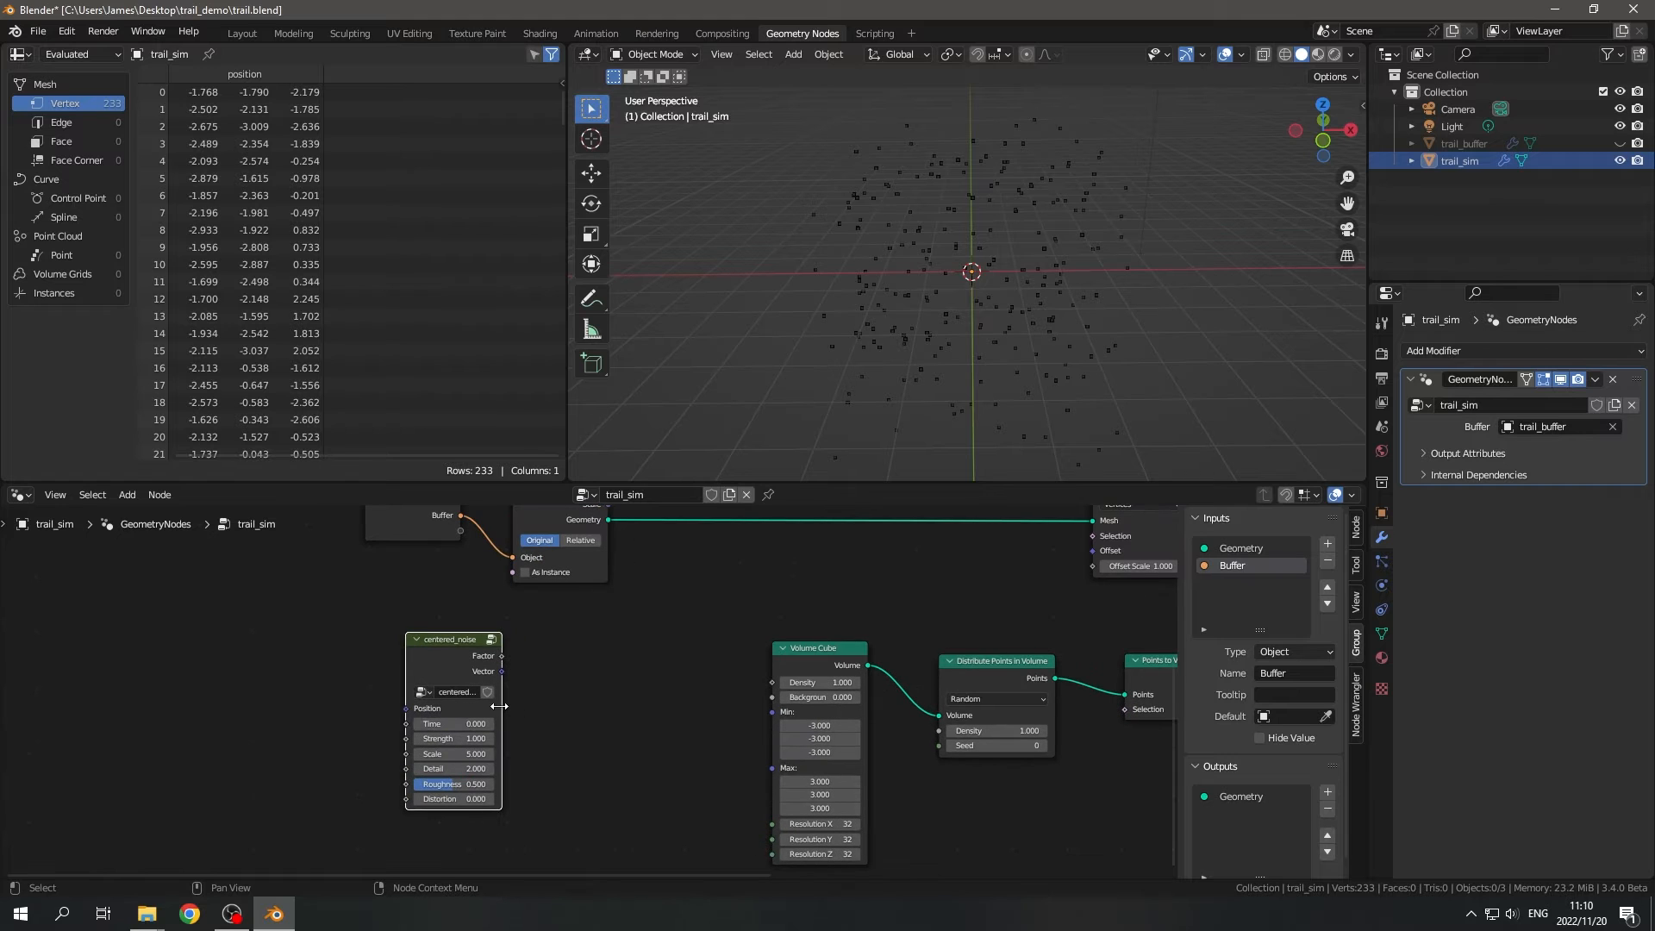
left_click_drag(500, 706, 525, 705)
middle_click_drag(583, 652, 680, 742)
- Move the Group Input and Object Info nodes up and away from Extrude Mesh, above the centered_noise node
left_click_drag(673, 695, 447, 580)
key("g")
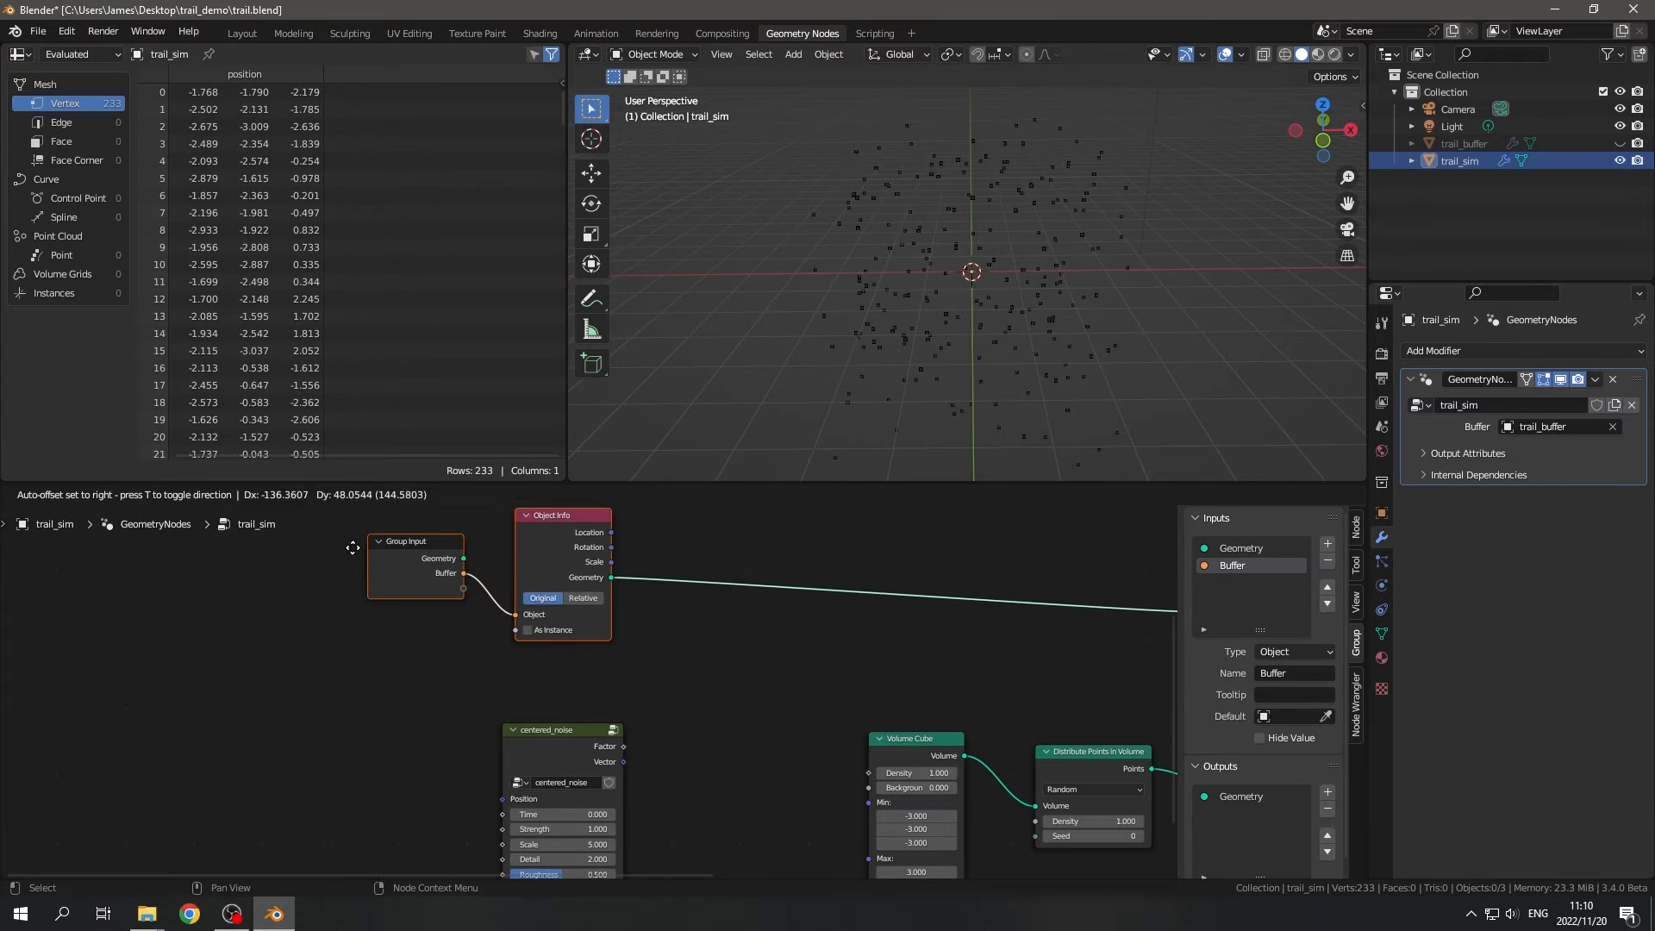
left_click(352, 547)
- Examine the node setup inside the centered_noise group and return to the trail_sim node tree
middle_click_drag(669, 788, 670, 676)
left_click(541, 656)
key("Tab")
scroll(365, 715, "down", 2)
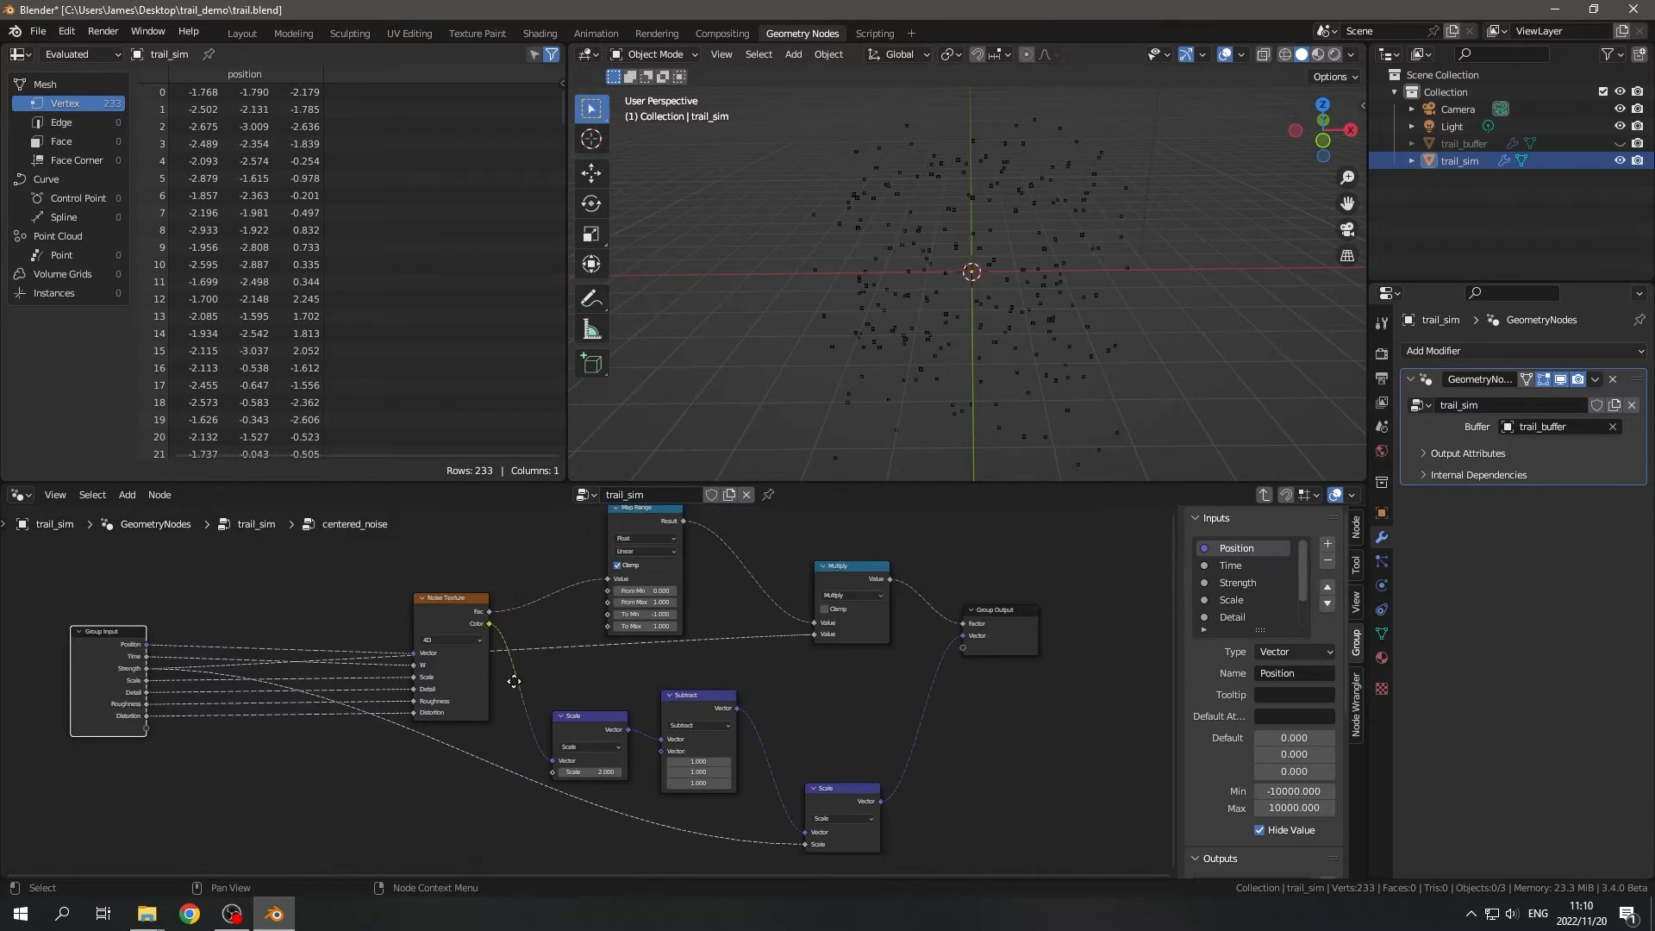
middle_click_drag(515, 599, 543, 648)
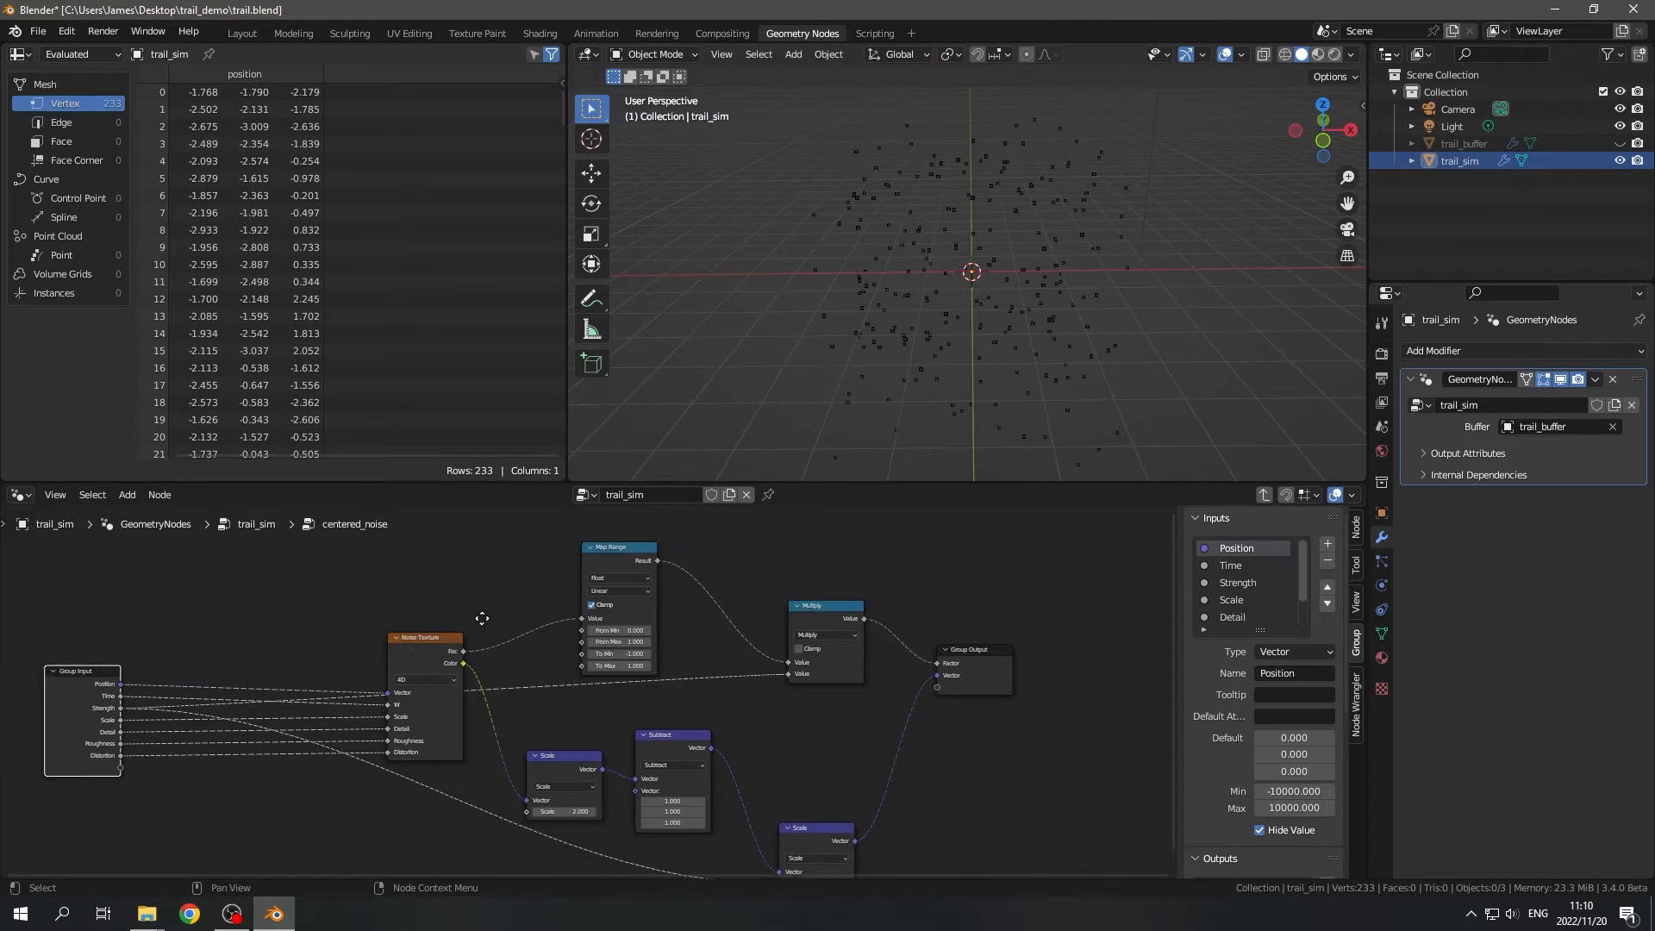
key("Tab")
- Add a Position node feeding the centered_noise node's Position input
scroll(560, 668, "up", 3)
left_click_drag(633, 646, 728, 681)
left_click_drag(533, 606, 462, 606)
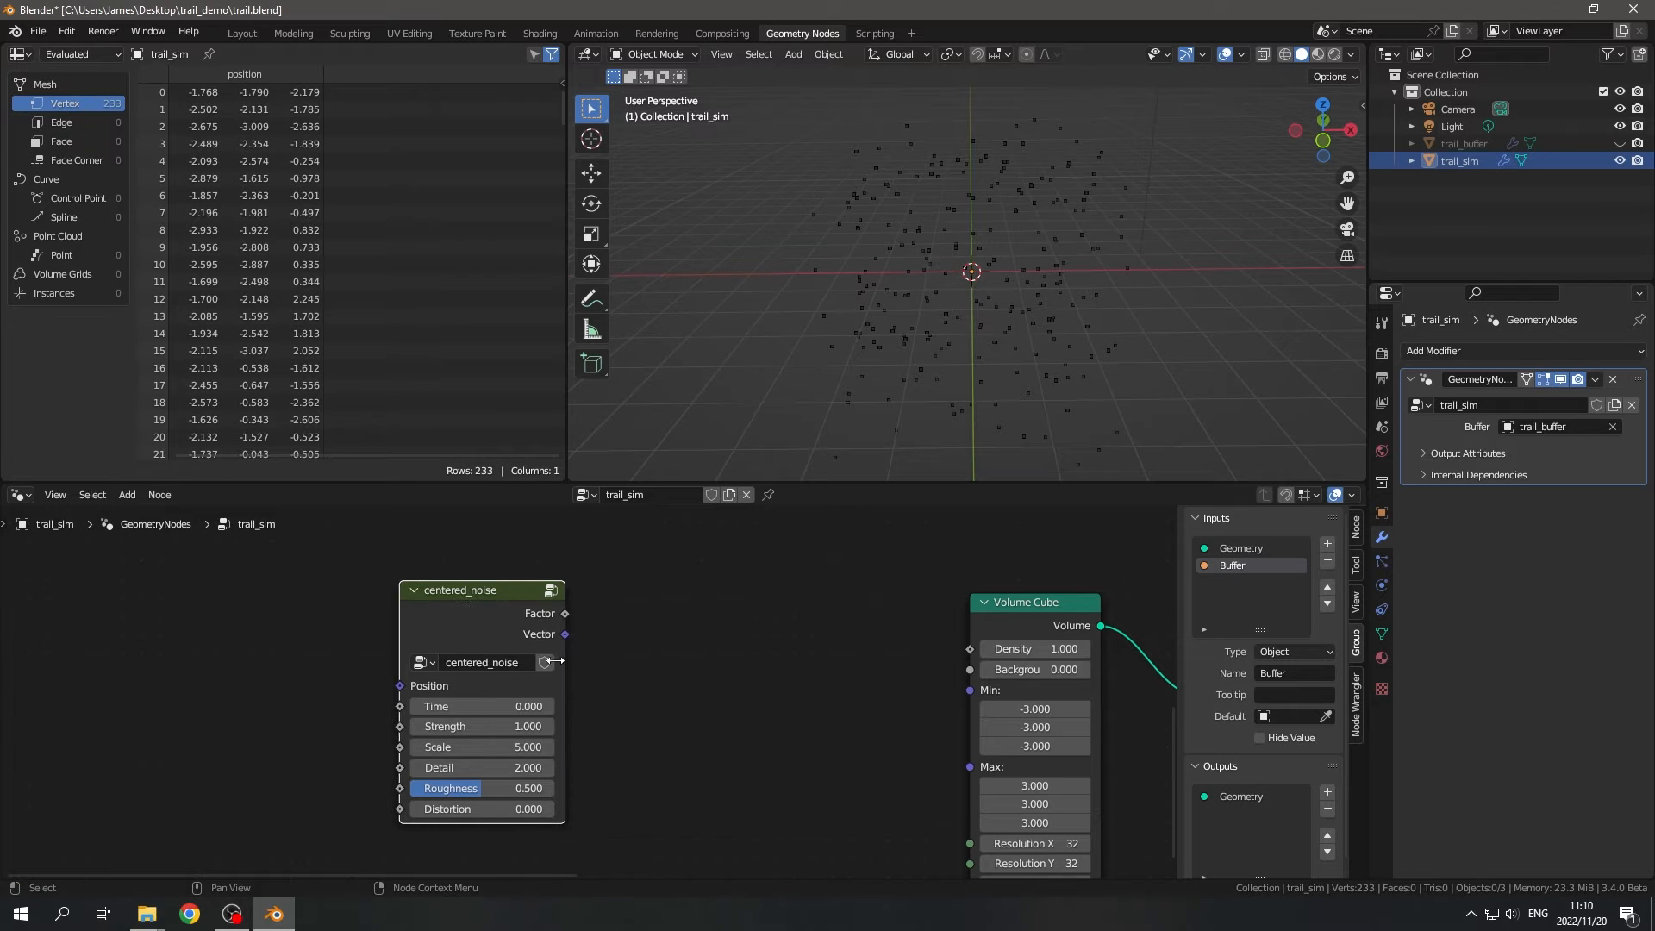
middle_click_drag(607, 649, 874, 637)
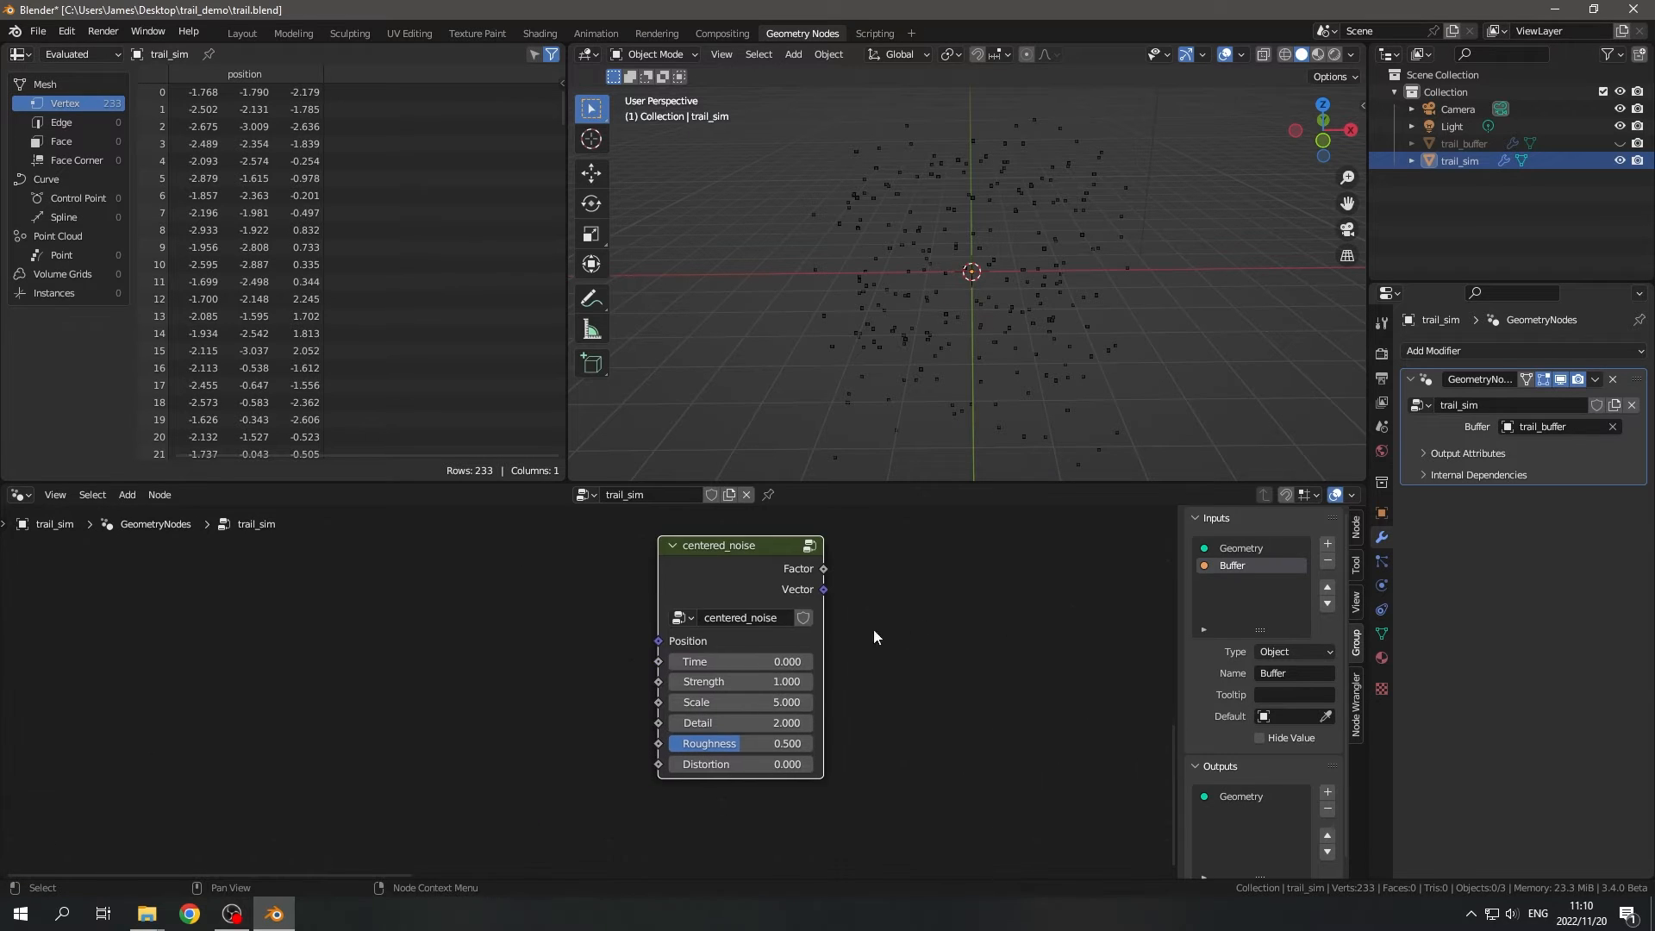
left_click_drag(648, 649, 372, 644)
type("pos")
key("Return")
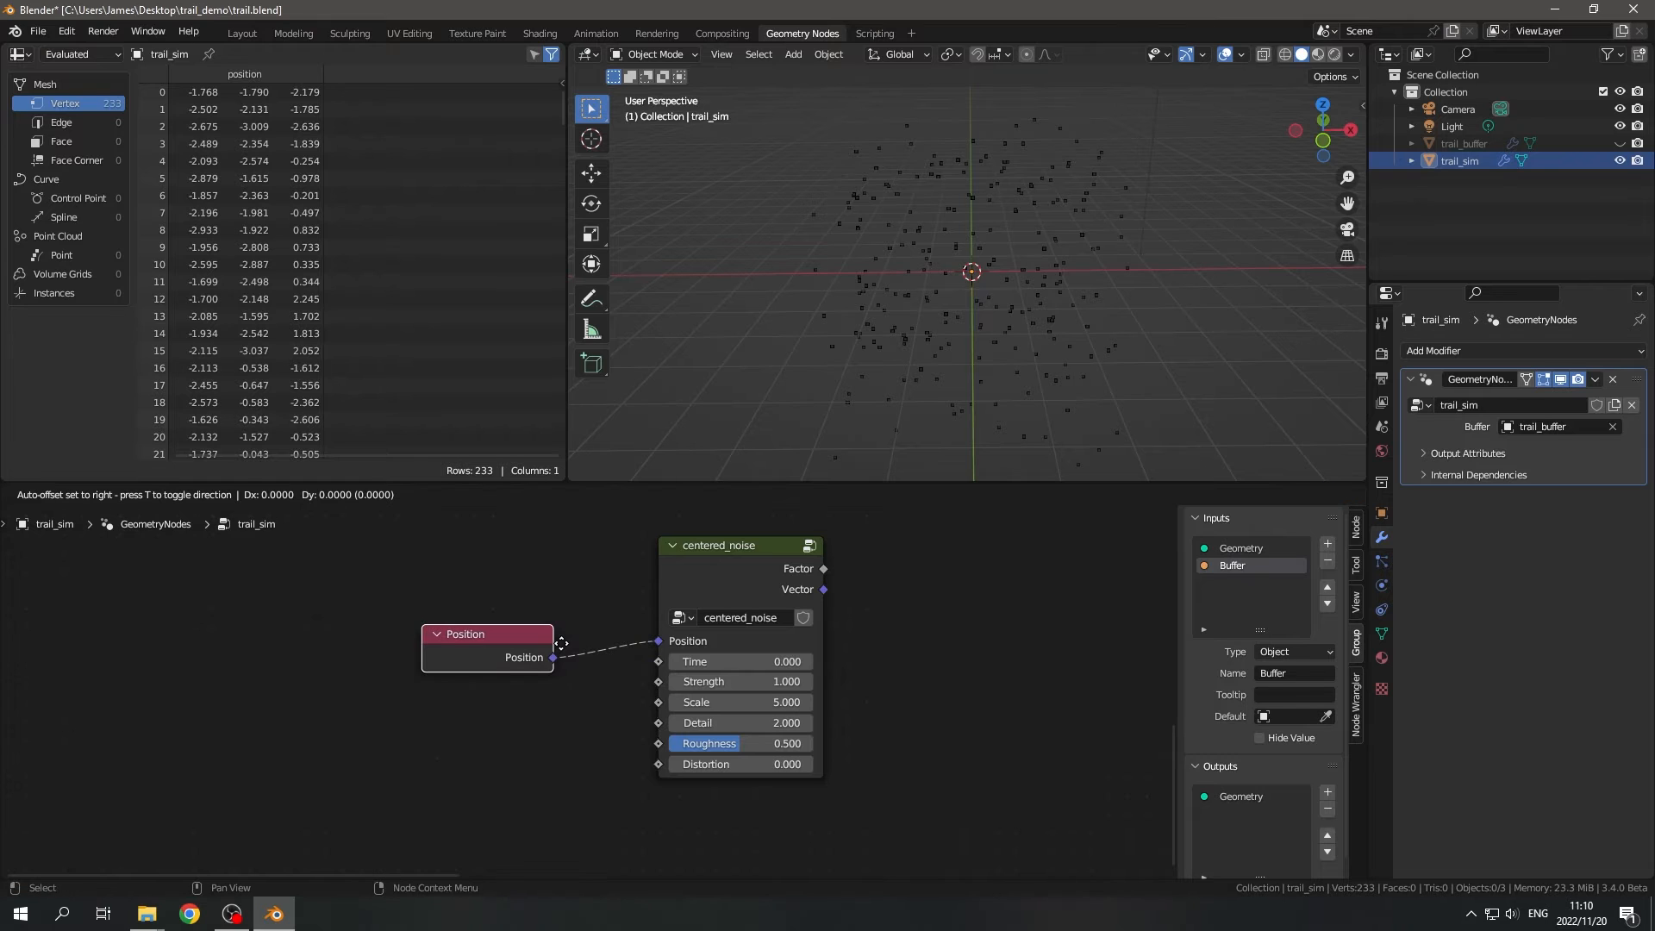
left_click(556, 618)
left_click_drag(727, 579, 682, 575)
- Add a Vector Math node set to Normalize, fed by centered_noise's Vector output
middle_click_drag(837, 606, 536, 699)
scroll(536, 700, "down", 3)
scroll(537, 700, "up", 2)
left_click_drag(491, 684, 557, 689)
type("norm")
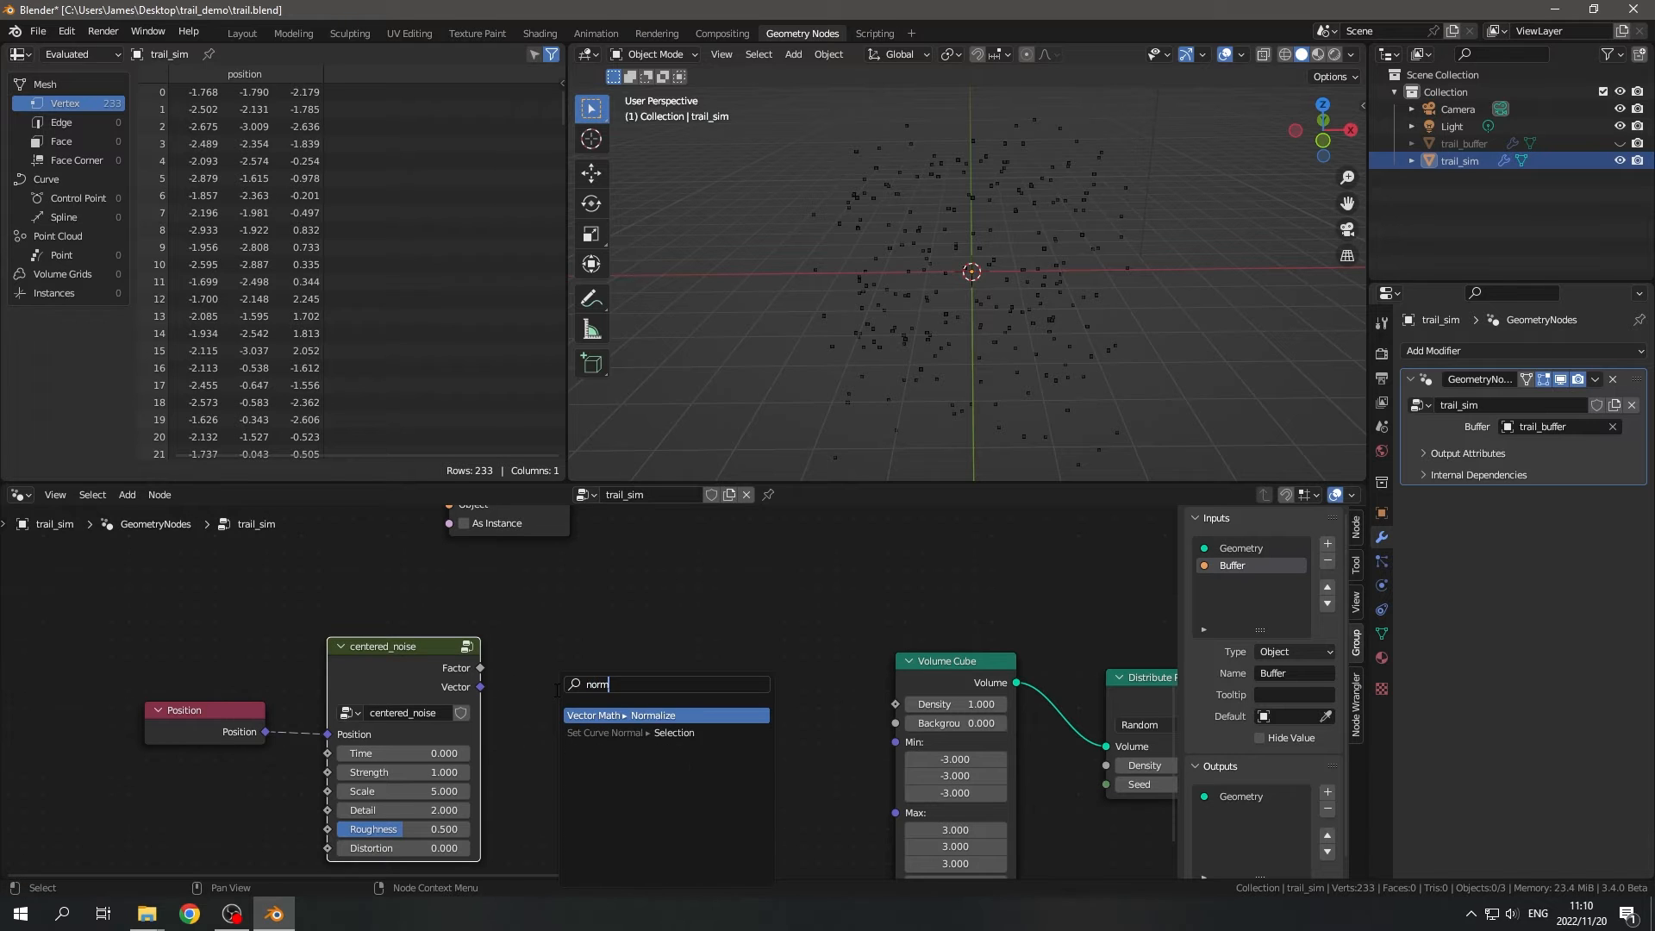
key("Return")
left_click(555, 701)
- Move the Position, centered_noise and Normalize nodes together away from the Volume Cube to make room
scroll(555, 701, "down", 2)
middle_click_drag(555, 701, 617, 680)
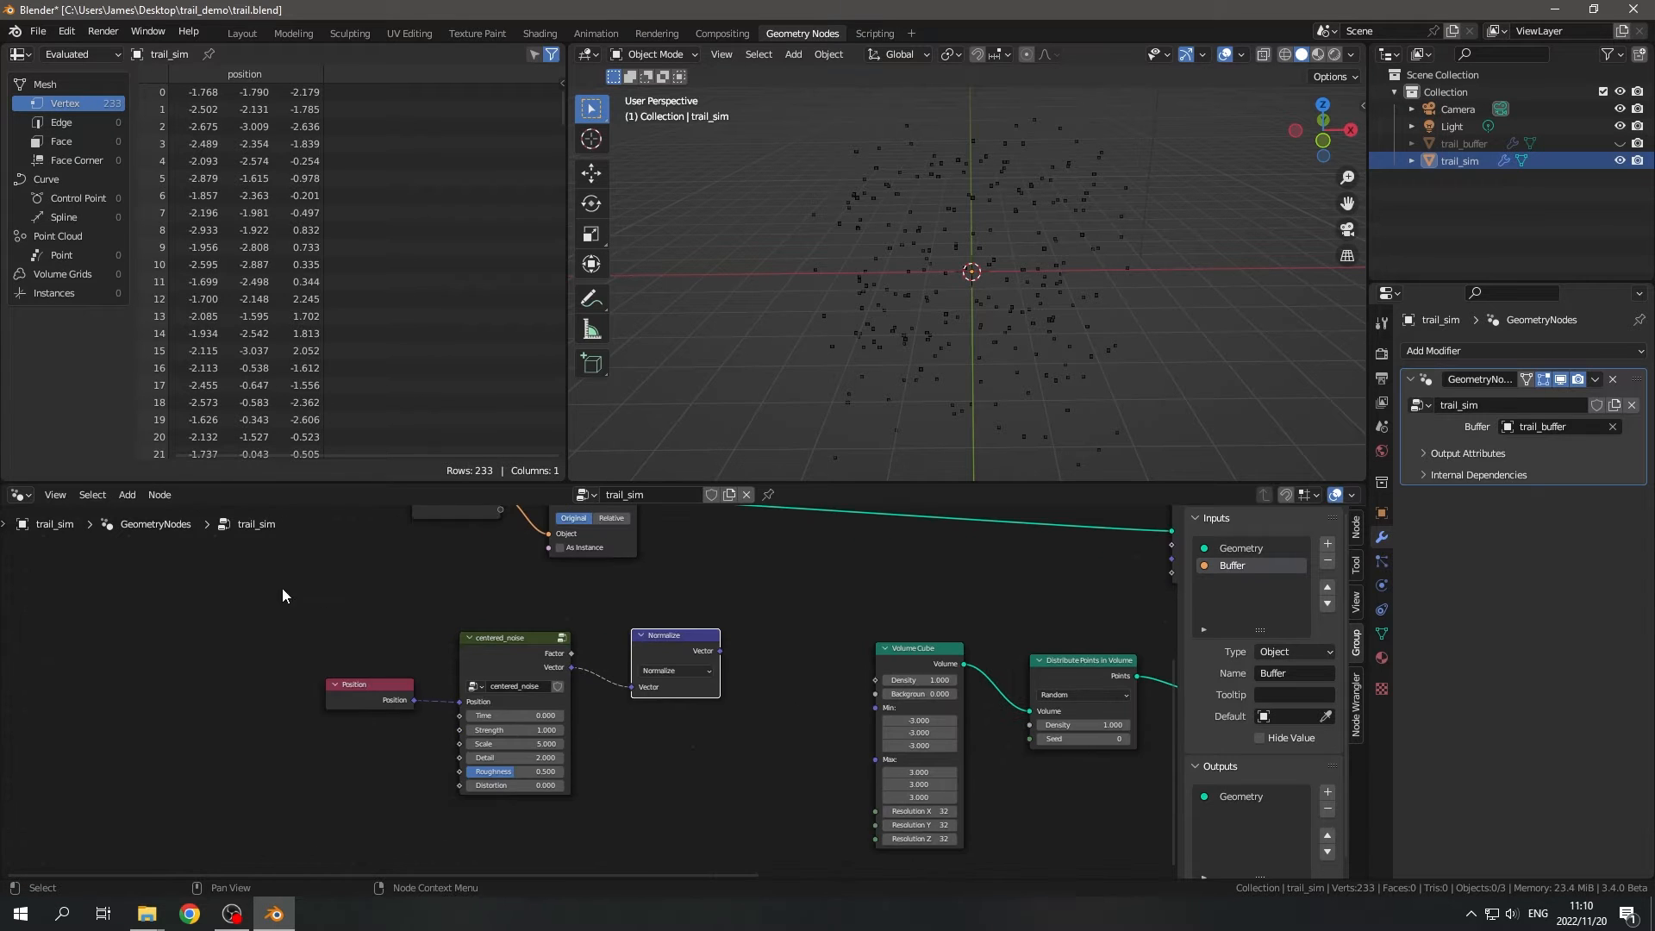
left_click_drag(280, 590, 778, 804)
key("g")
left_click(490, 767)
- Add a Vector Math node set to Scale, fed by the Normalize node's Vector output
left_click_drag(635, 671, 692, 686)
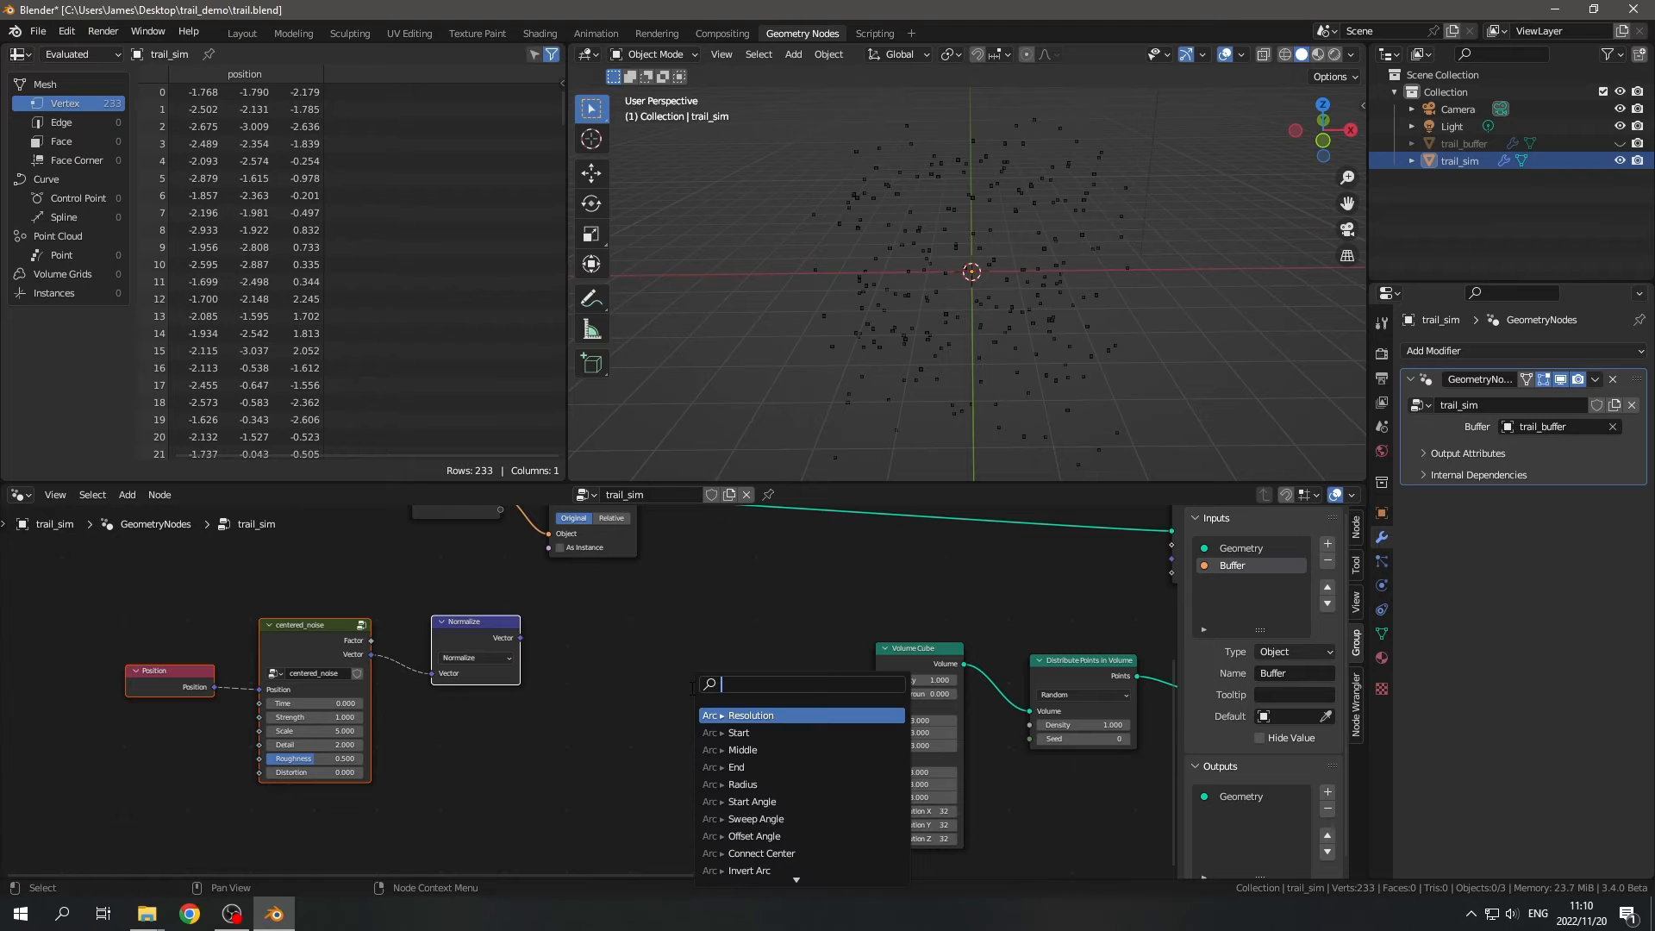
type("scale")
key("Return")
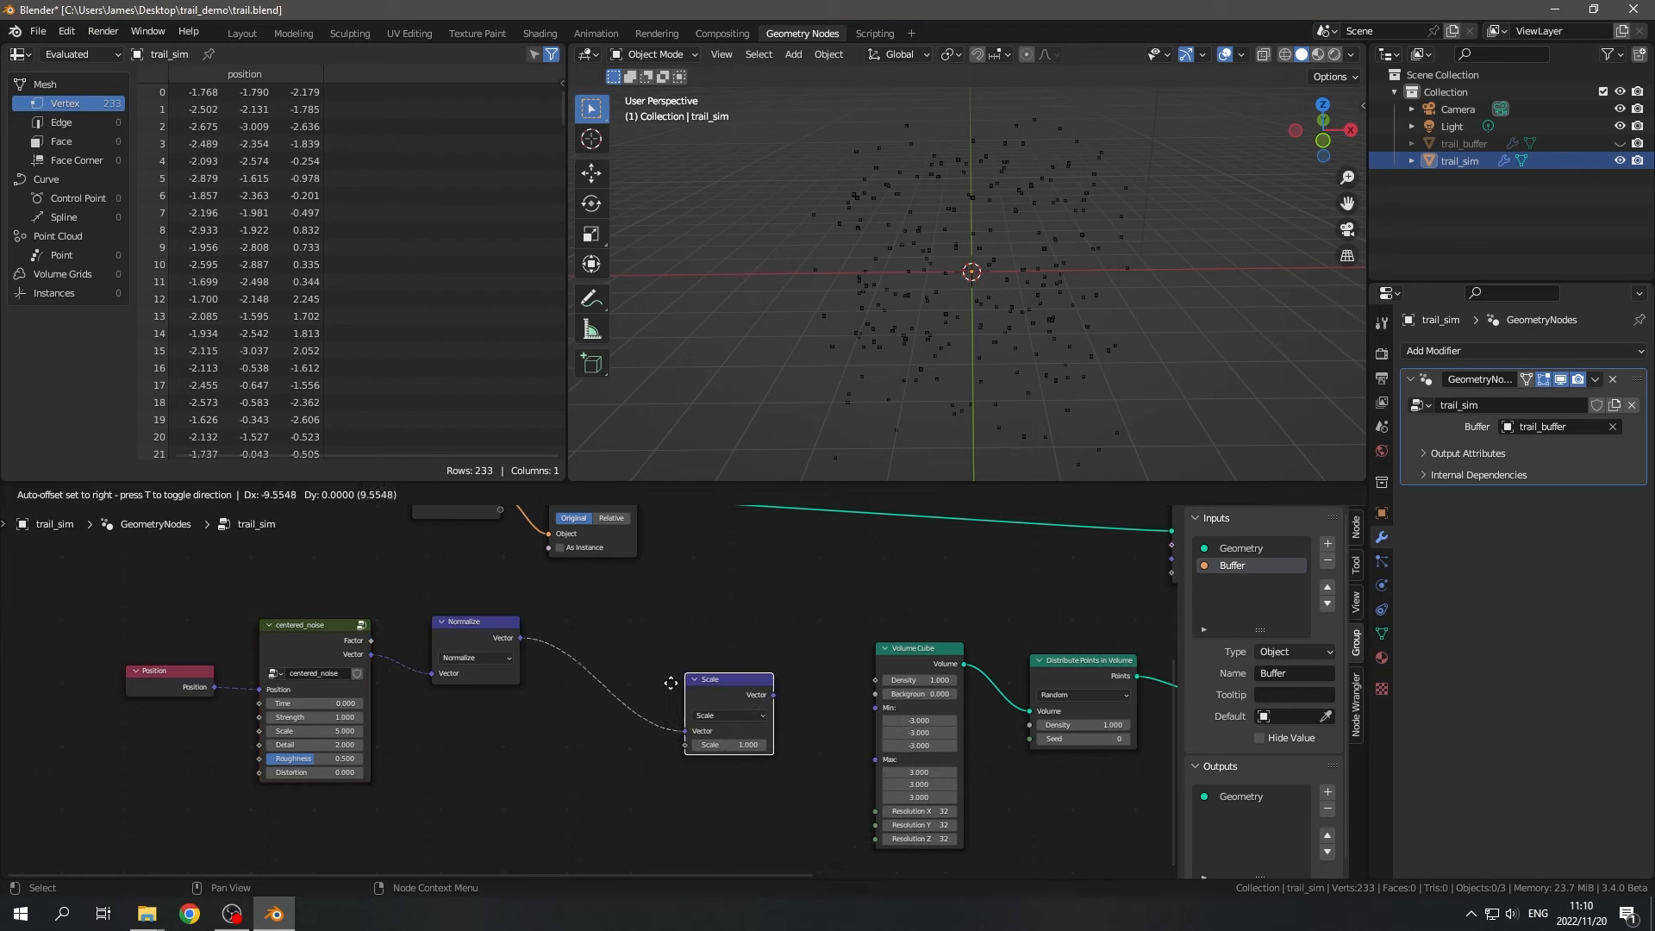
left_click(601, 671)
middle_click_drag(976, 582, 793, 645)
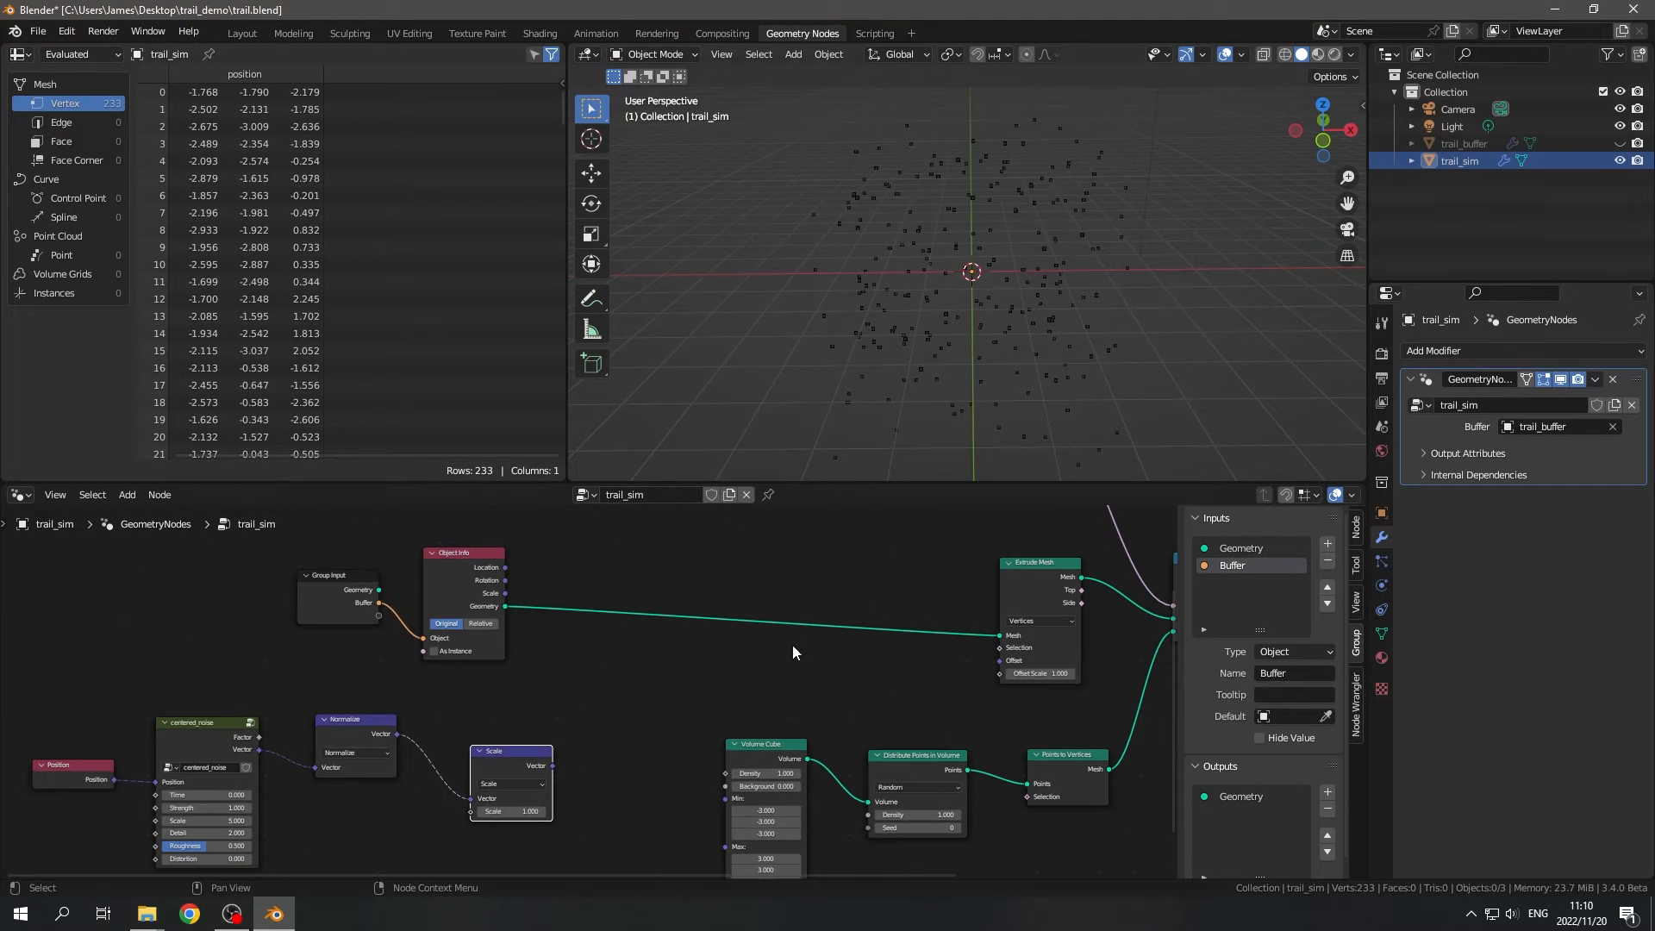
middle_click_drag(948, 379, 714, 353)
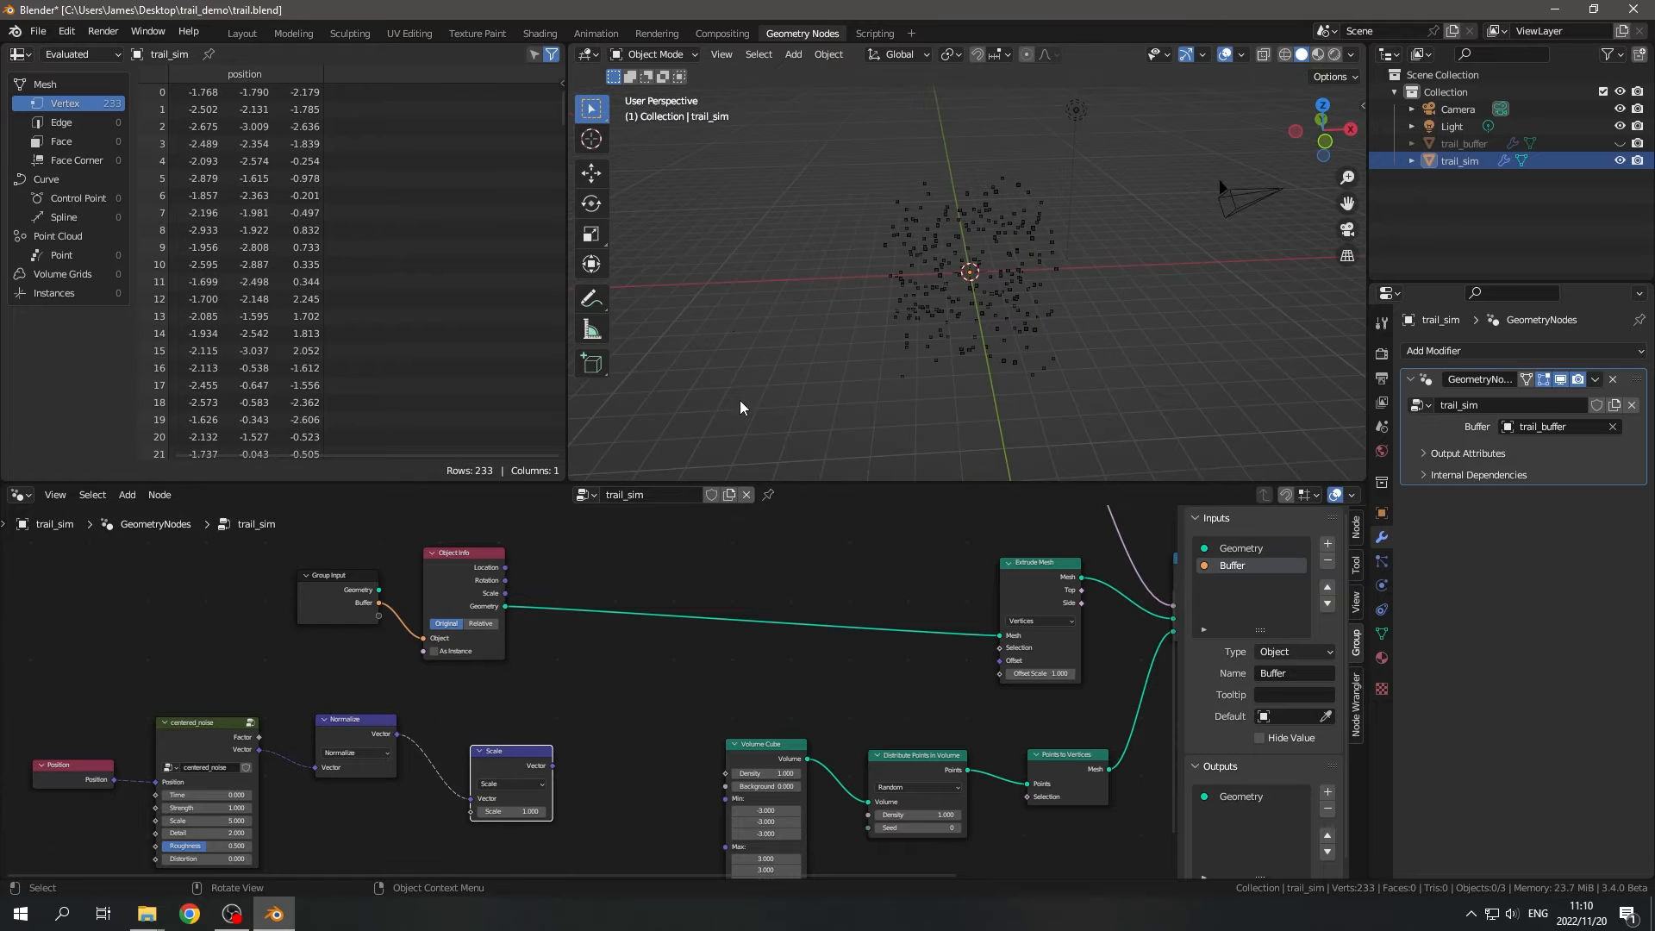
scroll(648, 777, "up", 4)
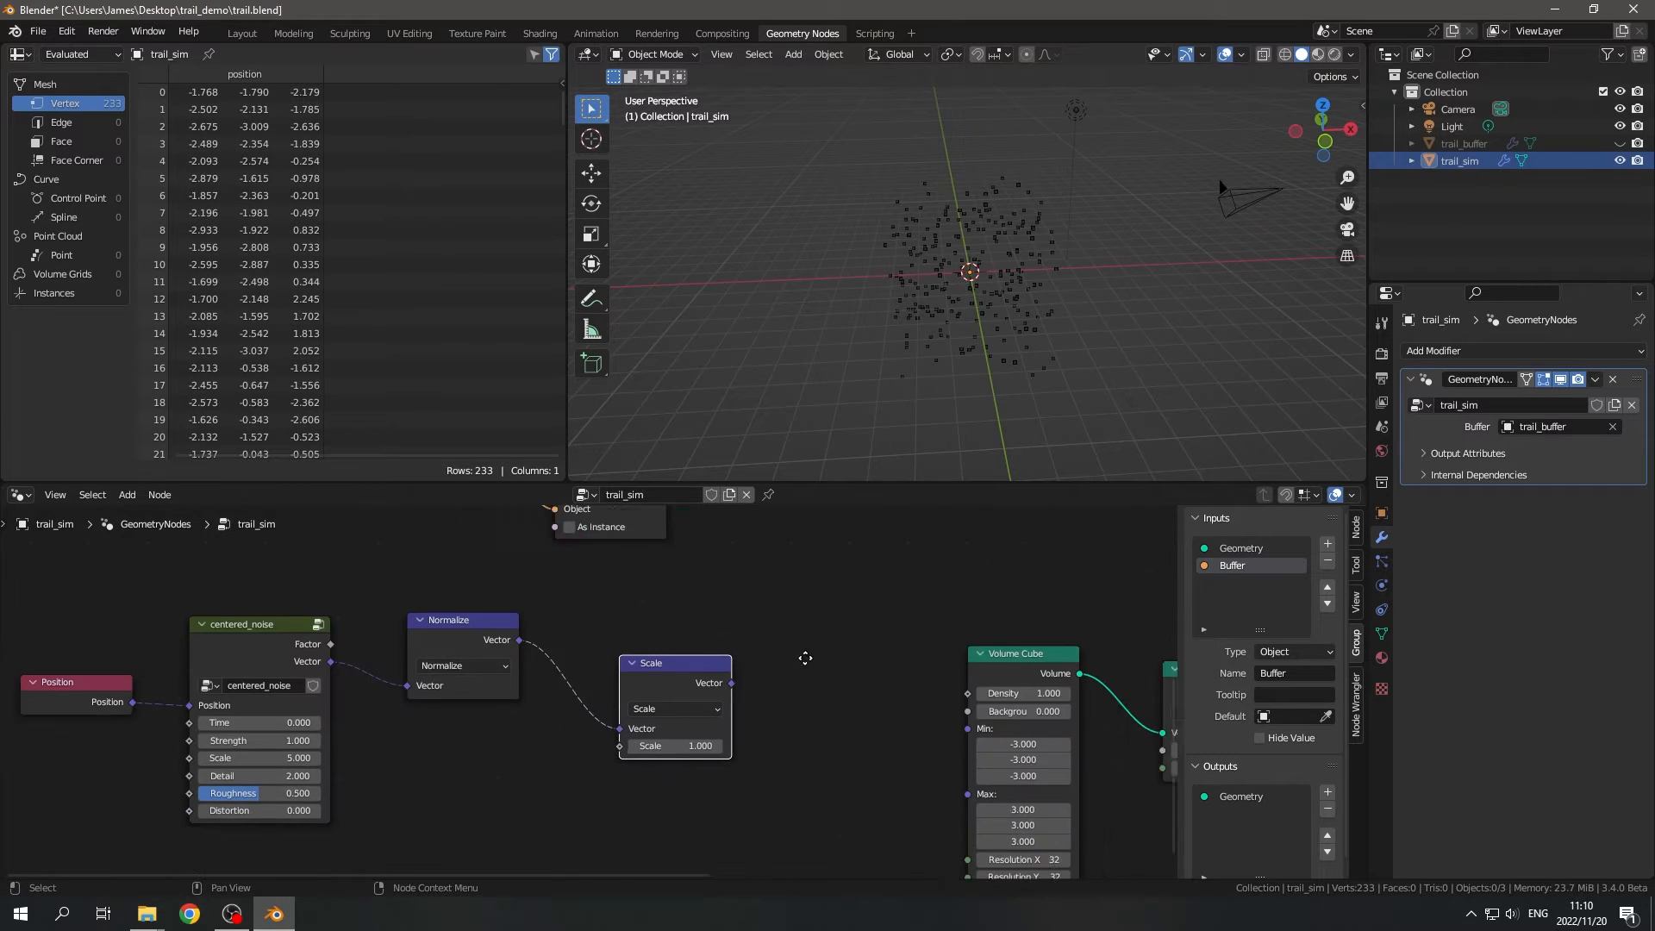
scroll(517, 783, "down", 4)
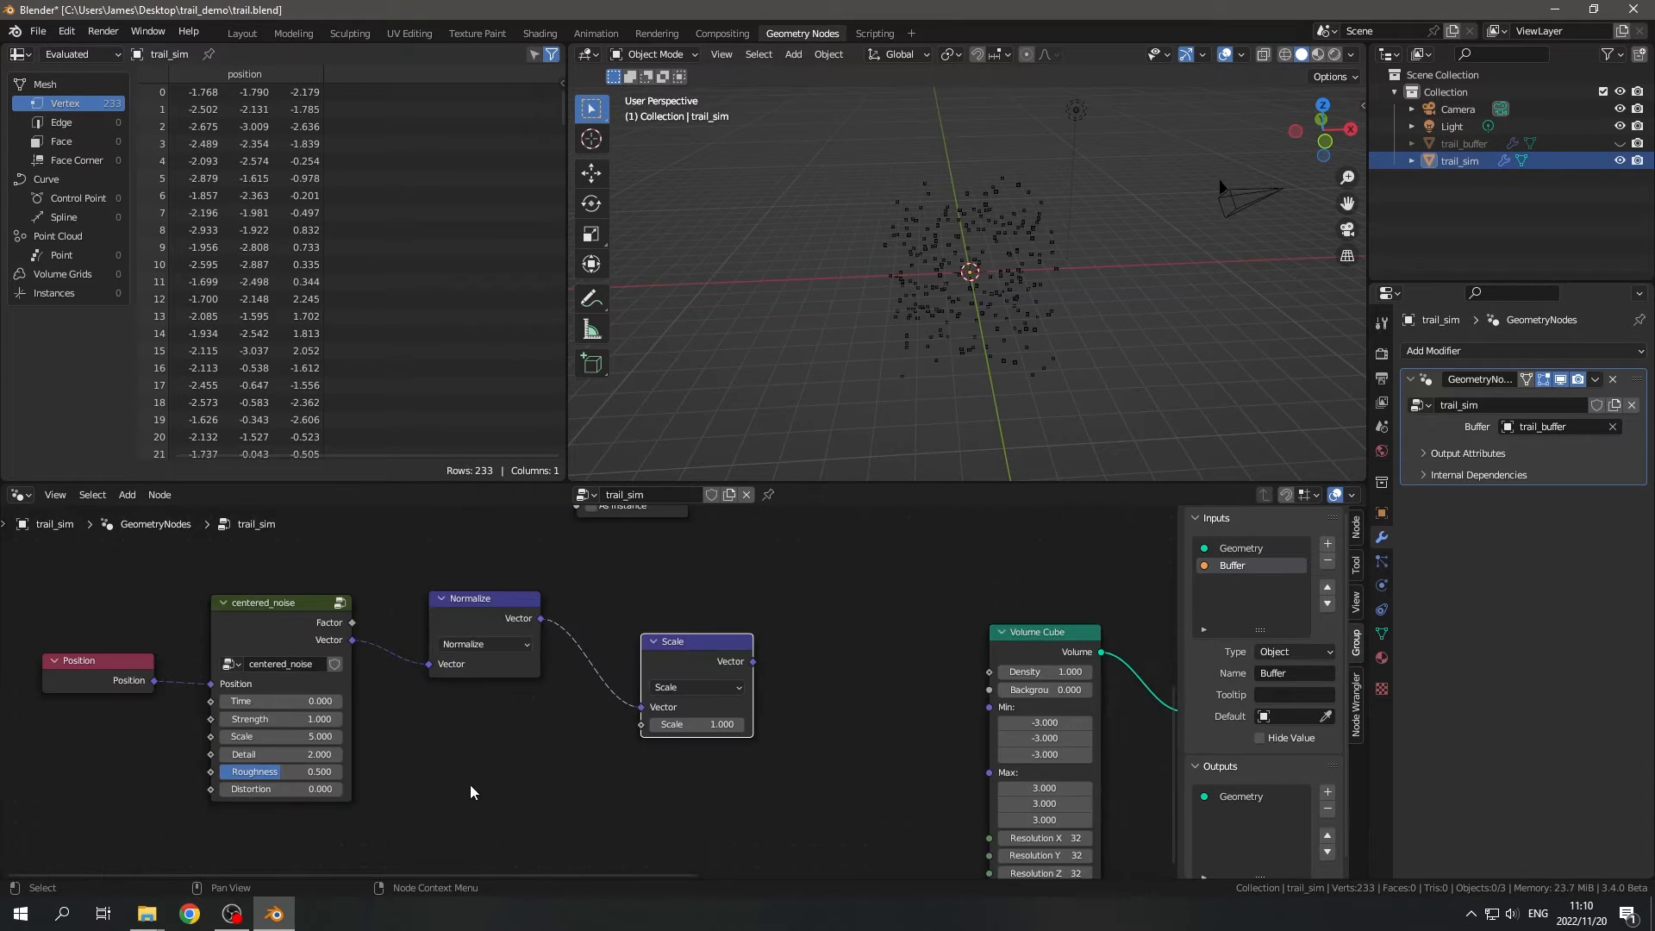
- Add a Value node set to 0.2 below centered_noise and connect it to the Scale node's Scale input
middle_click_drag(472, 791, 617, 685)
key("shift+a")
type("svlua")
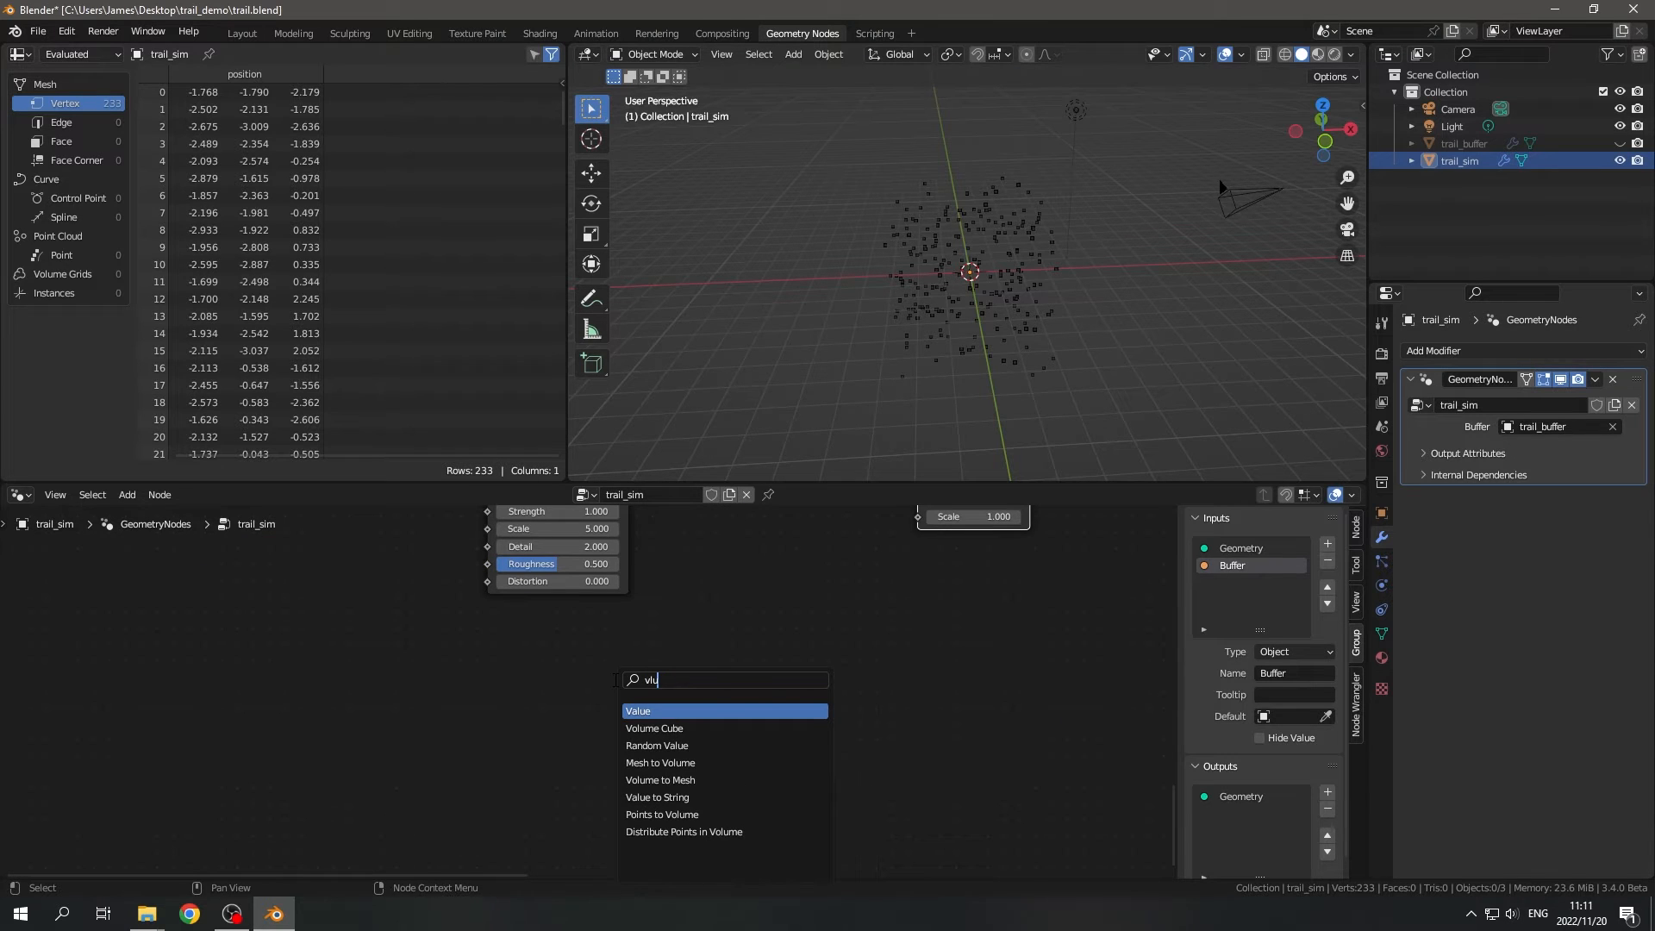
key("Return")
left_click(355, 706)
scroll(356, 707, "up", 1)
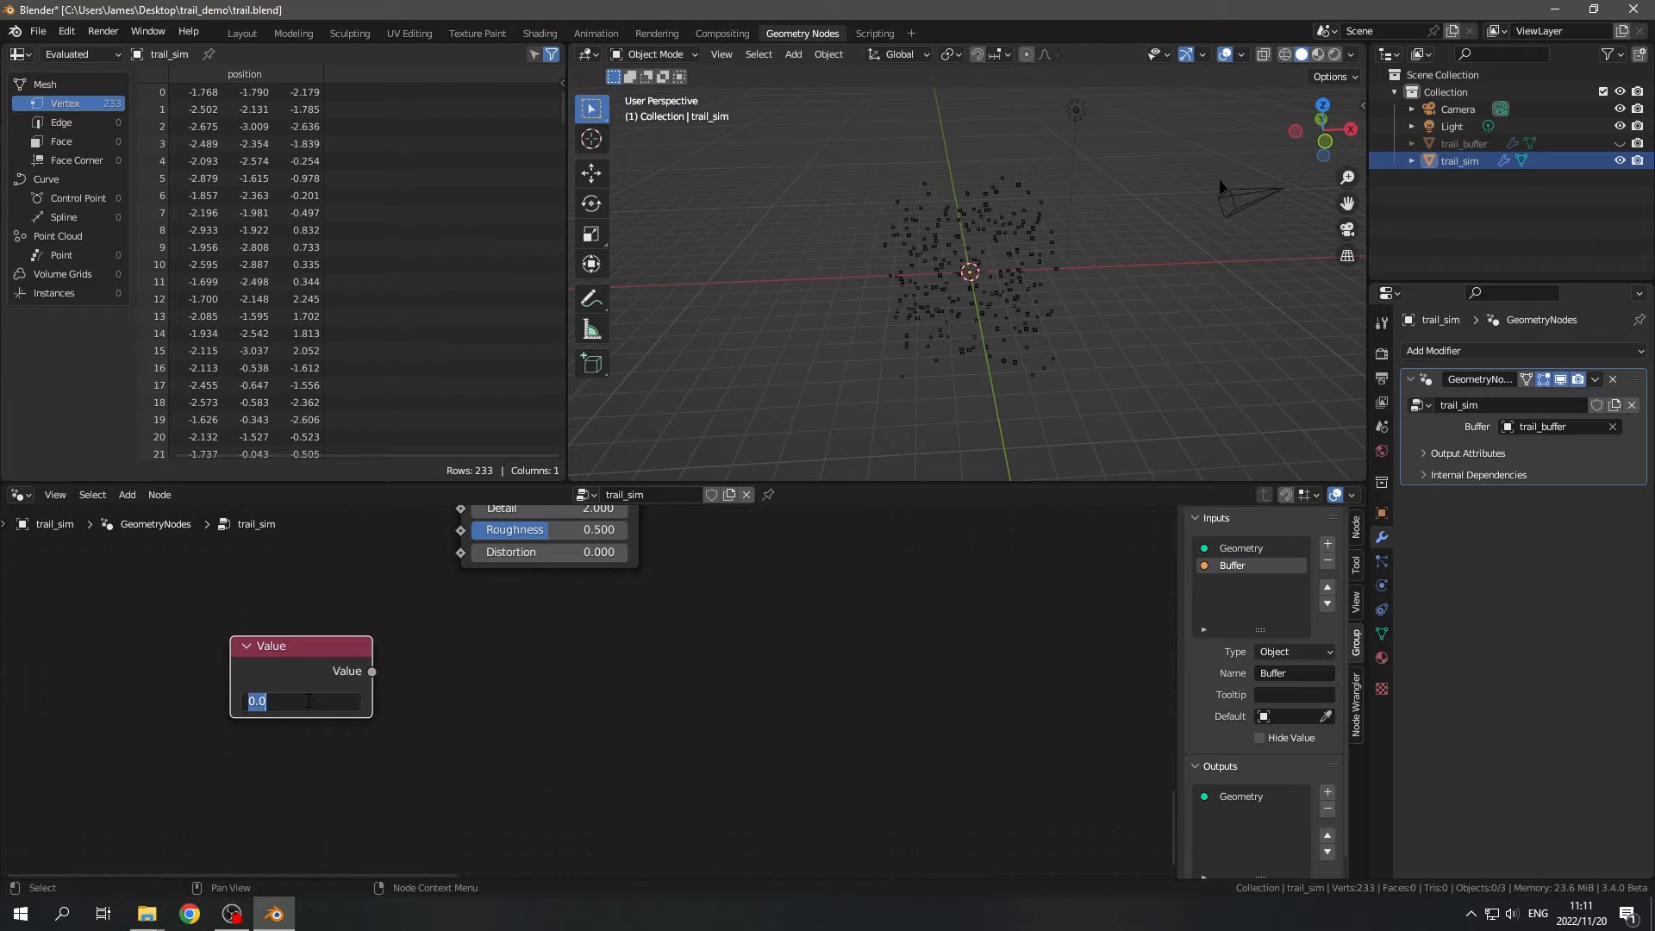
scroll(439, 675, "down", 2)
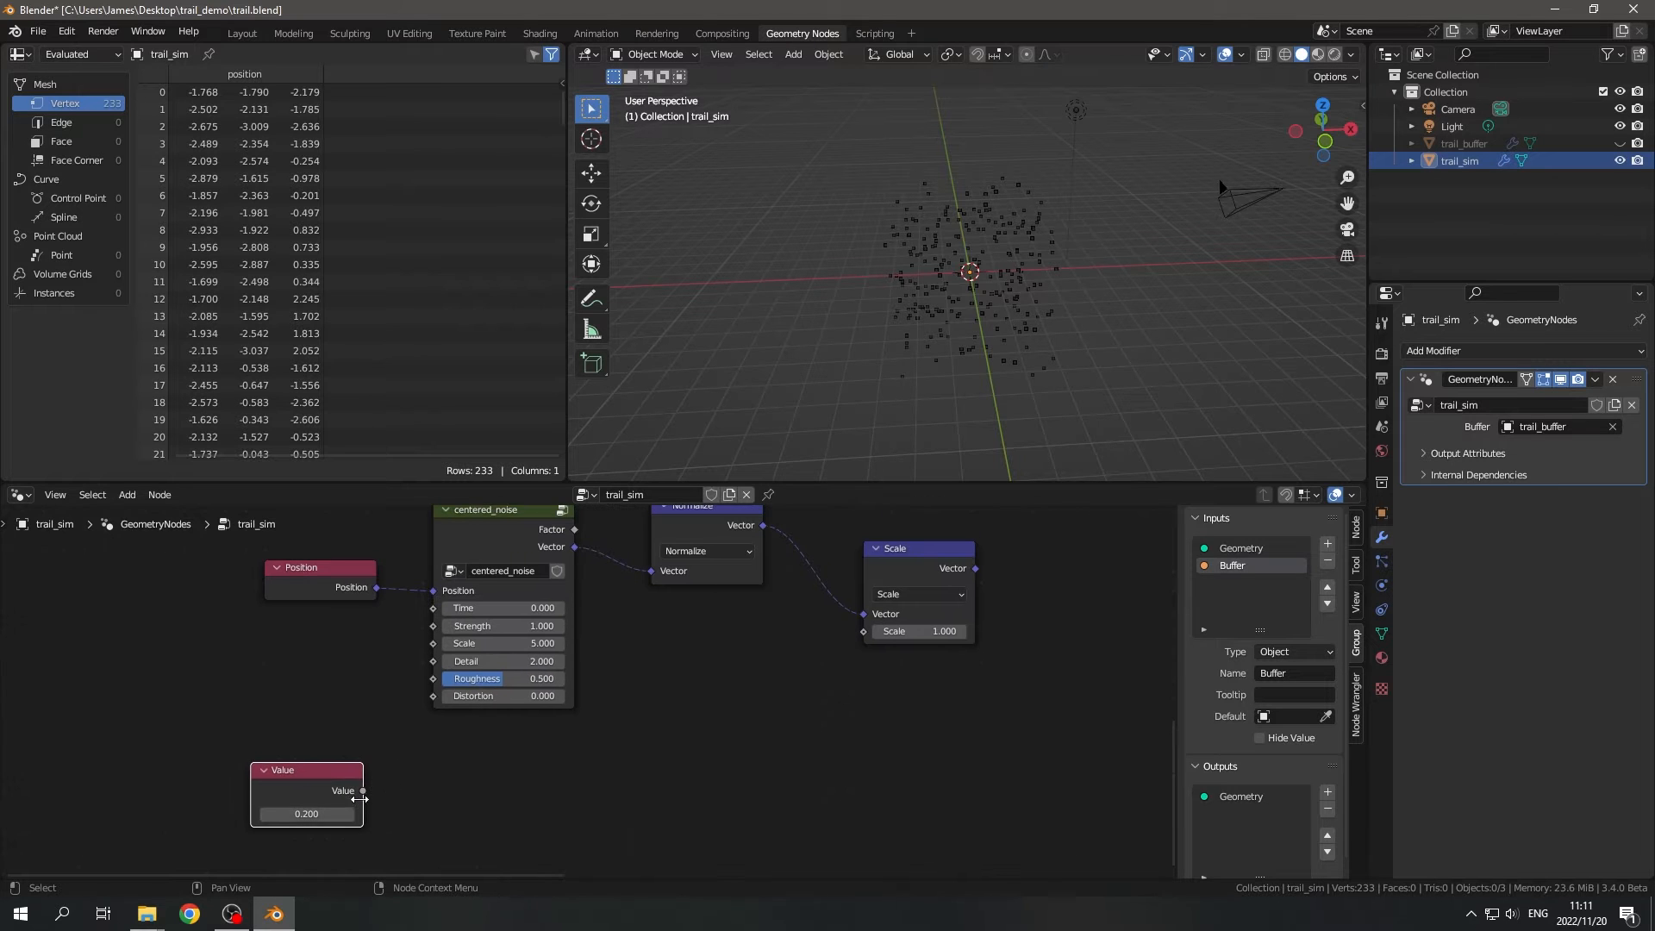
left_click_drag(363, 791, 877, 634)
left_click_drag(898, 567, 847, 594)
- Connect the Scale node's Vector output to the Extrude Mesh node's Offset input
scroll(1103, 595, "down", 2)
middle_click_drag(1103, 595, 785, 680)
scroll(732, 689, "up", 1)
scroll(626, 702, "up", 1)
middle_click_drag(627, 701, 422, 761)
scroll(491, 743, "up", 2)
left_click_drag(417, 756, 1121, 578)
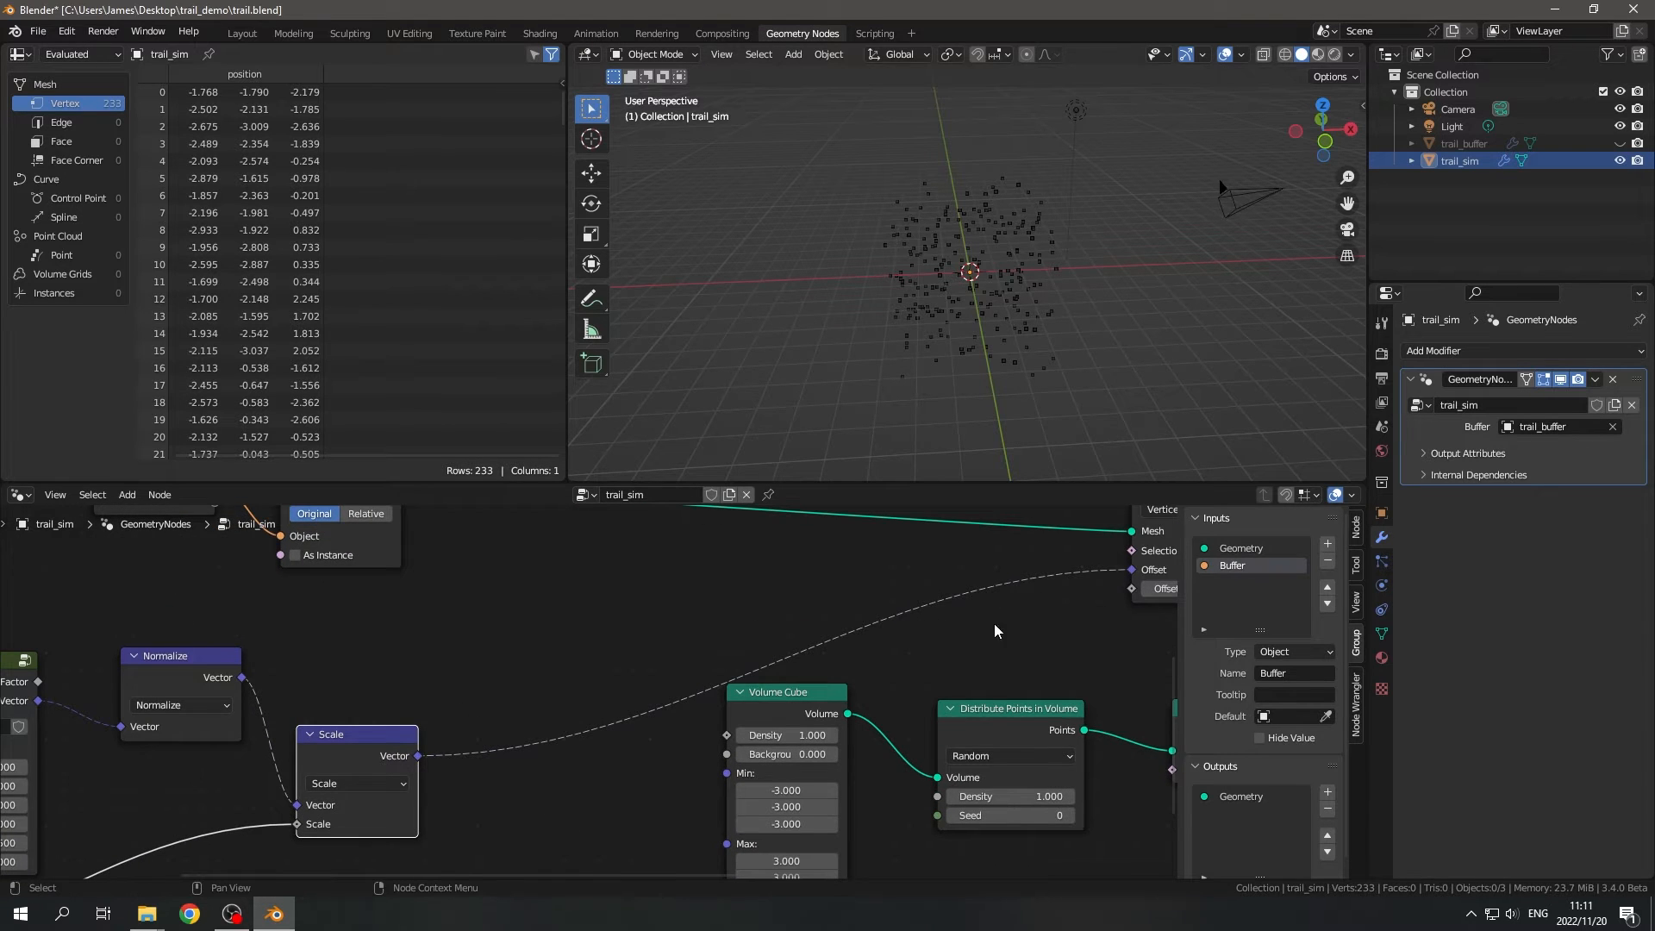
- Move the Group Input and Object Info nodes higher to leave more space above the noise nodes
scroll(991, 626, "down", 4)
middle_click_drag(810, 664, 927, 730)
scroll(733, 672, "down", 4)
middle_click_drag(623, 643, 648, 696)
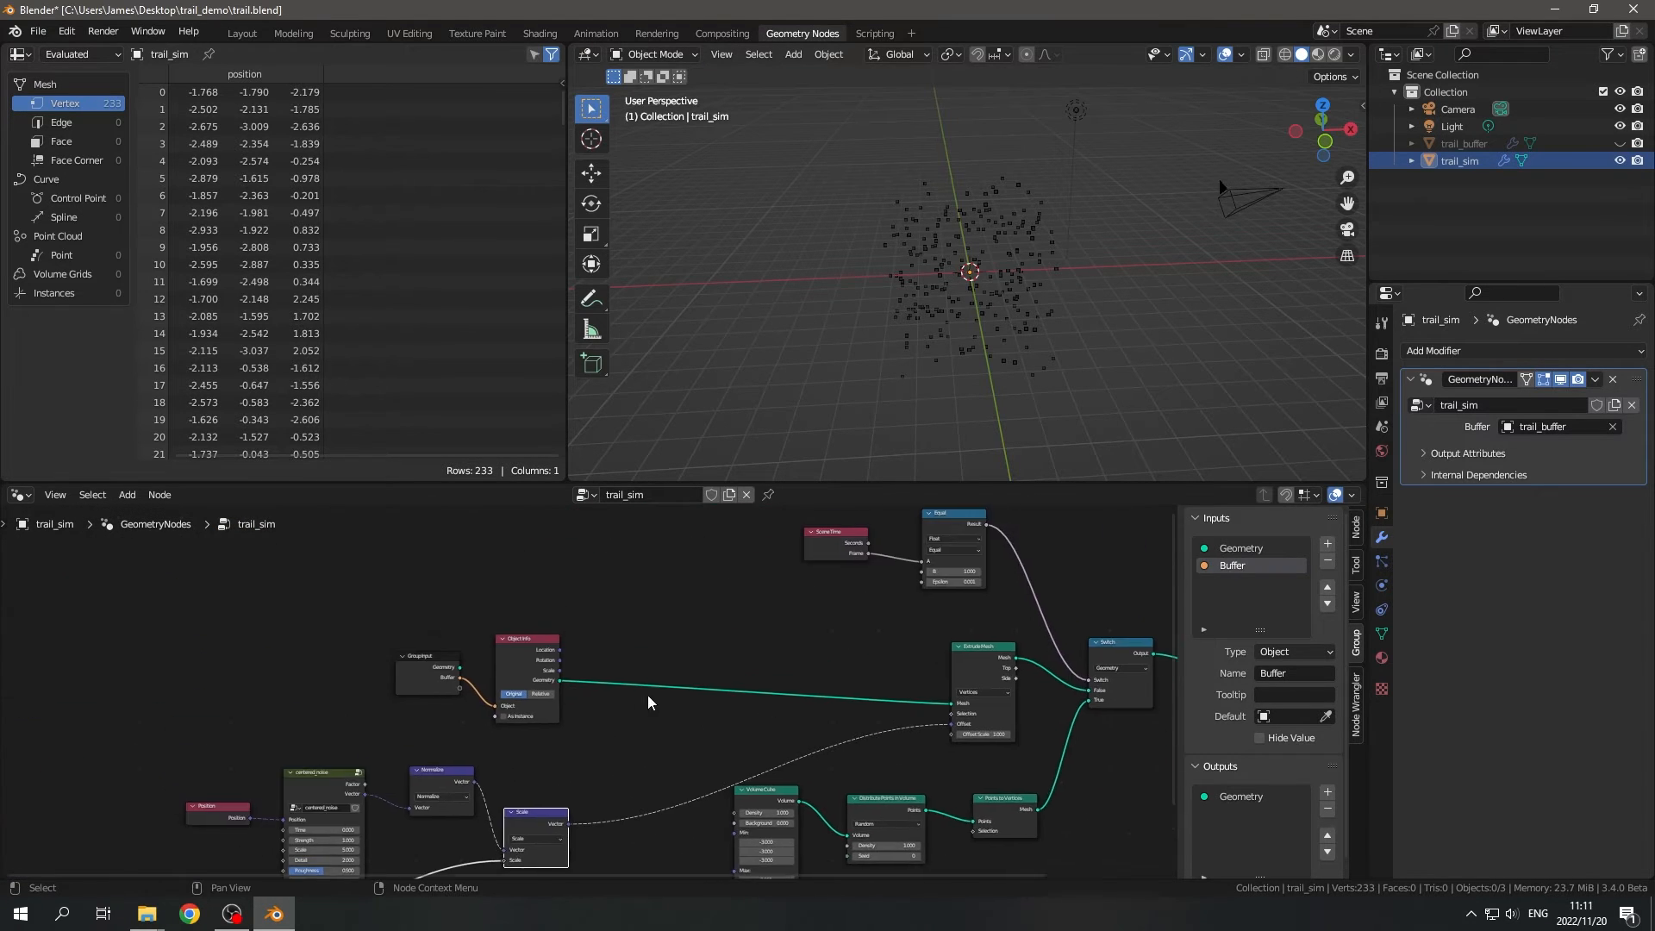
left_click_drag(404, 592, 573, 722)
key("g")
left_click(523, 628)
- Move the Position, centered_noise, Normalize, Scale and Value nodes together up and away from the Volume Cube
middle_click_drag(572, 708, 651, 603)
left_click_drag(198, 612, 677, 829)
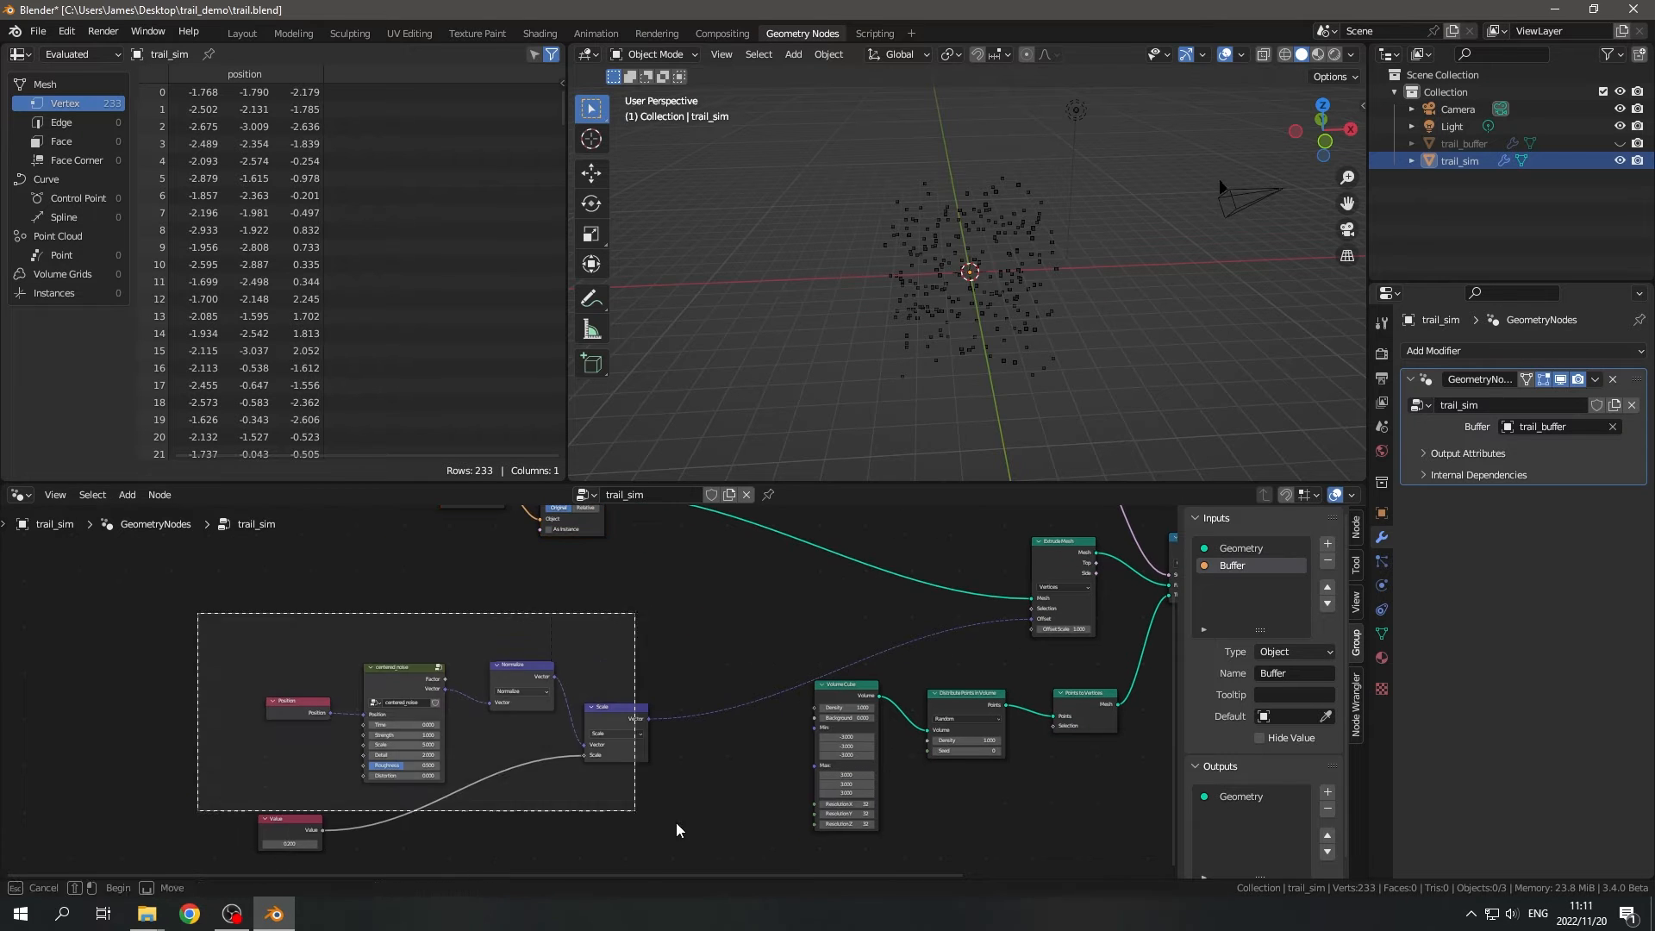
left_click_drag(264, 831, 185, 750)
left_click(195, 750)
left_click(603, 739)
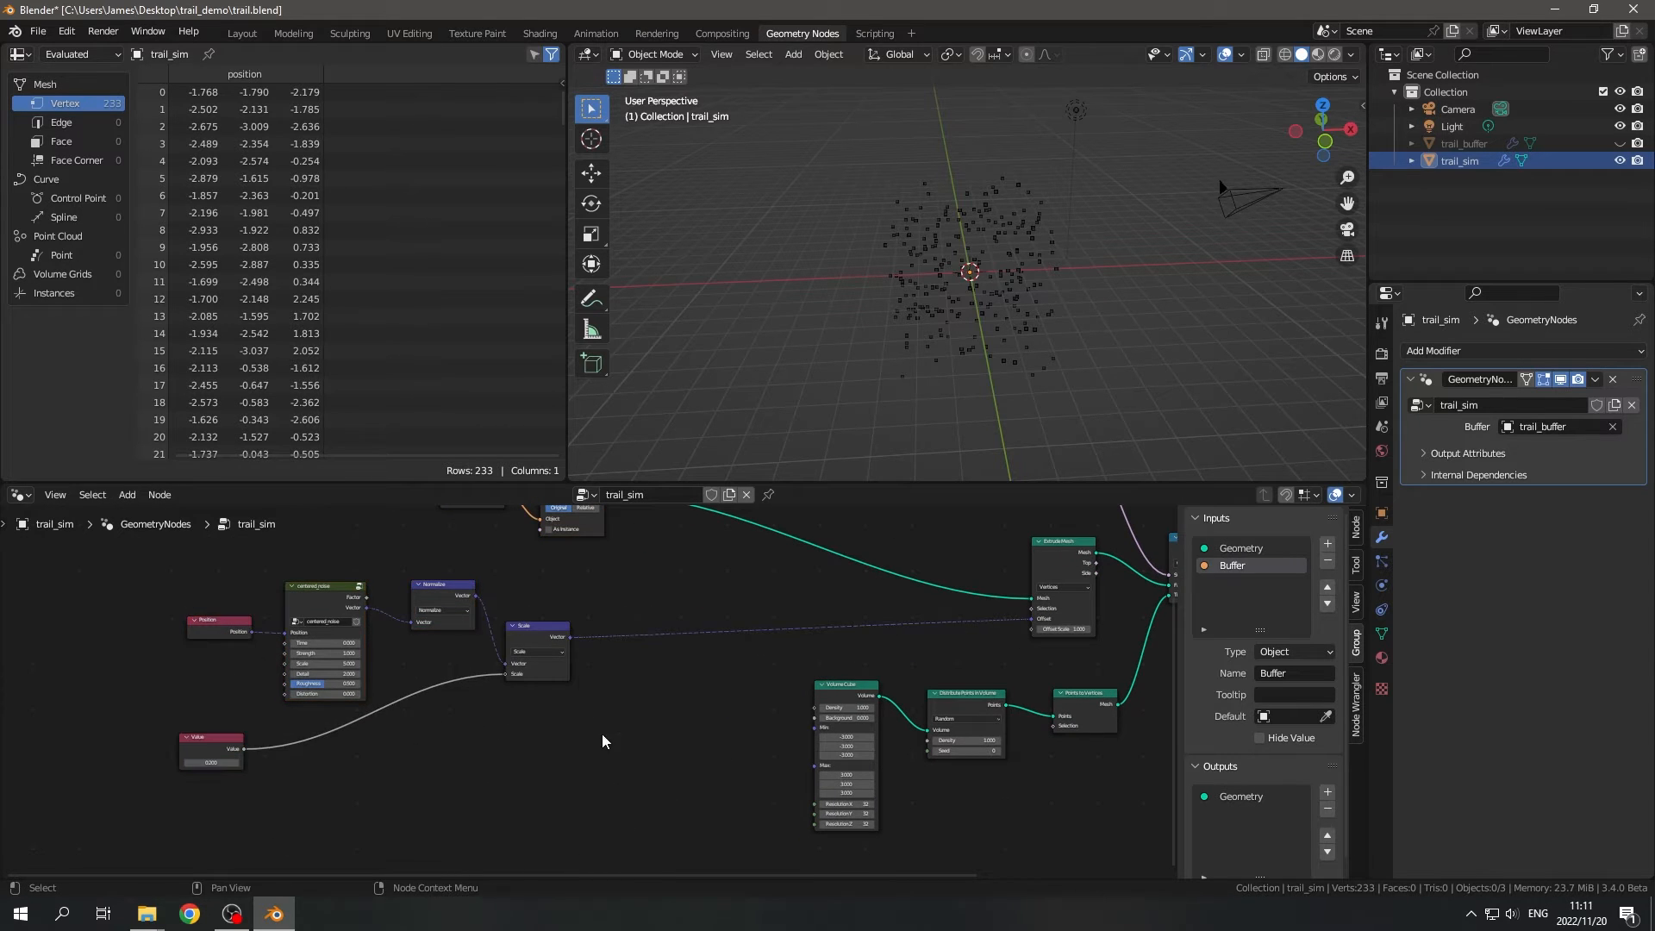
- Set the centered_noise node's Roughness to 0.333 and its Scale to 0.1
middle_click_drag(296, 750, 505, 724)
scroll(594, 678, "up", 11)
left_click_drag(483, 637, 455, 637)
middle_click_drag(575, 618, 661, 758)
scroll(553, 666, "up", 3)
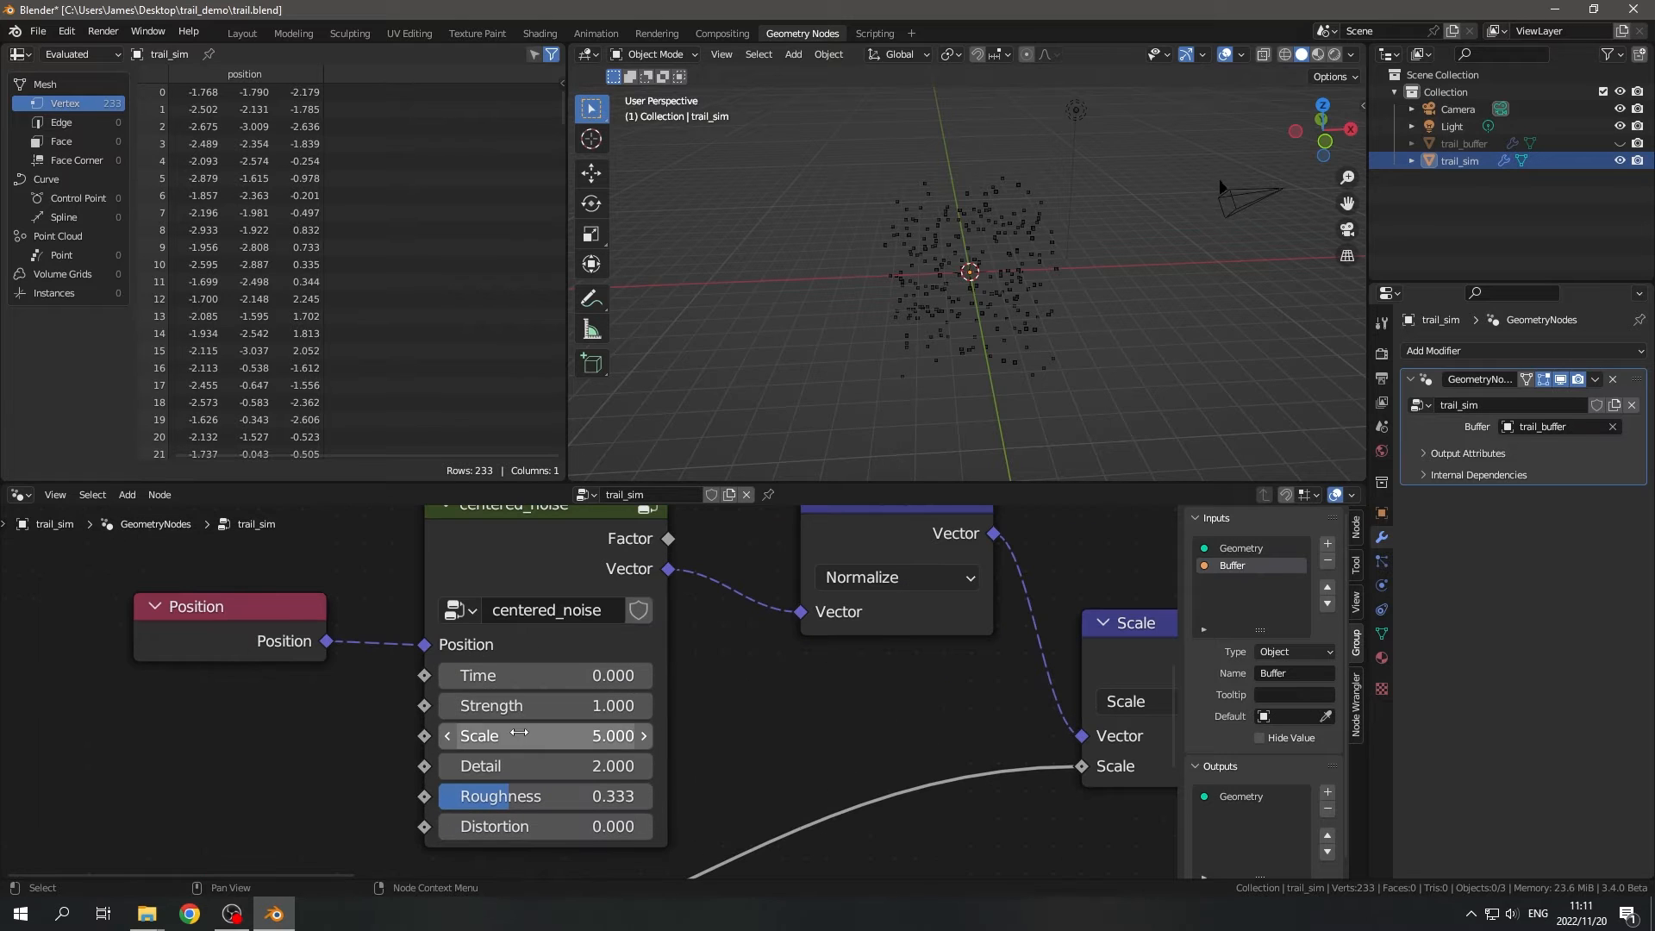
left_click(549, 745)
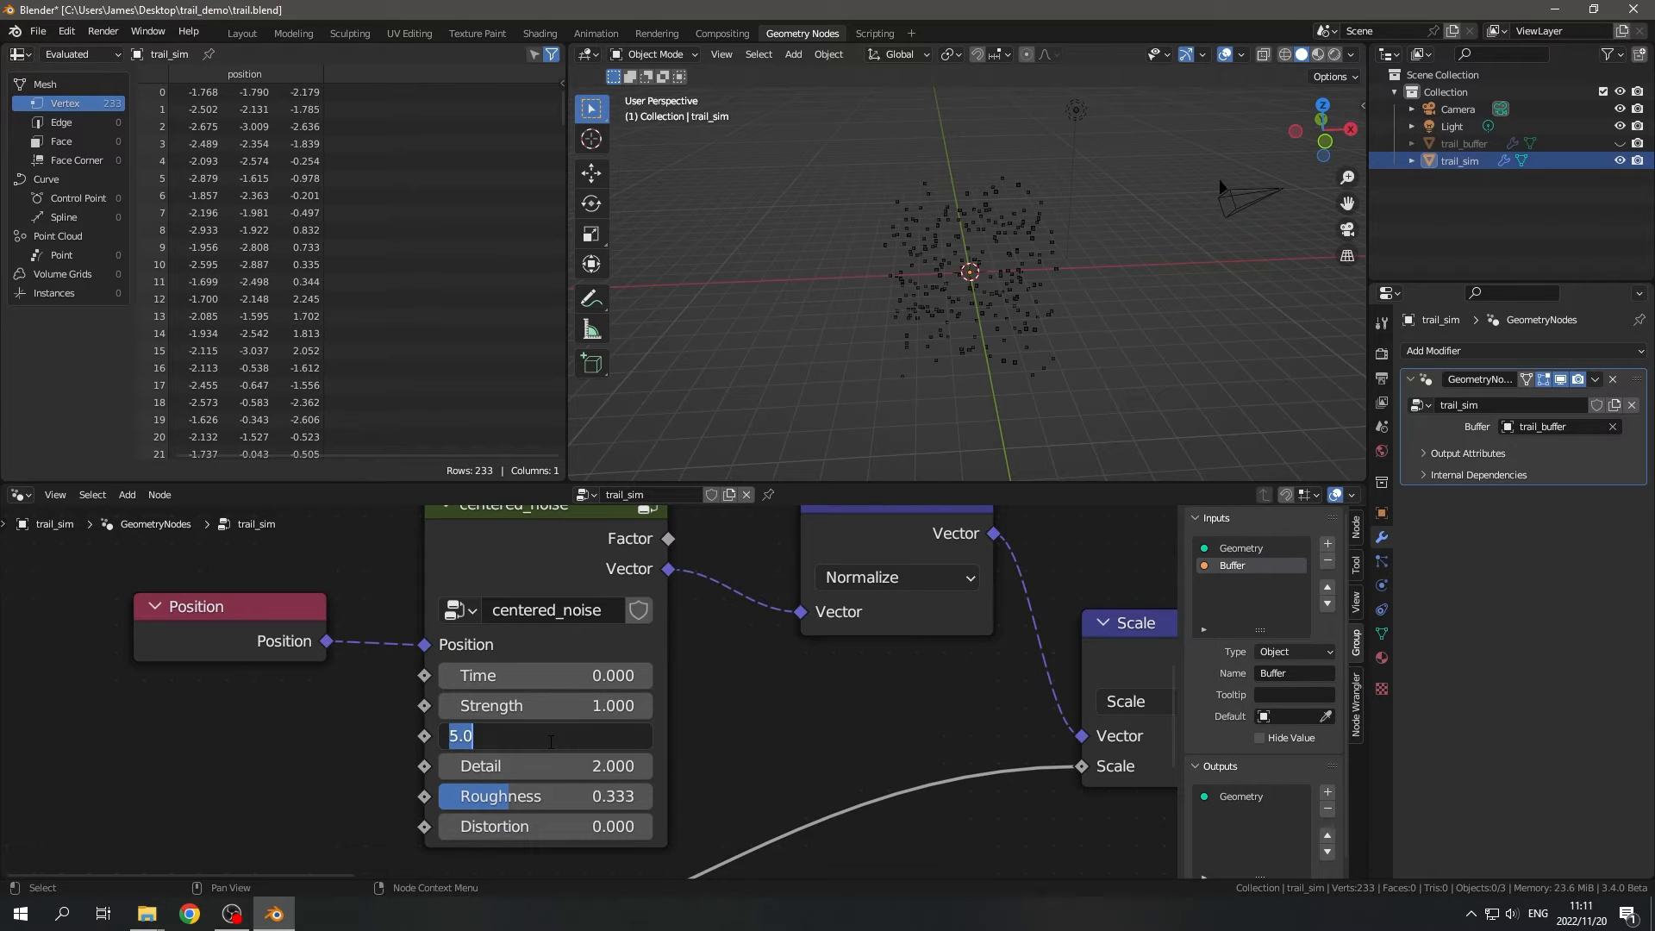
type("0.1")
key("Return")
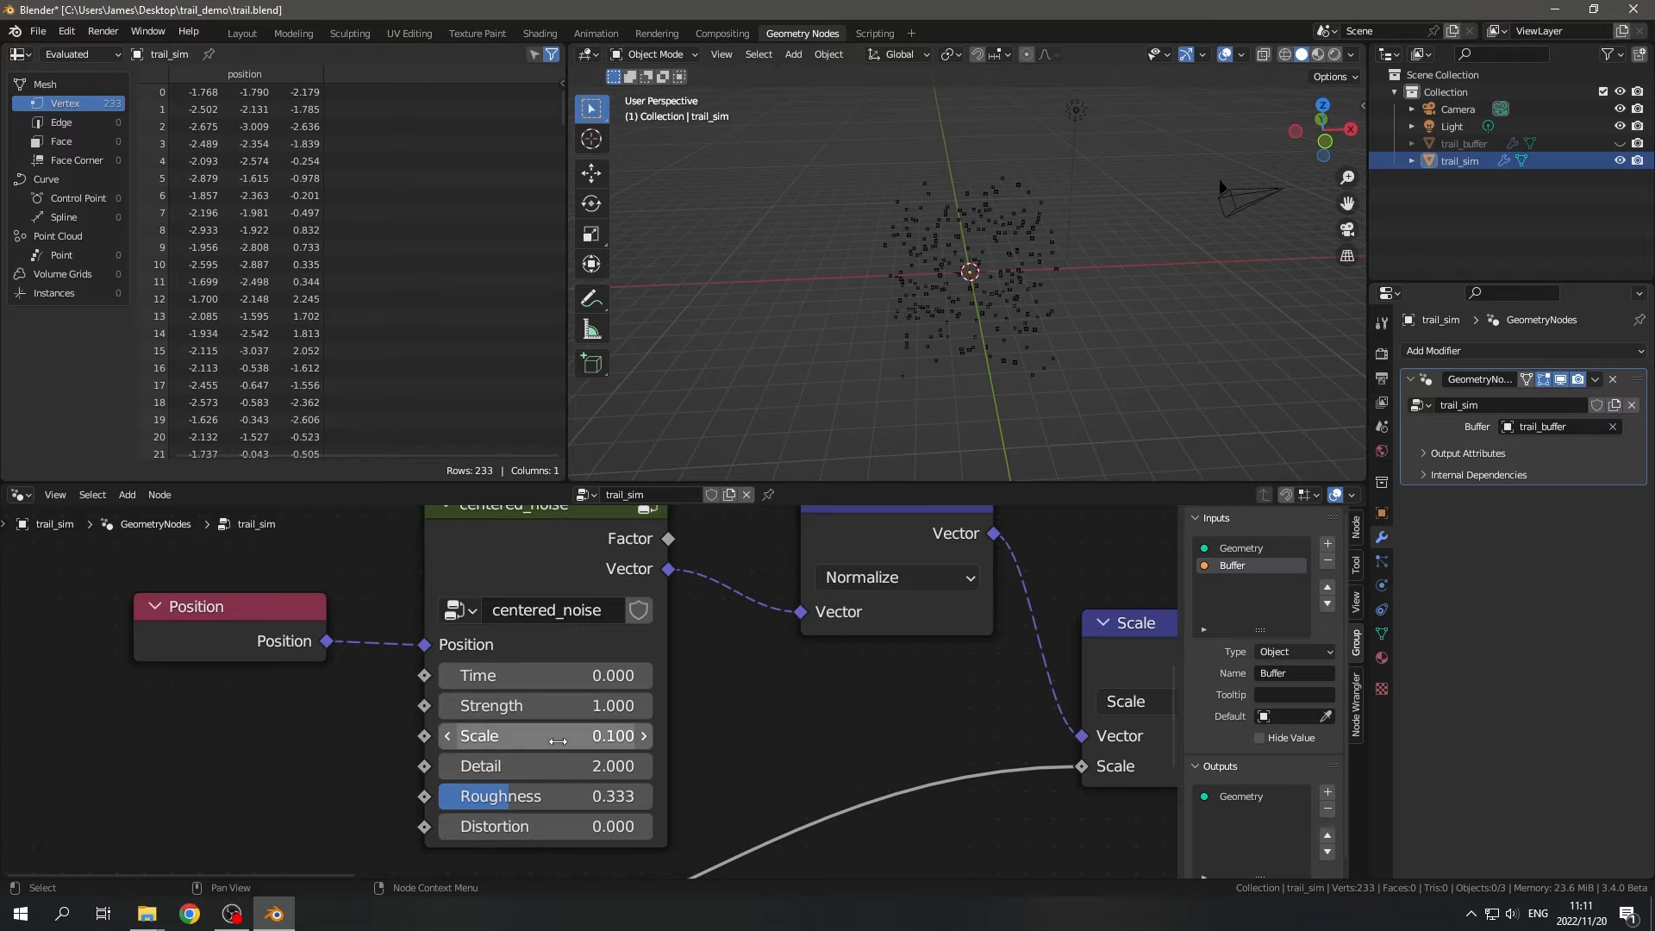
scroll(559, 742, "down", 2)
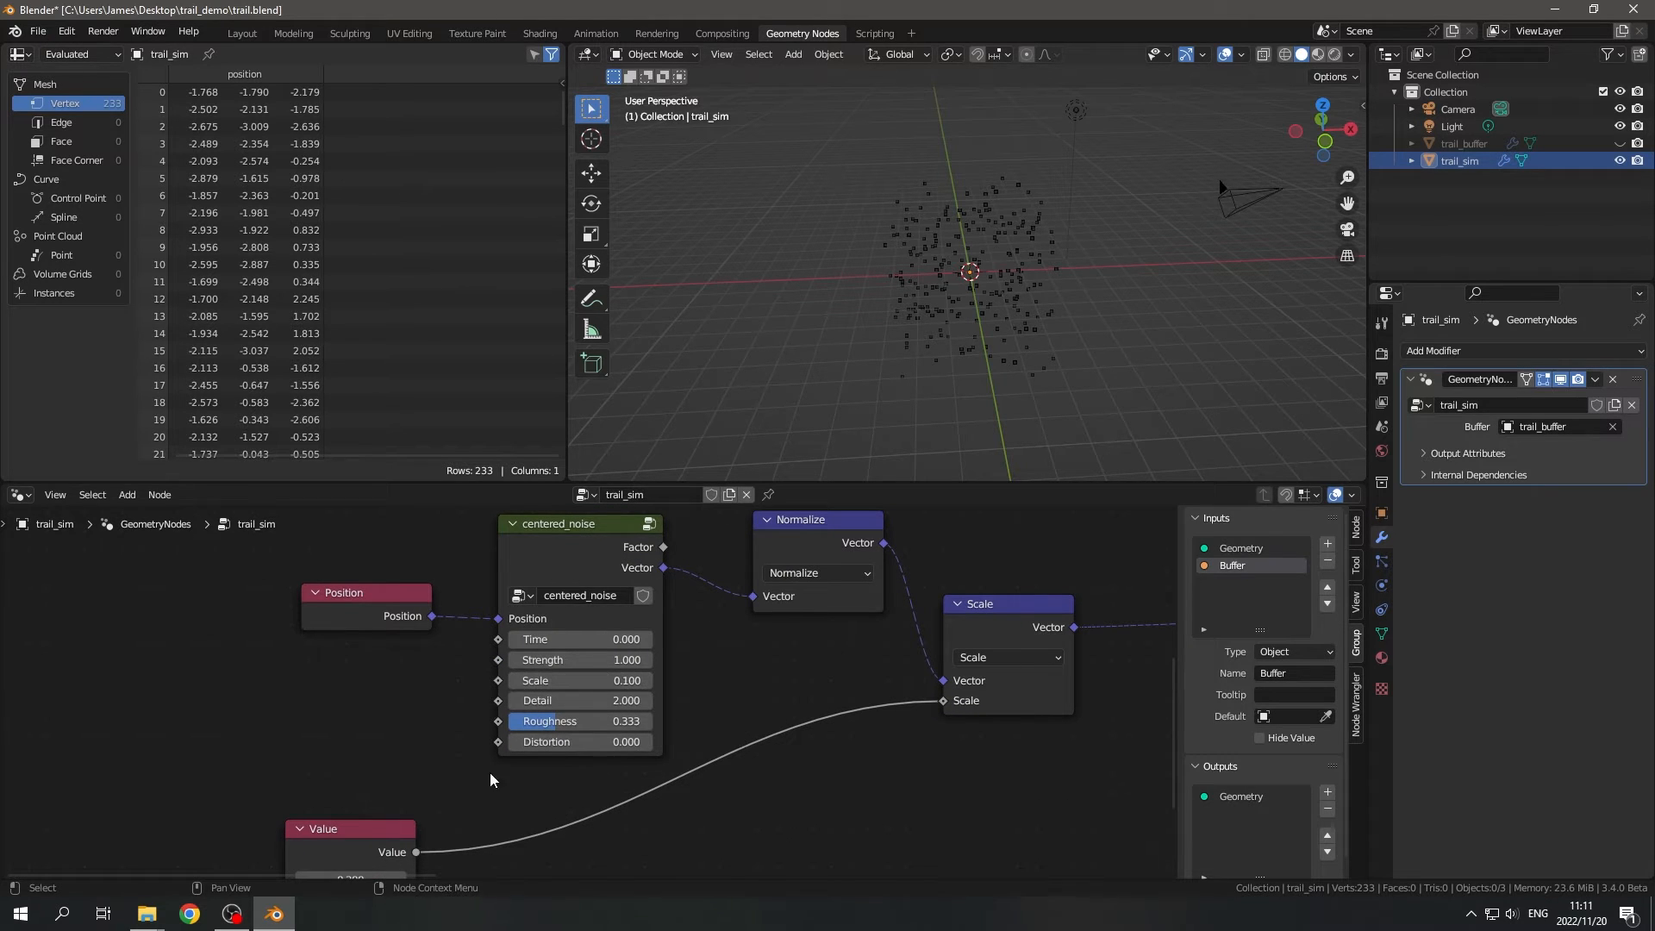
middle_click_drag(970, 328, 971, 324)
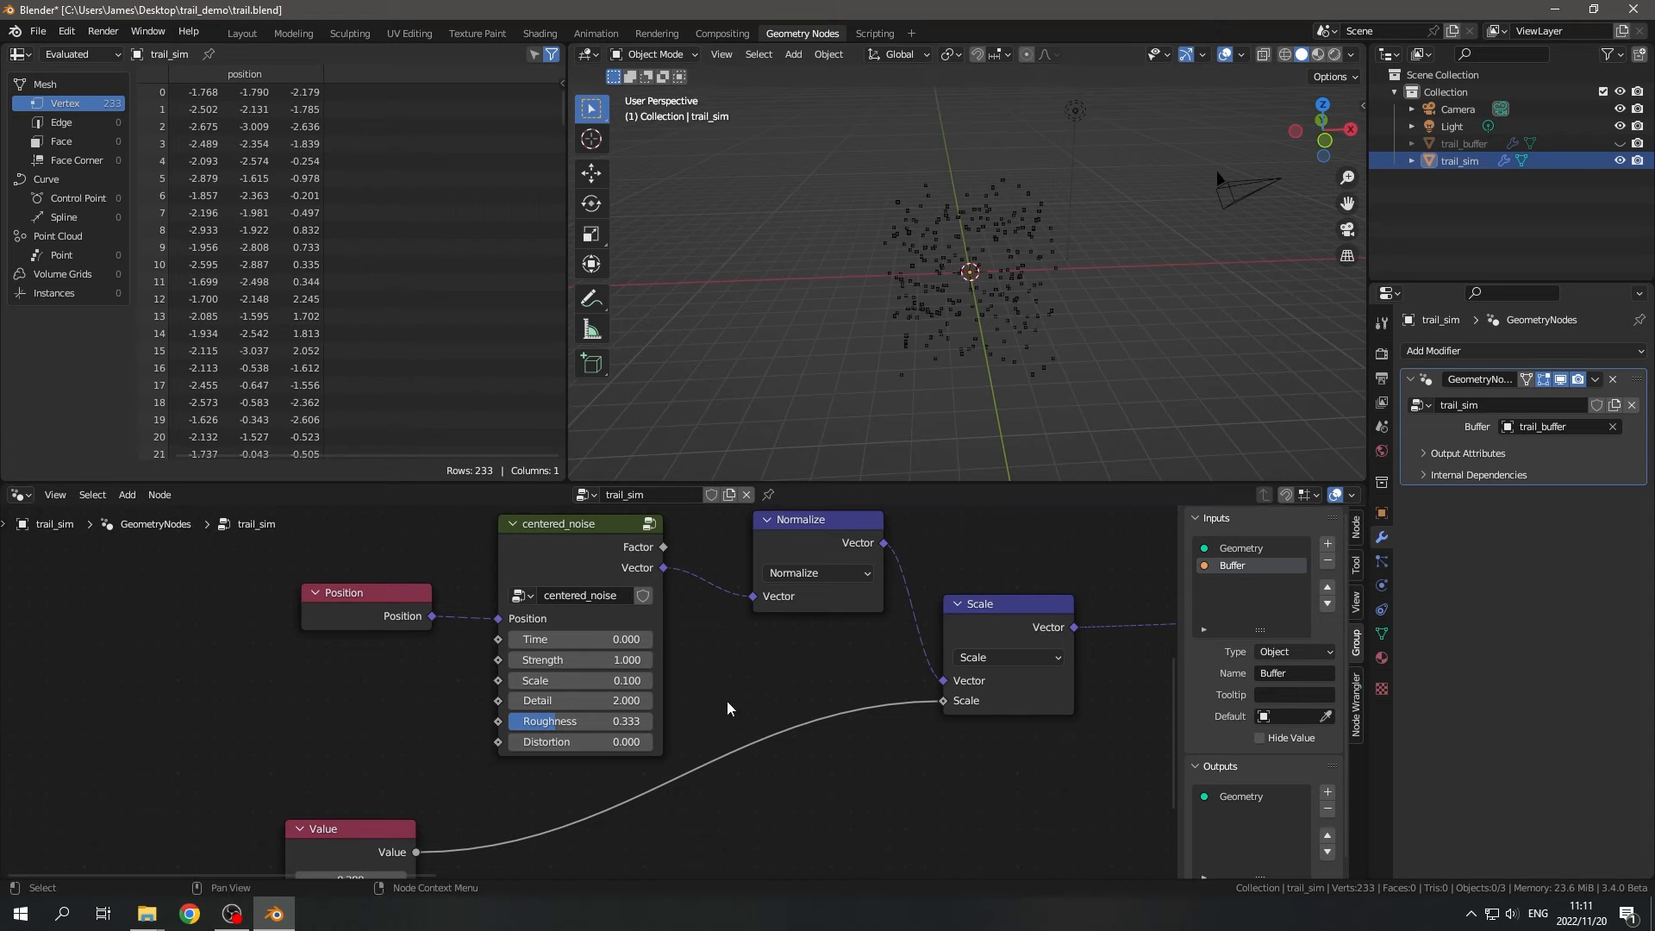
- Review the noise offset chain, the Extrude Mesh node's inputs and the scattered points in the viewport
middle_click_drag(728, 707, 612, 769)
middle_click_drag(933, 300, 857, 235)
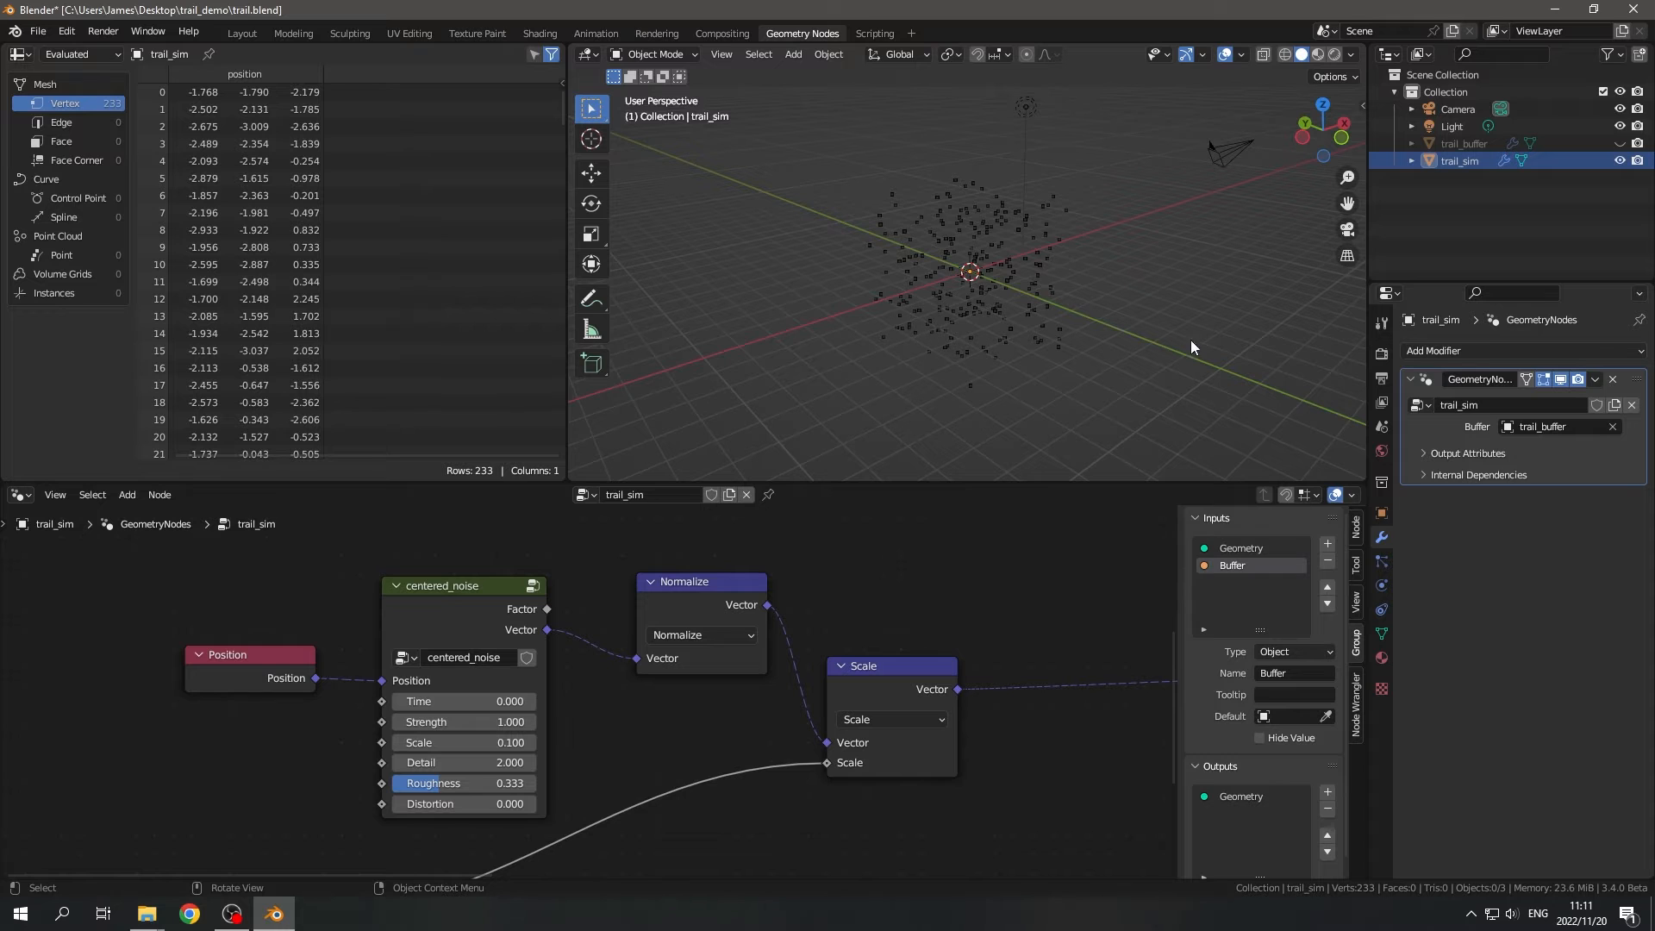
scroll(888, 621, "down", 5)
middle_click_drag(970, 652, 590, 707)
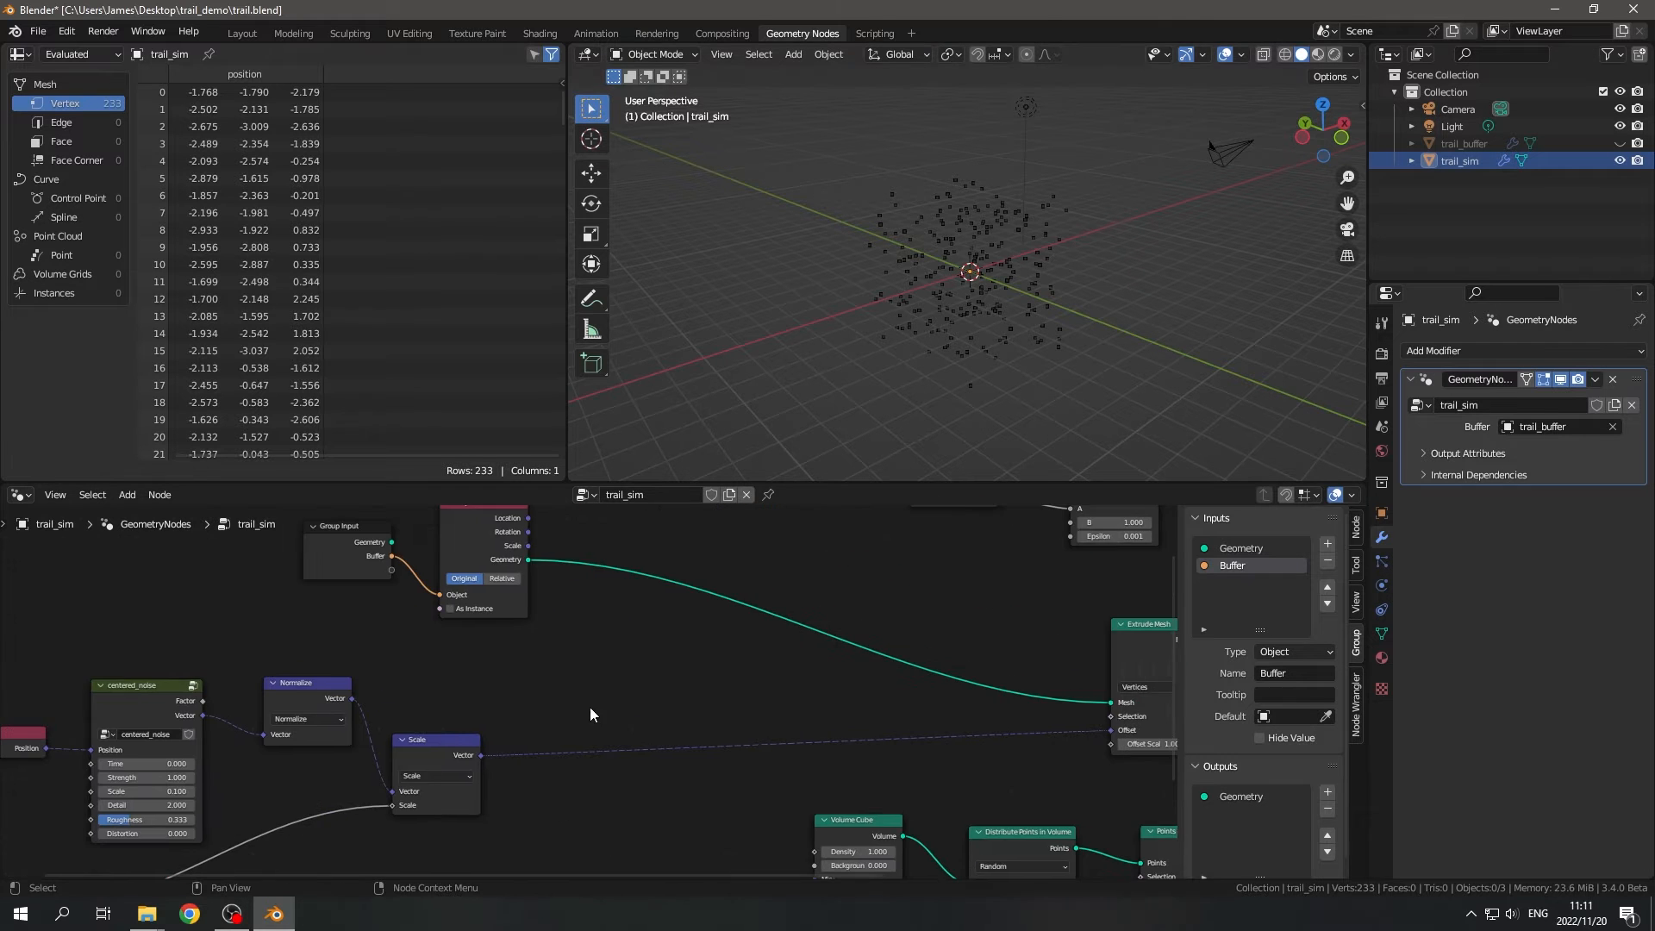
middle_click_drag(718, 679, 457, 687)
scroll(842, 674, "up", 4)
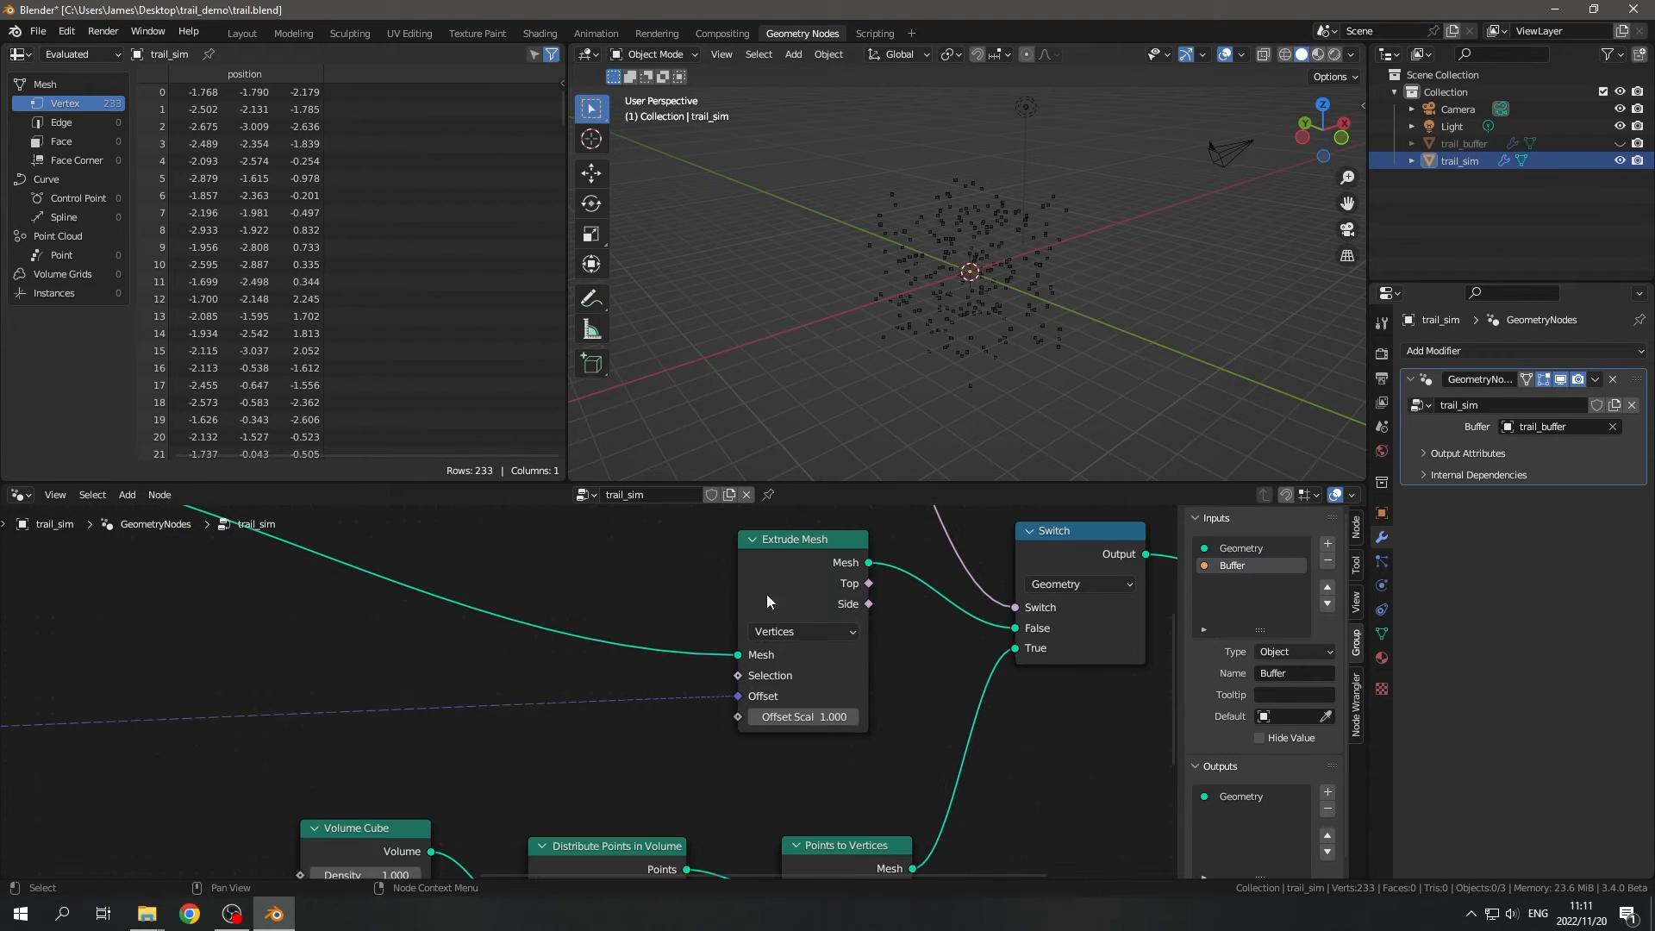
scroll(582, 689, "down", 9)
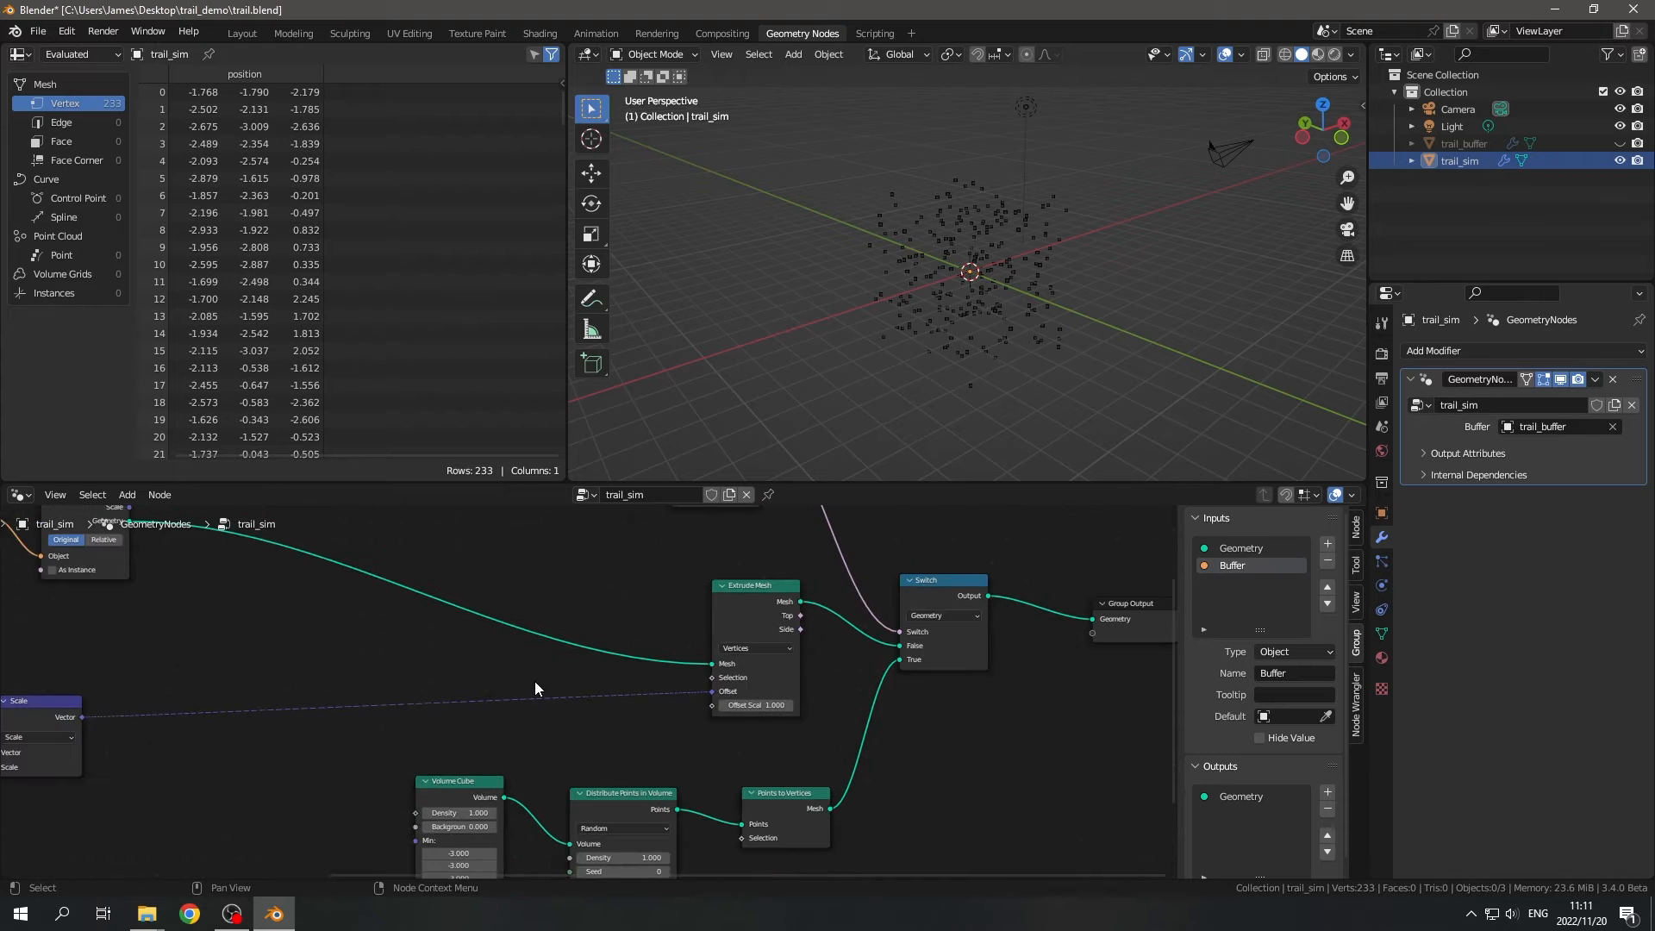
middle_click_drag(534, 681, 720, 739)
scroll(599, 694, "up", 4)
middle_click_drag(946, 673, 801, 674)
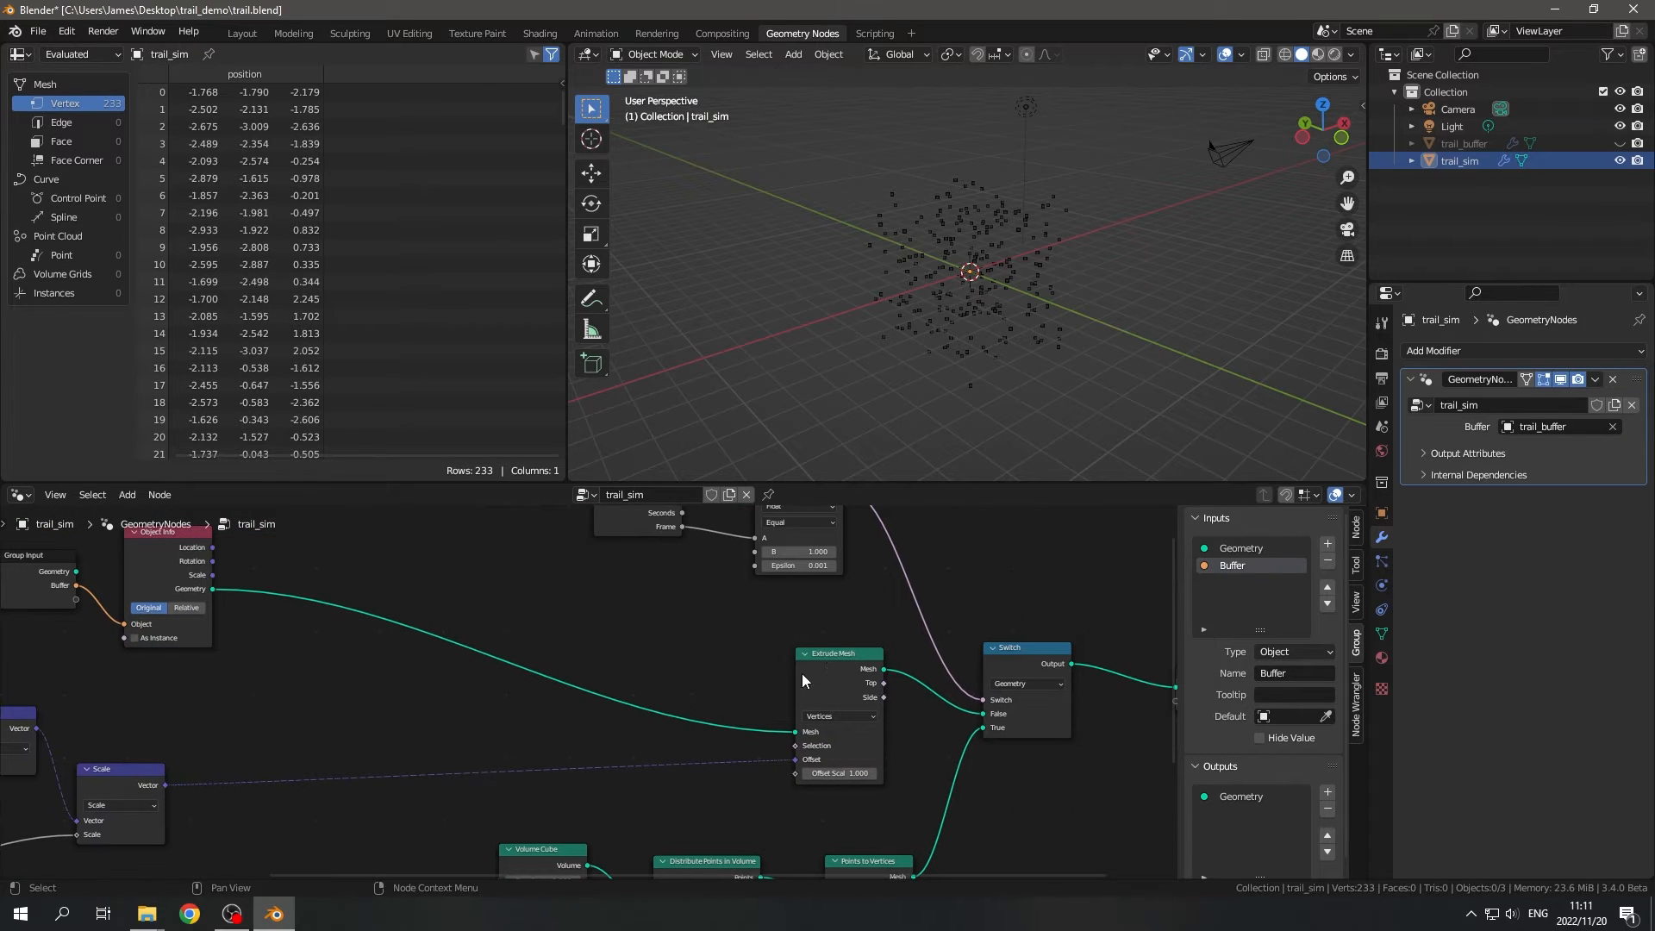
left_click_drag(822, 665, 817, 650)
middle_click_drag(645, 652, 724, 693)
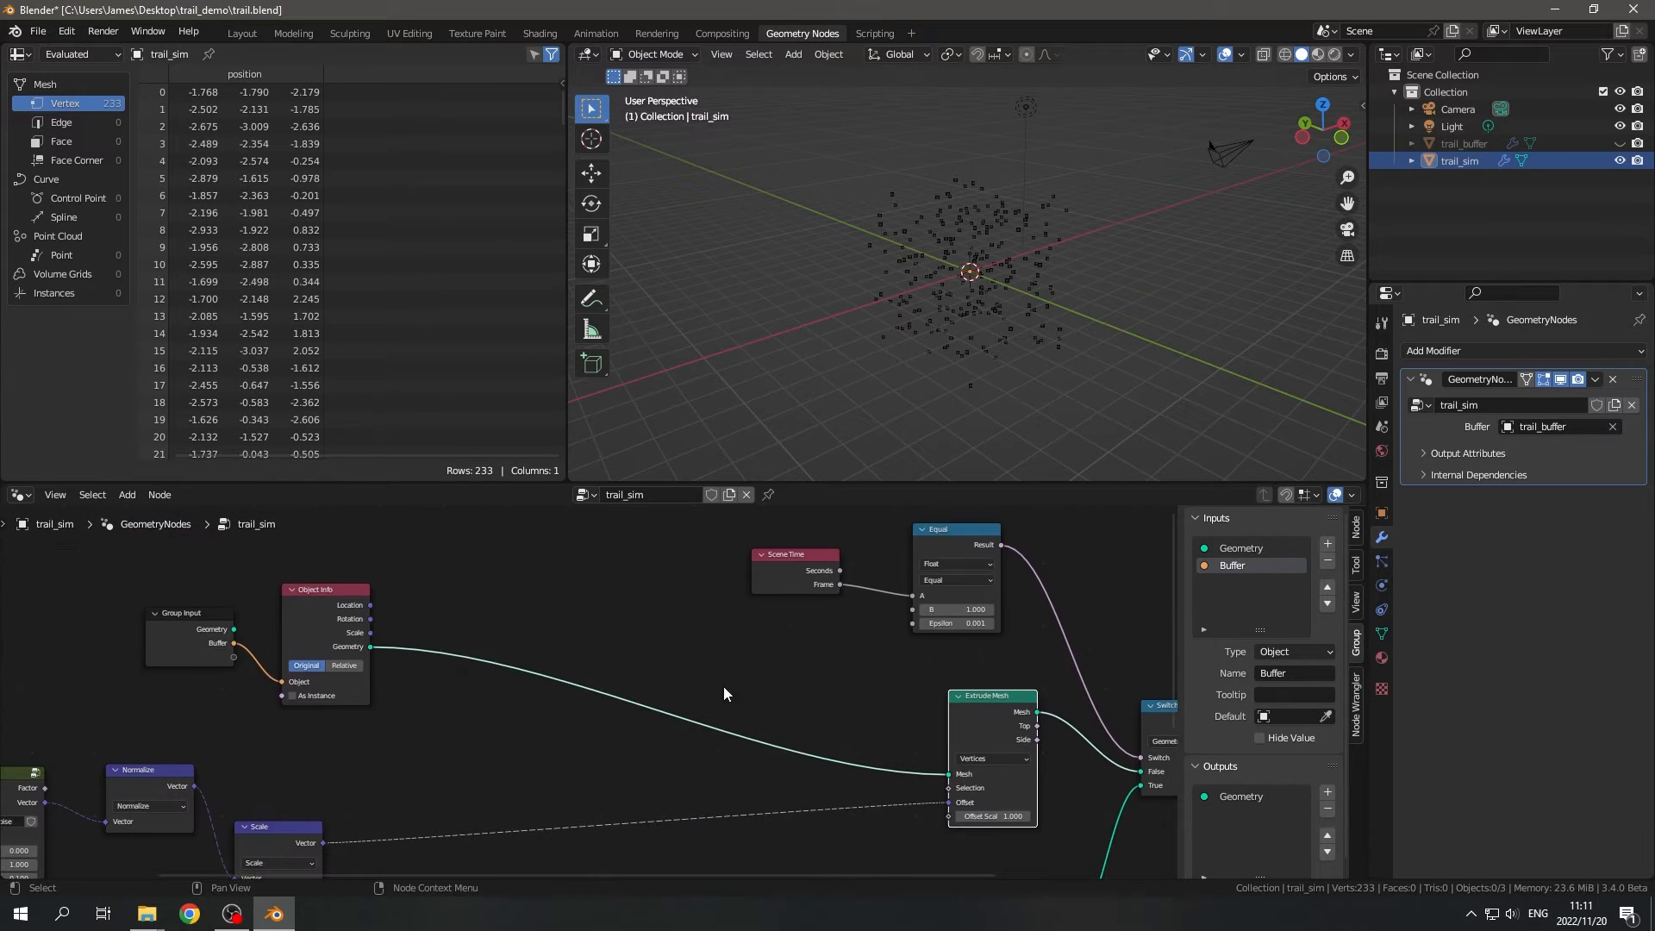
middle_click_drag(1163, 355, 921, 119)
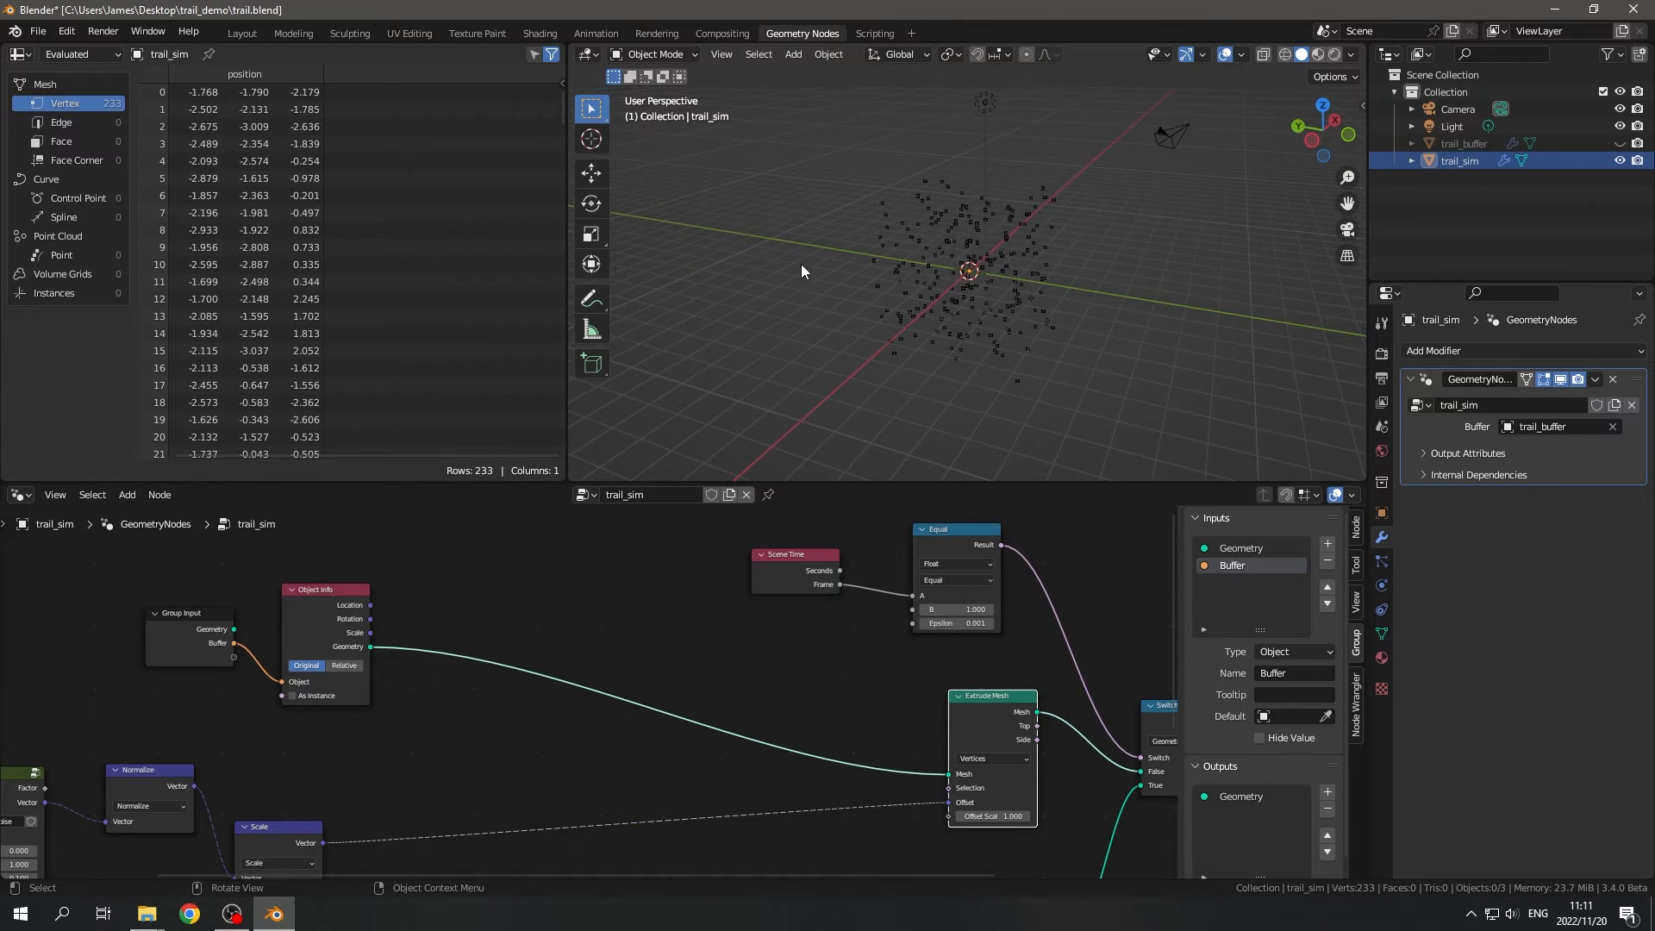
middle_click_drag(886, 712, 808, 688)
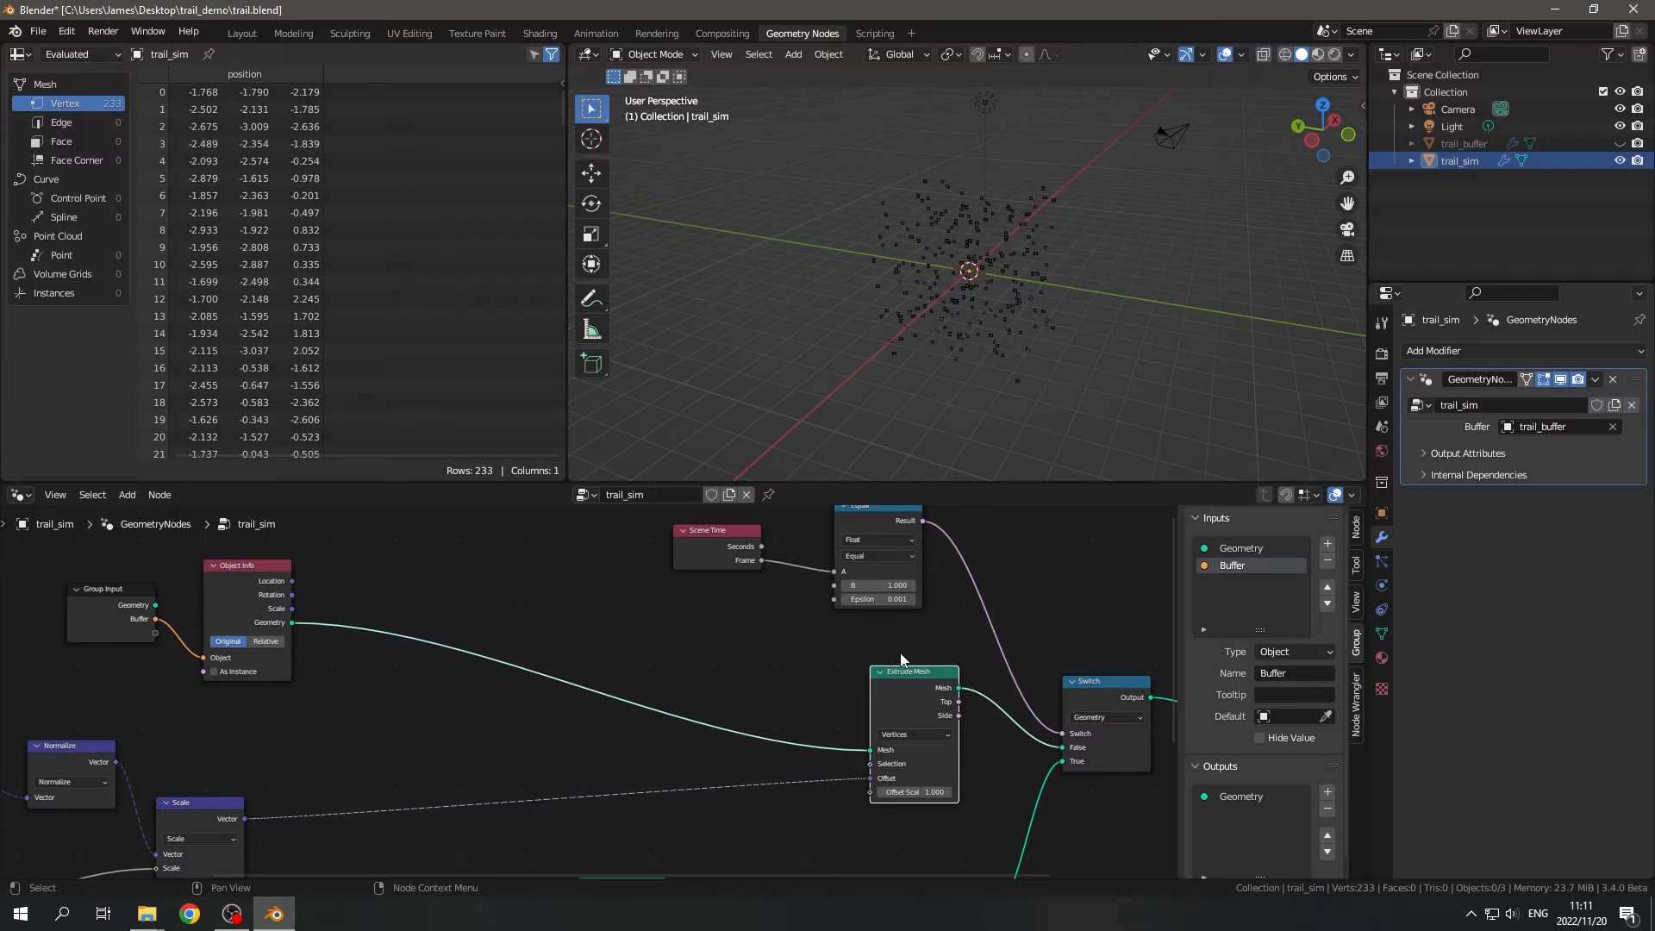
scroll(896, 659, "up", 3)
middle_click_drag(899, 812, 759, 699)
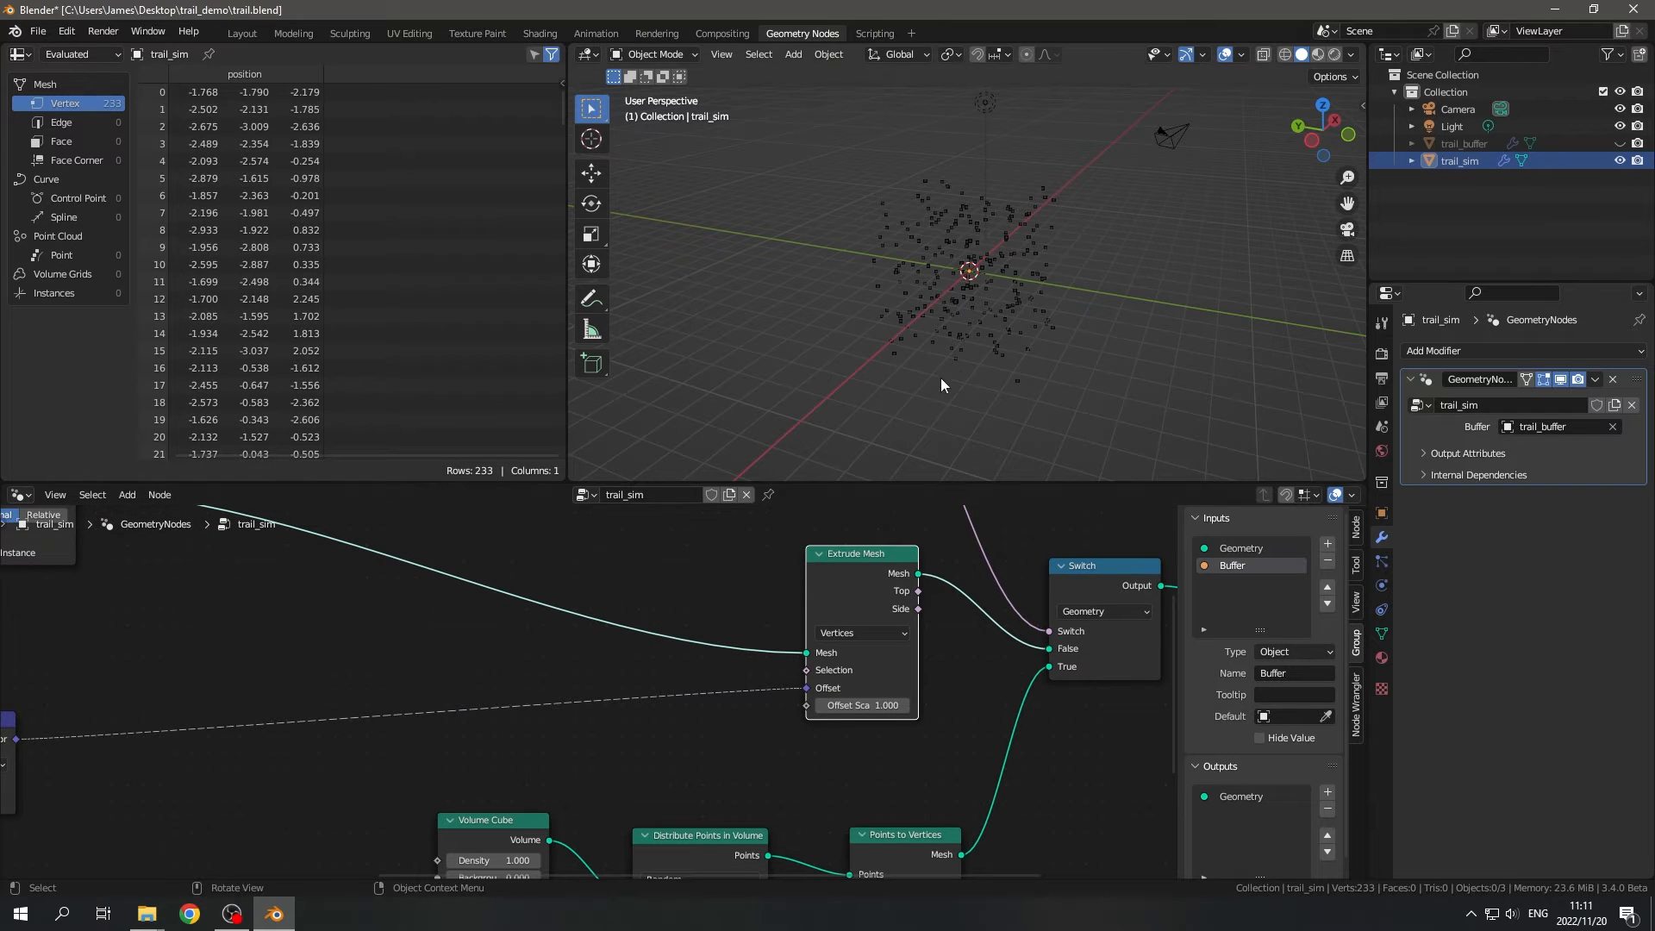
middle_click_drag(940, 377, 974, 376)
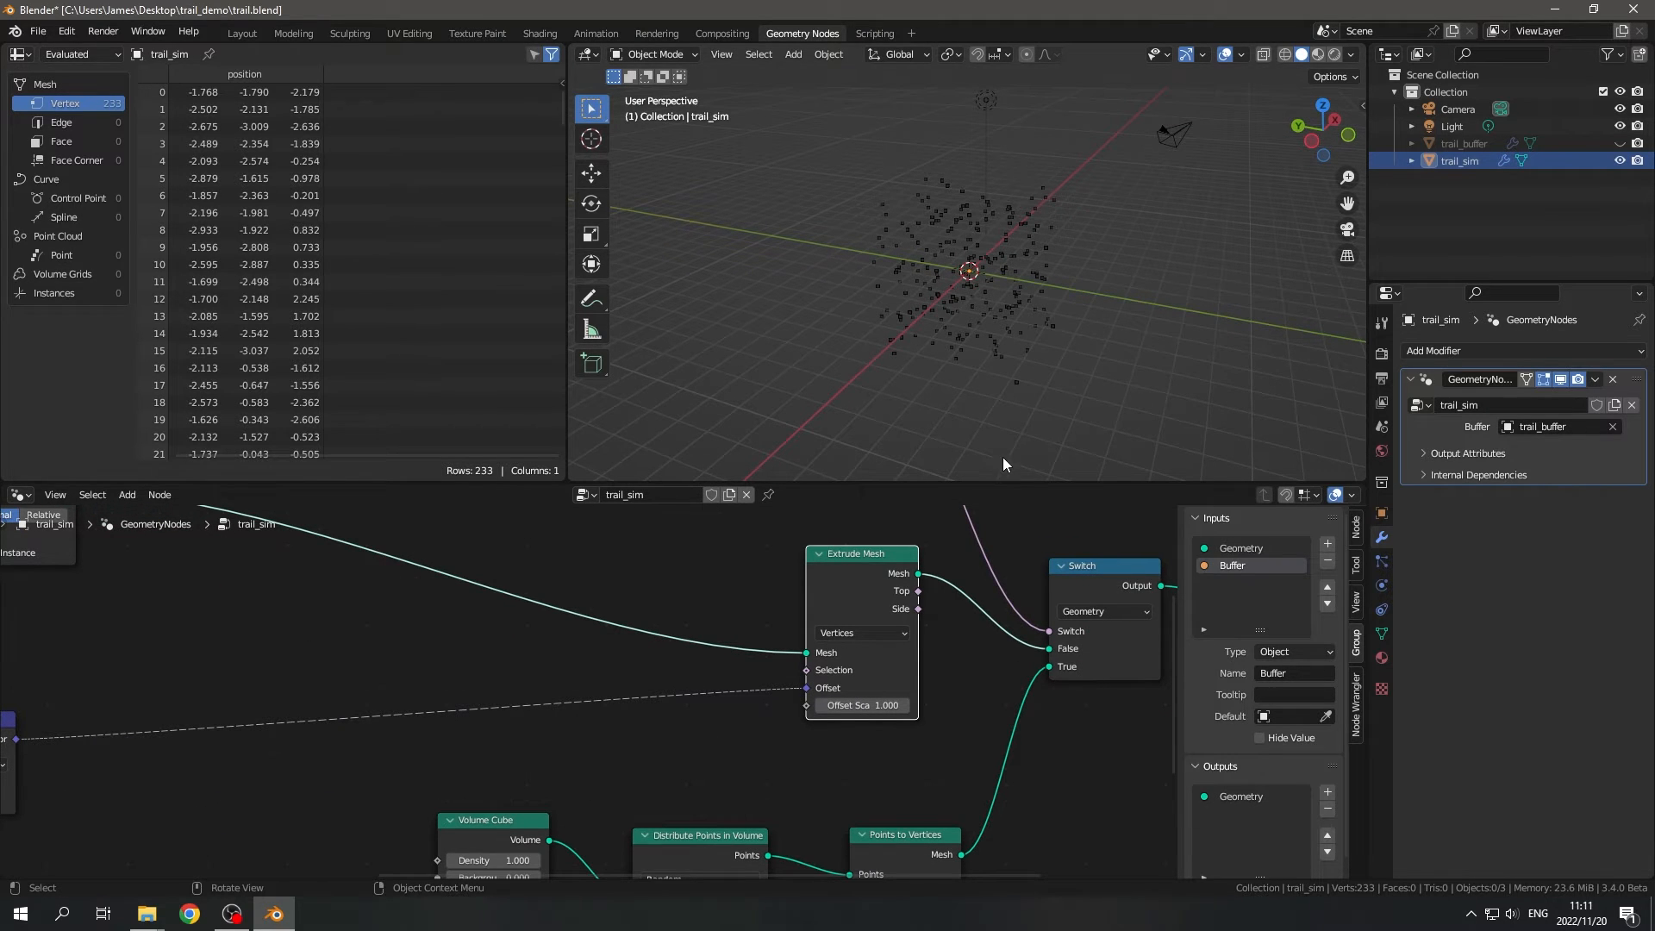
middle_click_drag(872, 664, 1130, 782)
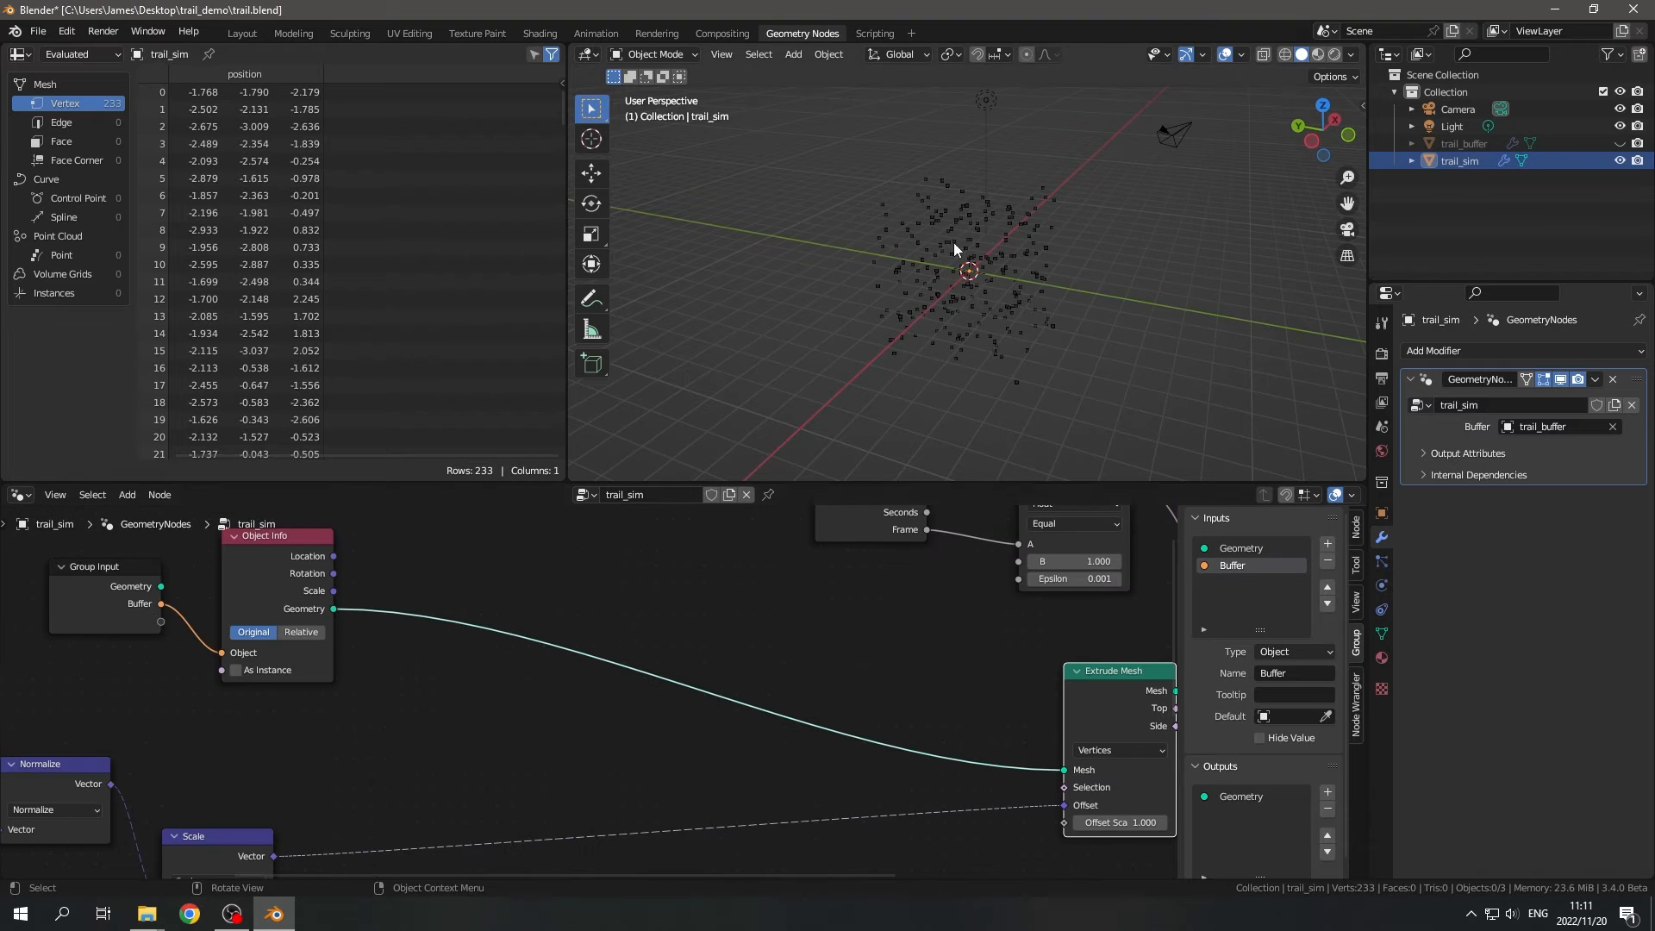
middle_click_drag(946, 373, 984, 353)
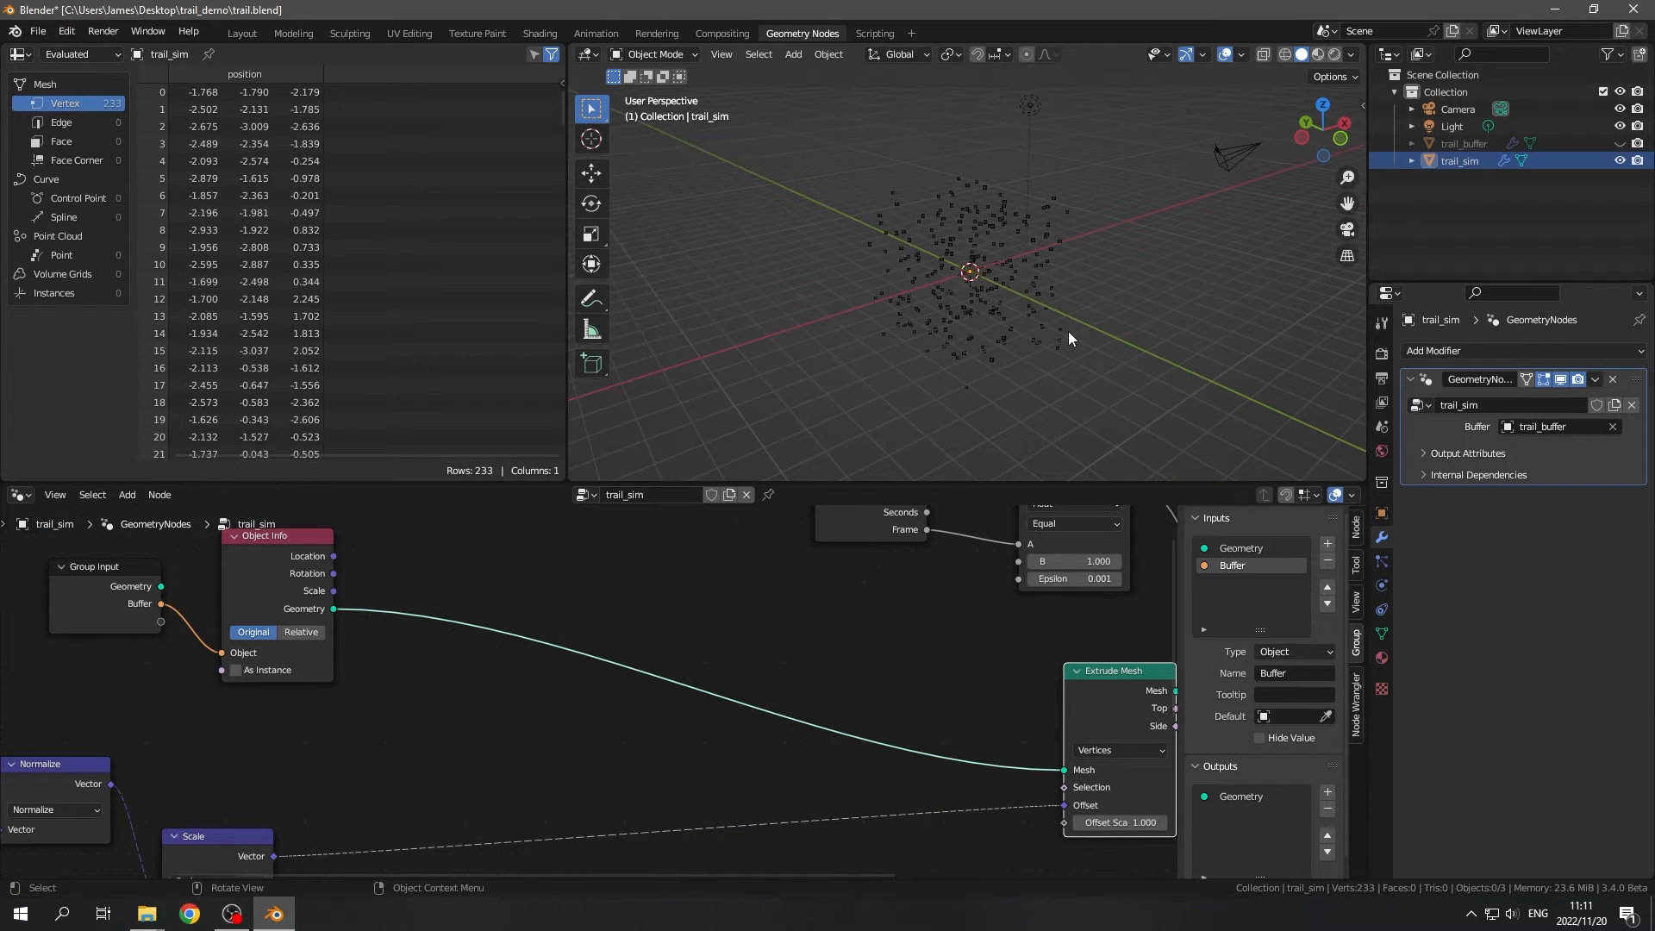
scroll(587, 767, "down", 2)
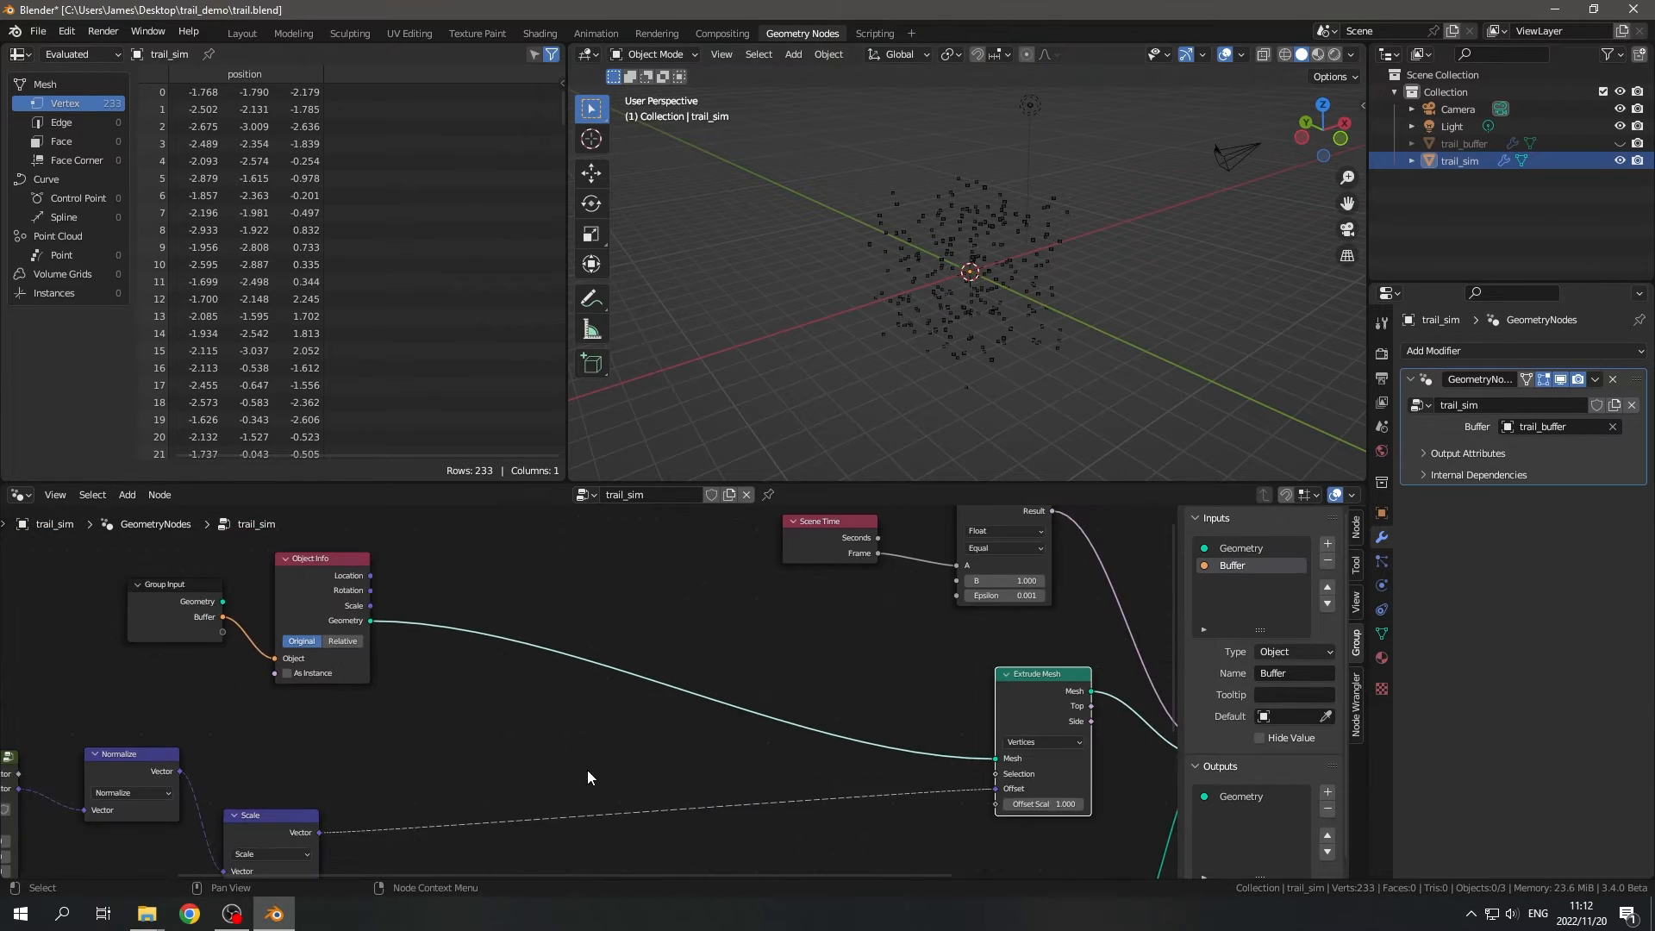
- Move the Volume Cube and Distribute Points in Volume nodes away from Points to Vertices to leave space between them
scroll(613, 674, "up", 3)
middle_click_drag(587, 768, 587, 527)
scroll(587, 526, "down", 2)
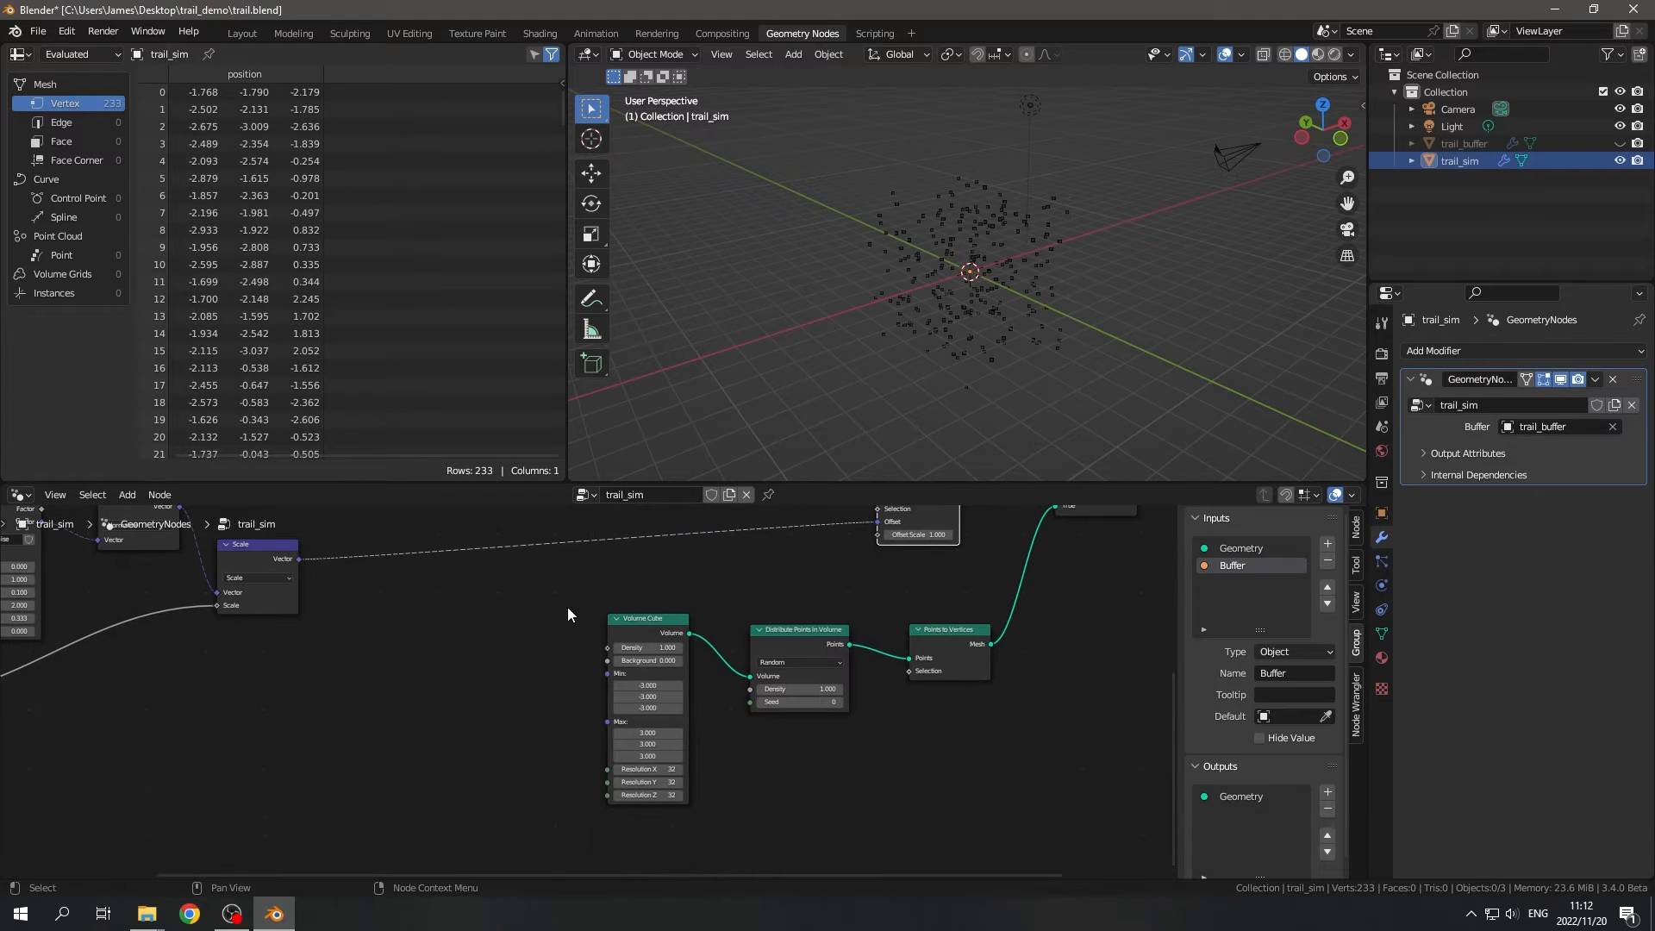
left_click_drag(567, 606, 782, 727)
key("g")
left_click(551, 741)
- Add a Domain Size node and connect the Distribute Points in Volume node's Points output to its Geometry input
scroll(590, 693, "up", 2)
key("shift+a")
type("s")
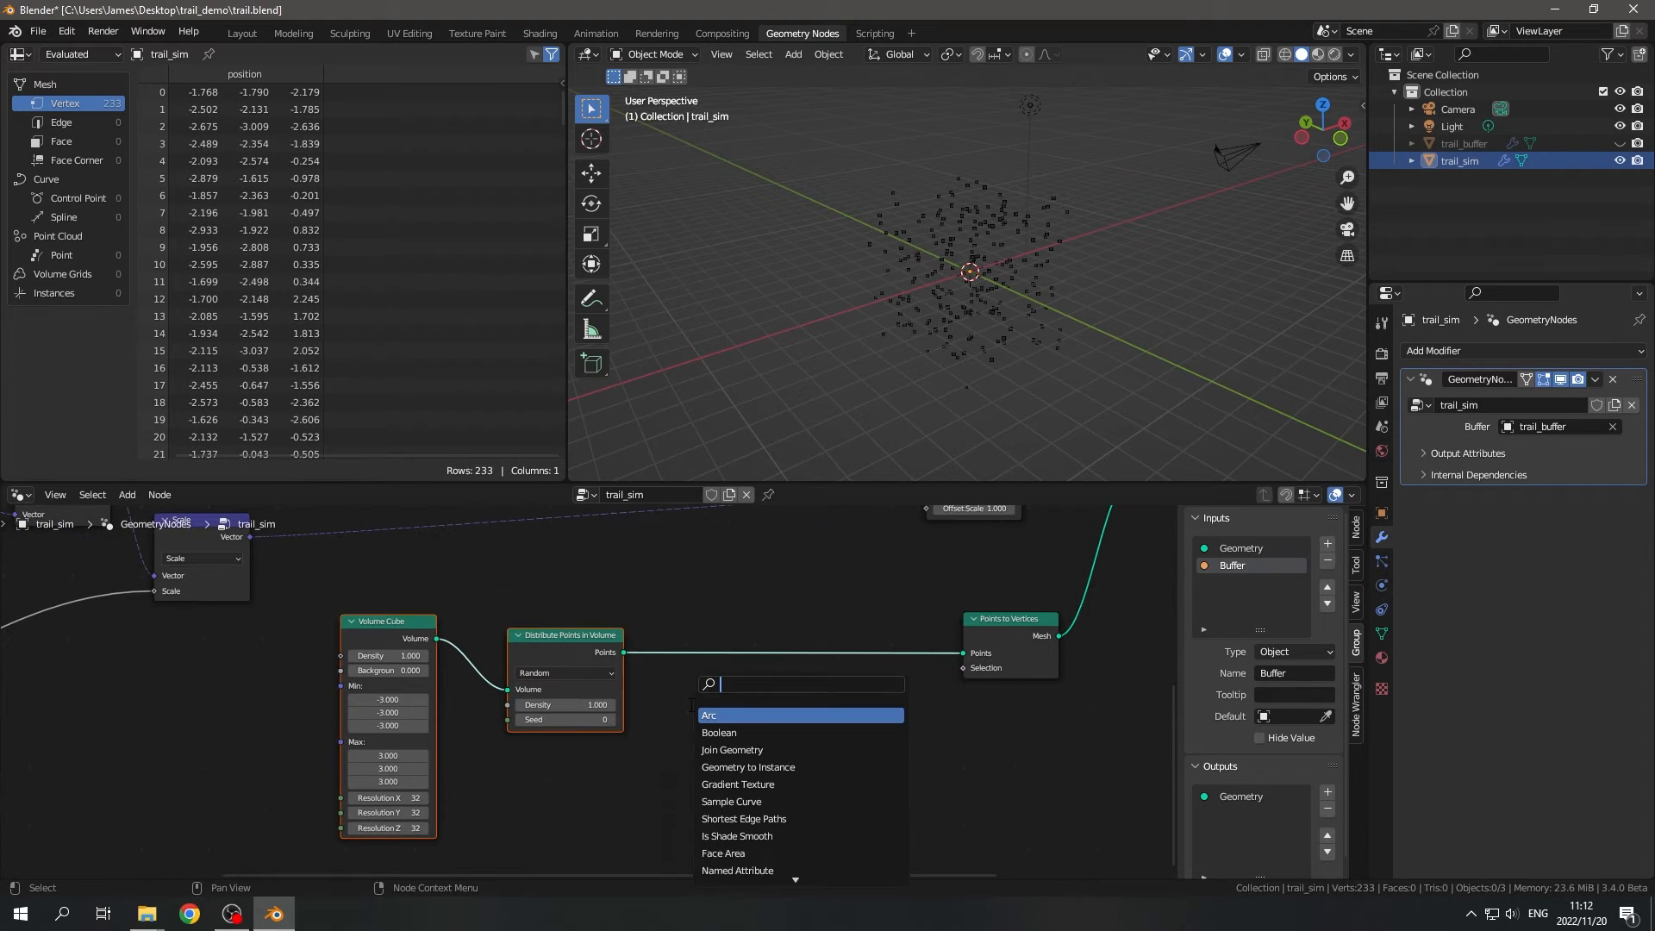
type("domain")
key("Return")
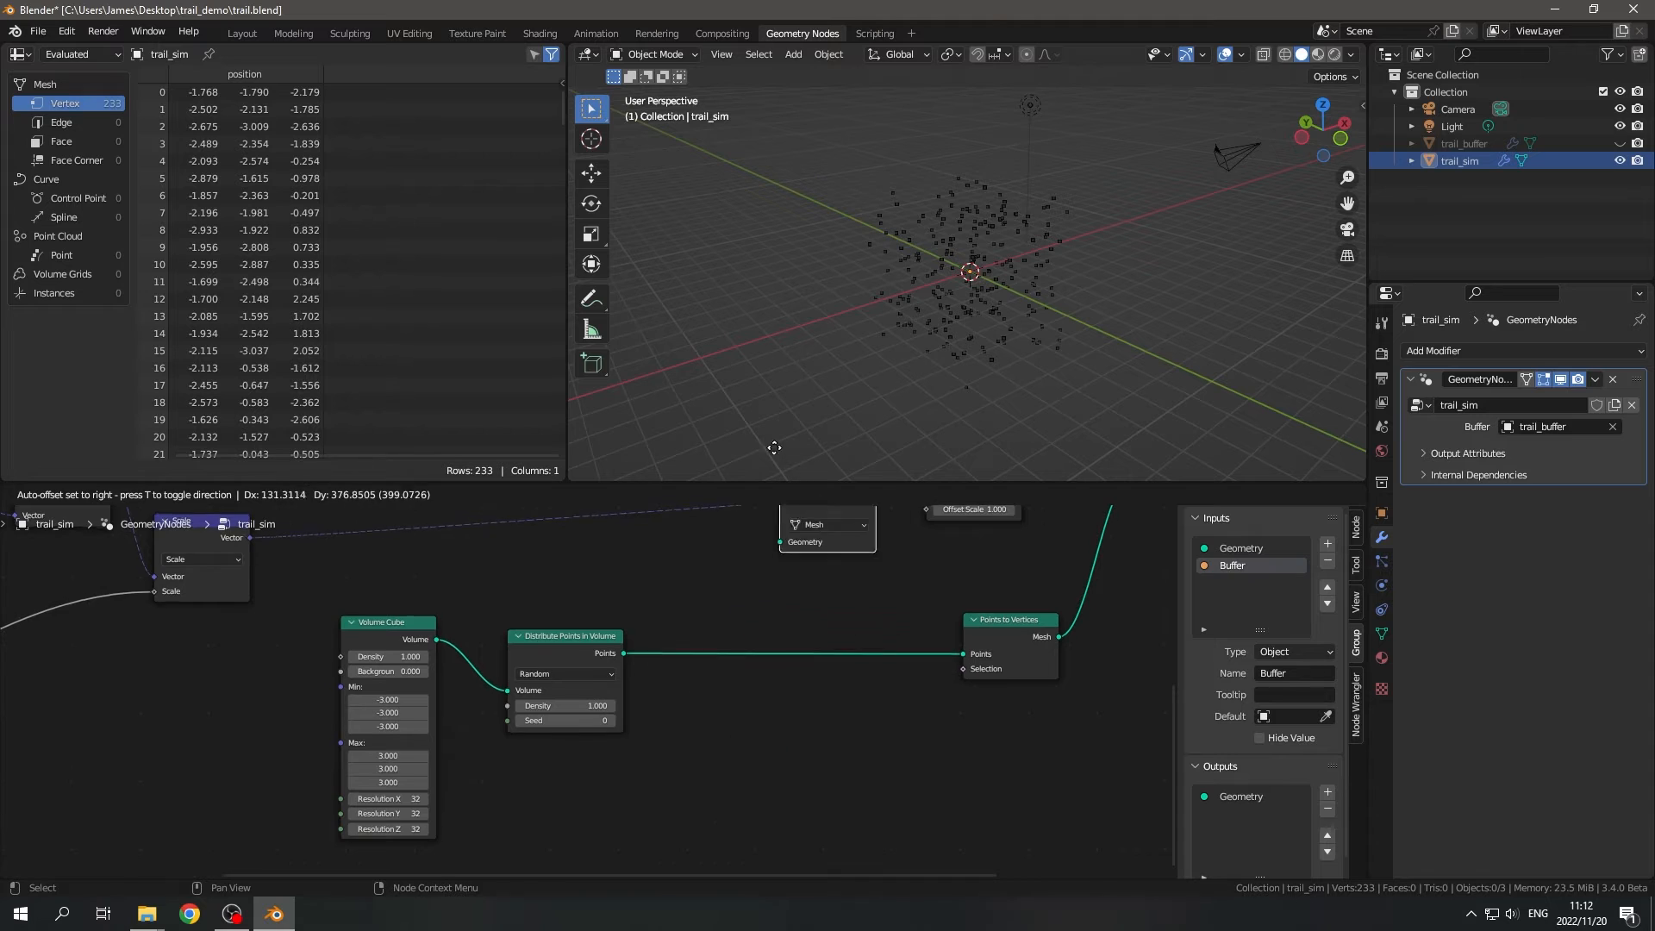
left_click(711, 581)
left_click_drag(622, 691, 727, 668)
- Set the Domain Size node to Point Cloud and move it closer to the Distribute Points in Volume node
left_click(758, 653)
left_click(762, 684)
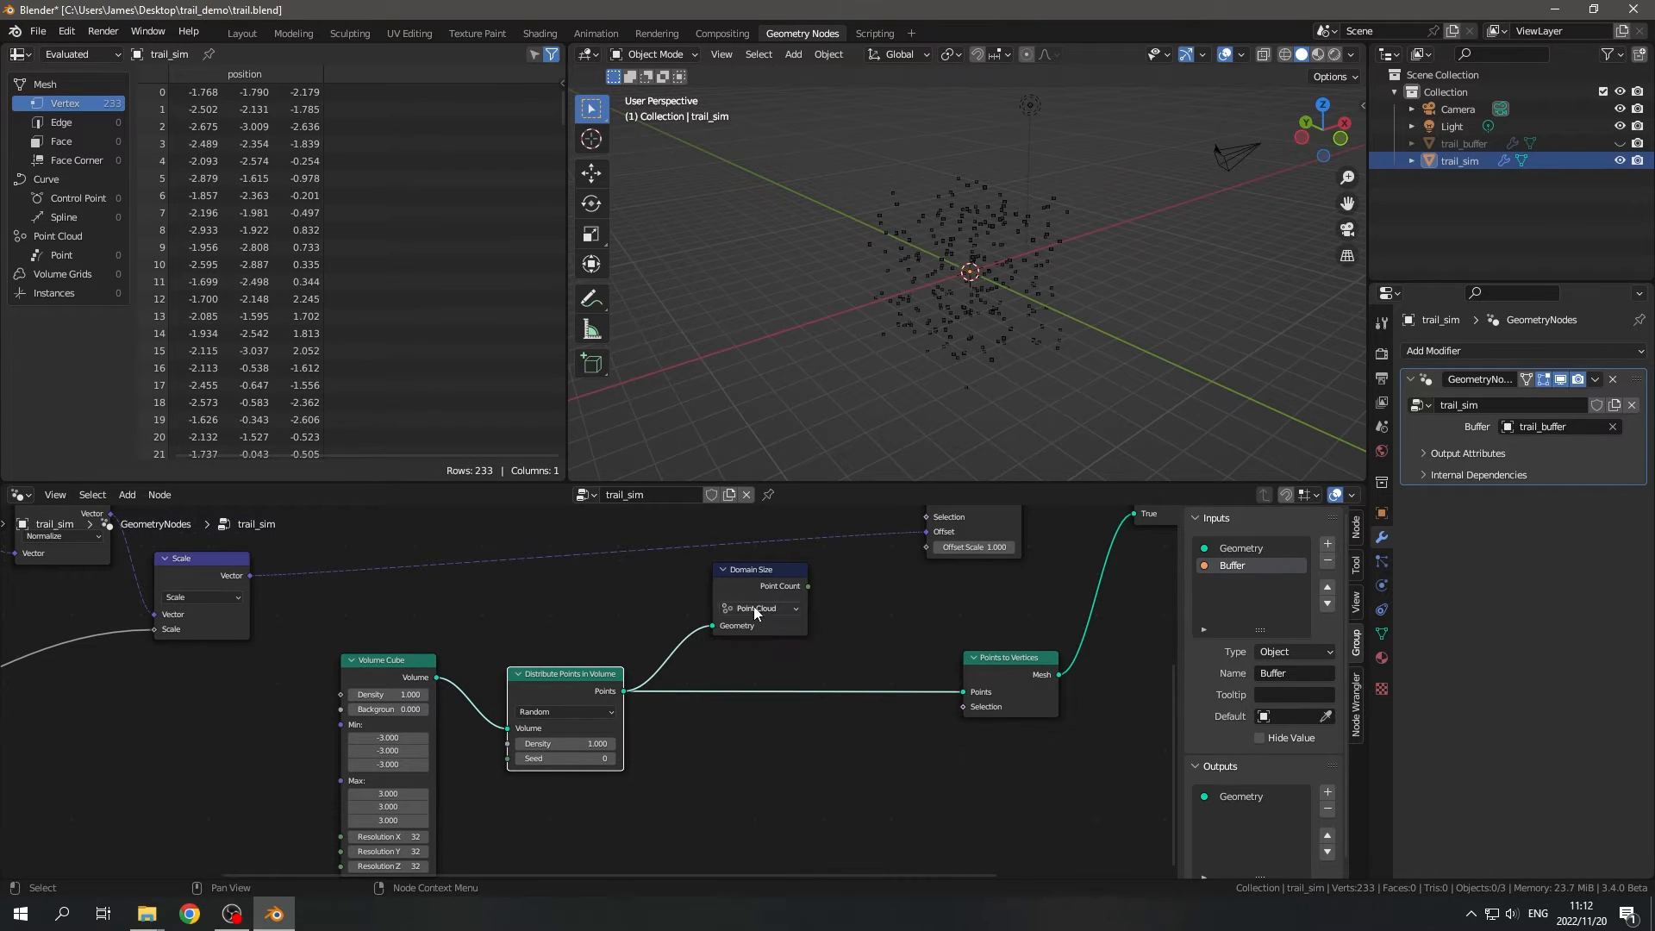
left_click_drag(753, 572, 703, 601)
scroll(784, 605, "up", 3)
middle_click_drag(786, 607, 851, 760)
scroll(850, 760, "down", 5)
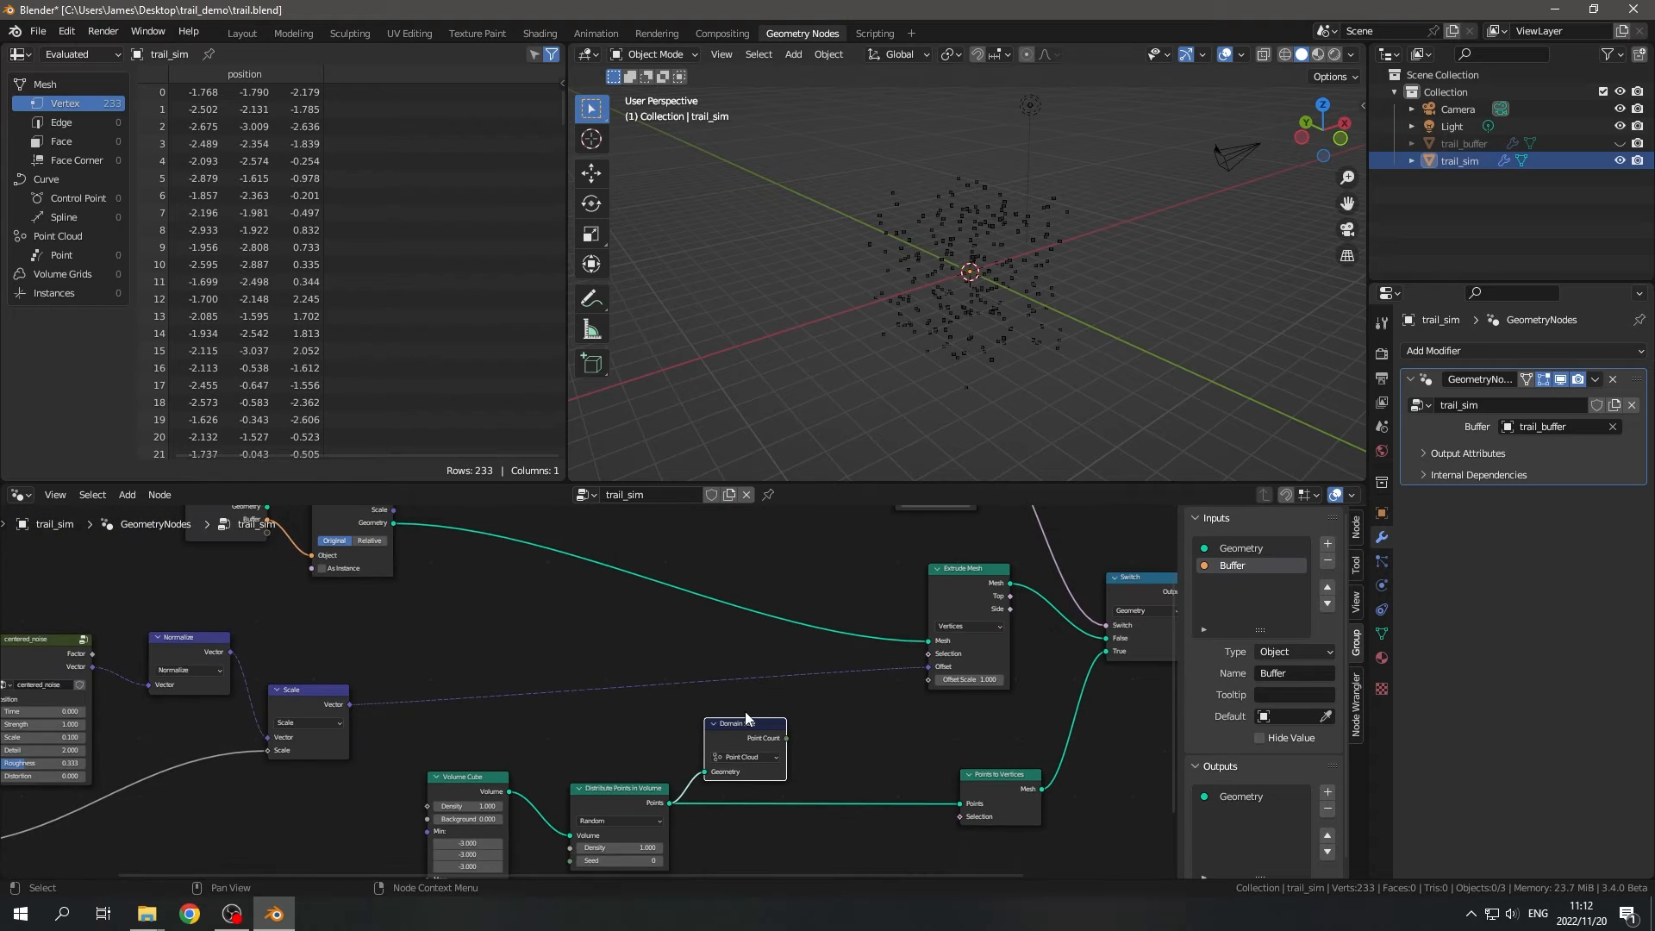
- Add a second Domain Size node set to Mesh, feed it the Object Info node's Geometry and place it nearer Extrude Mesh
middle_click_drag(695, 667, 721, 724)
key("shift+a")
type("sdomain")
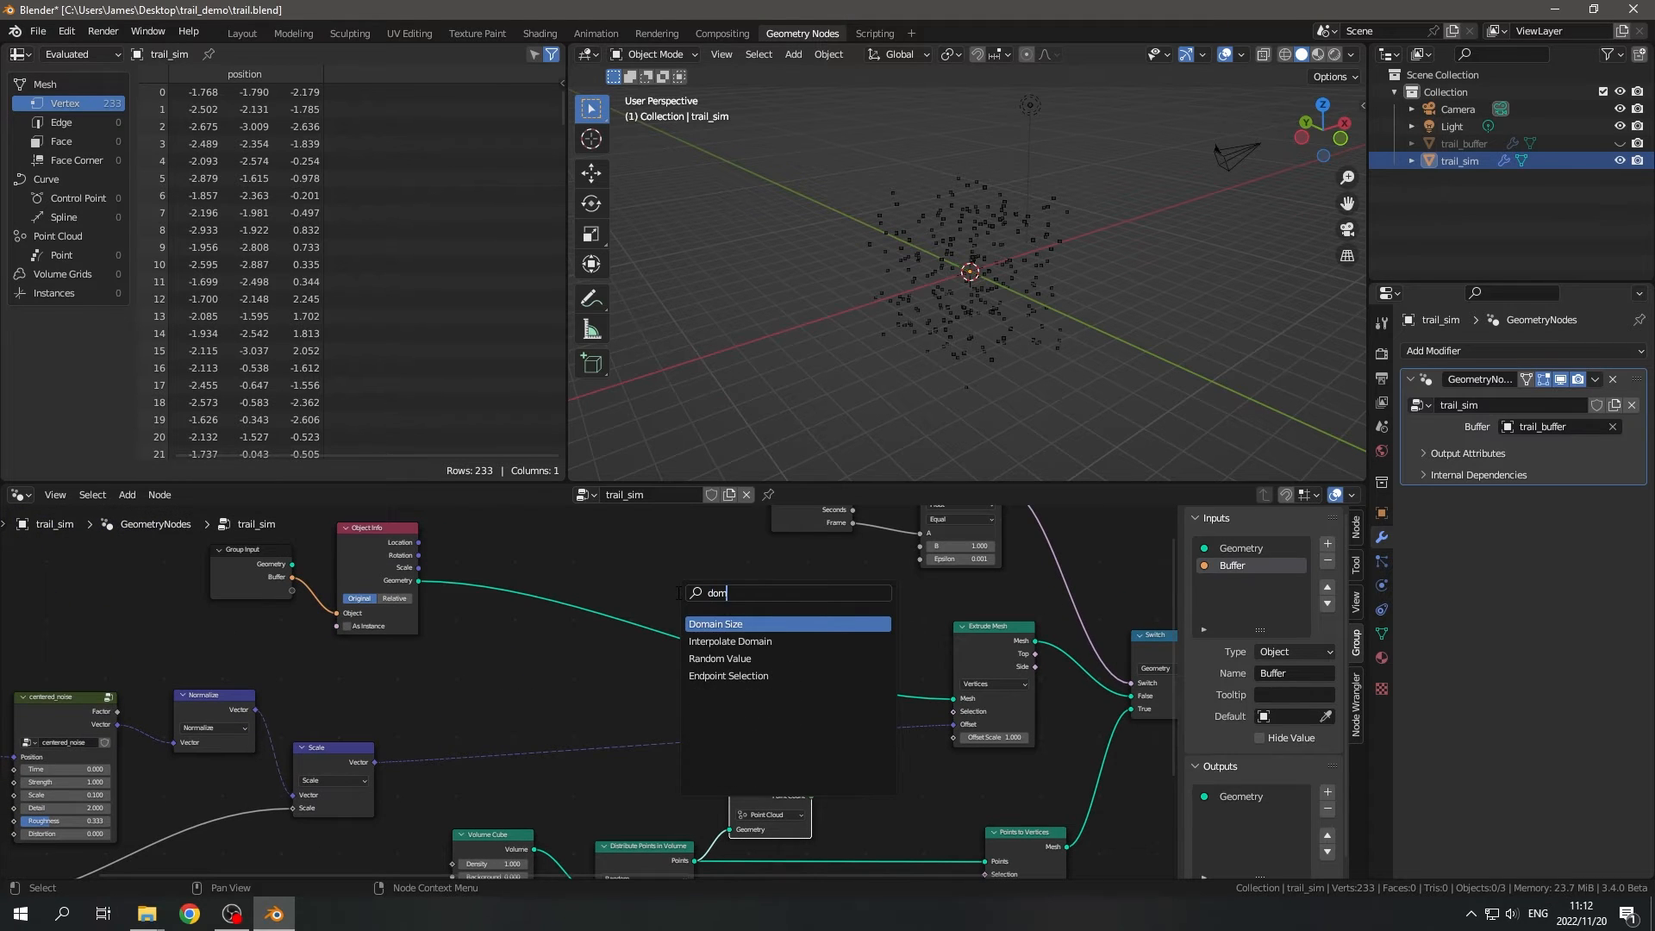
key("Return")
left_click(465, 623)
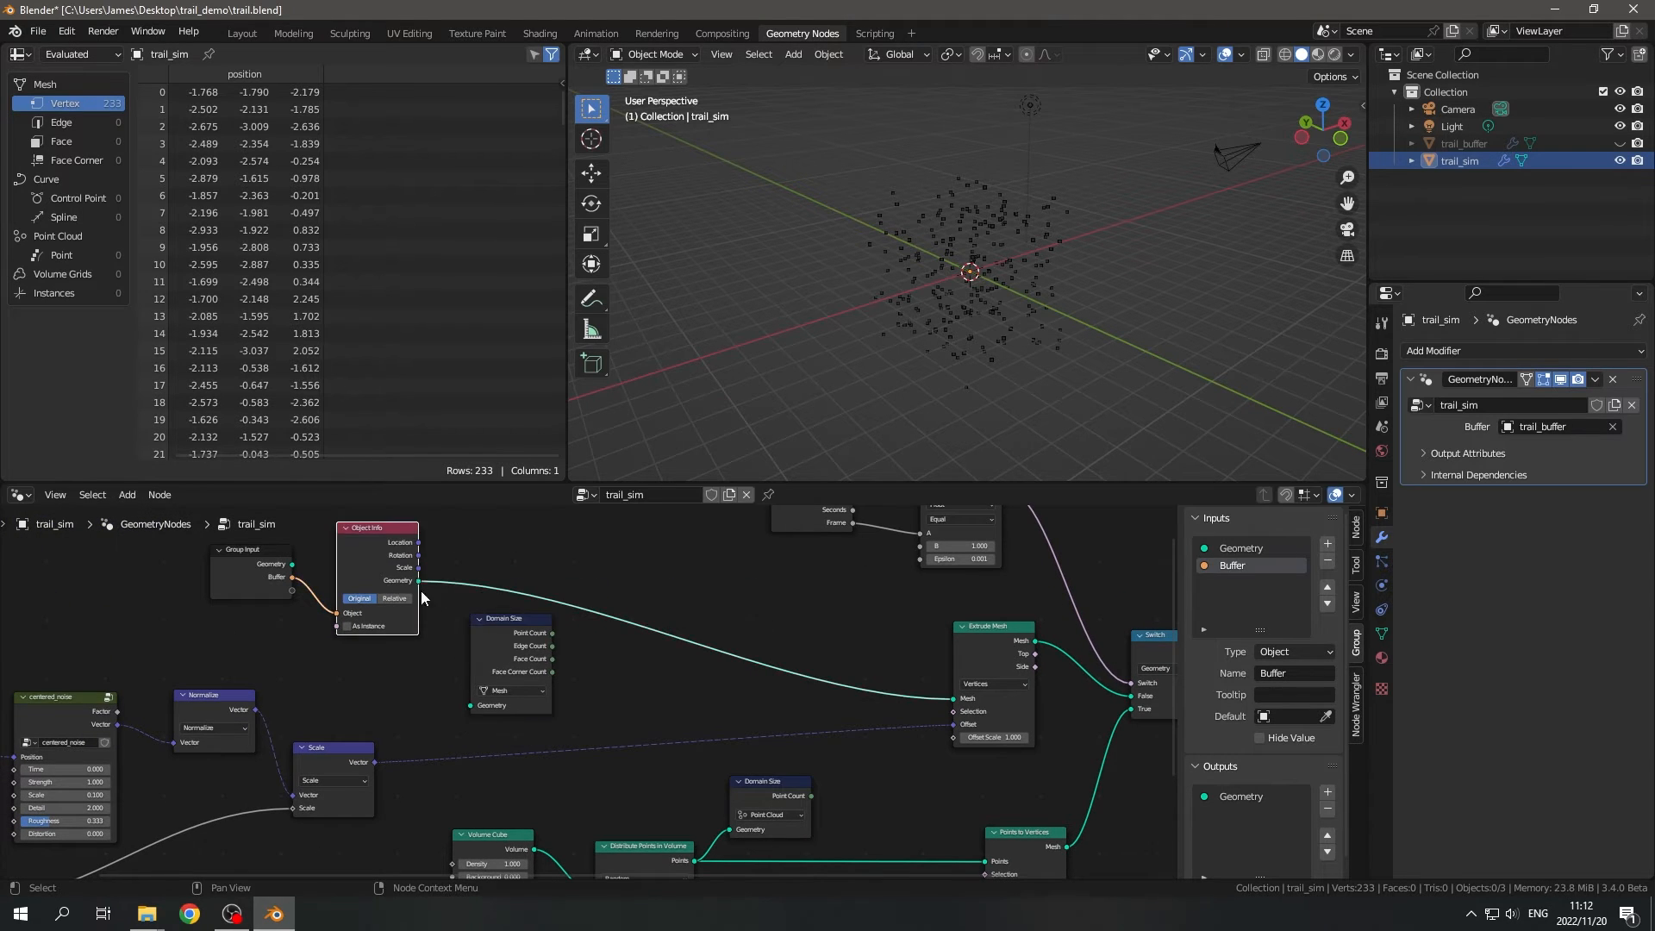
left_click_drag(472, 708, 473, 706)
left_click_drag(507, 636, 690, 598)
- Move the Scene Time, Equal, Extrude Mesh, Switch and Group Output nodes together farther from the Domain Size nodes
scroll(721, 711, "up", 3)
middle_click_drag(722, 711, 457, 745)
scroll(465, 744, "down", 6)
scroll(541, 736, "down", 2)
left_click_drag(528, 569, 812, 741)
key("g")
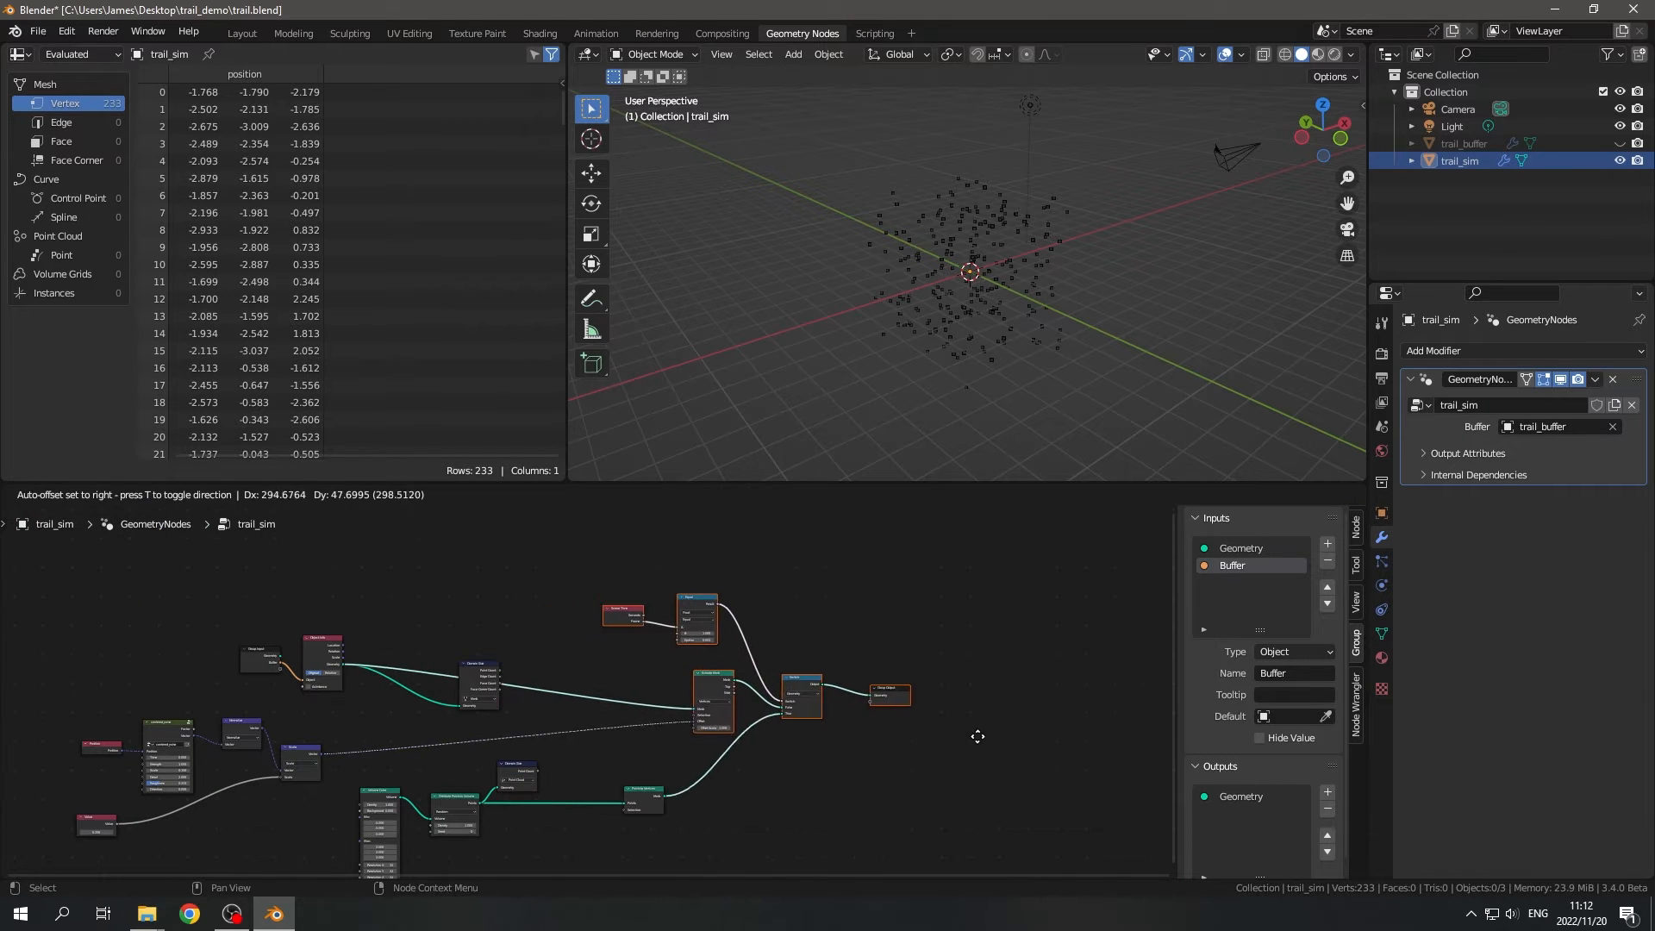
left_click(1000, 733)
- Add a Subtract math node fed by the Mesh Domain Size node's Point Count and place it beyond that node
scroll(710, 783, "up", 14)
middle_click_drag(448, 727, 611, 657)
left_click_drag(466, 558, 714, 573)
type("sb")
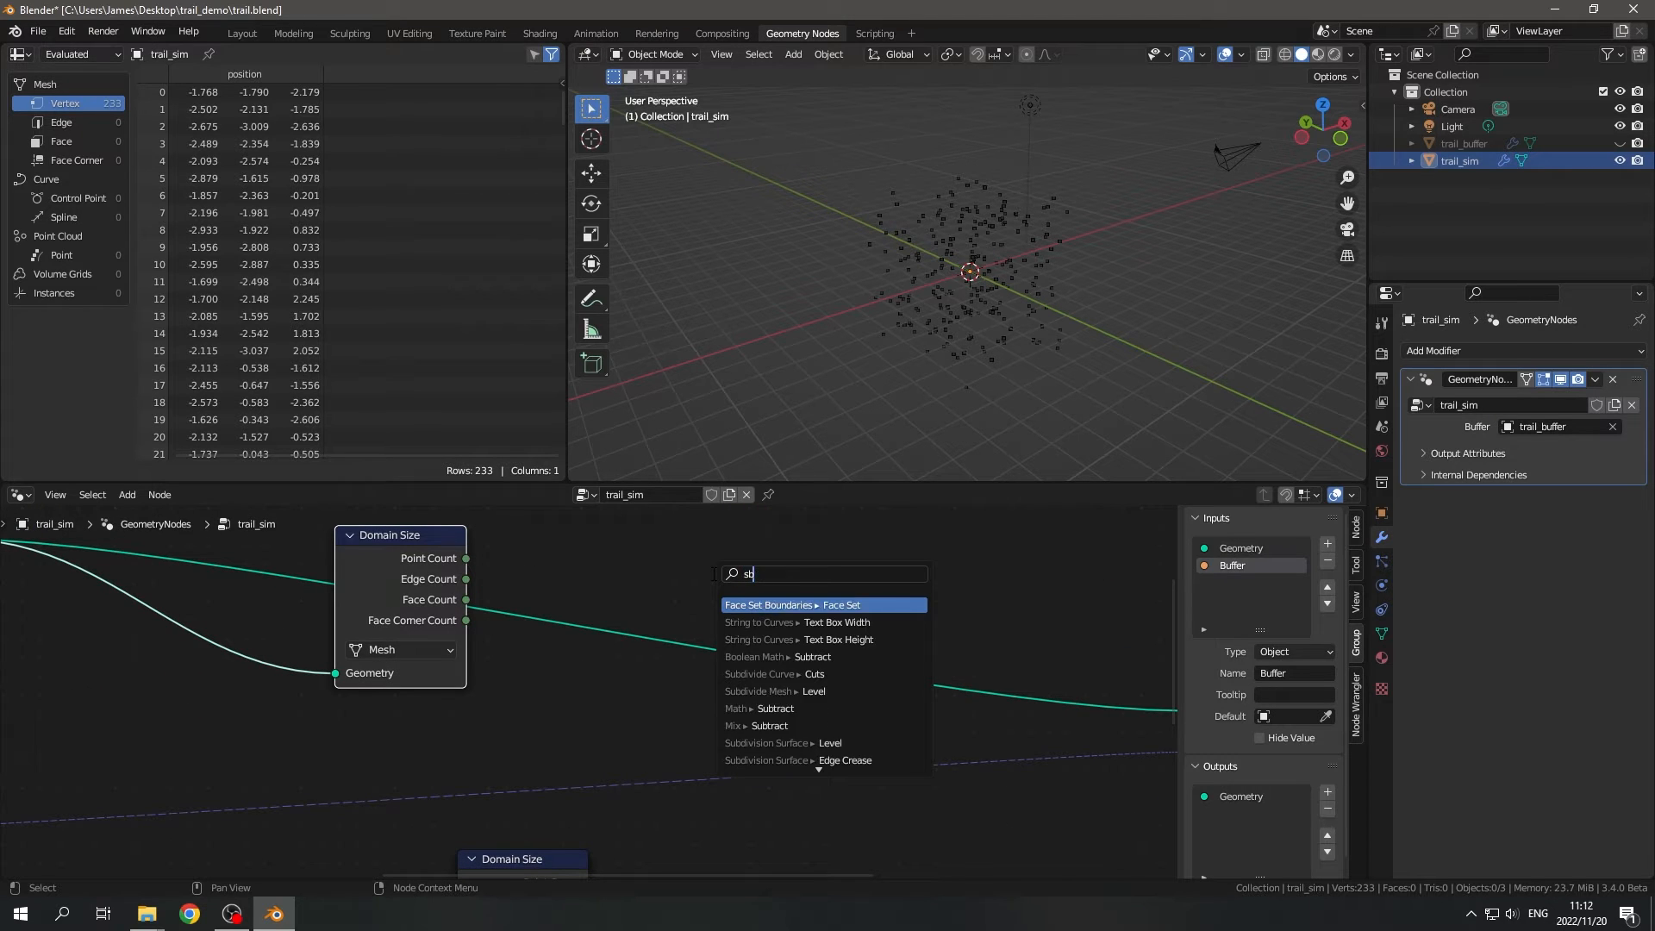
key("BackSpace")
type("ub")
key("Return")
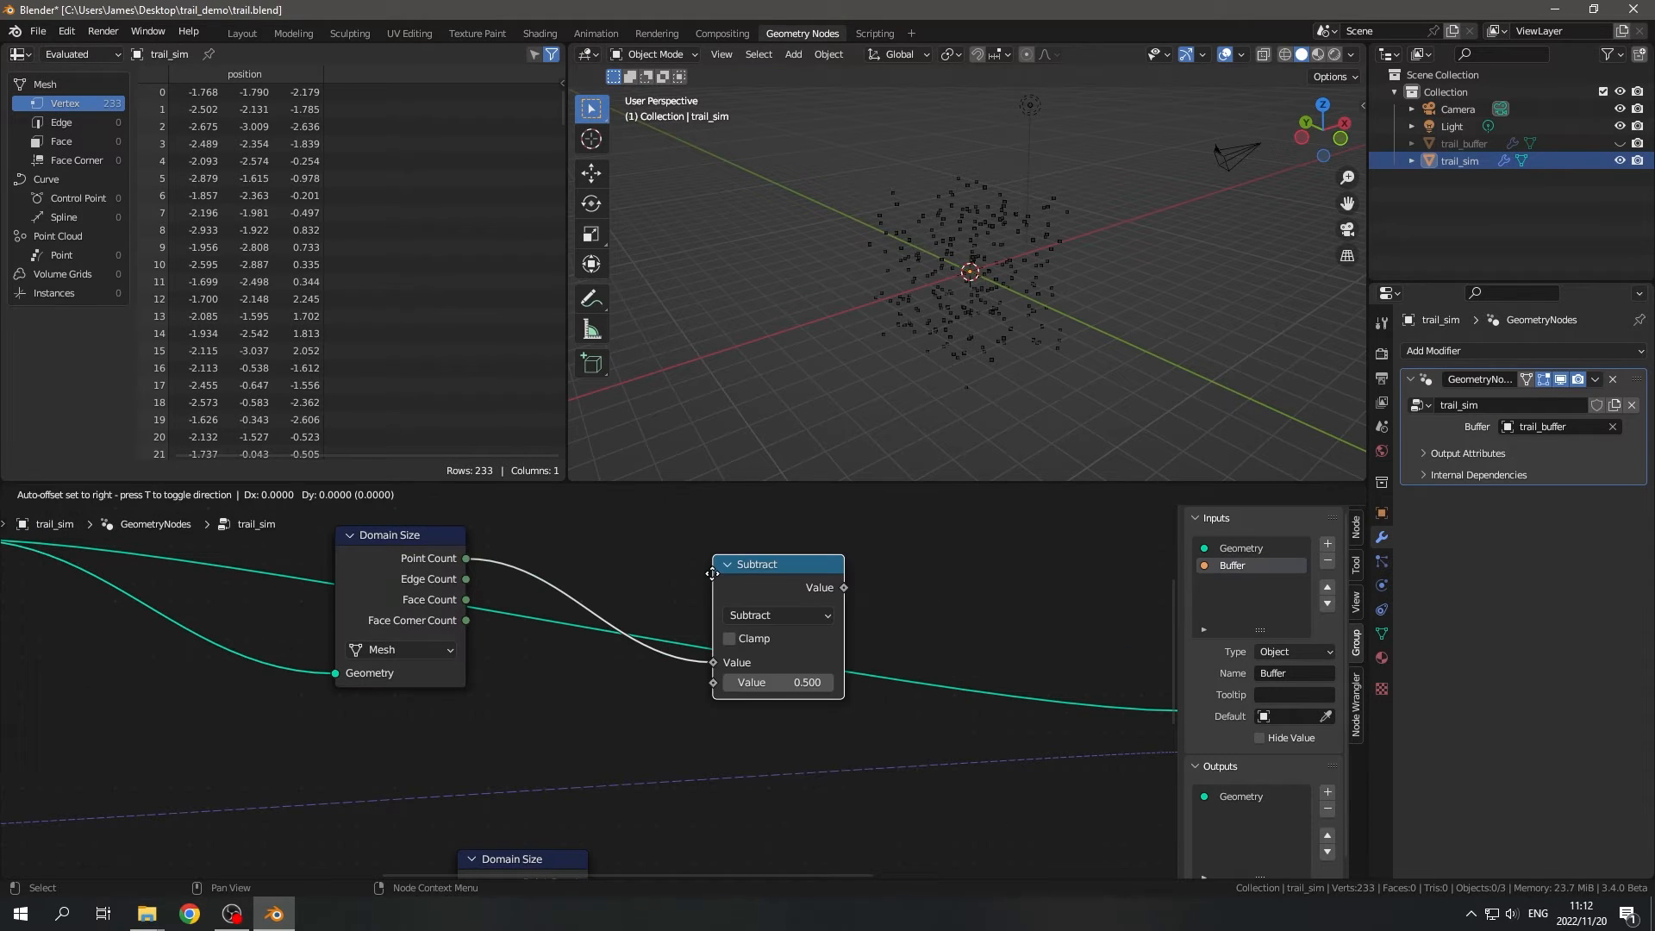
left_click(713, 572)
left_click_drag(740, 587, 897, 621)
- Connect the Point Cloud Domain Size node's Point Count to Subtract's second Value input and arrange these nodes closer together
scroll(819, 741, "down", 5)
middle_click_drag(819, 763, 791, 725)
scroll(607, 777, "up", 3)
middle_click_drag(647, 731, 652, 667)
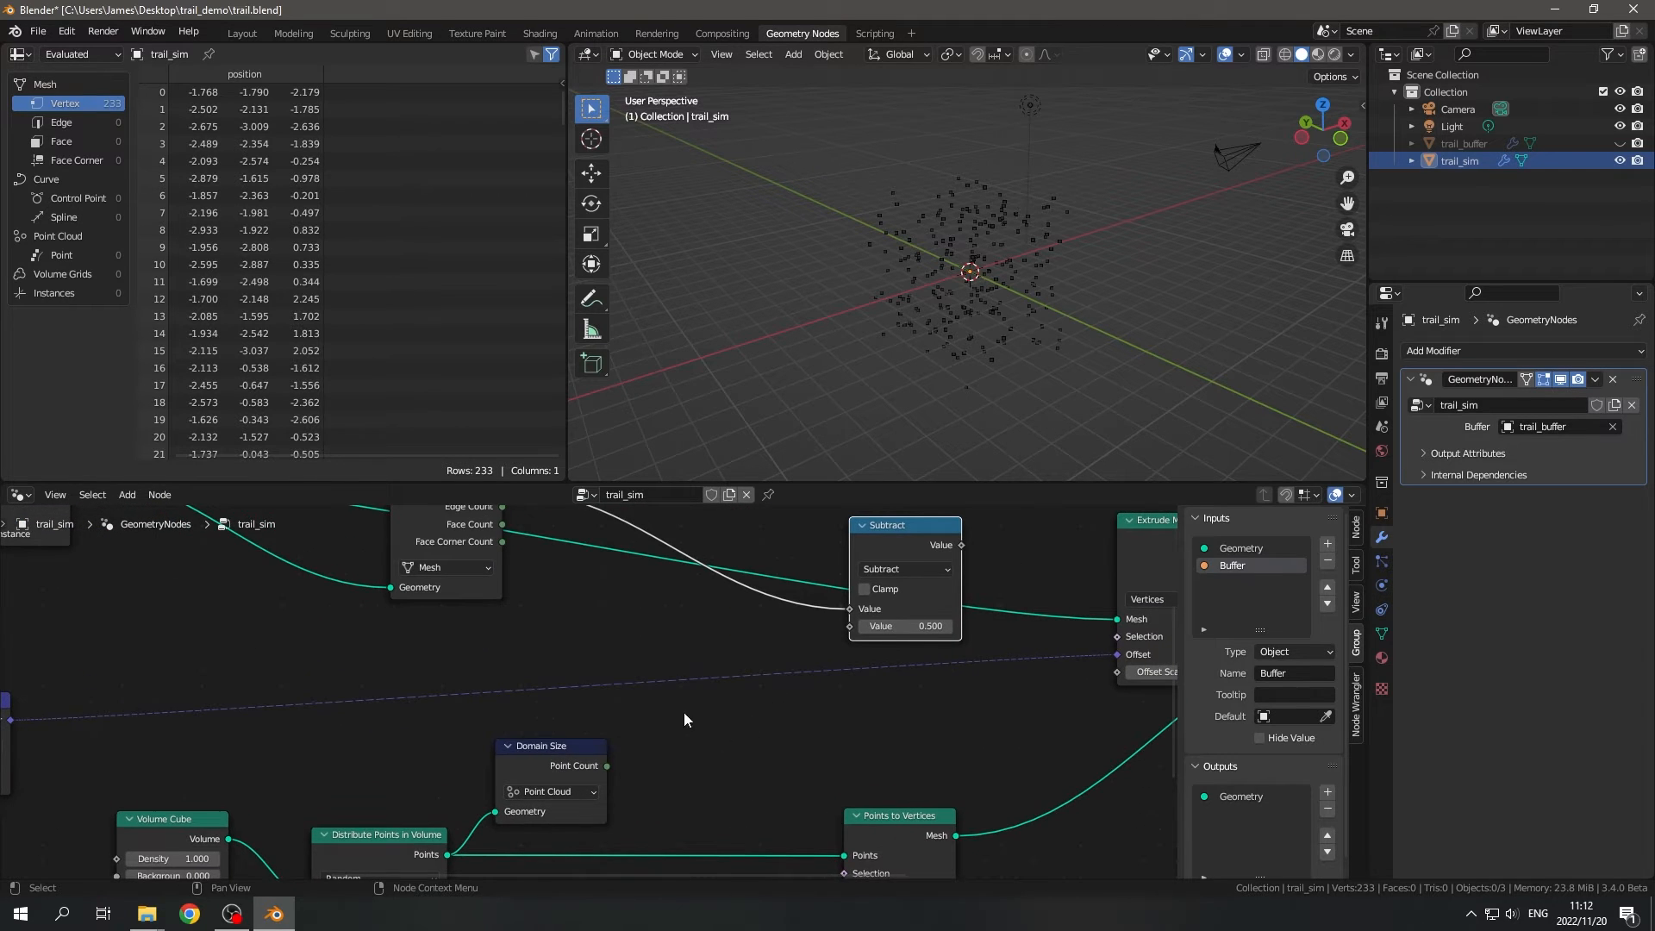
middle_click_drag(684, 712, 677, 758)
left_click_drag(598, 814, 842, 676)
middle_click_drag(594, 633, 640, 694)
left_click_drag(474, 591, 583, 593)
left_click_drag(948, 634, 808, 684)
- Move the Scene Time, Equal, Extrude Mesh, Points to Vertices, Switch and Group Output nodes farther away from the Subtract node
scroll(809, 644, "down", 4)
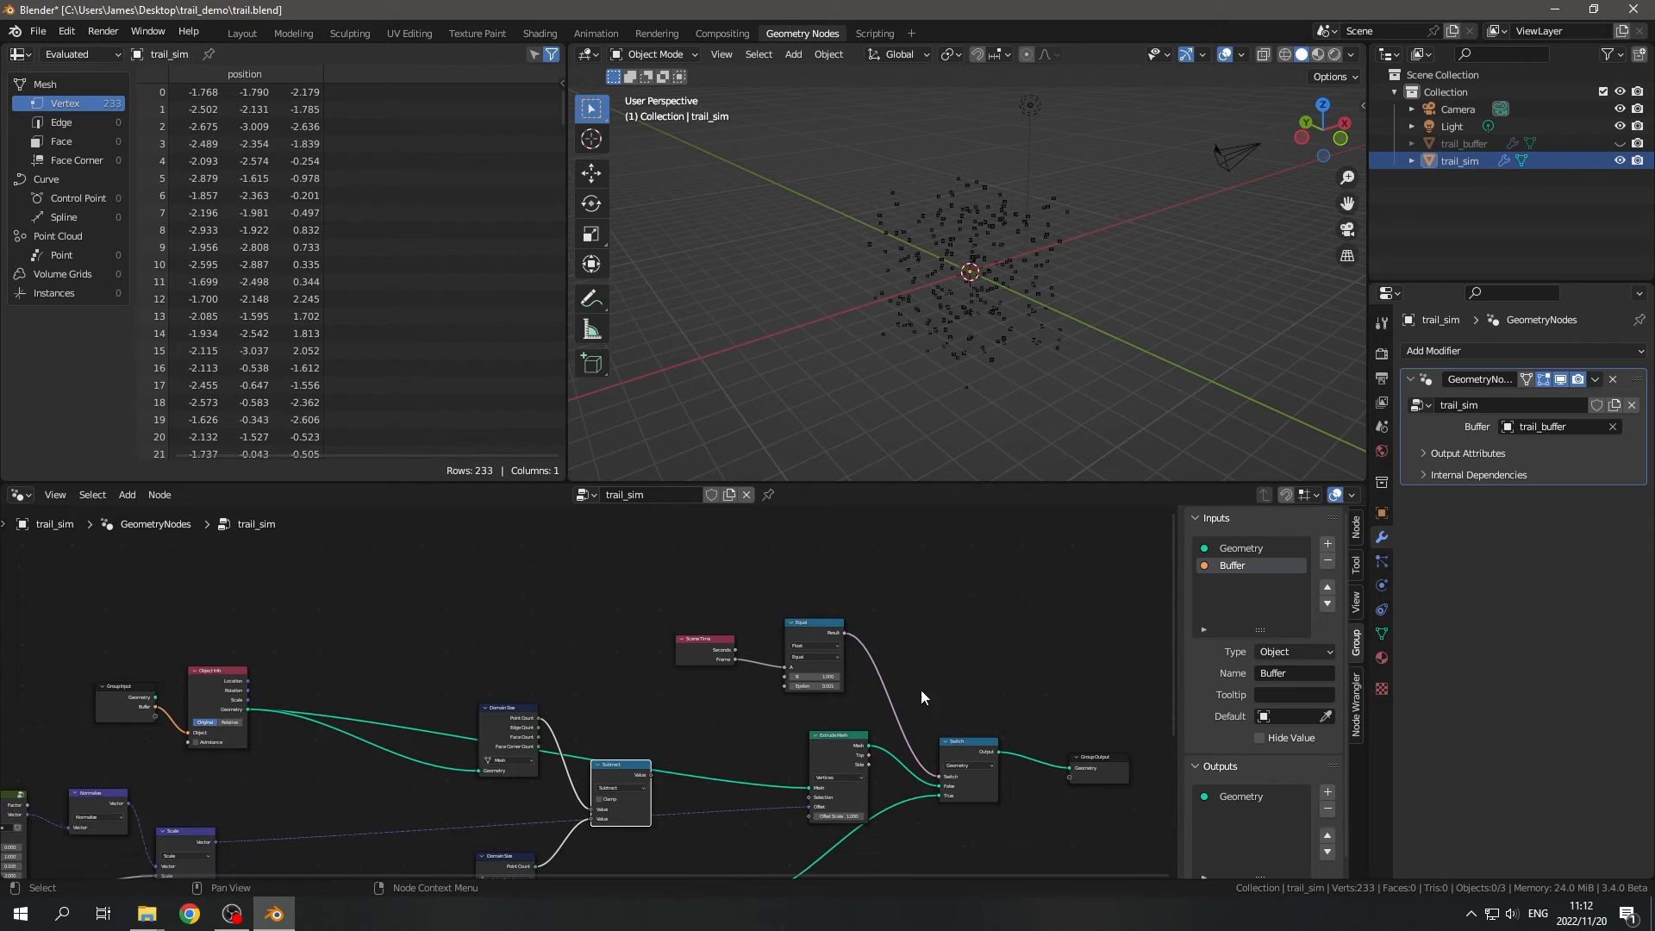
scroll(805, 628, "down", 3)
left_click_drag(664, 603, 961, 858)
key("g")
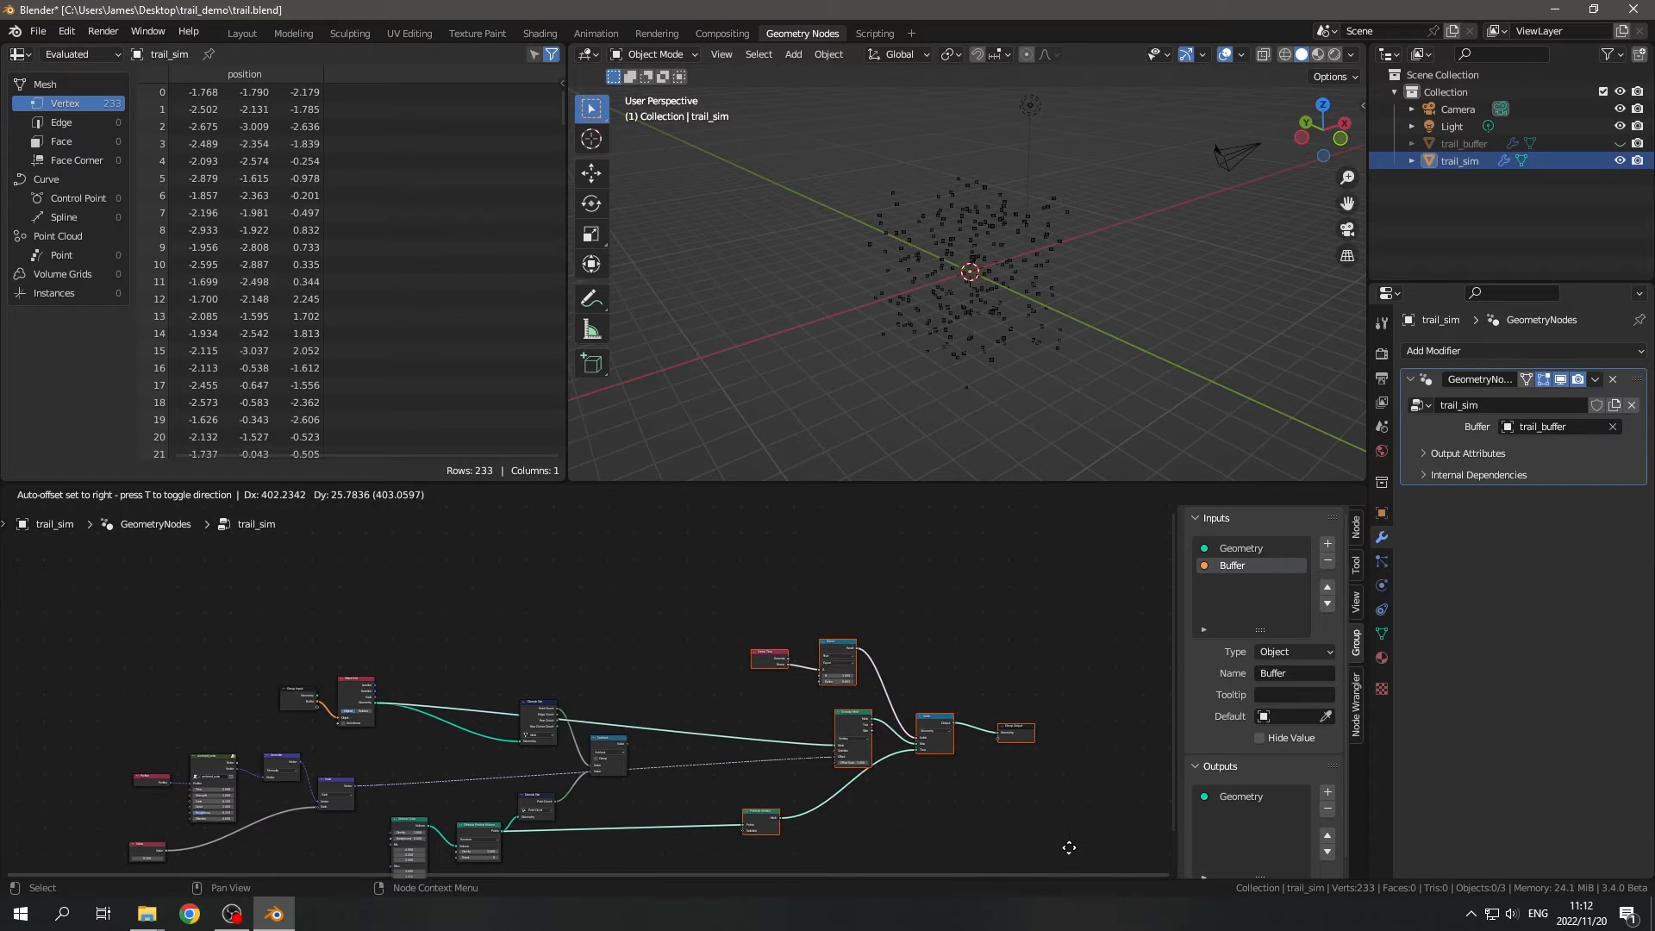
left_click(1070, 848)
- Add an Index node and place it just above the Subtract node
scroll(618, 722, "up", 4)
scroll(619, 727, "up", 3)
key("shift+a")
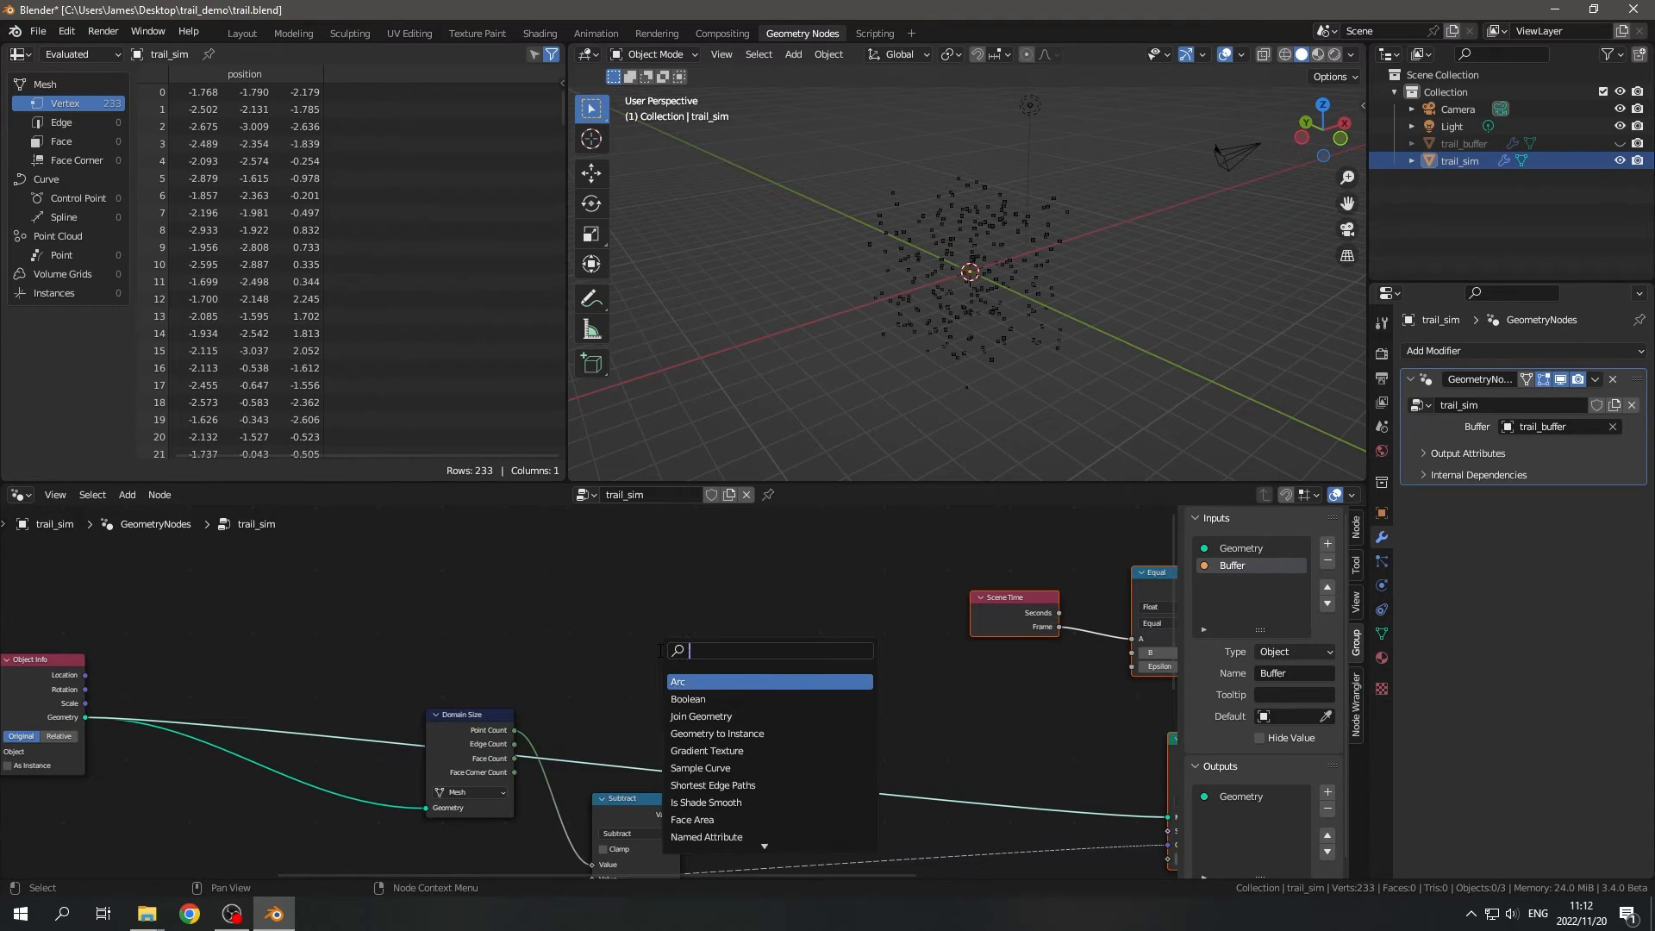
type("iunc")
key("BackSpace")
key("BackSpace")
key("BackSpace")
key("BackSpace")
type("ind")
key("Return")
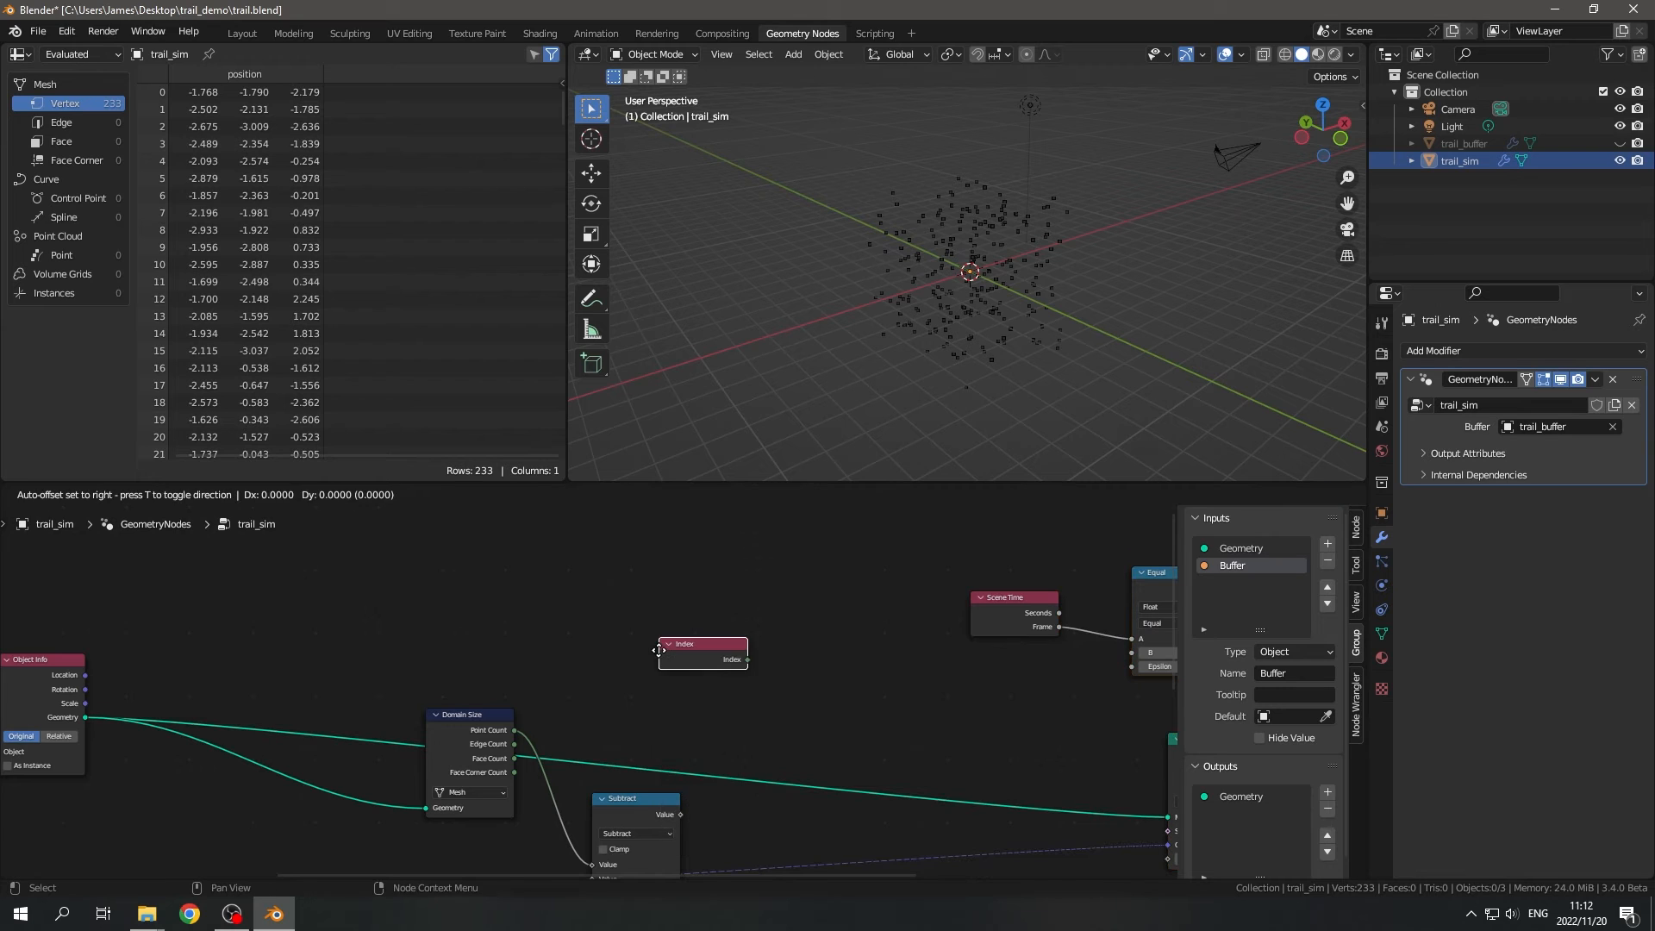
left_click(584, 692)
- Add an Integer Compare node set to Greater Than or Equal, with the Index output feeding its A input
scroll(732, 722, "up", 1)
scroll(592, 598, "up", 1)
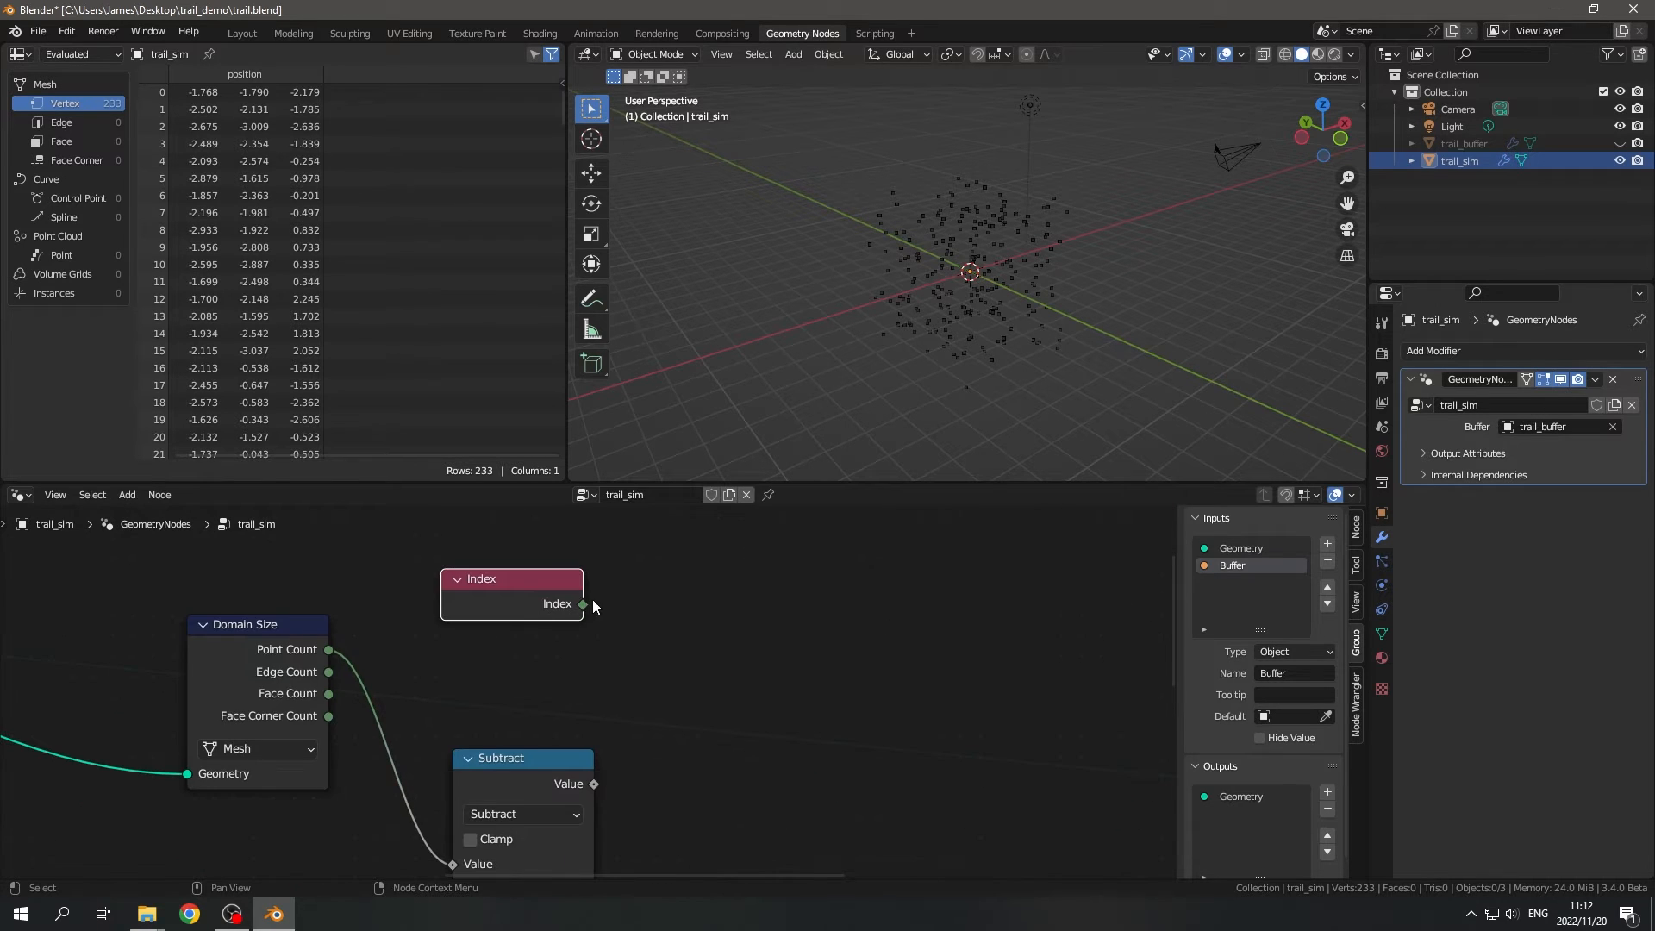
left_click_drag(851, 692, 897, 694)
type("grea")
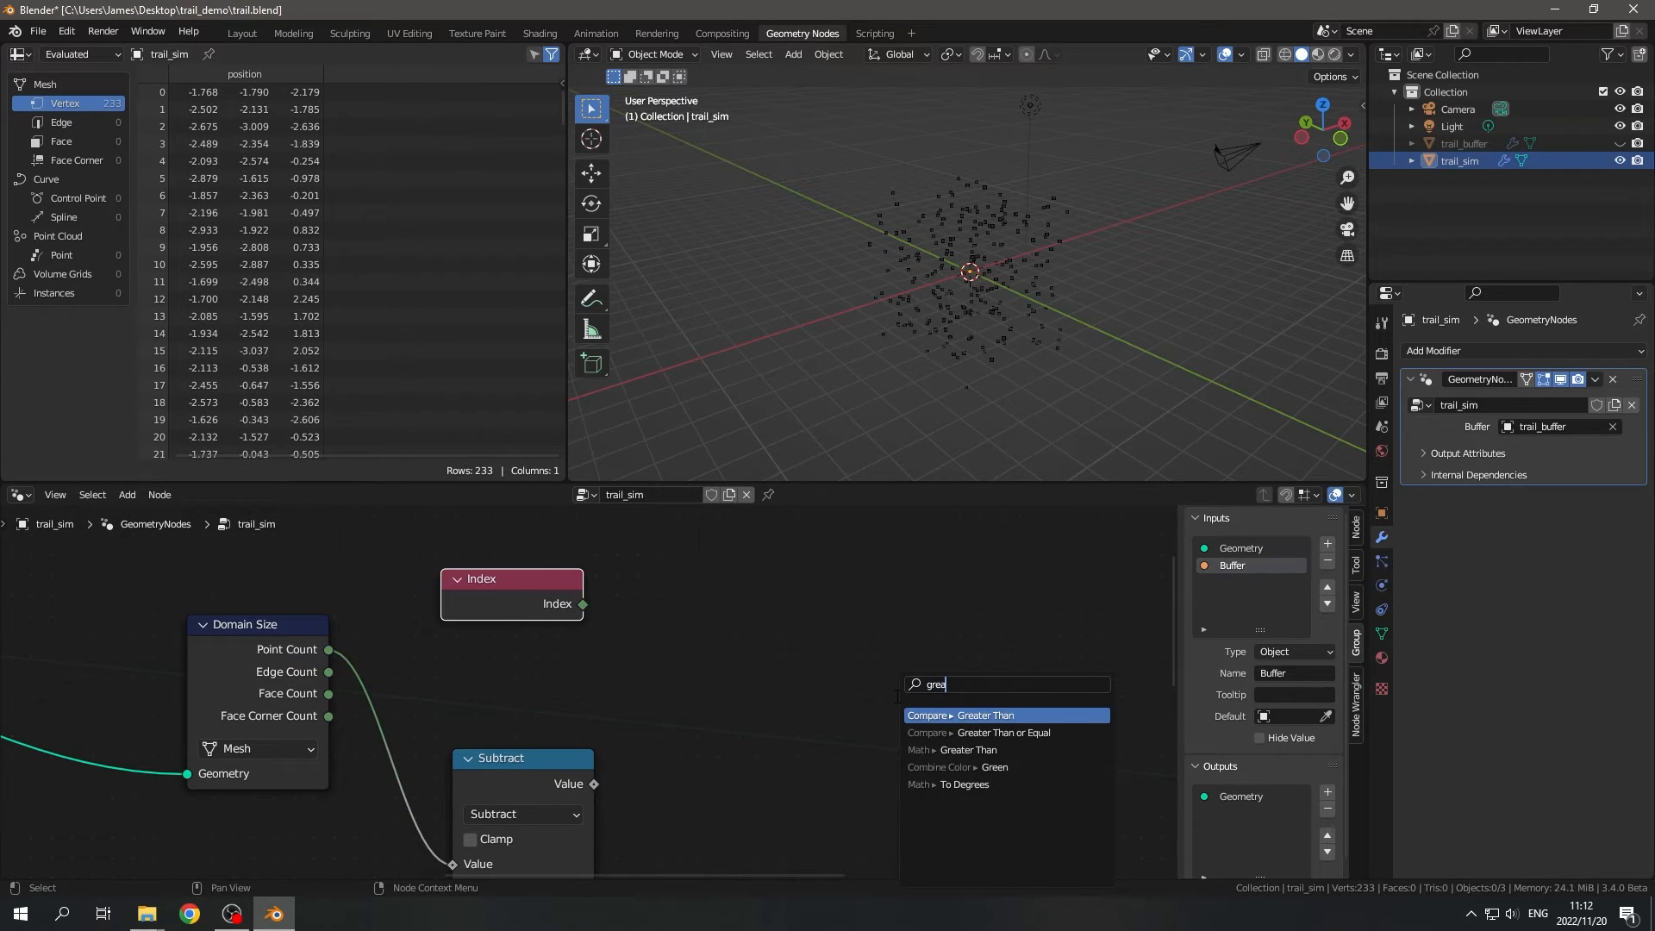
key("Down")
key("Return")
left_click(787, 631)
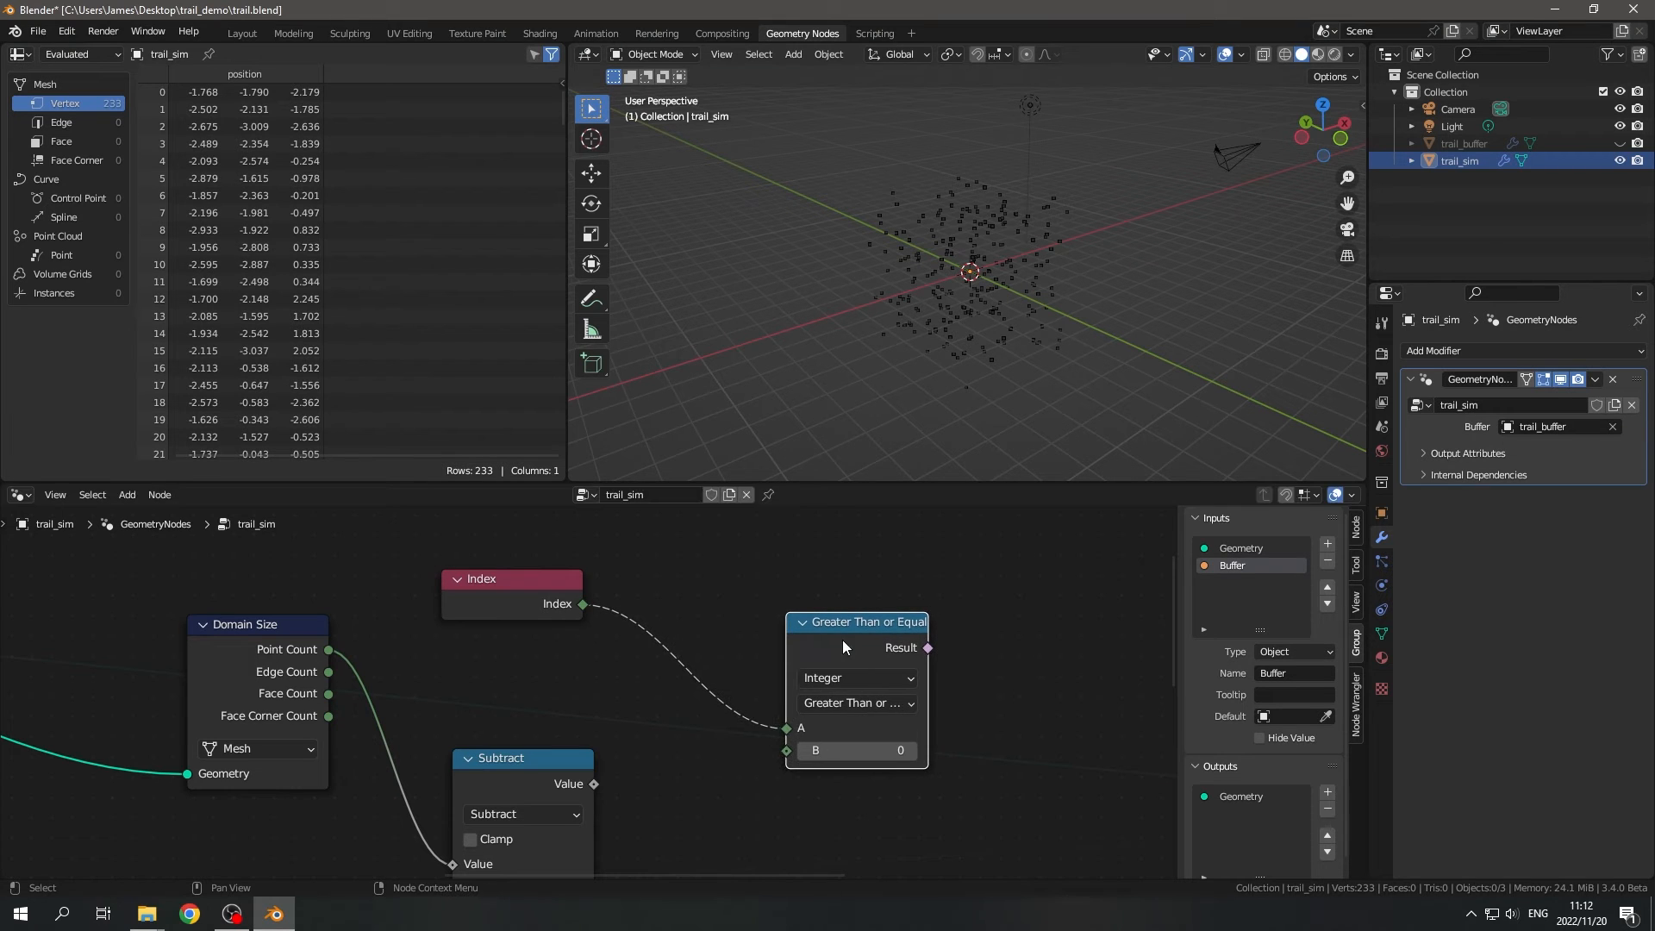
left_click_drag(844, 646, 851, 635)
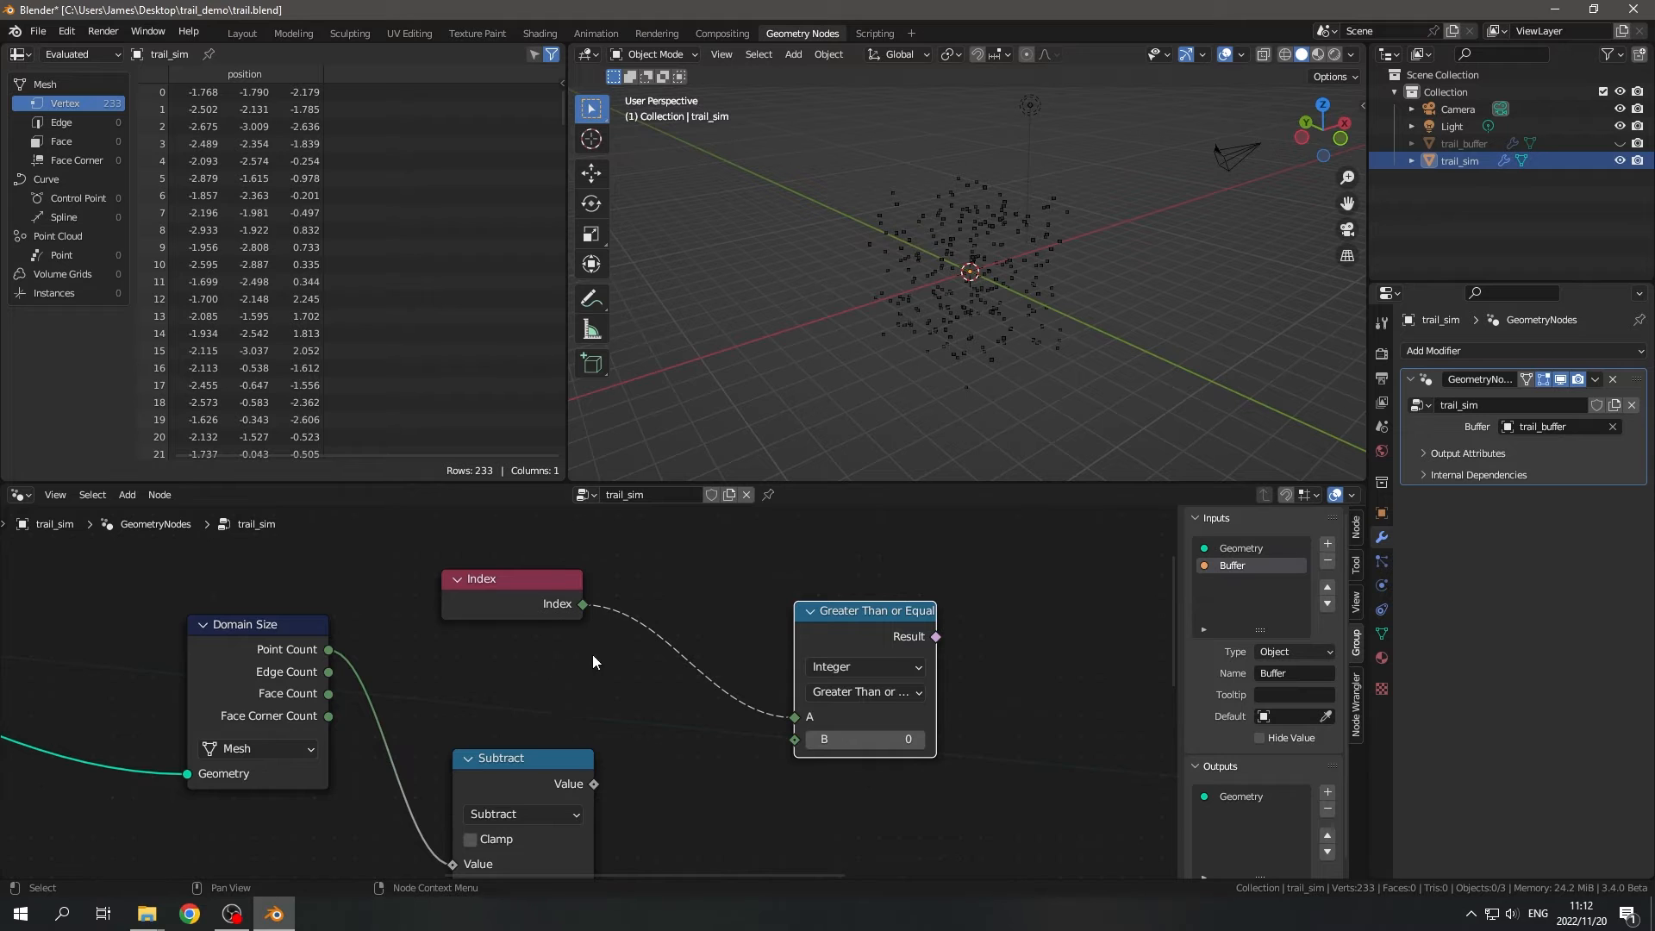
- Connect the Subtract node's Value output to the Greater Than or Equal node's B input
middle_click_drag(592, 655, 609, 602)
left_click_drag(531, 705, 516, 700)
scroll(567, 724, "down", 2)
scroll(613, 711, "up", 3)
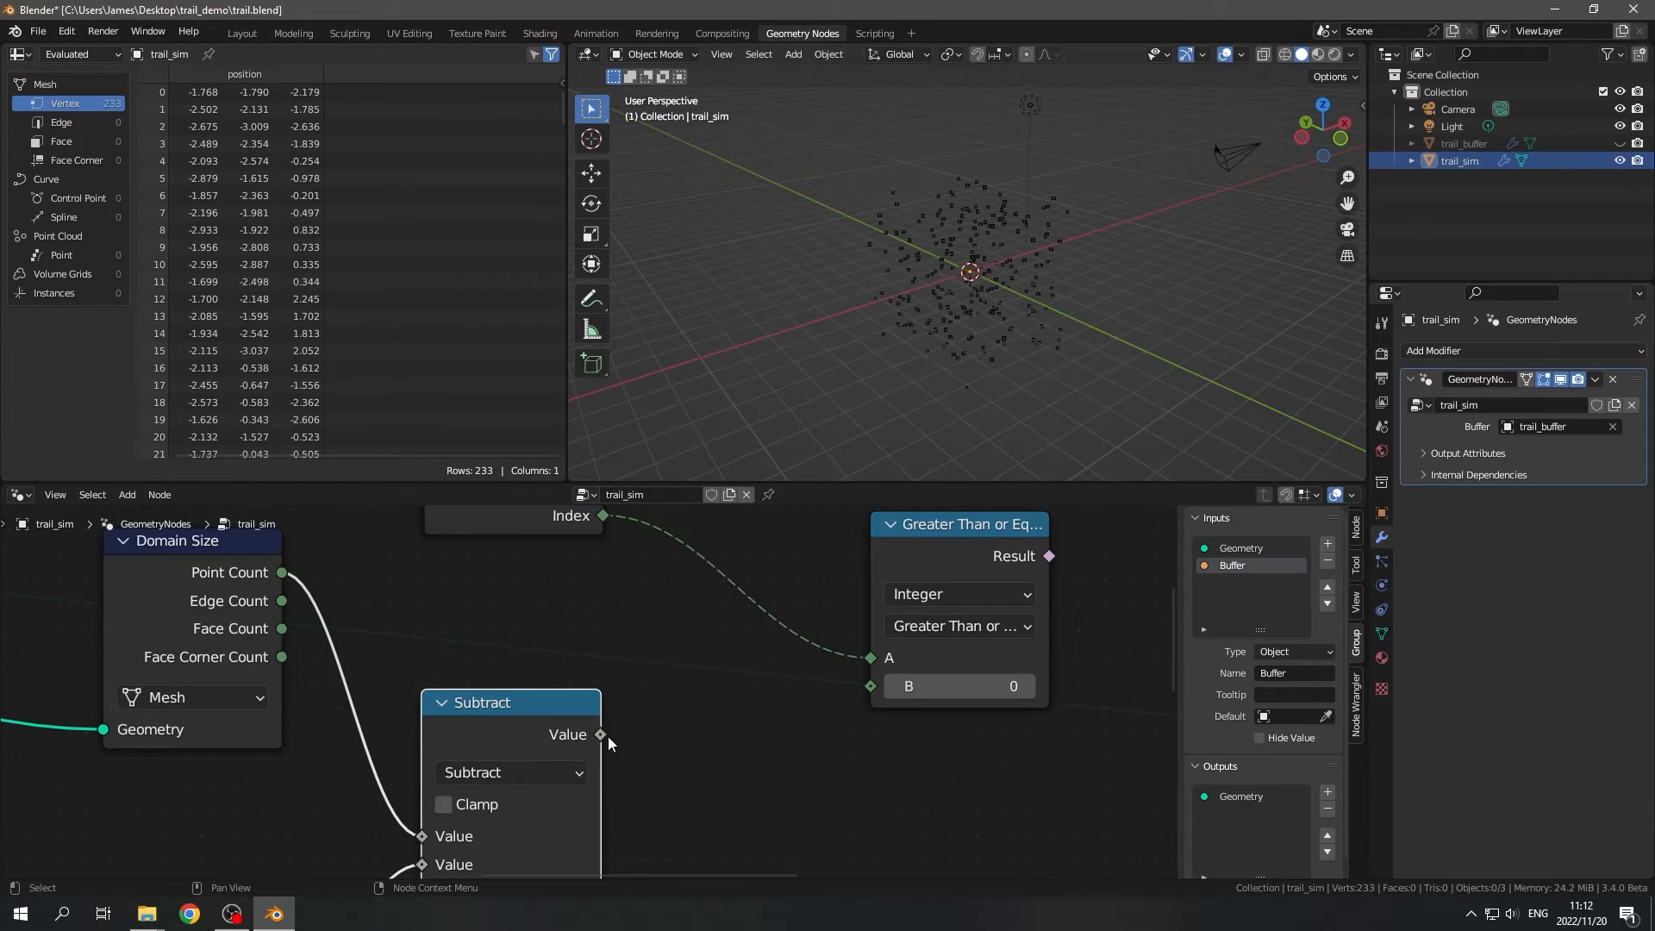
left_click_drag(600, 734, 868, 686)
scroll(805, 639, "down", 4)
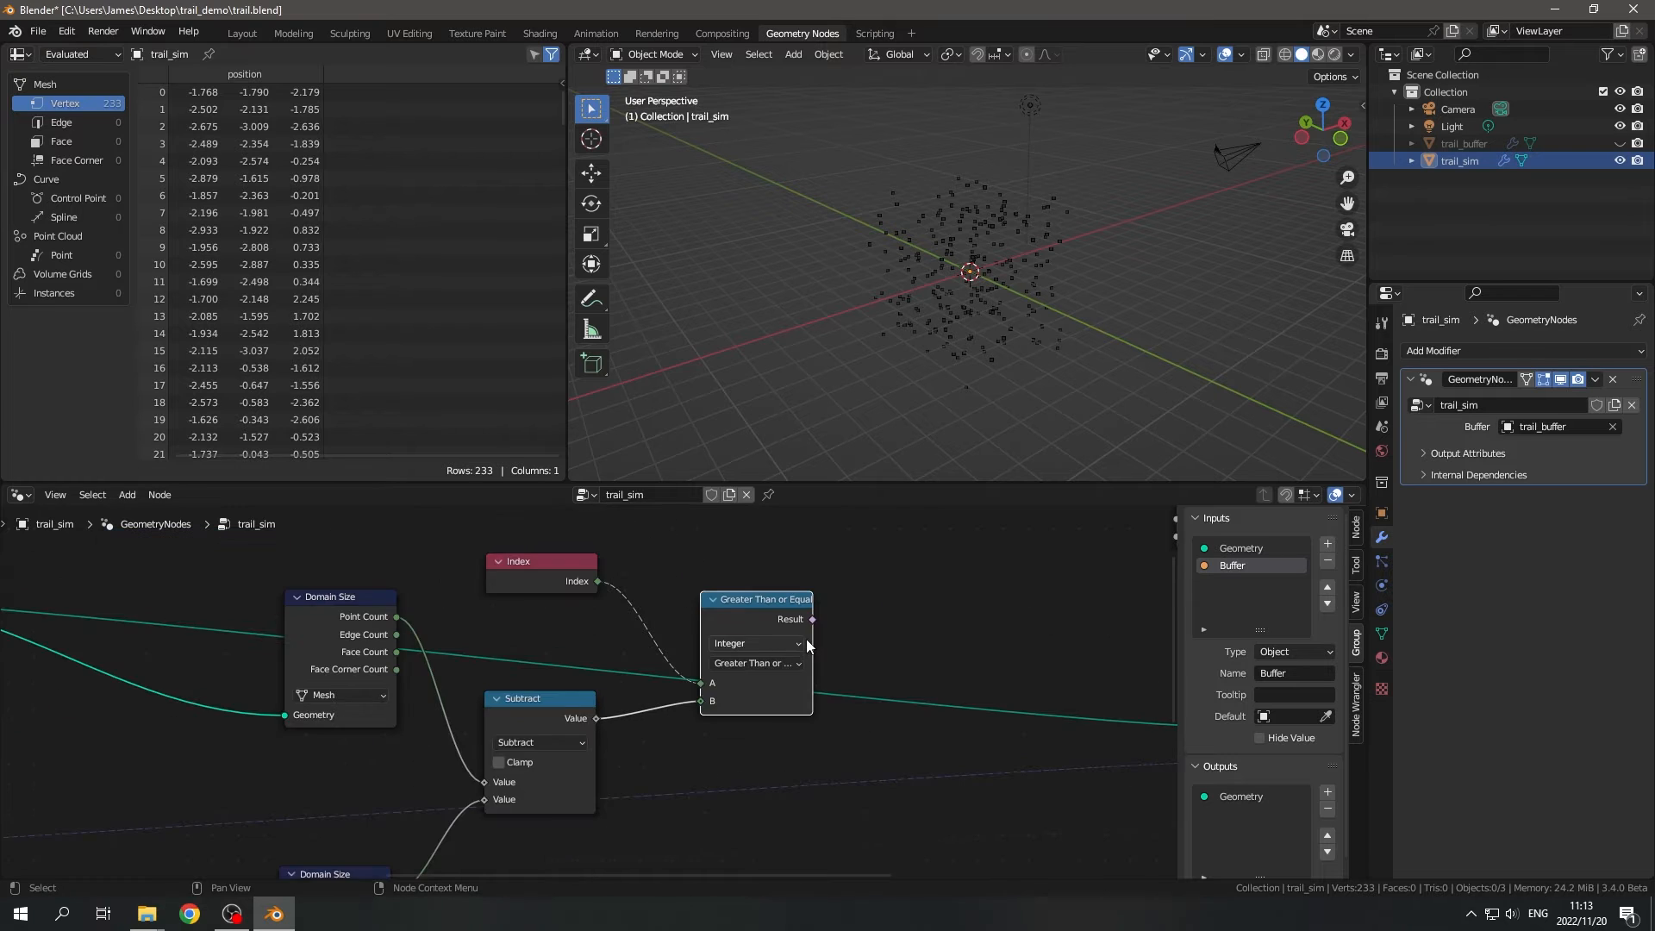
middle_click_drag(825, 679, 724, 765)
middle_click_drag(865, 316, 1037, 395)
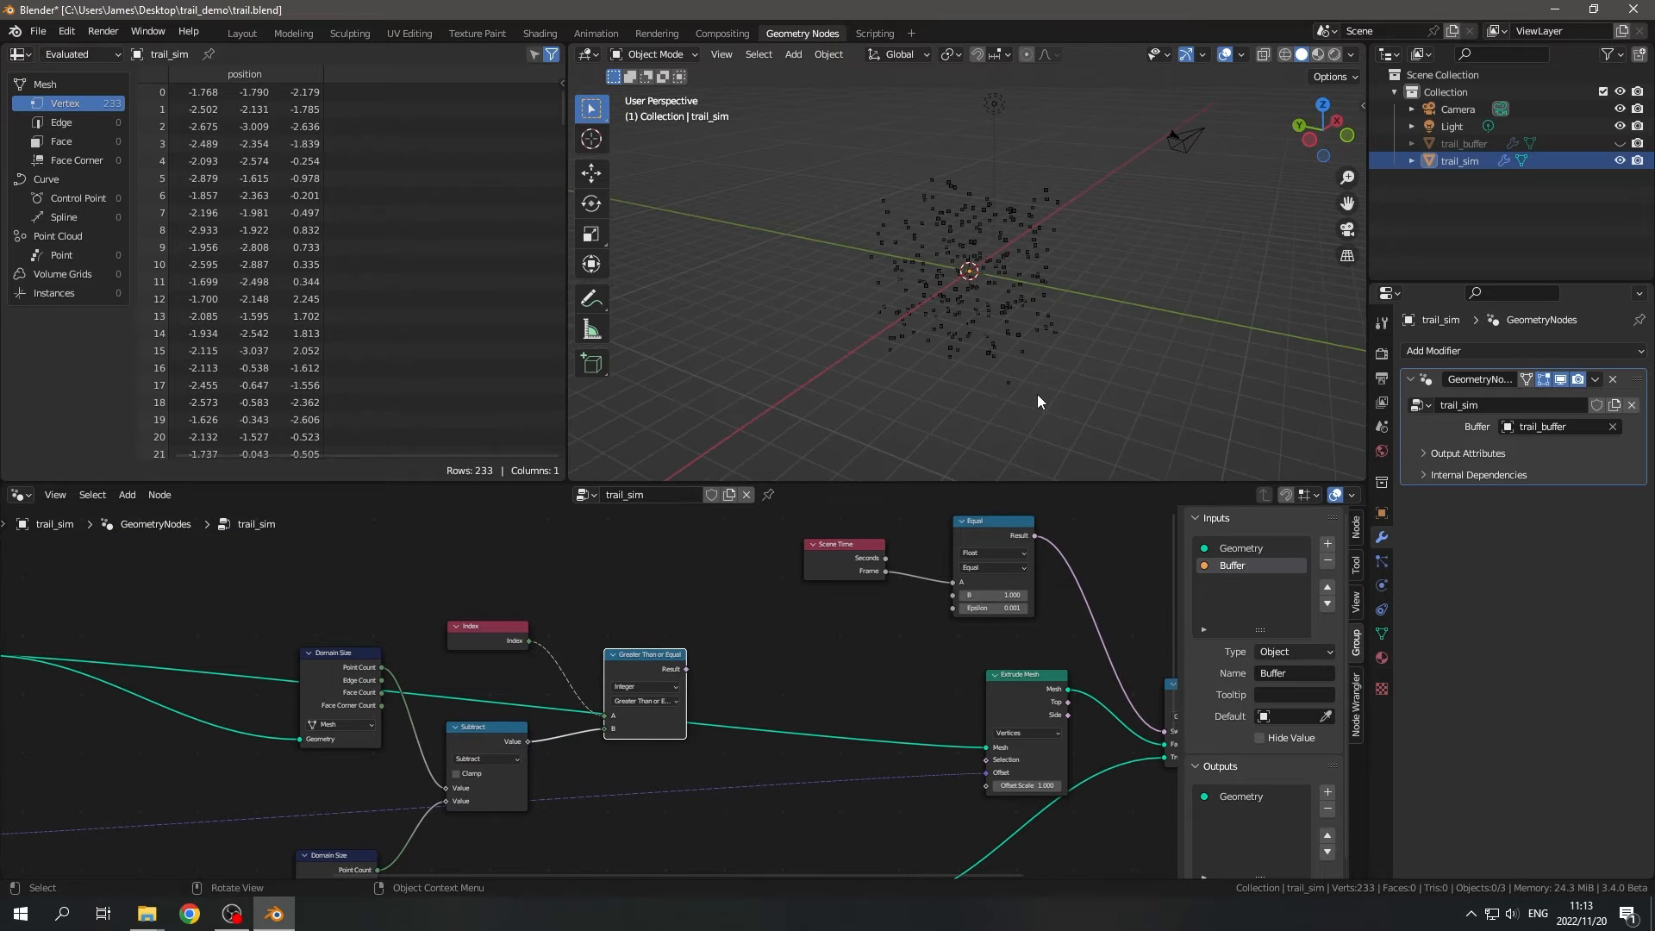
- Connect the Greater Than or Equal node's Result output to the Extrude Mesh node's Selection input
scroll(621, 717, "up", 5)
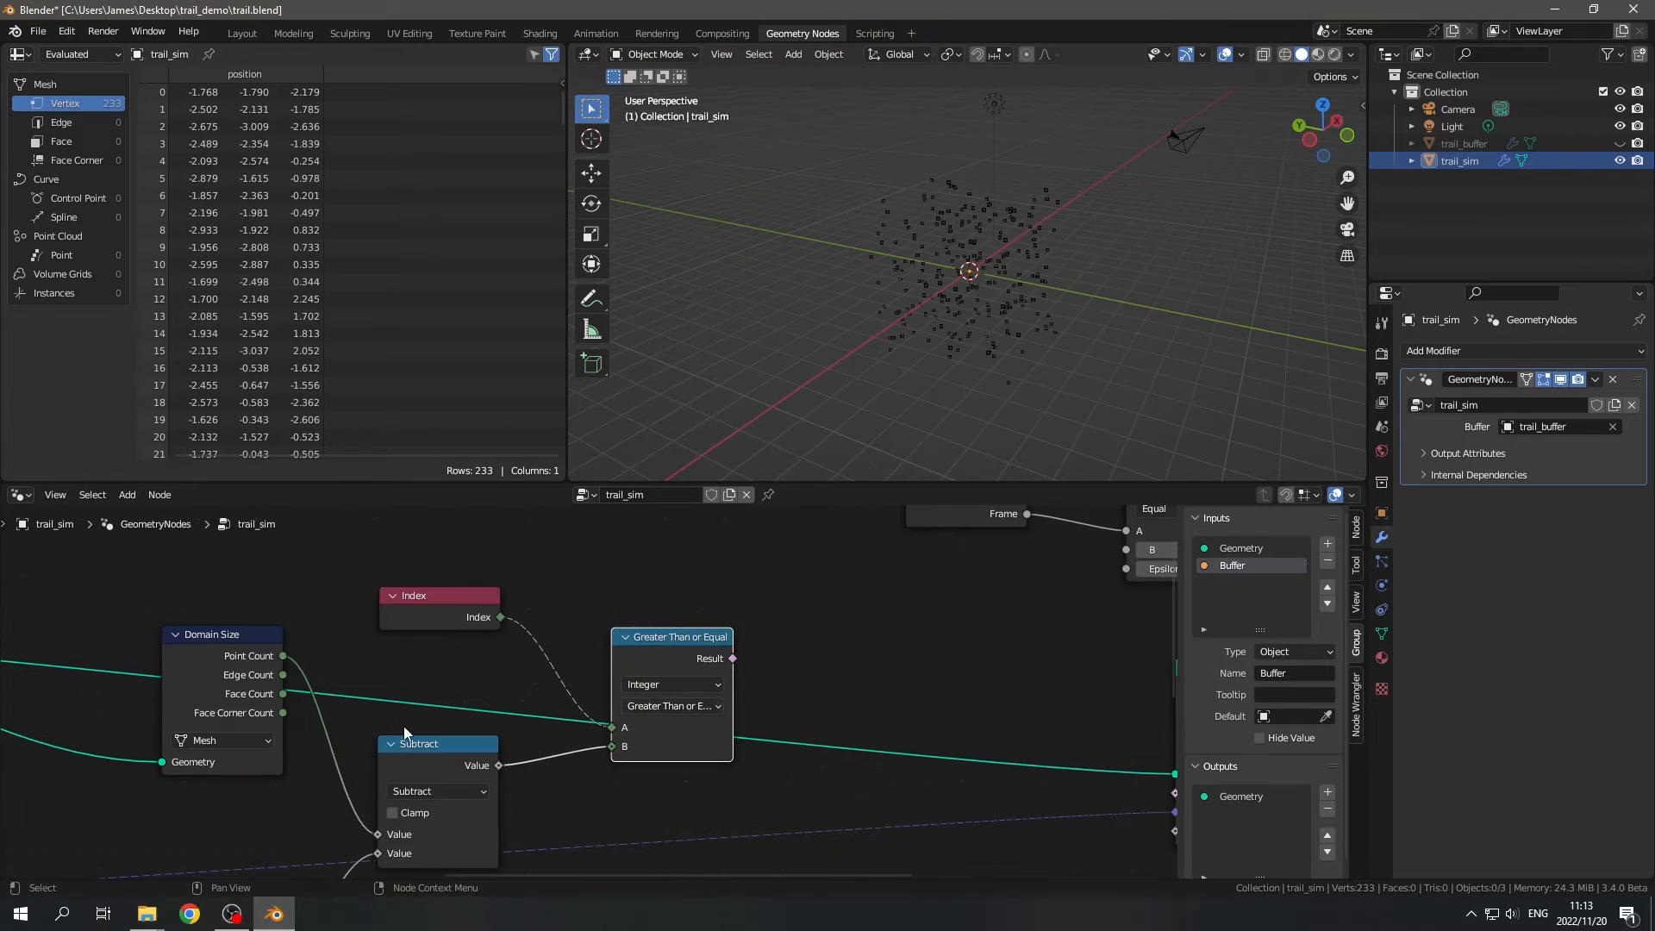
middle_click_drag(624, 729, 679, 728)
scroll(551, 733, "down", 5)
middle_click_drag(780, 738, 563, 686)
scroll(563, 686, "up", 1)
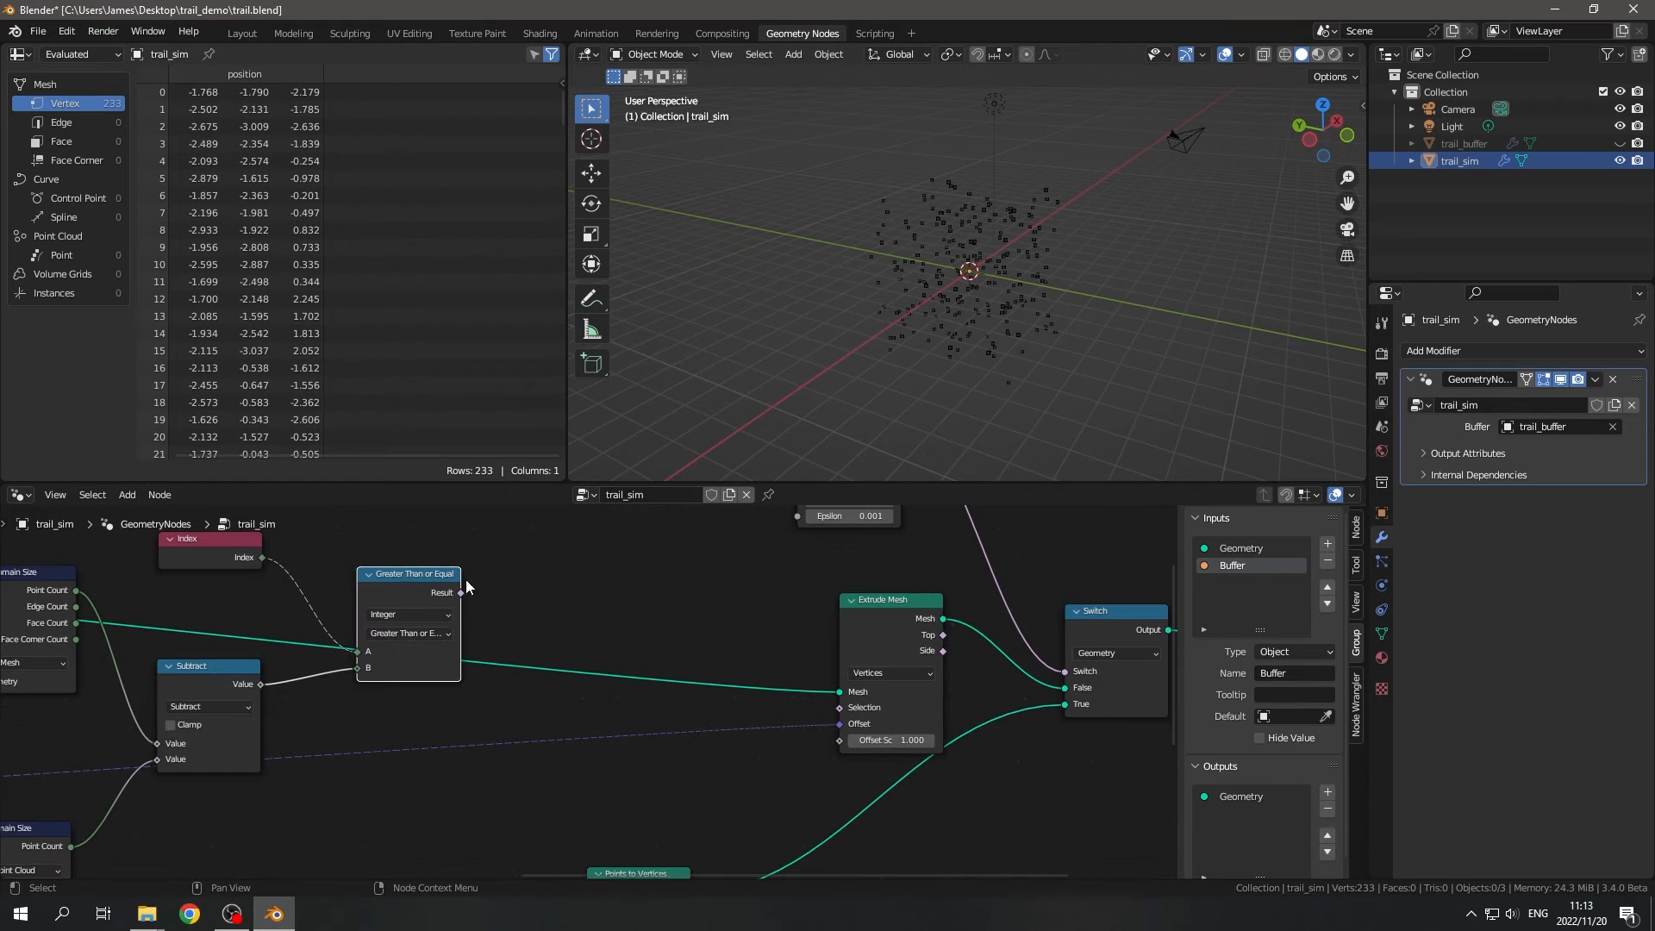
left_click_drag(461, 592, 861, 739)
scroll(612, 712, "down", 5)
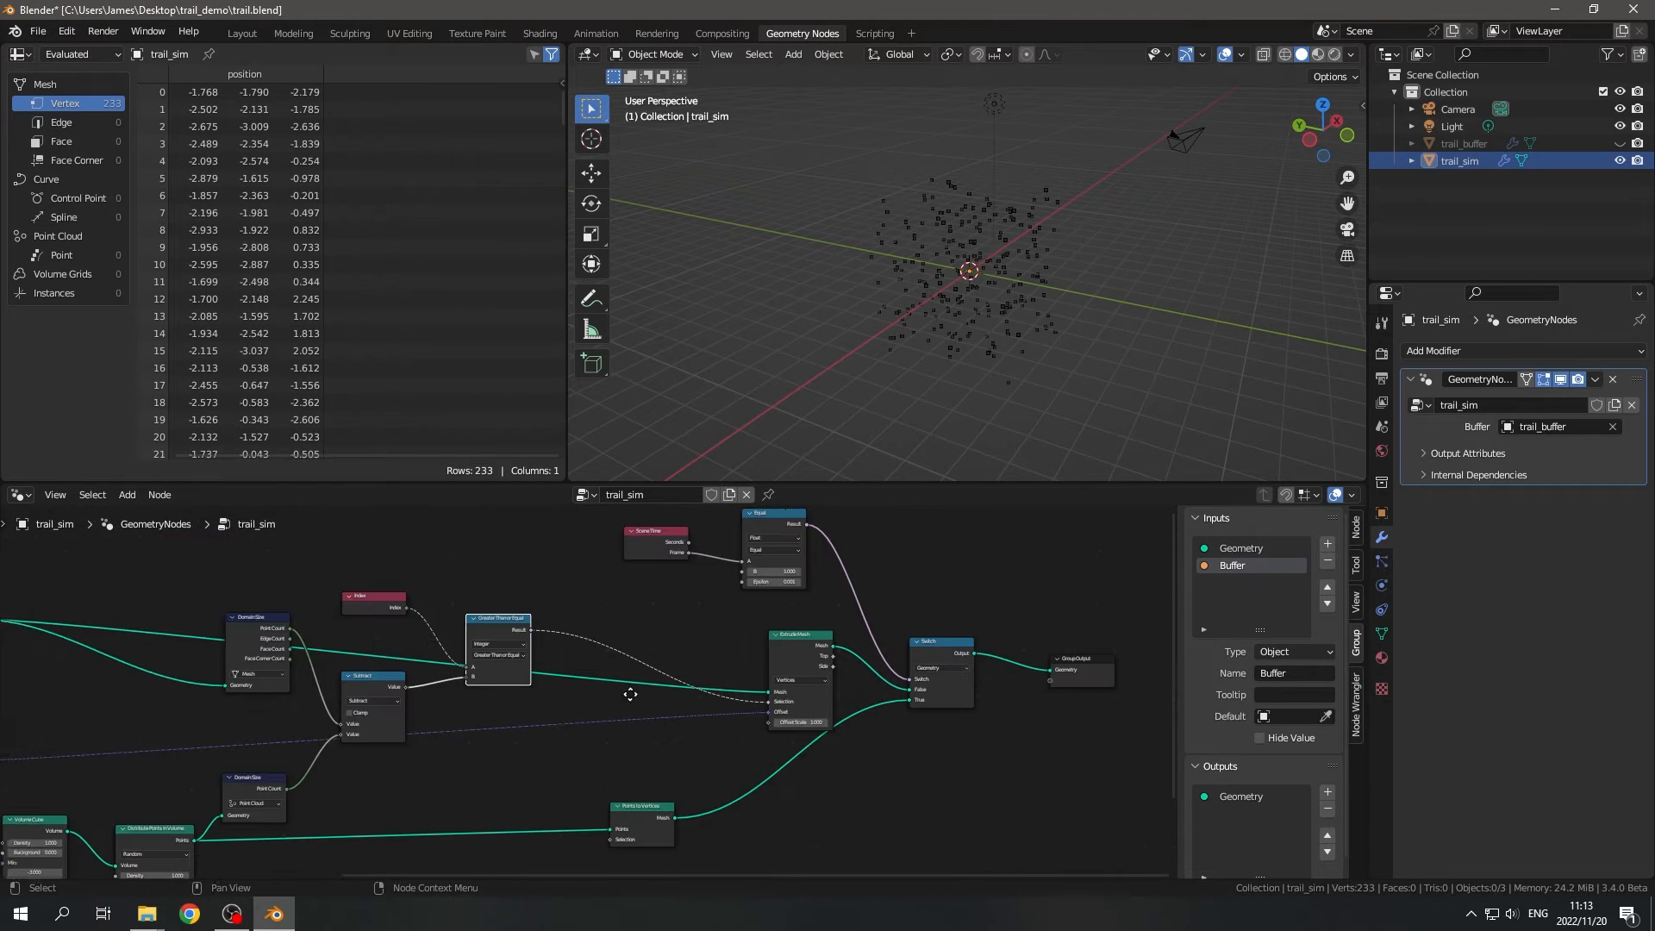
- Move the Group Input and Object Info nodes above the network and run the Object Info geometry links through two reroute points
left_click_drag(339, 716, 394, 739)
key("g")
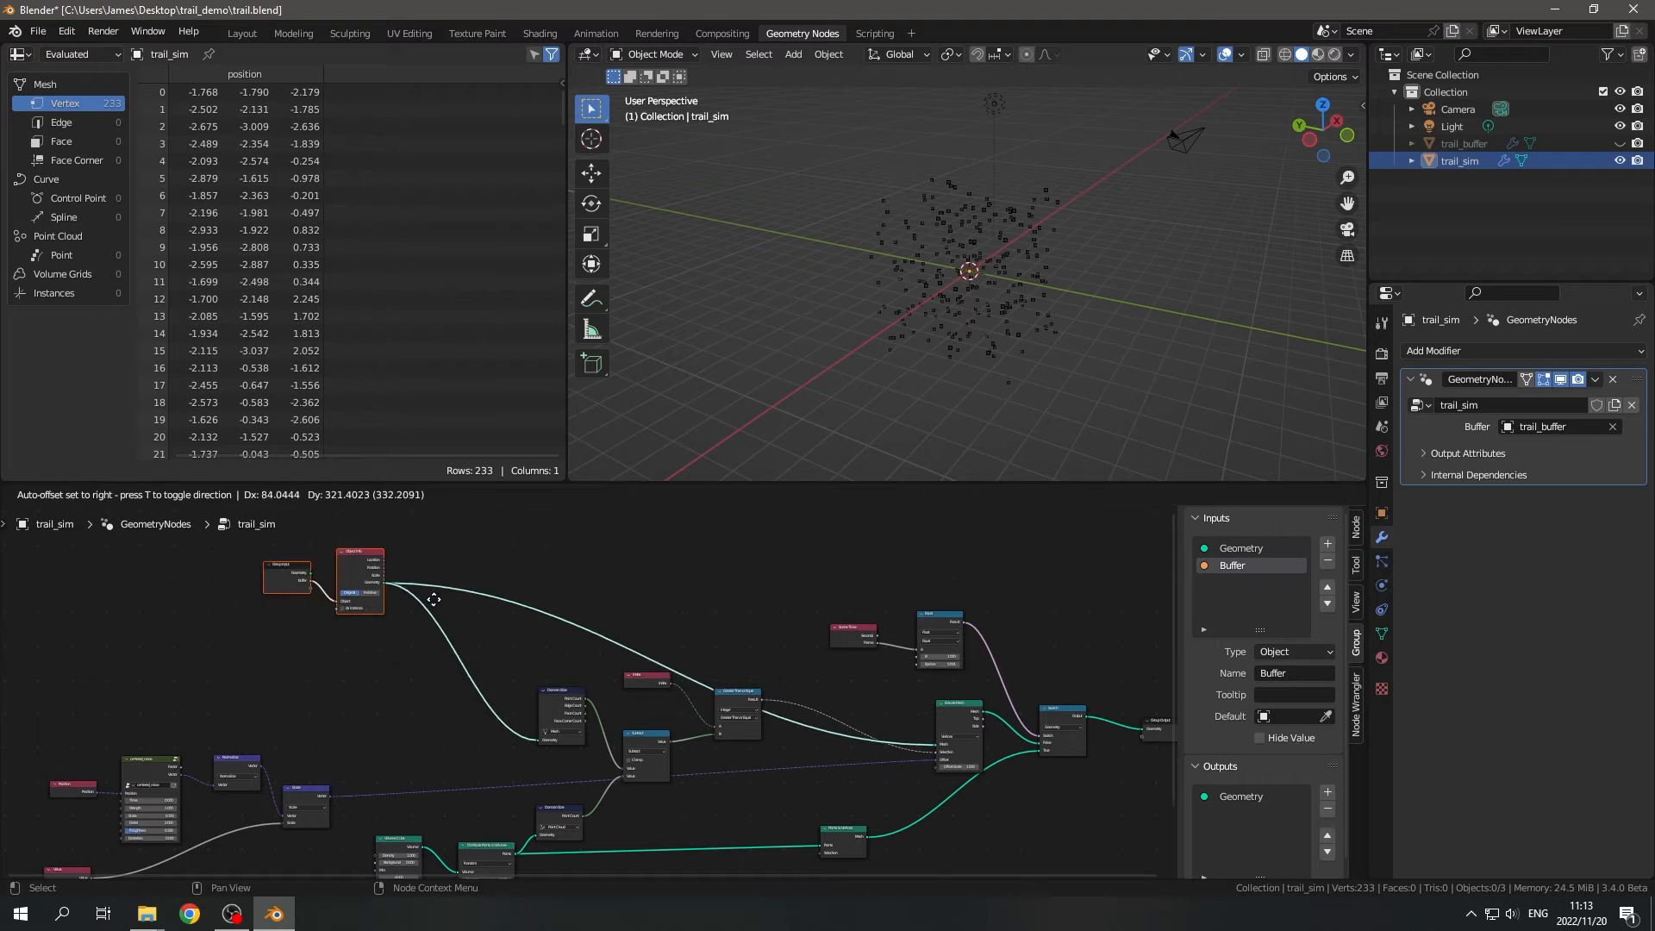
left_click(422, 600)
right_click_drag(399, 628, 498, 562, "shift")
left_click_drag(420, 561, 505, 638)
key("shift+d")
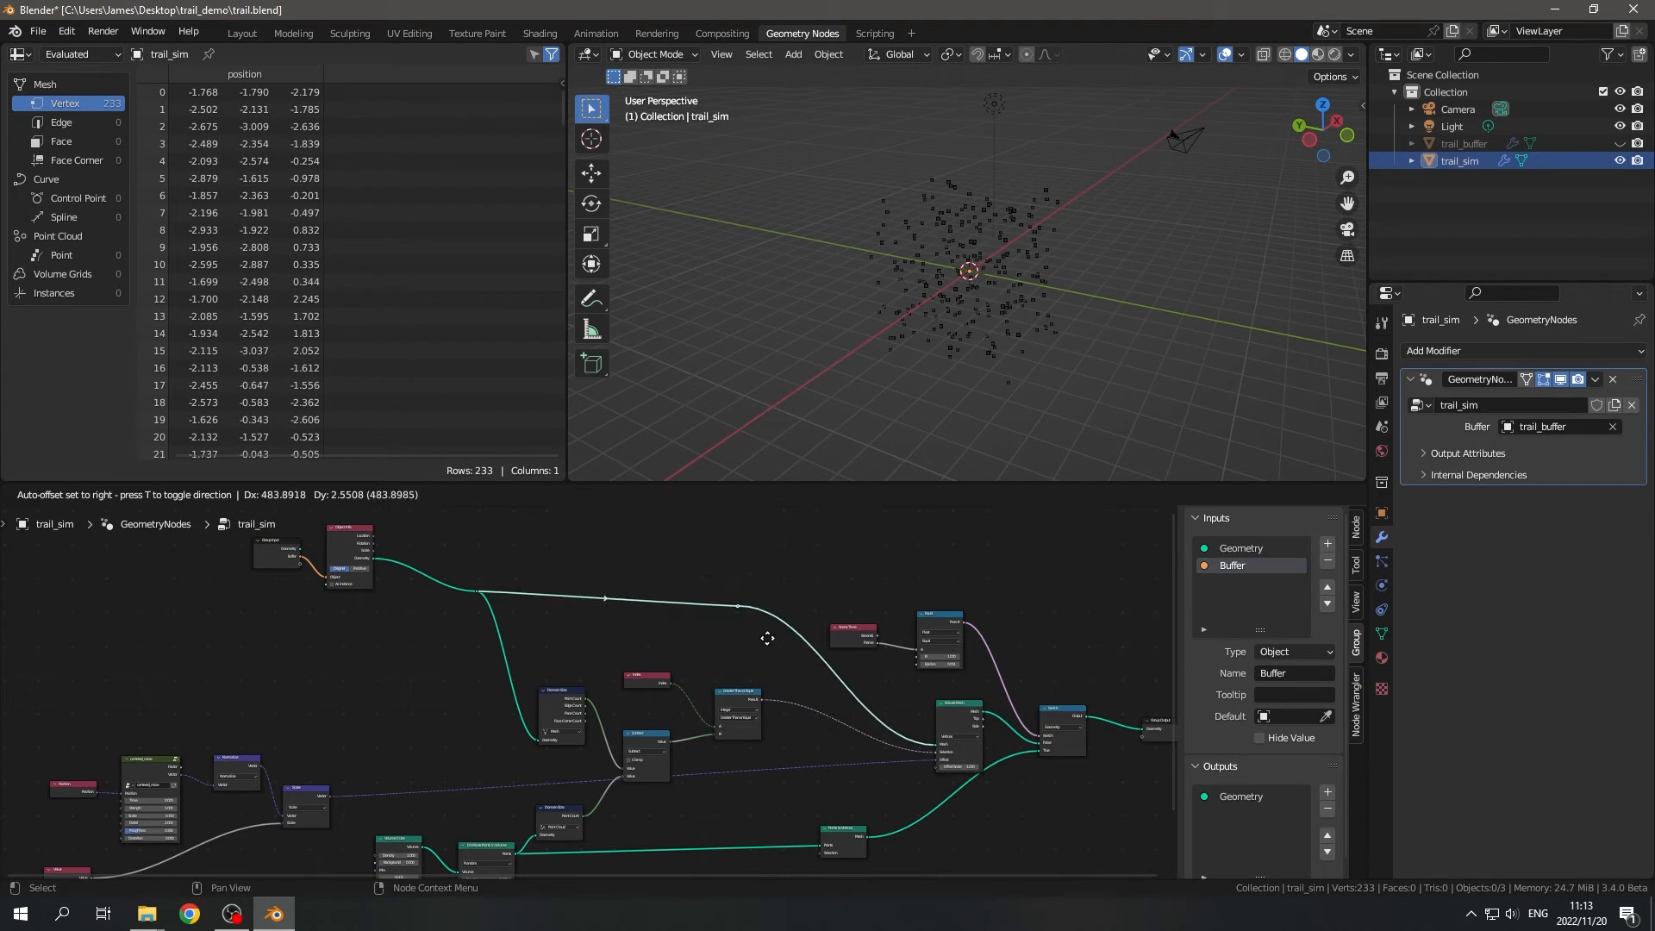
left_click(759, 643)
- Arrange the two reroutes and the Group Input and Object Info nodes so the geometry link runs level above the Domain Size nodes
left_click_drag(706, 580, 758, 633)
key("g")
left_click(766, 662)
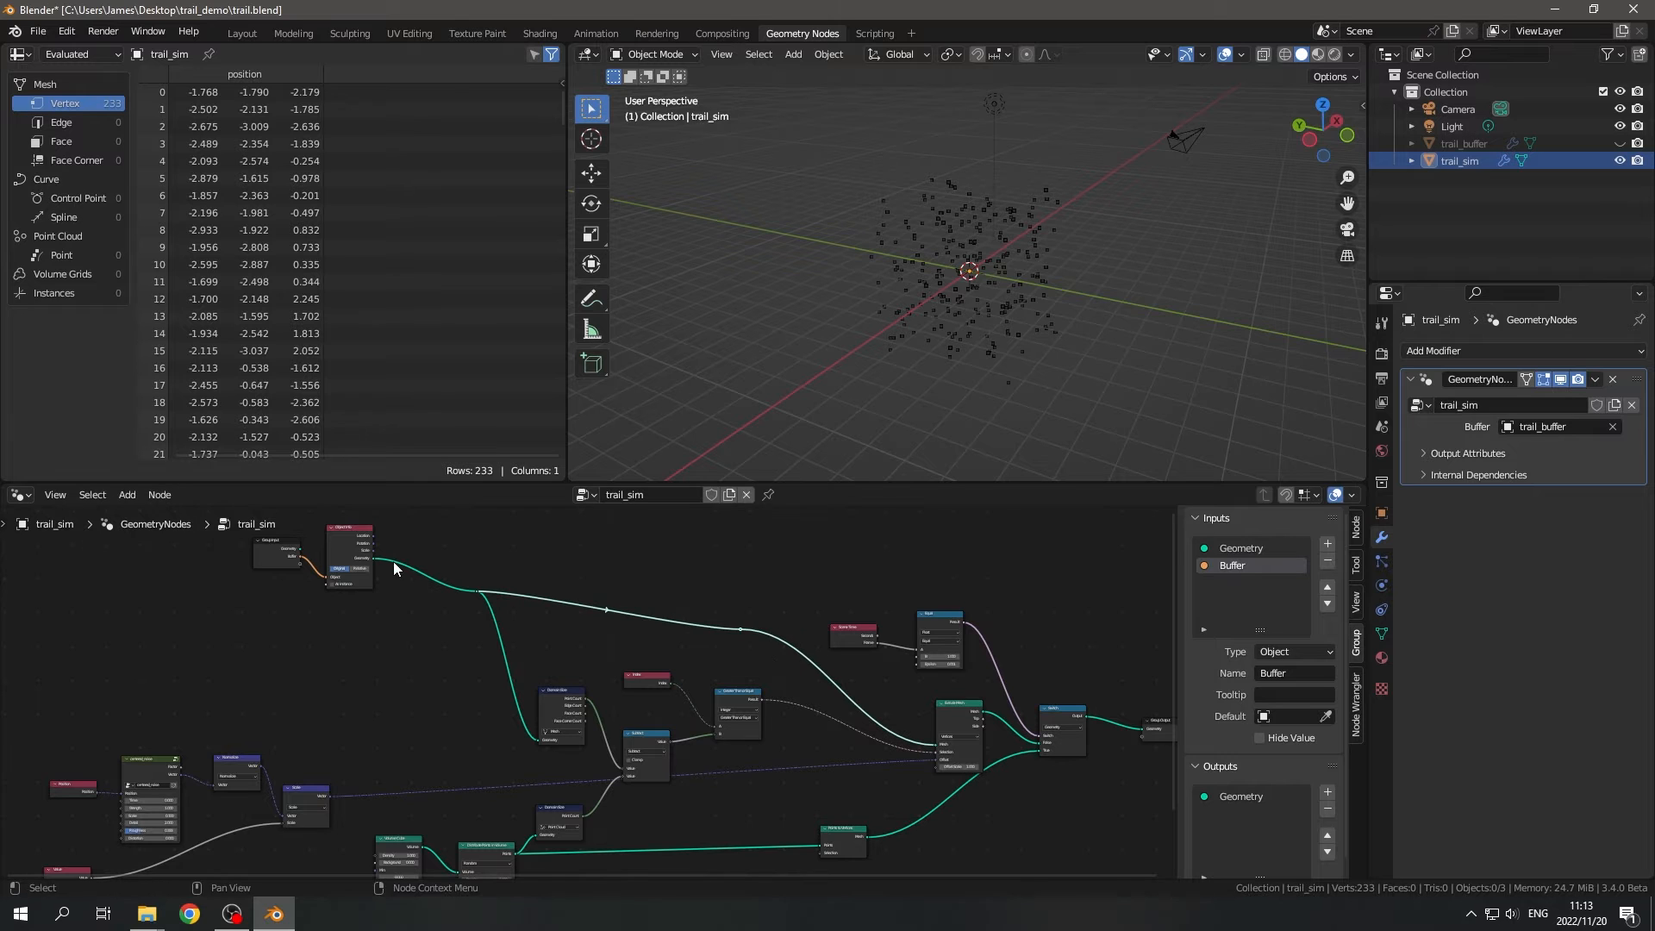
left_click_drag(398, 566, 517, 637)
key("g")
left_click(521, 675)
left_click_drag(403, 679, 295, 536)
key("g")
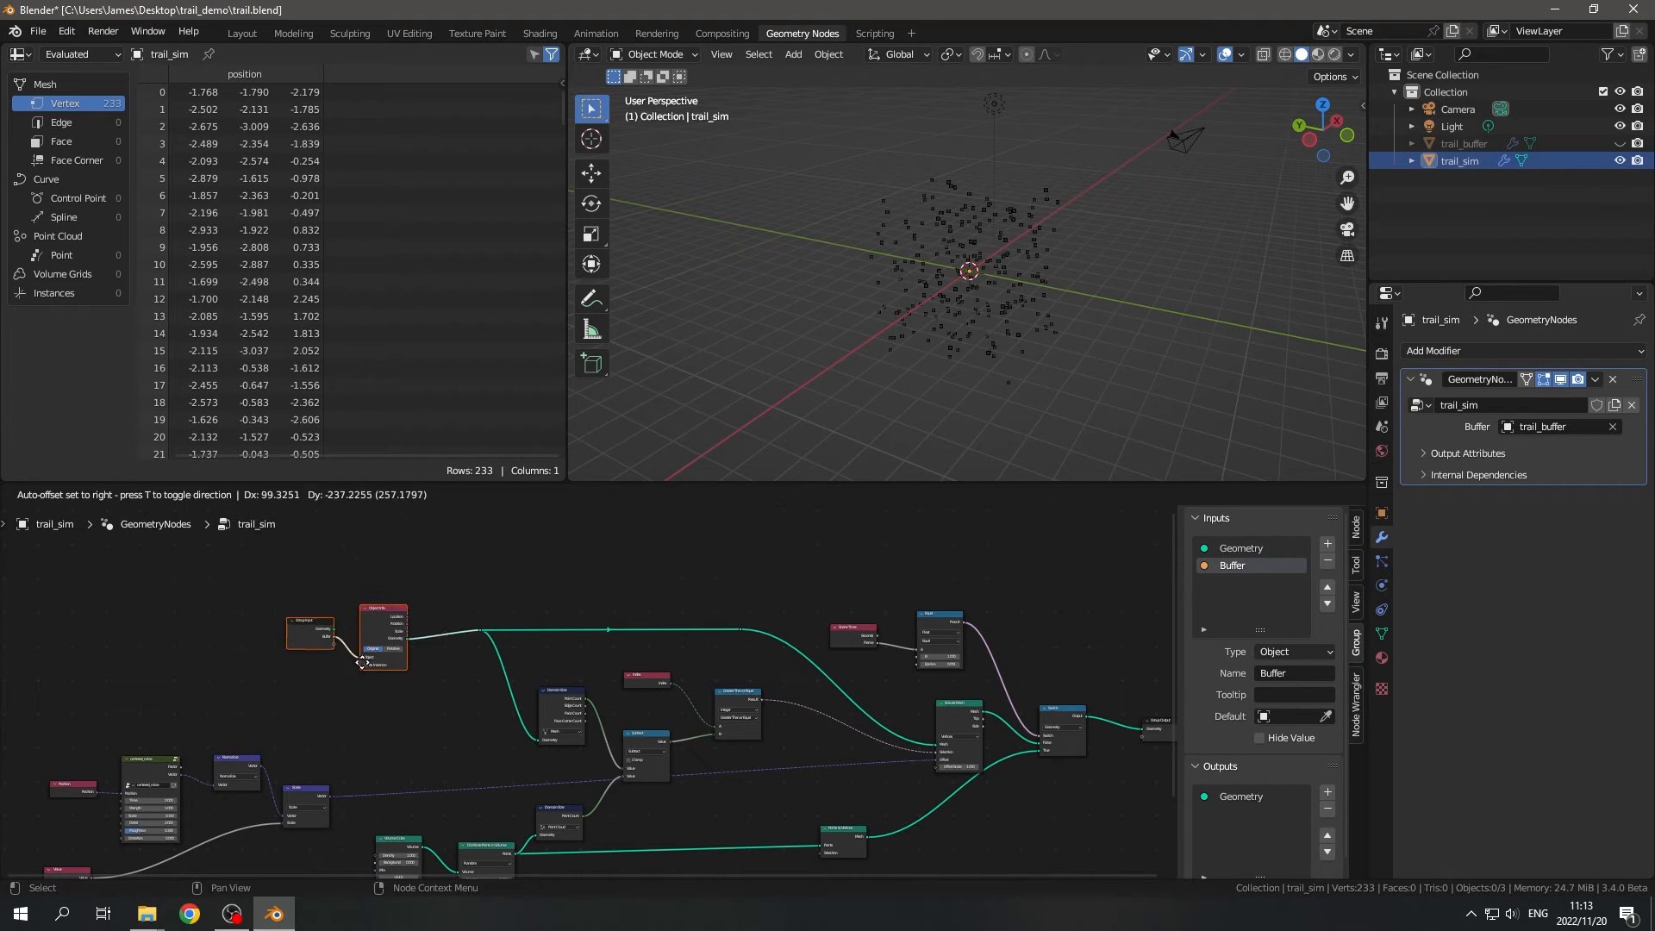
left_click(348, 652)
- Move the Points to Vertices node closer to the Switch node, just beneath Extrude Mesh
middle_click_drag(870, 766, 686, 650)
scroll(802, 685, "up", 3)
middle_click_drag(829, 694, 704, 732)
left_click_drag(439, 750, 659, 811)
key("g")
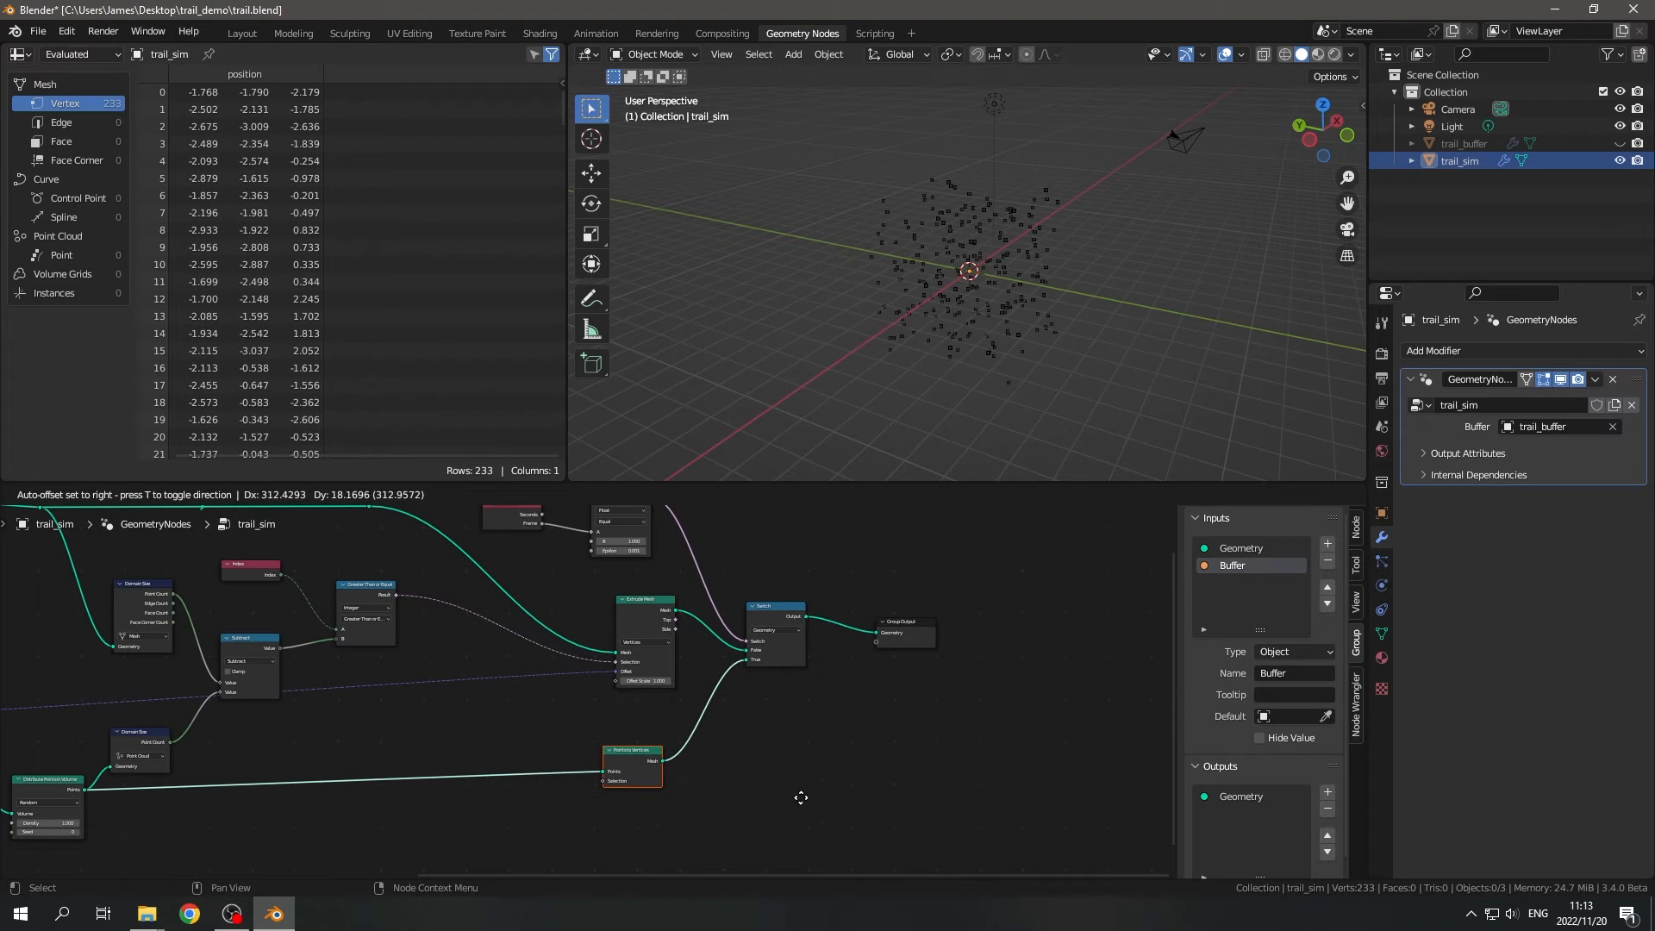
left_click(803, 796)
- Move the Scene Time and Equal nodes so they sit directly above the Extrude Mesh node
middle_click_drag(807, 746, 872, 839)
left_click_drag(566, 530, 727, 653)
key("g")
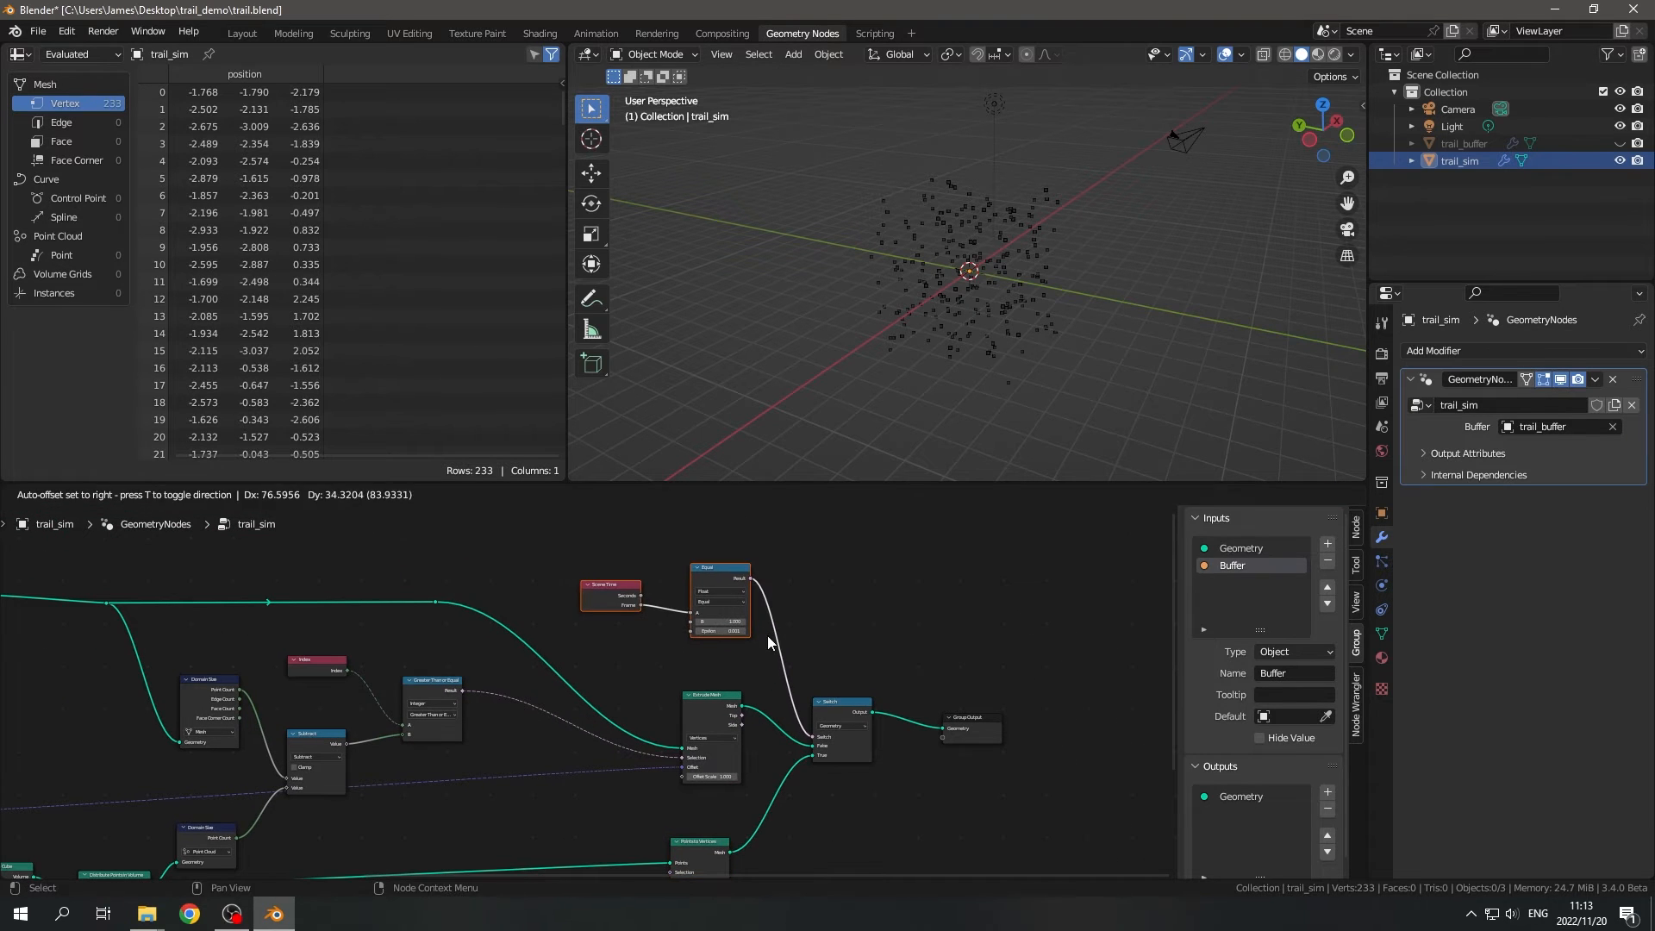
left_click(767, 634)
- Move the Point Cloud Domain Size node up toward the Mesh one, and the Volume Cube and Distribute Points in Volume nodes farther down
scroll(622, 714, "down", 2)
middle_click_drag(109, 868, 319, 753)
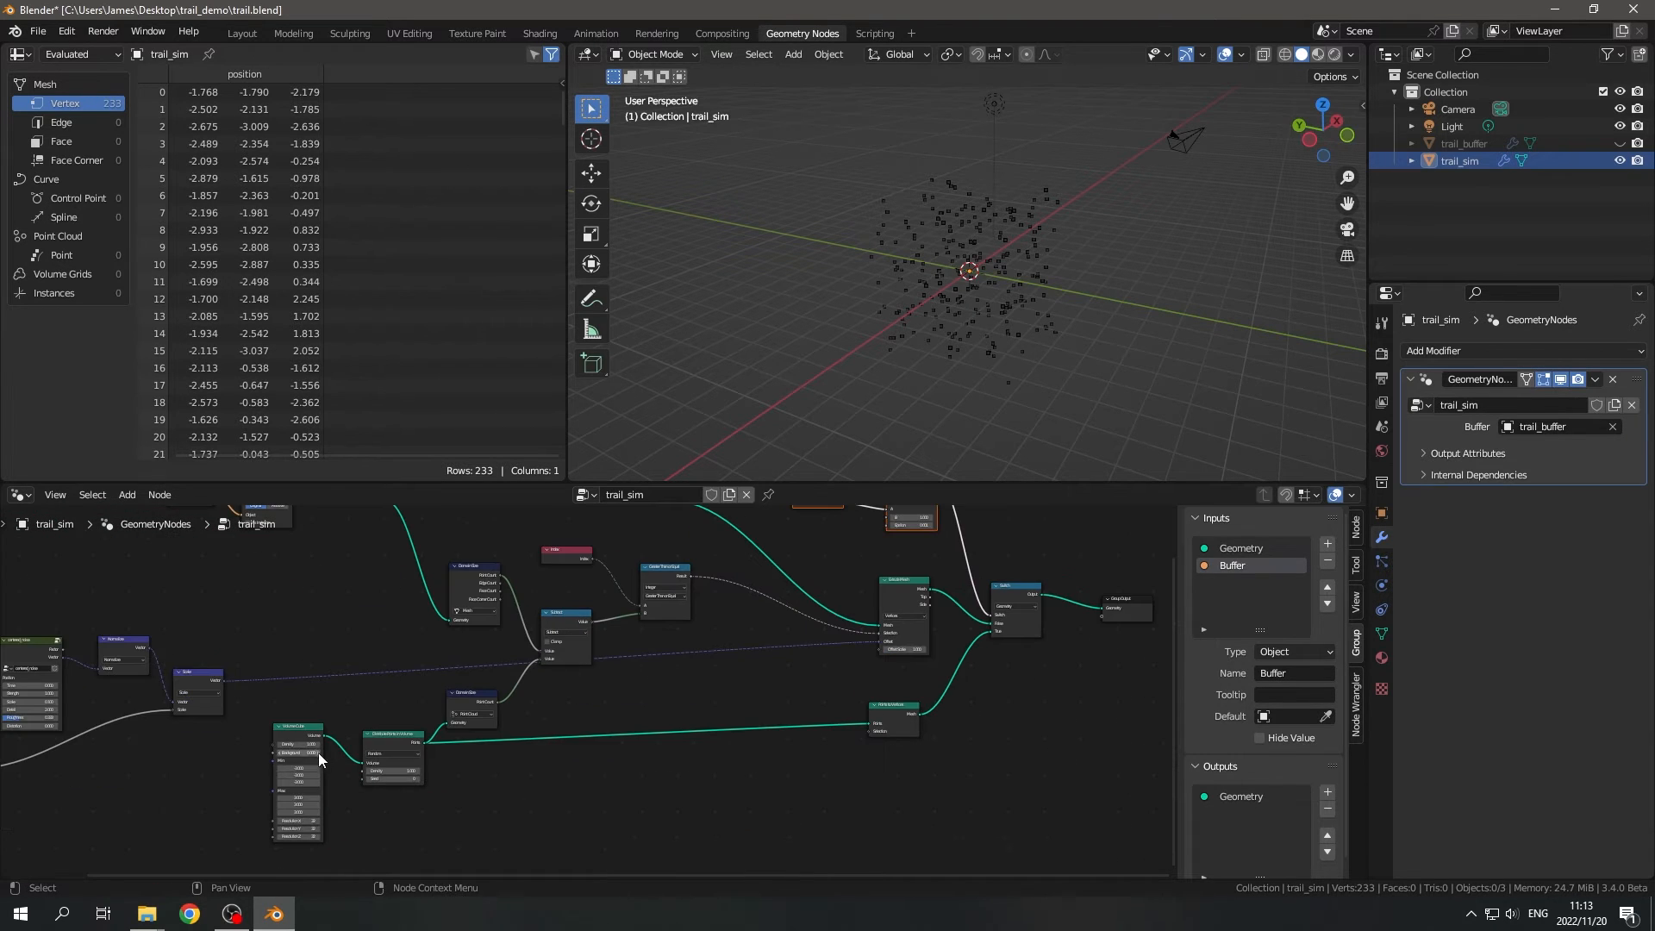
left_click(477, 681)
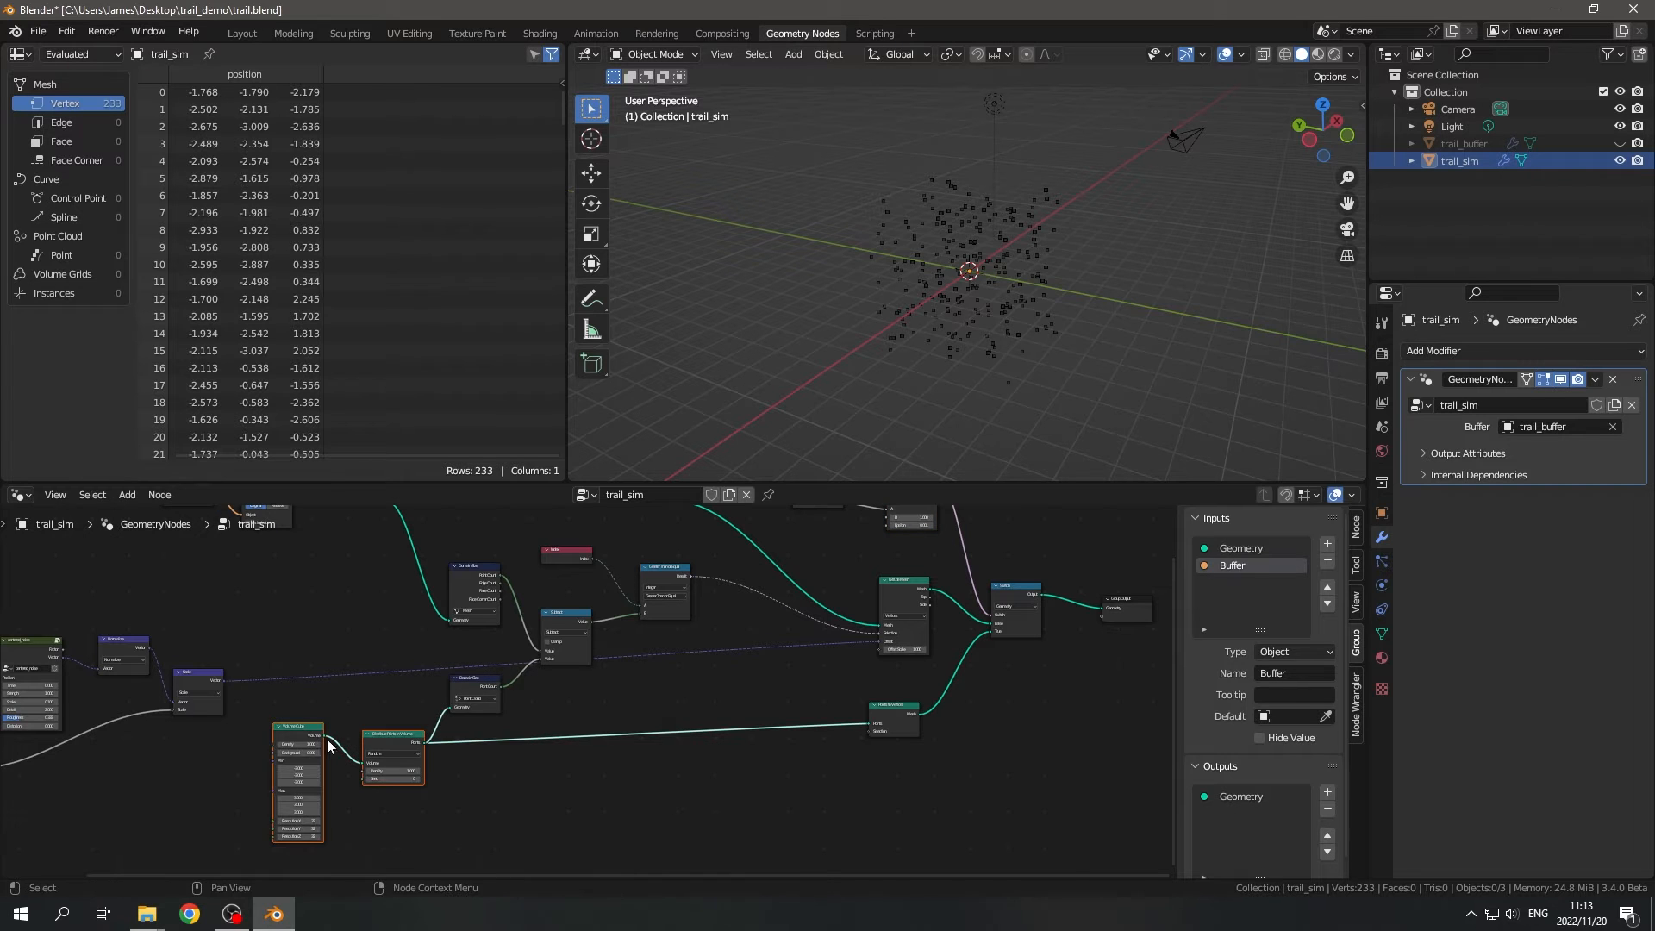
left_click_drag(288, 674, 386, 836)
key("g")
left_click(409, 837)
- Move the Position, centered_noise, Normalize, Scale and Value nodes together closer to the Domain Size nodes
middle_click_drag(409, 742, 668, 845)
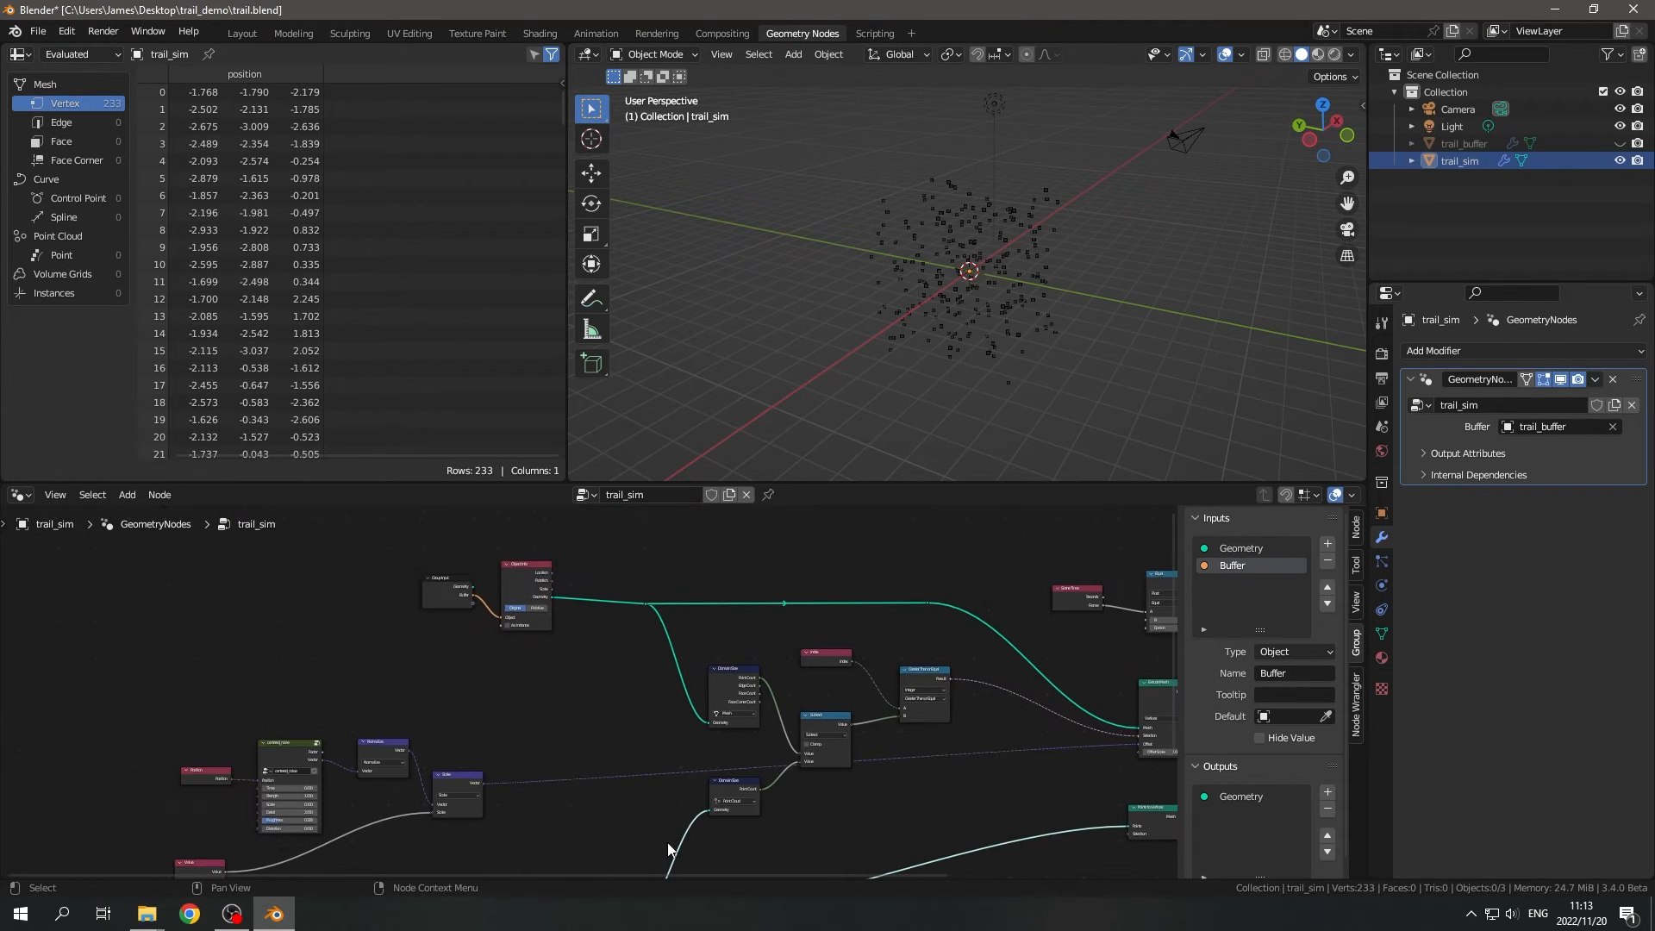
scroll(392, 706, "down", 3)
middle_click_drag(235, 682, 248, 635)
left_click_drag(247, 632, 530, 813)
key("g")
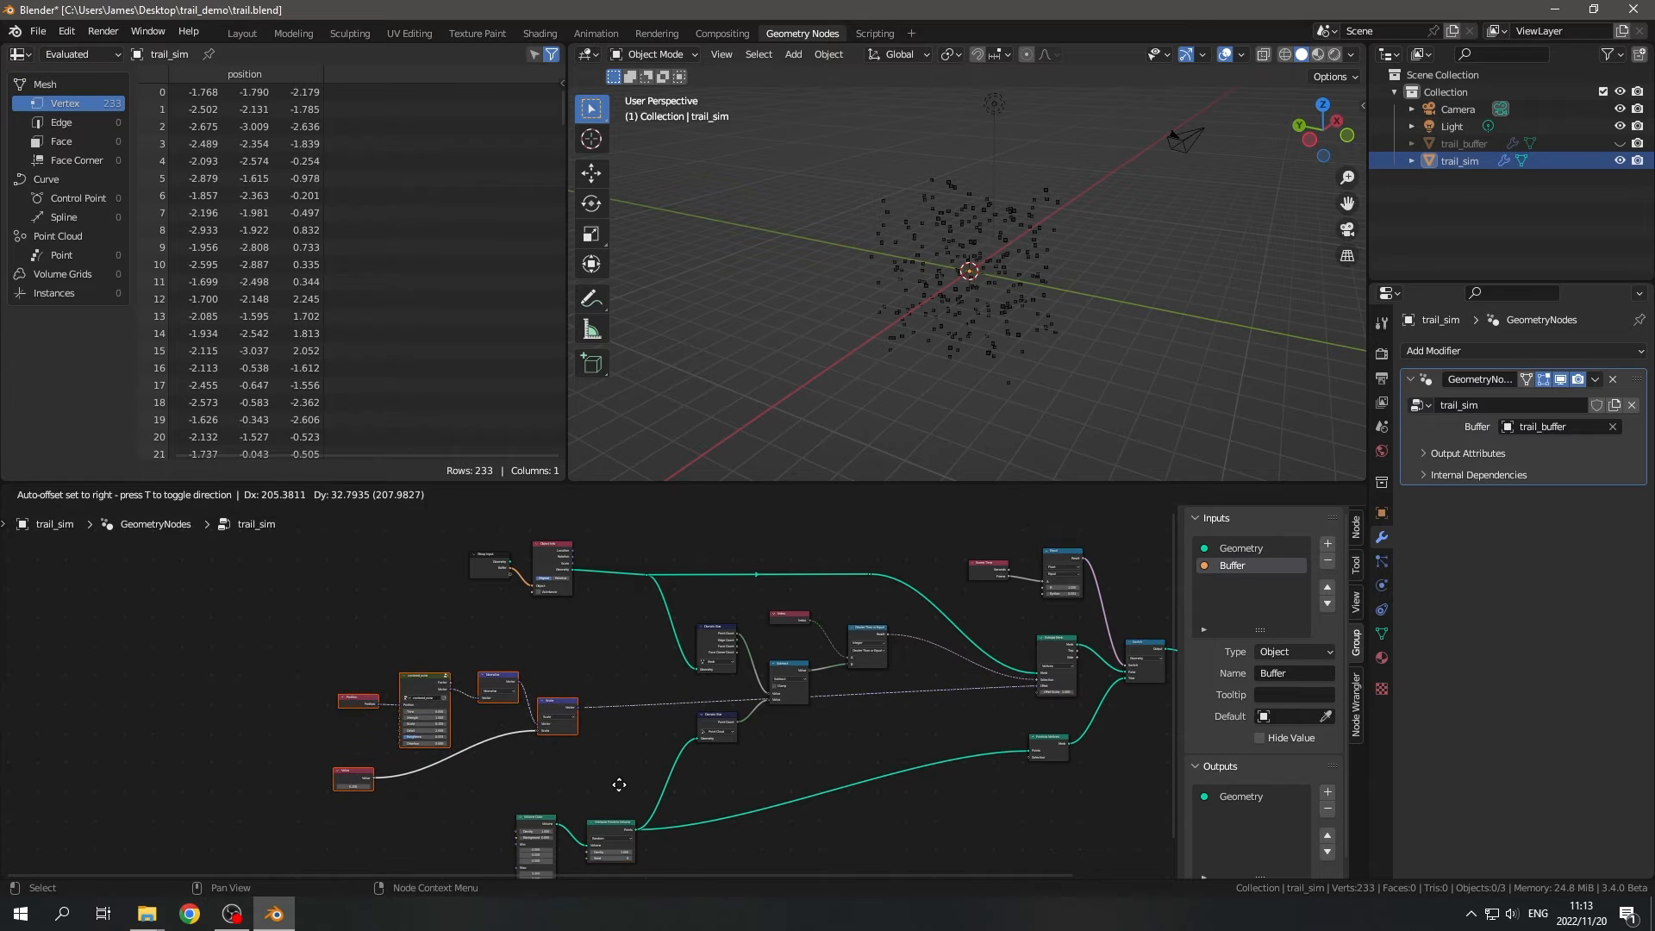
left_click(619, 784)
- Save the file and open a Timeline editor in a slim strip below the node editor
scroll(618, 784, "down", 3)
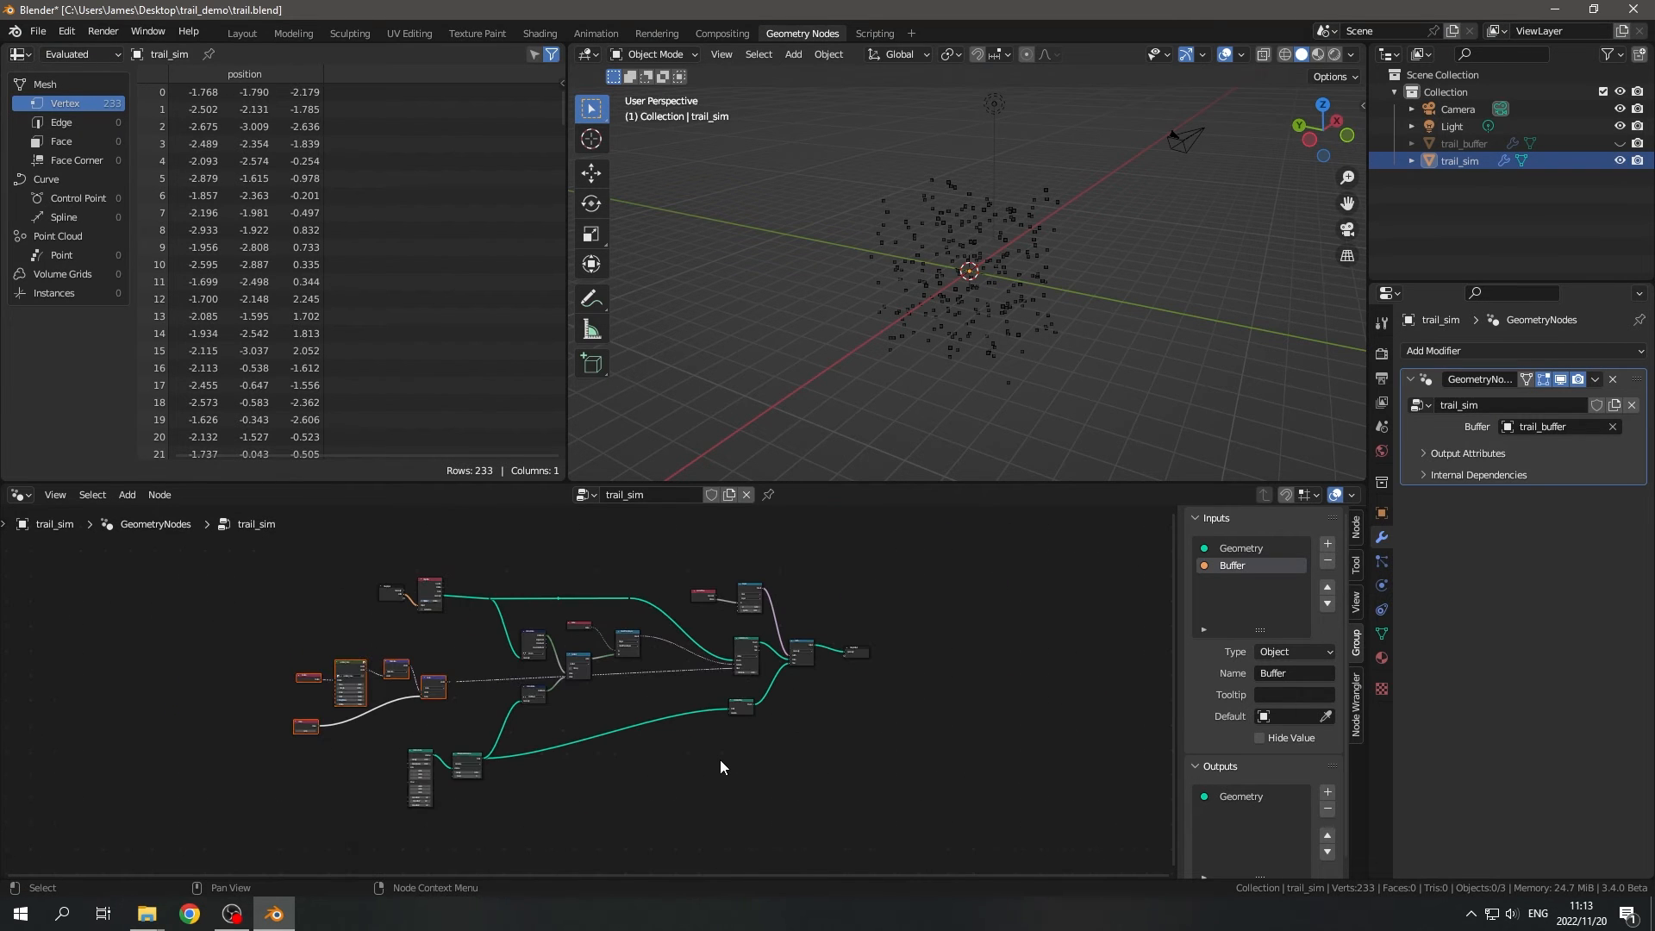
scroll(681, 762, "up", 4)
middle_click_drag(634, 758, 829, 668)
left_click_drag(4, 869, 9, 813)
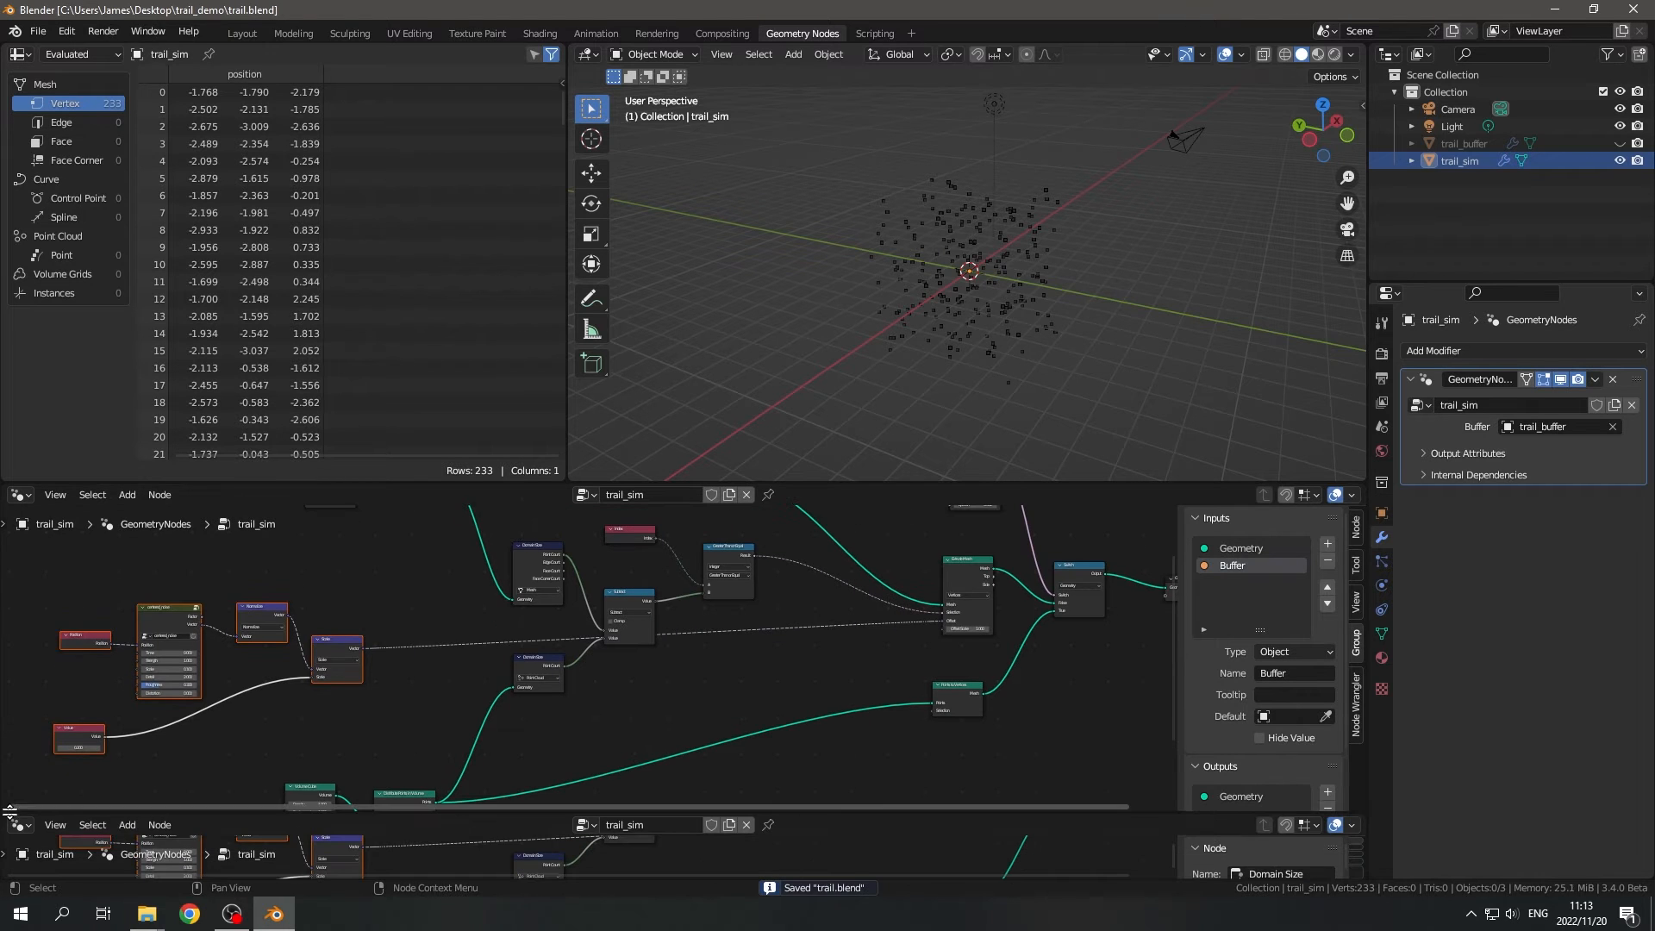
left_click(19, 825)
left_click(249, 676)
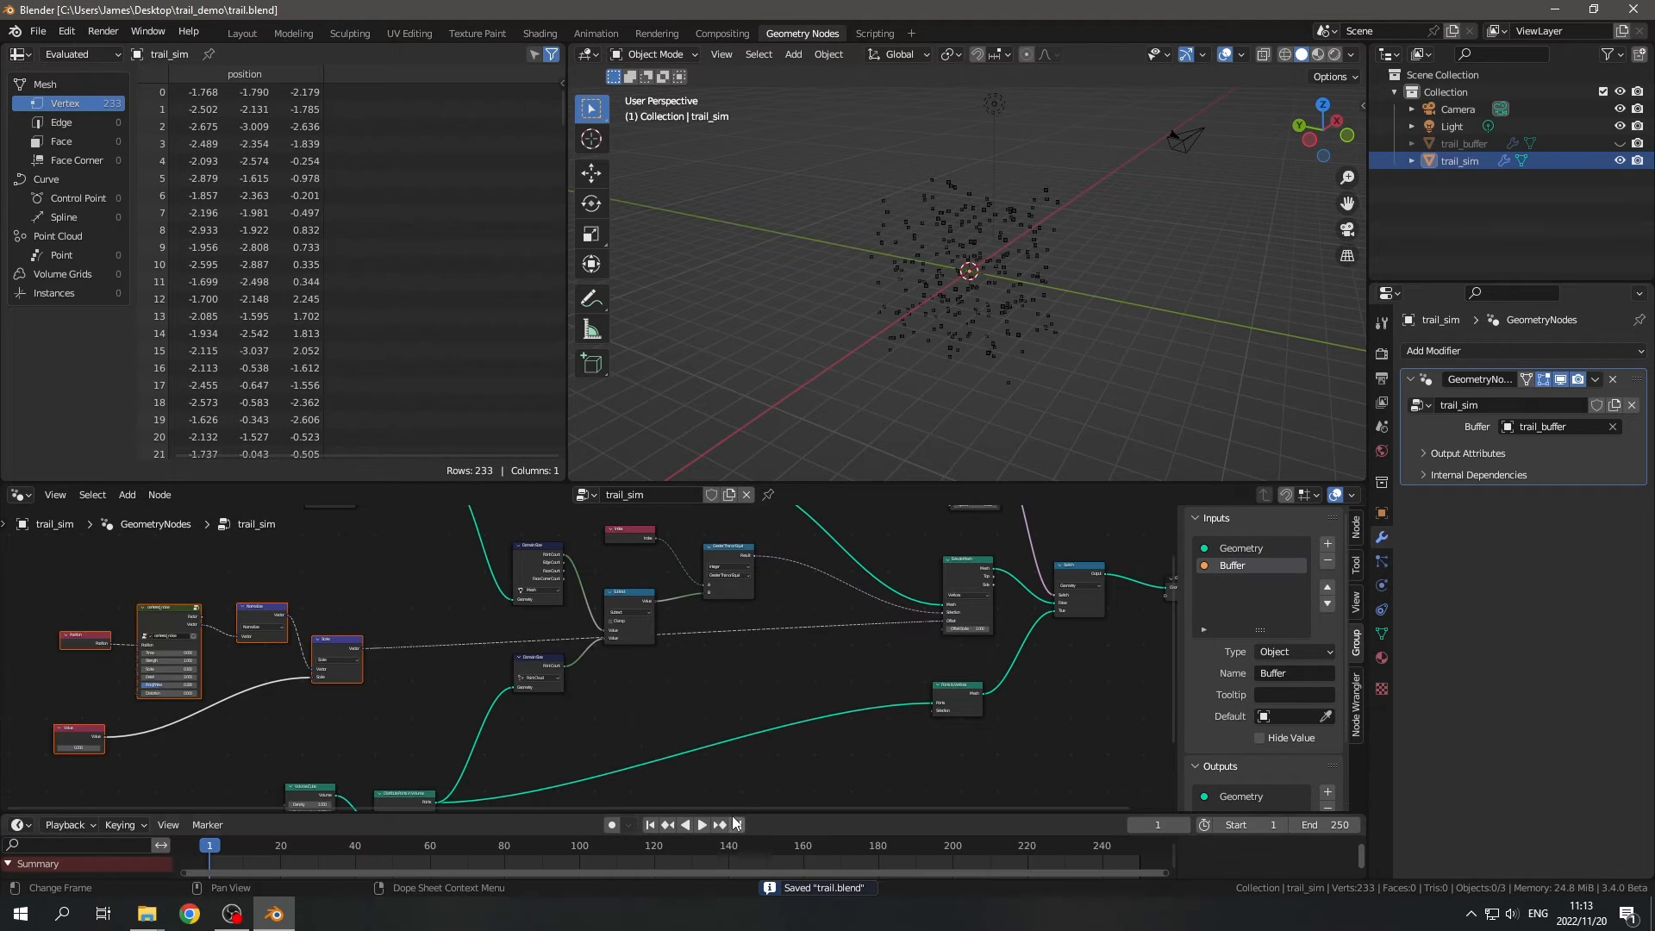
left_click_drag(748, 813, 749, 797)
- Play the animation to examine the growing trails from several angles, and return to frame 1
middle_click_drag(931, 435, 1000, 423)
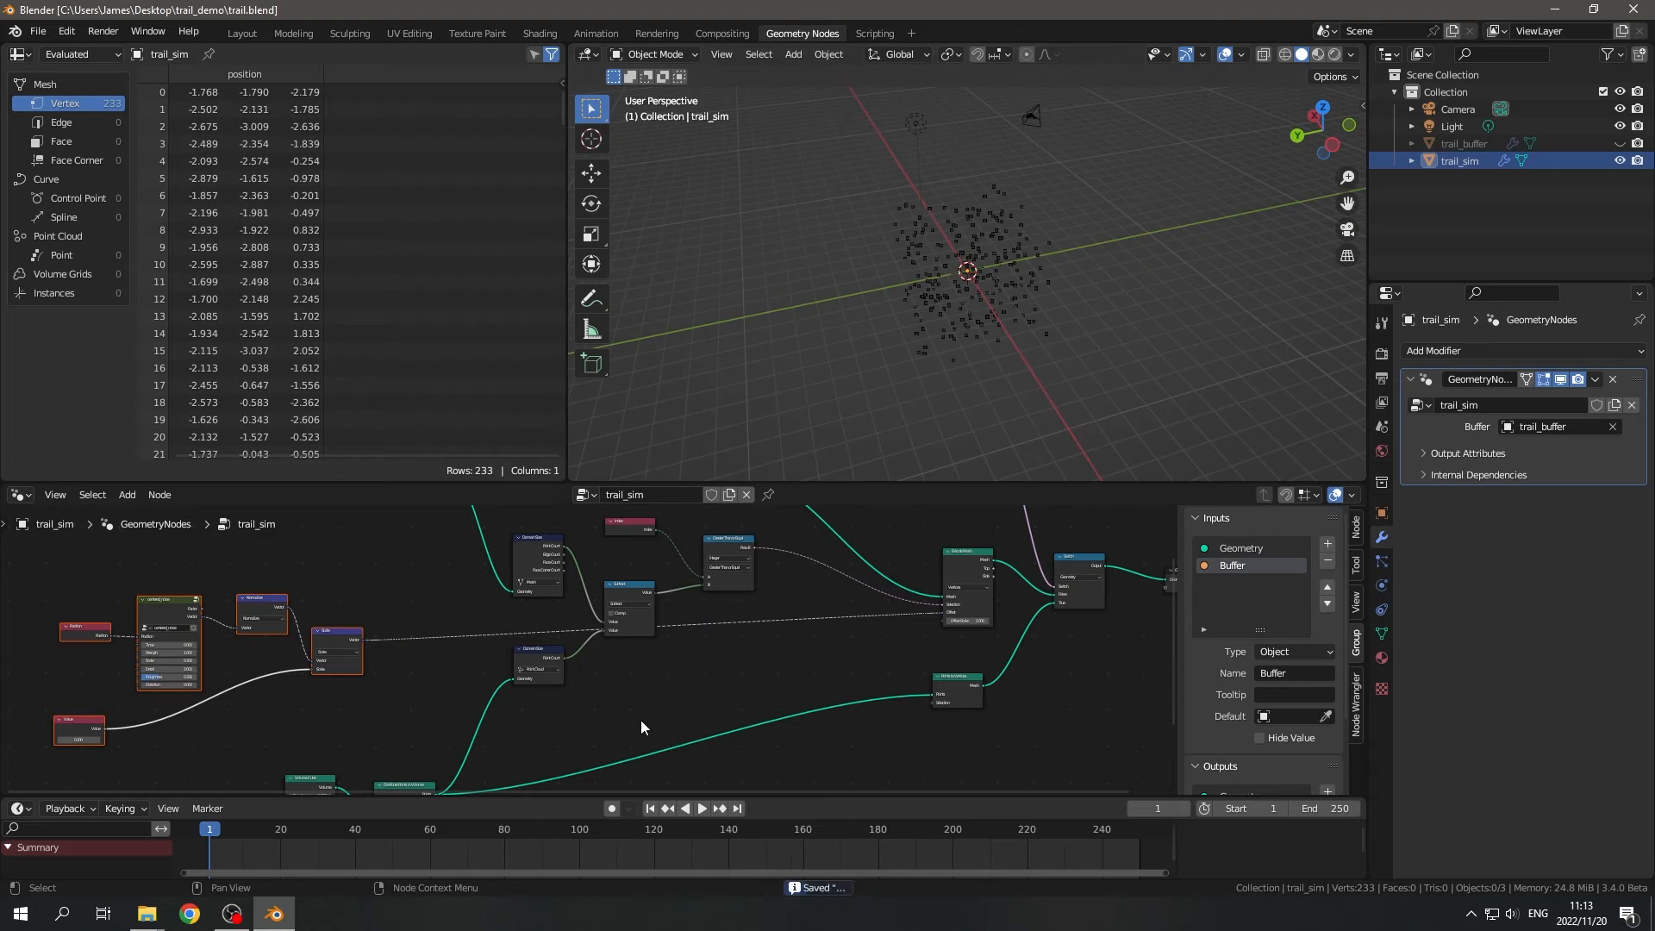
left_click(703, 809)
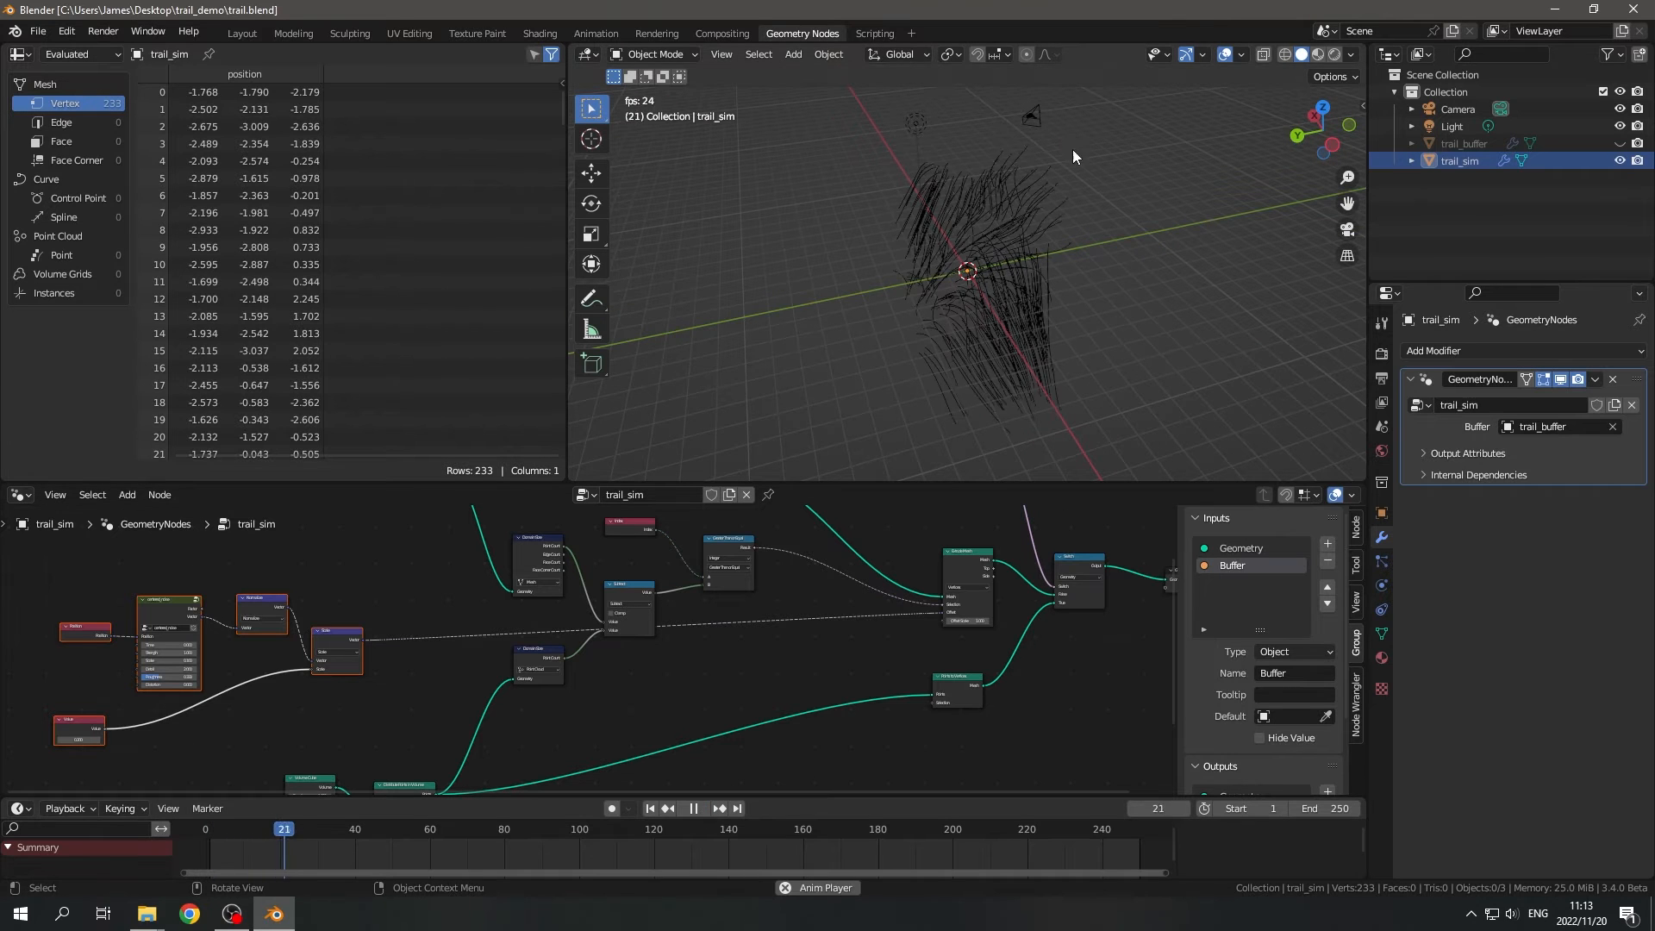
middle_click_drag(1028, 384, 737, 339)
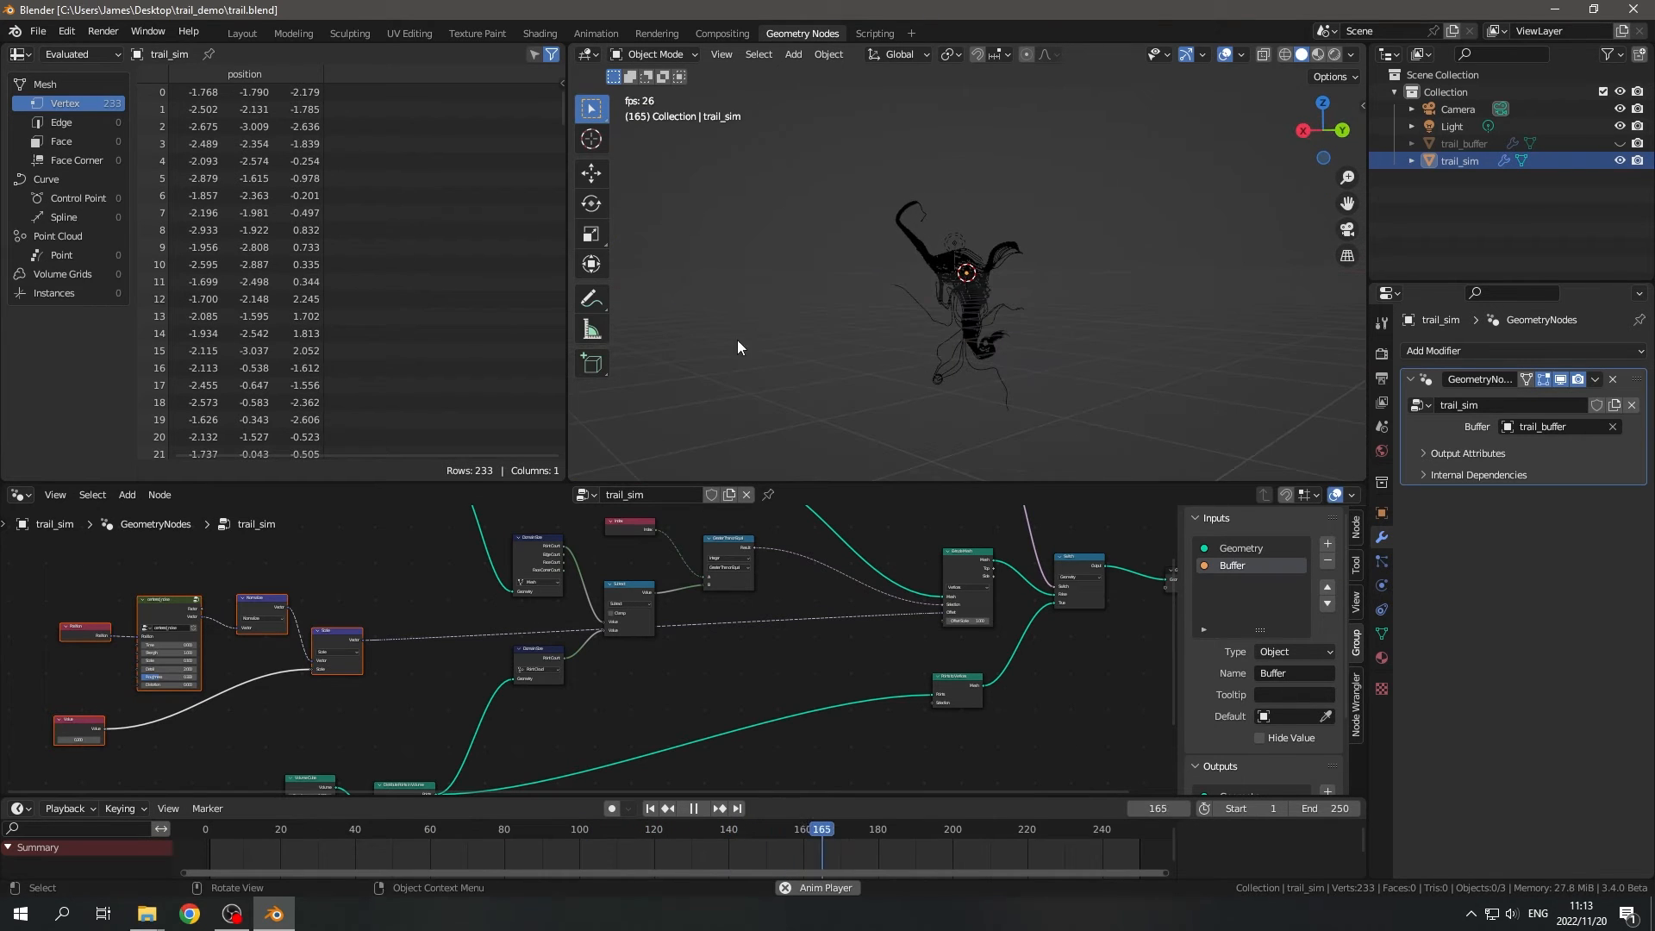
middle_click_drag(991, 382, 873, 395)
middle_click_drag(423, 686, 618, 688)
scroll(586, 674, "up", 2)
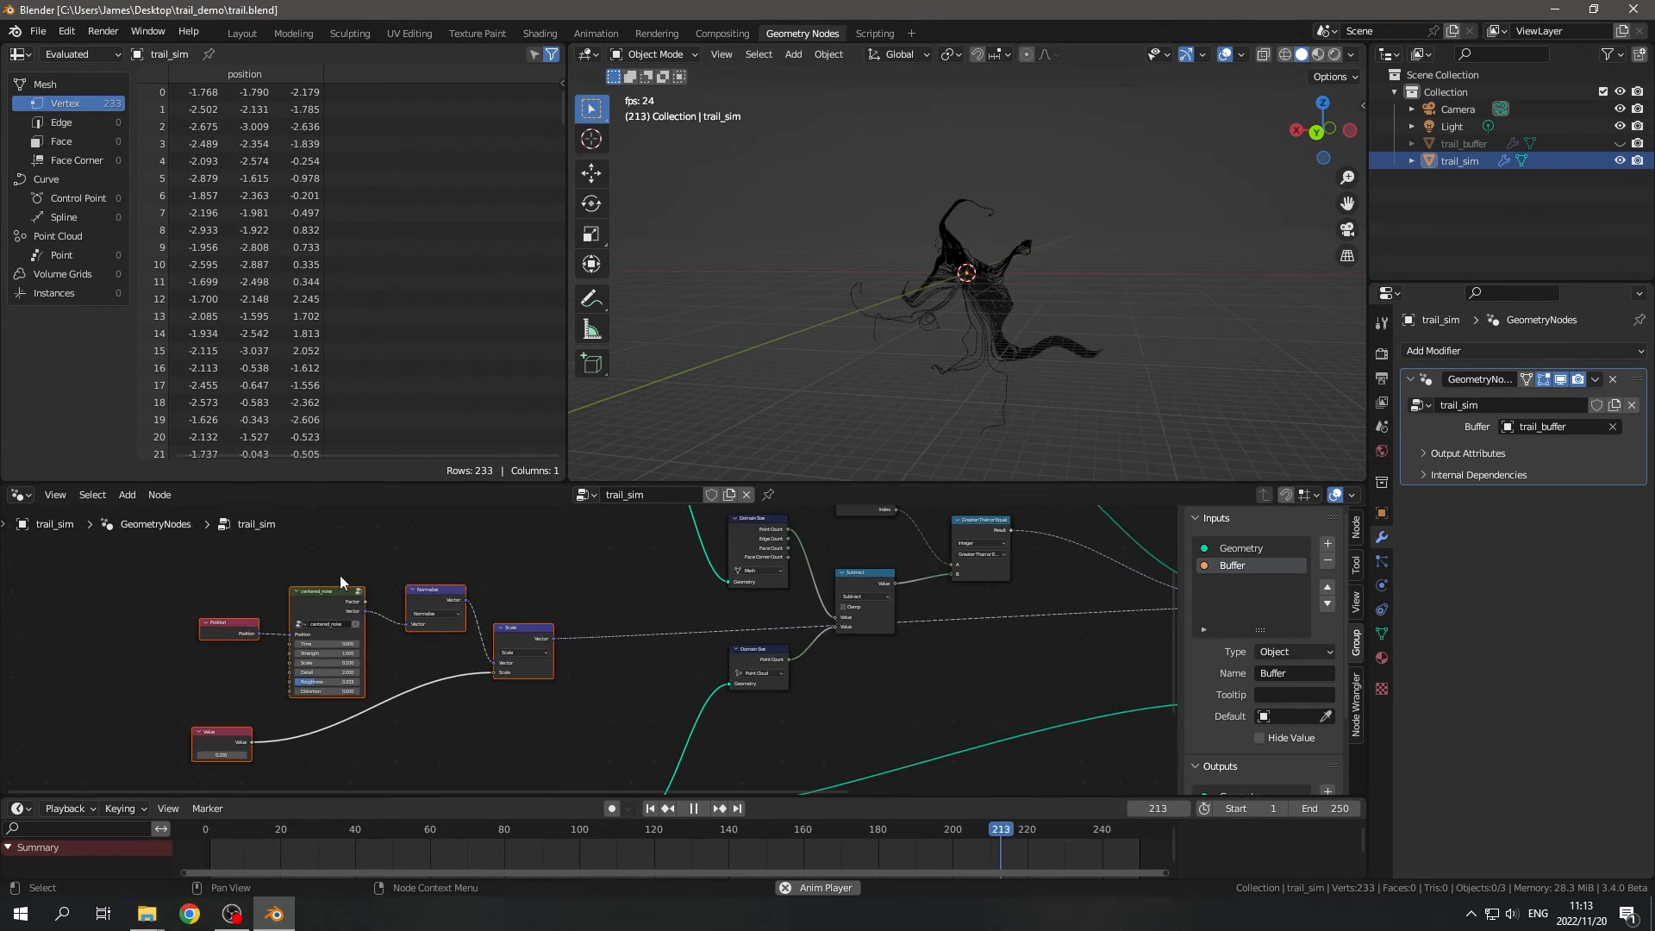
left_click(694, 808)
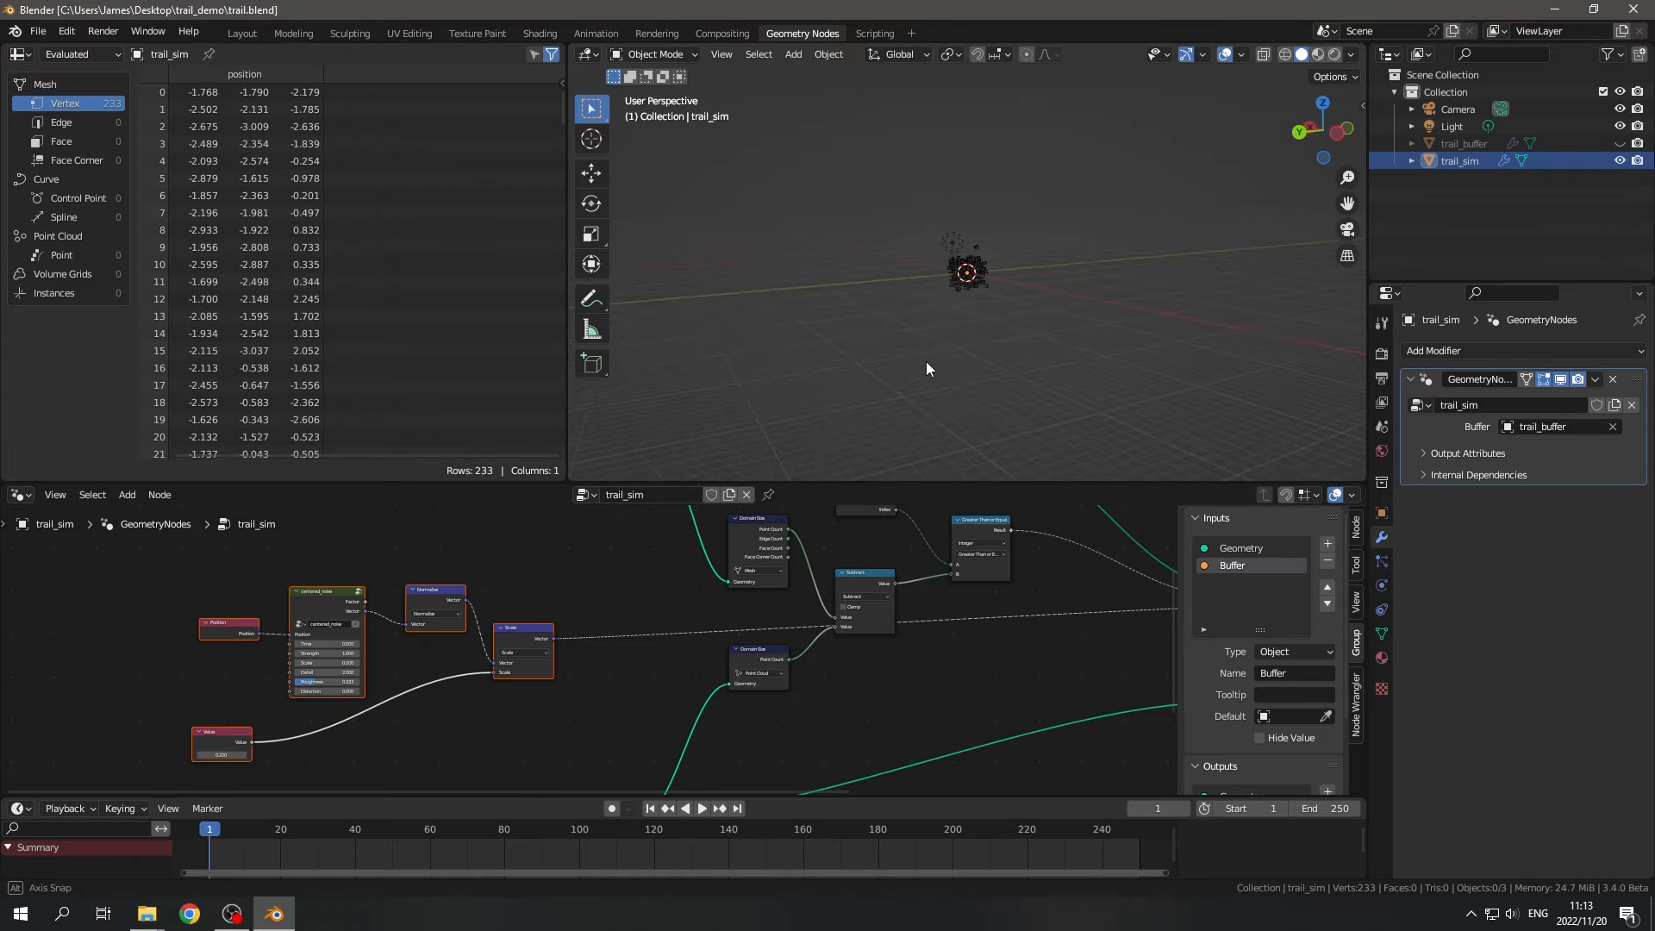
middle_click_drag(973, 431, 1139, 336)
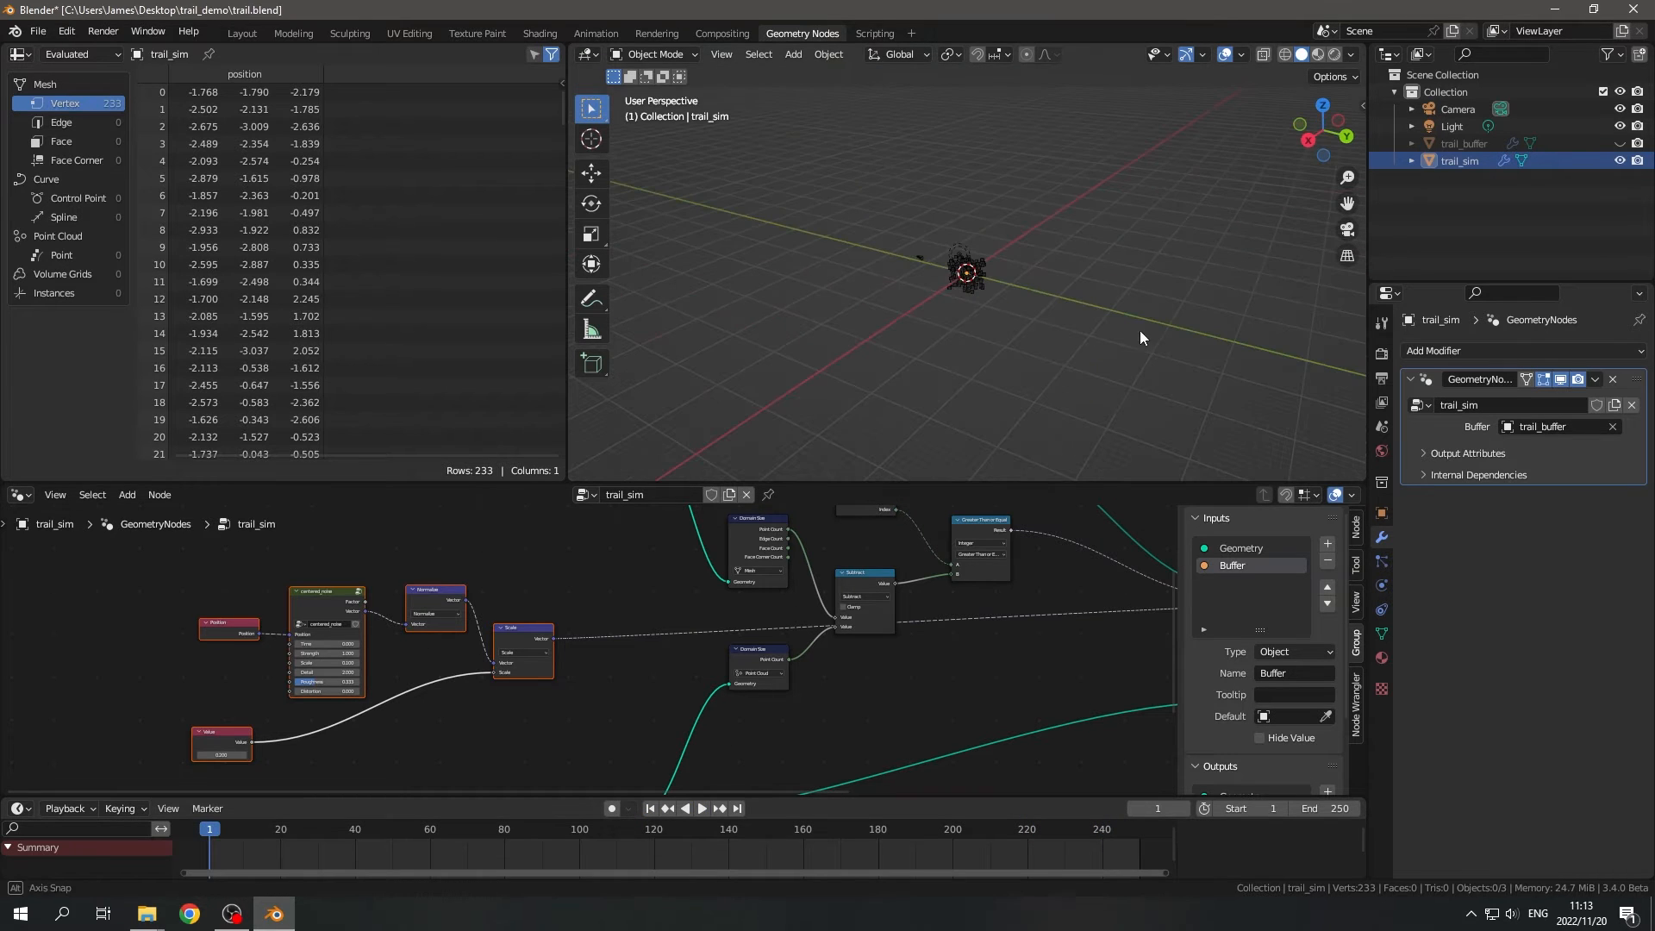
- Move the Position node farther away from the centered_noise node to make room
middle_click_drag(379, 717, 861, 771)
scroll(706, 720, "up", 4)
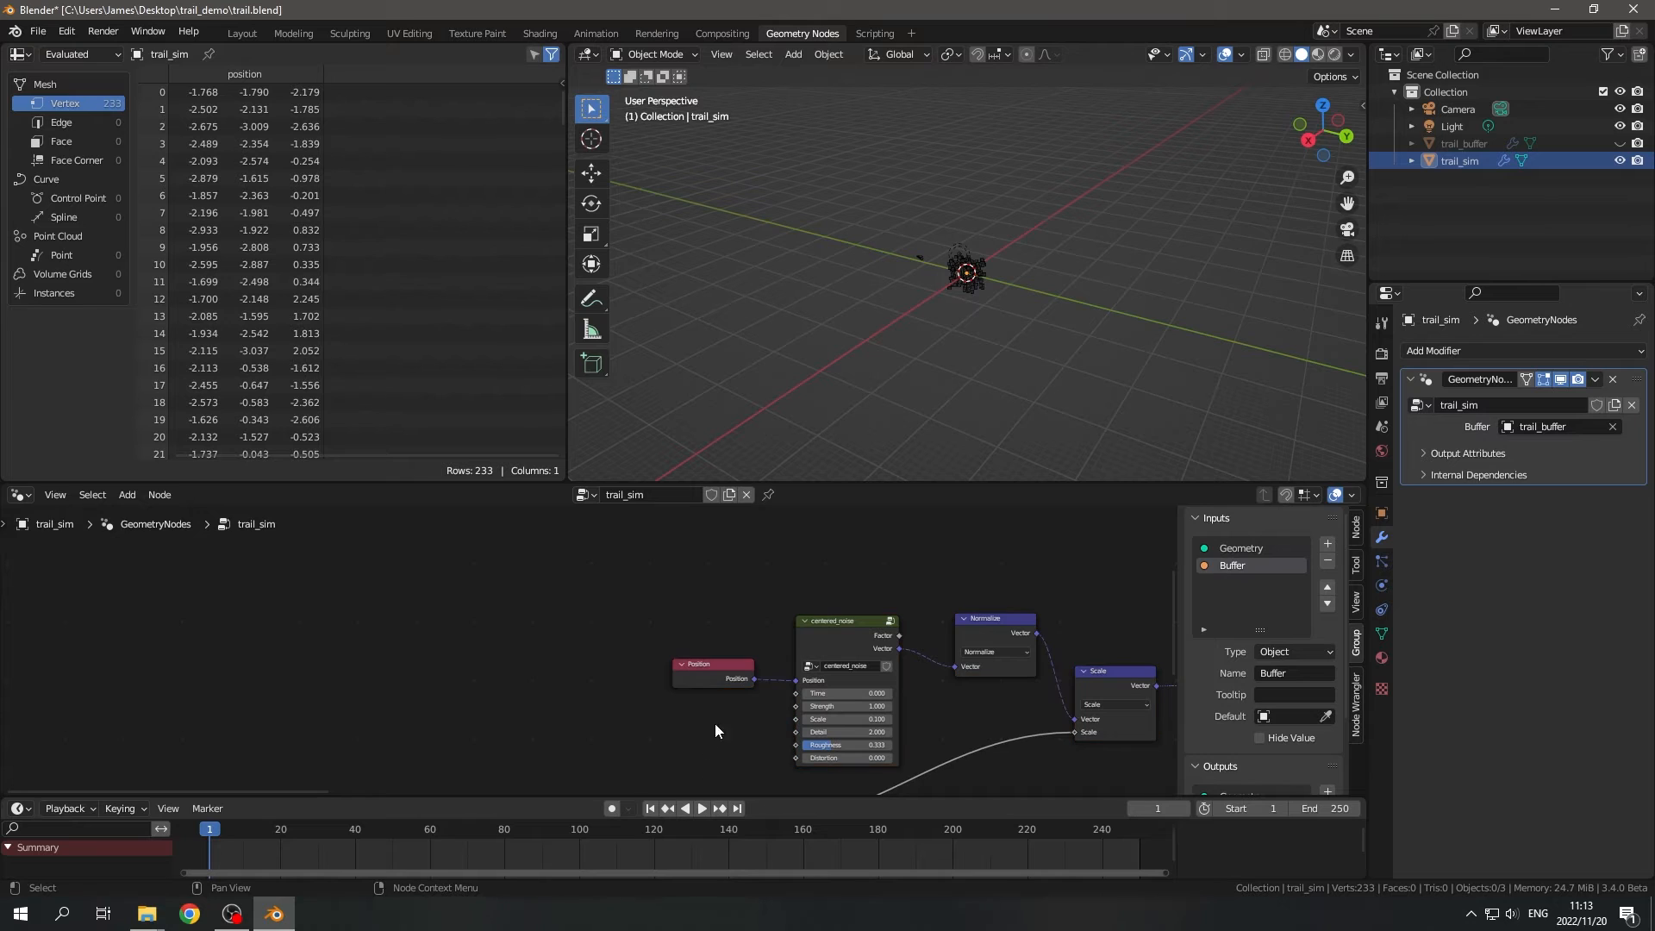
left_click_drag(679, 676, 626, 636)
middle_click_drag(602, 666, 648, 567)
- Add a second Scene Time node in the empty area before the centered_noise node
key("shift+a")
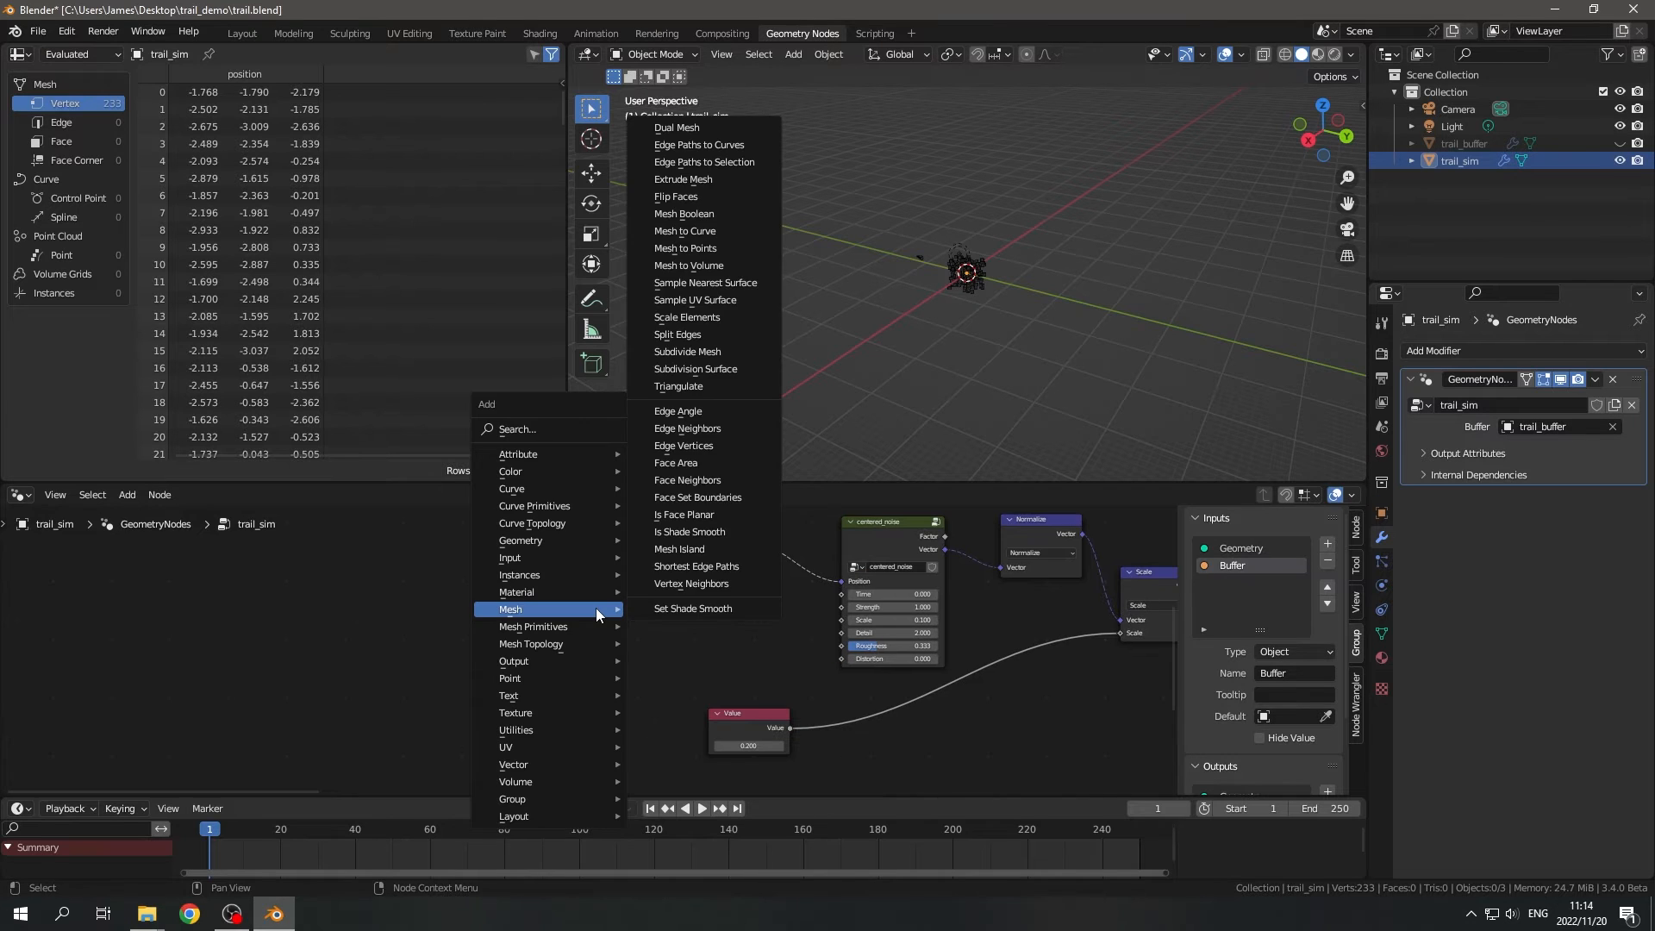
key("t")
key("Escape")
key("shift+a")
type("stime")
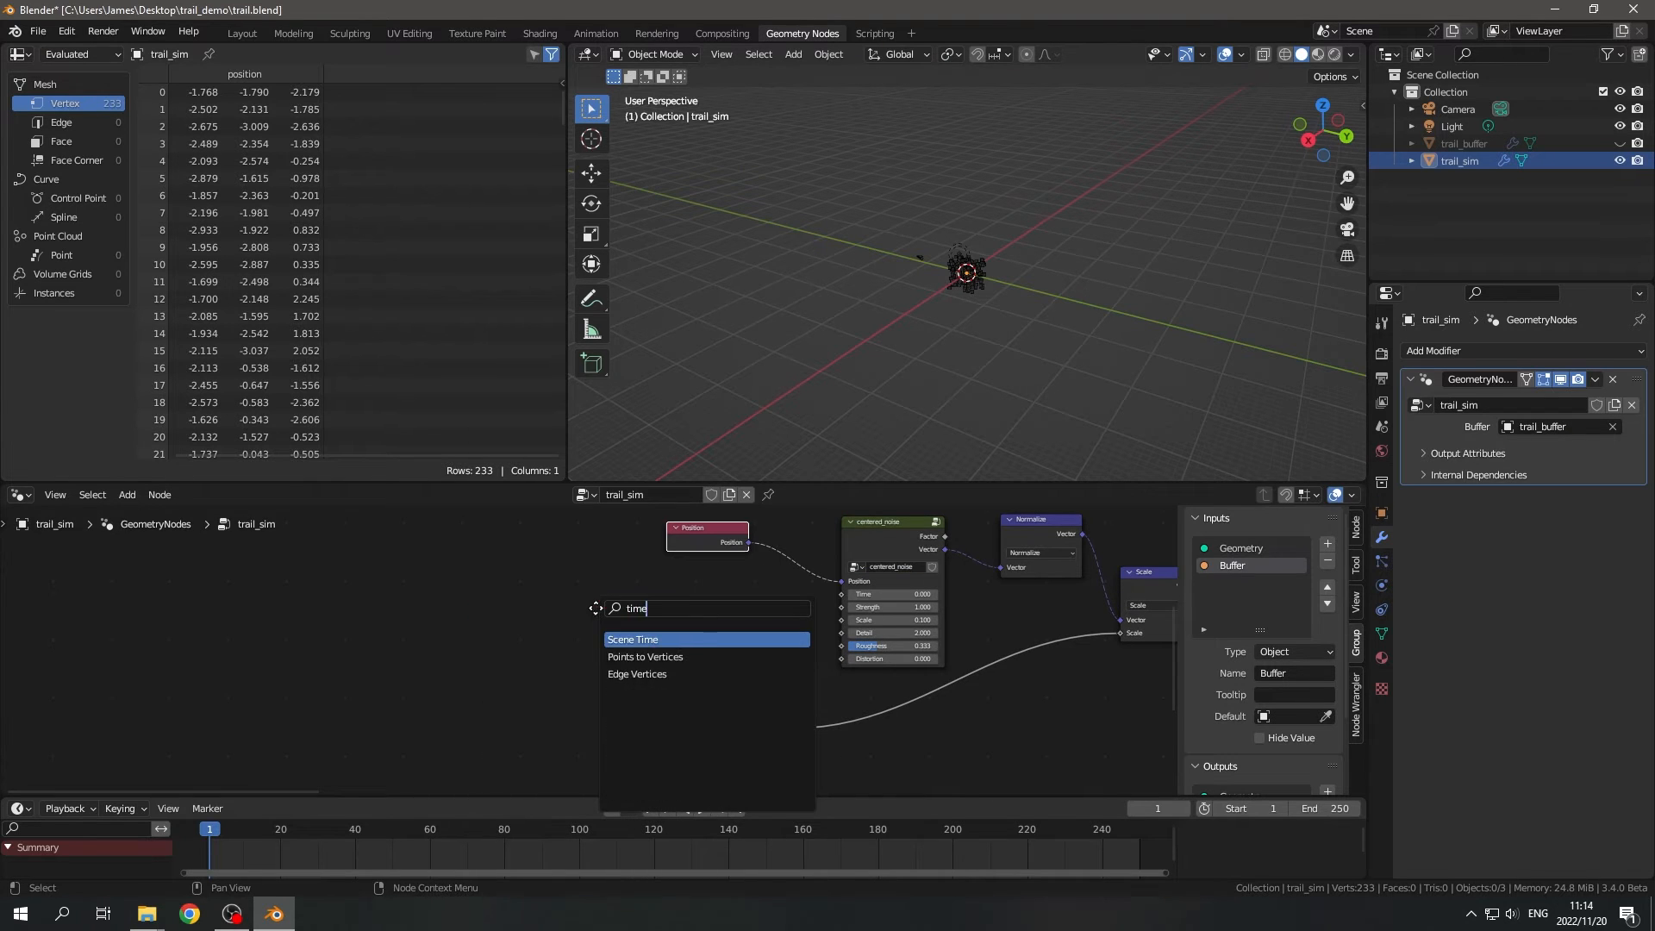
key("Return")
left_click(383, 604)
scroll(426, 622, "up", 2)
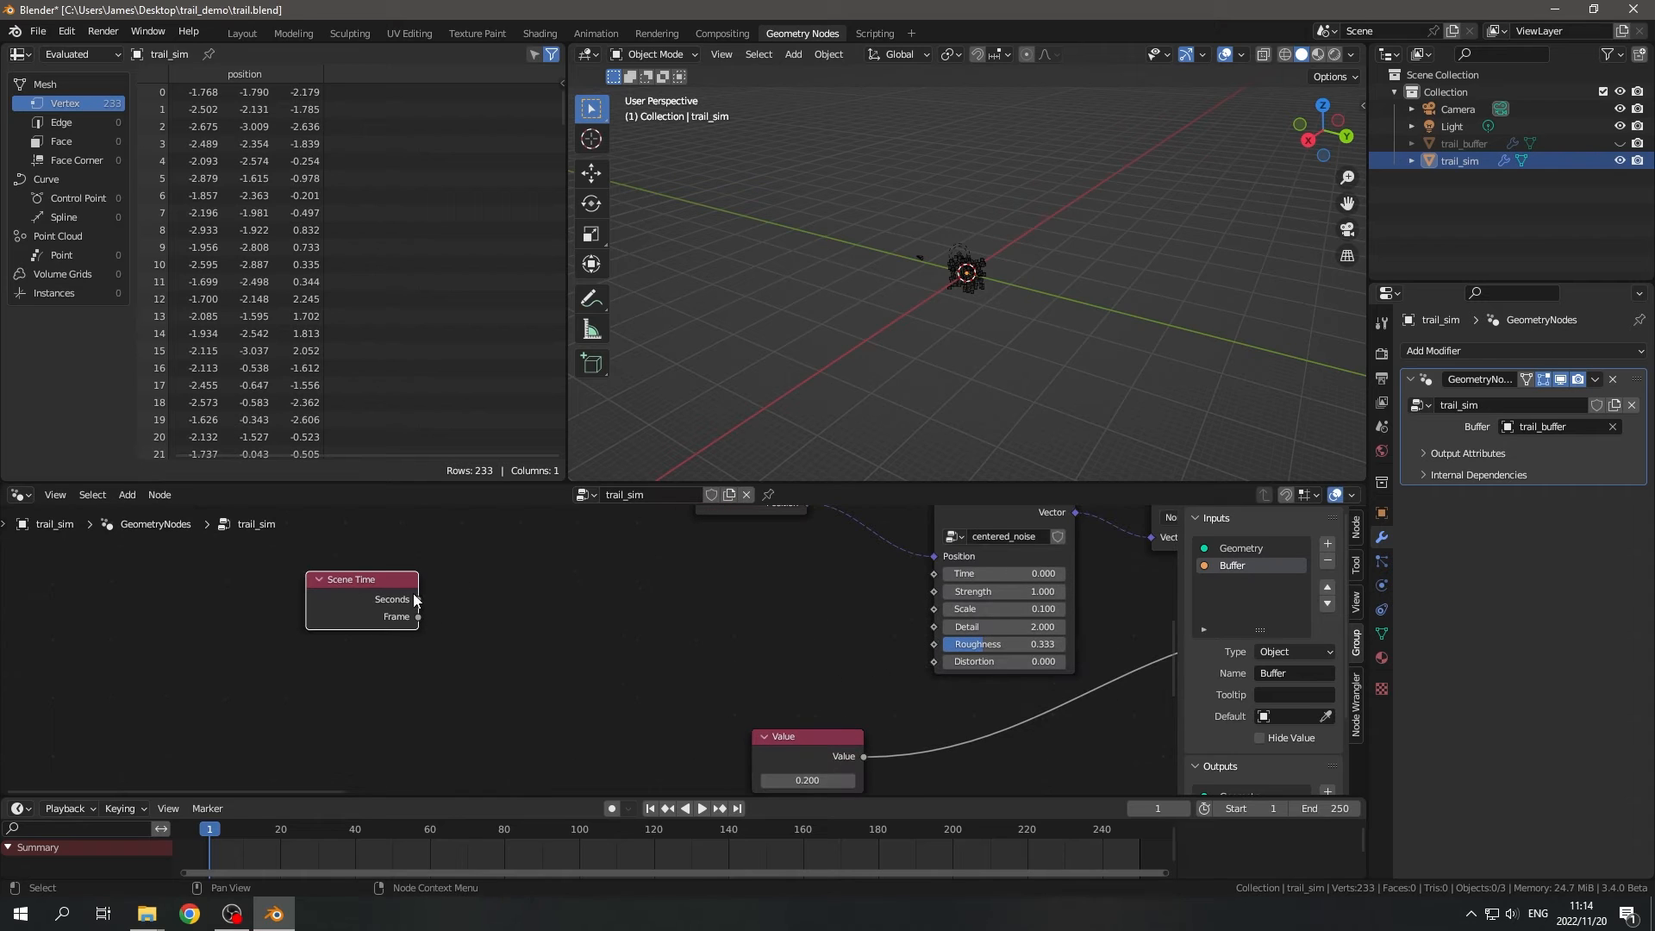
- Add a Math Multiply node fed by Scene Time's Seconds output, with its second value set to 3
left_click_drag(416, 599, 506, 615)
type("mult")
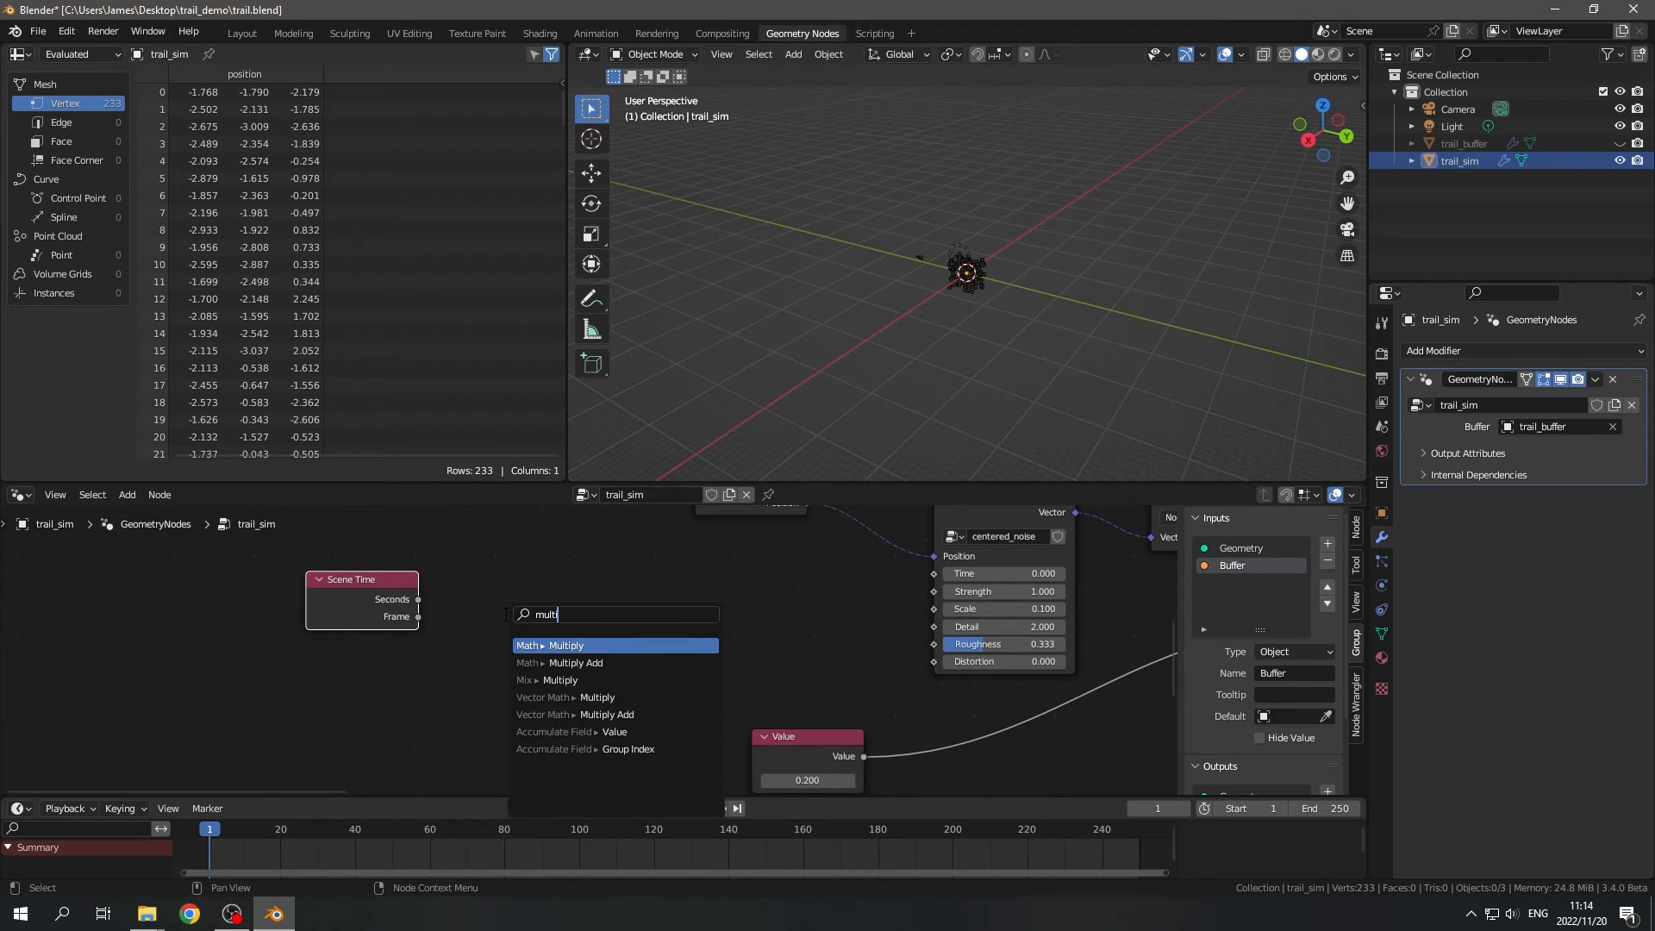
key("Return")
left_click(510, 583)
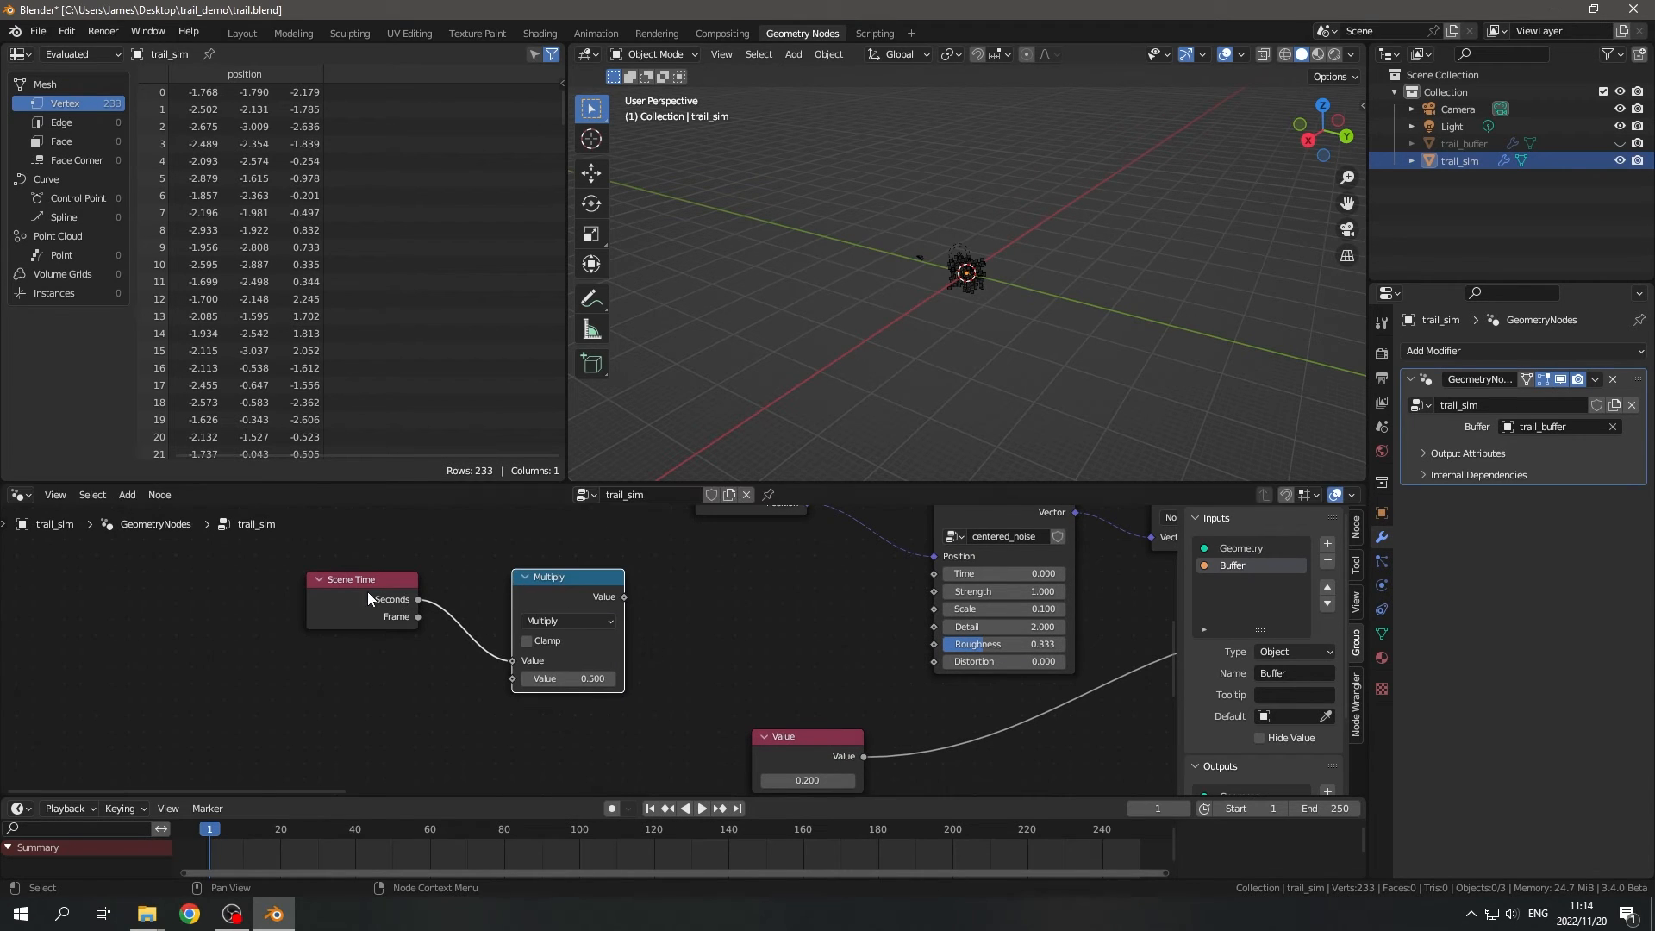
left_click_drag(368, 596, 356, 628)
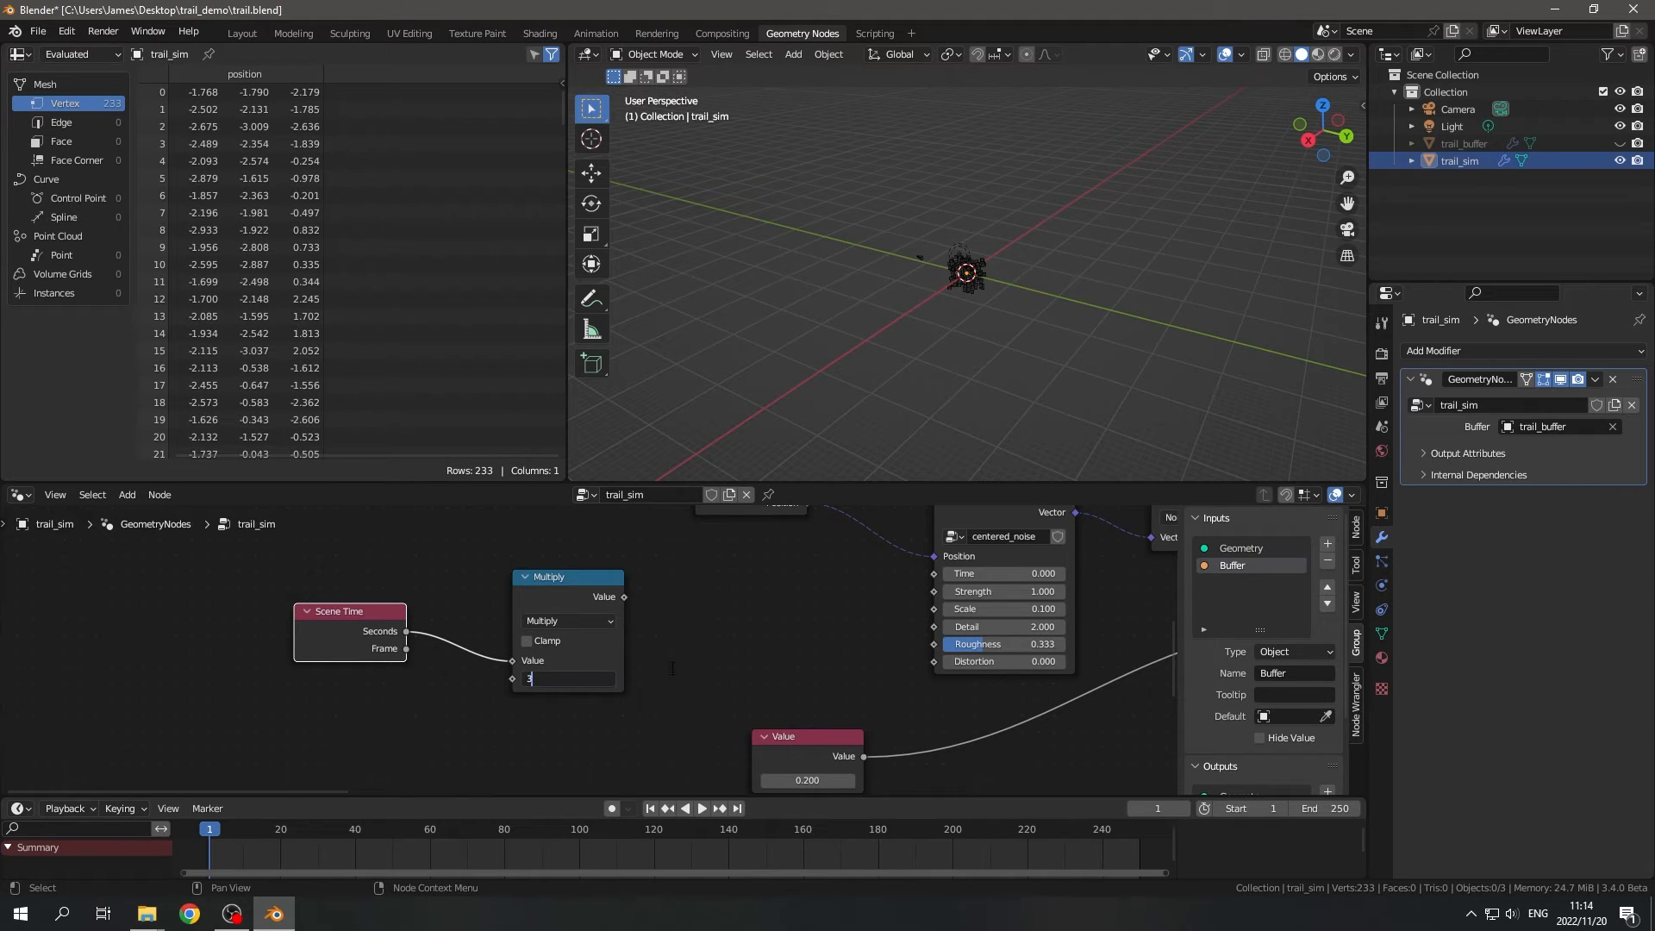
middle_click_drag(675, 622, 527, 674)
- Connect the Multiply node's Value output to the Time input of centered_noise
left_click_drag(476, 648, 562, 629)
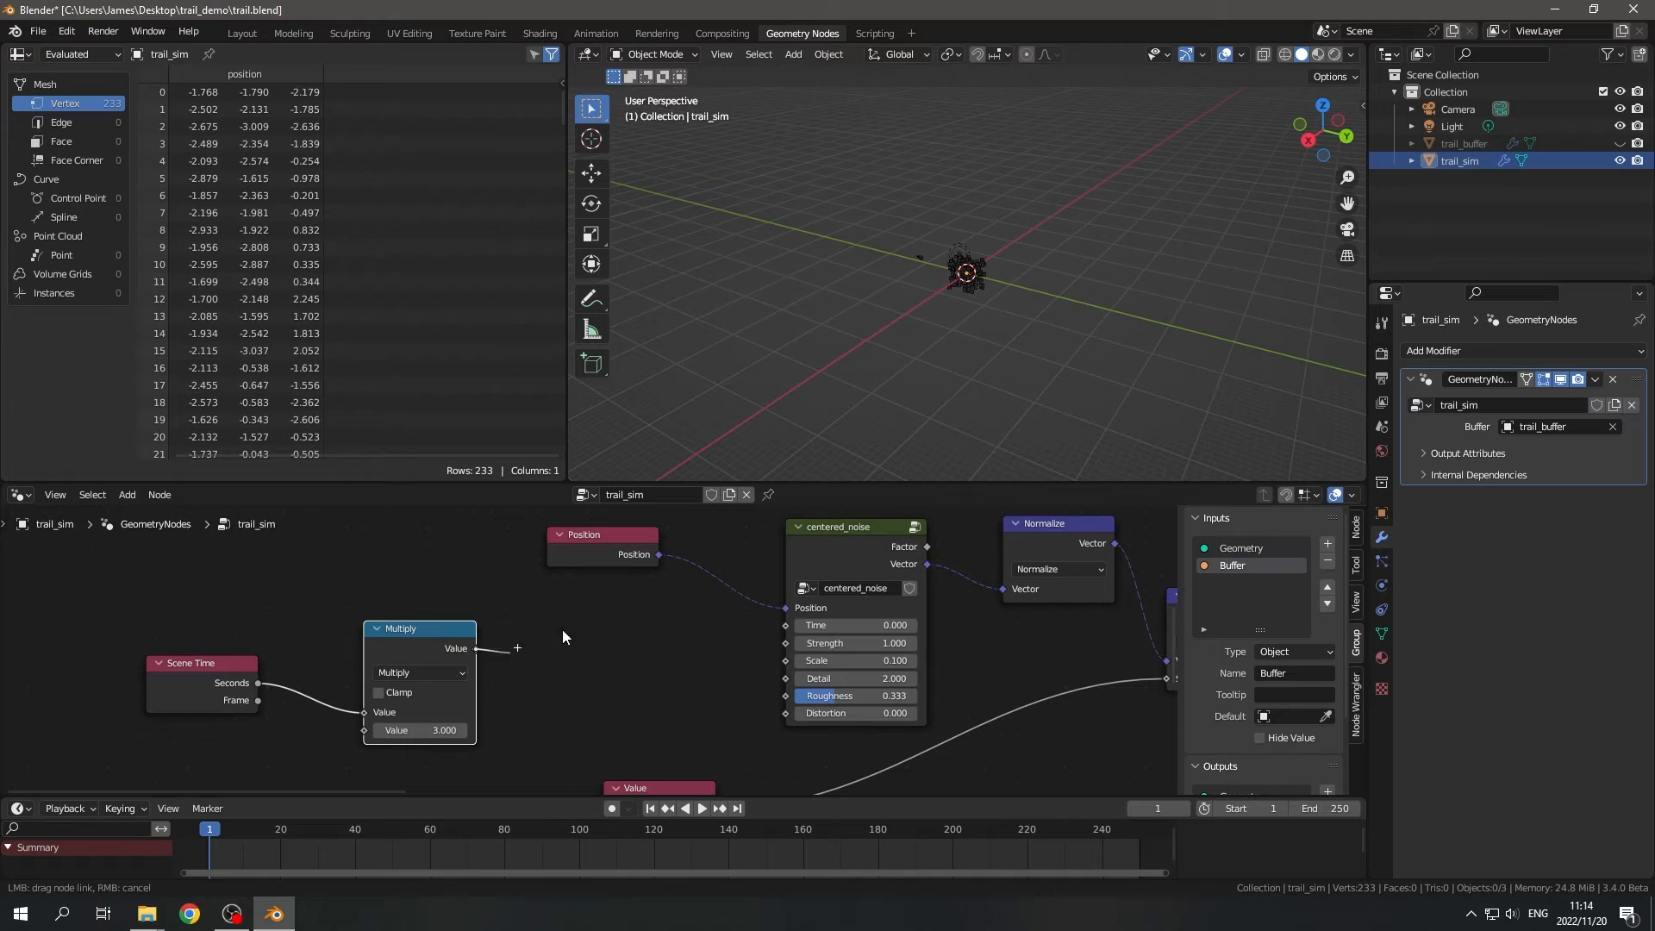
left_click_drag(786, 628, 785, 626)
scroll(862, 653, "down", 2)
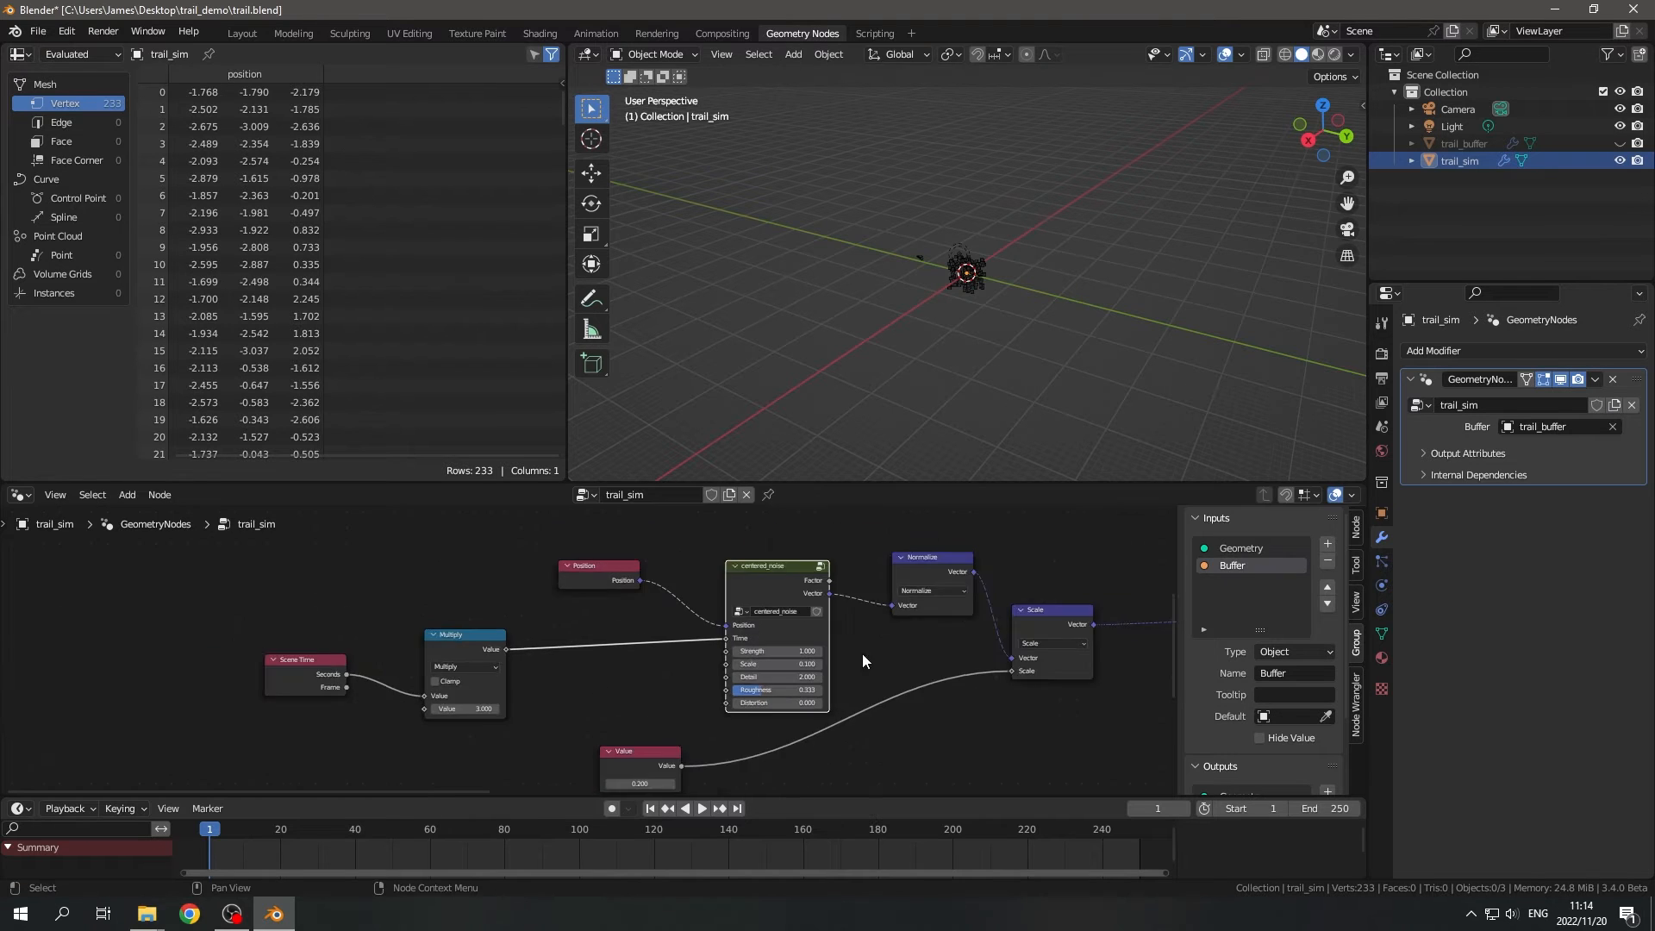
- Play the animation and orbit the viewport to examine how the trails evolve with the time-driven noise
middle_click_drag(862, 653, 703, 814)
middle_click_drag(771, 654, 838, 633)
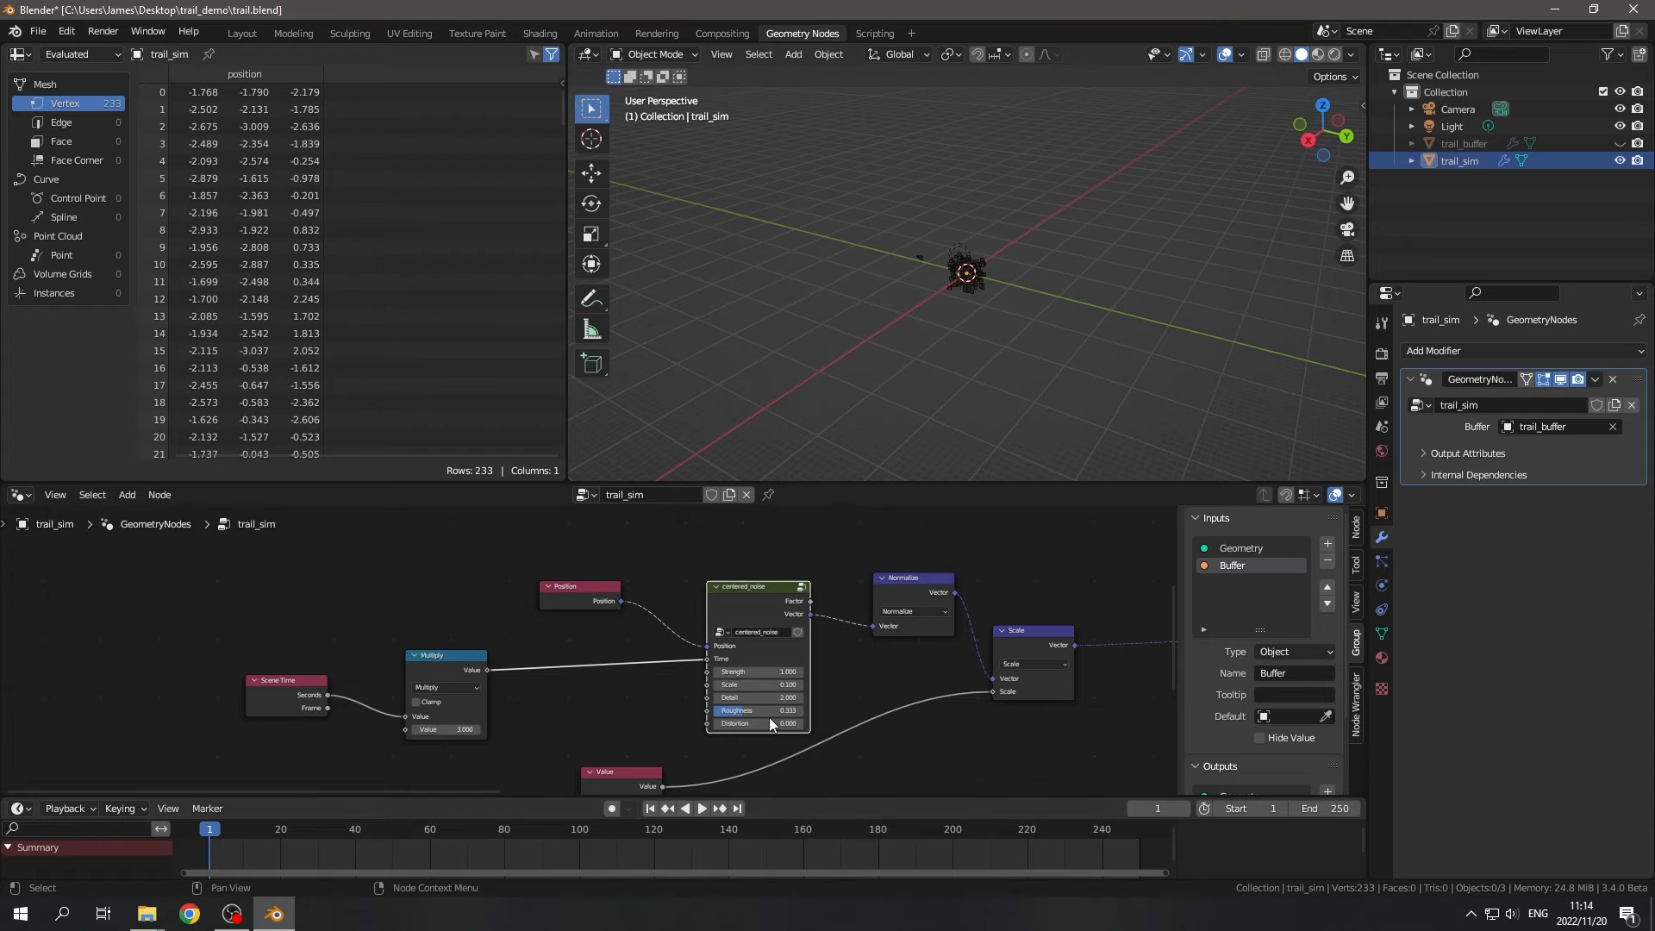
middle_click_drag(769, 717, 782, 657)
middle_click_drag(1034, 293, 970, 323)
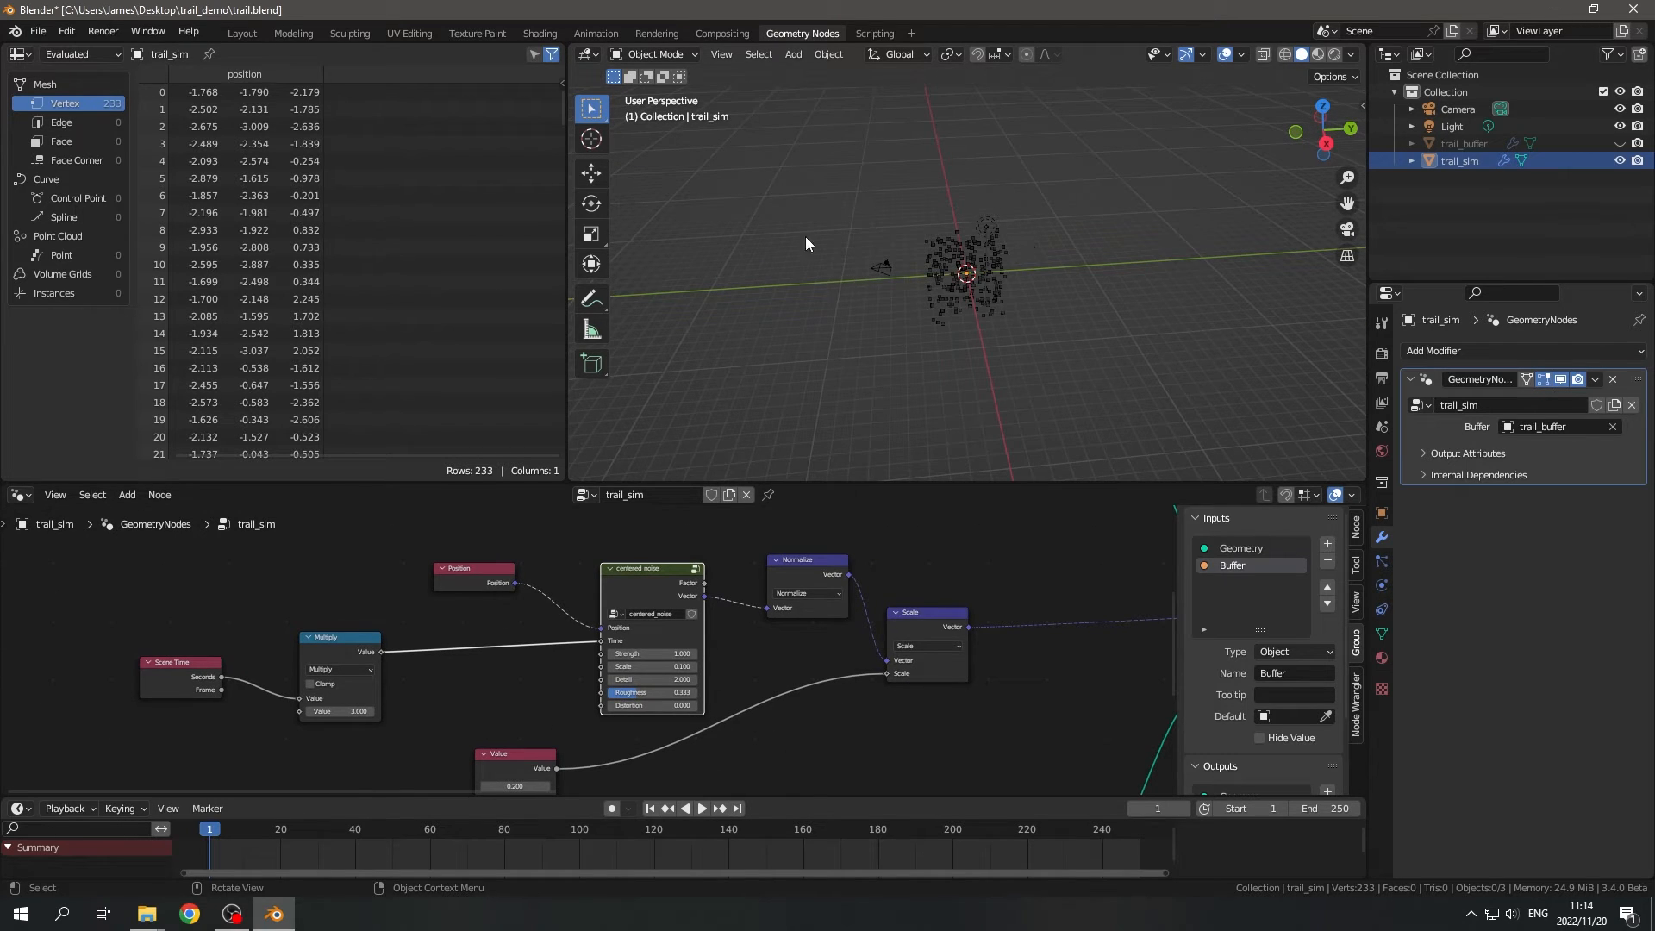
left_click(702, 808)
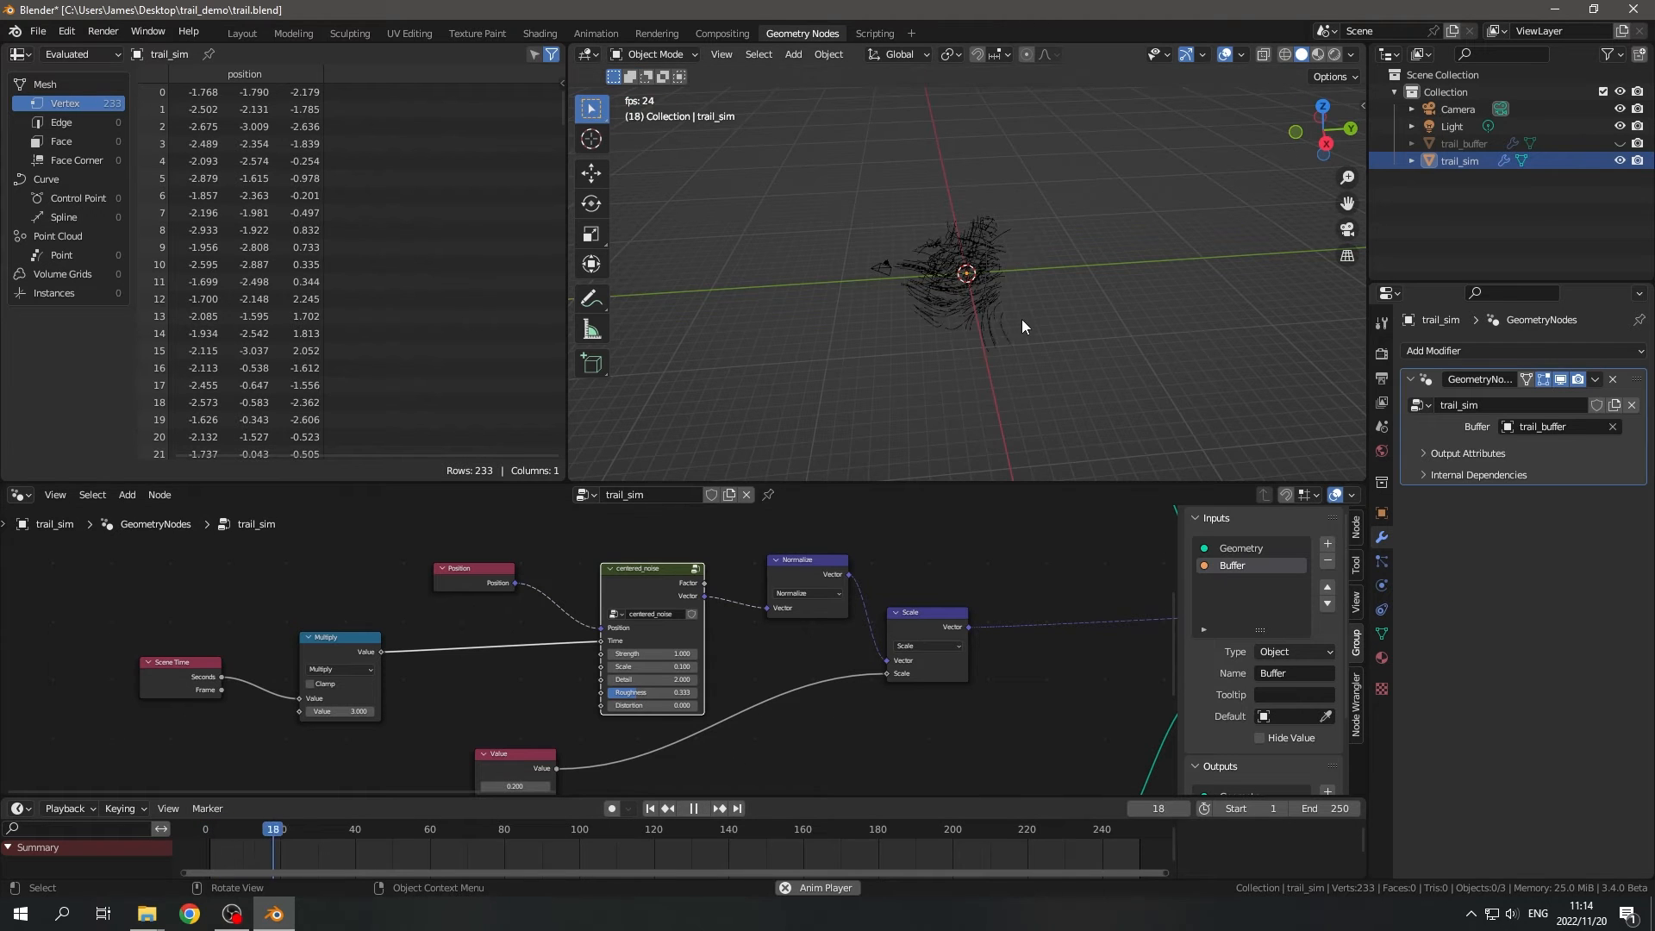
middle_click_drag(1050, 338, 1013, 324)
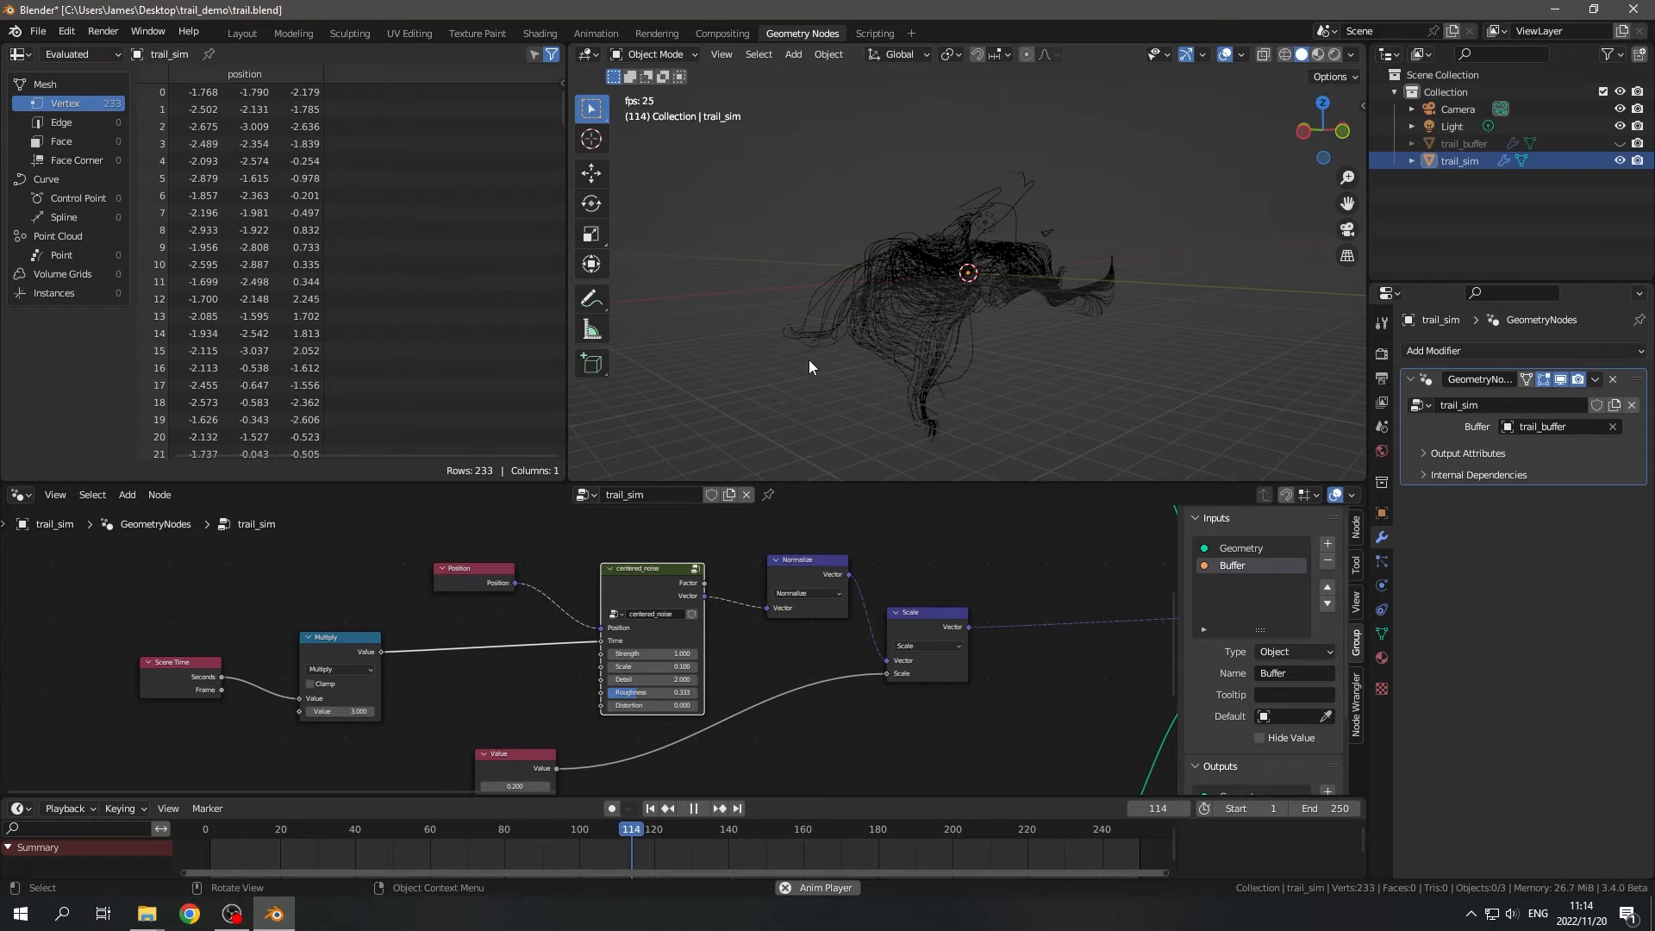
- Stop playback, set the Multiply node's second value to 4.3, and return to frame 1
middle_click_drag(895, 384, 1002, 340)
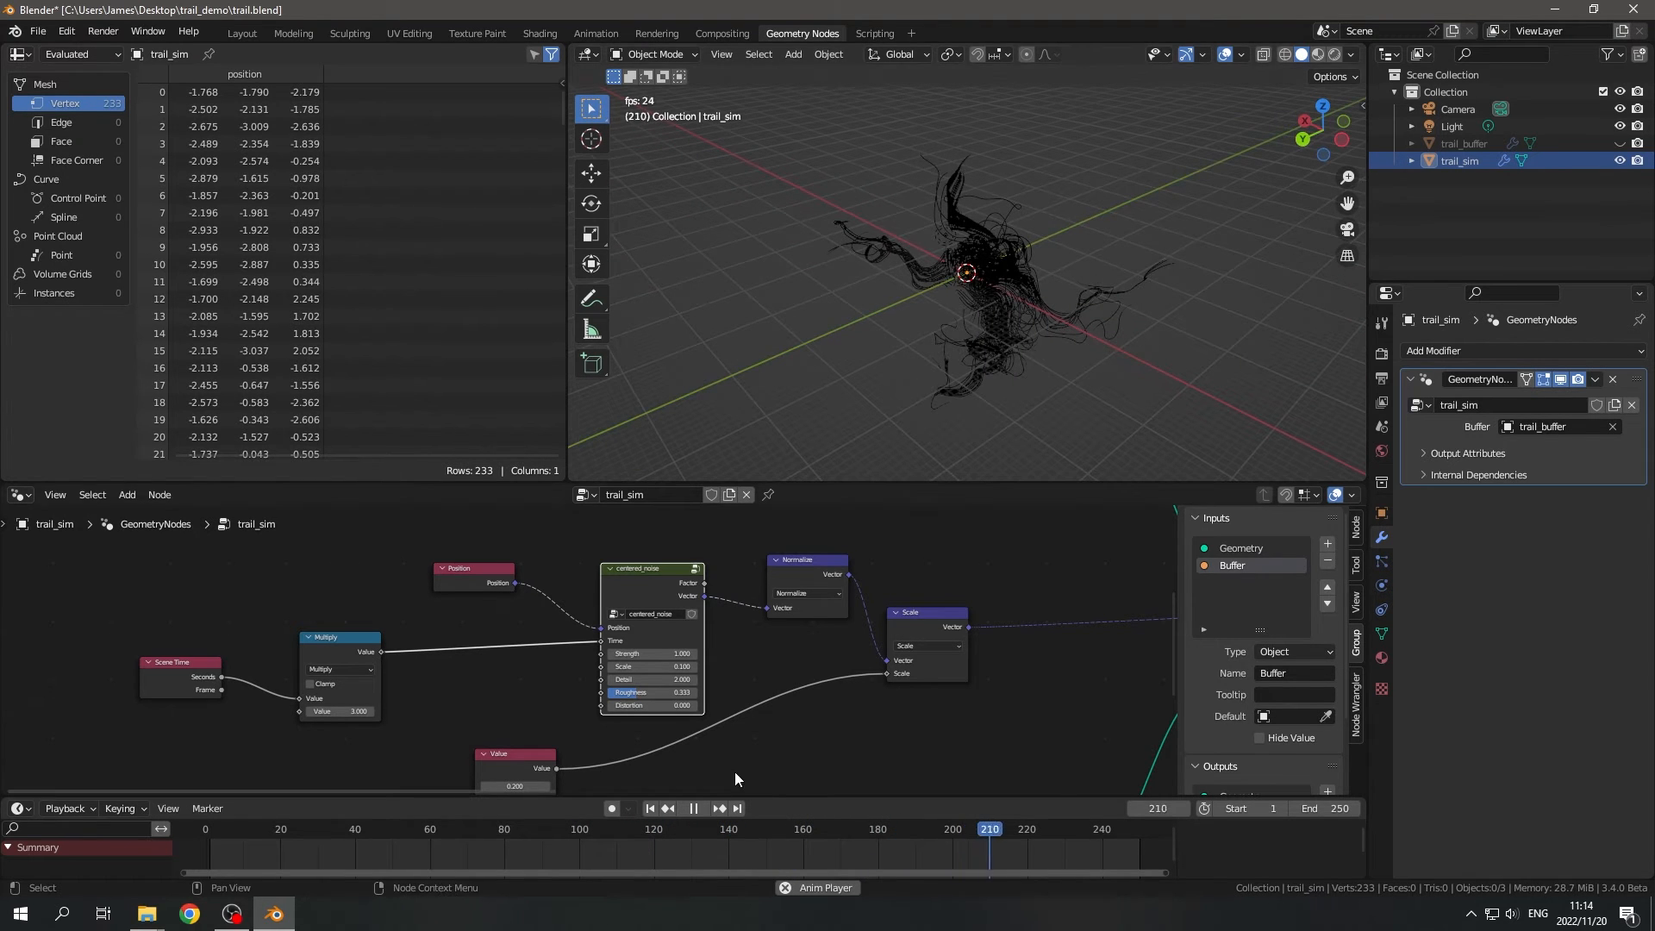
left_click(696, 812)
left_click(373, 711)
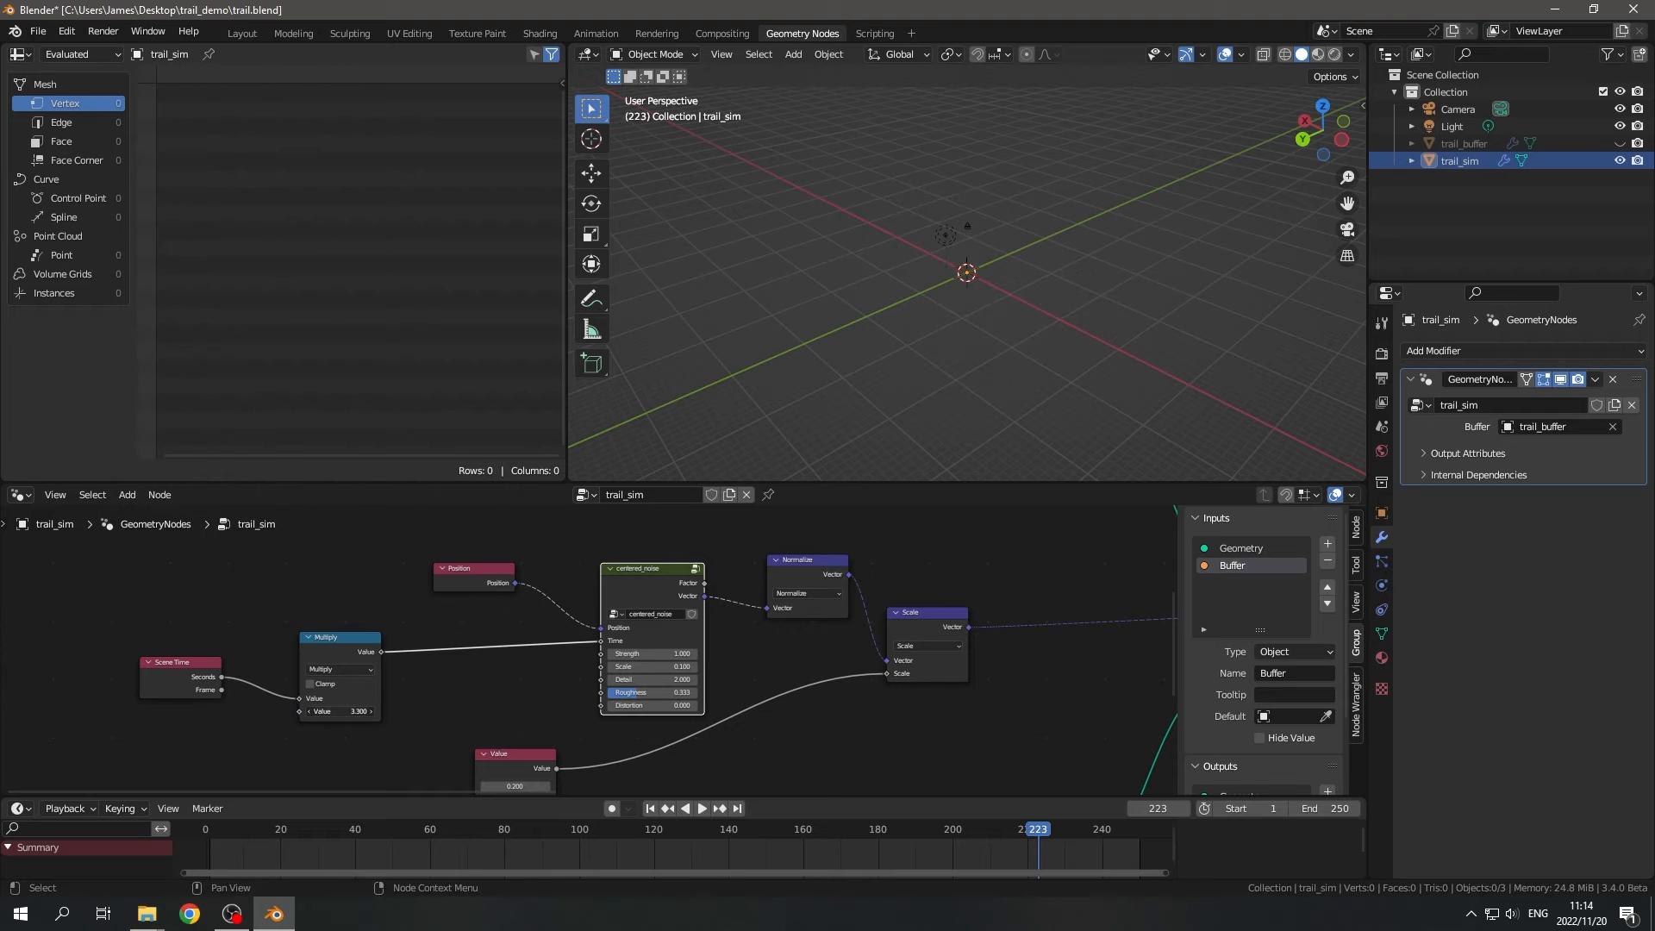
key("shift+Left")
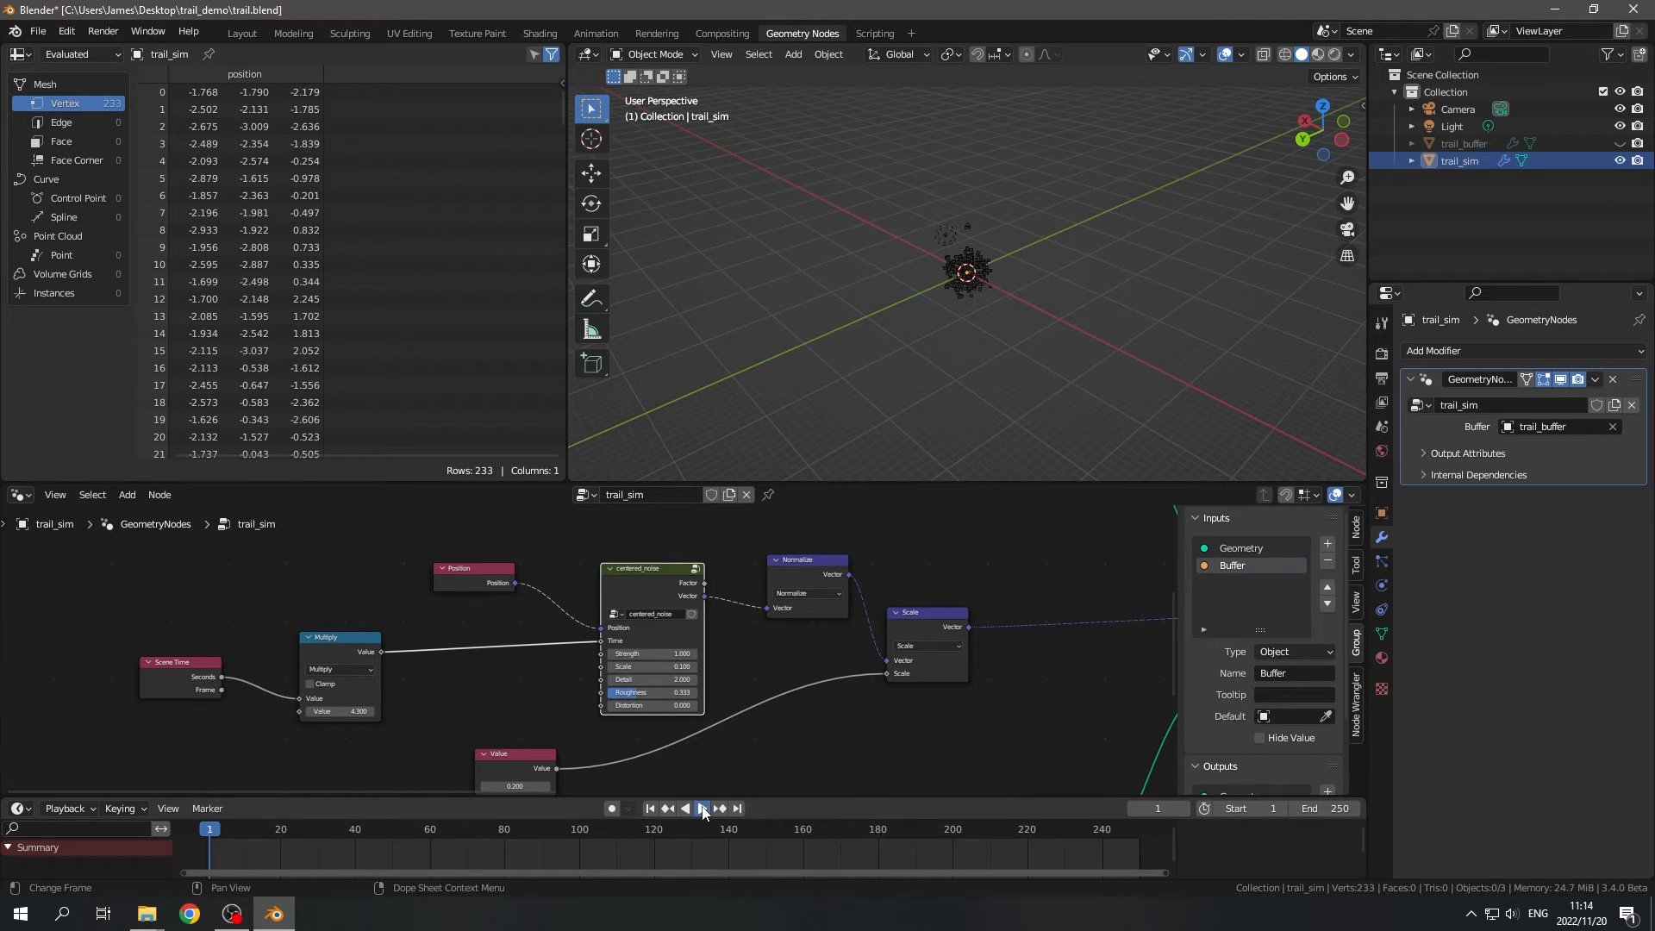
- Replay the animation and examine from several angles and distances how the trails flow with the faster noise, then stop playback
left_click(703, 812)
middle_click_drag(962, 369, 1022, 313)
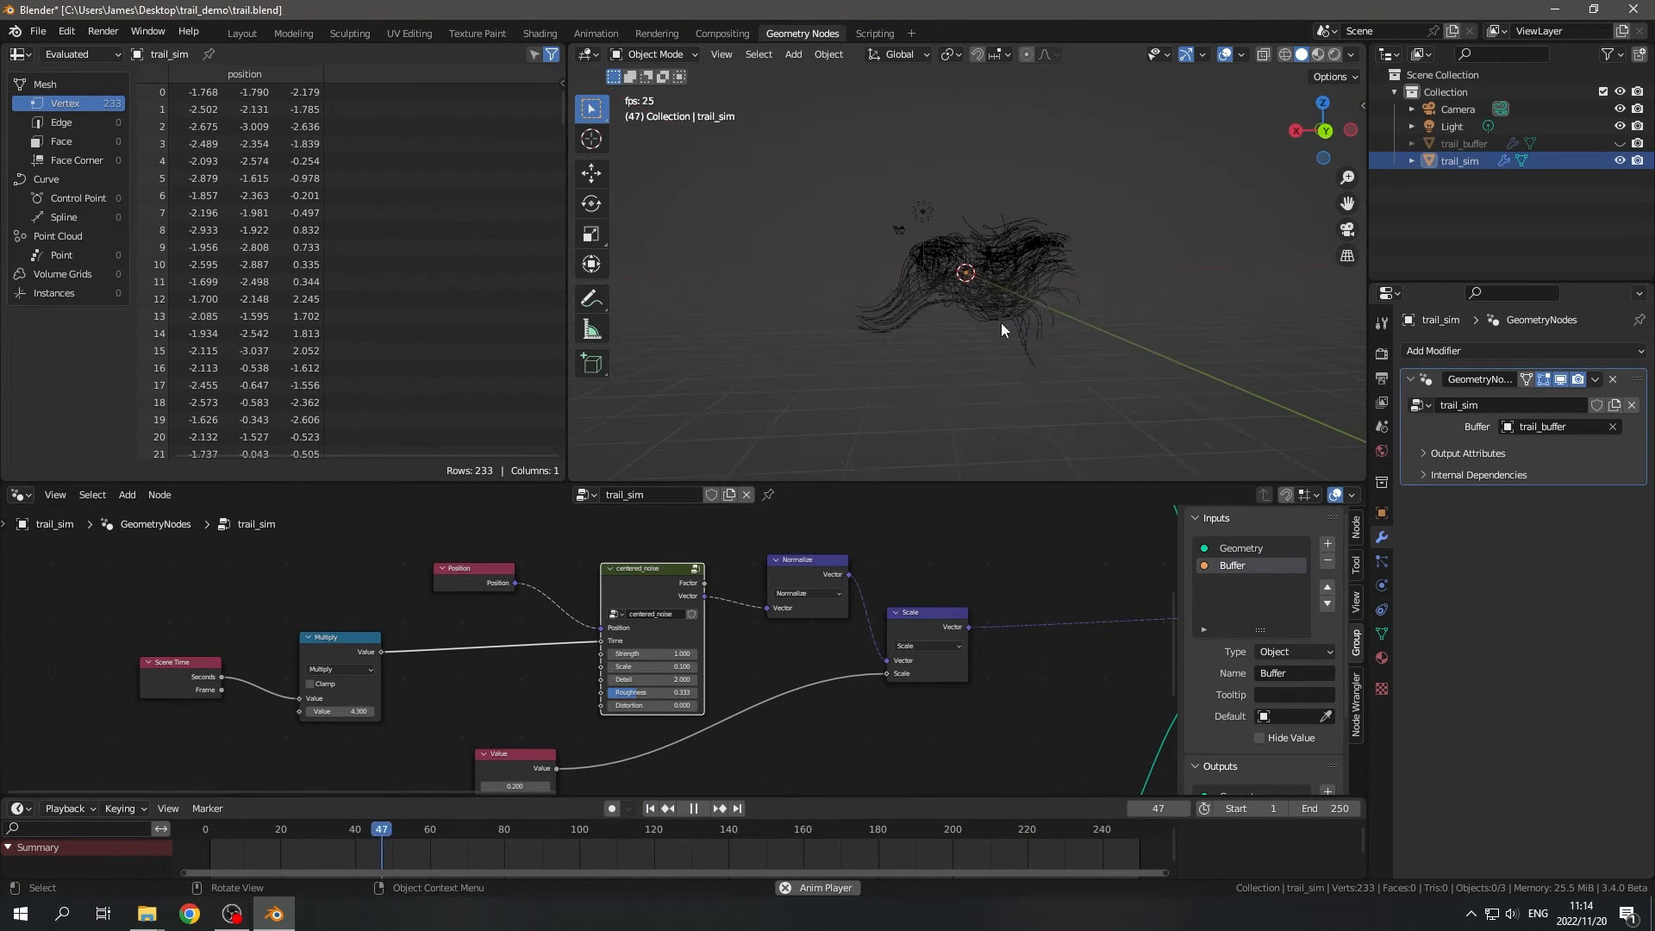
middle_click_drag(1086, 366, 800, 355)
scroll(1048, 355, "up", 5)
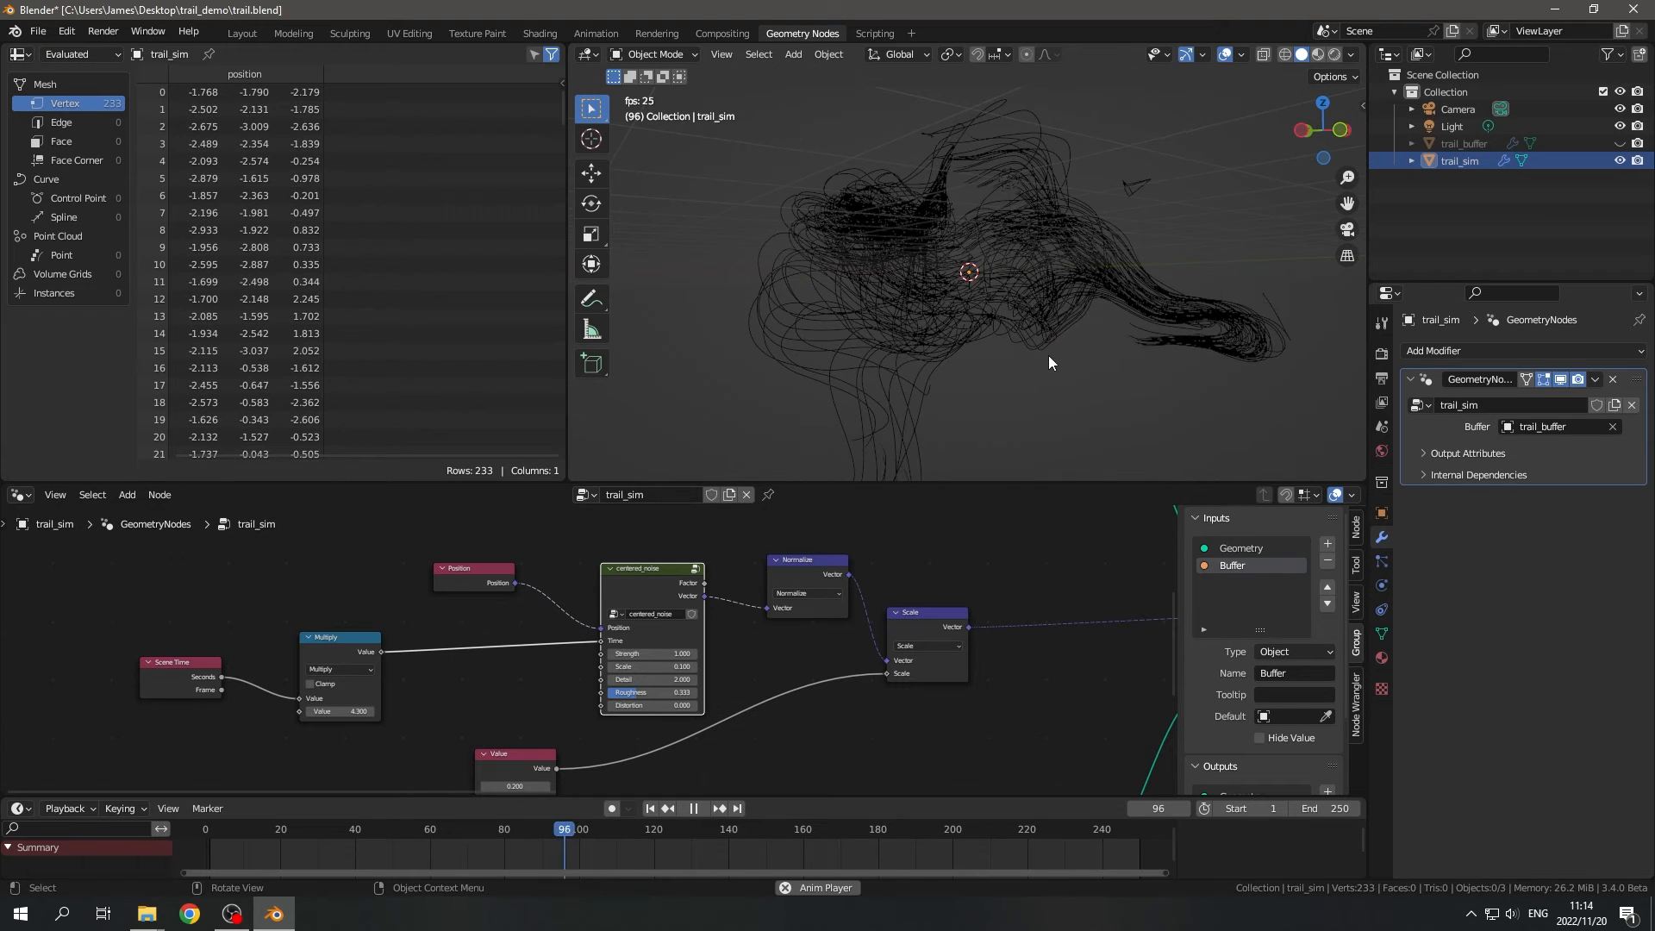
scroll(1048, 355, "down", 5)
middle_click_drag(1048, 355, 1010, 386)
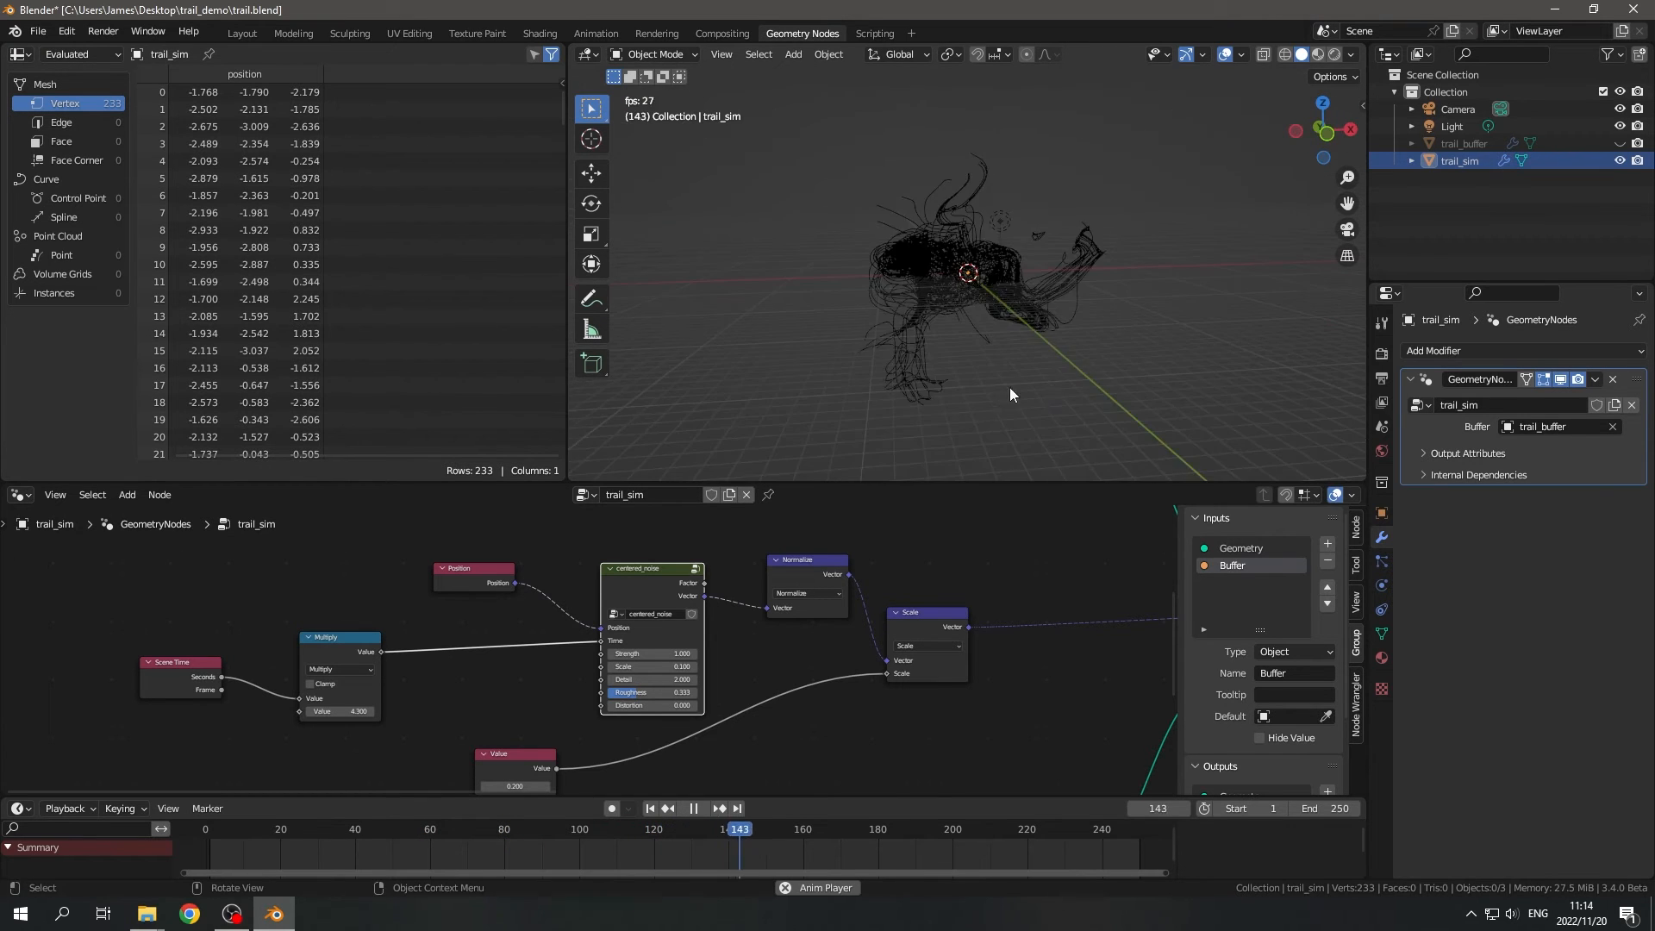
scroll(1010, 394, "up", 4)
scroll(793, 624, "down", 4)
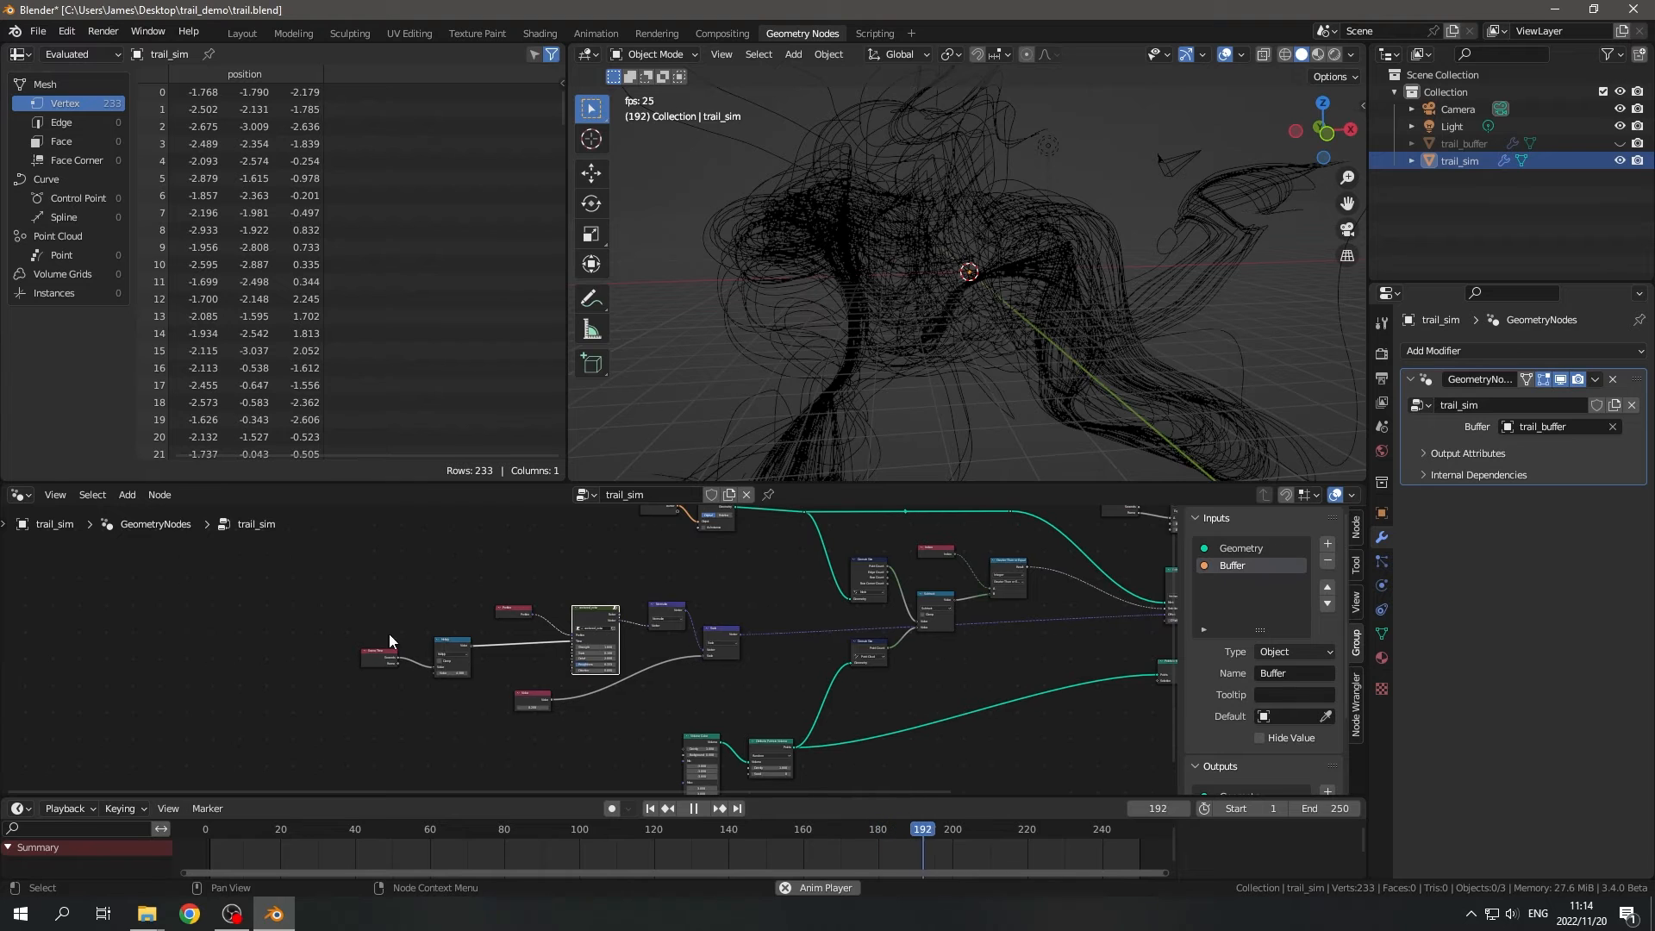
scroll(1049, 342, "down", 5)
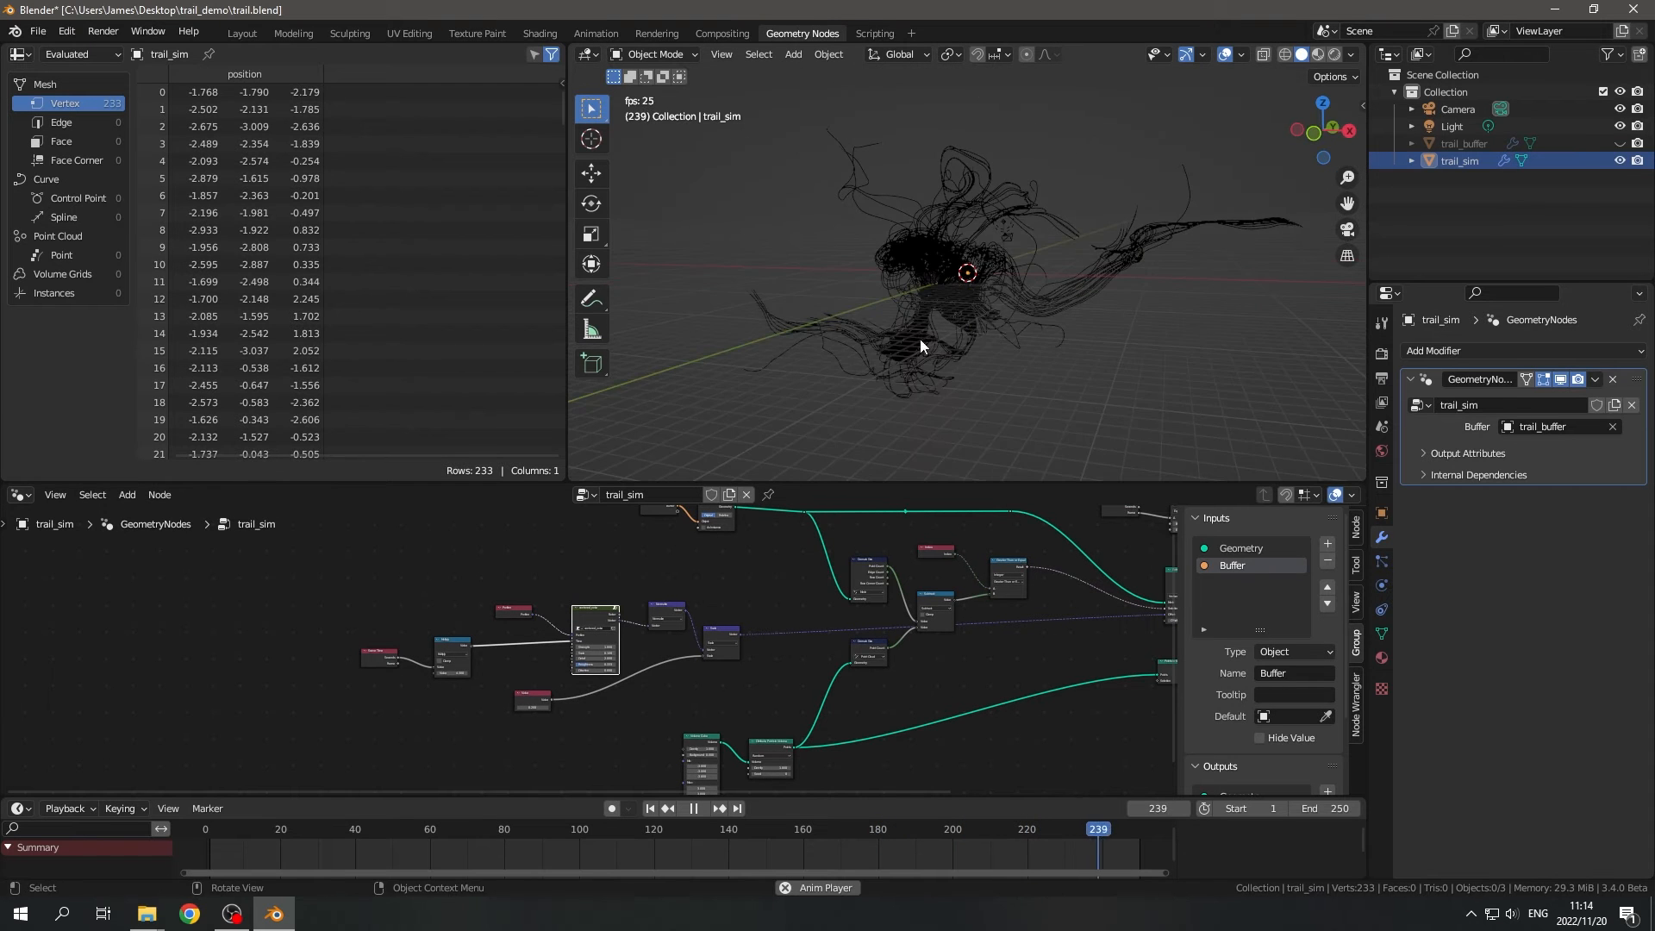
middle_click_drag(919, 339, 1099, 349)
scroll(1074, 352, "up", 5)
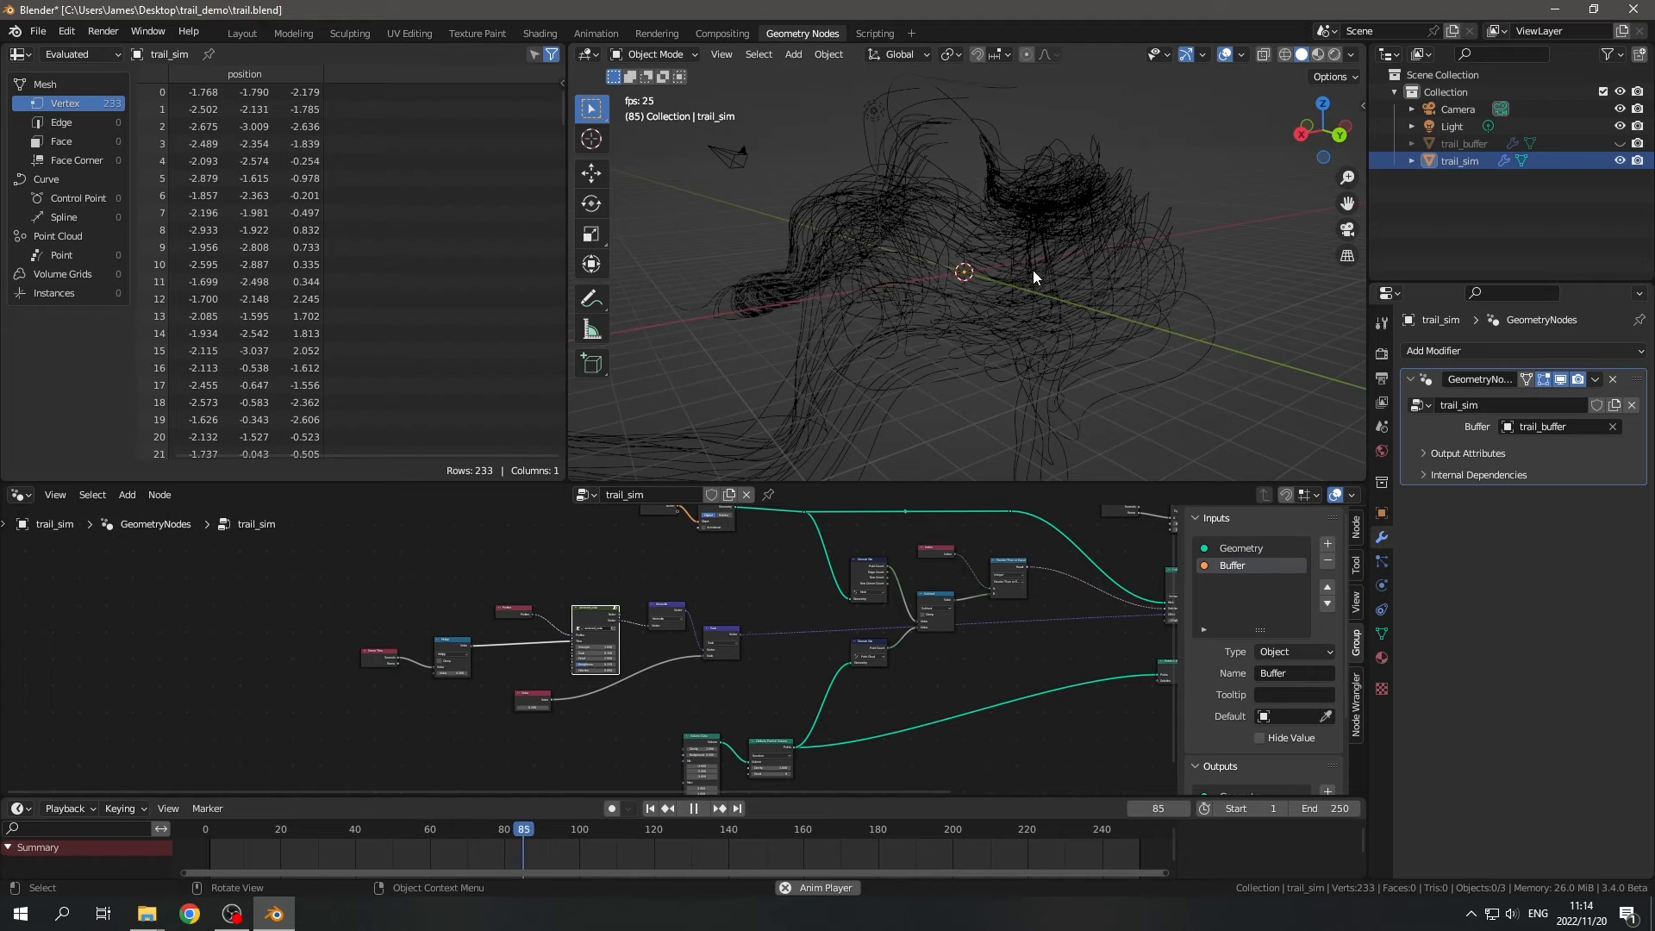
left_click(1143, 306)
middle_click_drag(1241, 353, 1099, 362)
scroll(1010, 366, "down", 5)
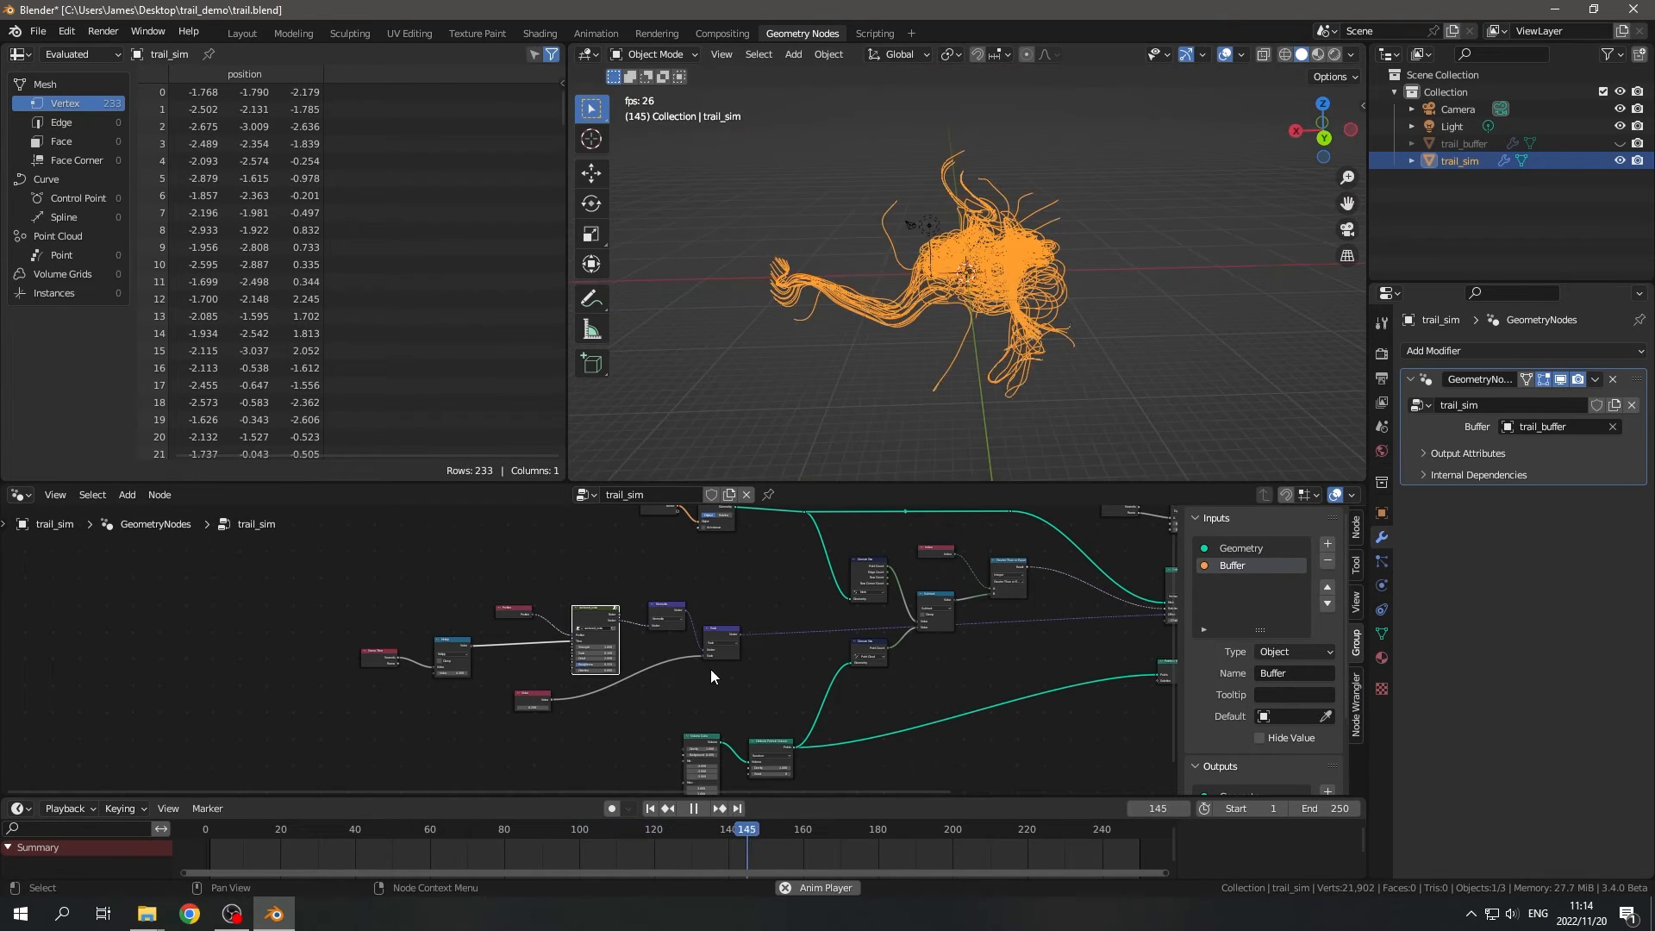
left_click(693, 807)
- Examine the paused trails at frame 196 from several angles, together with the complete trail_sim node tree
middle_click_drag(706, 259, 1047, 354)
key("Home")
middle_click_drag(755, 646, 809, 658)
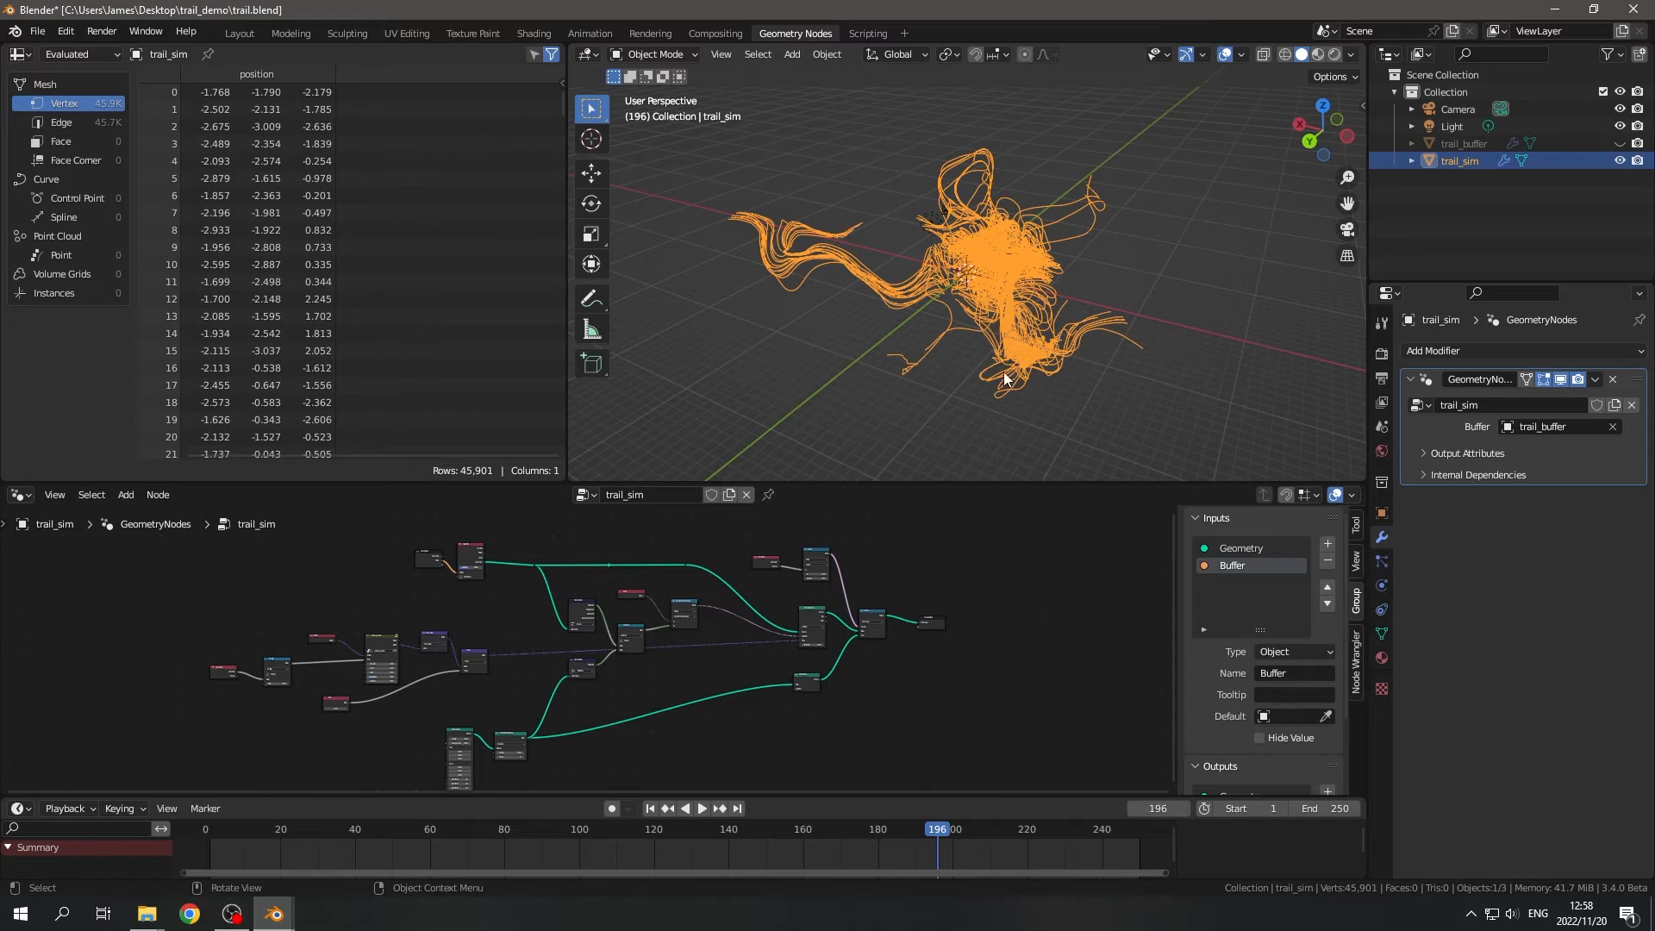
middle_click_drag(996, 383, 840, 272)
scroll(1068, 374, "up", 3)
scroll(1068, 375, "down", 3)
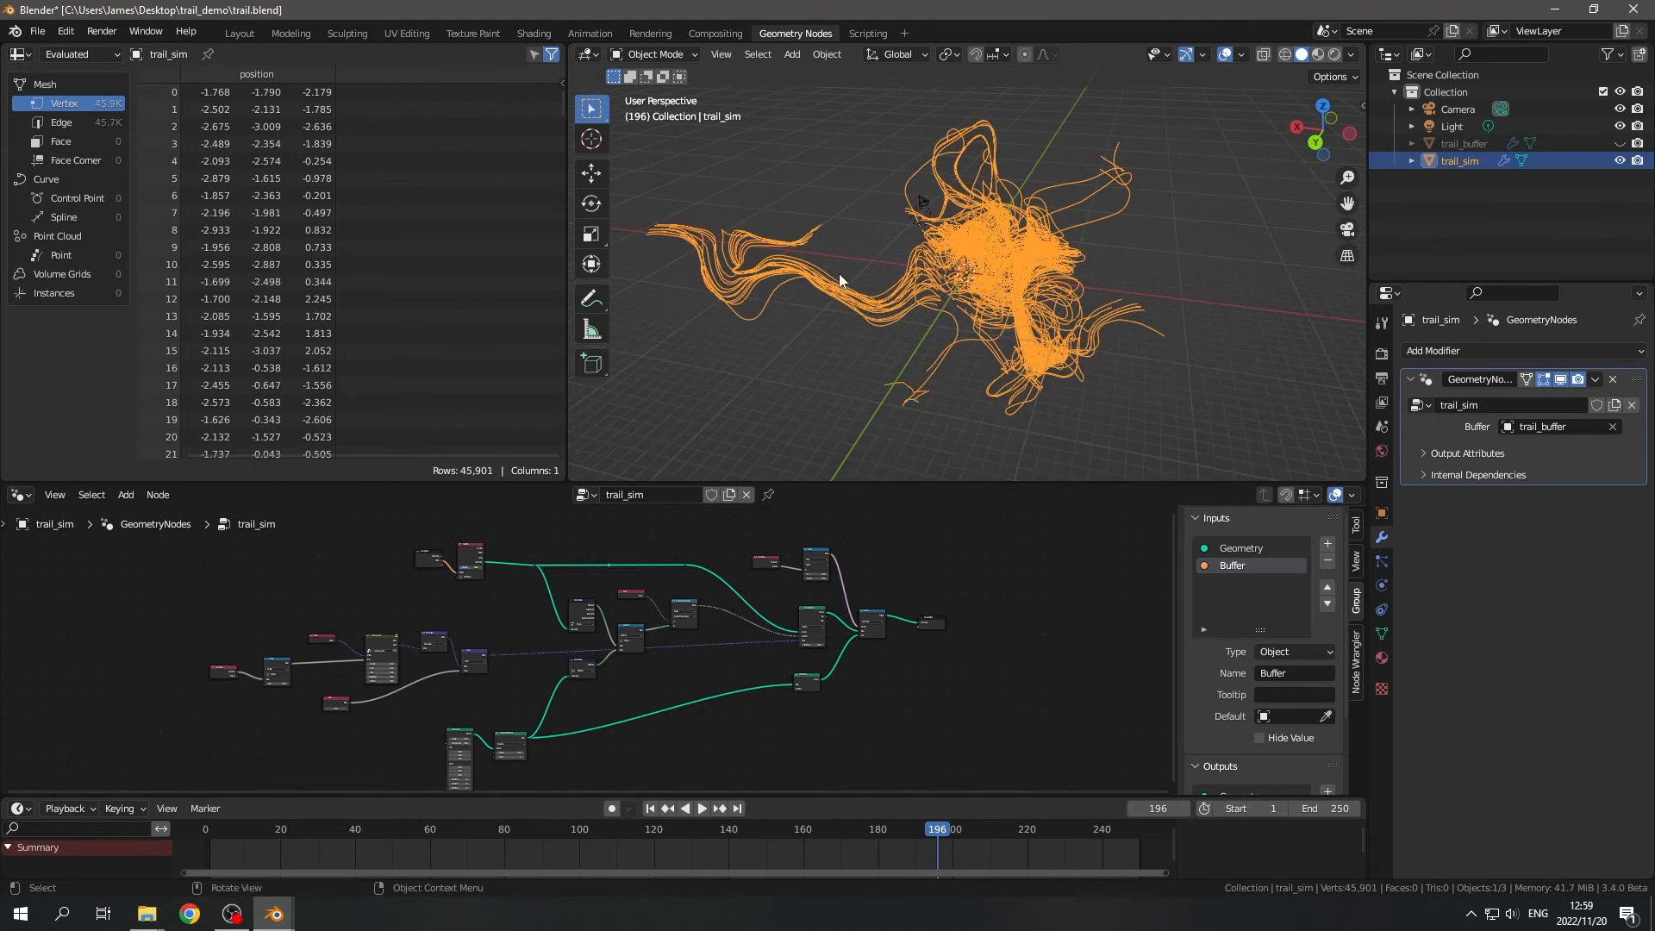
left_click_drag(848, 318, 847, 355)
middle_click_drag(995, 324, 1084, 347)
scroll(1079, 348, "up", 1)
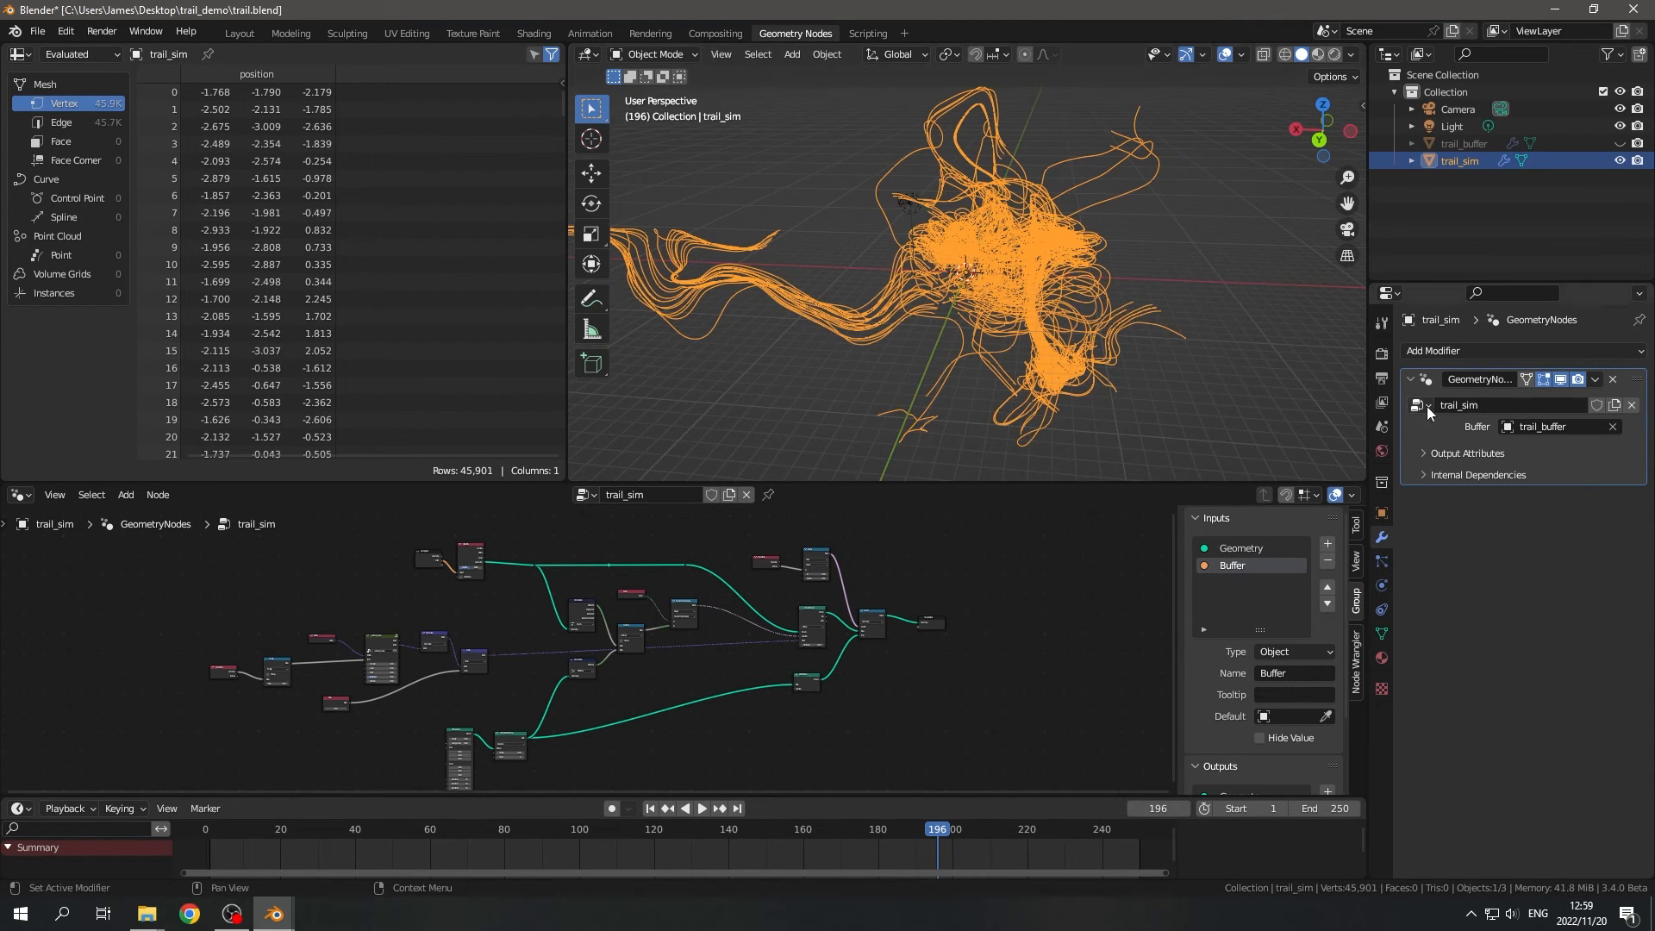
- Set the render engine to Cycles with GPU Compute as its device
left_click(1382, 354)
left_click(1543, 351)
left_click(1531, 416)
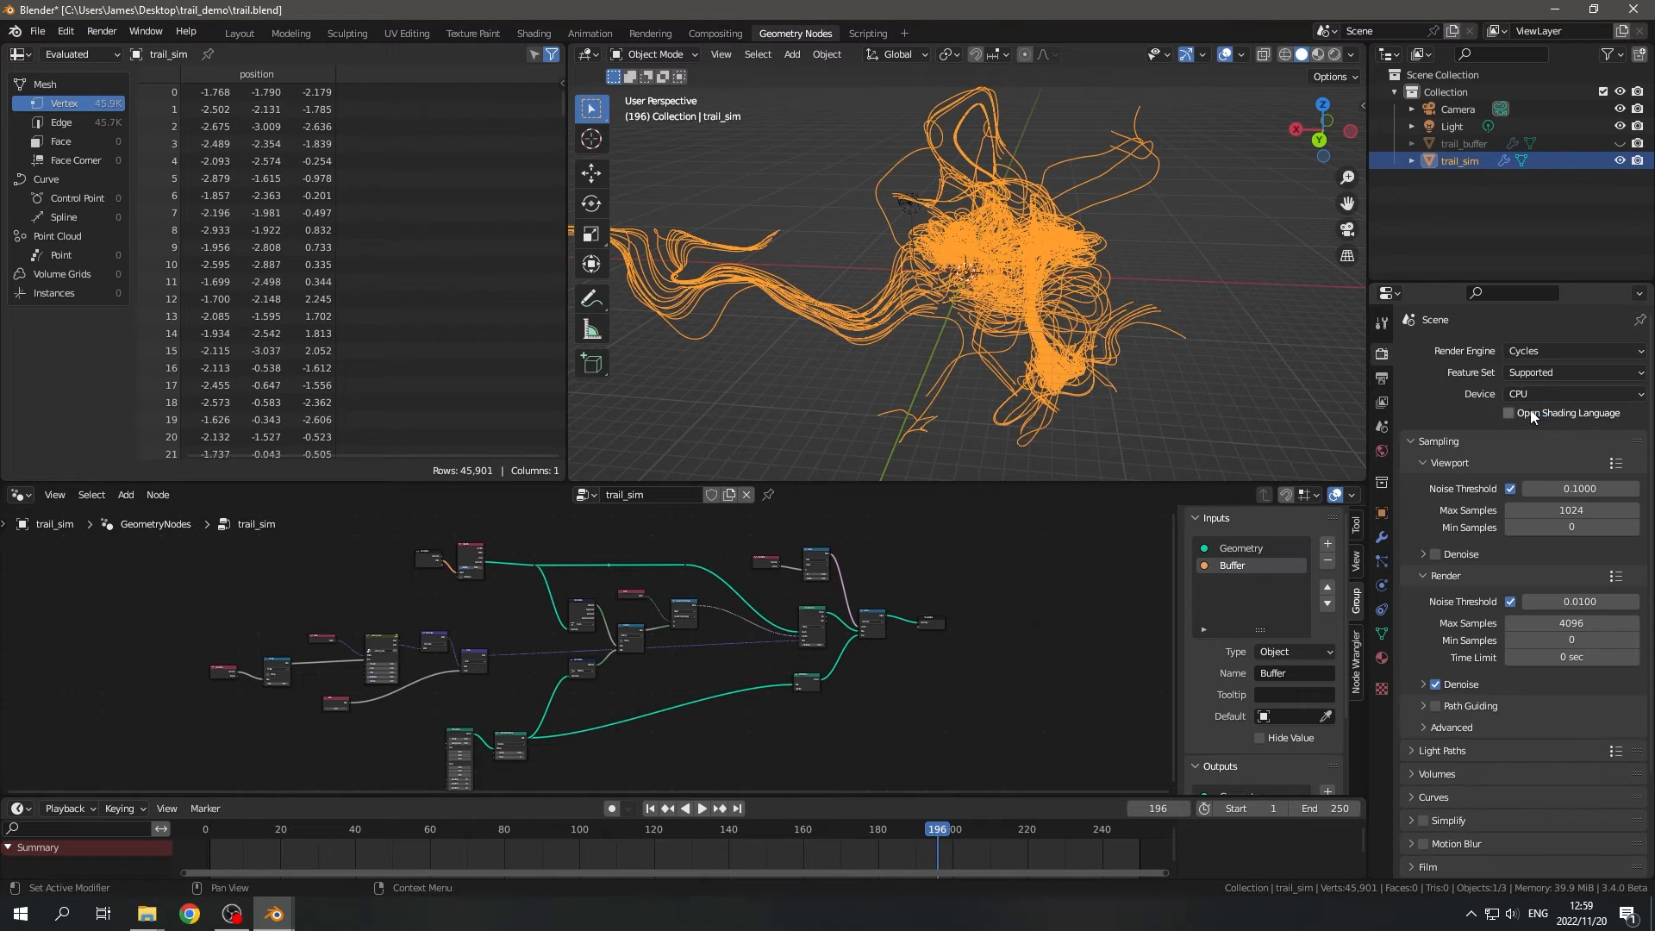
left_click(1570, 398)
left_click(1542, 423)
- Keep the viewport in Solid shading and deselect the trail object
key("z")
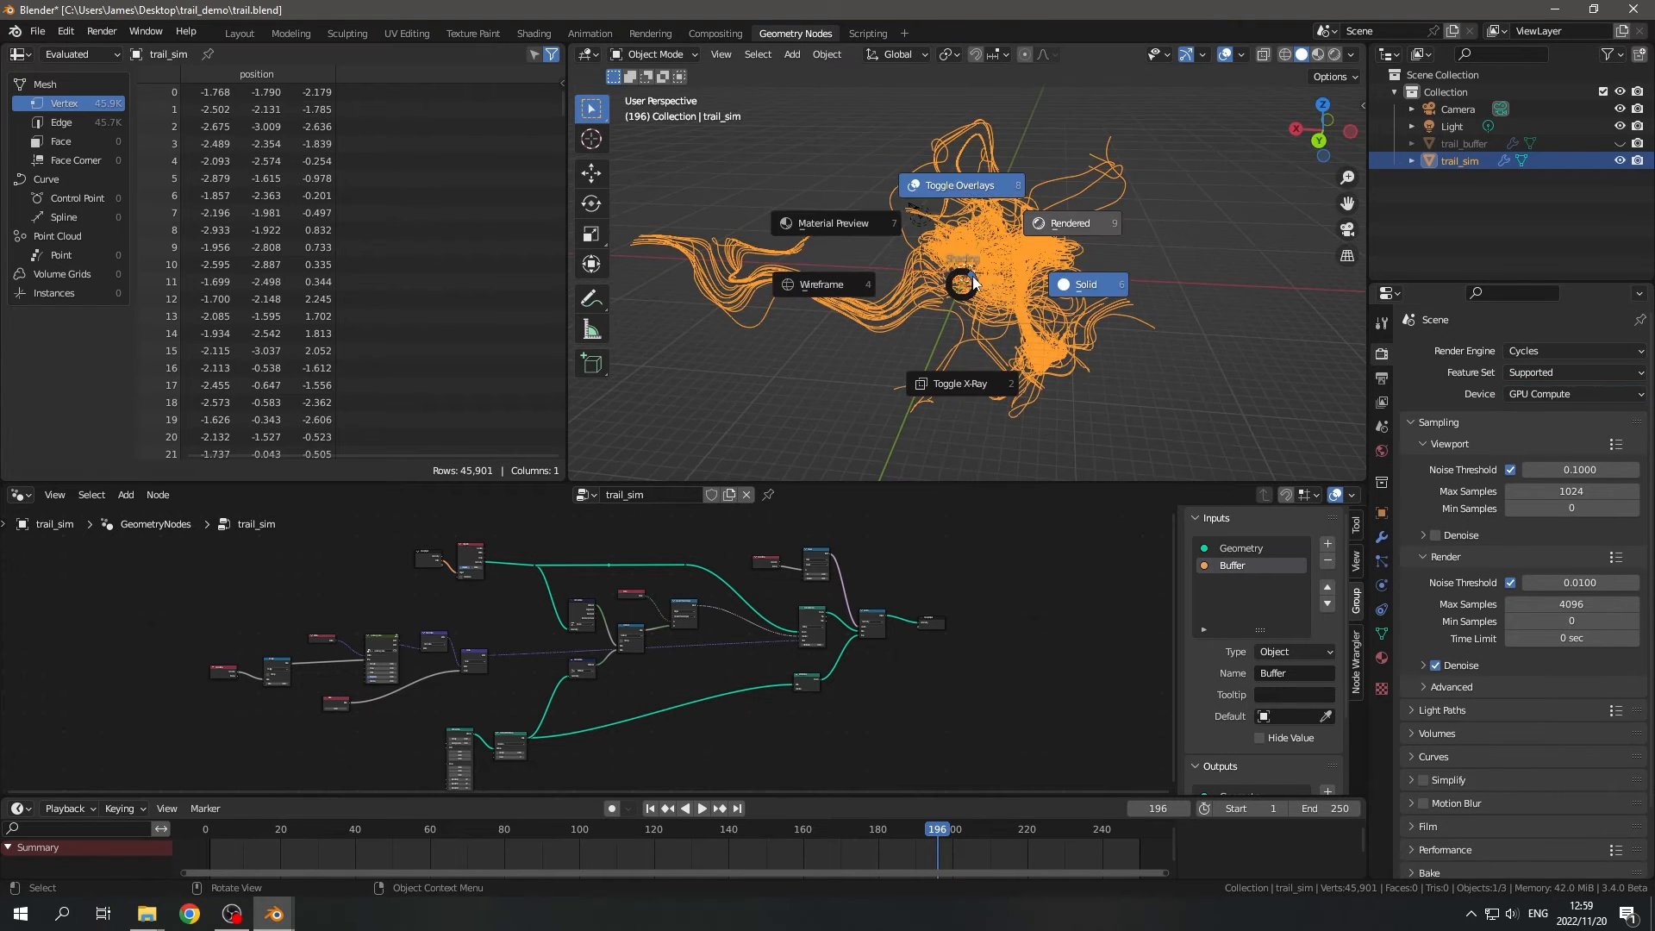
left_click(1151, 281)
mouse_move(1153, 283)
middle_mouse_down()
mouse_move(910, 285)
mouse_move(1210, 268)
mouse_move(975, 302)
mouse_move(1137, 303)
mouse_move(1060, 343)
middle_mouse_up()
left_click(1210, 267)
key("z")
left_click(1245, 286)
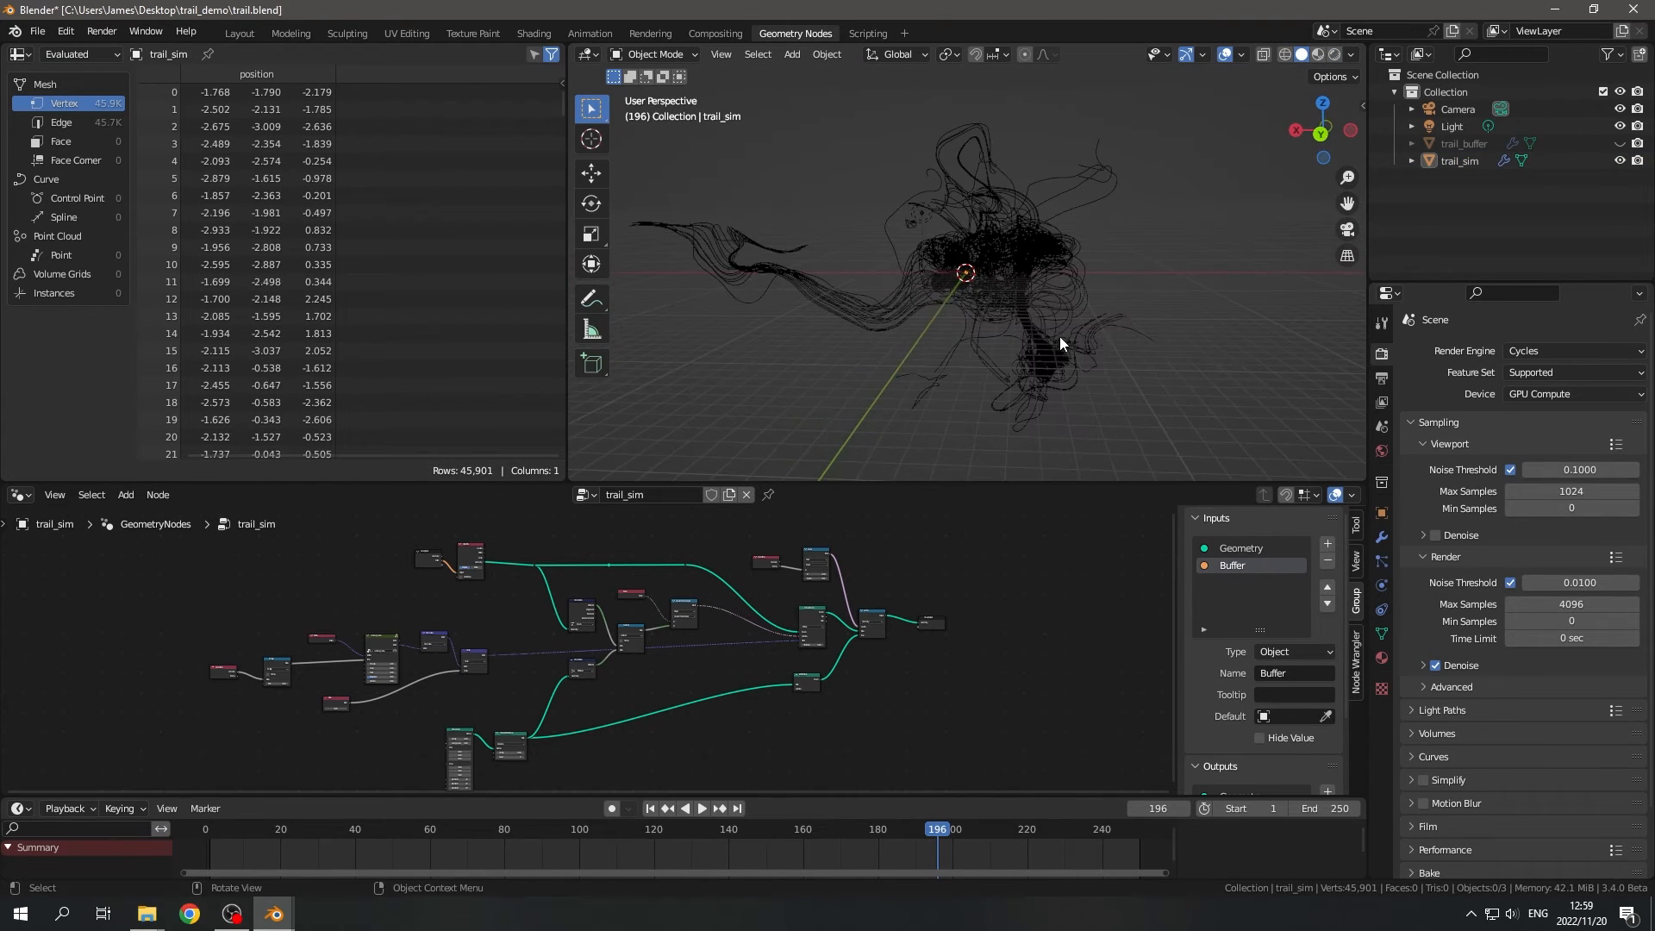
- Add a Mesh to Curve node in the empty area beyond the Points to Vertices node
middle_click_drag(972, 690, 780, 614)
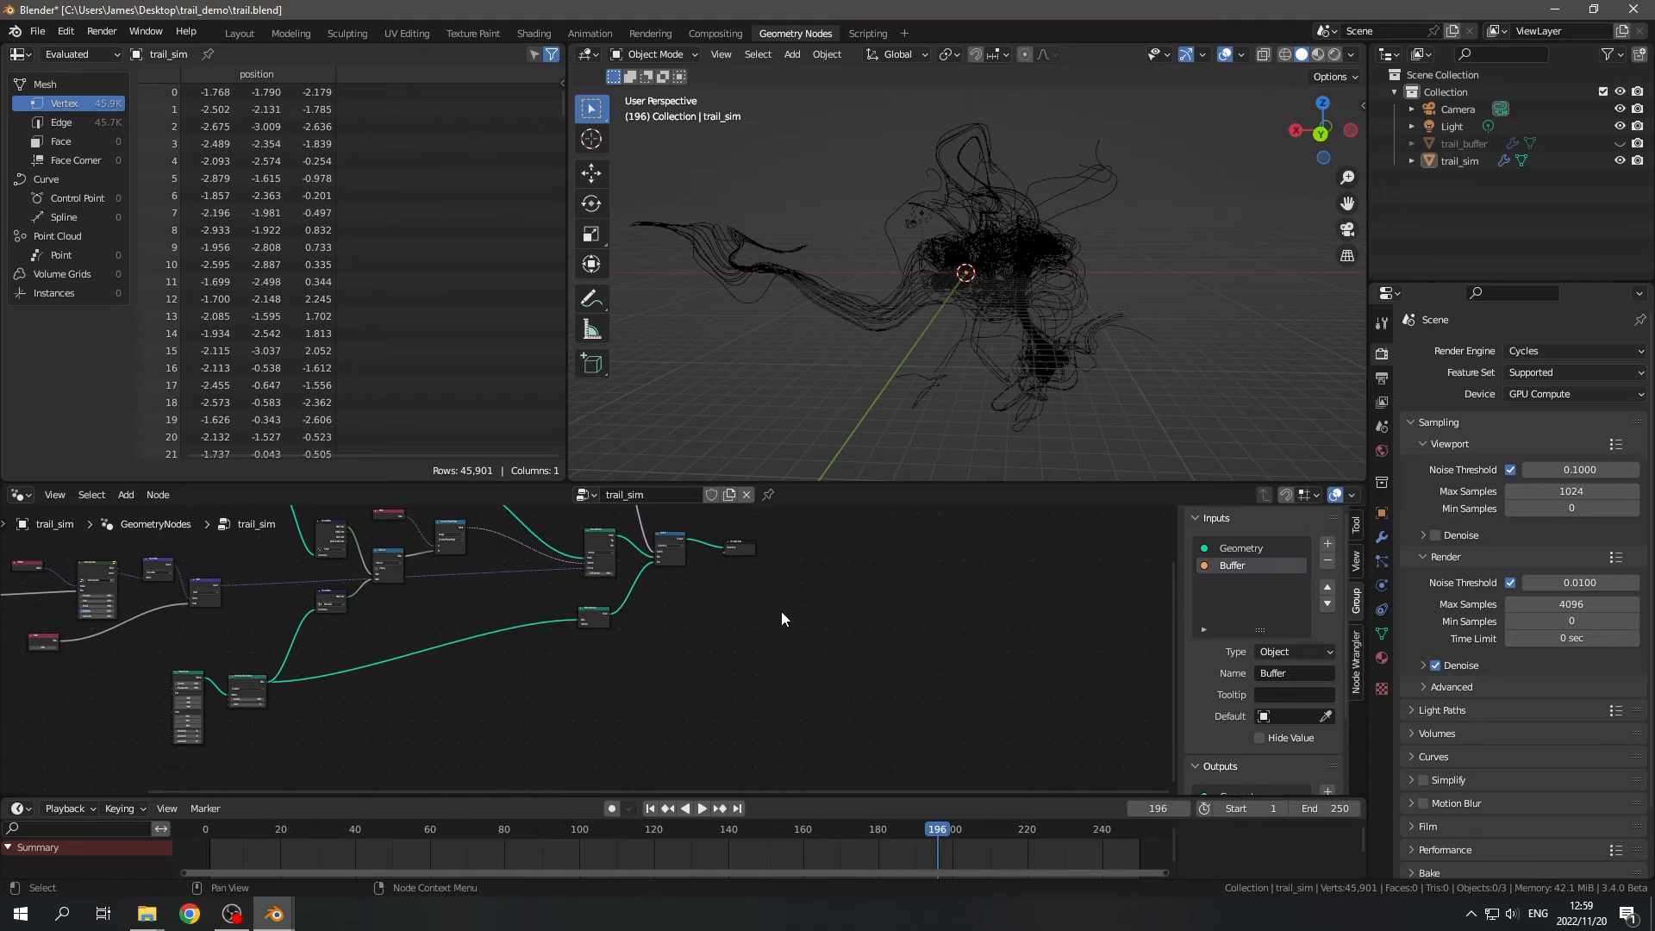
scroll(788, 614, "up", 1)
scroll(730, 617, "up", 1)
key("shift+a")
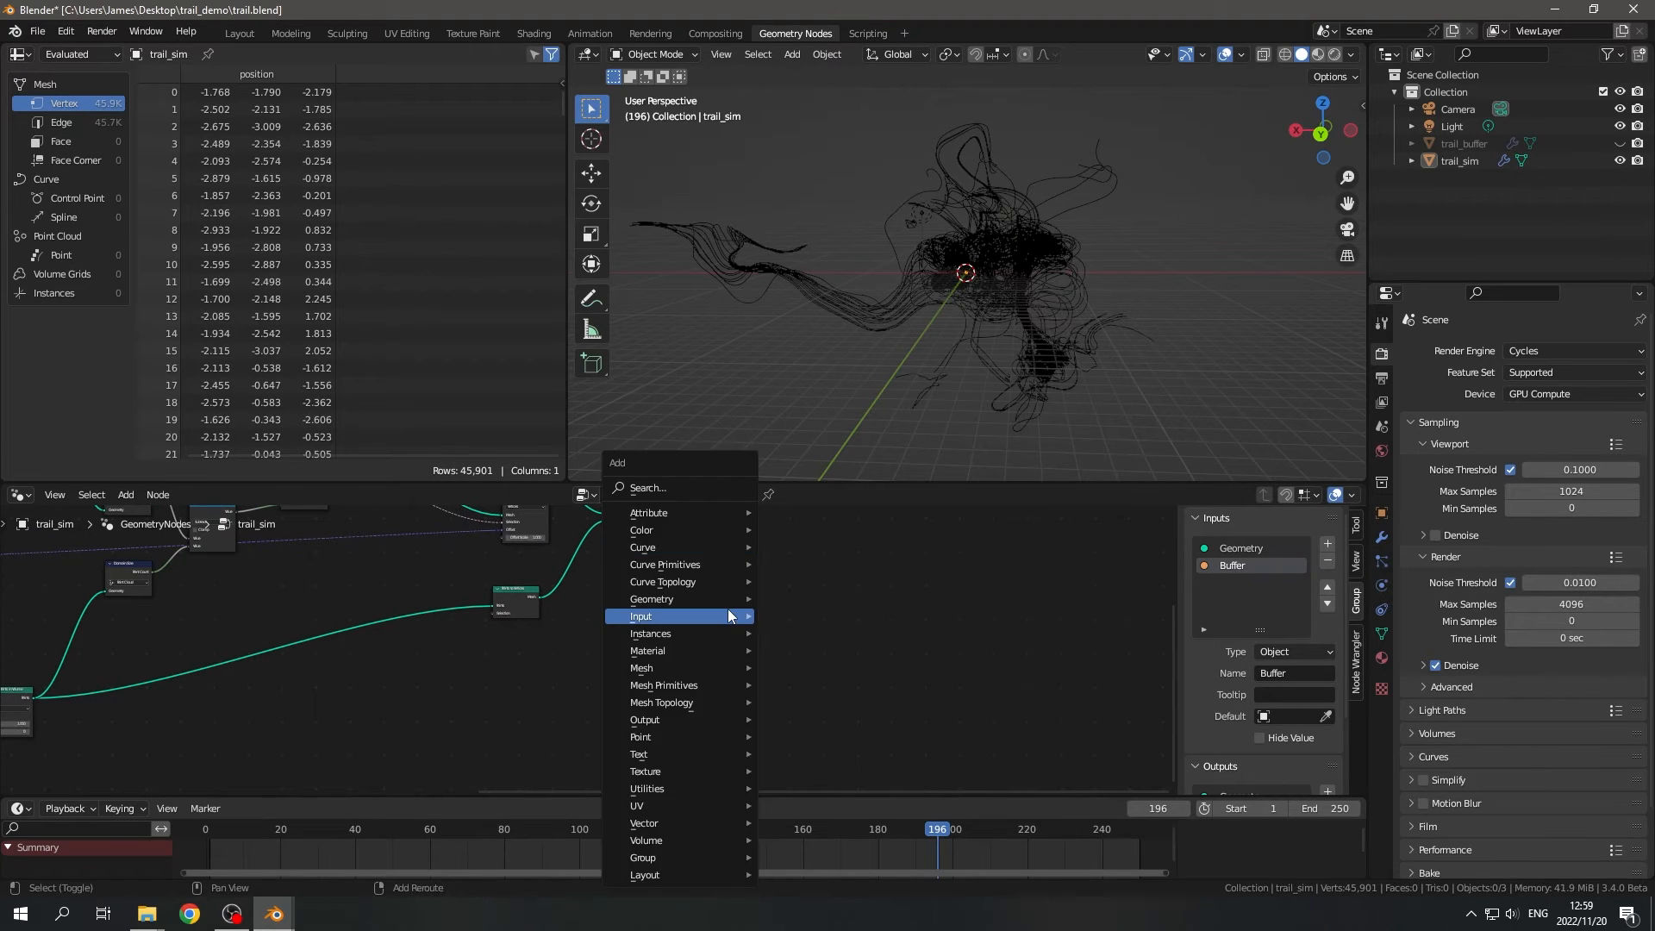
type("smesh to")
key("Return")
left_click(728, 608)
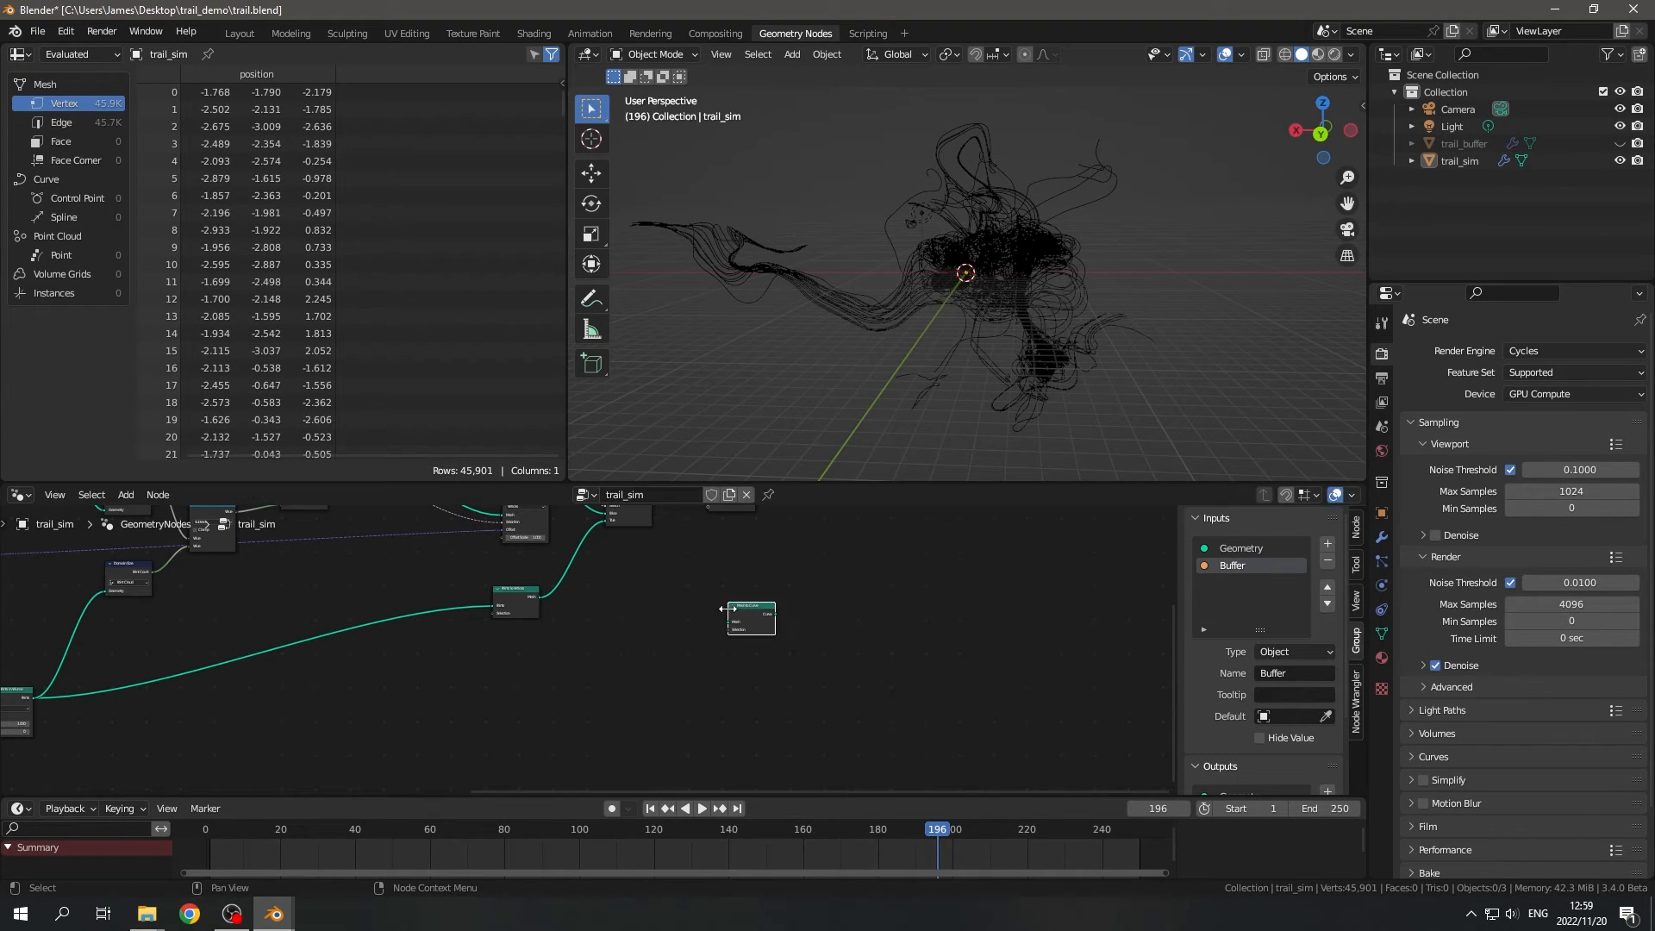
- Add a Curve to Mesh node fed by the Mesh to Curve node's Curve output
scroll(913, 625, "up", 7)
middle_click_drag(939, 628, 694, 636)
left_click_drag(668, 593, 718, 610)
type("c")
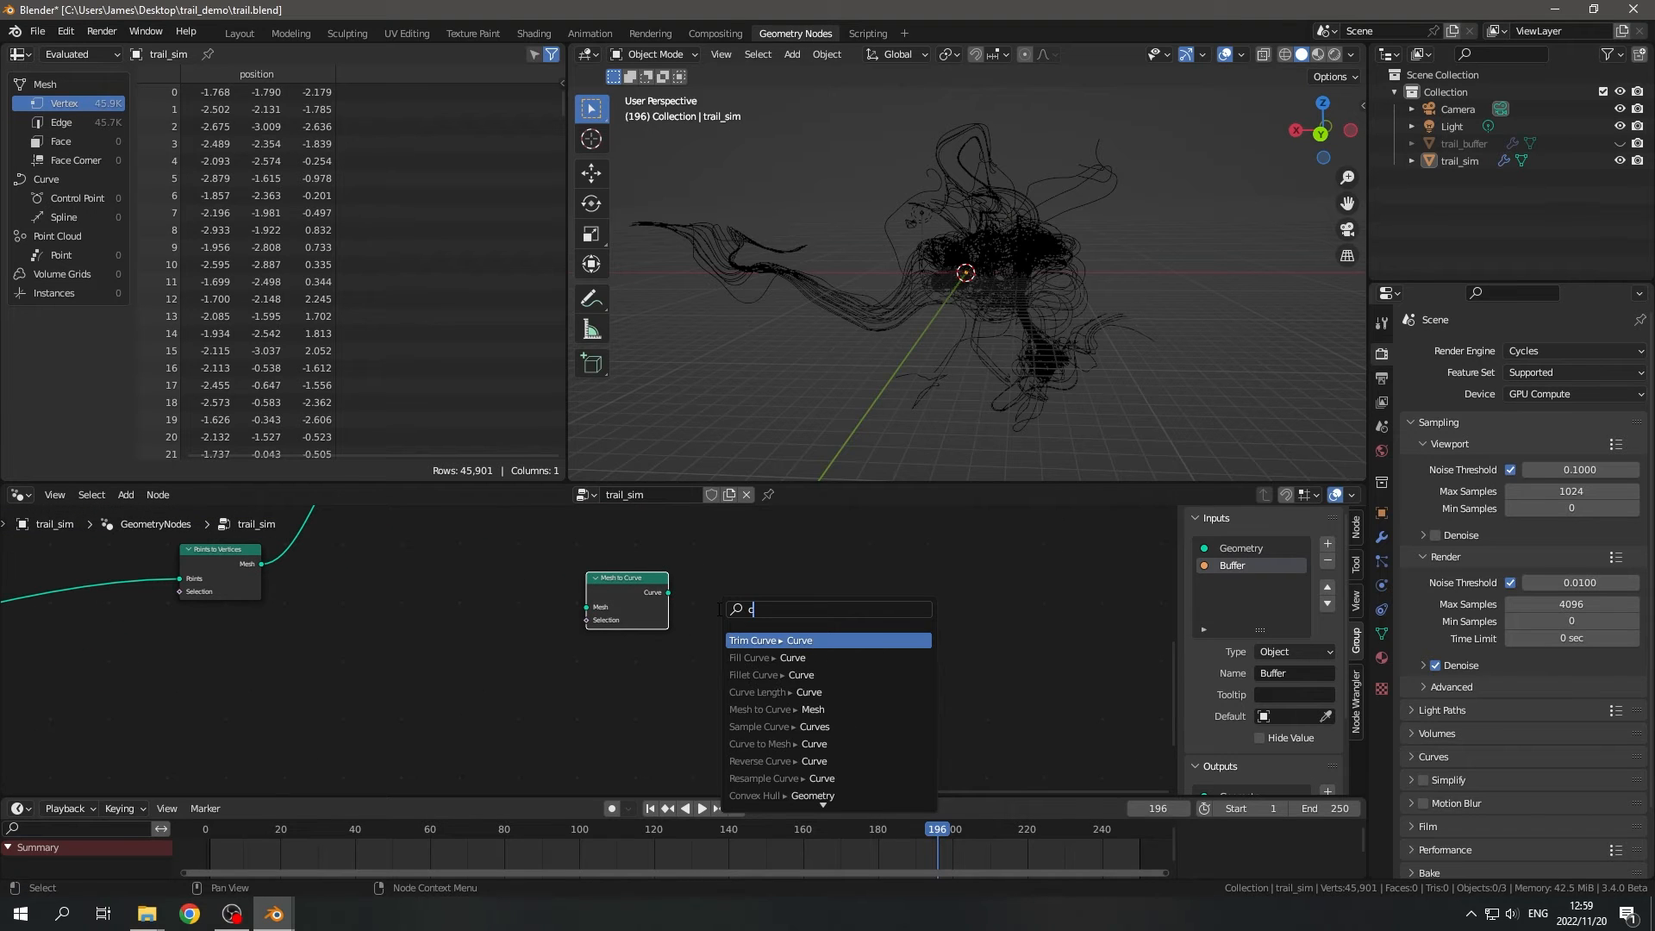
type("urve to")
key("Return")
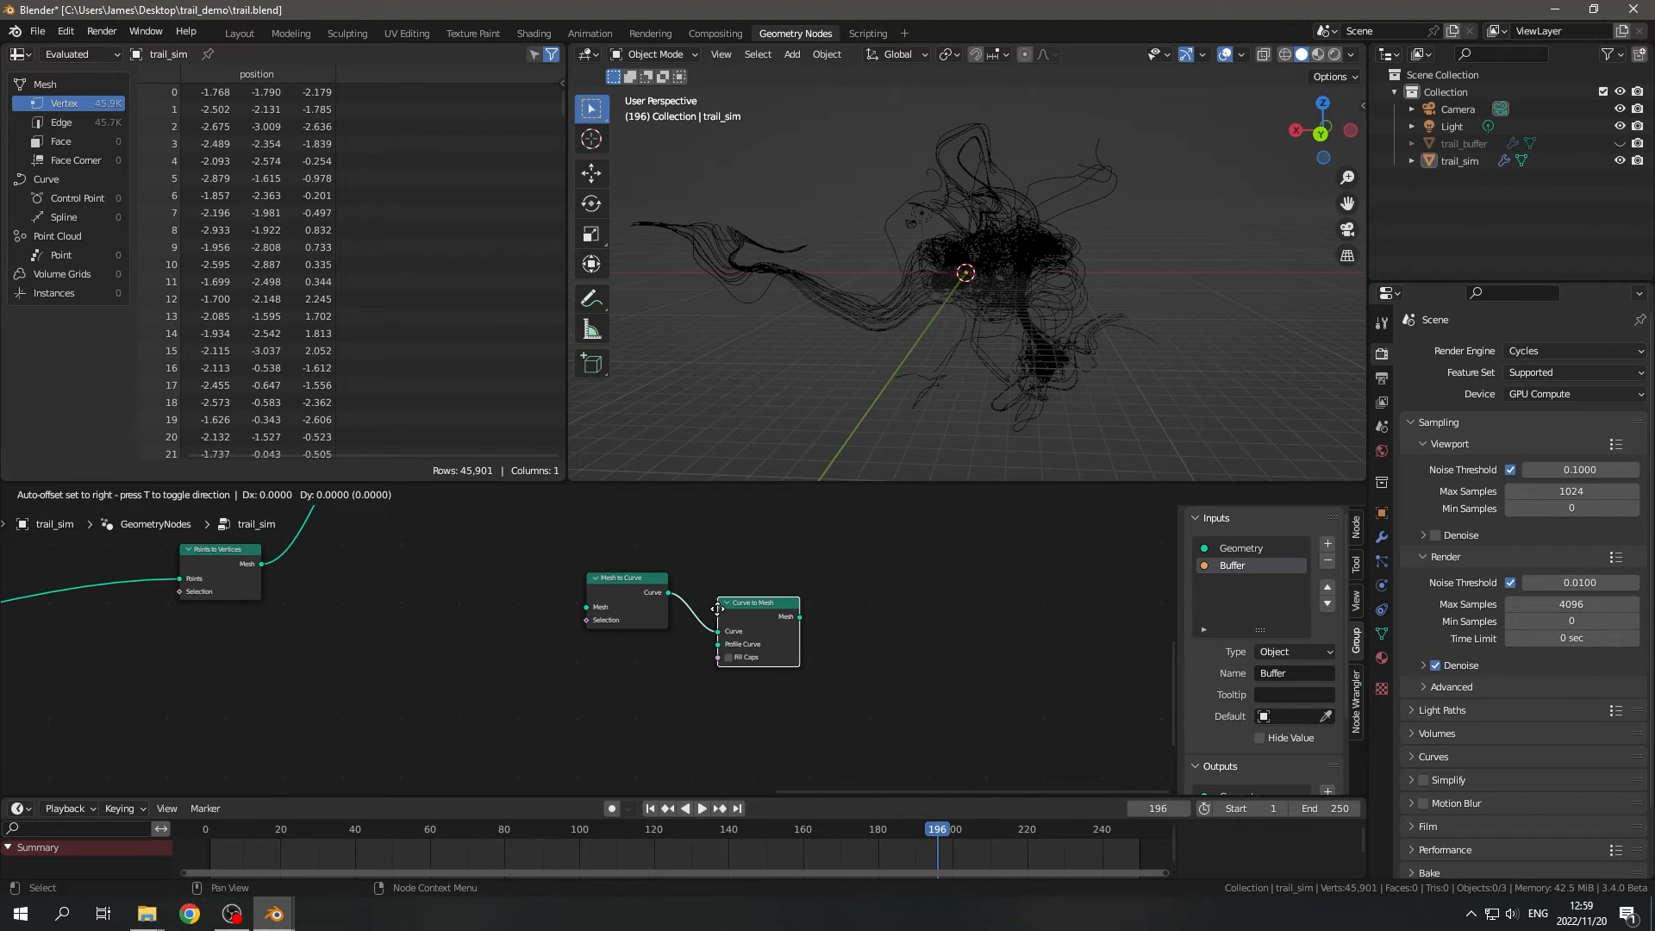
left_click(718, 609)
- Add a Curve Circle node, link it to Curve to Mesh's Profile Curve input, and select all three conversion nodes
key("shift+a")
type("scurve ci")
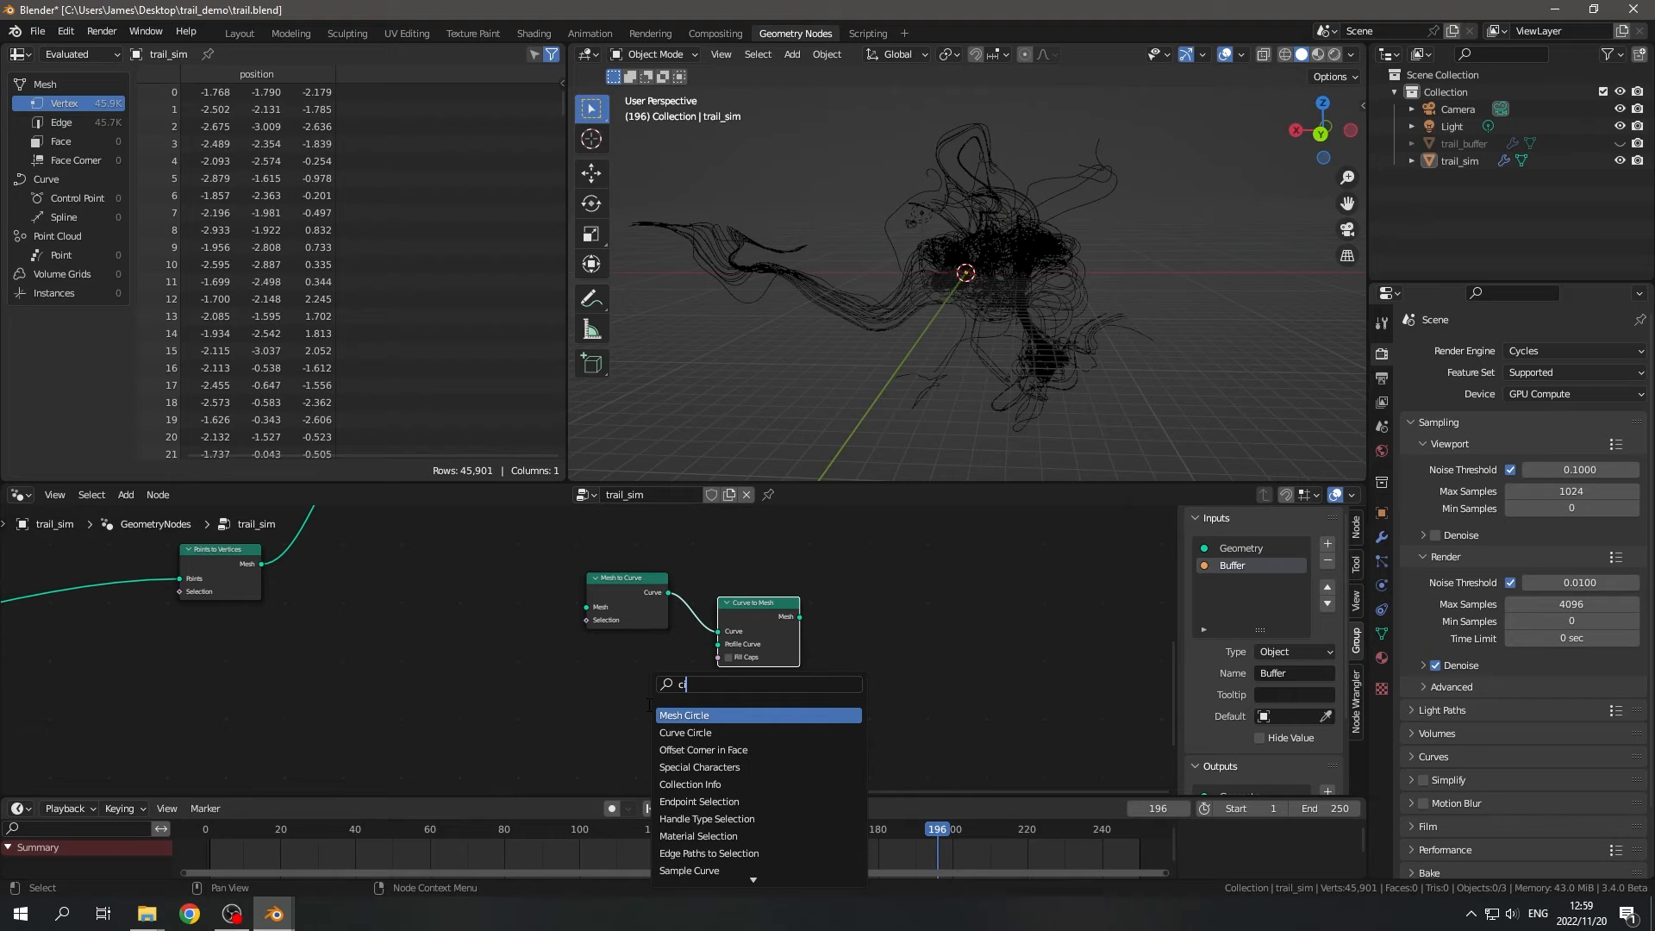
key("Return")
left_click(580, 693)
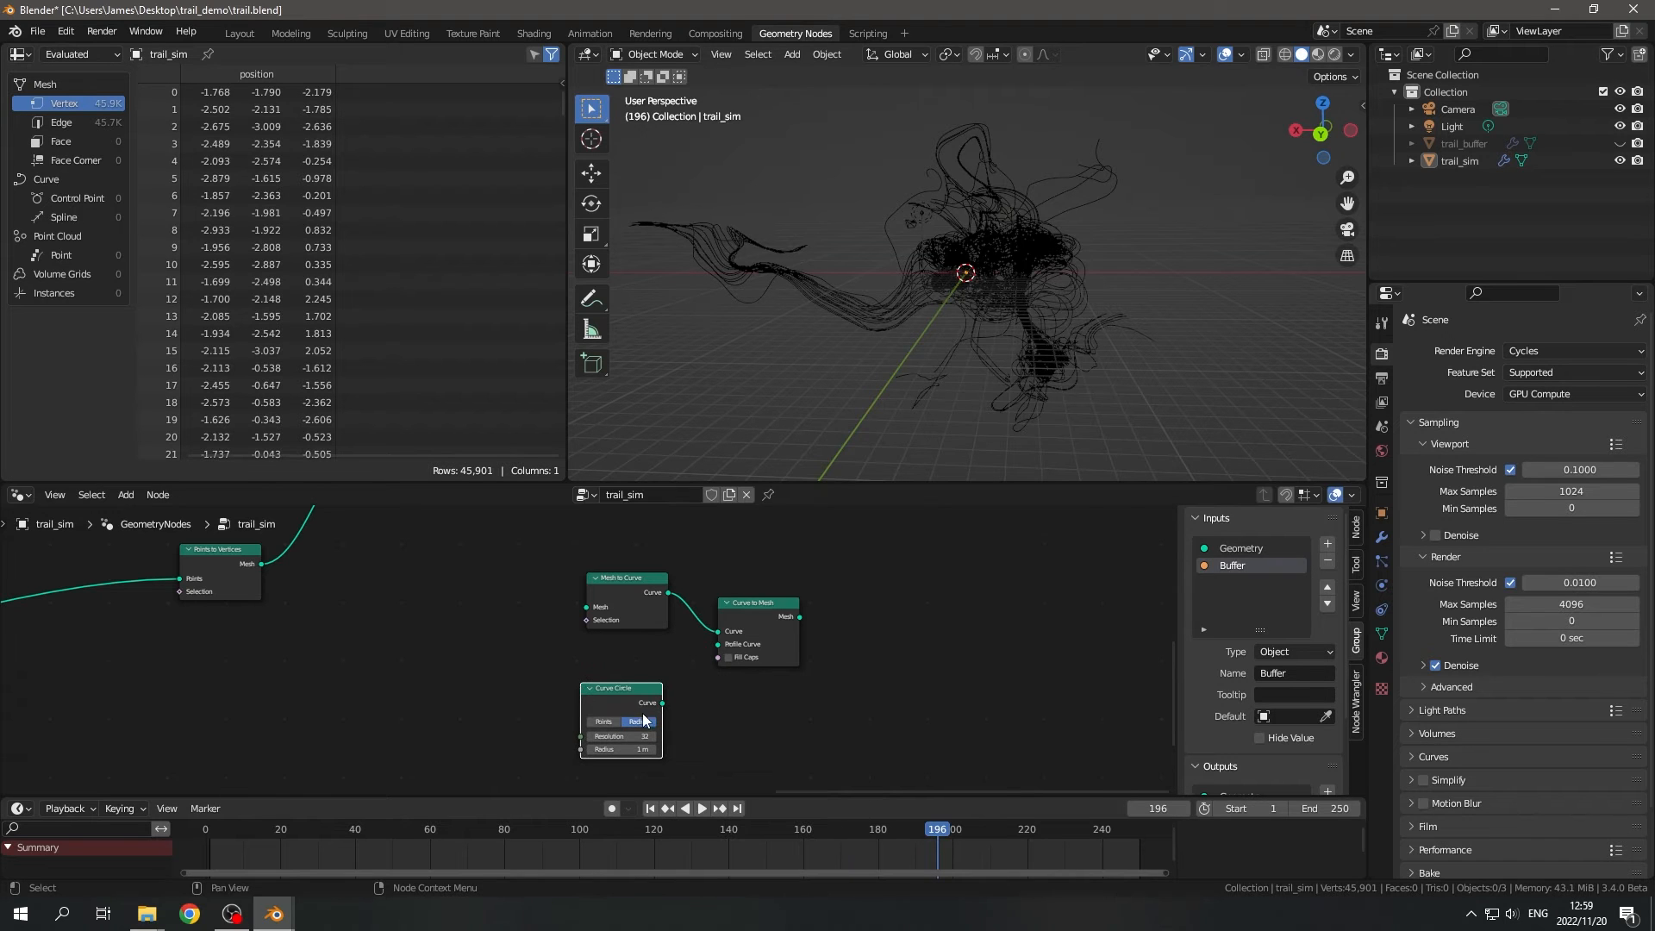
left_click_drag(513, 555, 952, 779)
scroll(851, 710, "down", 2)
middle_click_drag(777, 717, 867, 716)
scroll(867, 716, "up", 3)
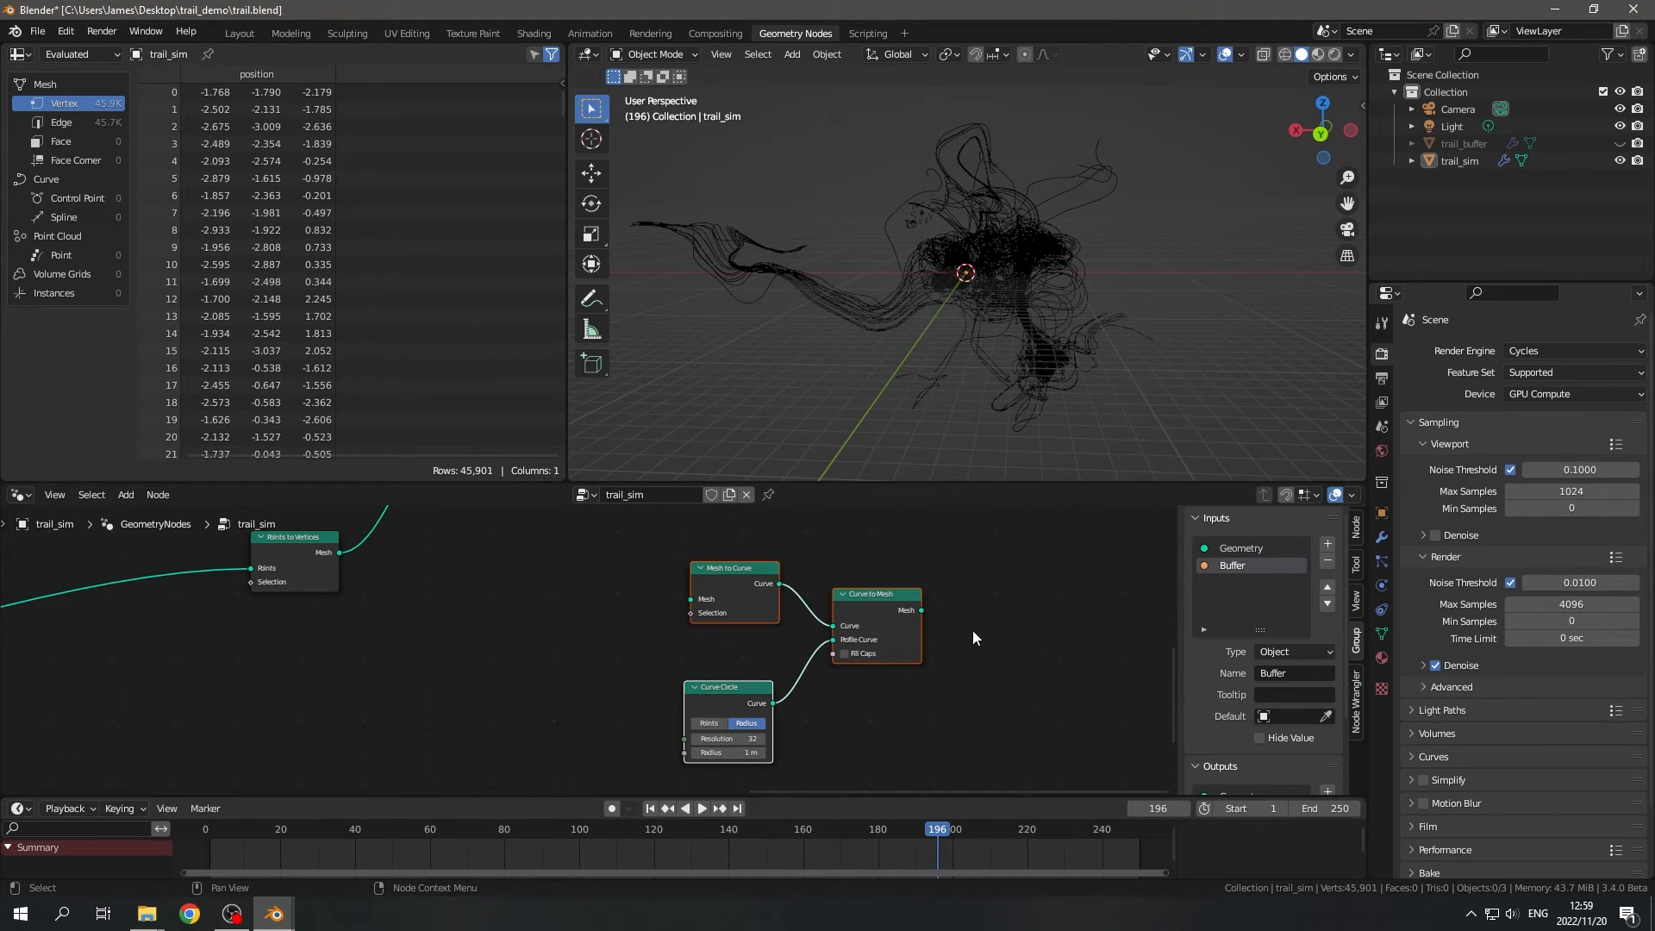
middle_click_drag(973, 638, 897, 614)
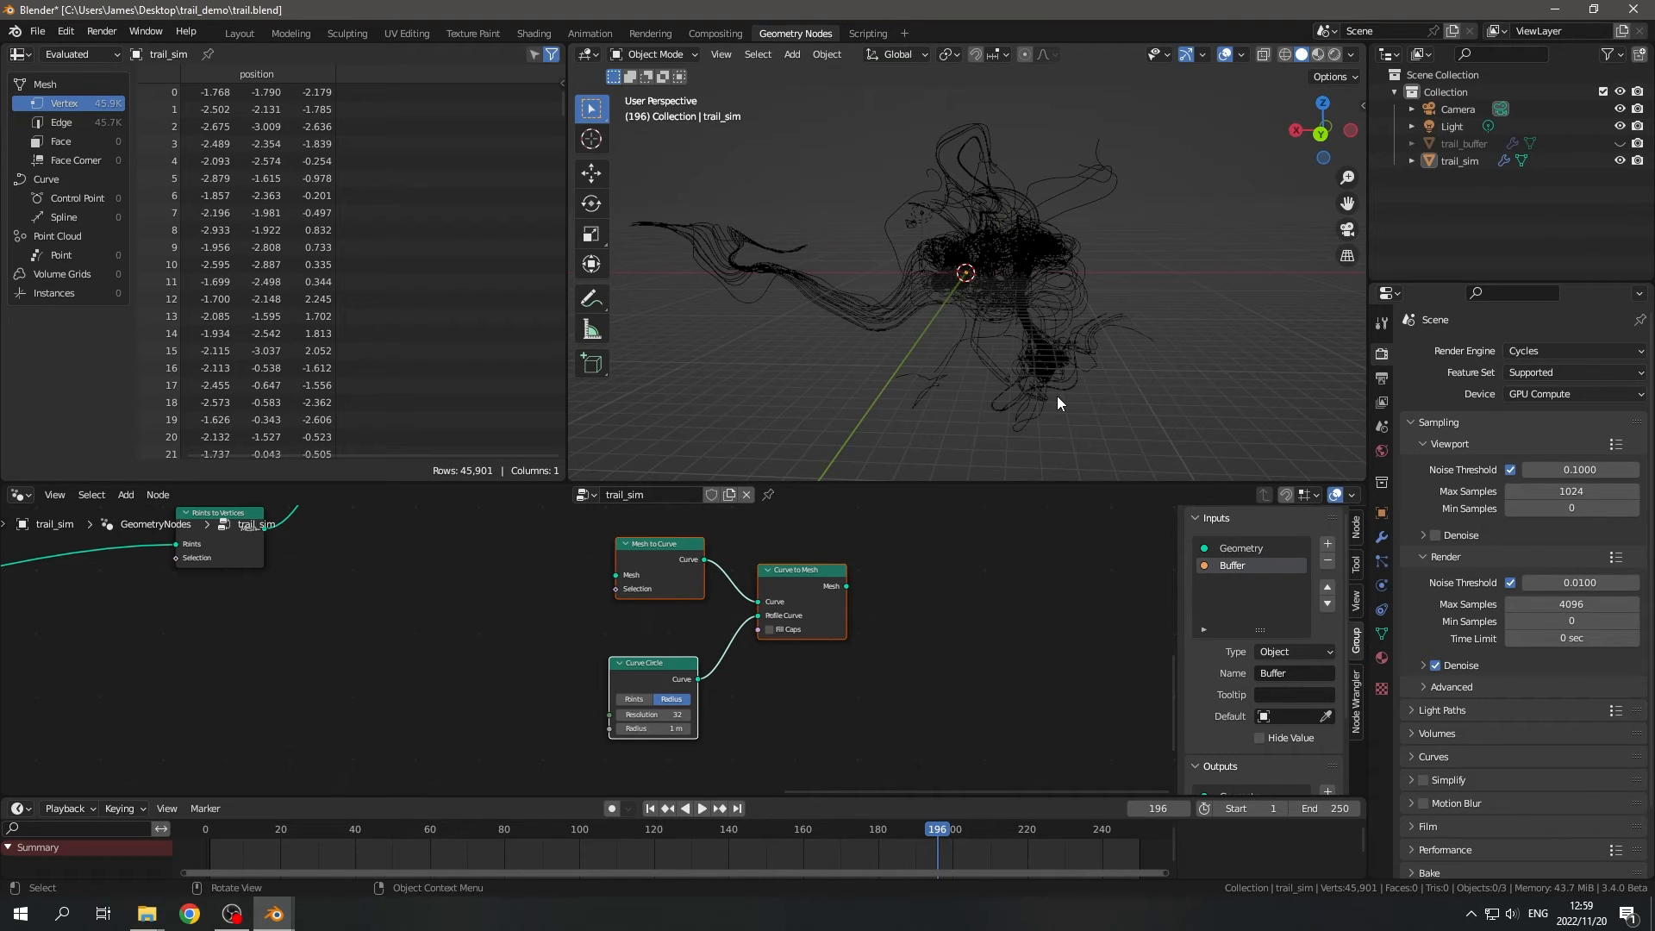
- Examine the path from Volume Cube and Distribute Points in Volume through Points to Vertices to the three conversion nodes
scroll(805, 593, "down", 2)
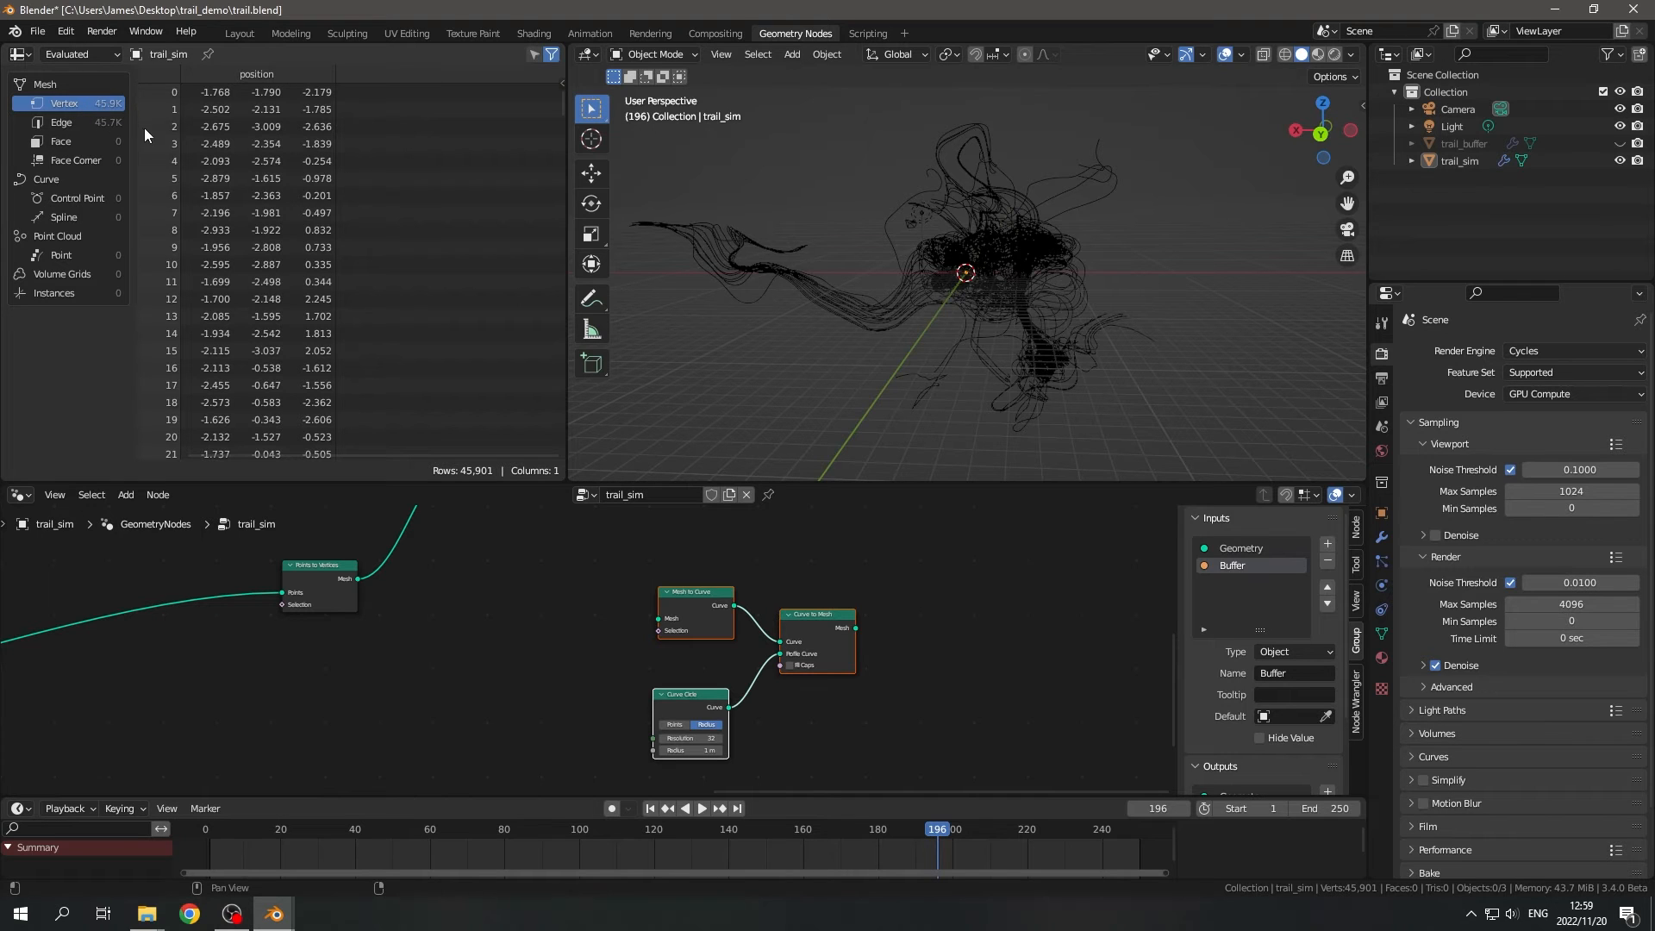
scroll(493, 612, "down", 5)
middle_click_drag(514, 626, 888, 662)
scroll(395, 717, "up", 8)
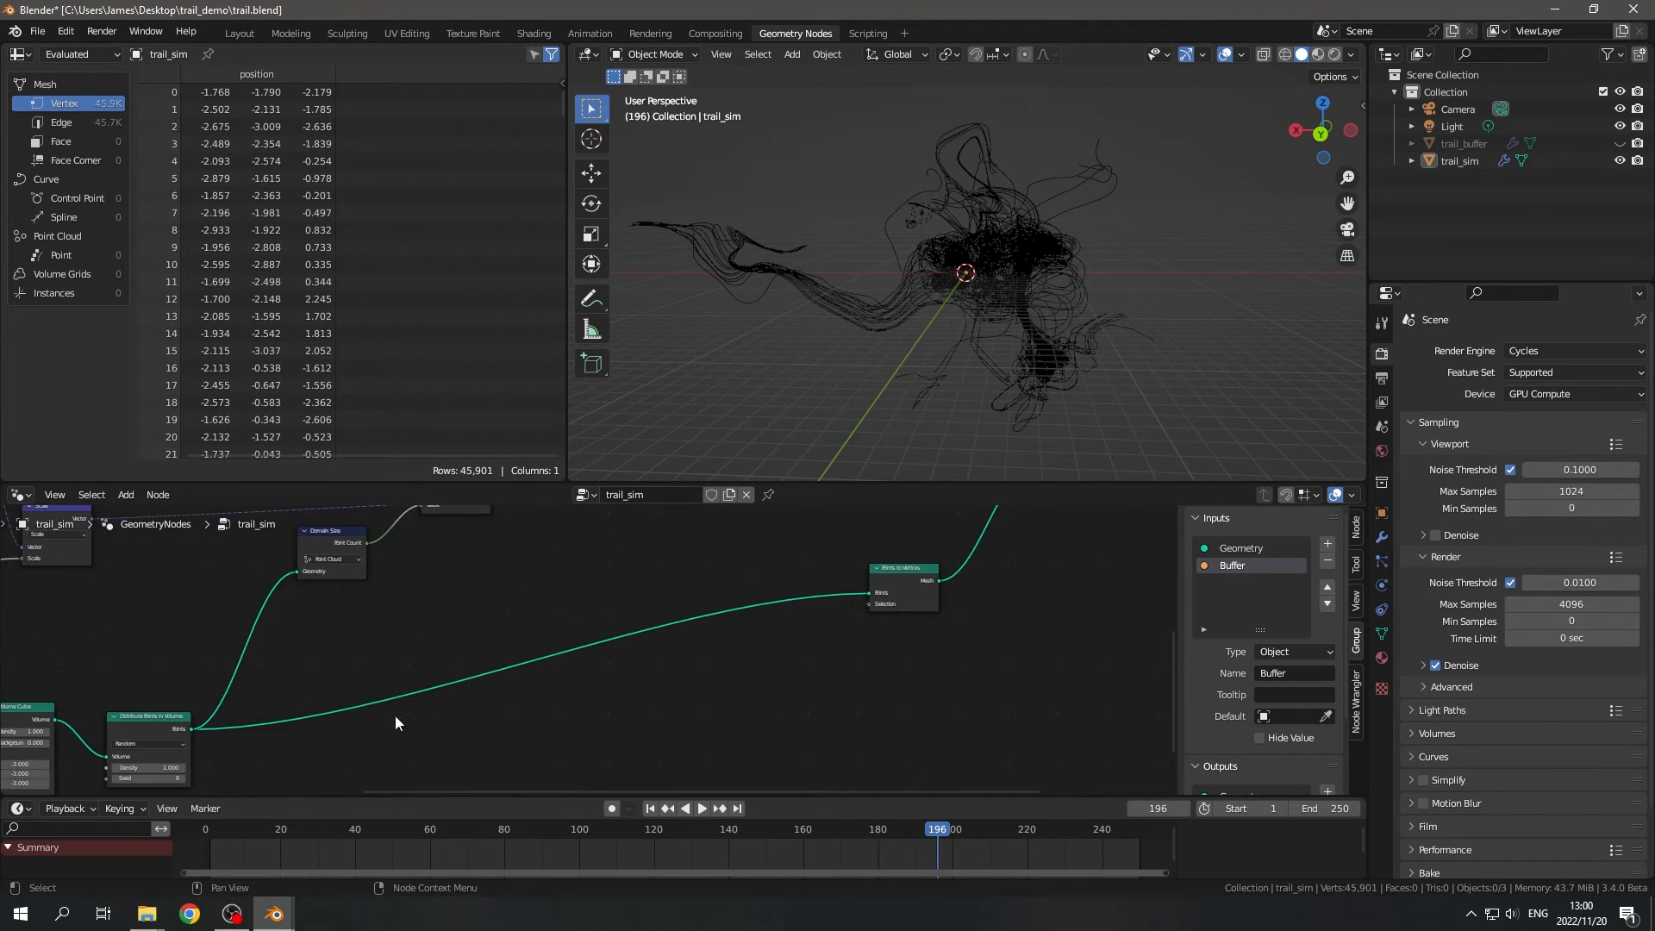
middle_click_drag(212, 754, 483, 649)
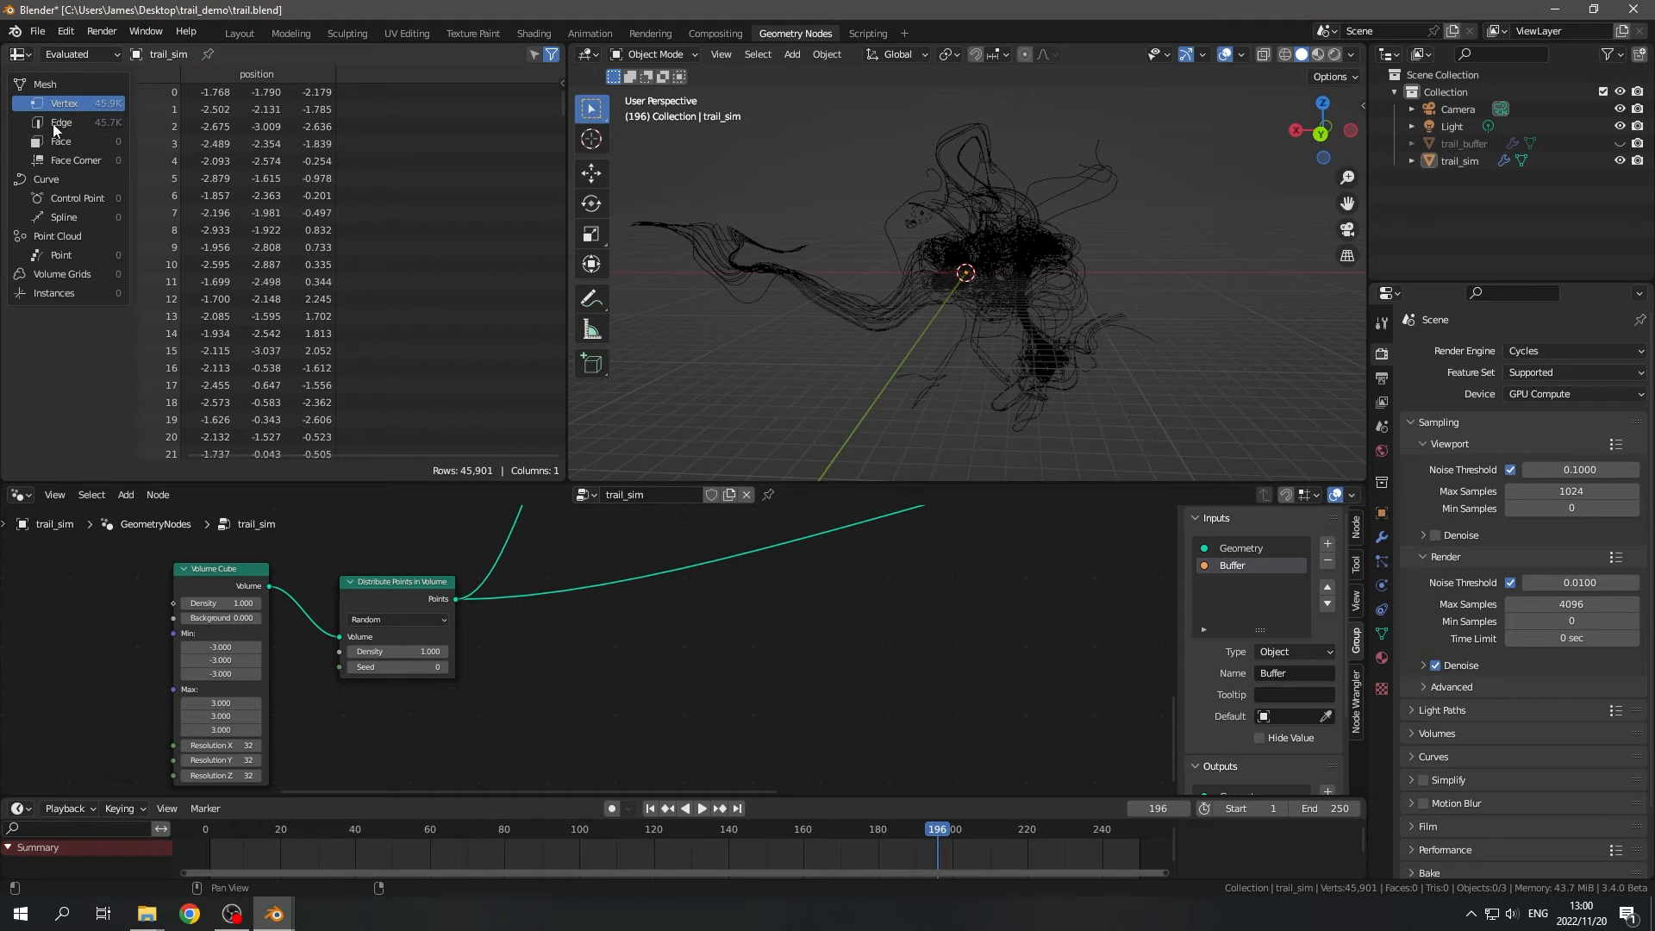
scroll(955, 644, "down", 4)
middle_click_drag(970, 639, 473, 672)
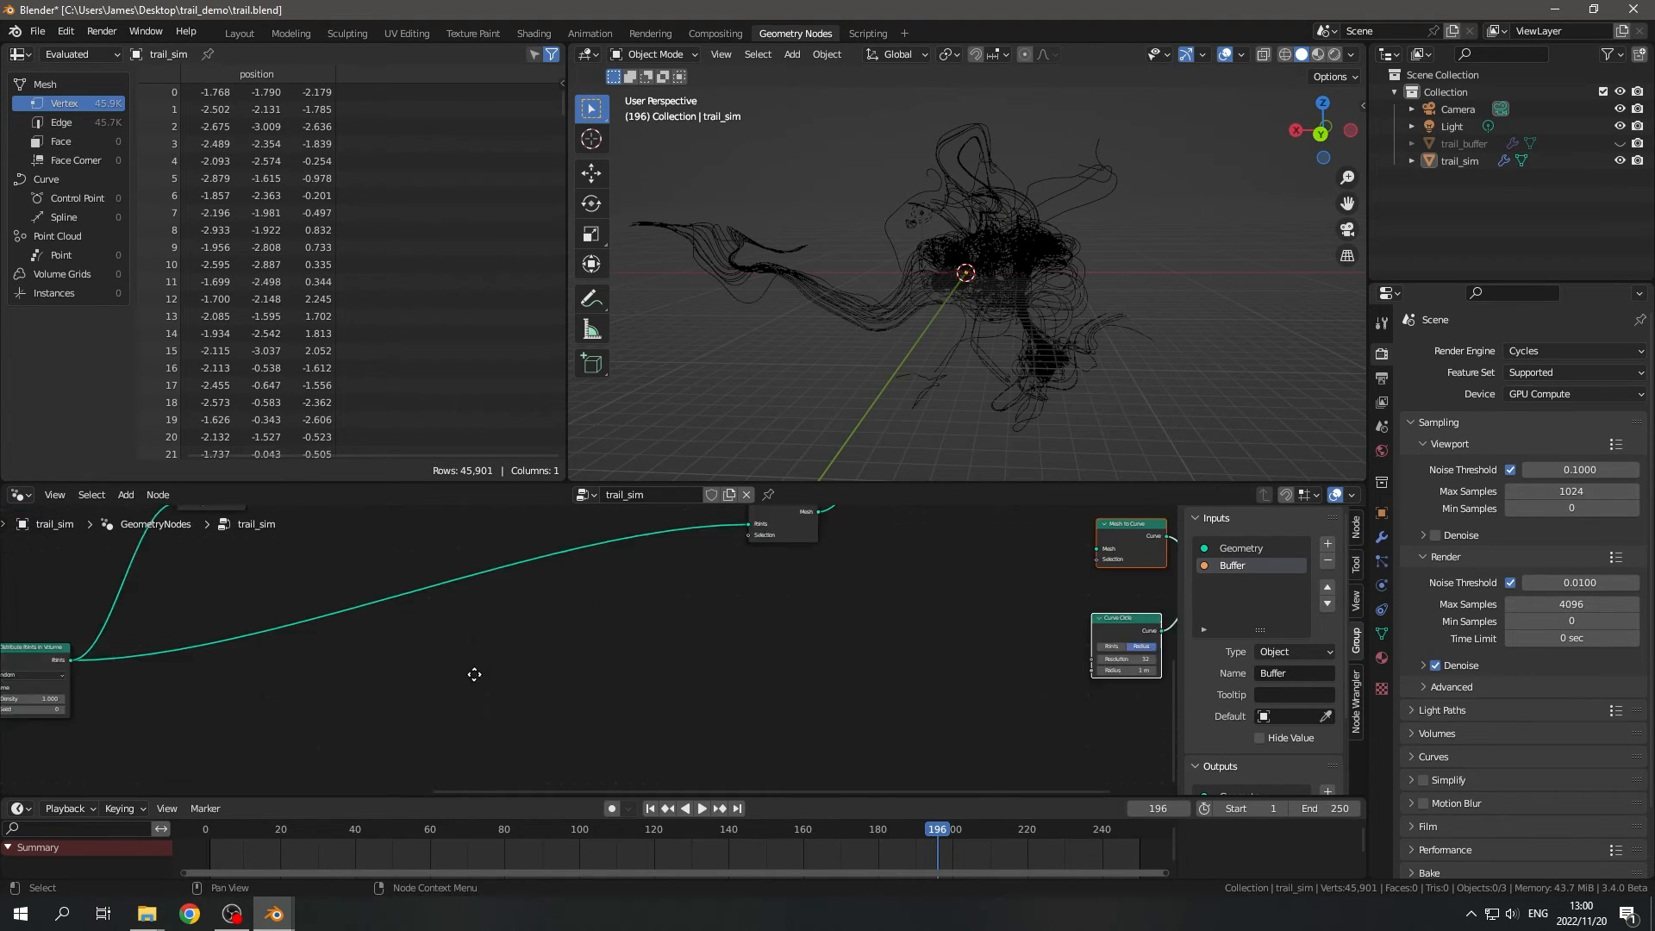
middle_click_drag(911, 622, 488, 664)
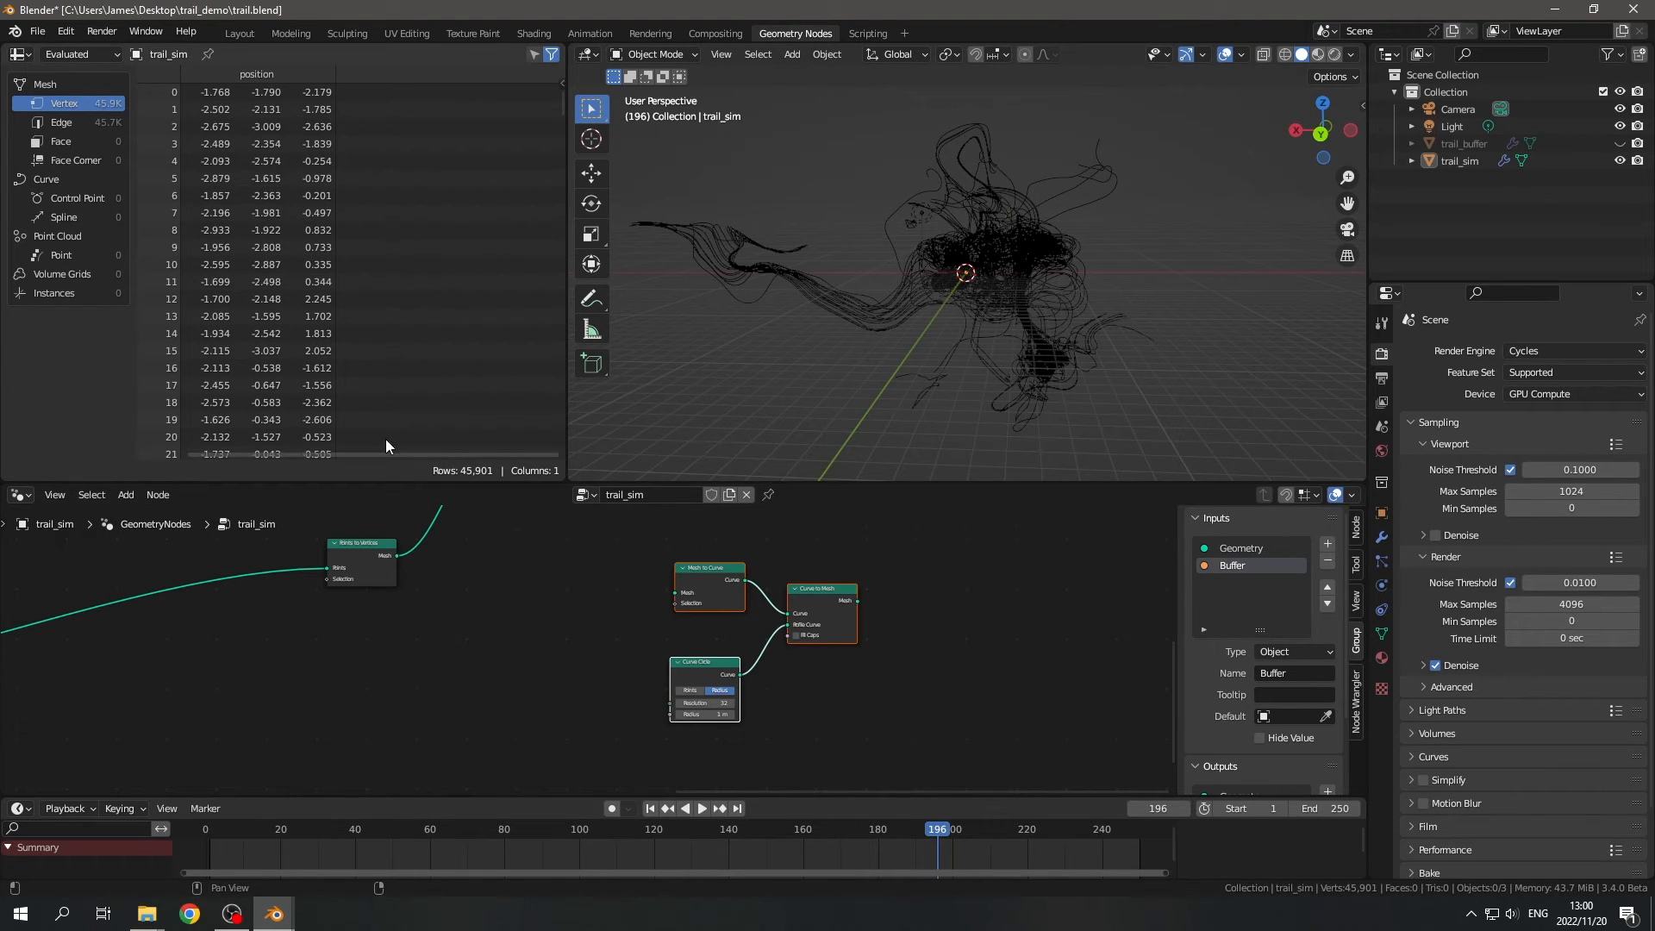
scroll(813, 705, "up", 1)
middle_click_drag(913, 683, 826, 701)
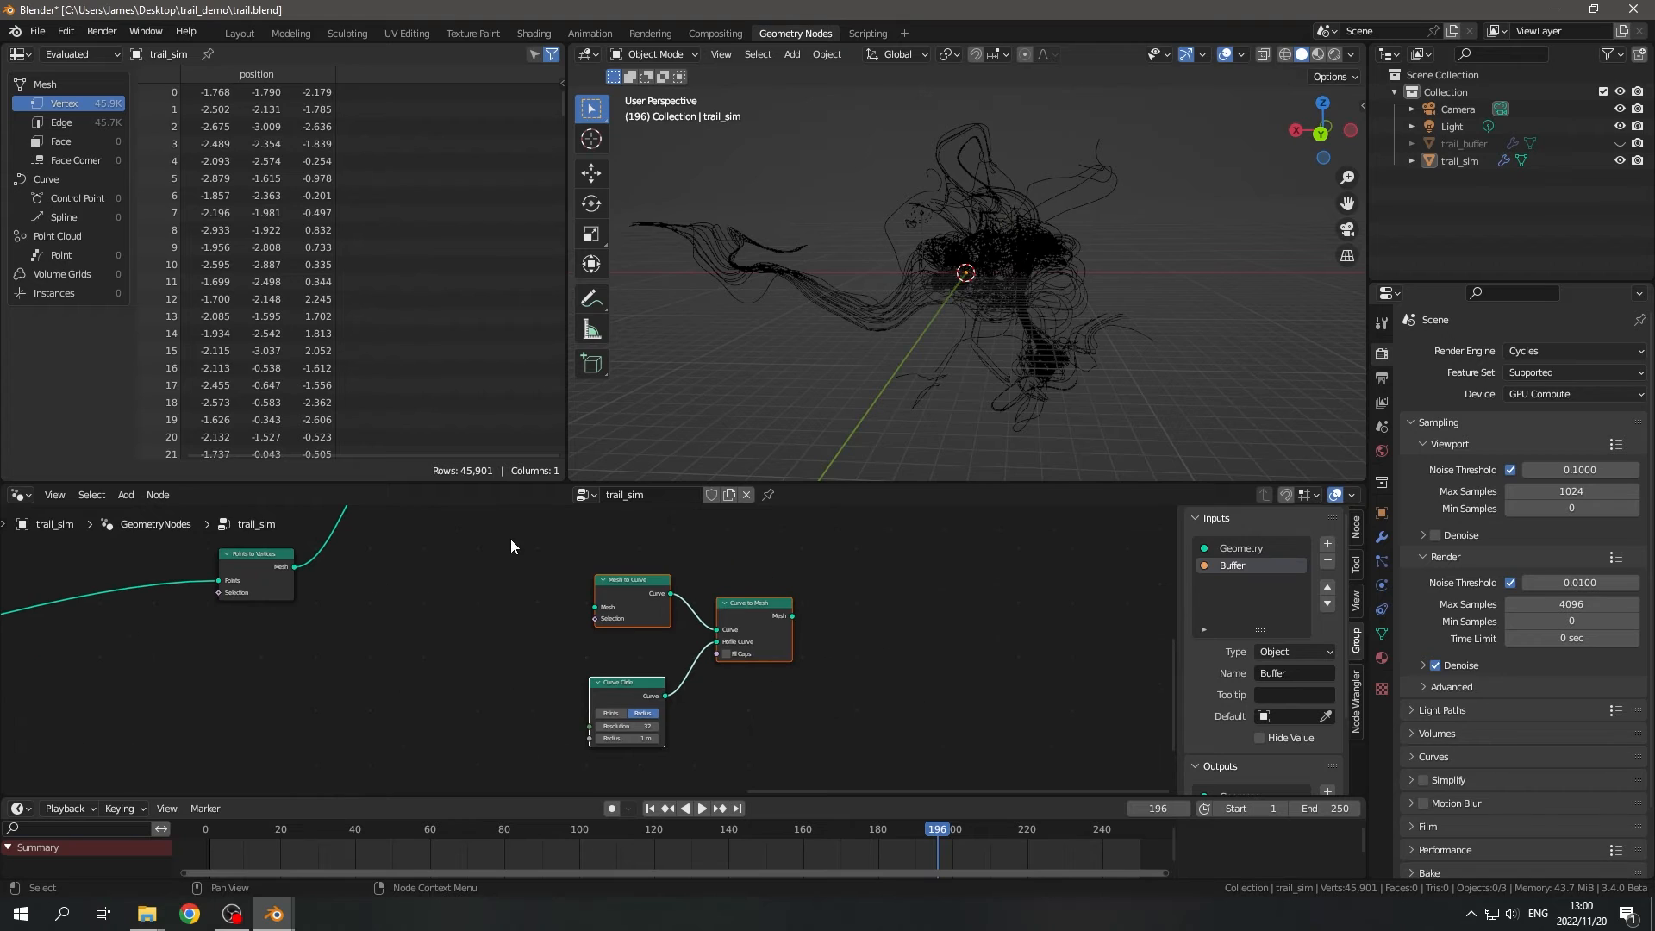
- Delete the Mesh to Curve, Curve to Mesh and Curve Circle nodes from trail_sim
left_click_drag(508, 546, 865, 767)
scroll(840, 709, "up", 2)
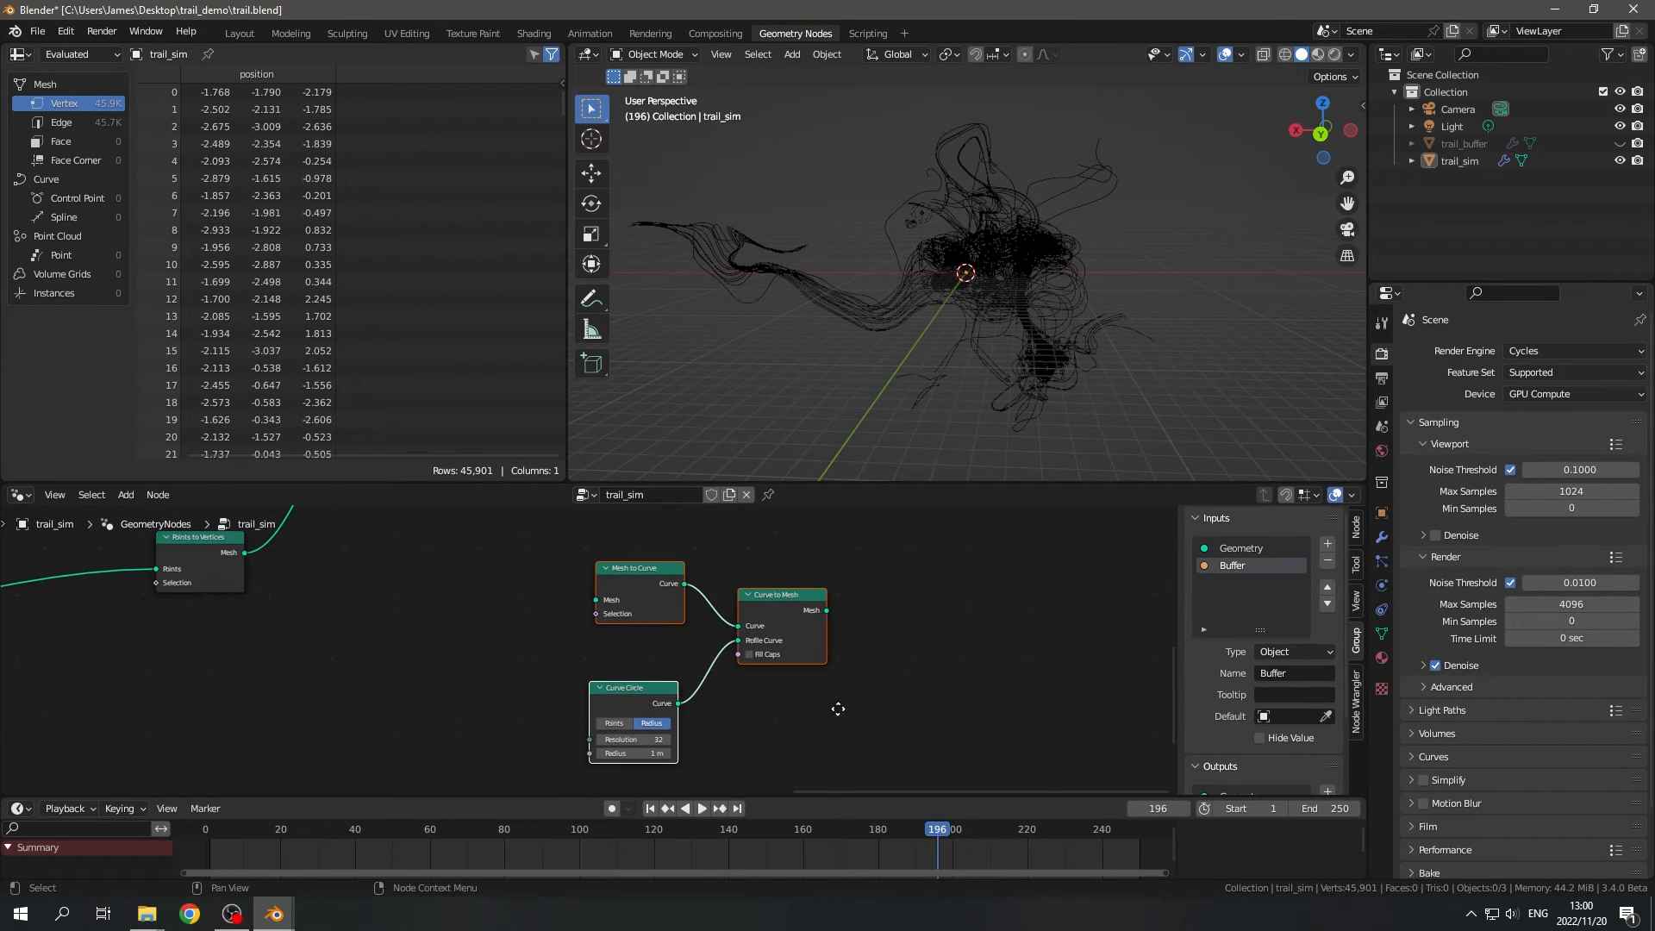
middle_click_drag(839, 709, 841, 723)
scroll(871, 702, "down", 2)
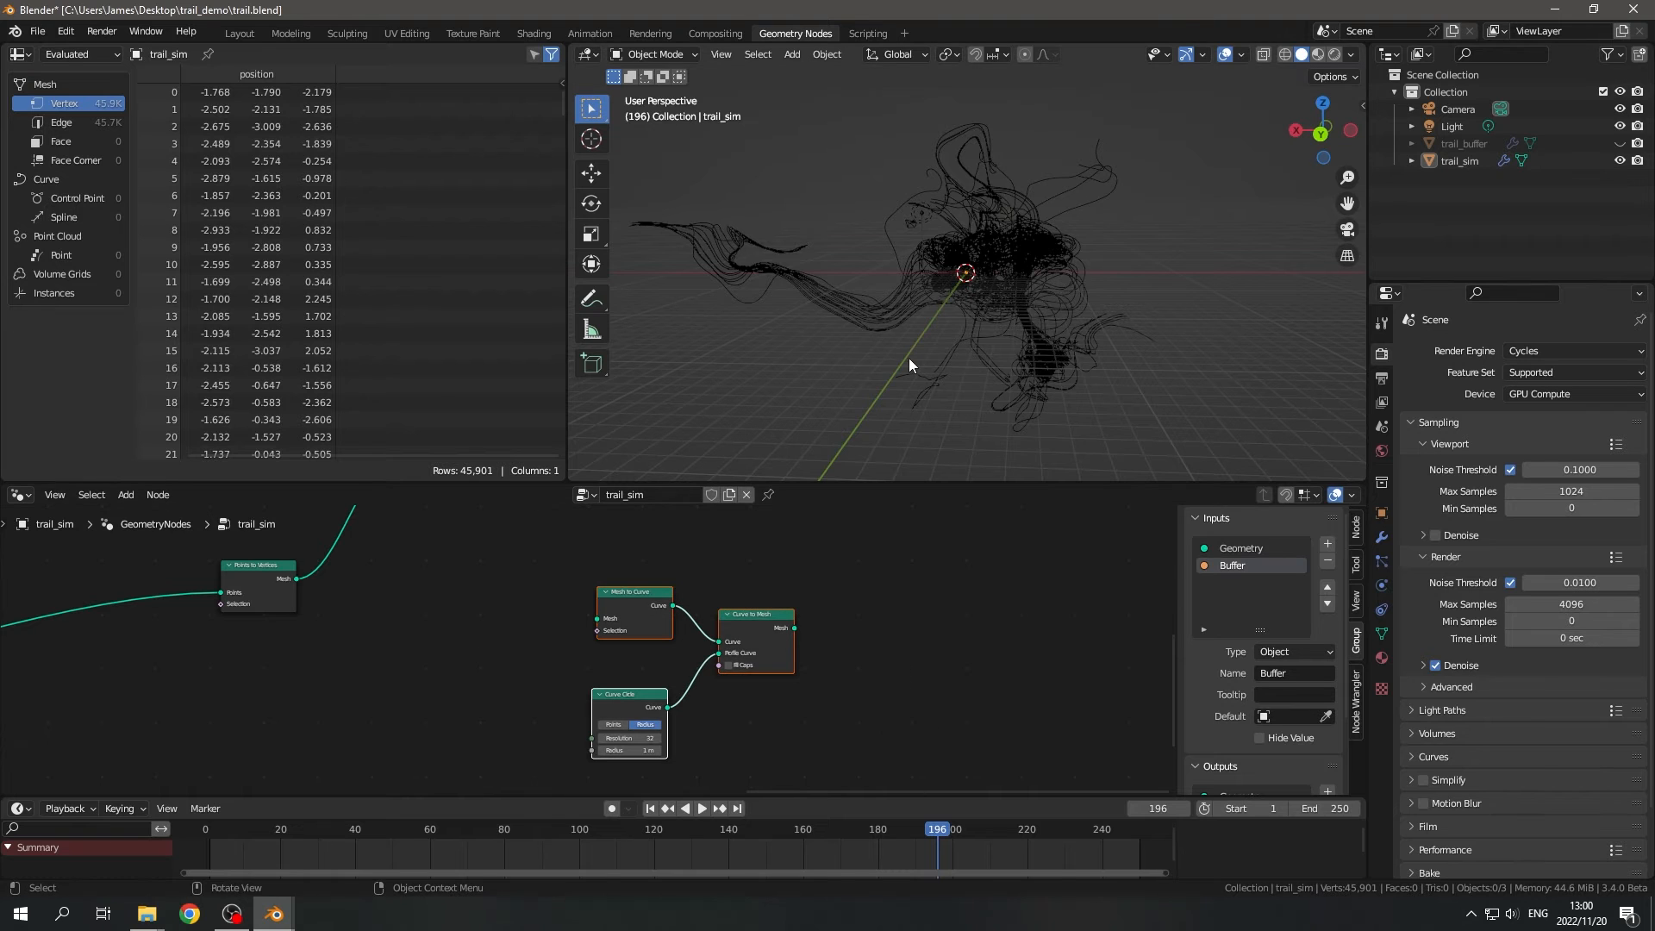
key("x")
key("x")
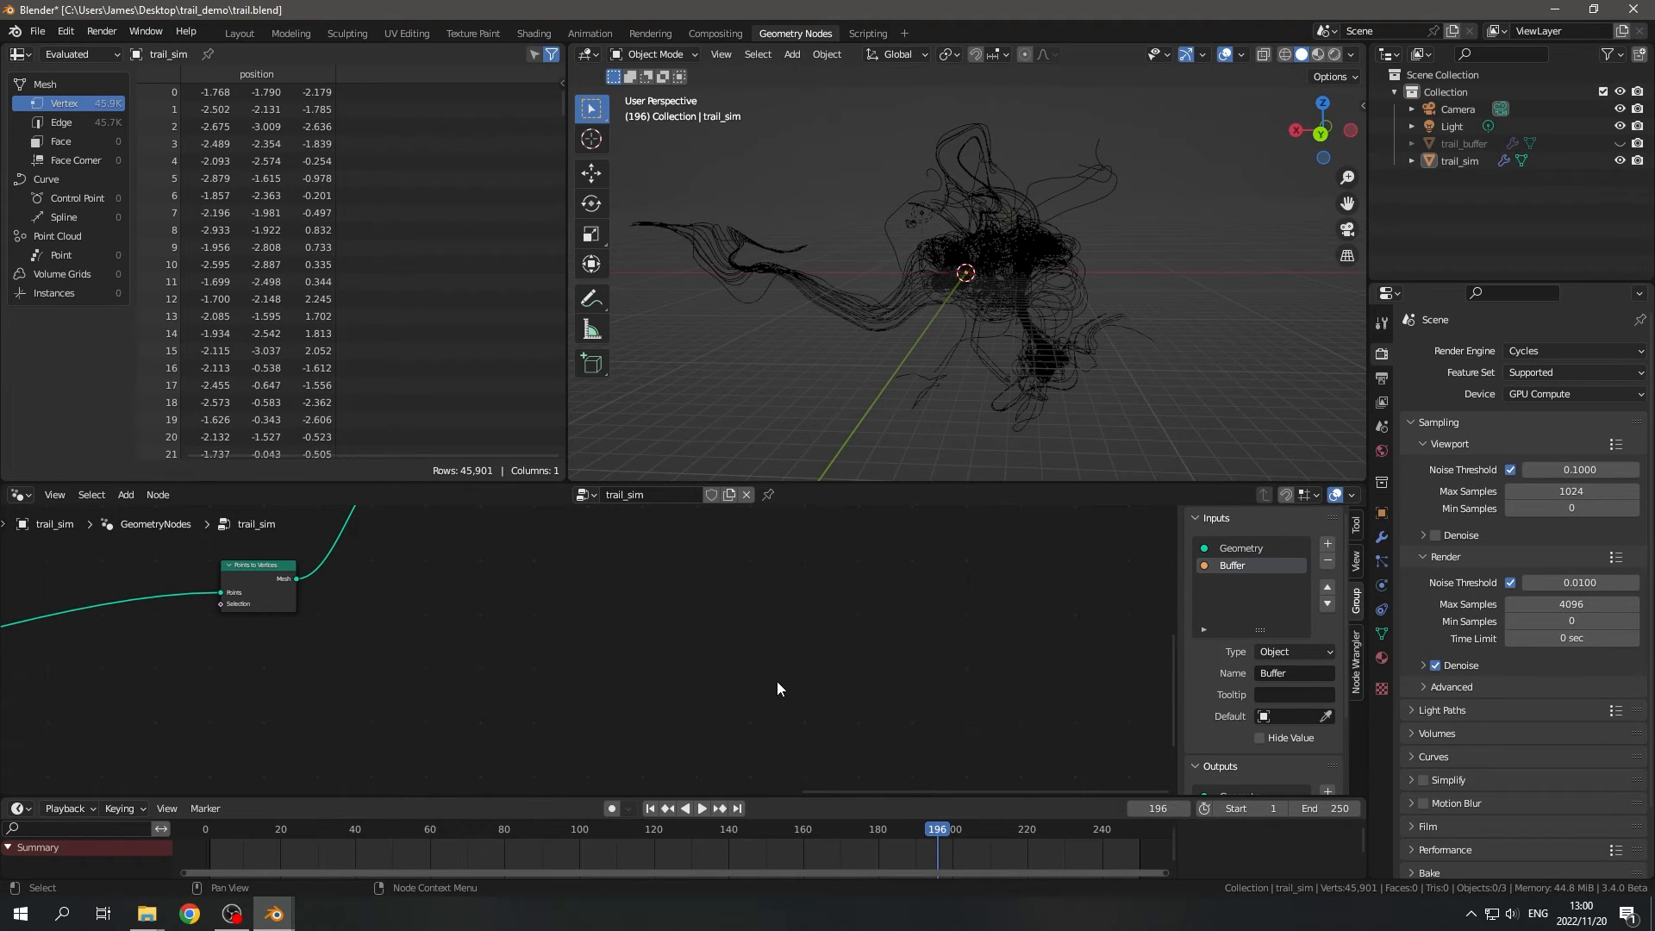
- Open the choices for adding a curve object to the scene
middle_click_drag(934, 290, 1103, 263)
key("shift+a")
mouse_move(1063, 271)
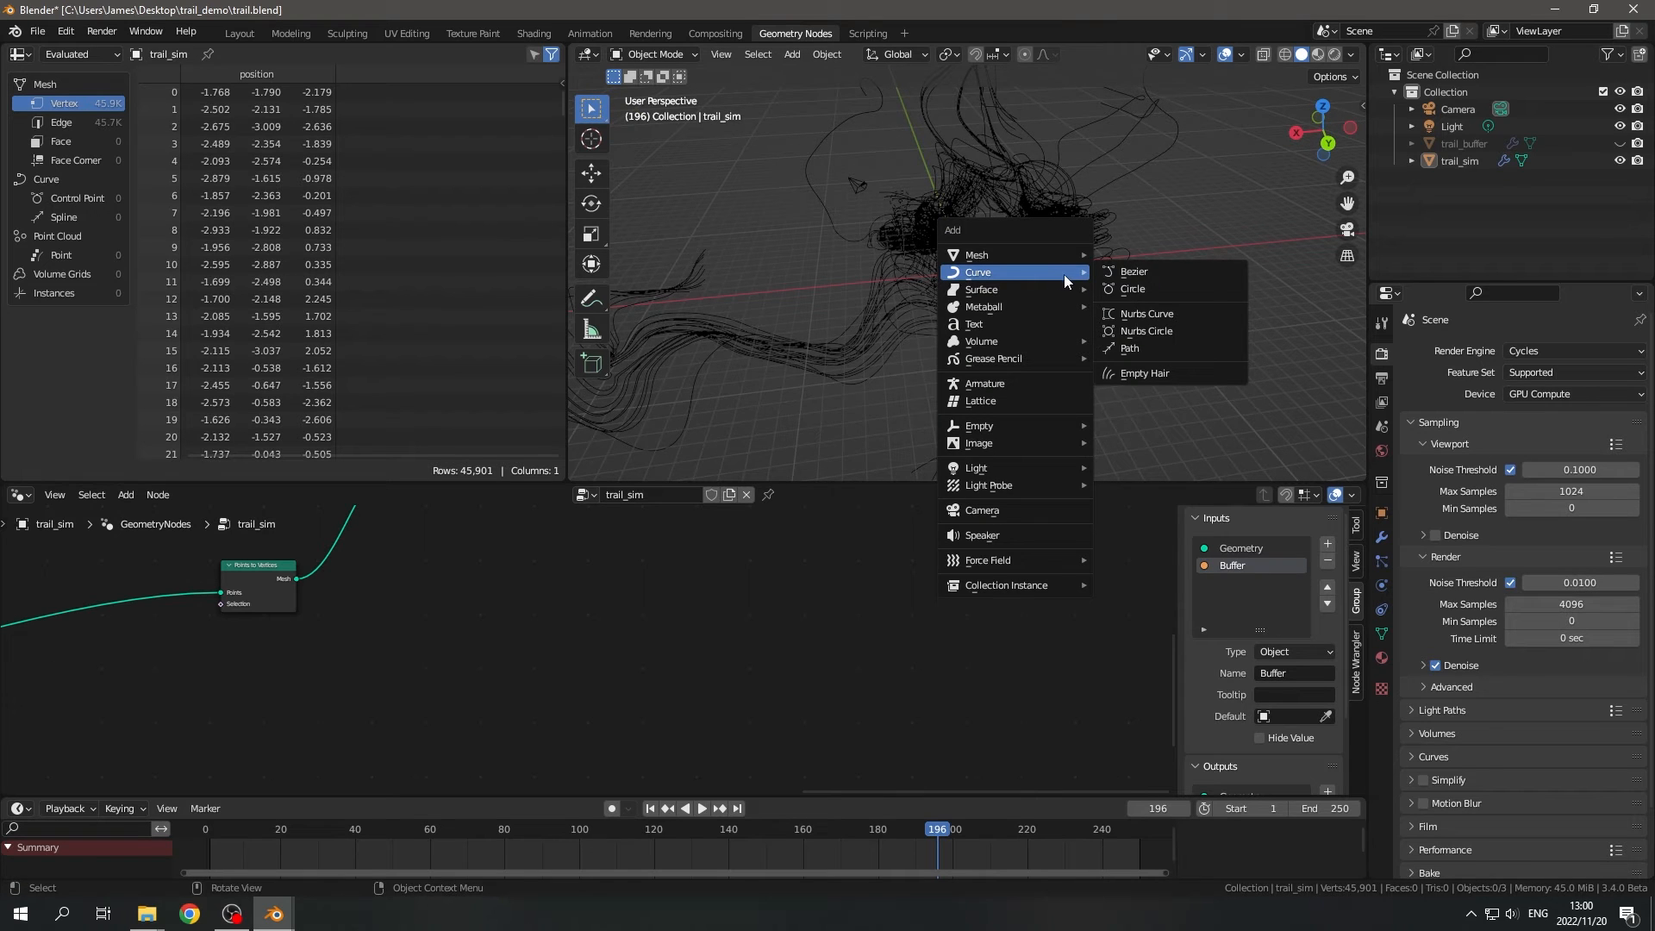
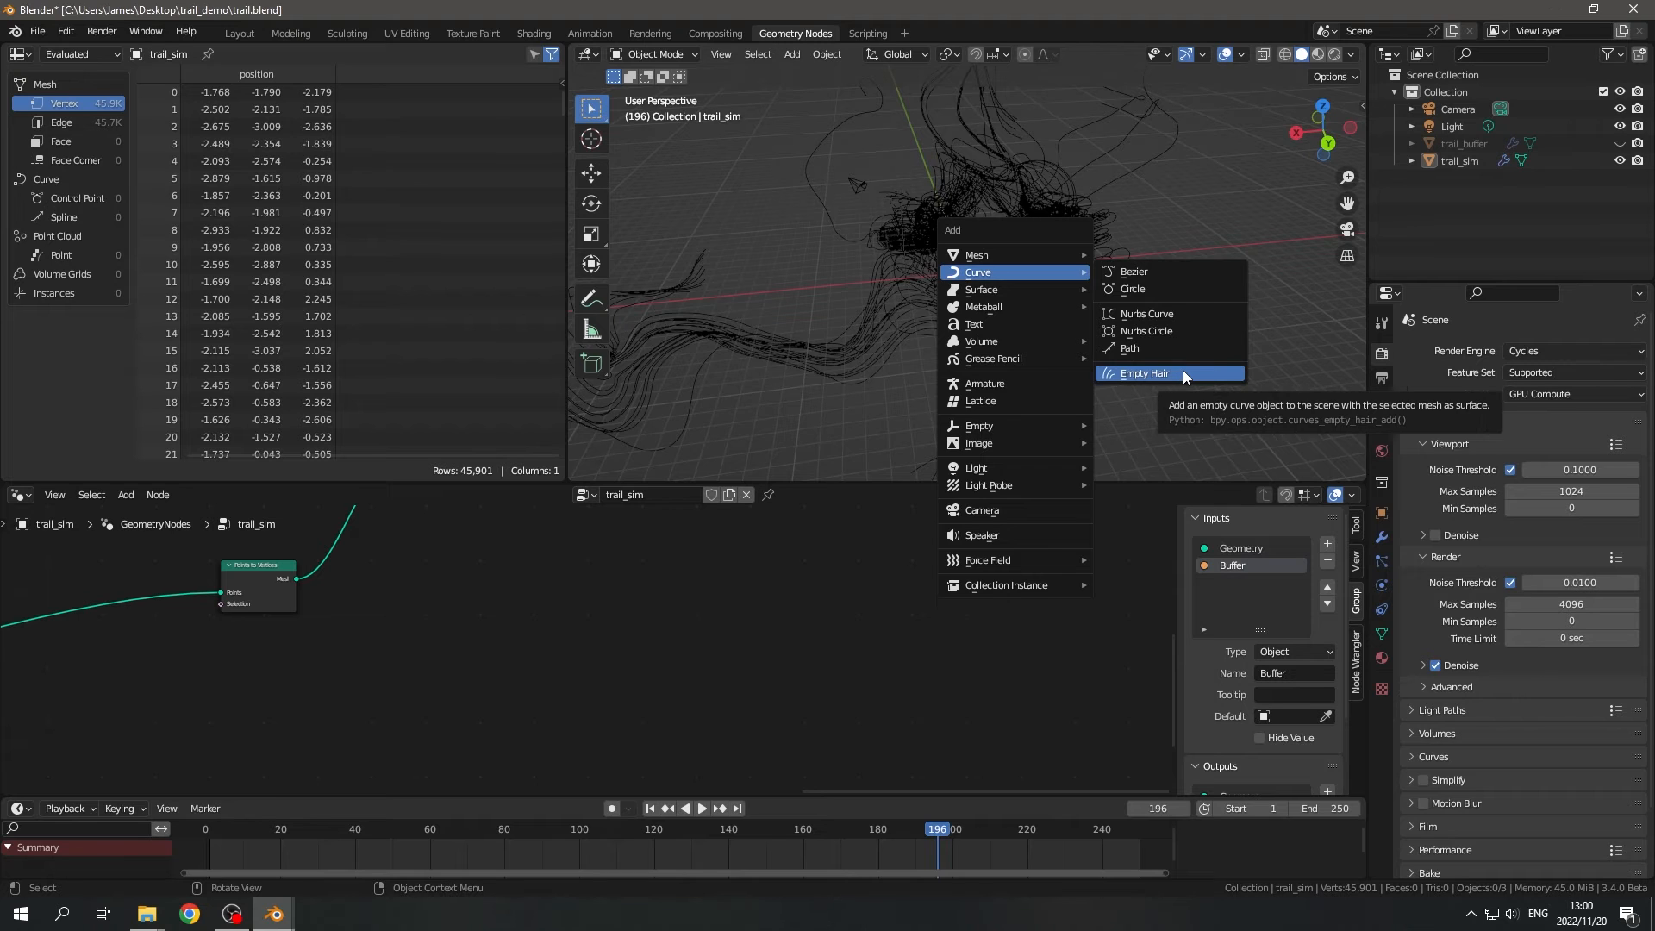
- Add a plane mesh to the scene
middle_click_drag(621, 336, 1008, 324)
key("shift+a")
mouse_move(927, 302)
left_click(1078, 302)
scroll(1012, 360, "down", 3)
scroll(1008, 325, "up", 4)
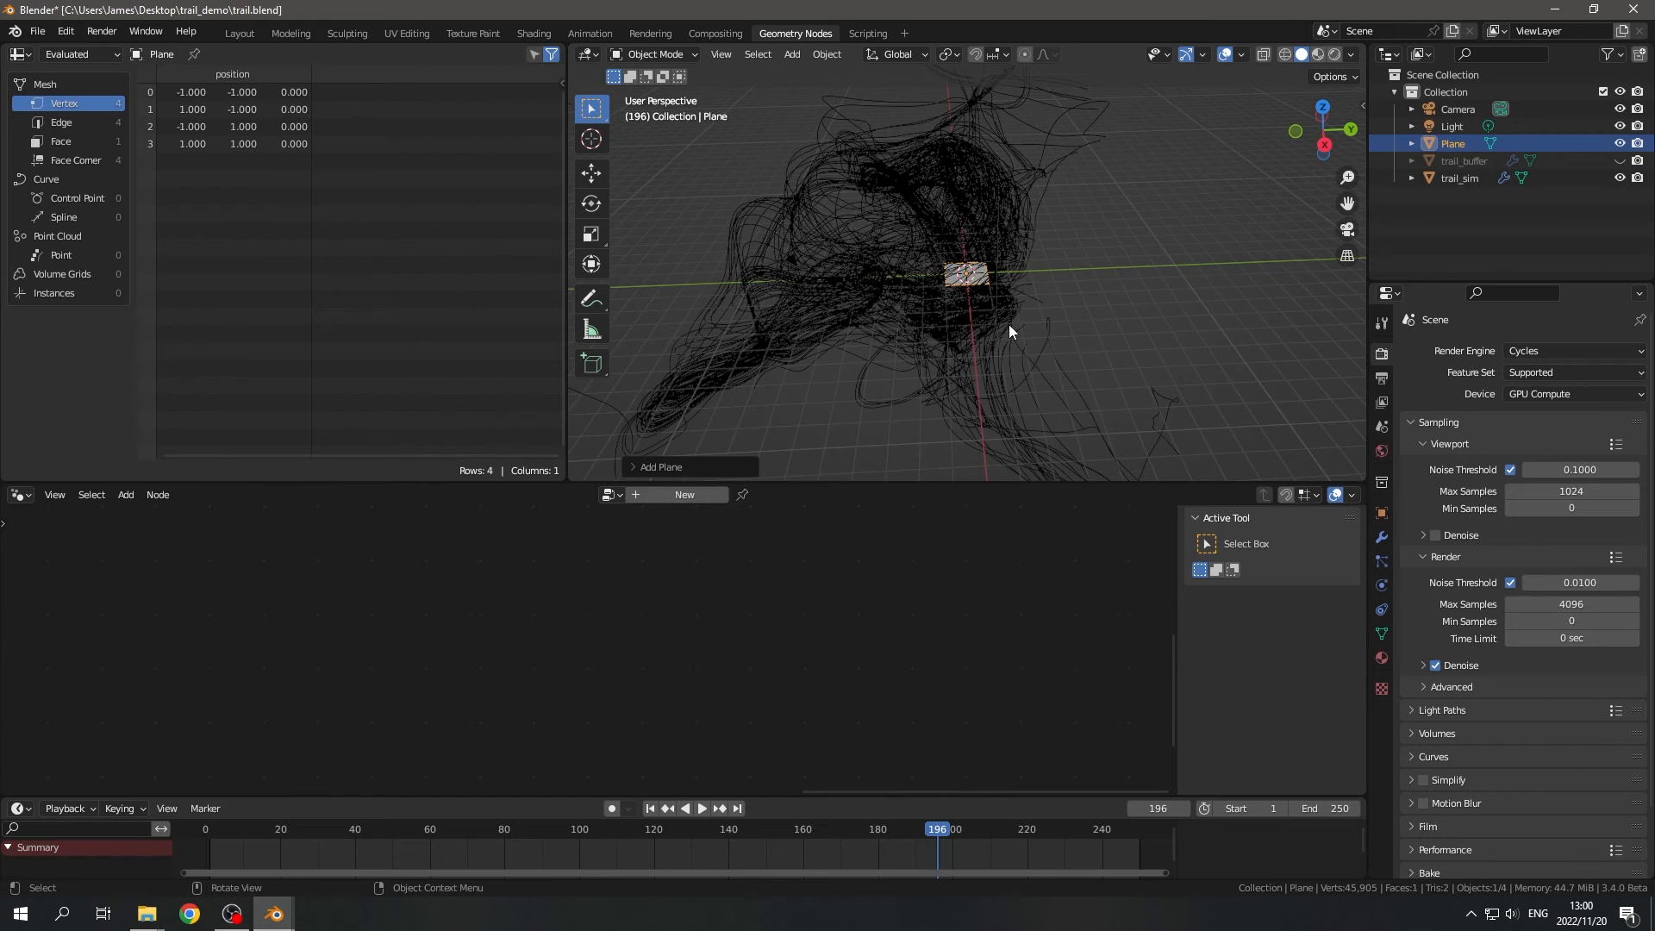
- Return to frame 1, add an Empty Hair curves object on the plane, and reveal it beneath the plane in the outliner
left_click(650, 807)
key("shift+a")
mouse_move(1019, 306)
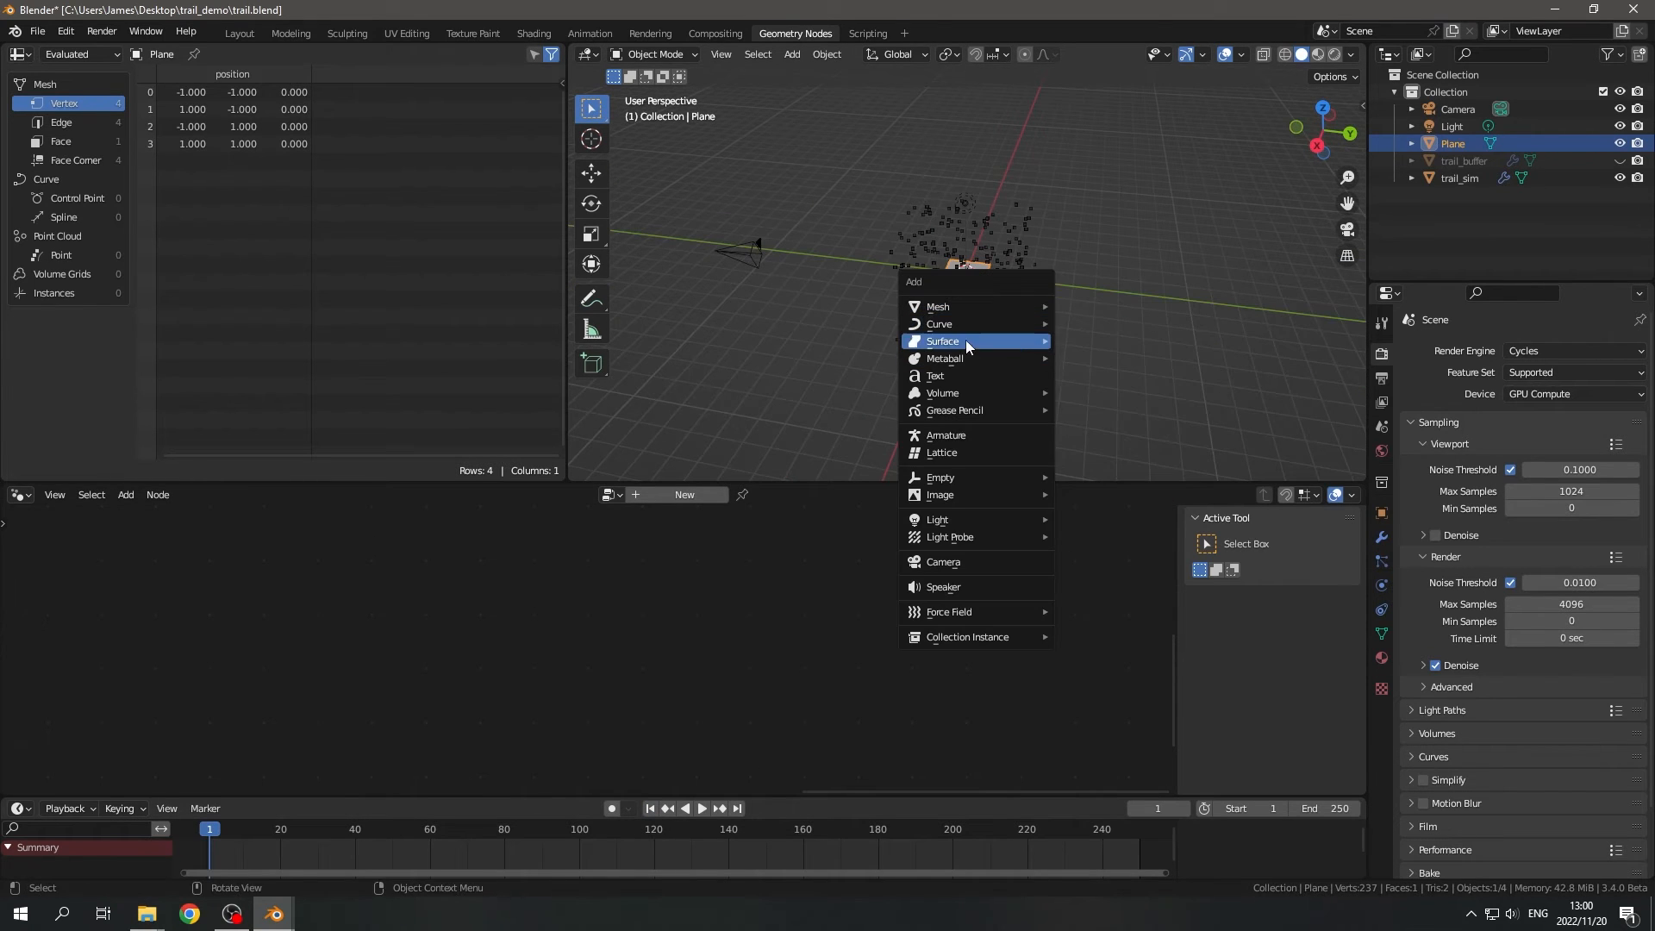
left_click(1109, 428)
scroll(1003, 334, "up", 2)
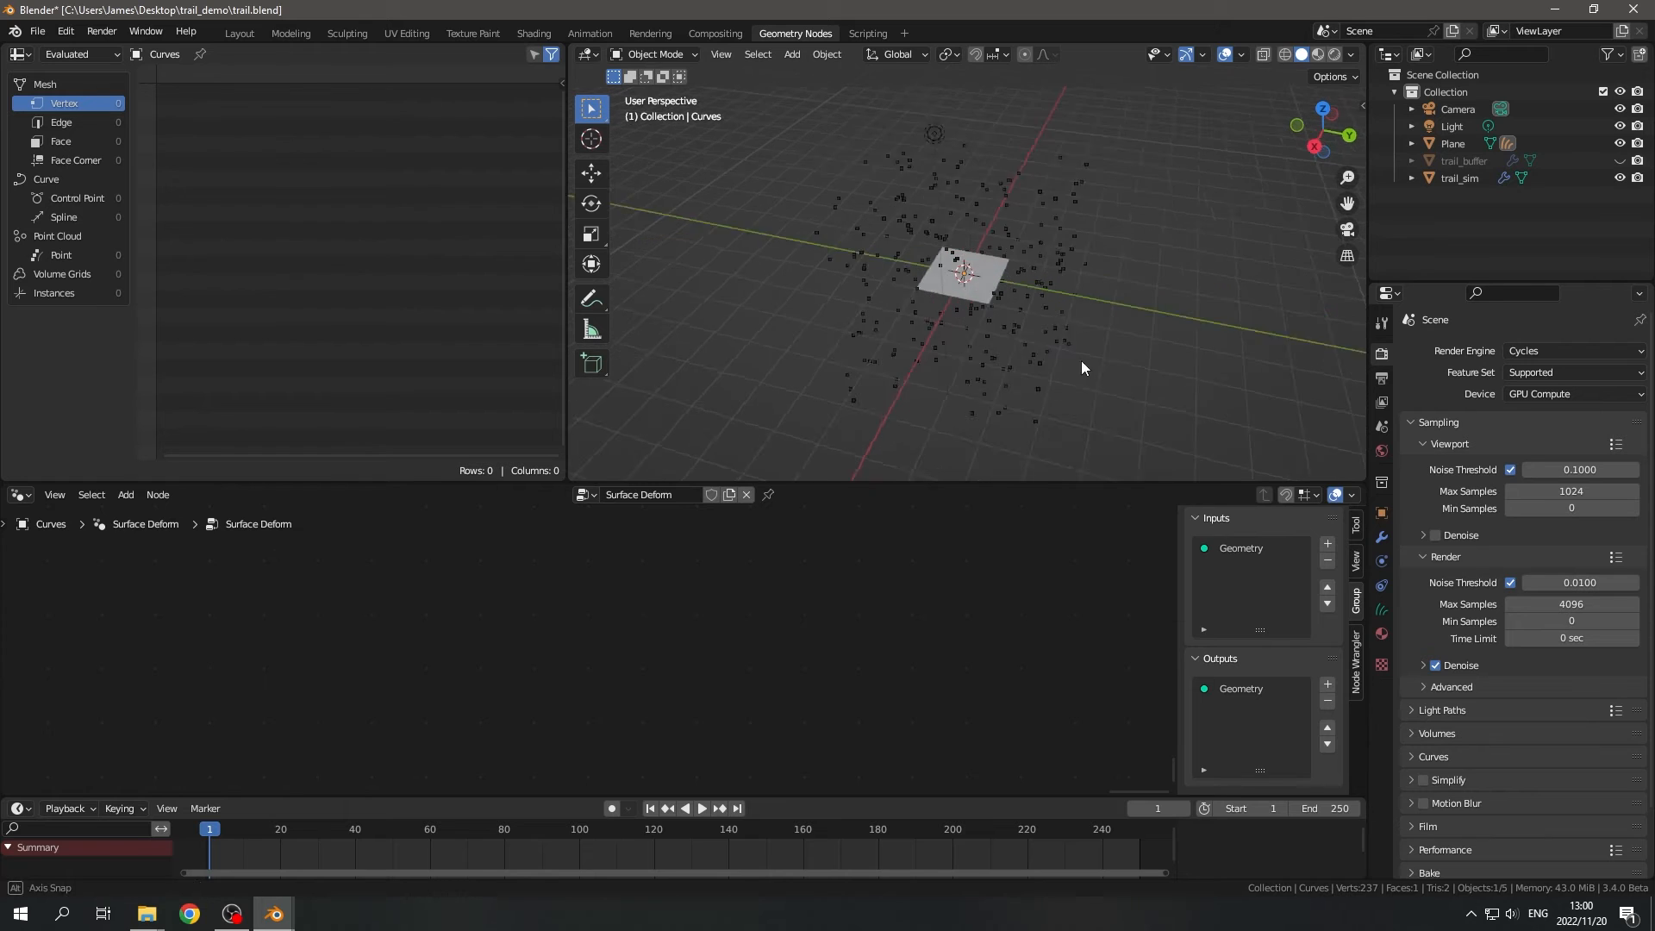
middle_click_drag(1080, 360, 1189, 345)
left_click(1411, 143)
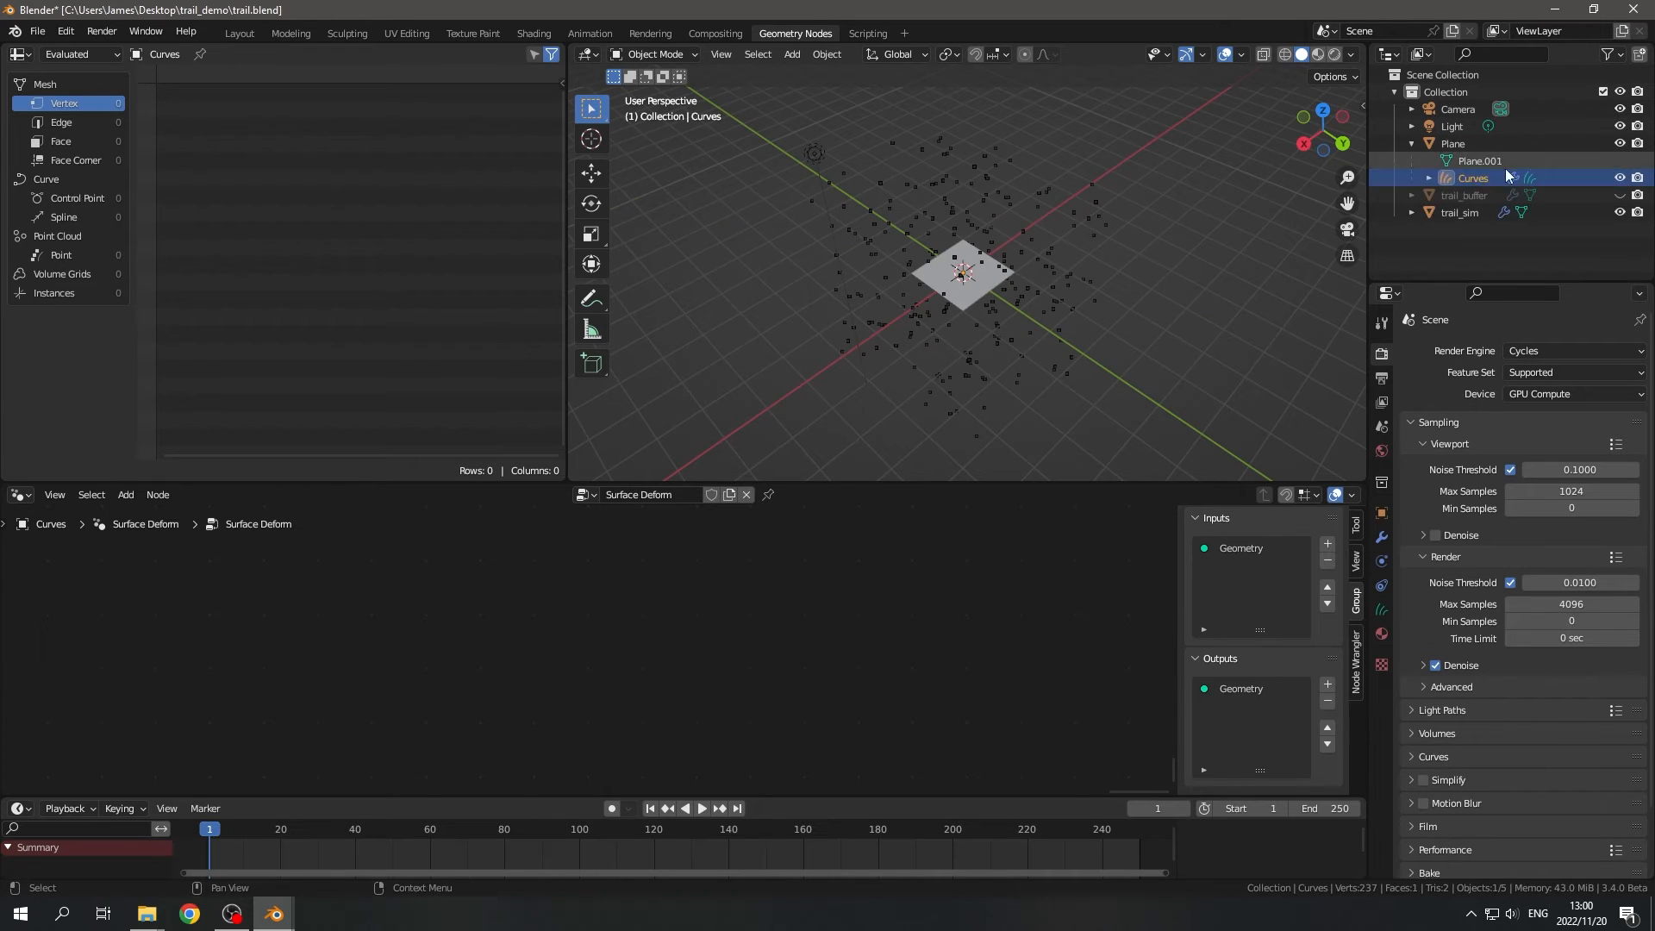
middle_click_drag(1053, 301, 1026, 343)
- Rename the plane object as trail_render
left_click(1011, 298)
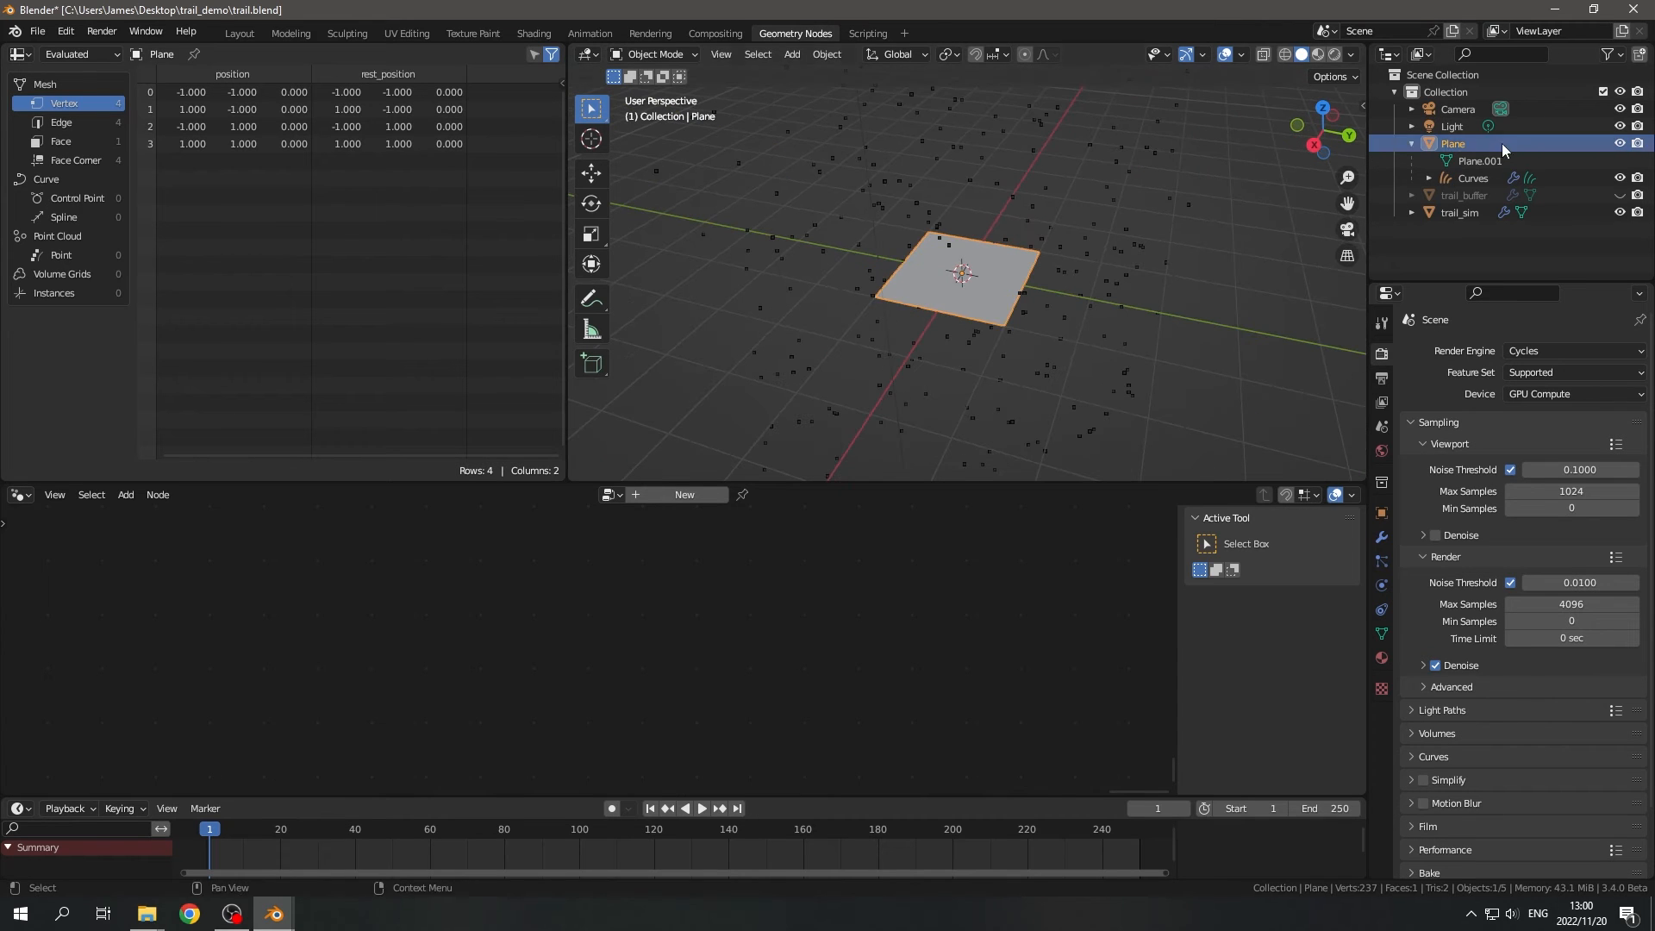
double_click(1458, 144)
type("trail_render")
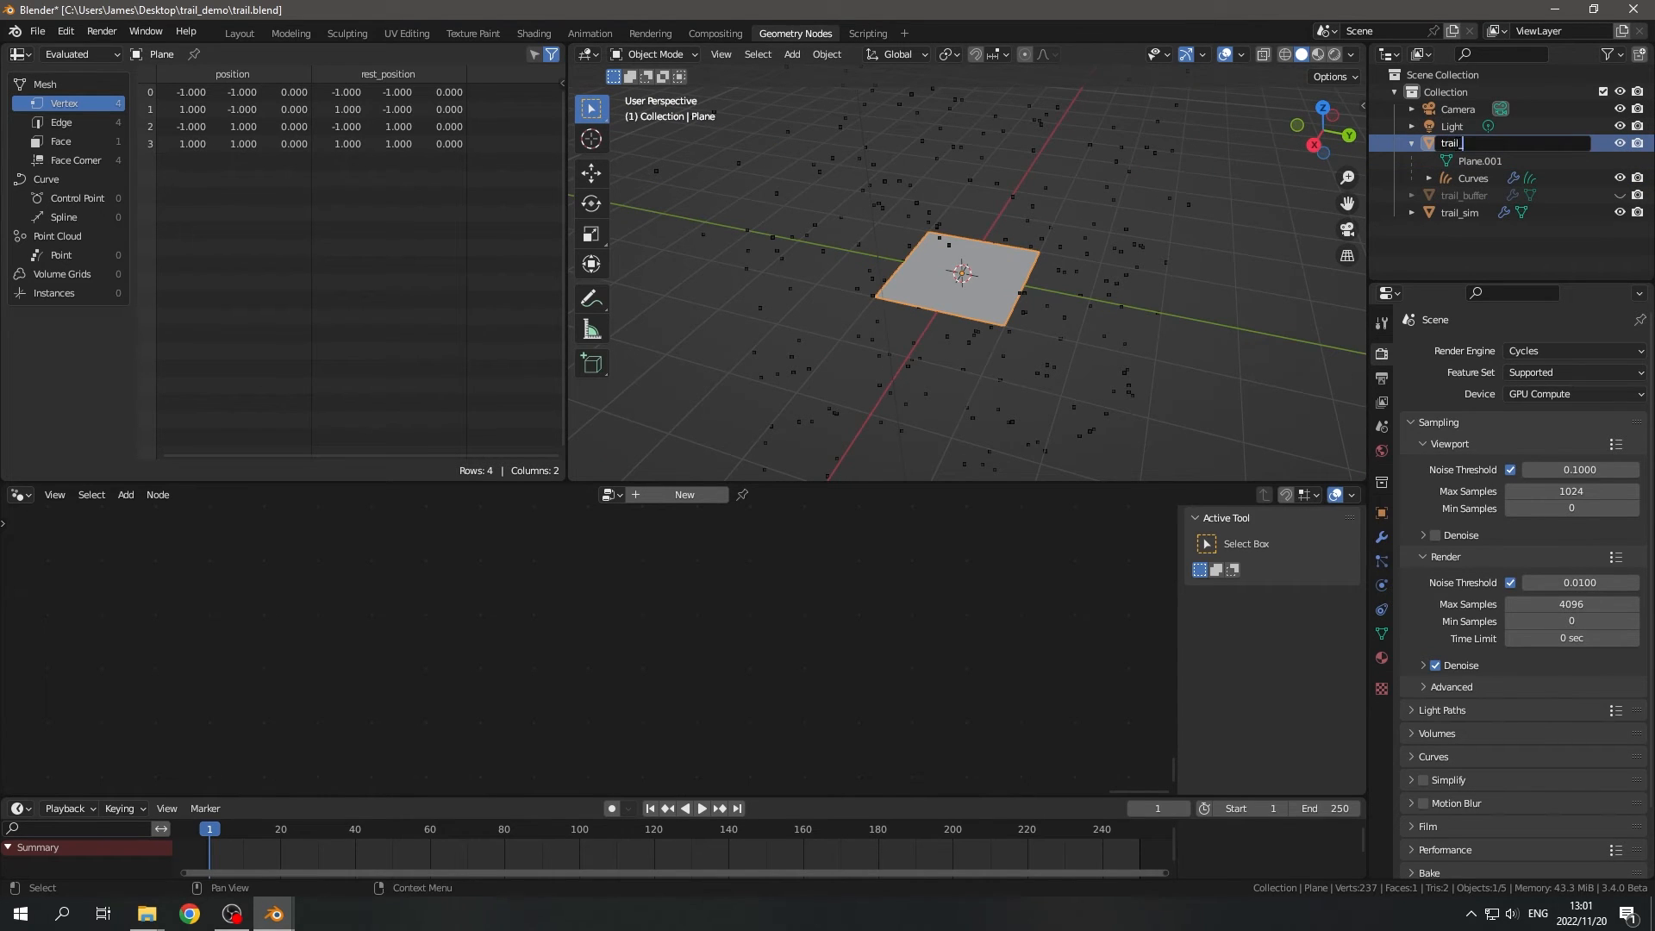
key("Return")
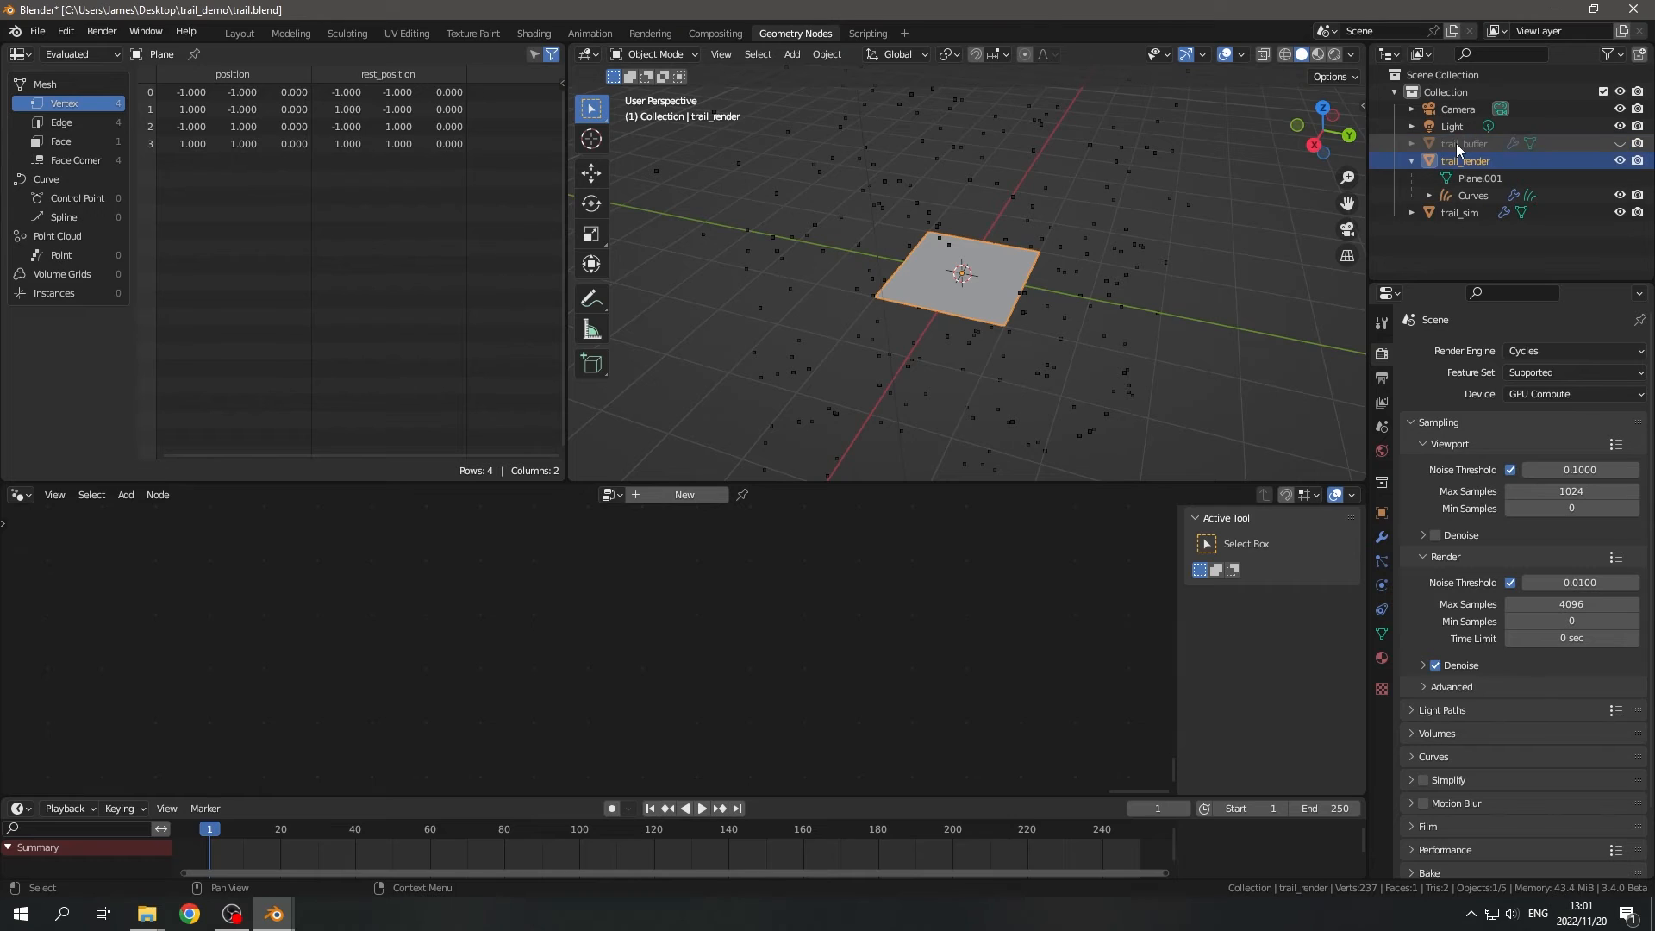
- Delete the Deform Curves on Surface node from the Curves object's node tree and spread Group Input and Group Output apart
left_click(1469, 196)
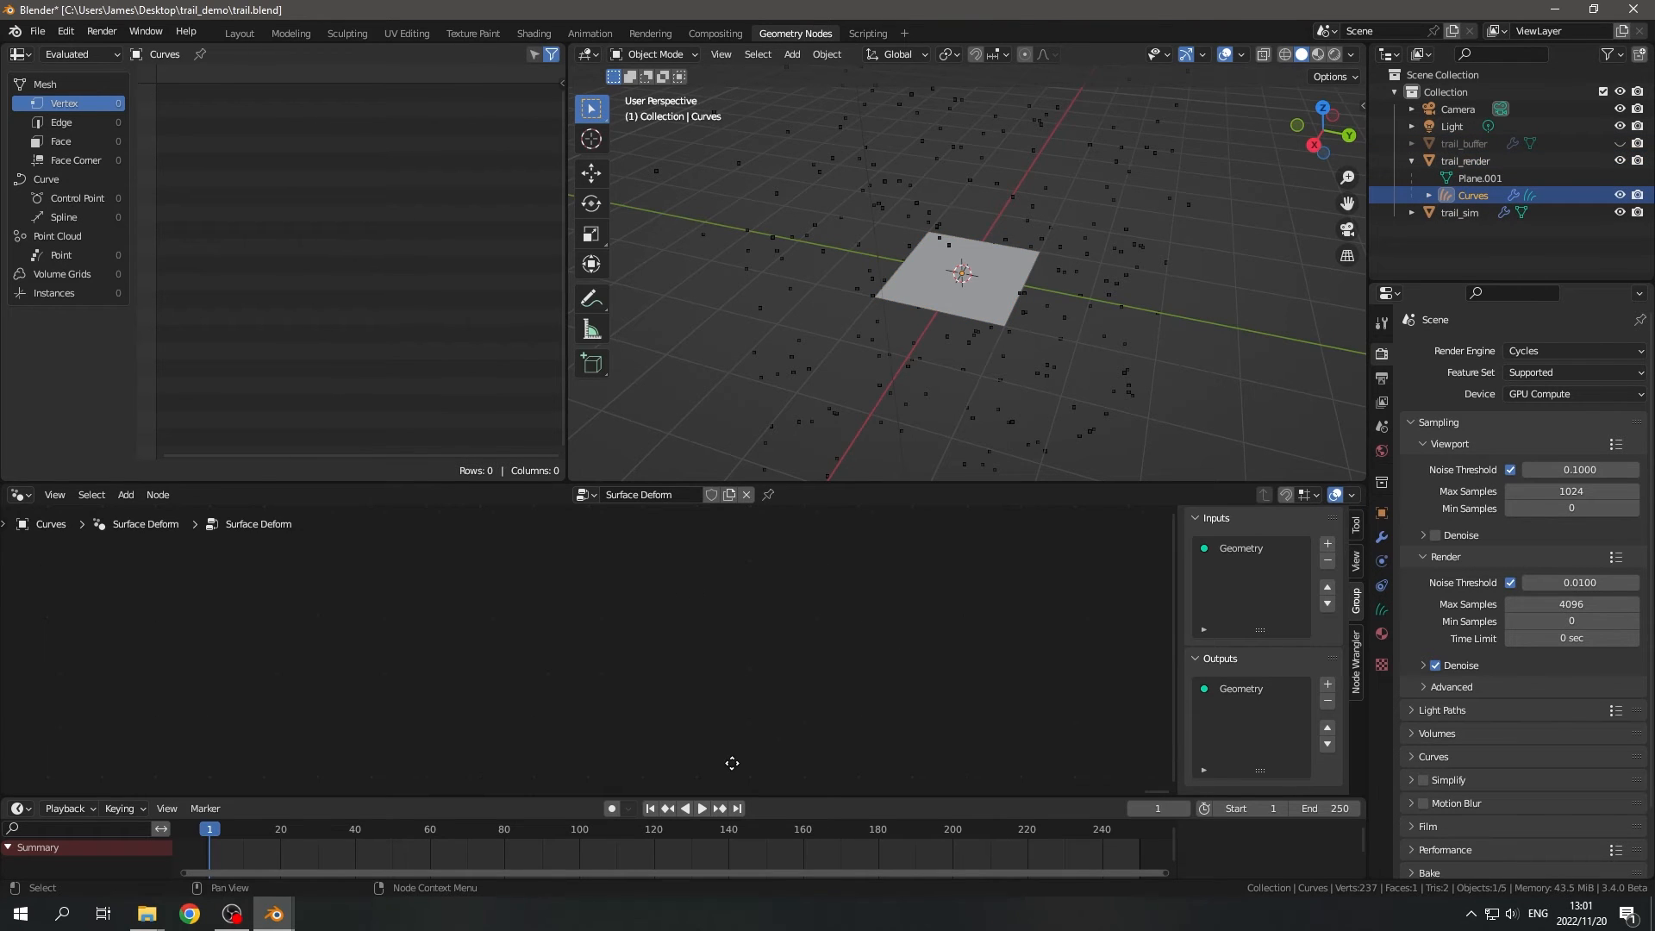
key("Home")
key("Home")
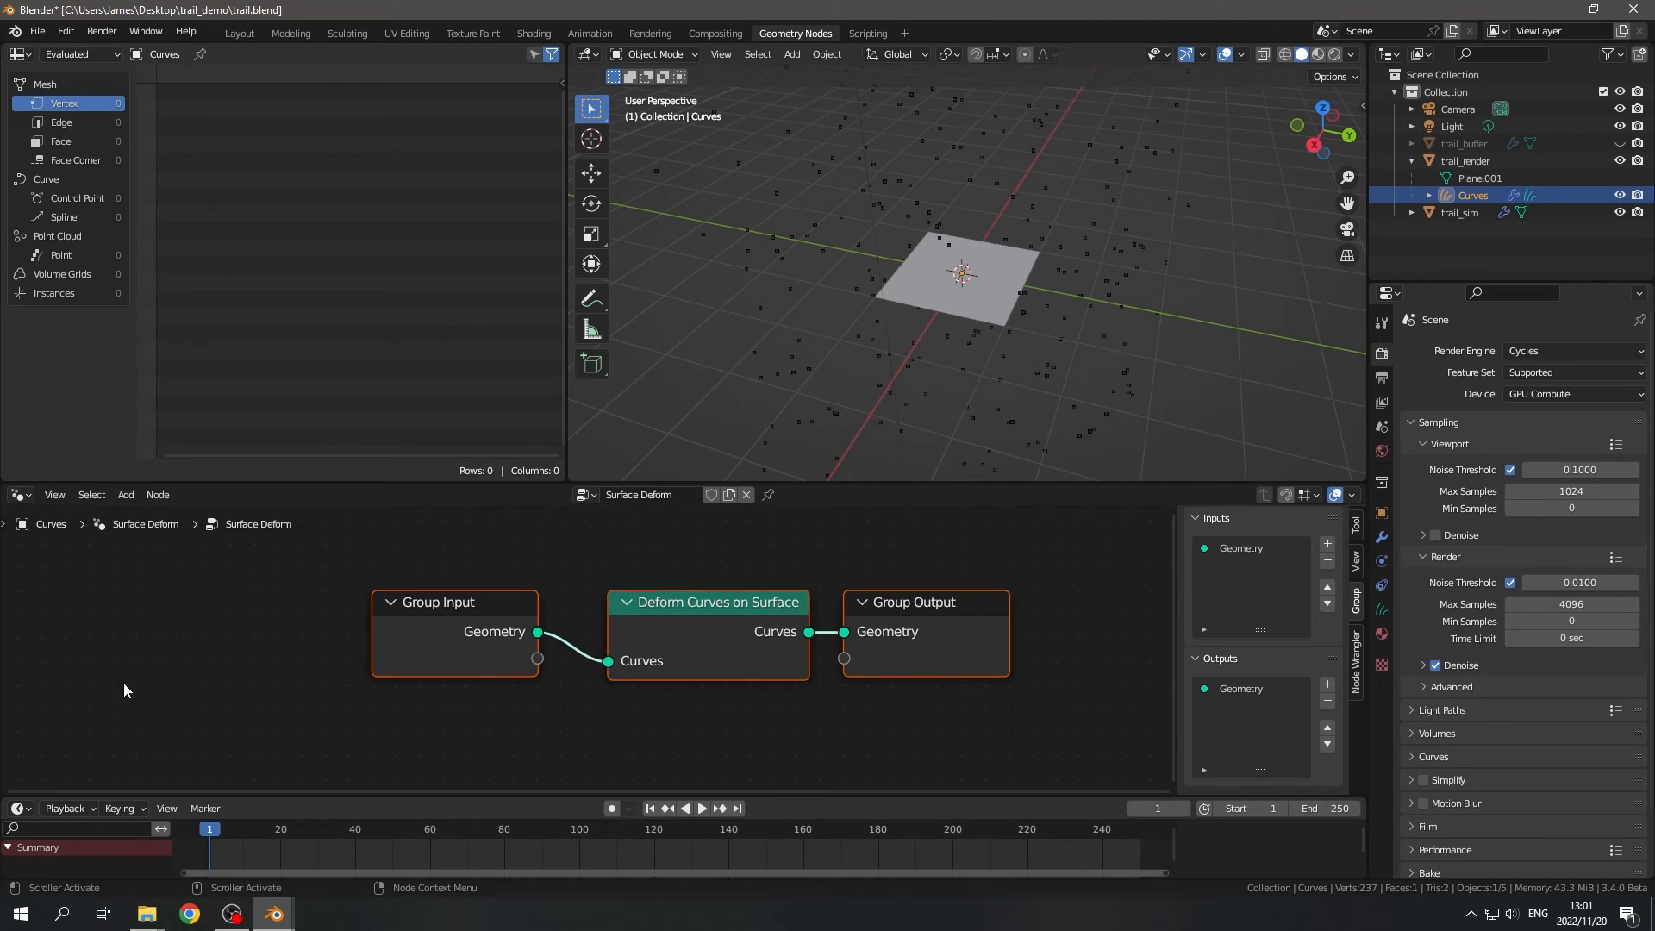
scroll(857, 701, "down", 2)
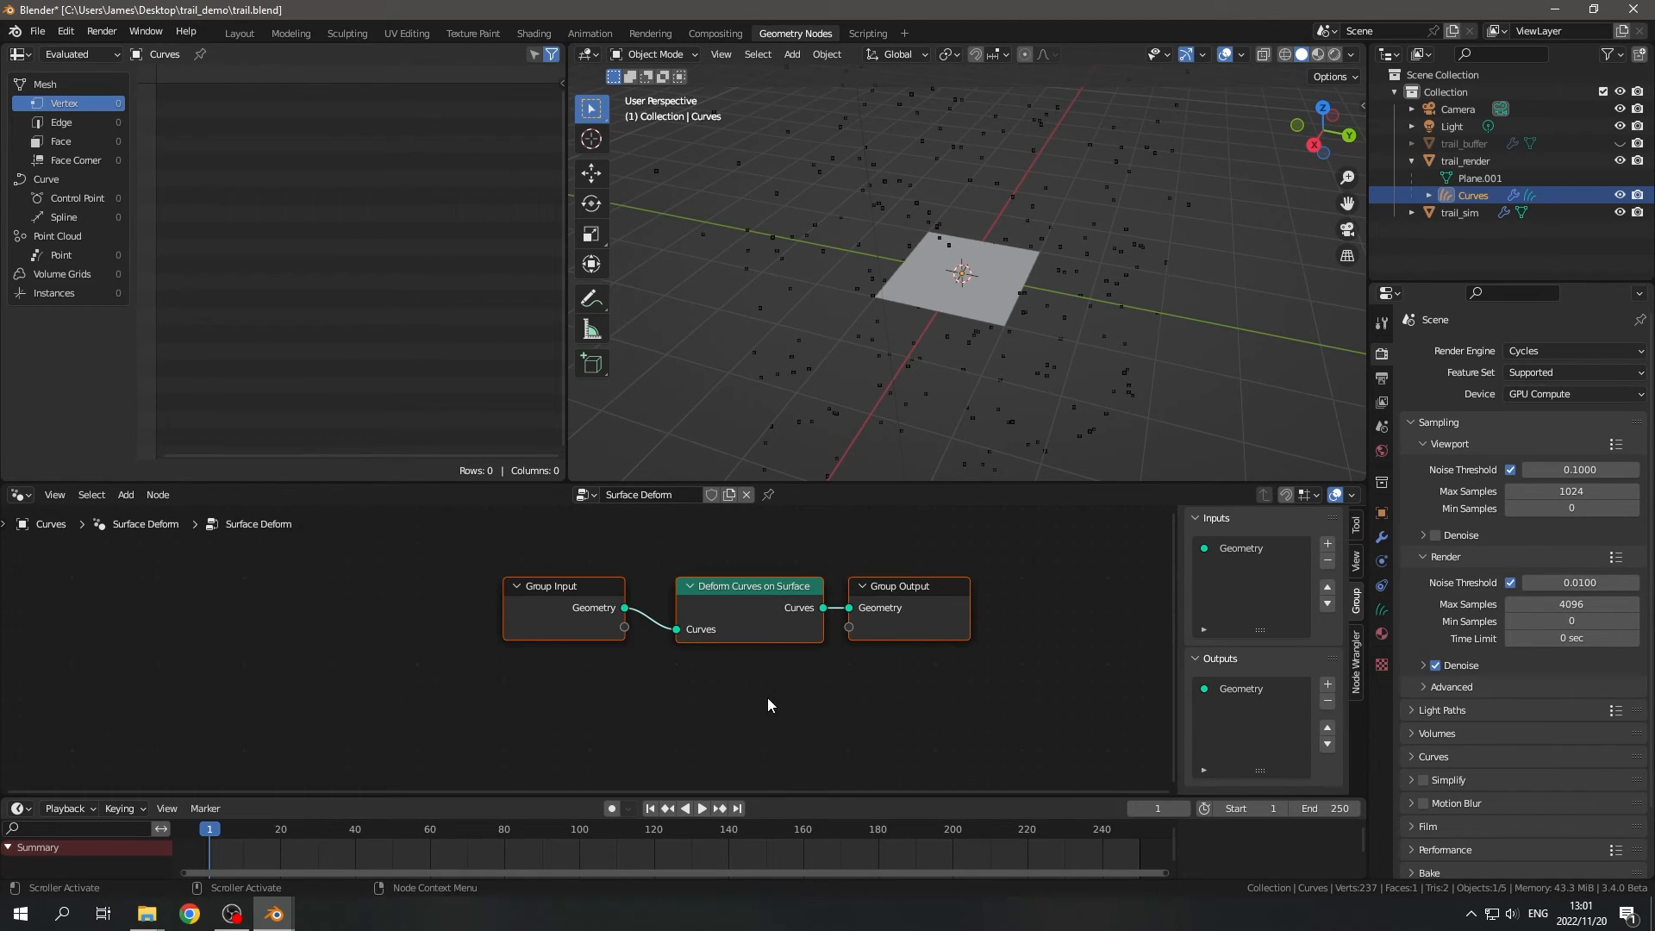
left_click_drag(769, 715, 704, 553)
key("x")
middle_click_drag(716, 661, 813, 684)
left_click_drag(655, 618, 348, 614)
middle_click_drag(787, 645, 824, 679)
scroll(1019, 300, "down", 2)
middle_click_drag(1018, 300, 1017, 345)
scroll(1021, 324, "up", 2)
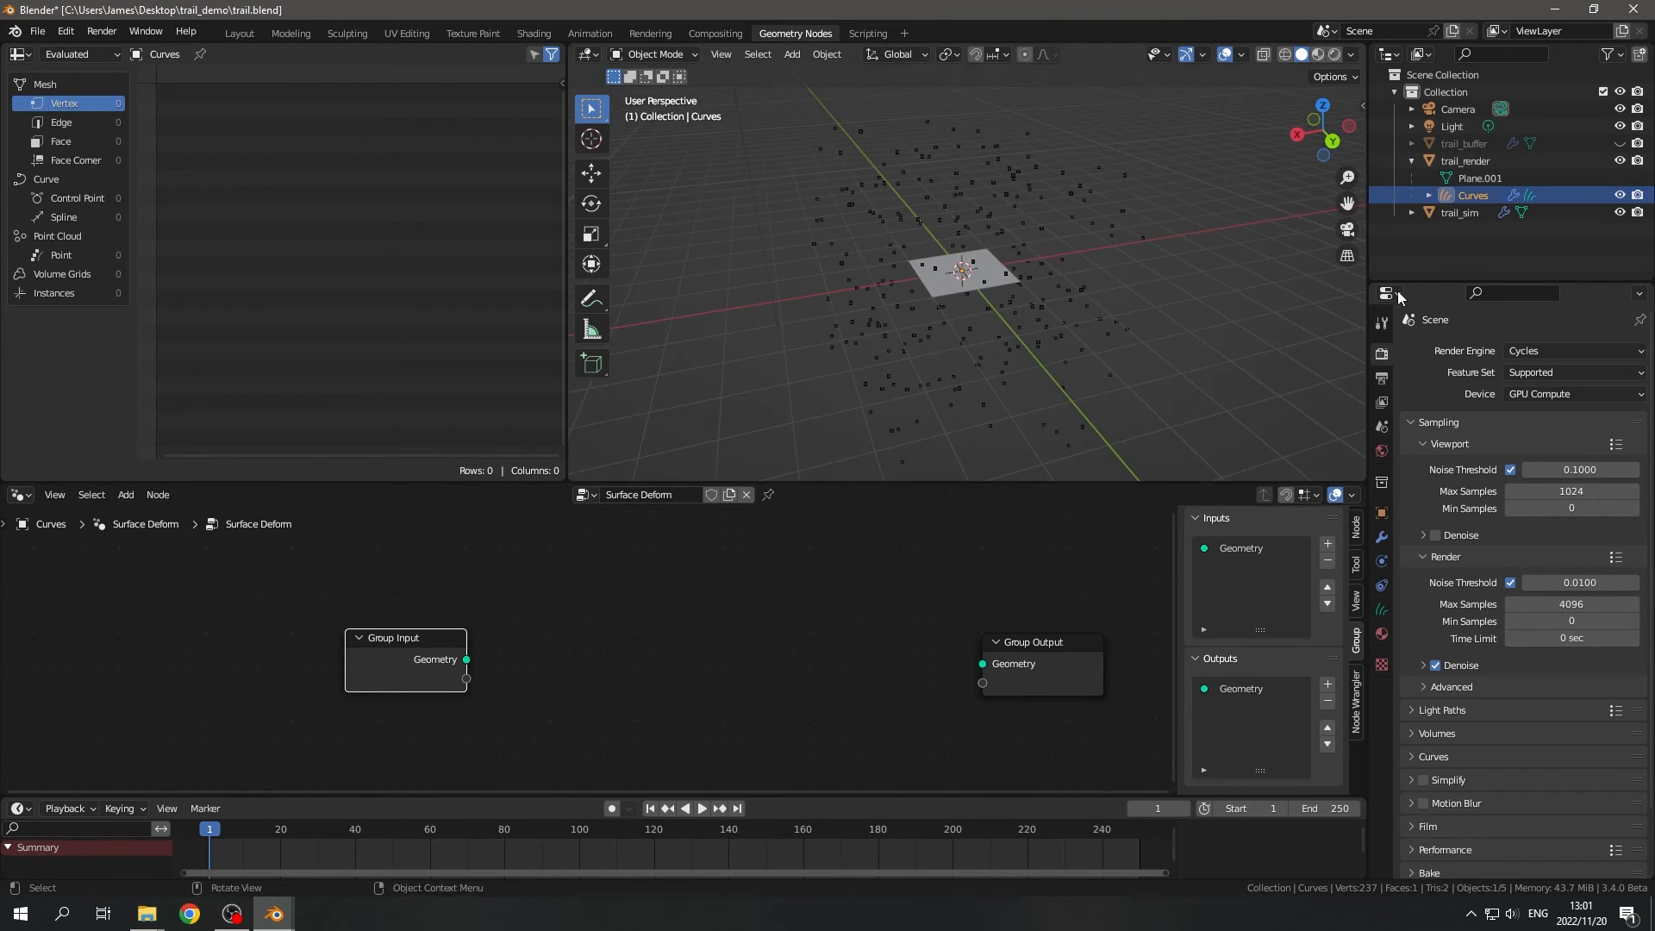
- Add an Object Info node and expose its Object socket through Group Input
key("shift+a")
type("sobj")
key("Down")
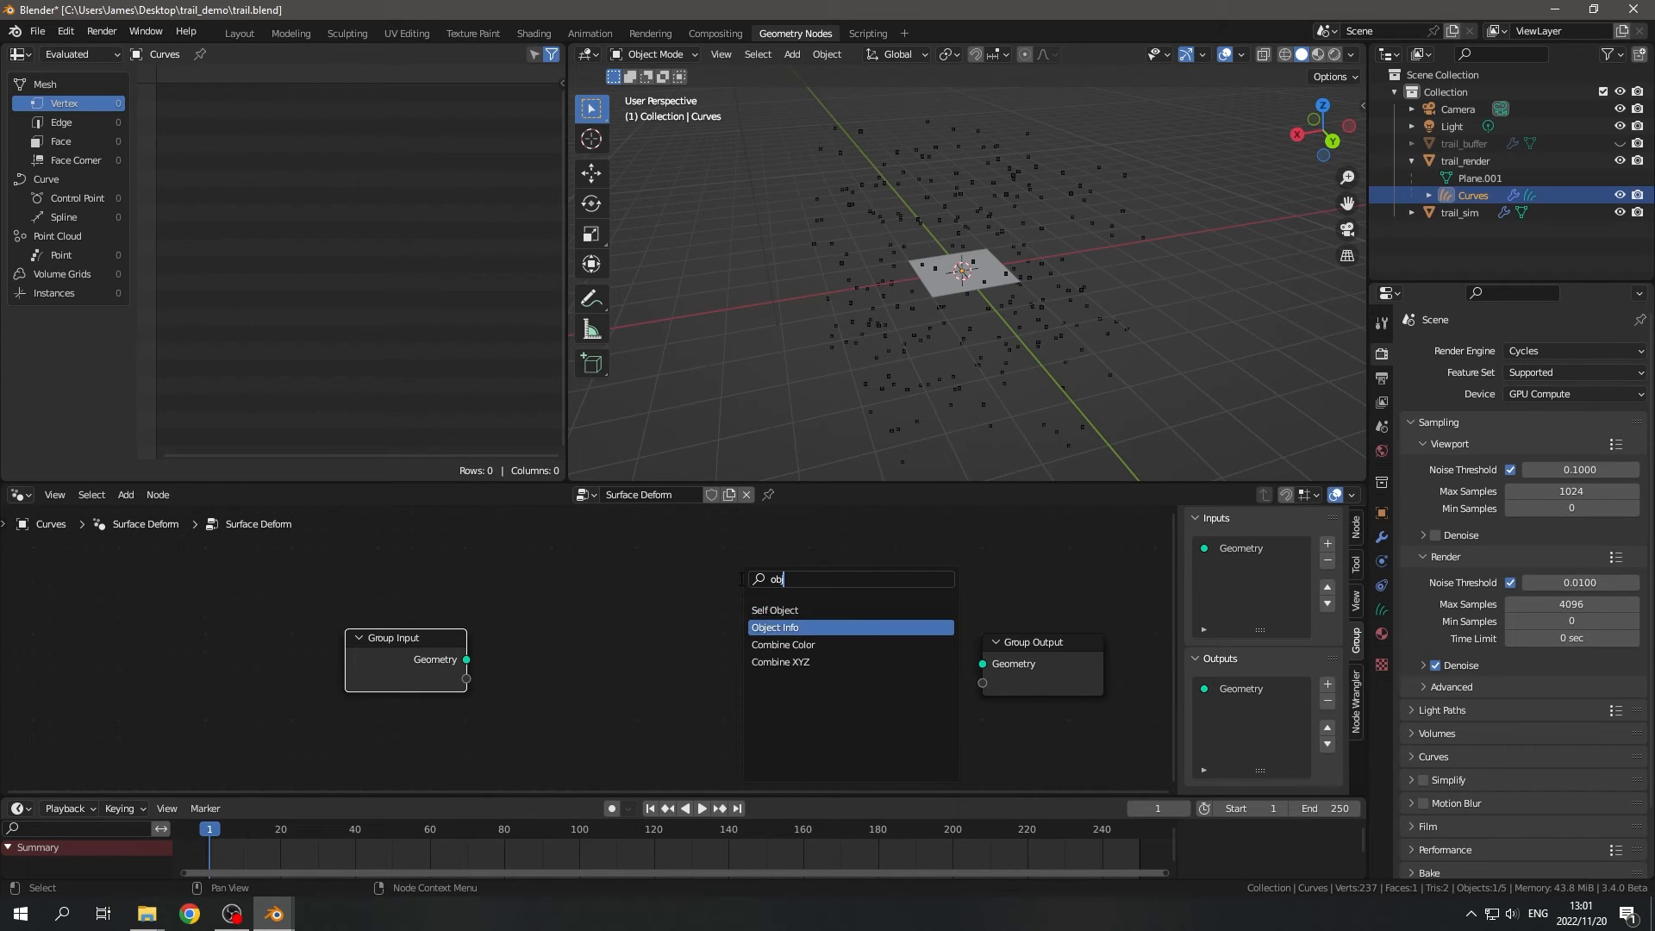
key("Return")
left_click(619, 587)
left_click_drag(466, 679, 618, 714)
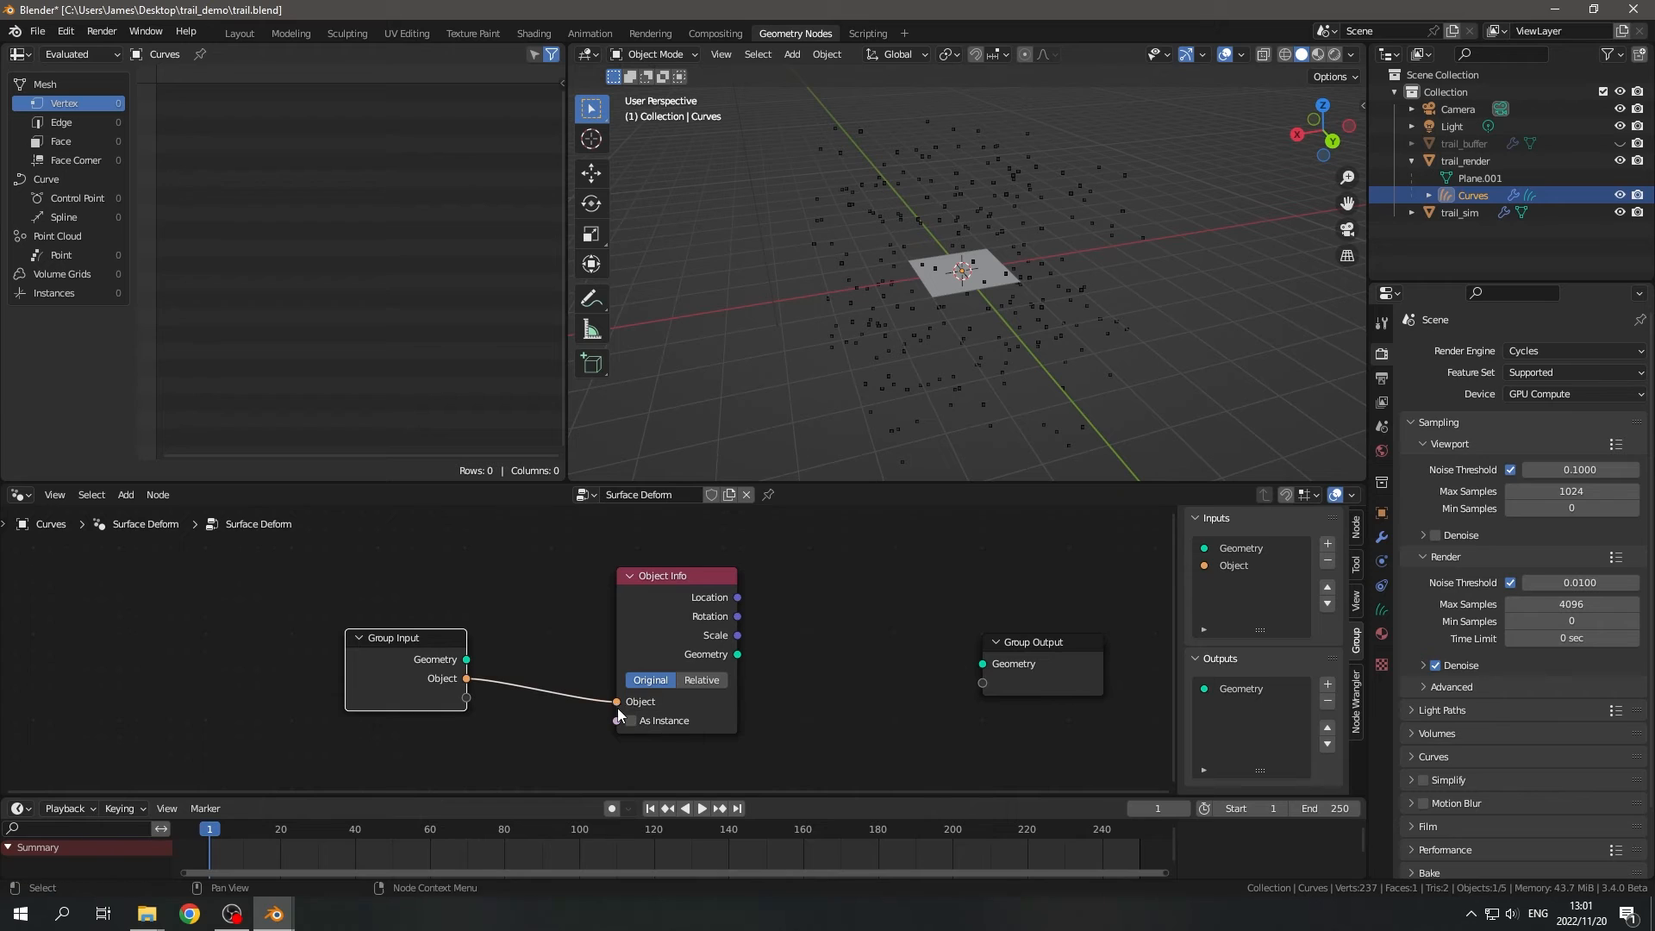
middle_click_drag(775, 686, 787, 657)
left_click(669, 576)
middle_click_drag(915, 680, 754, 680)
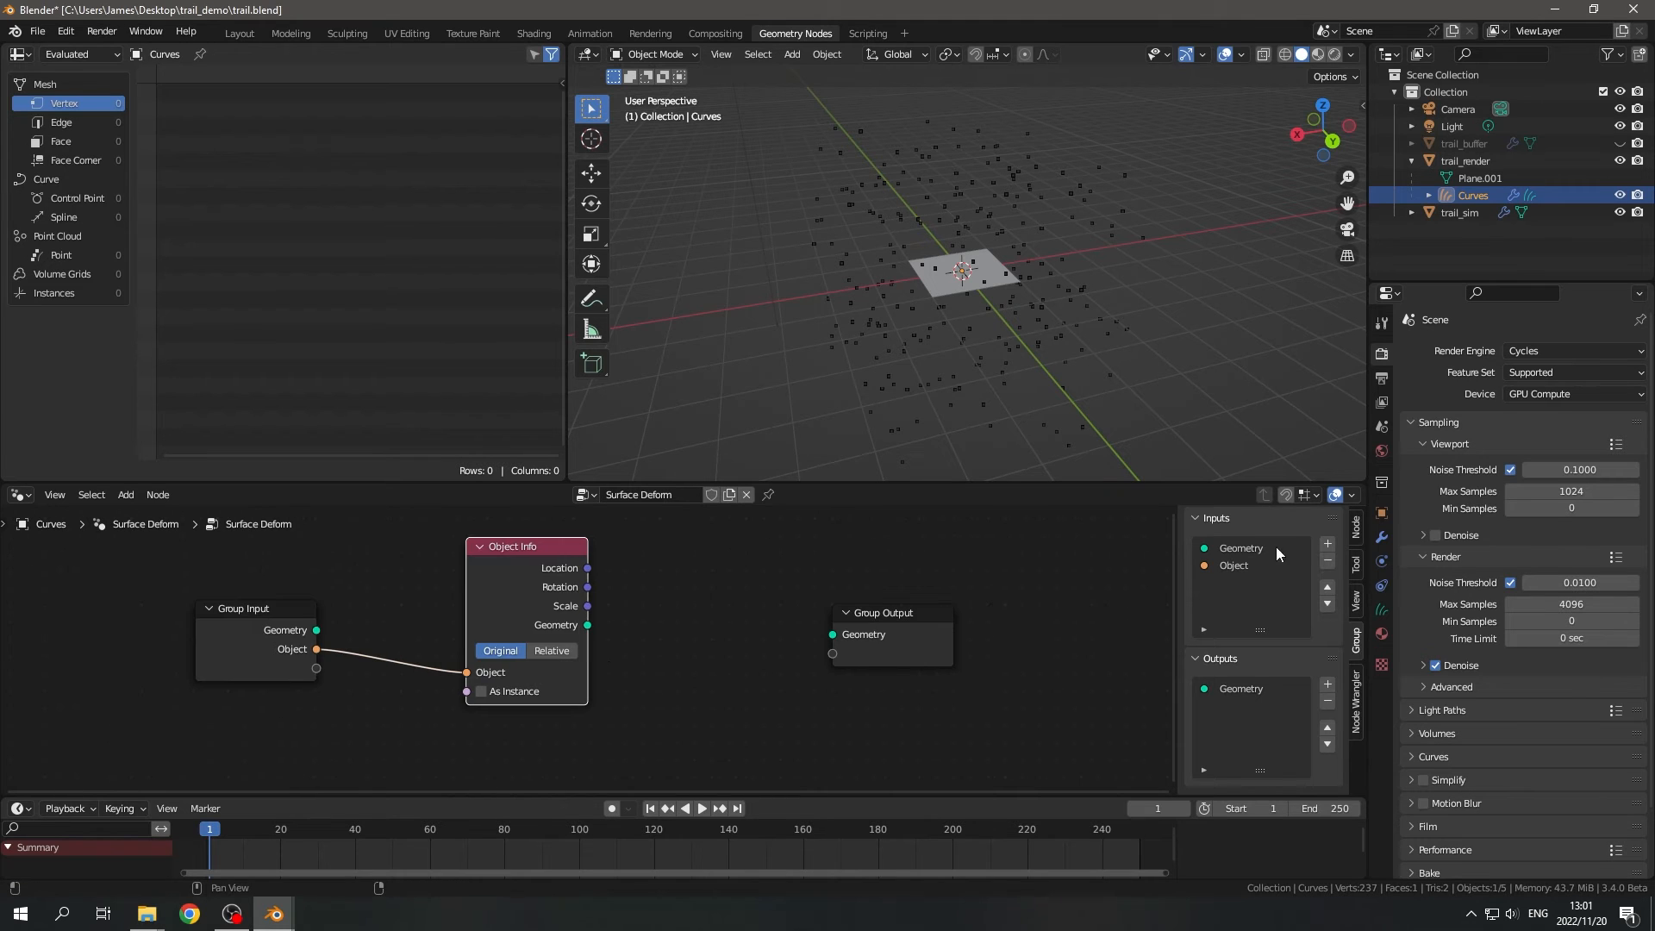
- Rename the Object group input as Trail and the Surface Deform node group as trail_curve
left_click(1254, 566)
left_click(1293, 673)
type("Trai")
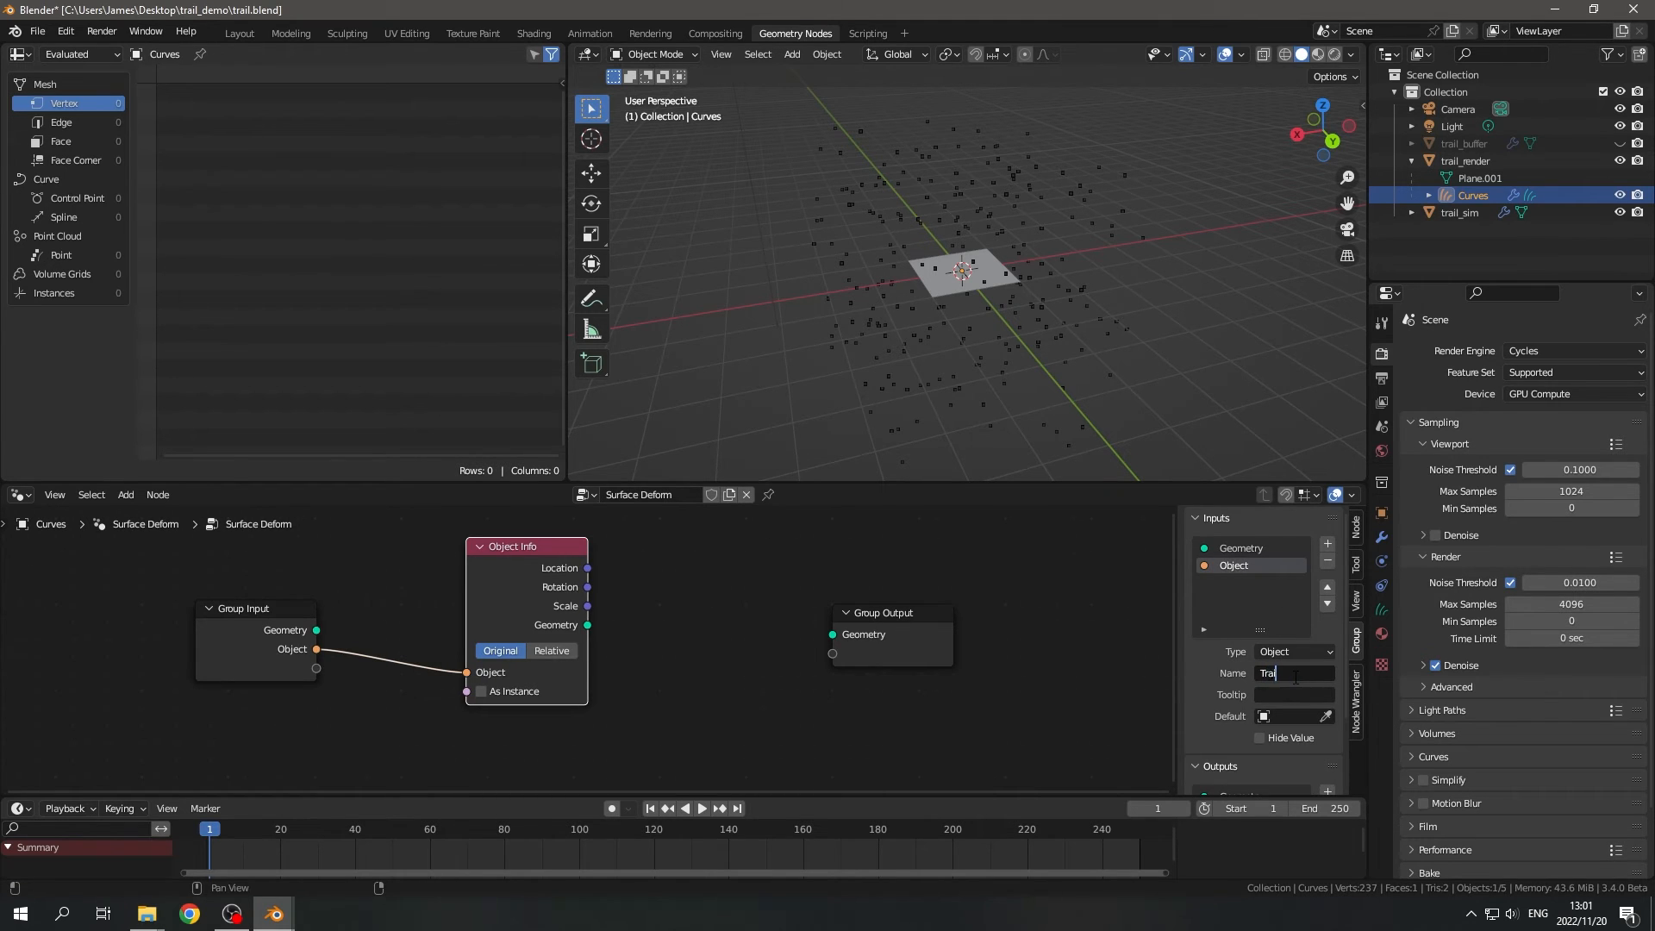
type("l")
key("Return")
left_click(659, 495)
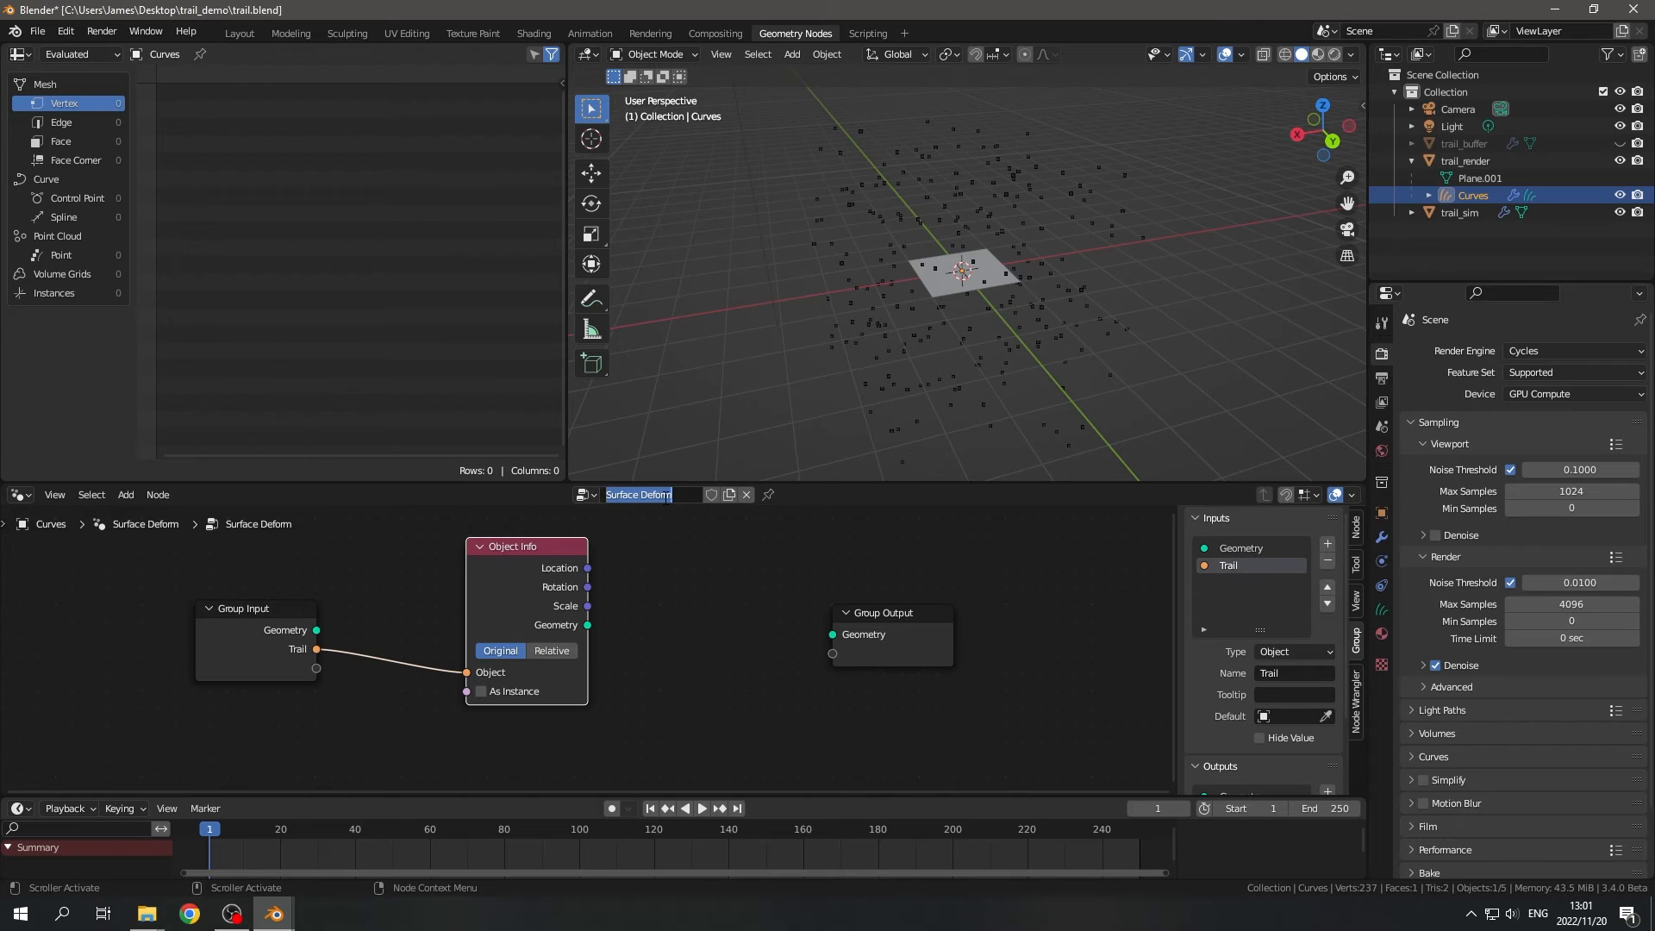
type("trail_curve")
key("Return")
middle_click_drag(757, 556, 633, 557)
- Set the Trail object of the Curves object's geometry nodes modifier to trail_sim
left_click(1382, 537)
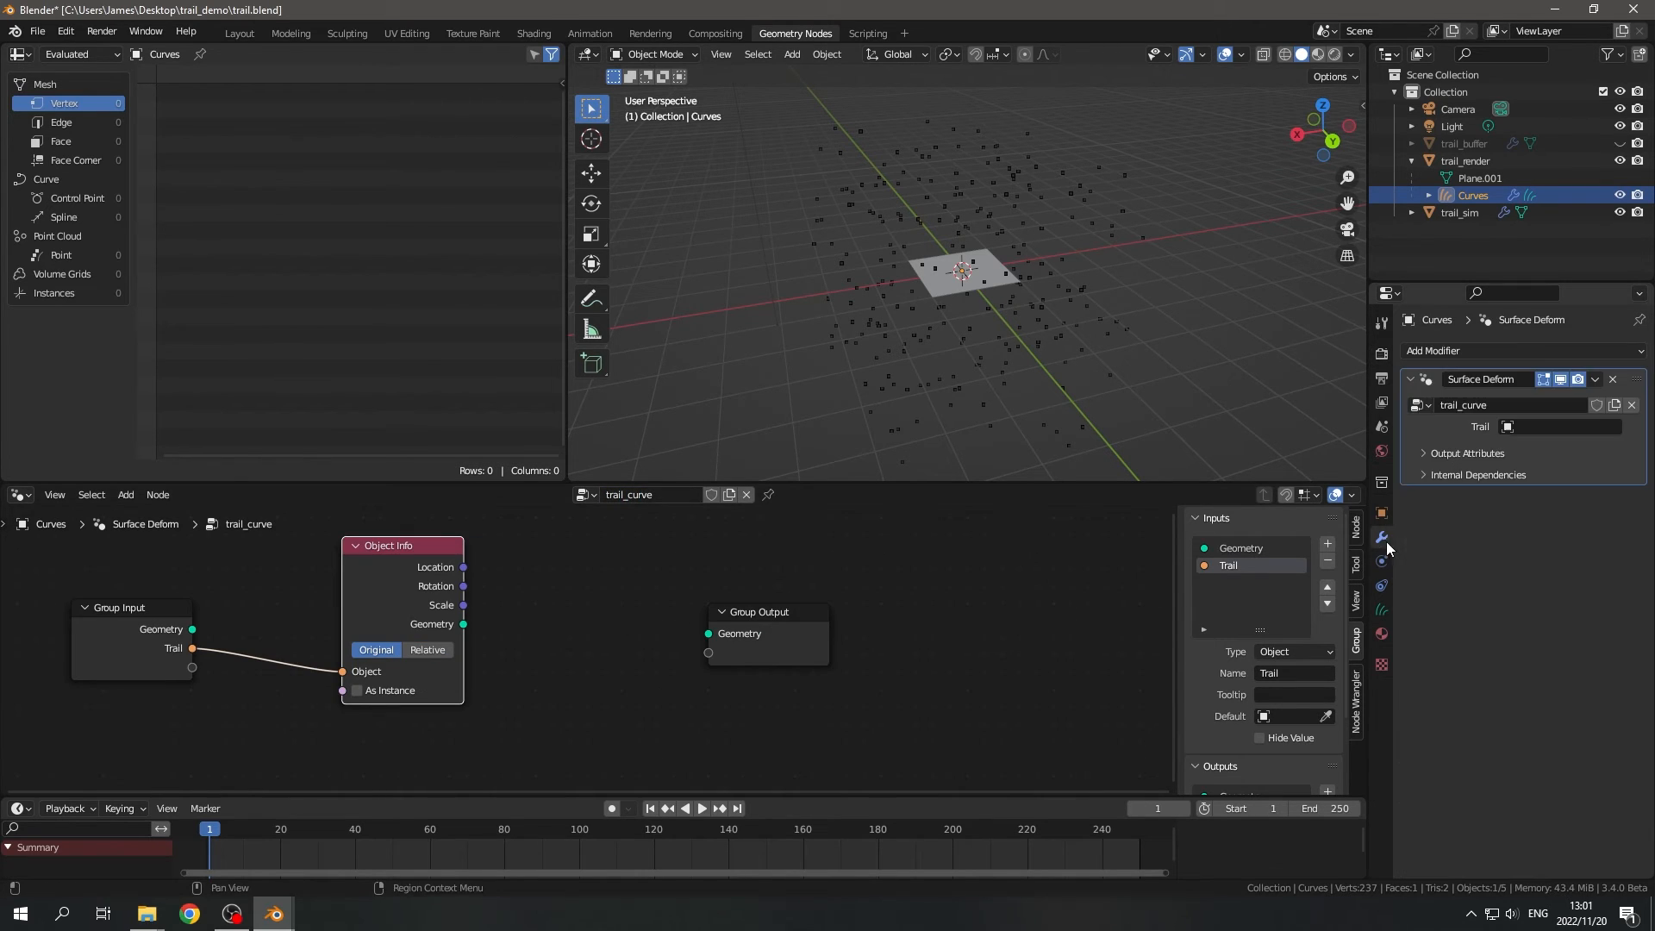
left_click(1521, 428)
left_click(1499, 539)
key("Home")
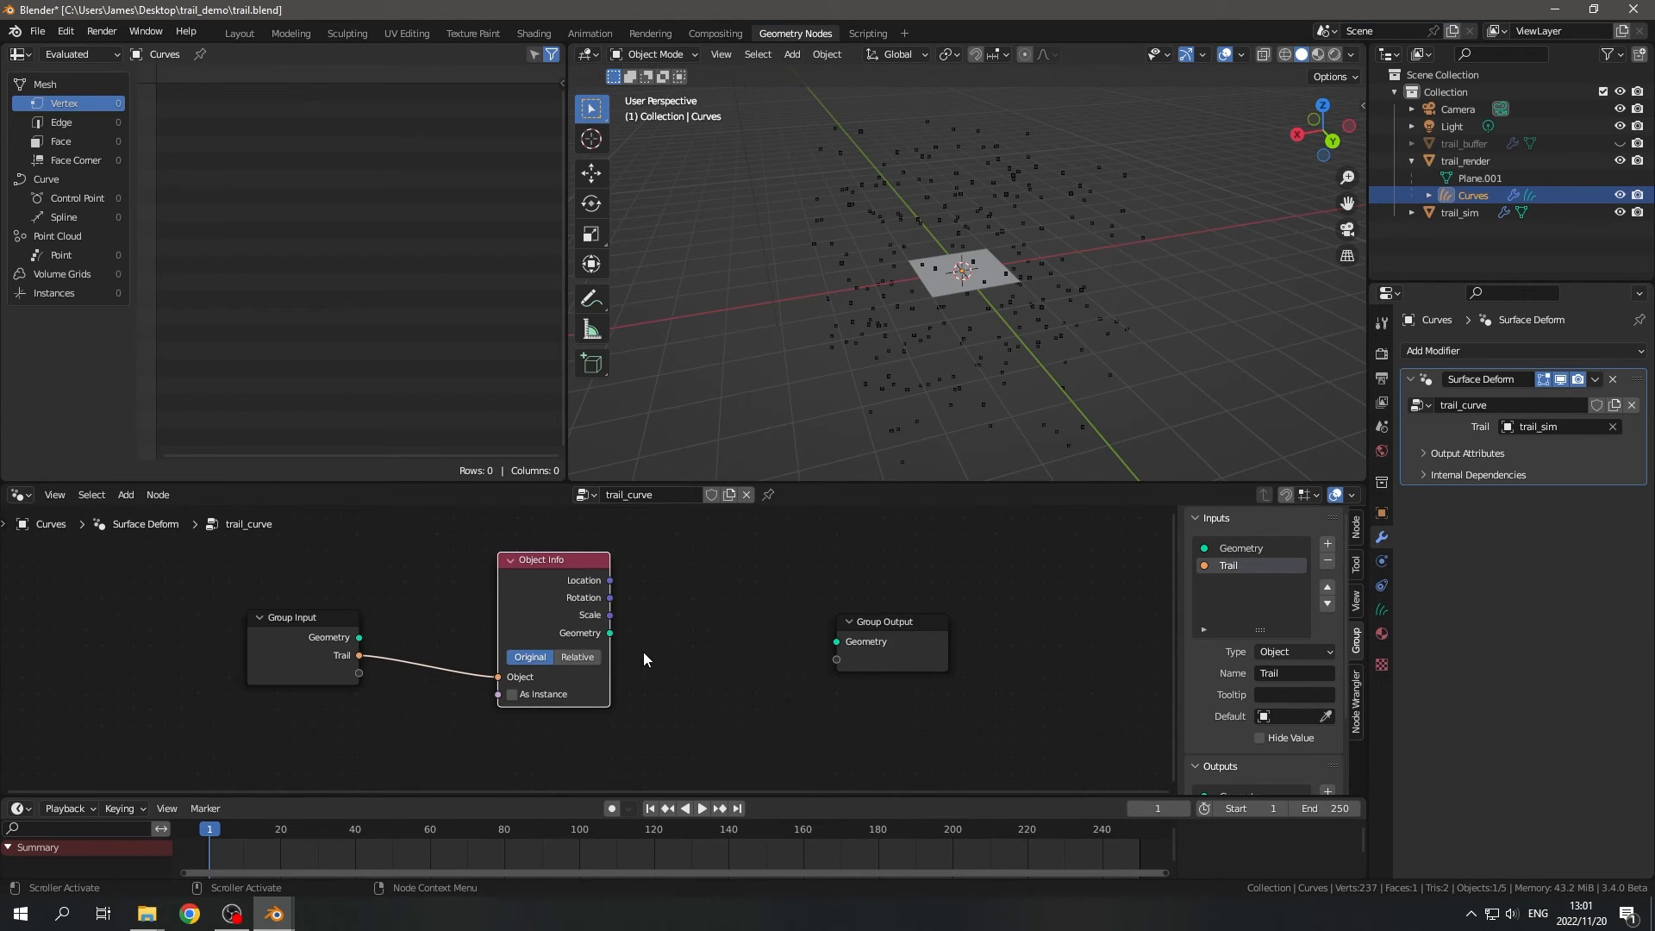
- Route Object Info's Geometry through a new Mesh to Curve node into Group Output, spacing the nodes to fit
left_click_drag(540, 584, 468, 586)
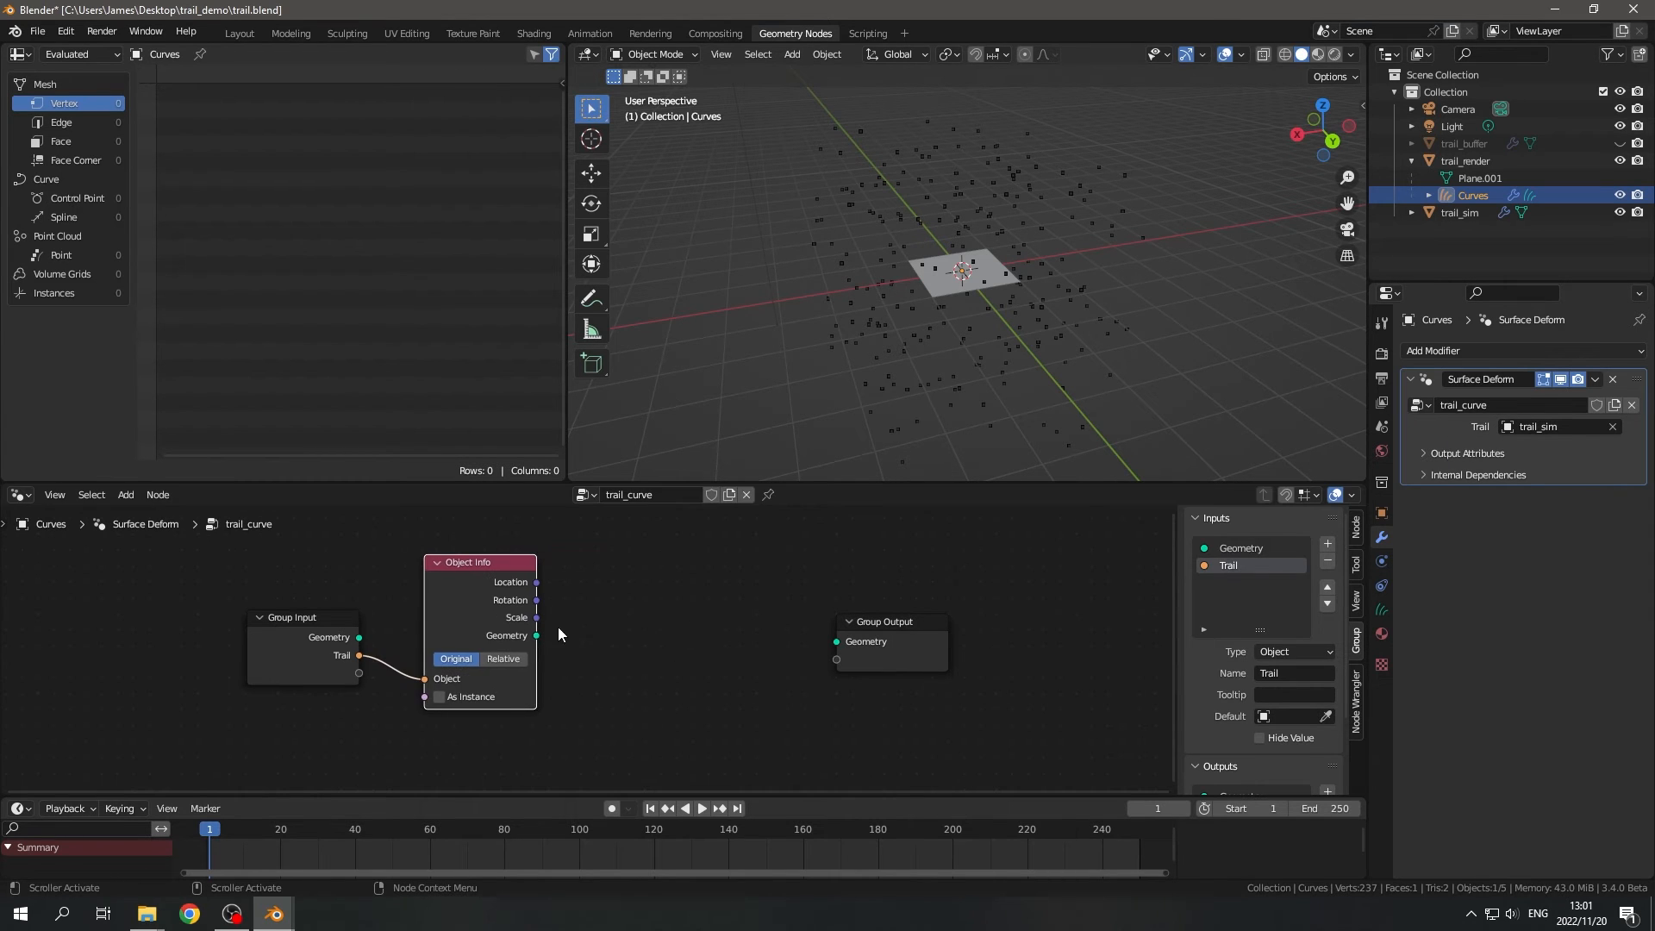
middle_click_drag(556, 627, 560, 644)
left_click_drag(902, 671, 979, 662)
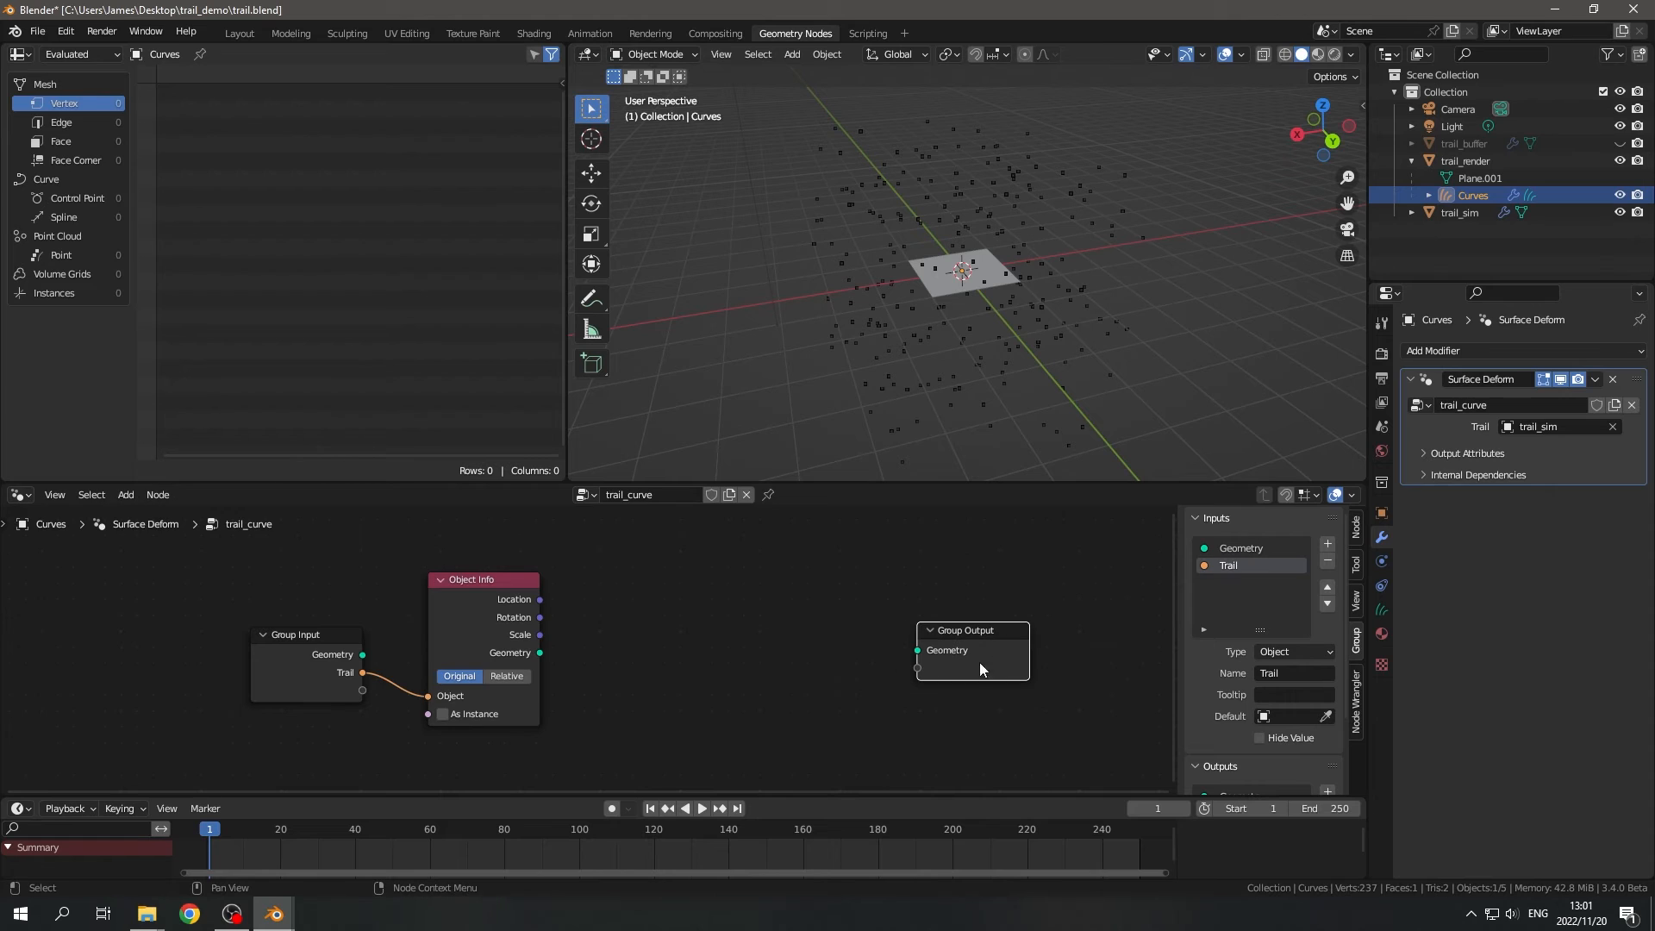
left_click_drag(539, 653, 609, 651)
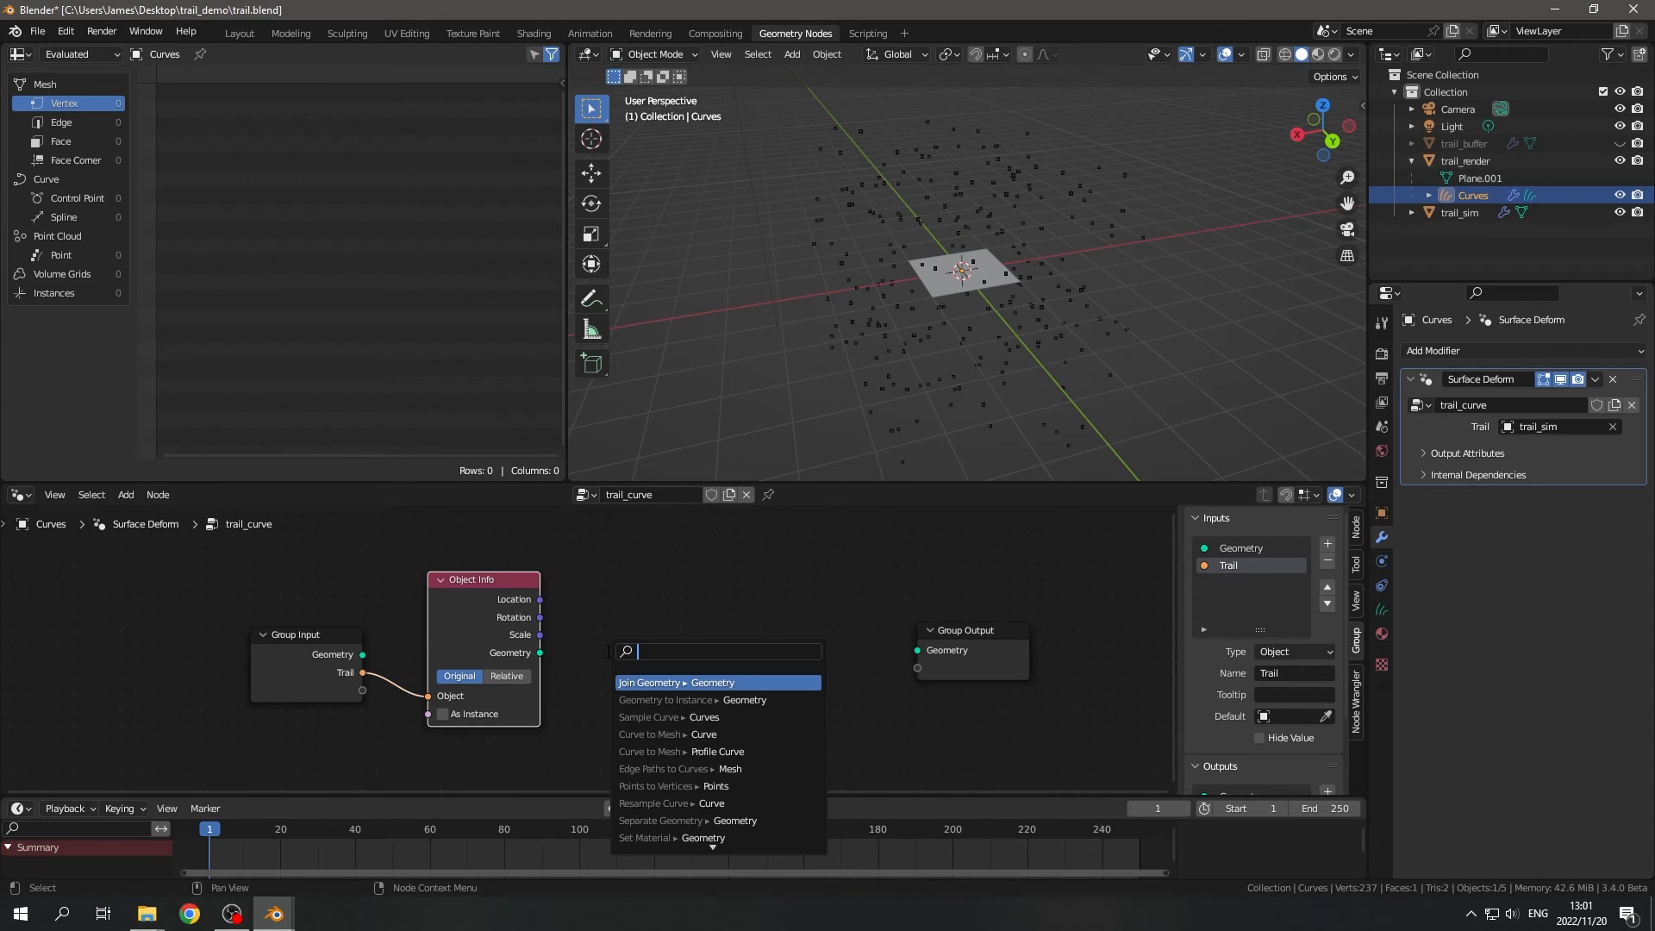
type("mesh to")
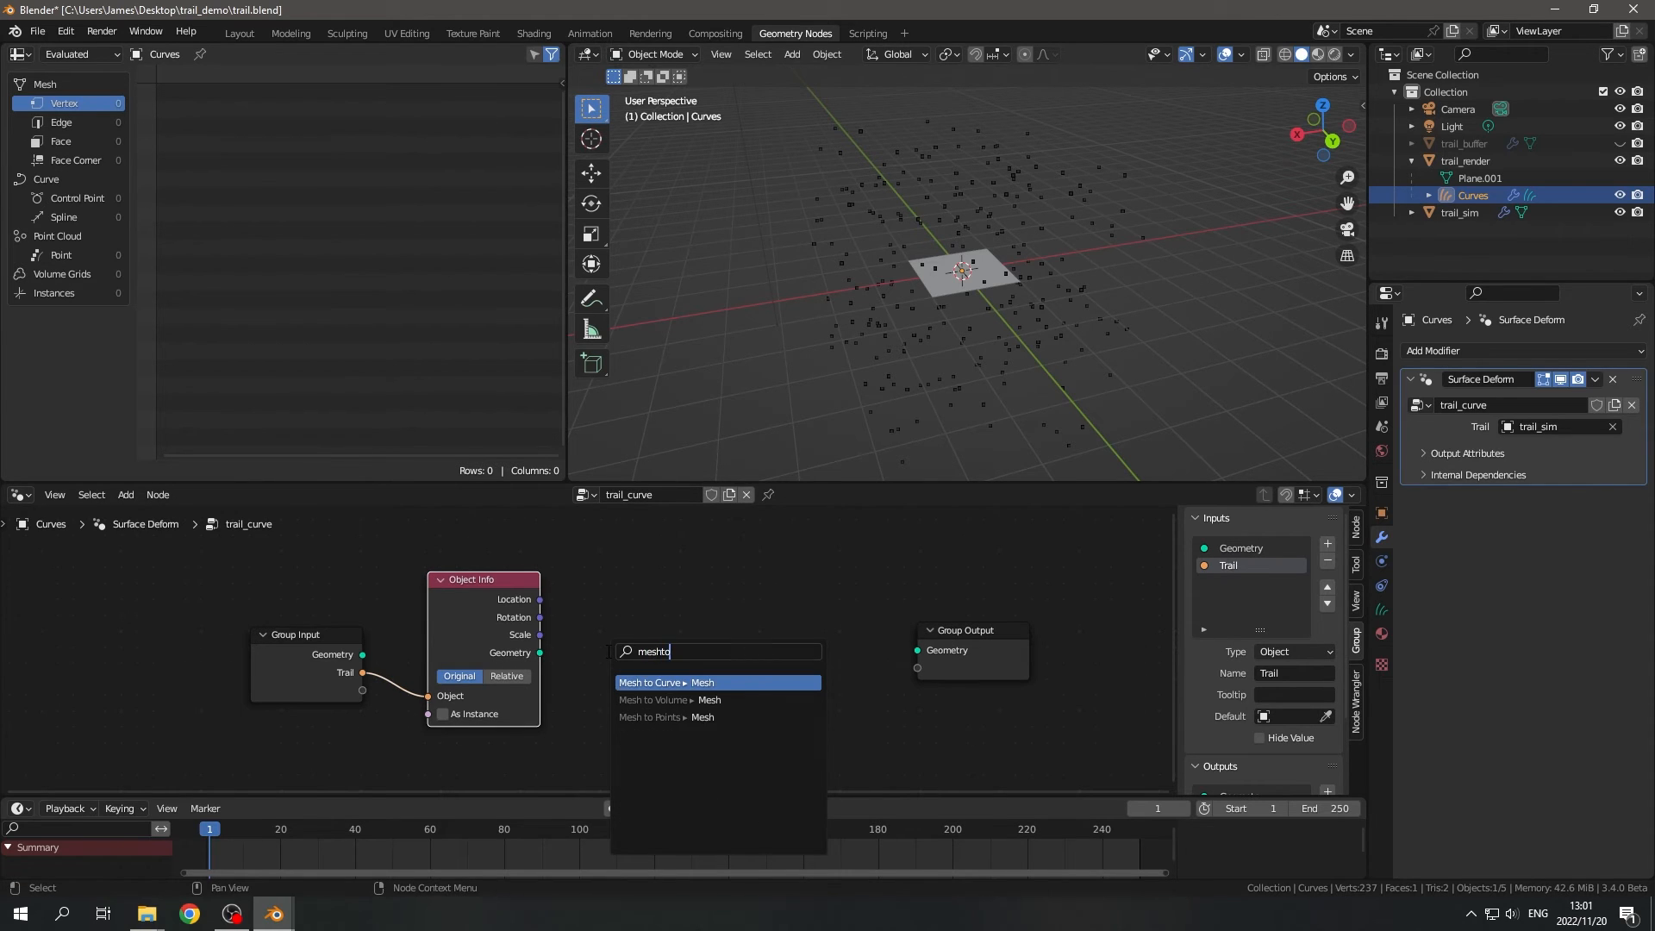
key("Return")
left_click(729, 665)
left_click_drag(839, 672, 917, 650)
left_click_drag(731, 679, 668, 640)
scroll(662, 640, "down", 1)
scroll(661, 638, "down", 3)
middle_click_drag(662, 648, 698, 655)
left_click_drag(251, 569, 1070, 729)
middle_click_drag(1032, 729, 892, 724)
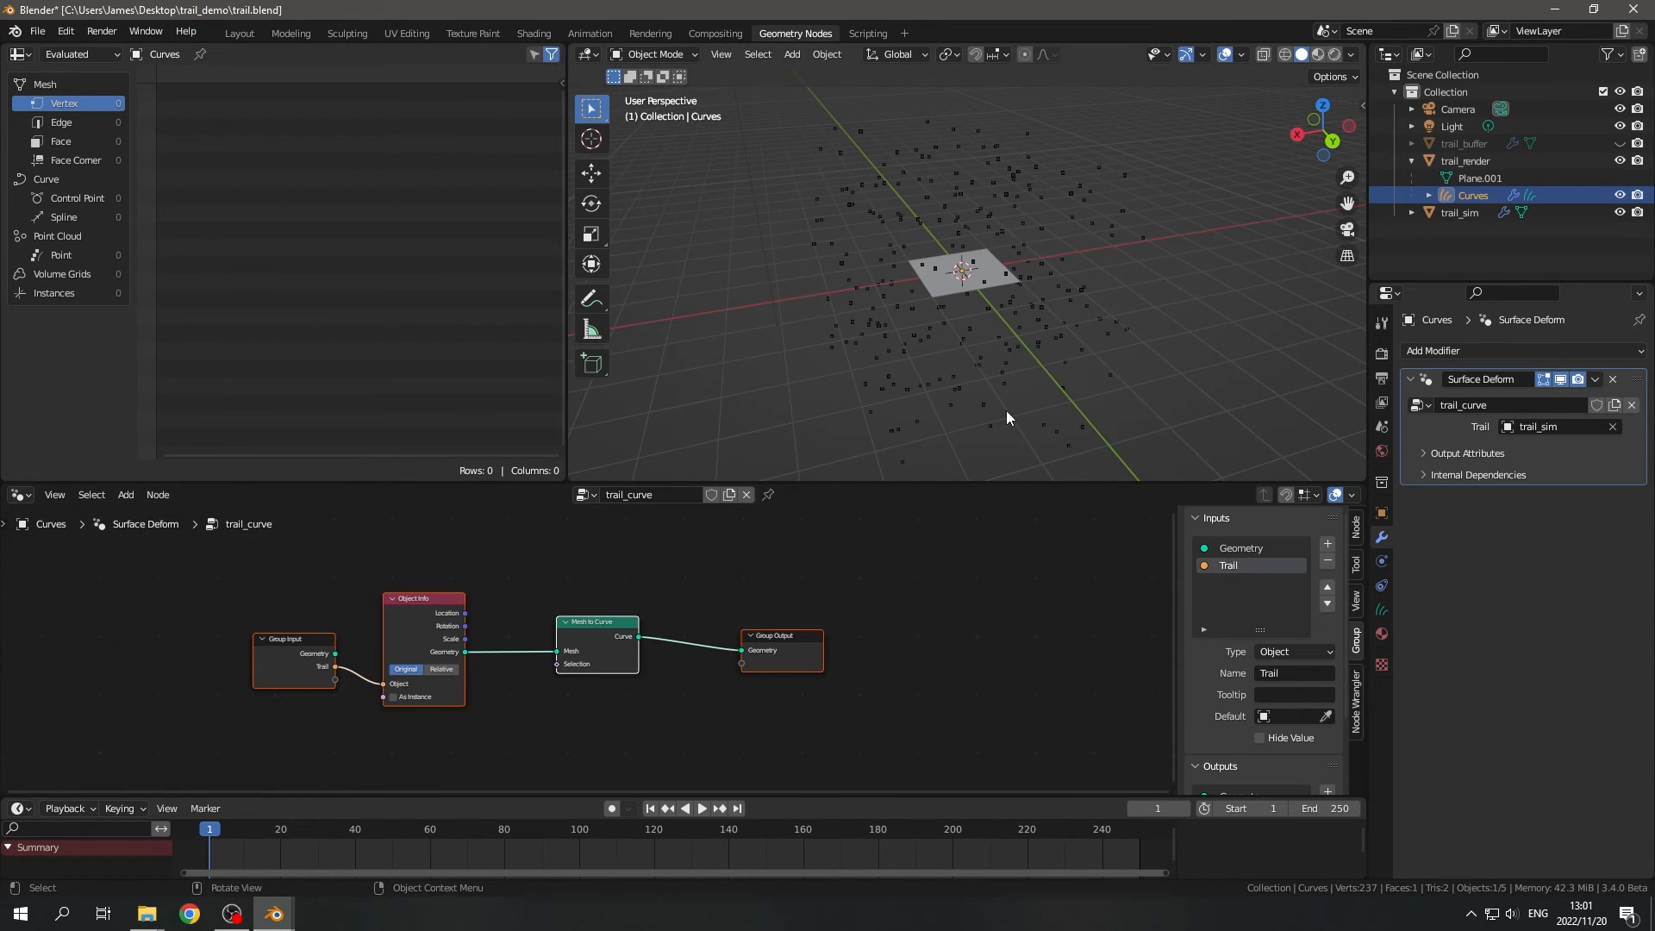
mouse_move(1006, 410)
middle_mouse_down()
mouse_move(895, 422)
mouse_move(1000, 409)
middle_mouse_up()
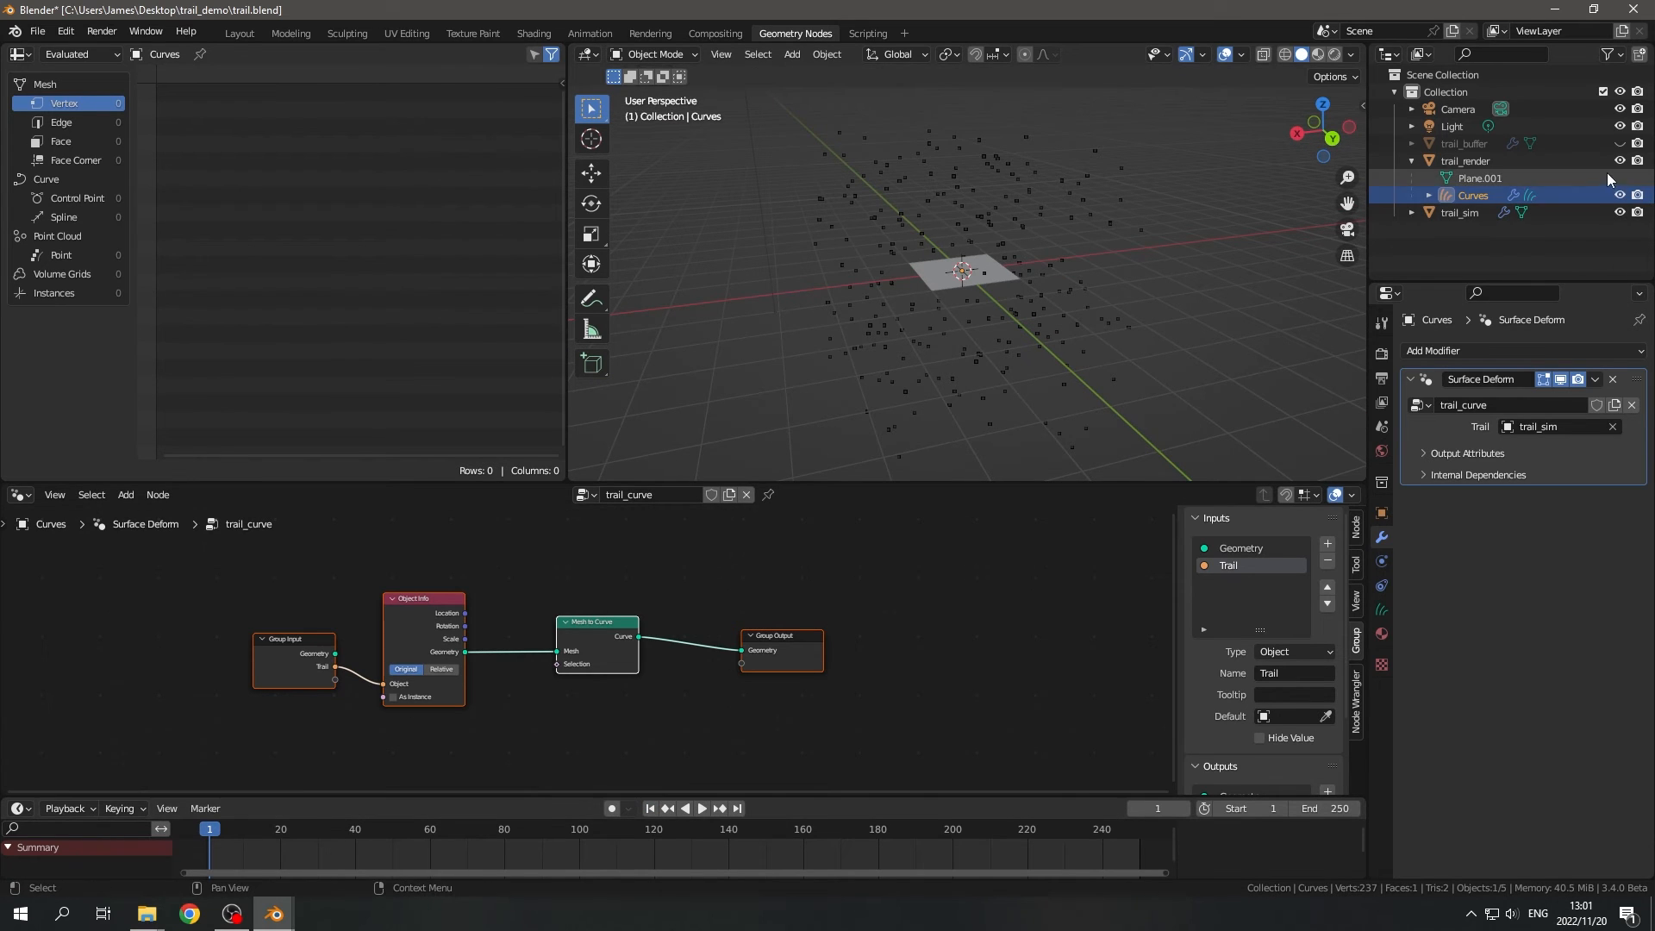
- Hide trail_render and Curves in the viewport, and play the simulation up to frame 99
left_click_drag(1621, 196, 1621, 161)
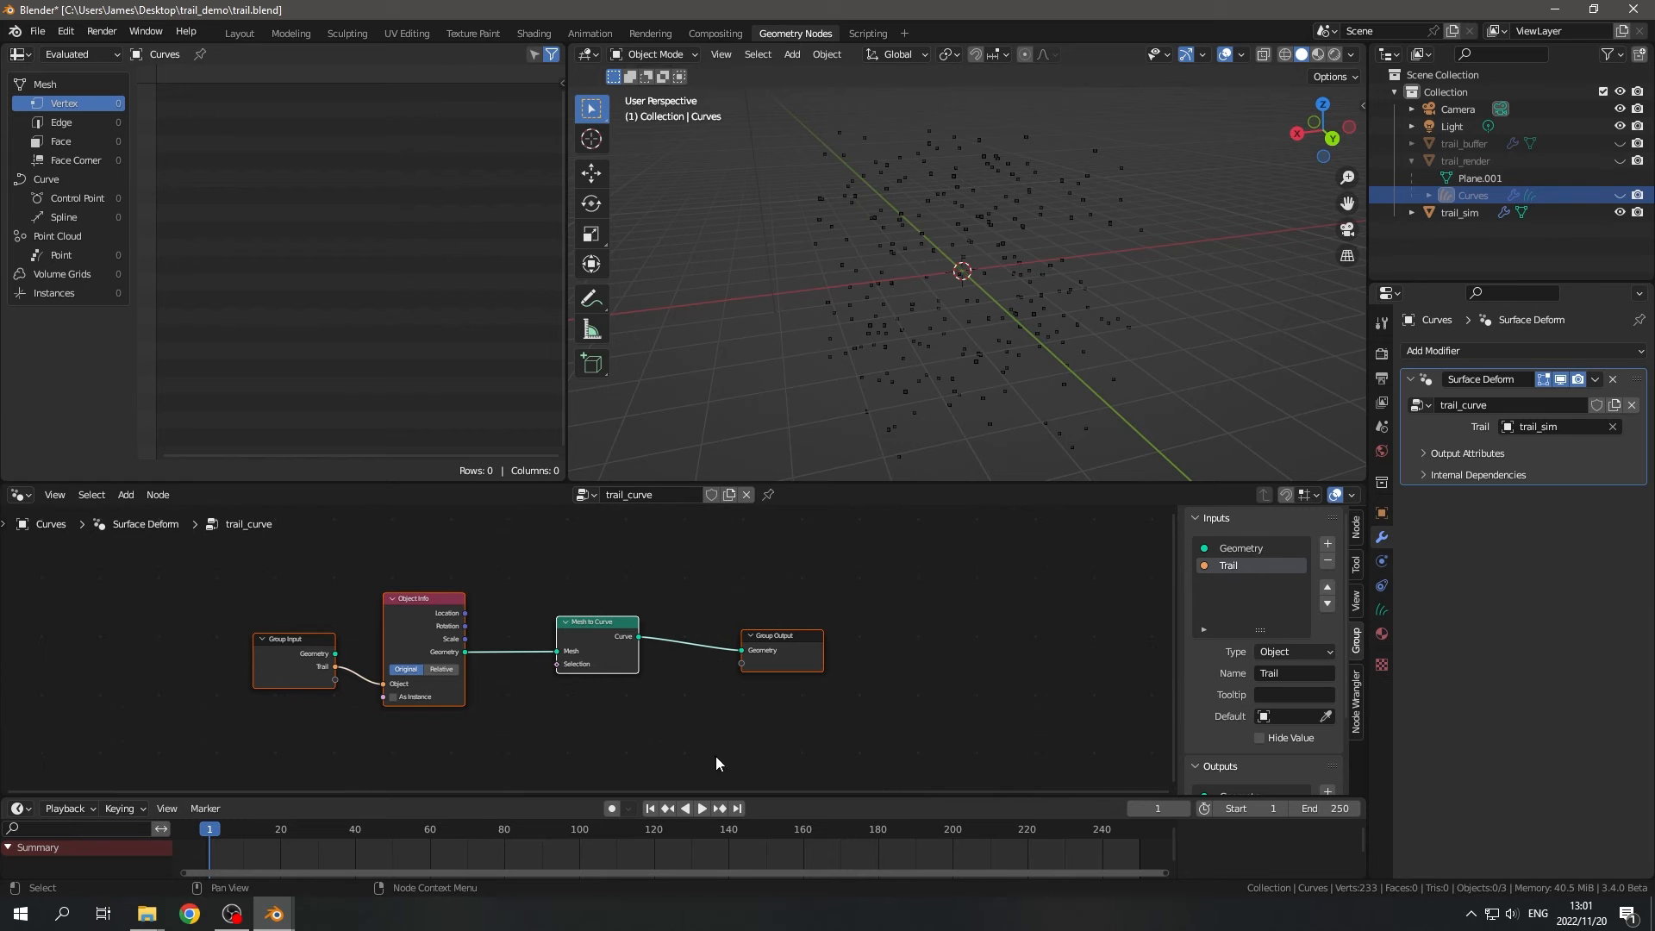
left_click(701, 808)
middle_click_drag(1114, 345, 982, 353)
left_click(693, 808)
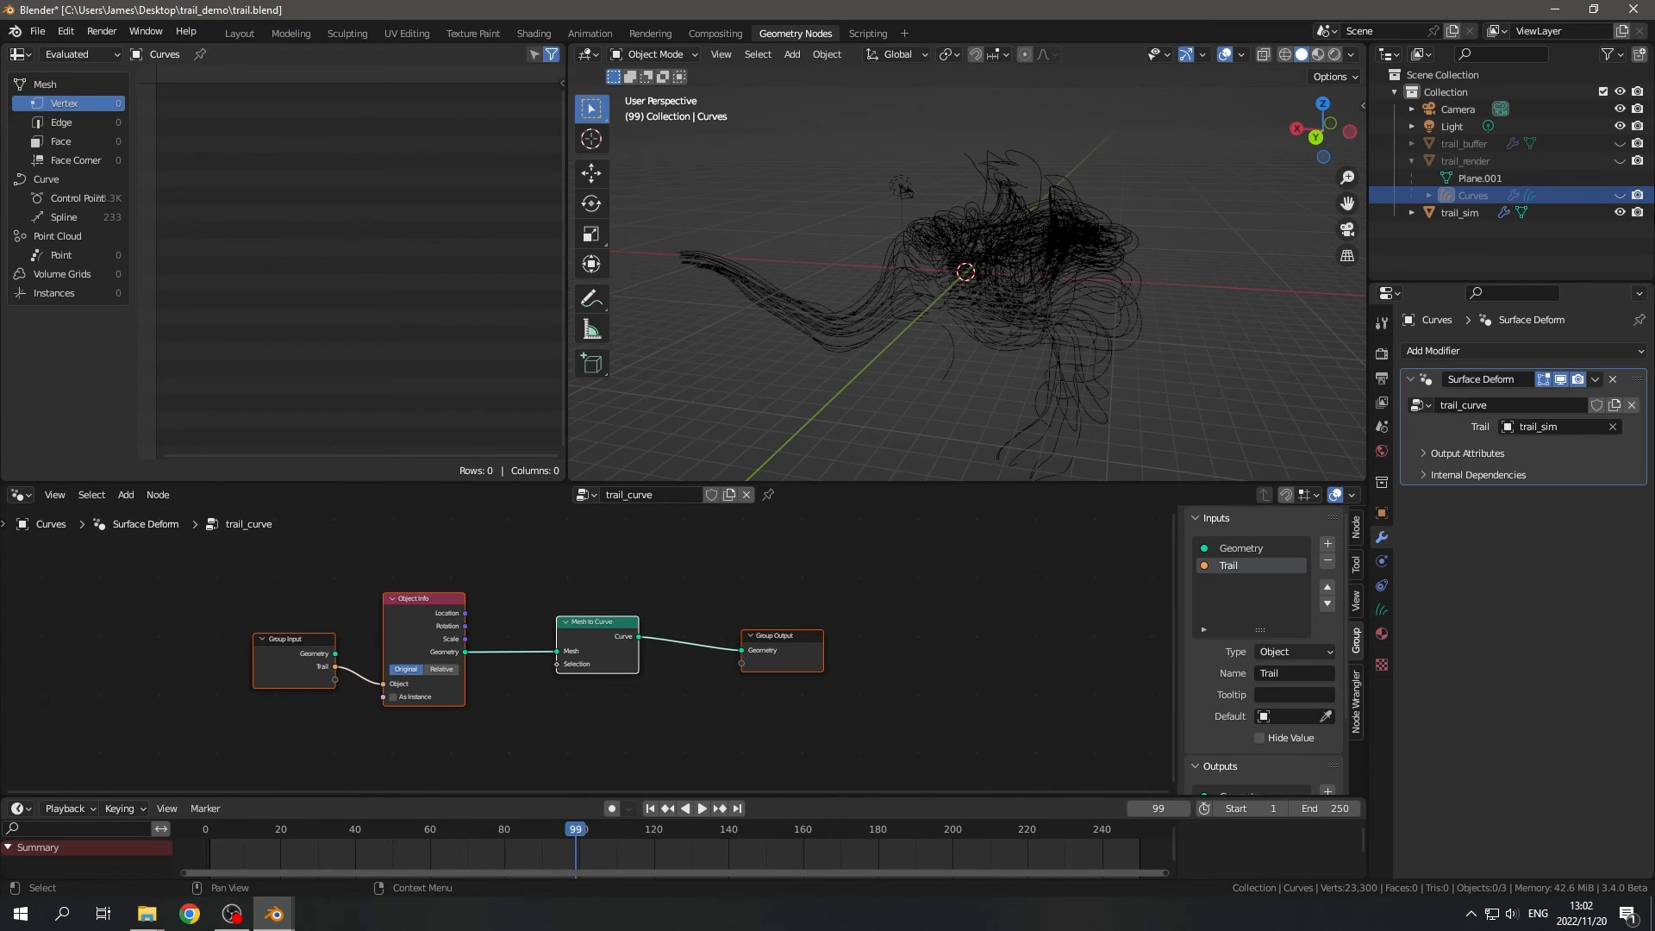
- Show the Curves object in the viewport and hide trail_sim
left_click(1619, 194)
middle_click_drag(1162, 294, 1052, 293)
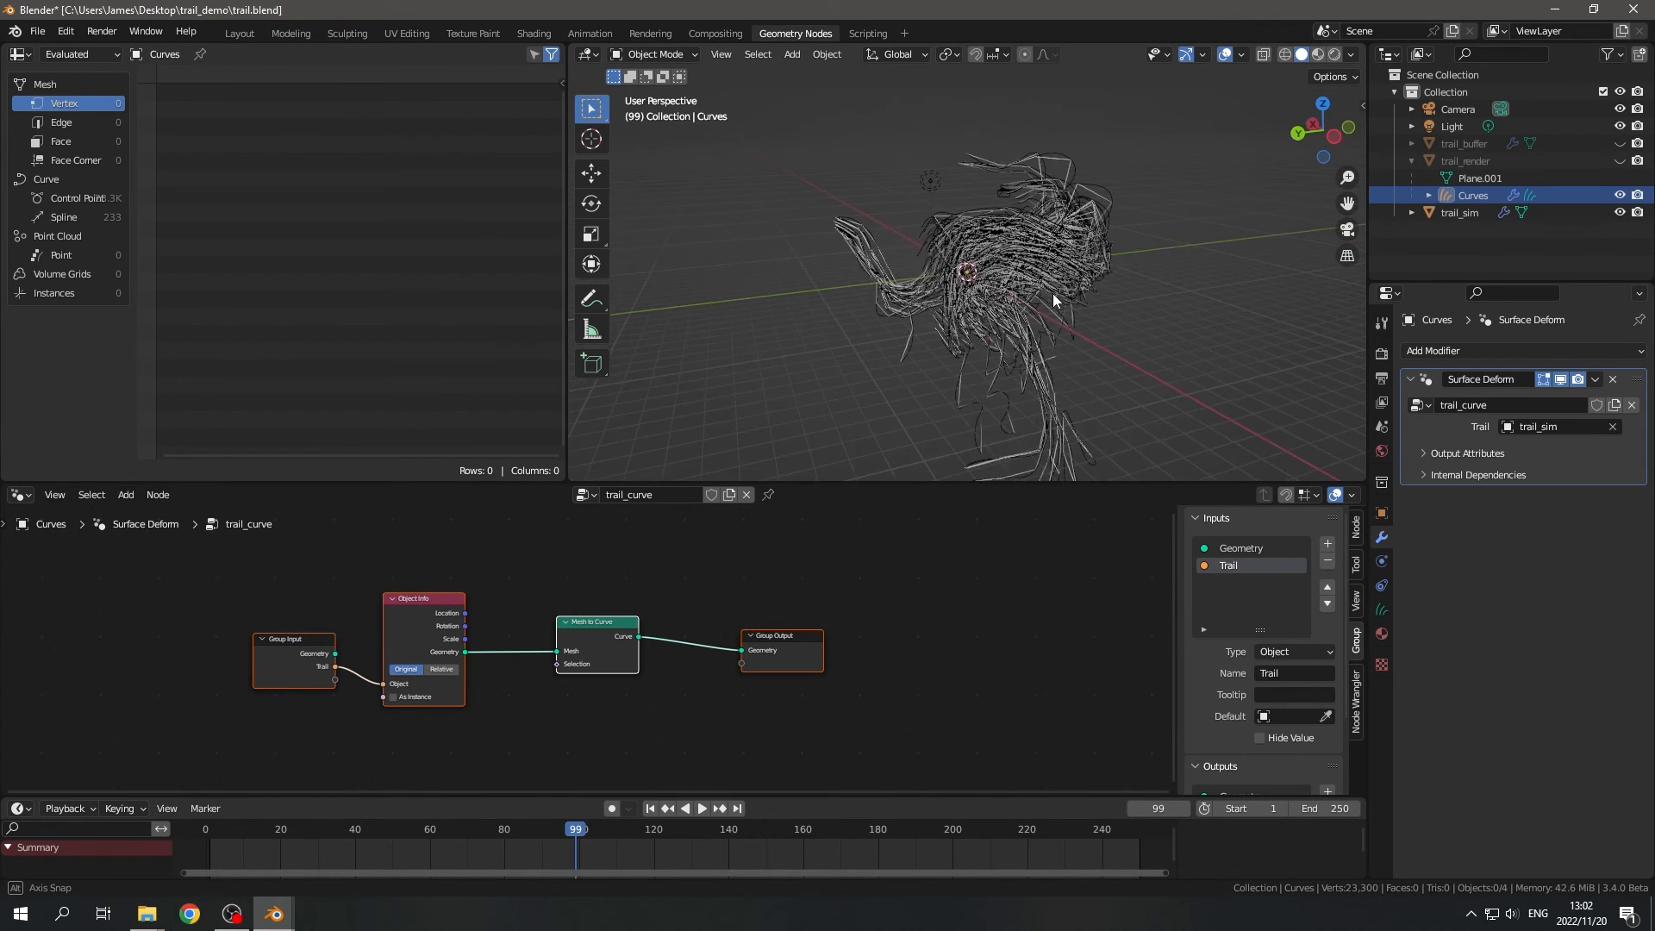
left_click(1619, 212)
middle_click_drag(1318, 353, 1000, 255)
- Move the light away from the trails, to about X 5, Y 8.4, Z 9 m, and set its power to 3000 W
left_click(1028, 218)
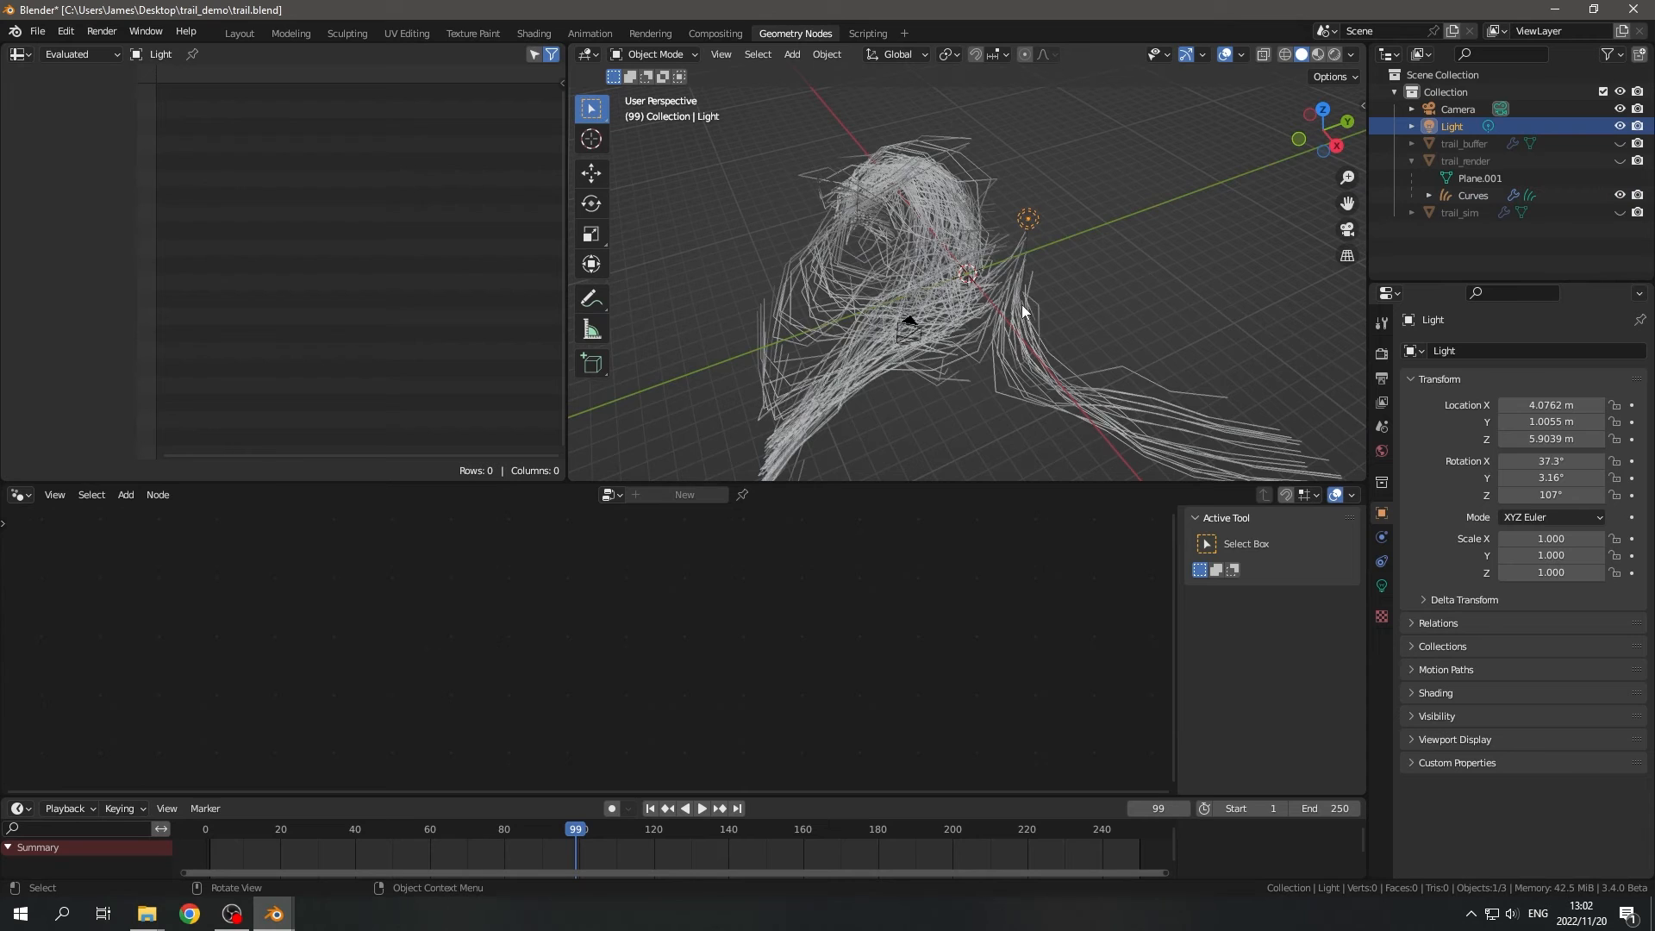
key("shift+space")
key("g")
left_click_drag(1027, 218, 1179, 127)
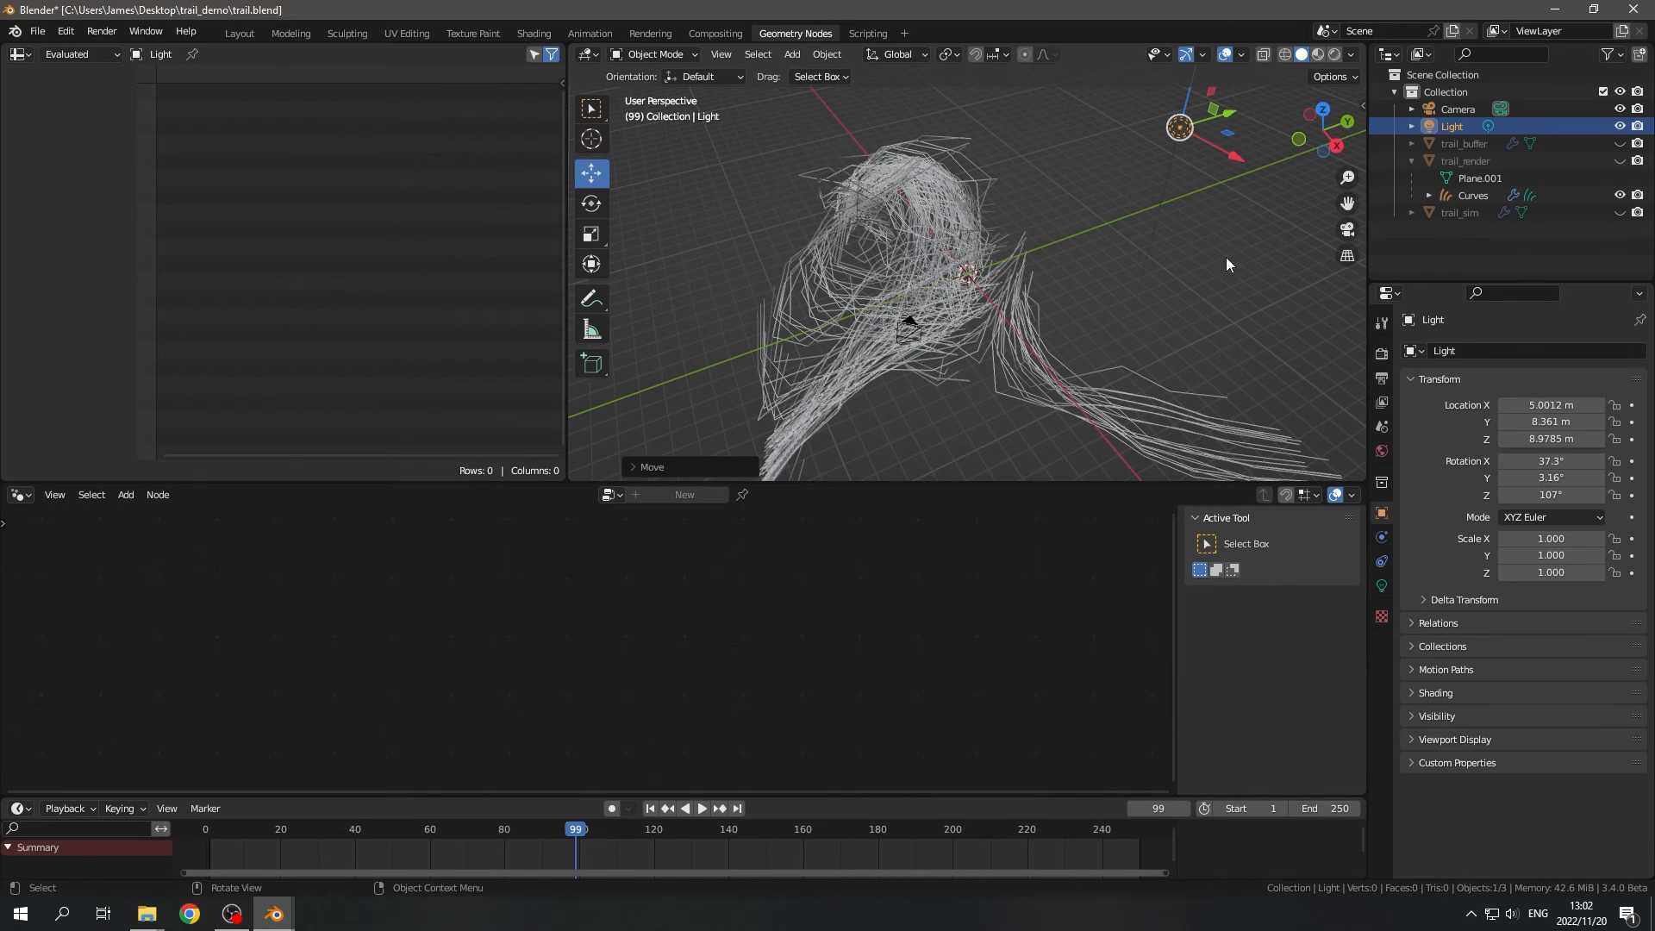
left_click(1382, 586)
left_click(1560, 469)
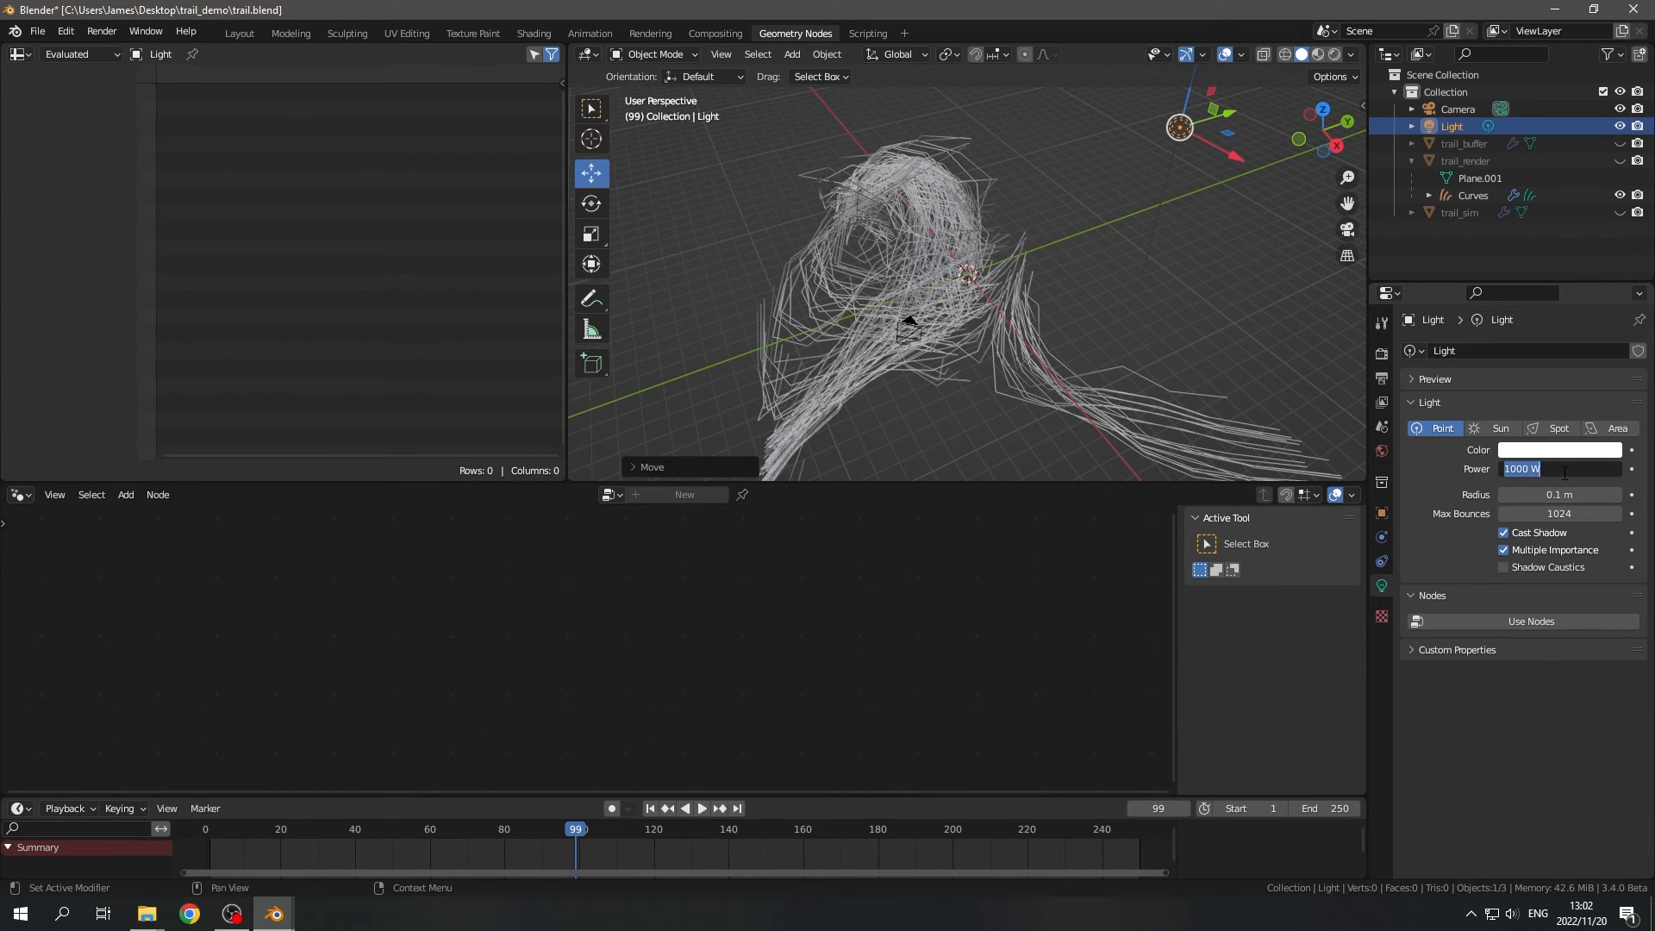
type("3000")
key("Return")
- Switch the viewport to Rendered shading, bring up the Curves object's trail_curve nodes, and inspect the rendered trails
mouse_move(1083, 282)
middle_mouse_down()
mouse_move(994, 273)
mouse_move(969, 302)
mouse_move(1029, 301)
mouse_move(850, 286)
mouse_move(1030, 287)
mouse_move(788, 256)
middle_mouse_up()
left_click(1034, 199)
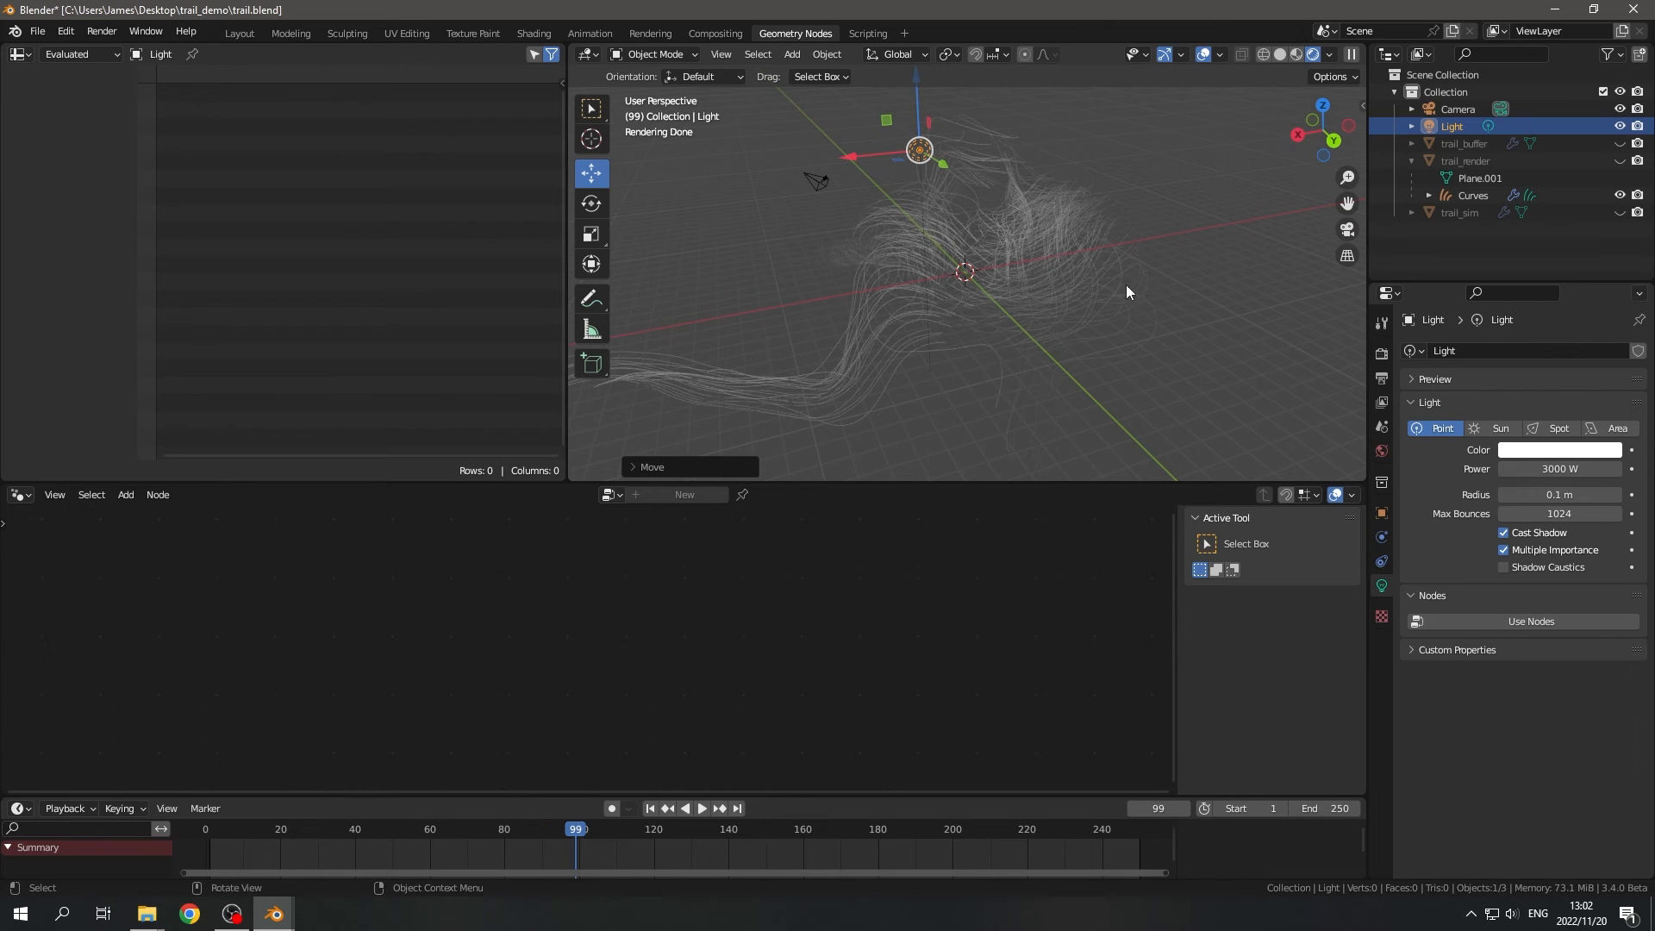
left_click(1506, 194)
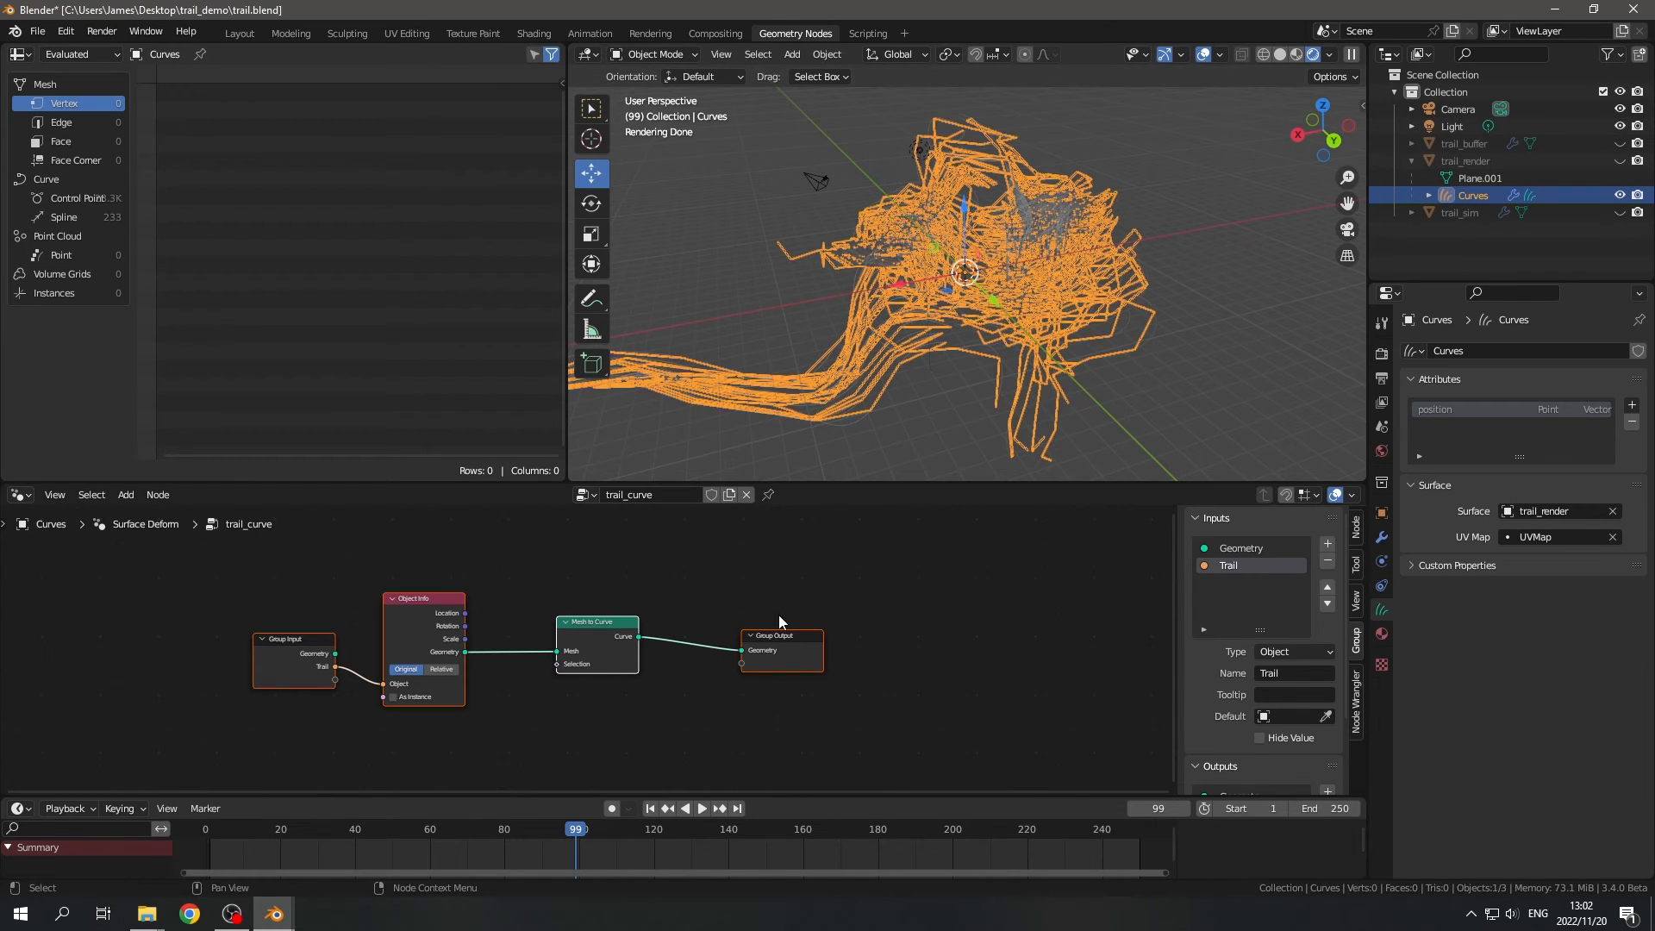
left_click(1026, 270)
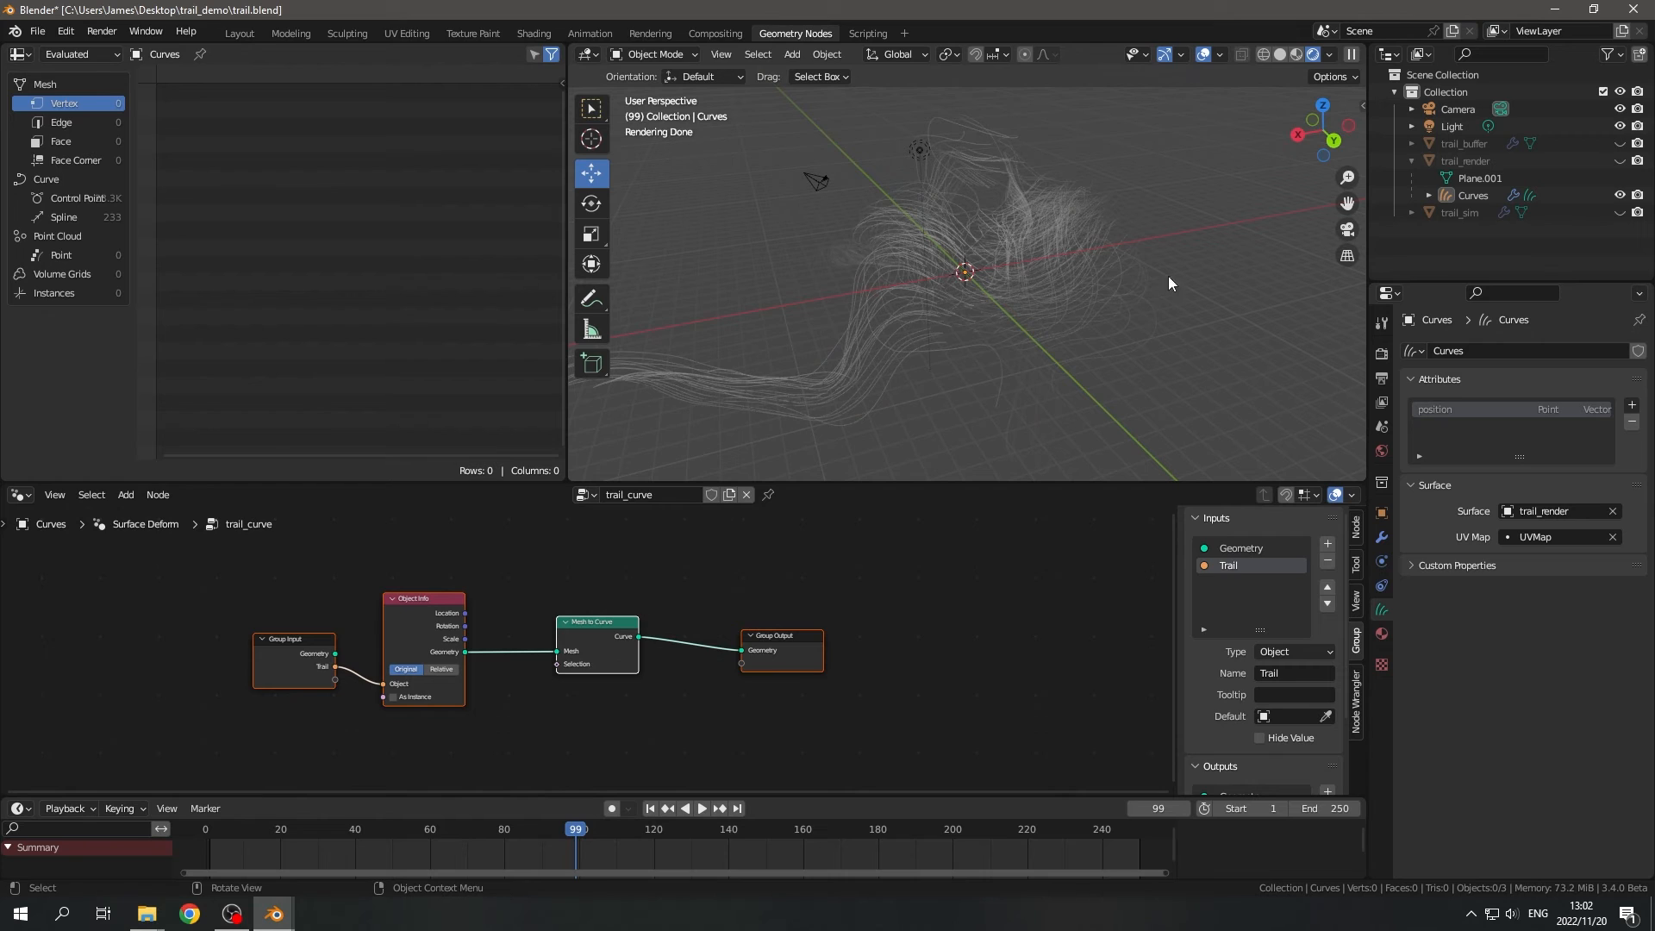
middle_click_drag(893, 627, 877, 697)
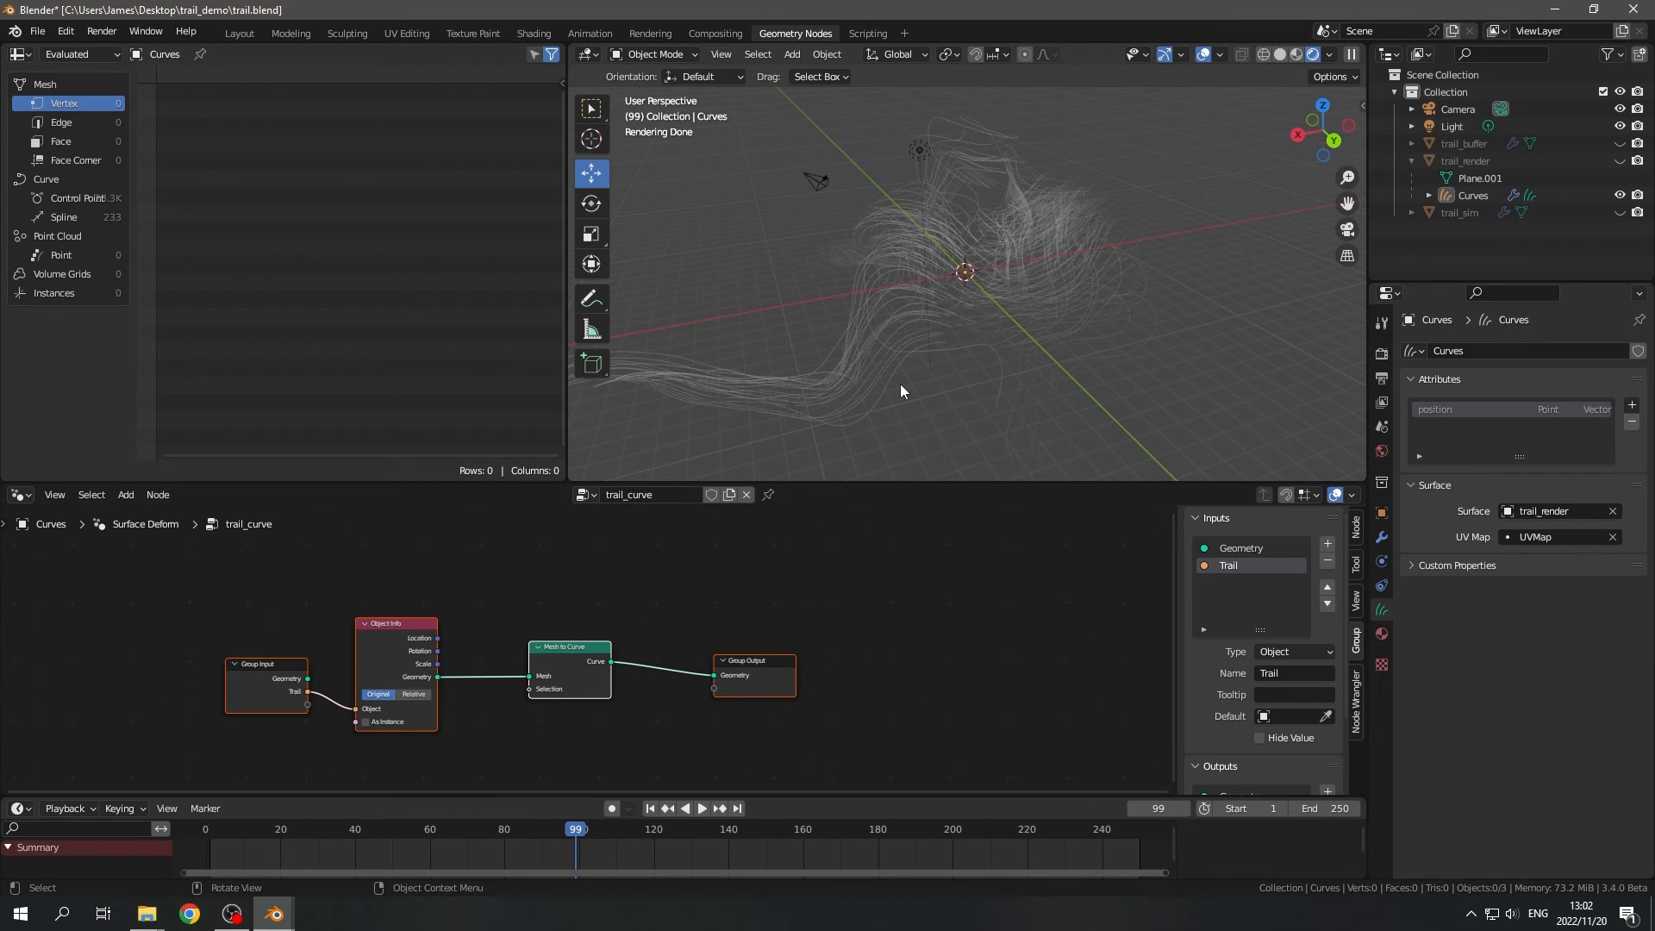
middle_click_drag(914, 355, 1036, 341)
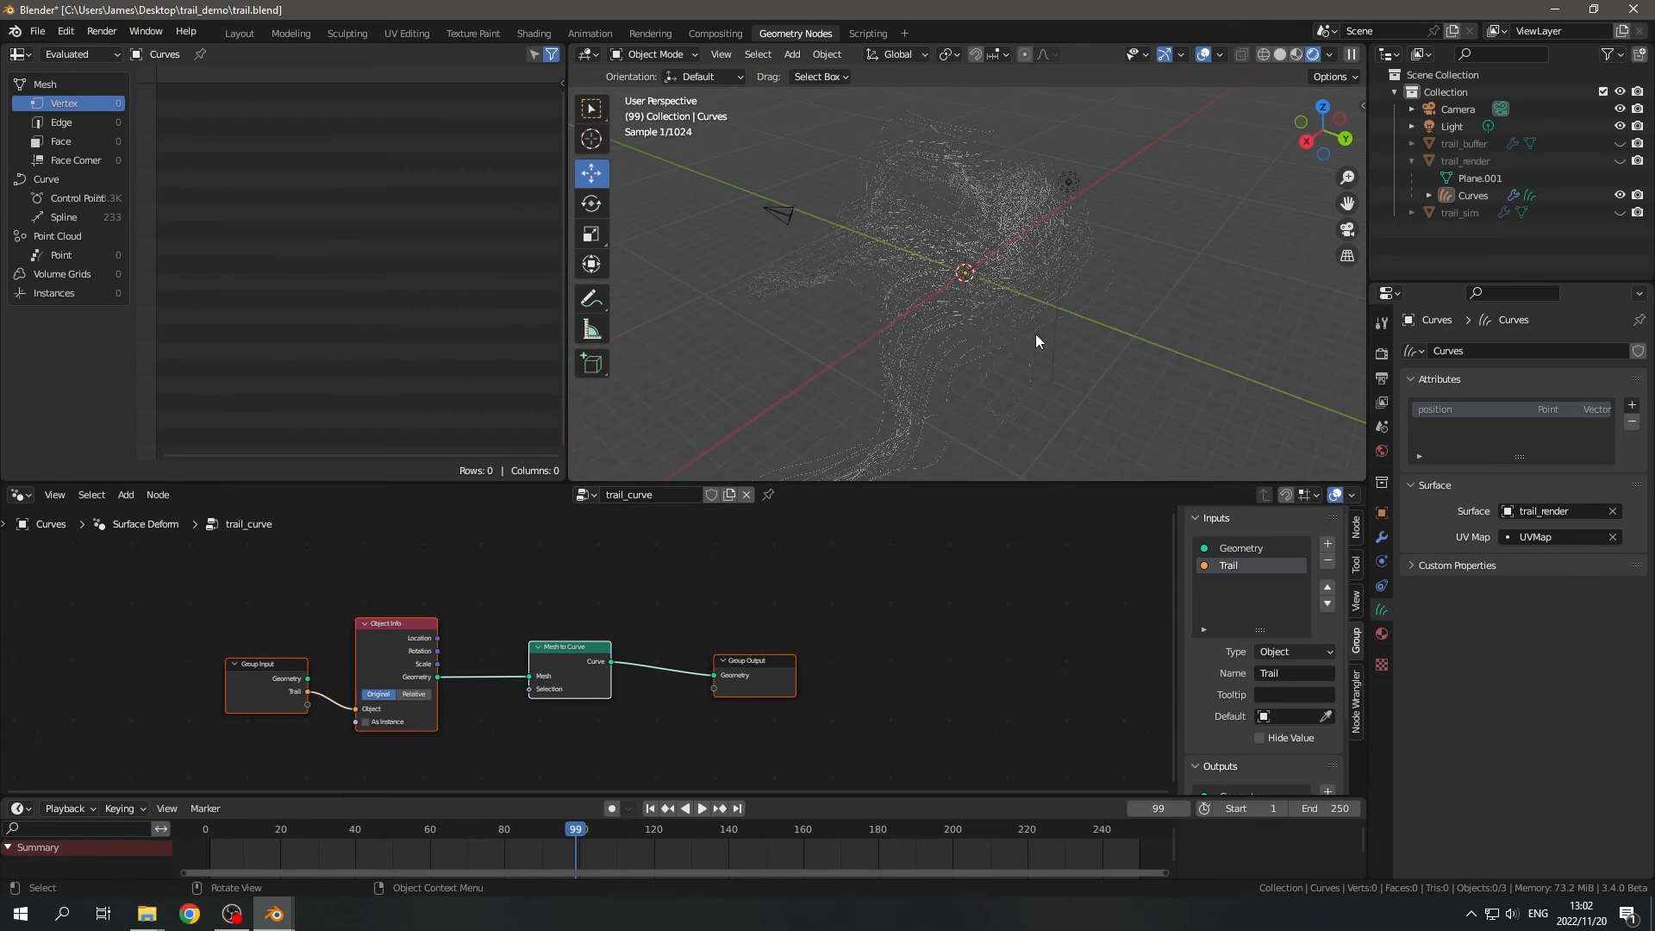
- Move the Group Output aside and insert a Set Curve Radius node between Mesh to Curve and Group Output
scroll(860, 615, "up", 1)
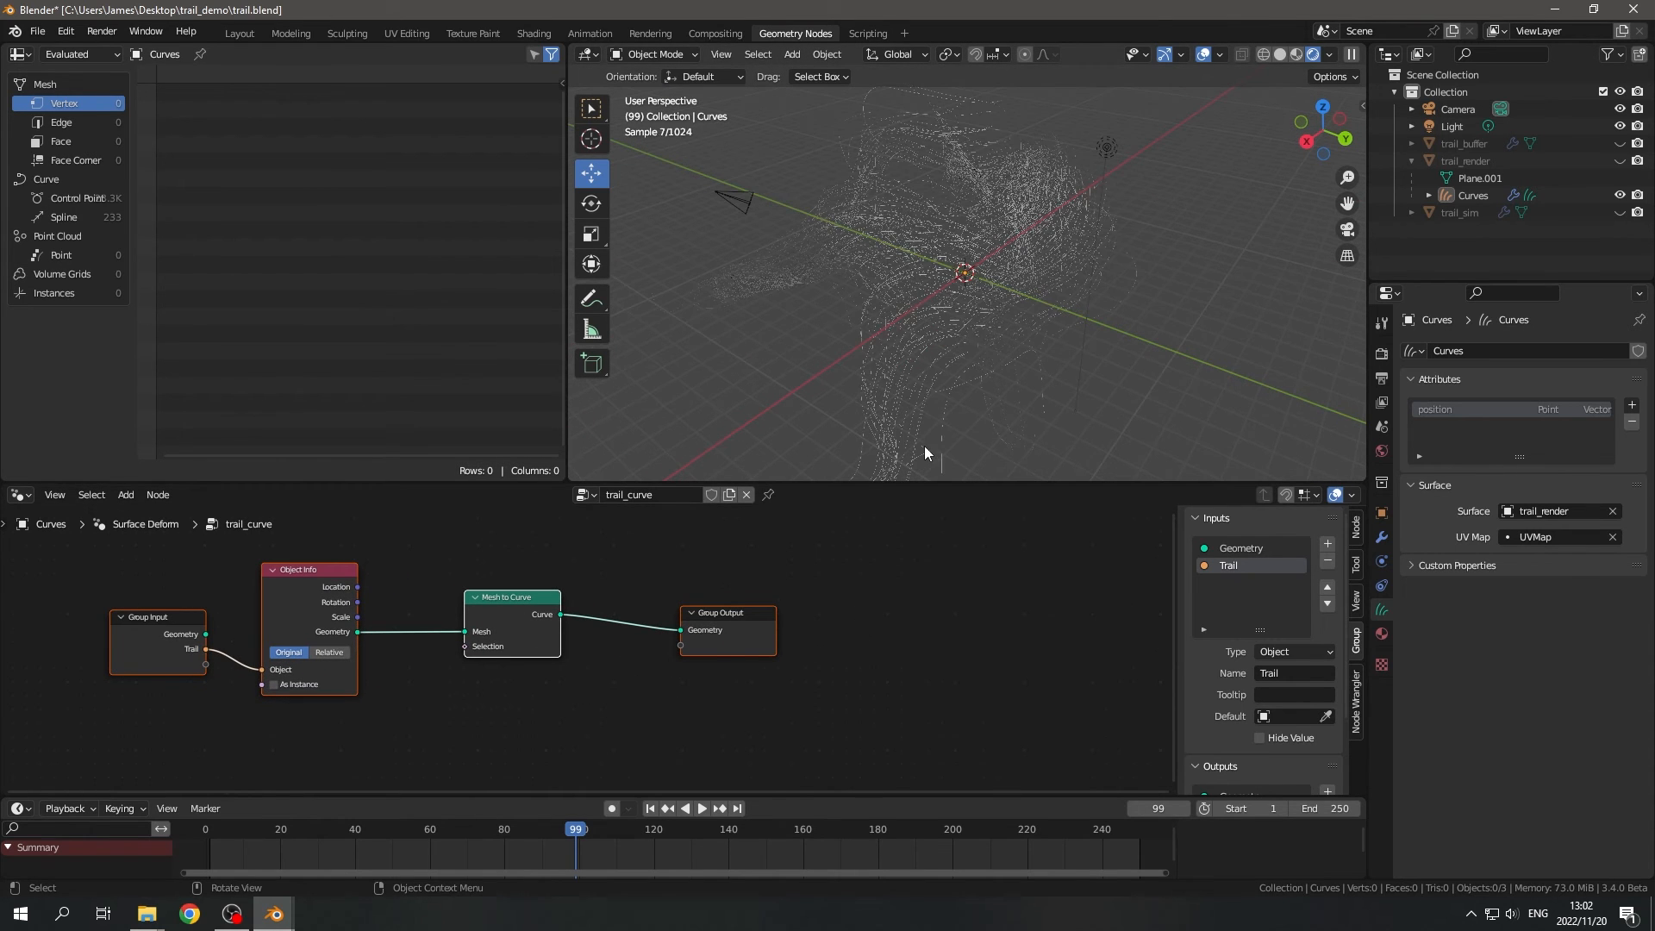
left_click(878, 685)
left_click_drag(744, 636, 965, 615)
key("shift+a")
type("s")
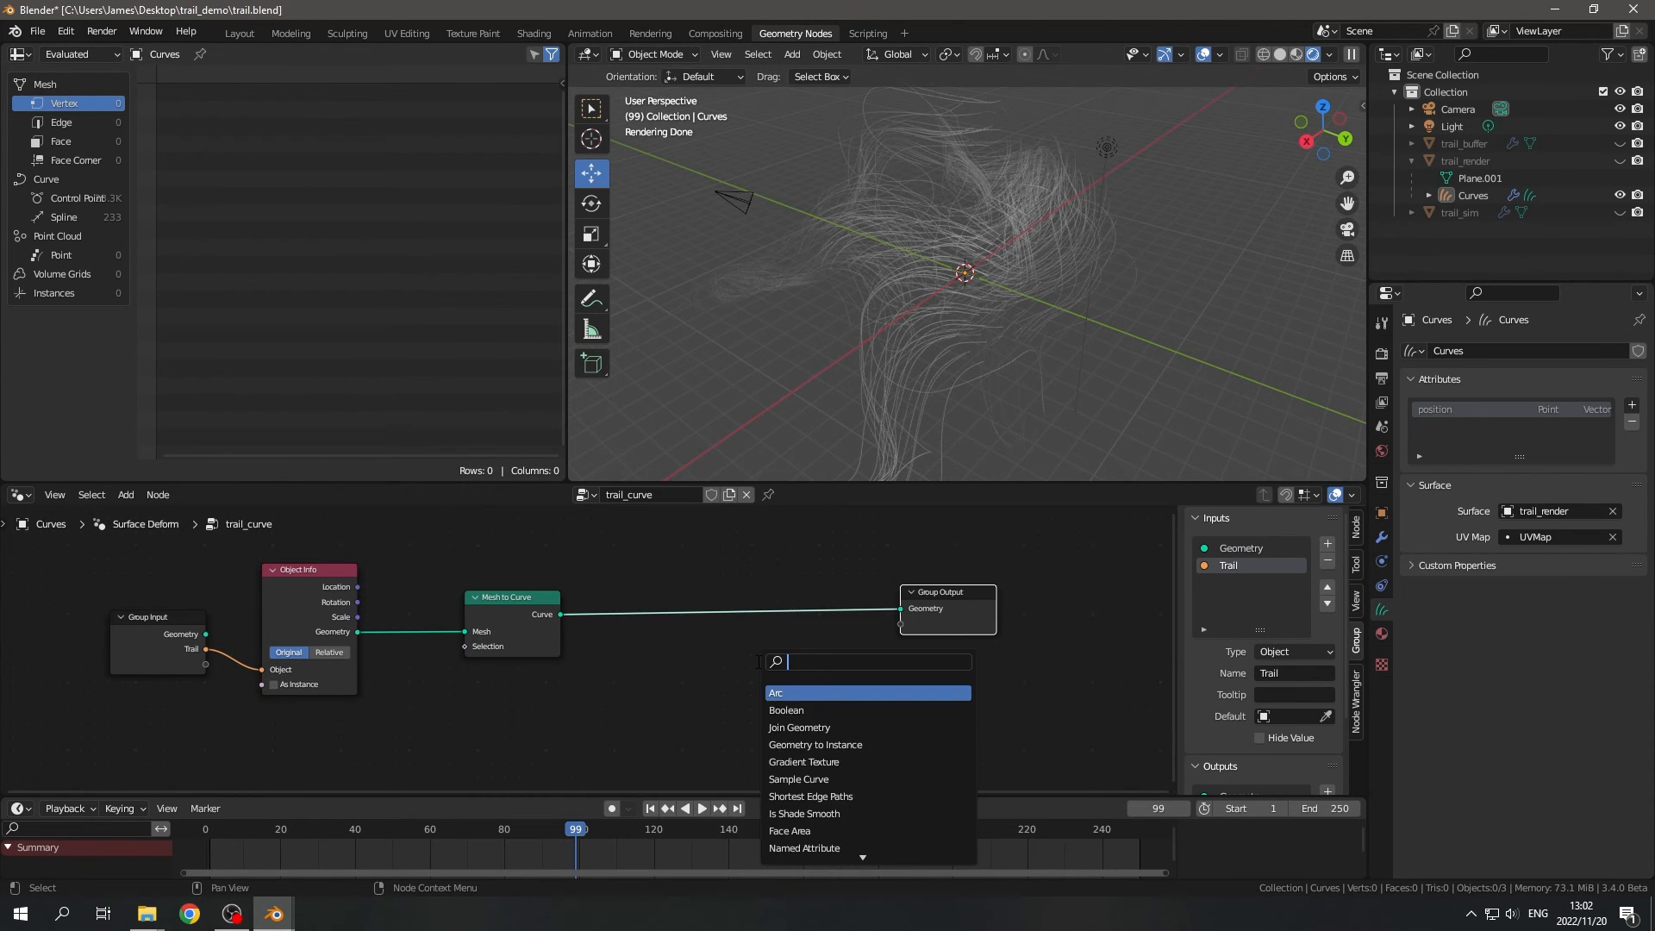
type("curvet")
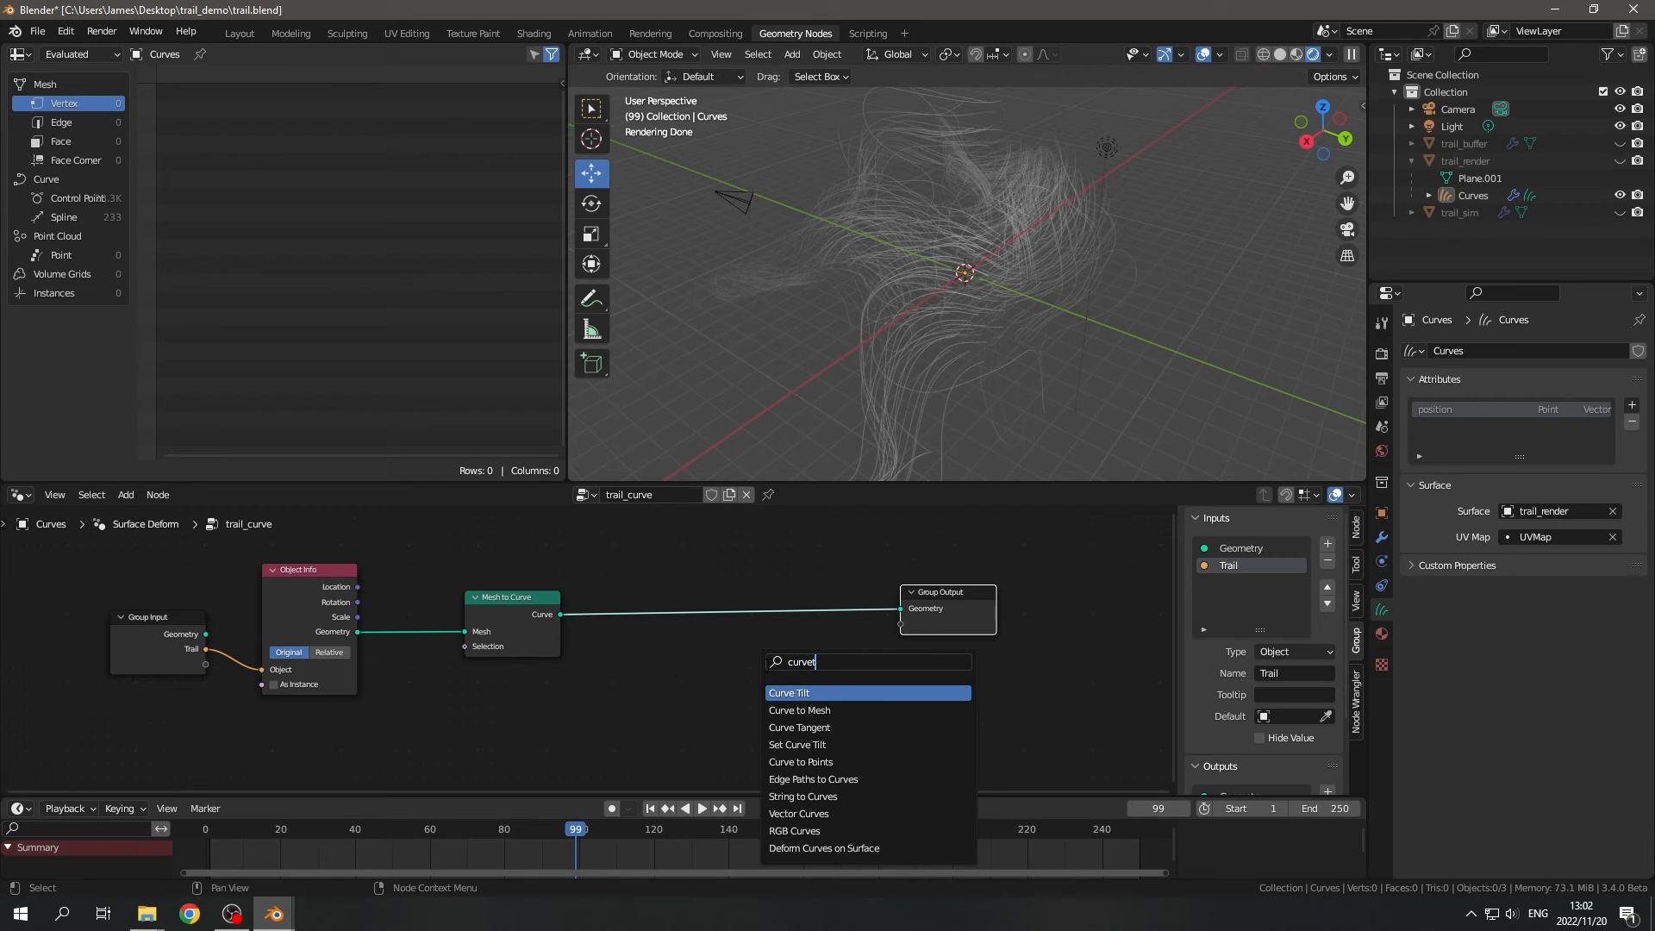
key("BackSpace")
key("BackSpace")
key("BackSpace")
key("BackSpace")
key("BackSpace")
key("BackSpace")
type("setcurve")
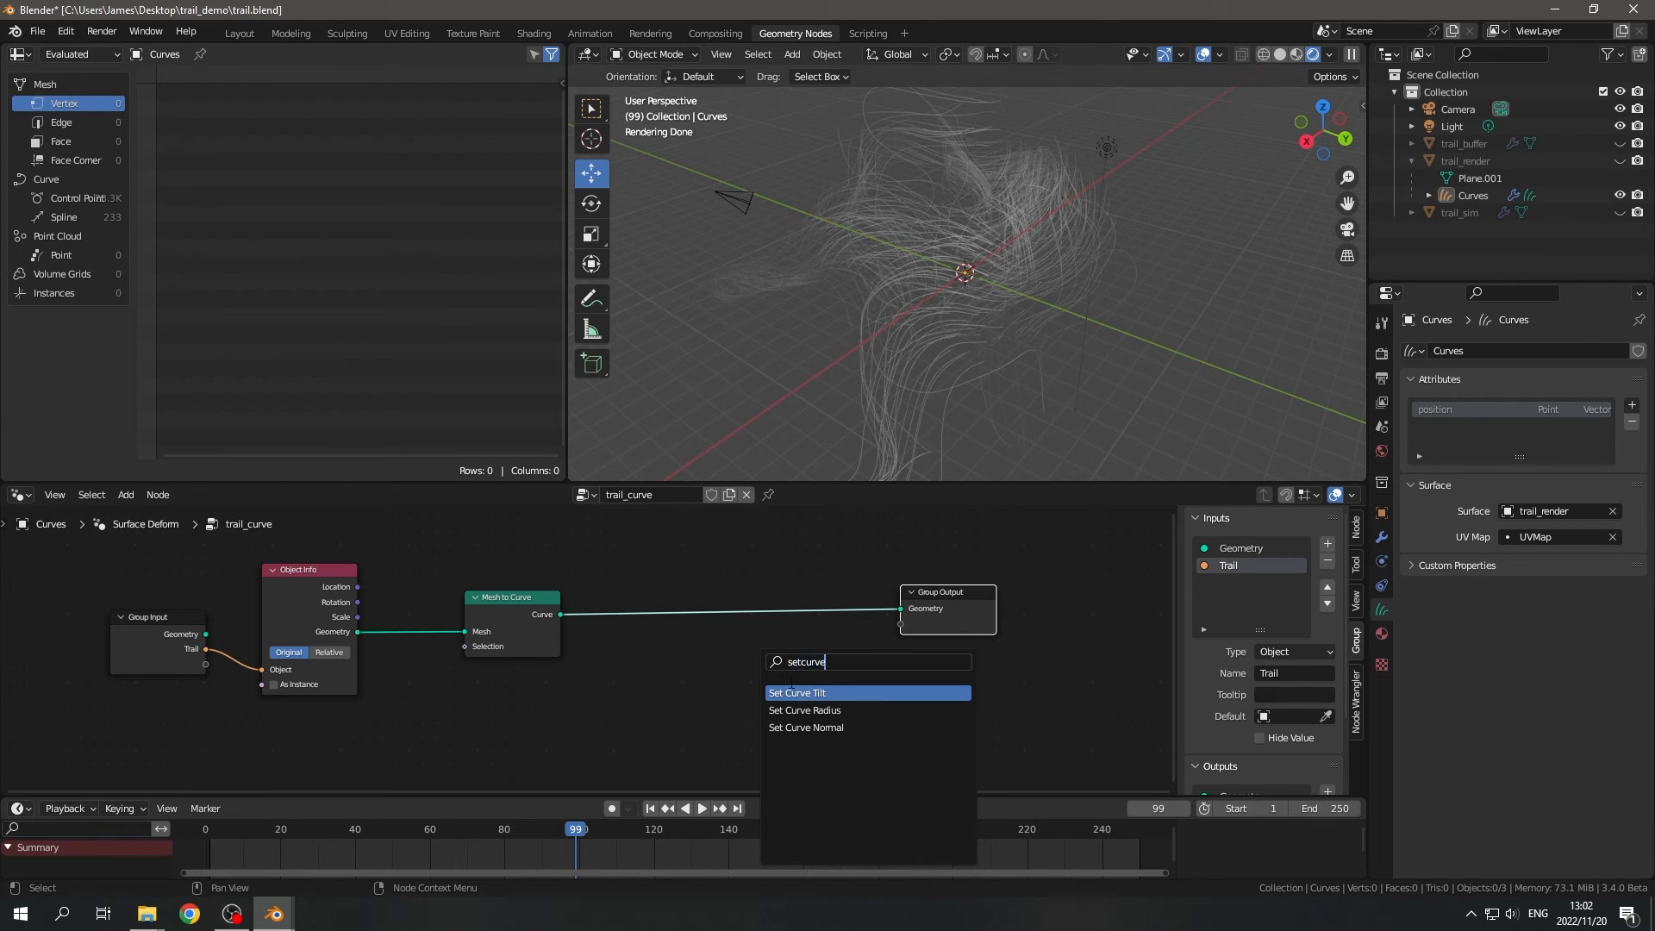
key("Down")
key("Return")
left_click(844, 666)
- Set the radius of the Set Curve Radius node to 0.03 m
scroll(845, 665, "up", 2)
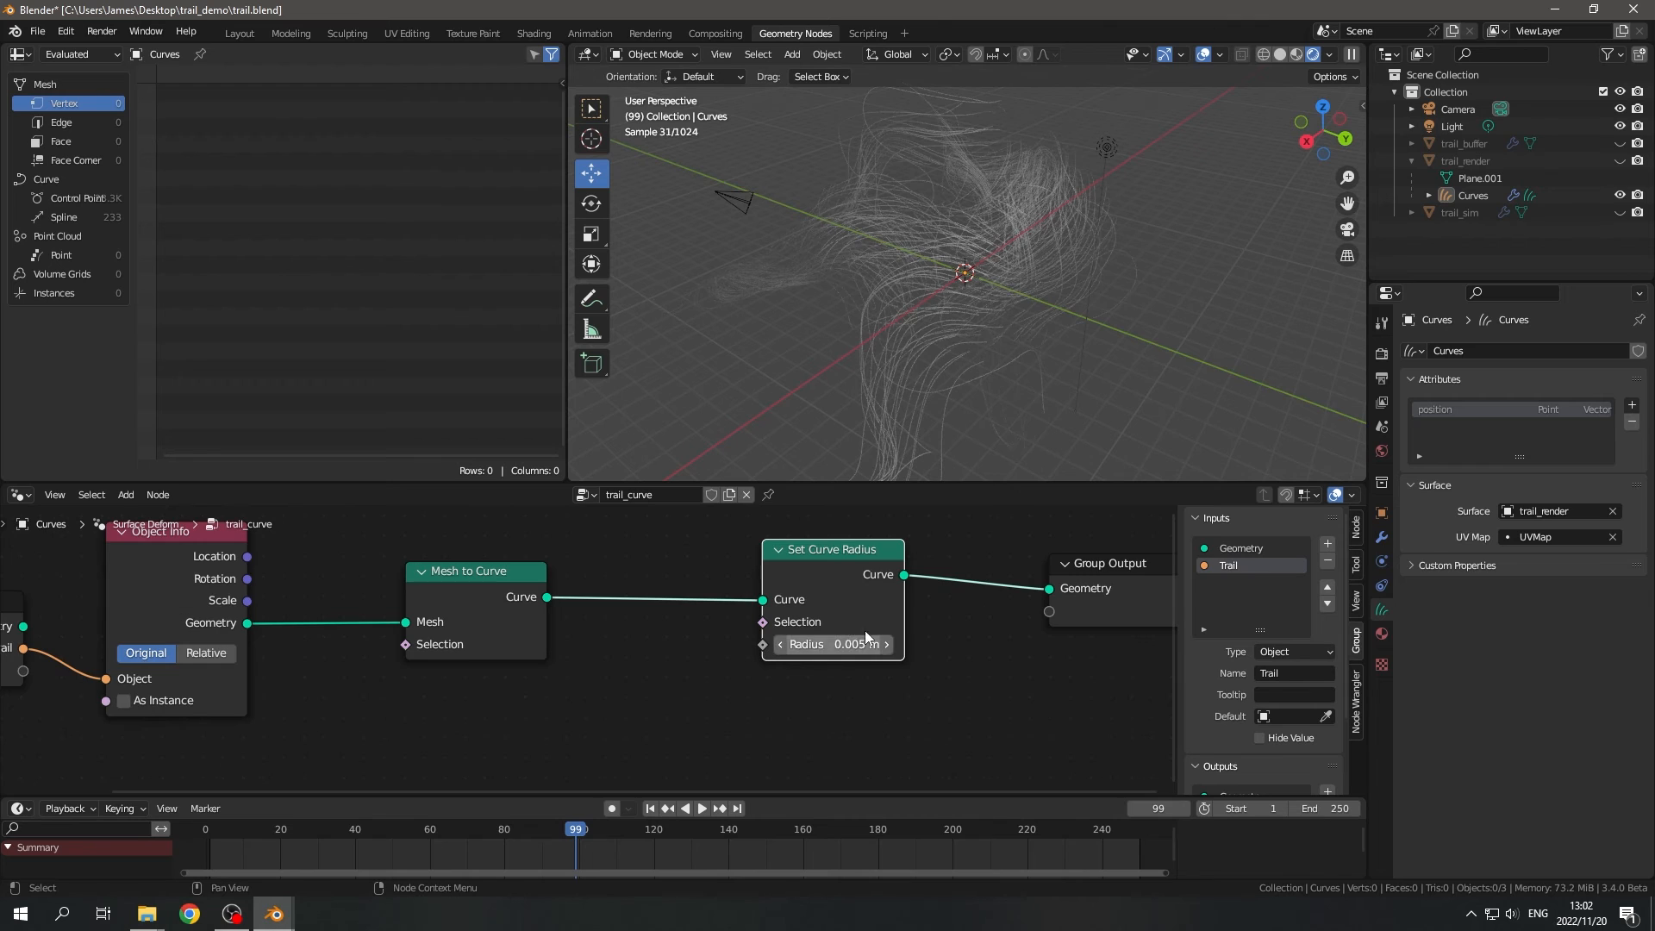
middle_click_drag(900, 673, 851, 688)
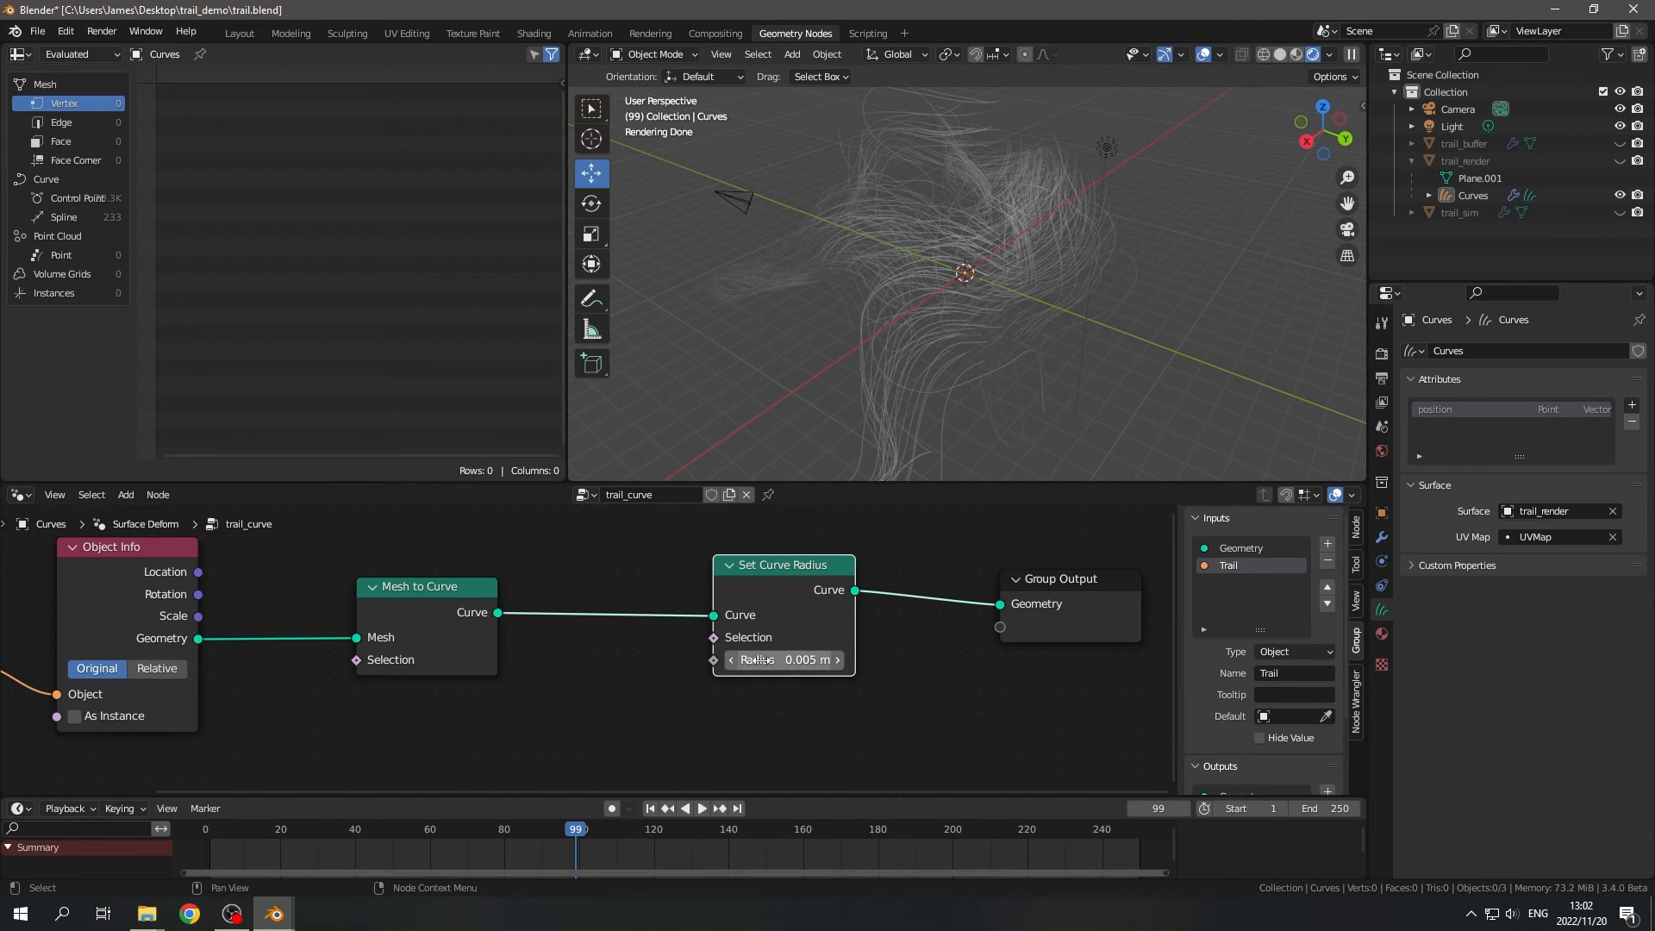
left_click(780, 660)
type("0.03")
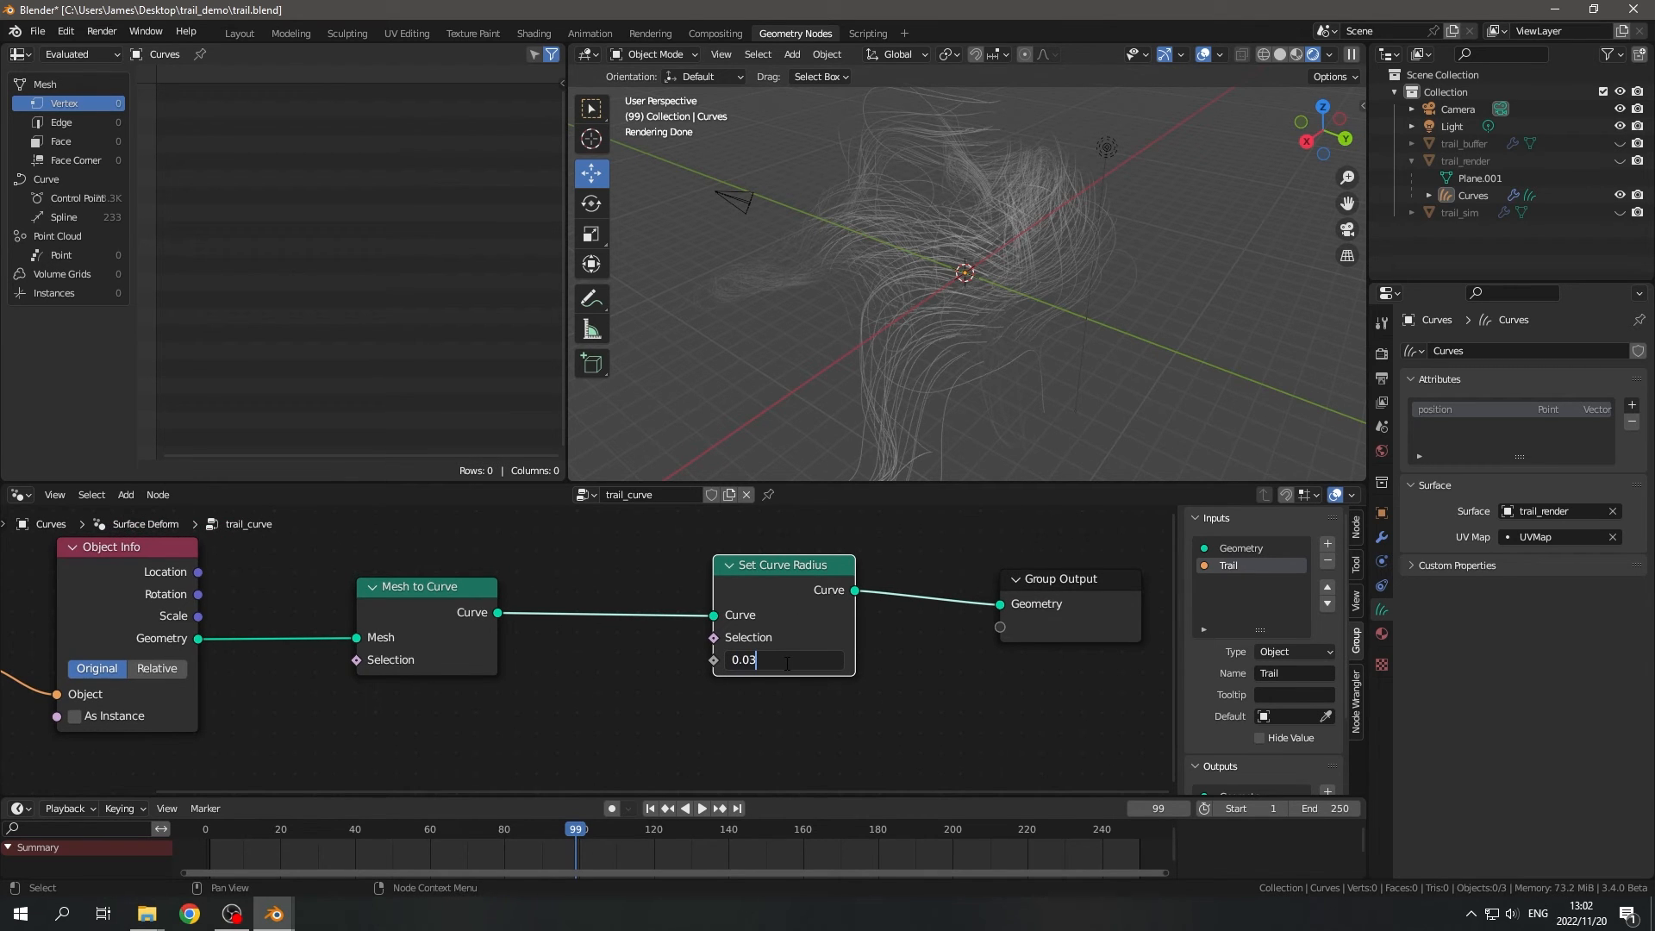
key("Return")
middle_click_drag(879, 679, 918, 551)
- Inspect the rendered trails from several angles and switch the viewport to Solid shading
scroll(1112, 314, "down", 2)
middle_click_drag(1110, 310, 1220, 319)
scroll(874, 314, "up", 4)
scroll(1037, 297, "down", 2)
scroll(1037, 292, "down", 2)
middle_click_drag(1037, 291, 907, 271)
scroll(909, 271, "down", 2)
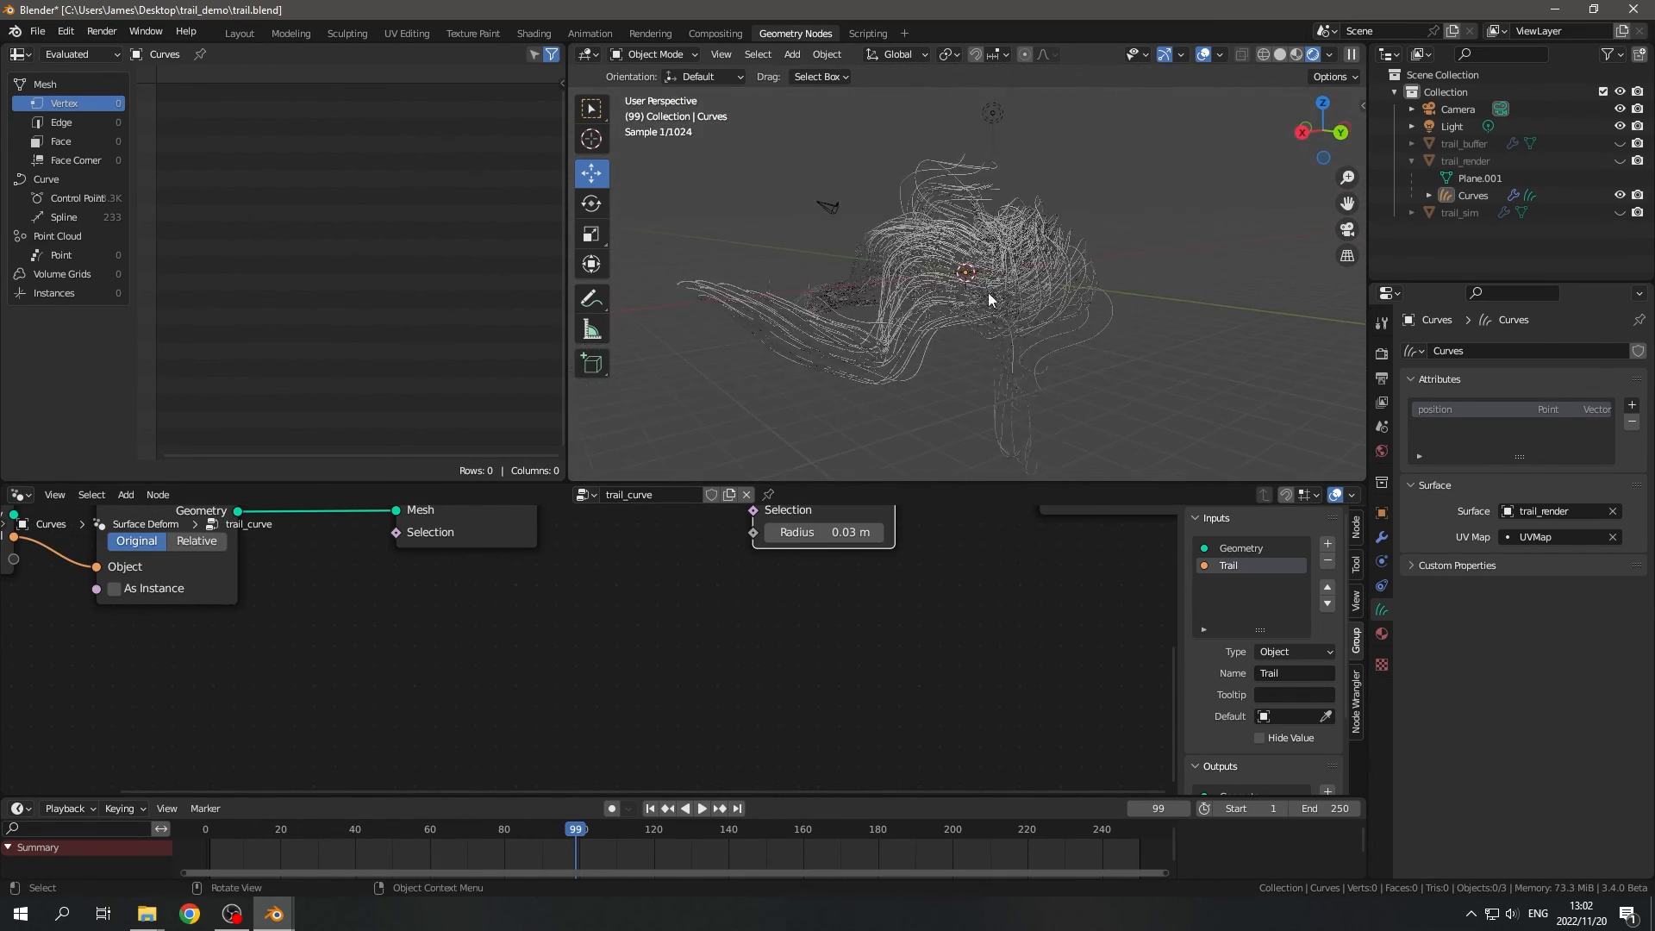
key("z")
left_click(1053, 306)
middle_click_drag(1055, 307, 1185, 351)
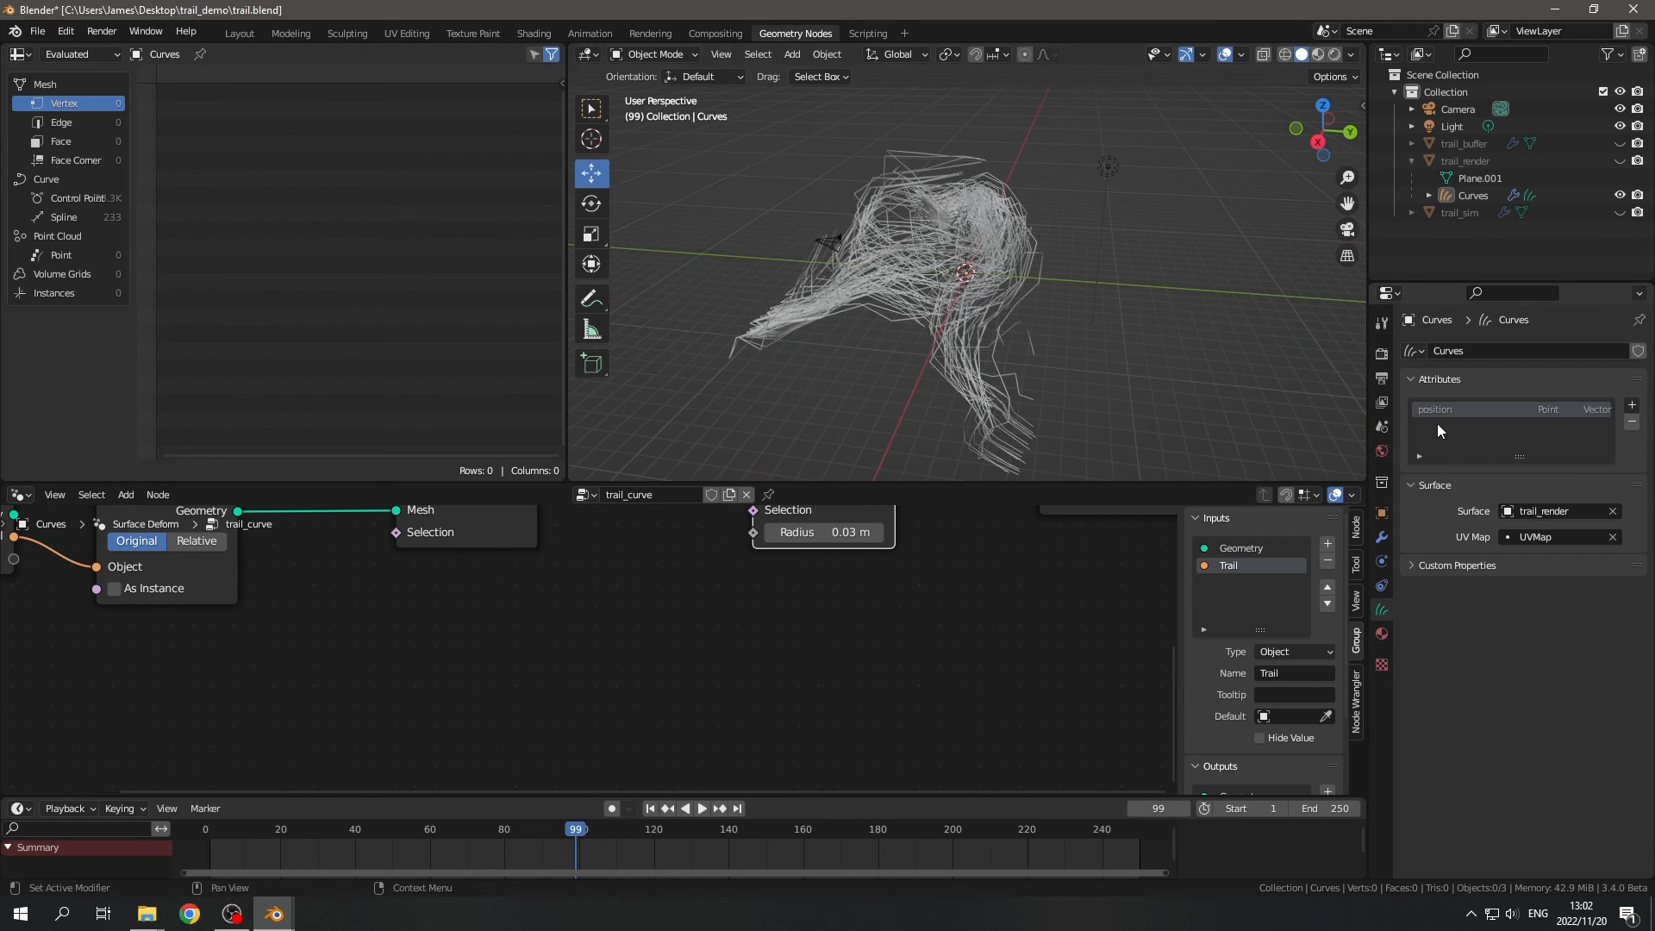
- In the render settings for curves, set the viewport display's Additional Subdivision to 2
left_click(1381, 378)
middle_click_drag(1078, 299, 955, 324)
scroll(1413, 546, "down", 2)
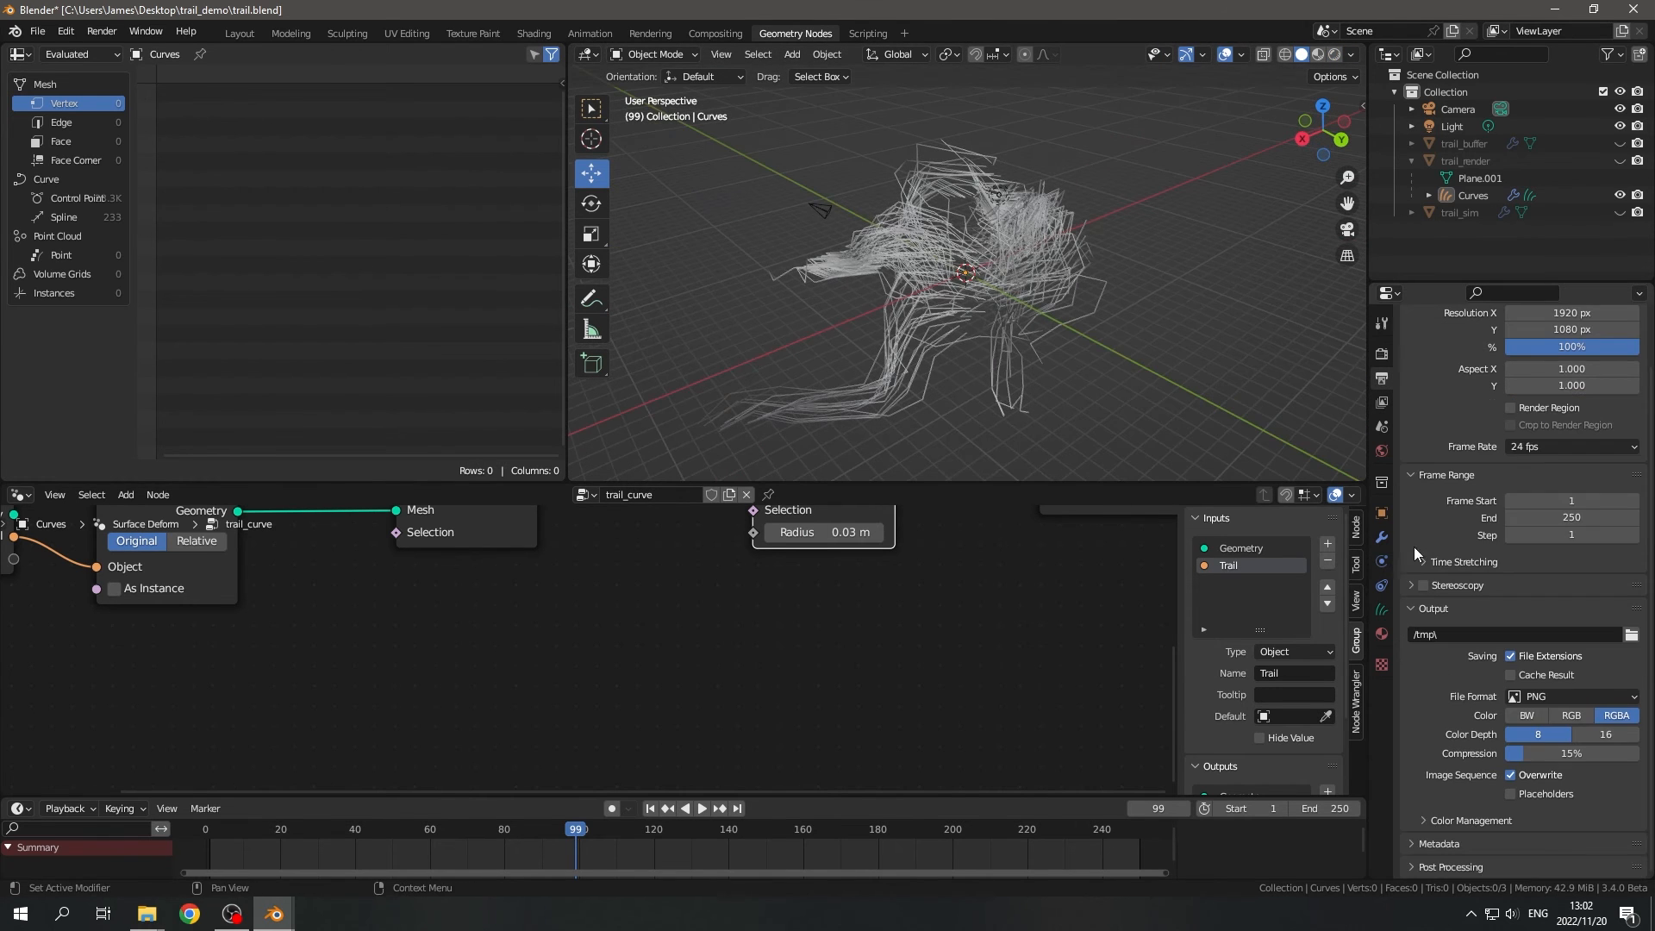
left_click(1381, 353)
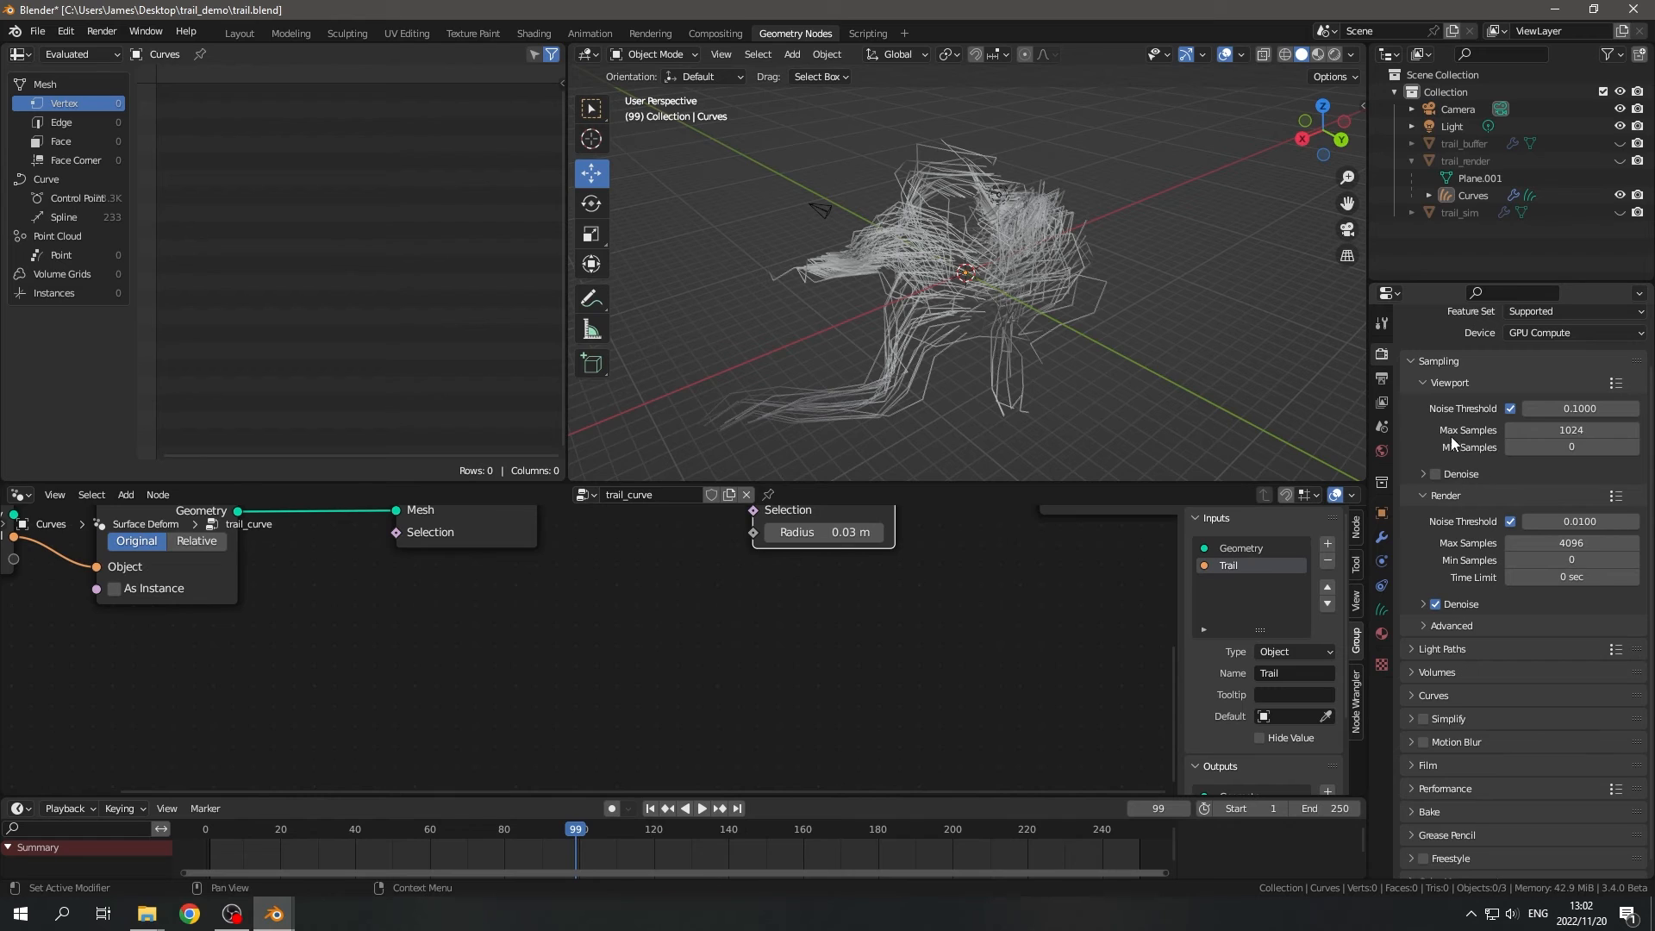
scroll(1450, 436, "down", 1)
left_click(1438, 678)
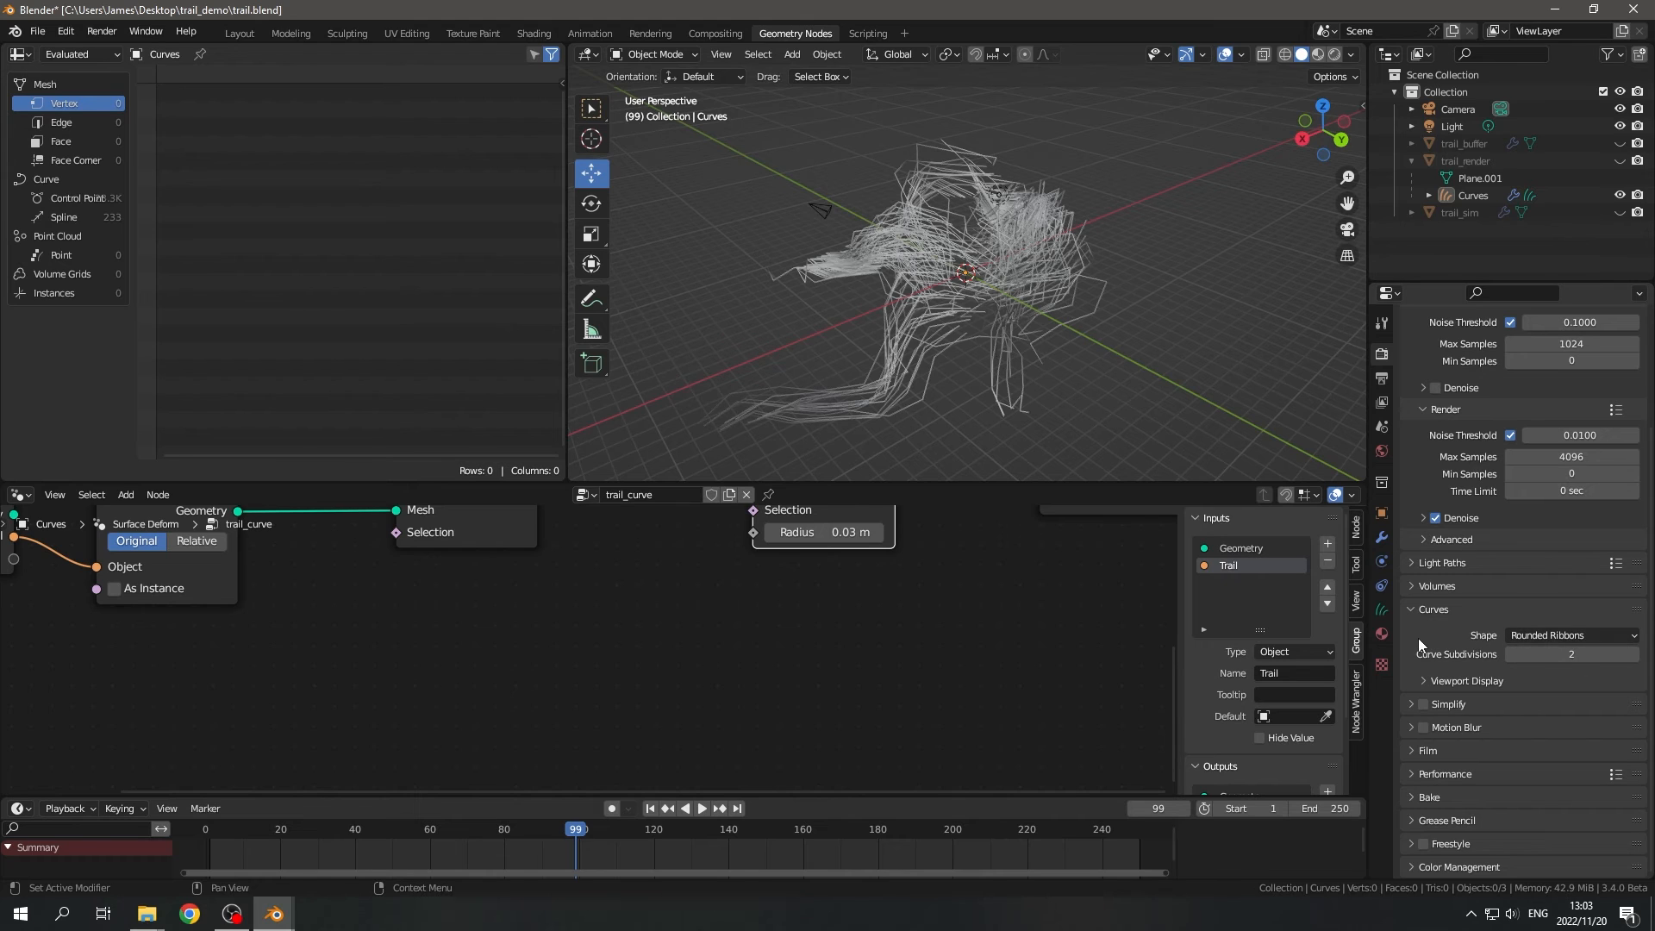
left_click(1406, 680)
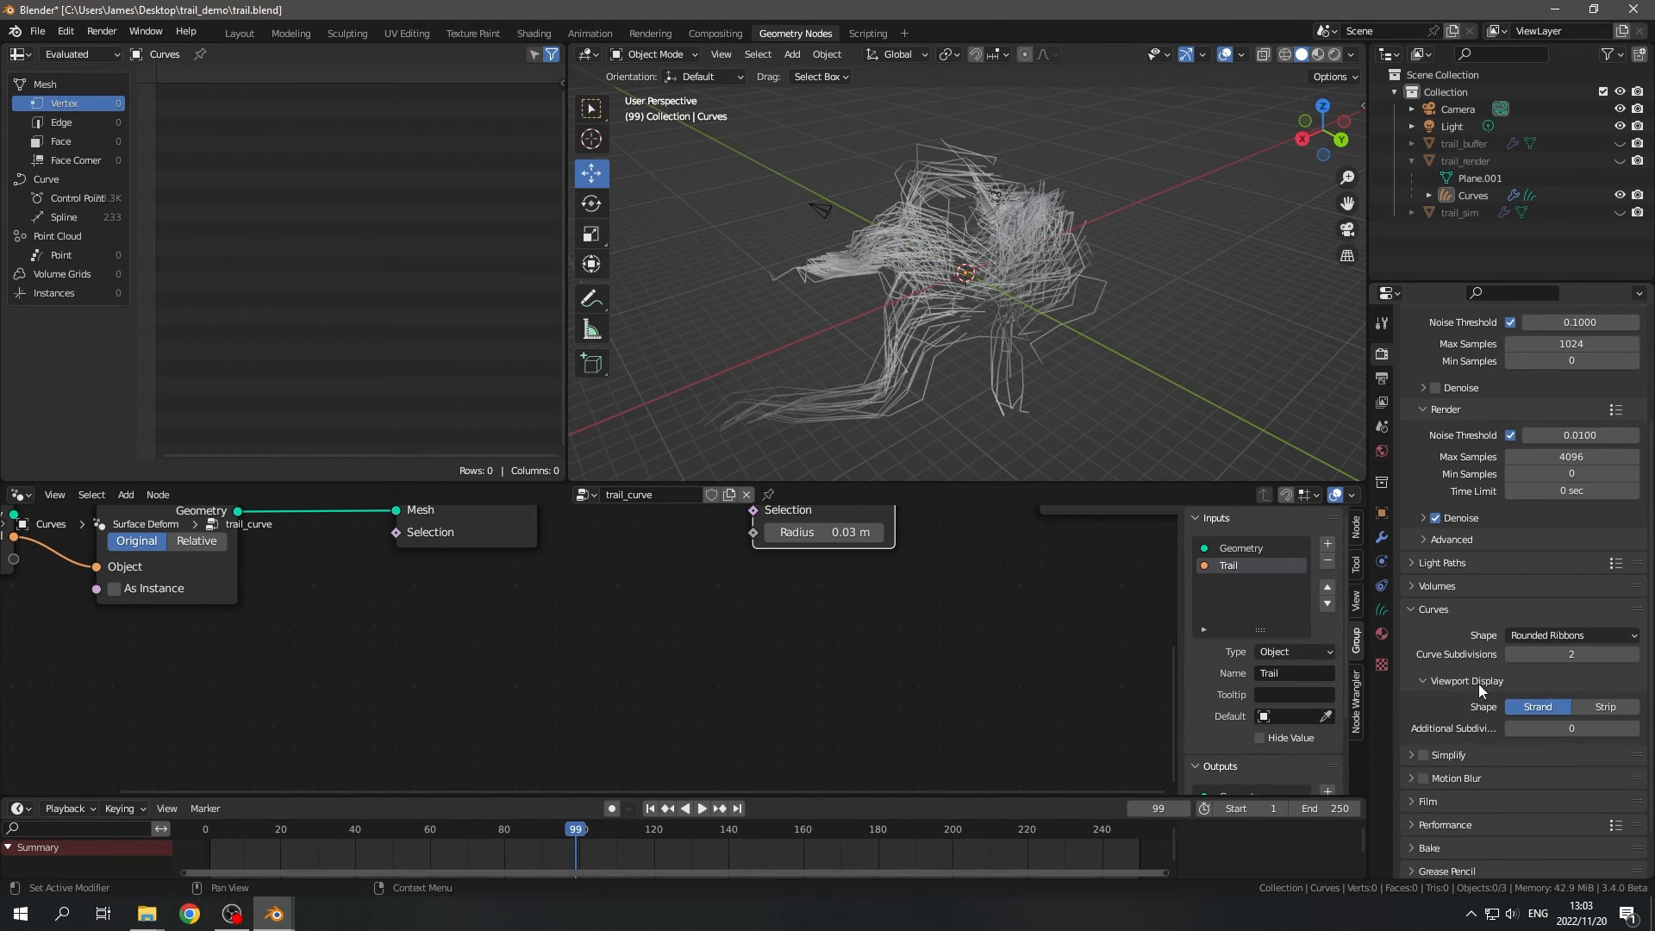
scroll(1475, 697, "down", 1)
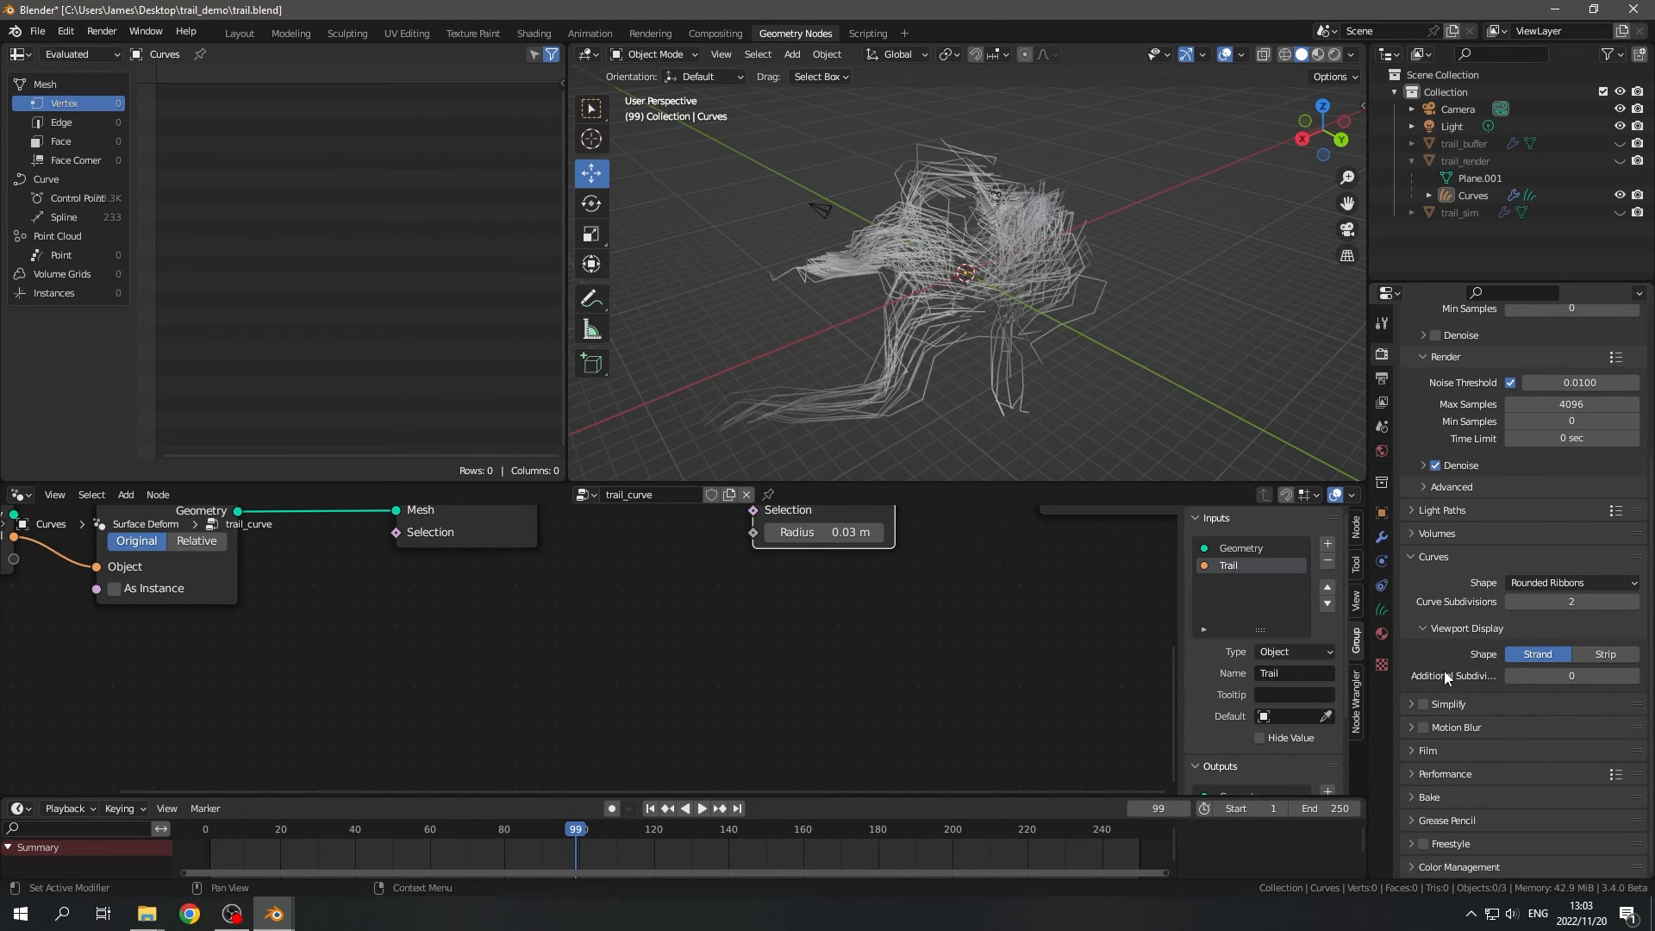
left_click(1634, 676)
left_click(1634, 676)
middle_click_drag(1101, 439, 1010, 349)
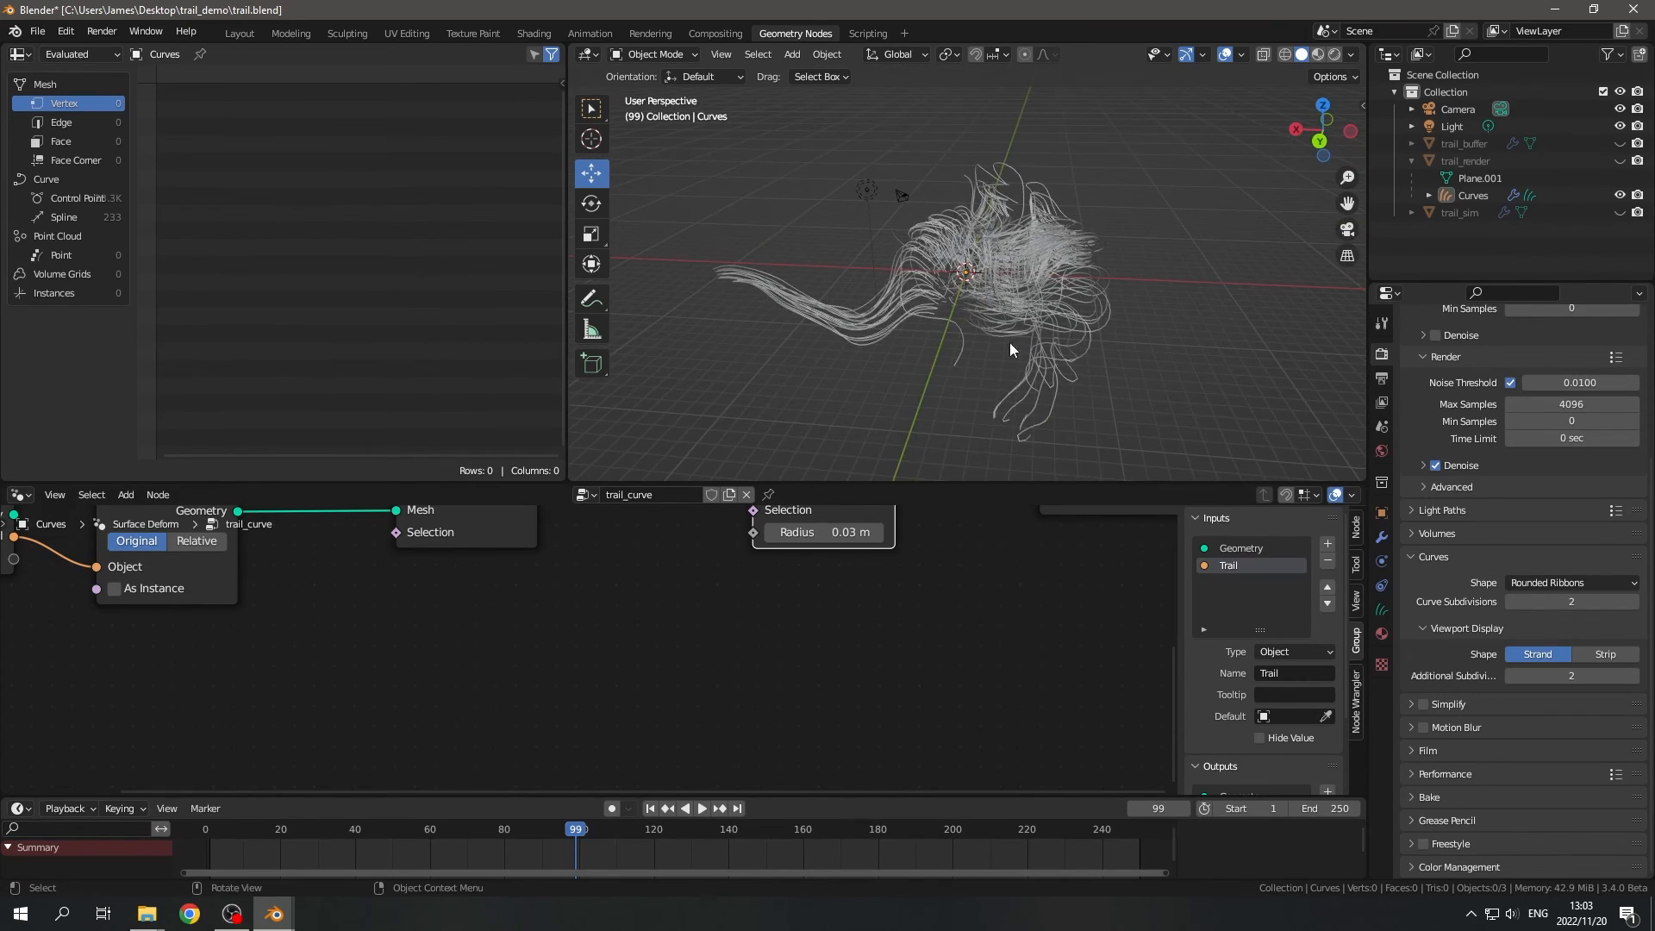
- Preview the trails in Rendered shading with the whole node tree in view, and return the viewport to Solid shading
scroll(885, 639, "down", 4)
key("Home")
key("z")
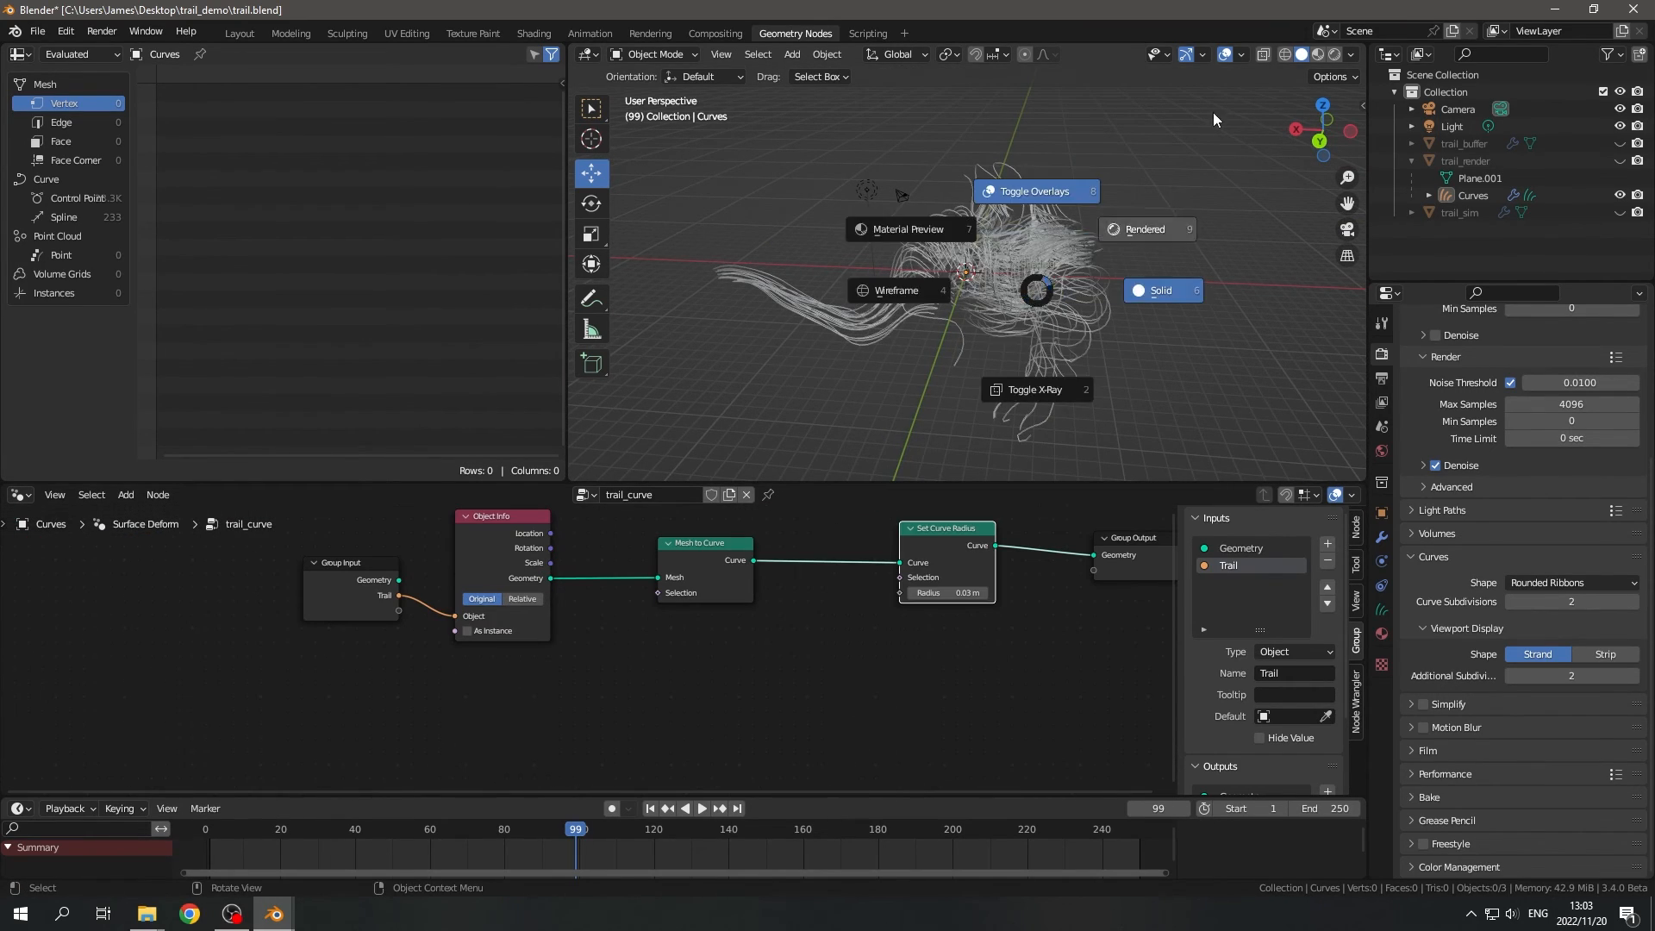
left_click(1214, 114)
middle_click_drag(1006, 286, 1069, 282)
key("z")
left_click(1142, 293)
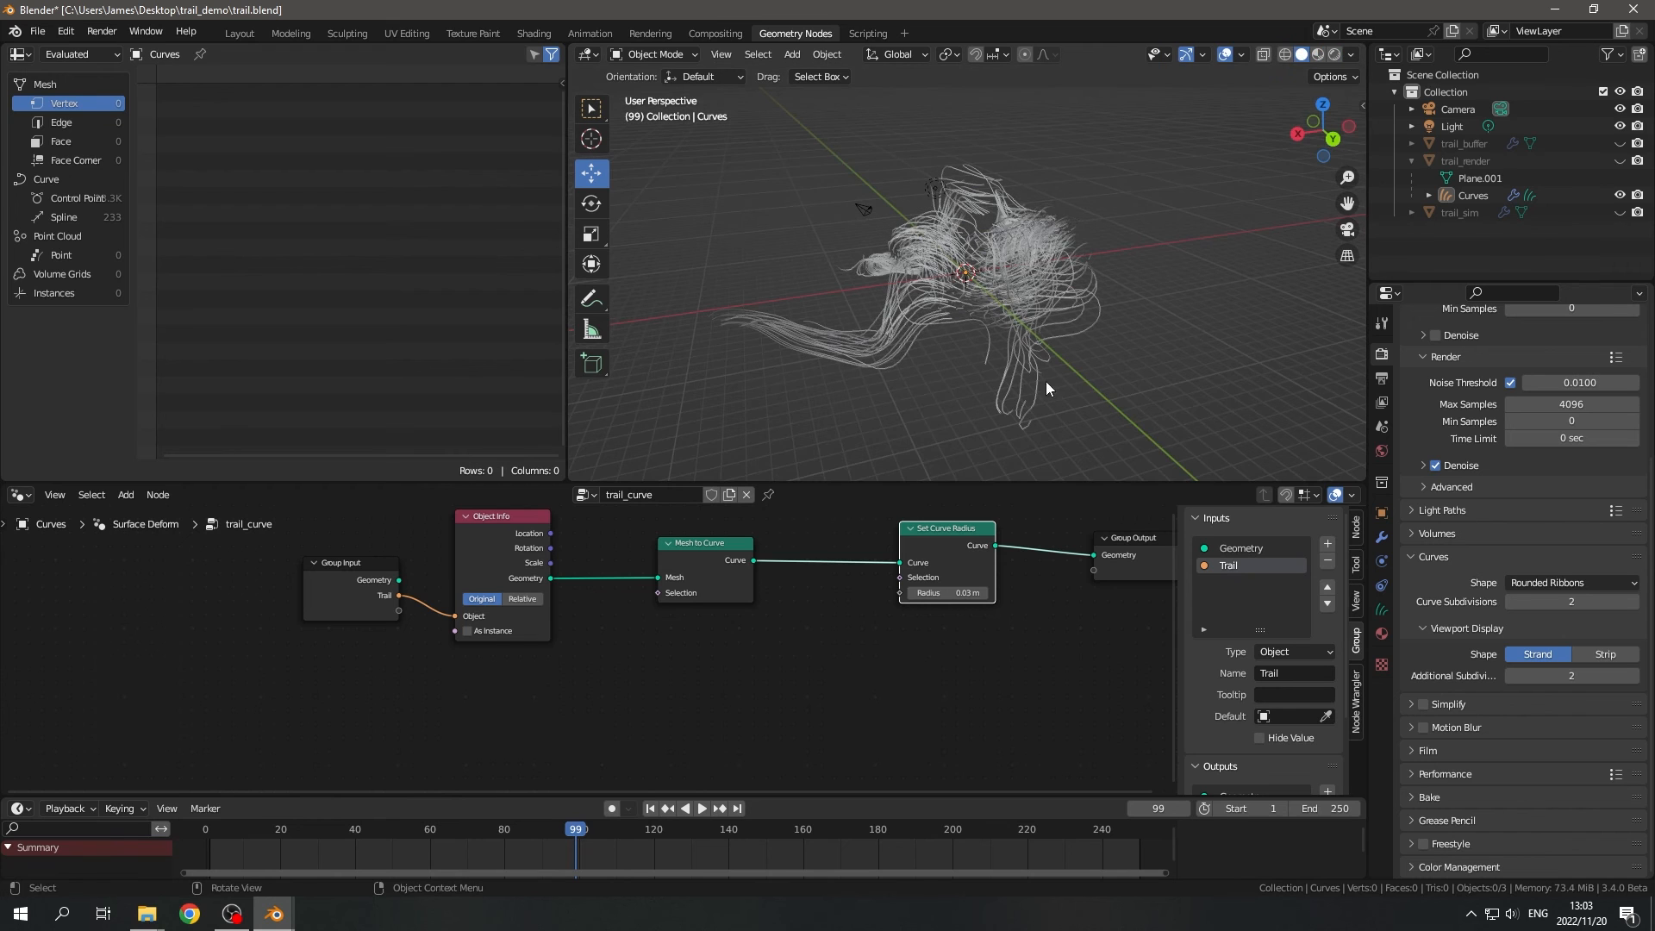
- In the Shading workspace, create a new material for the Curves object and name it trail_mat
left_click(534, 33)
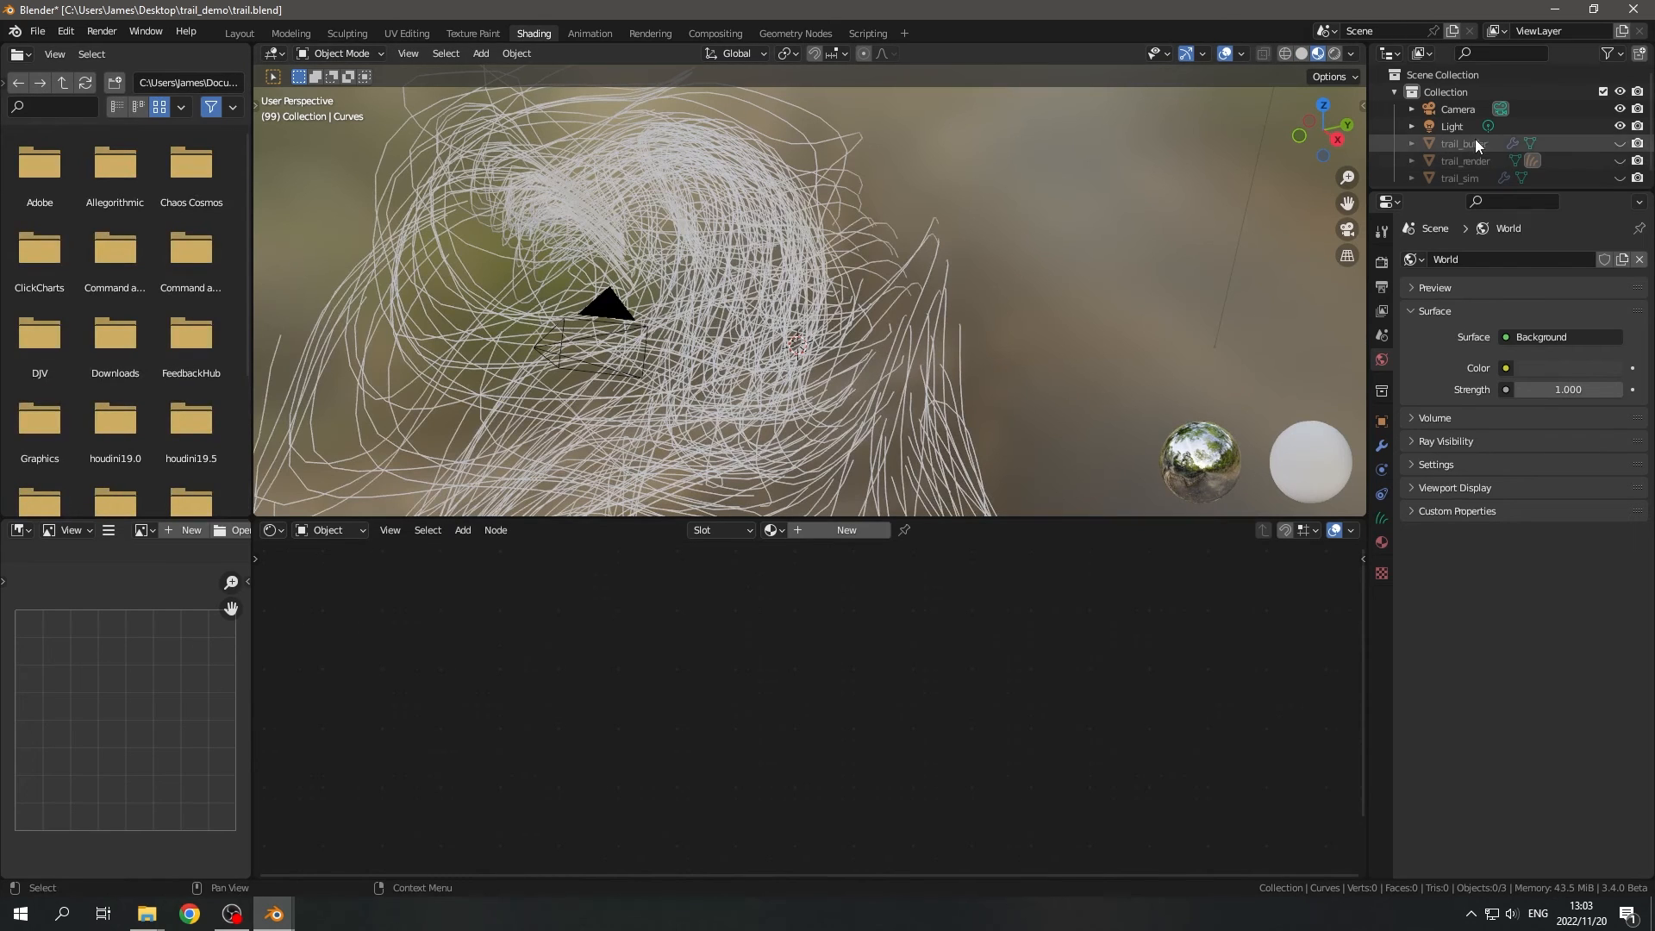
scroll(1475, 130, "down", 1)
left_click(1411, 154)
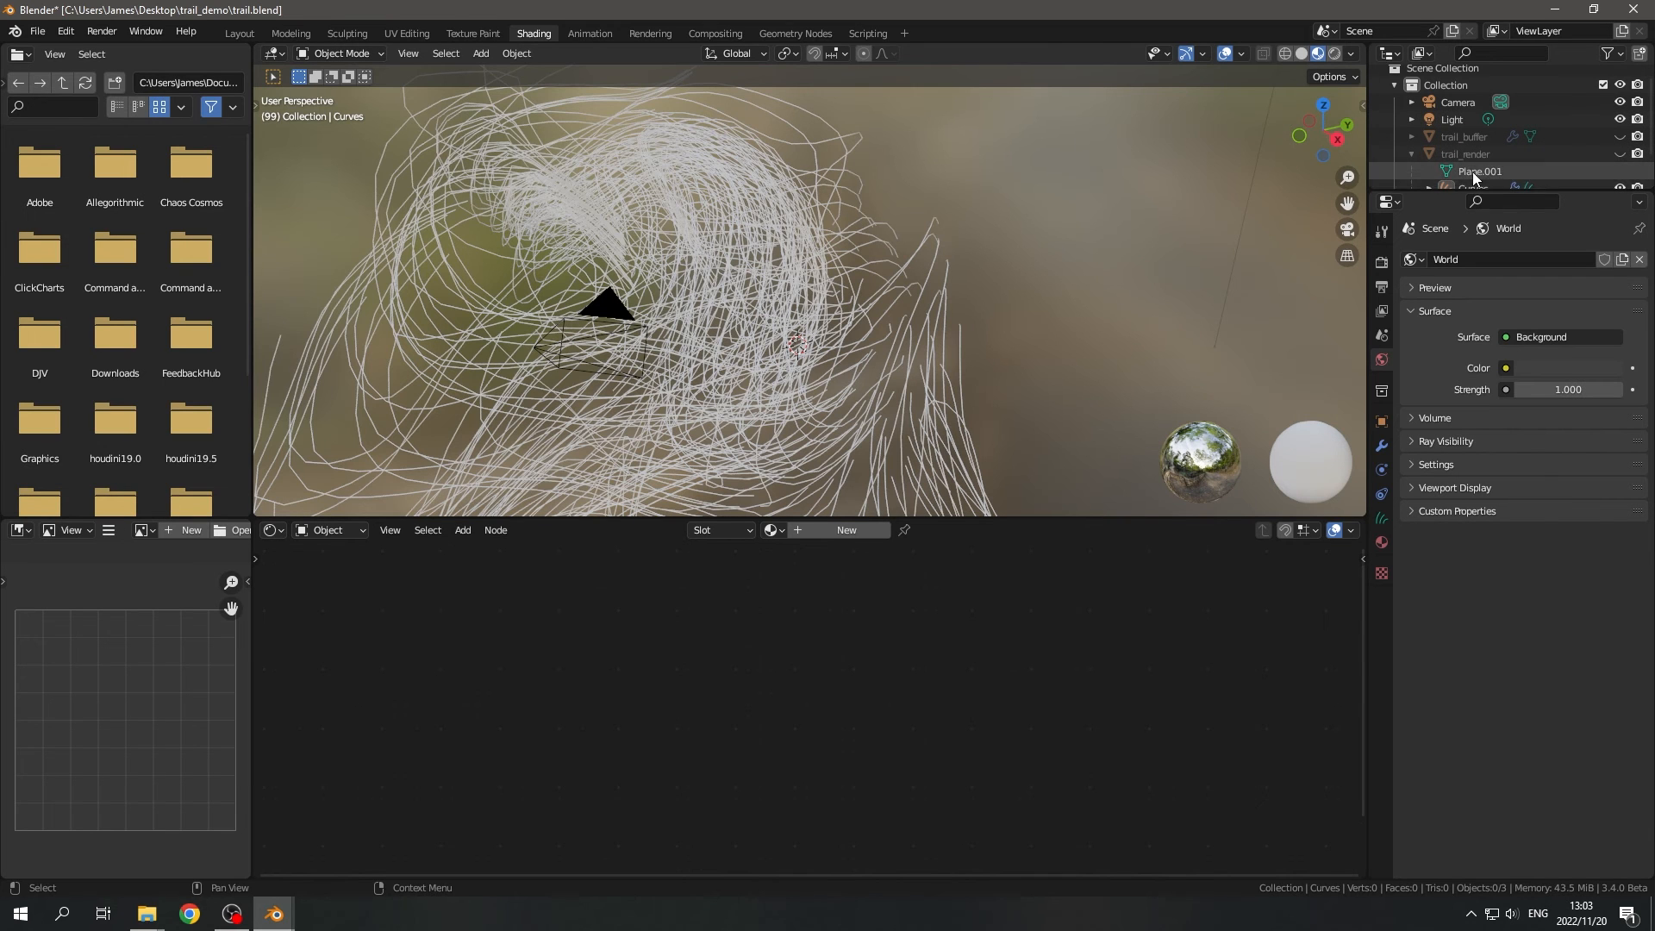
left_click(1470, 187)
left_click(846, 529)
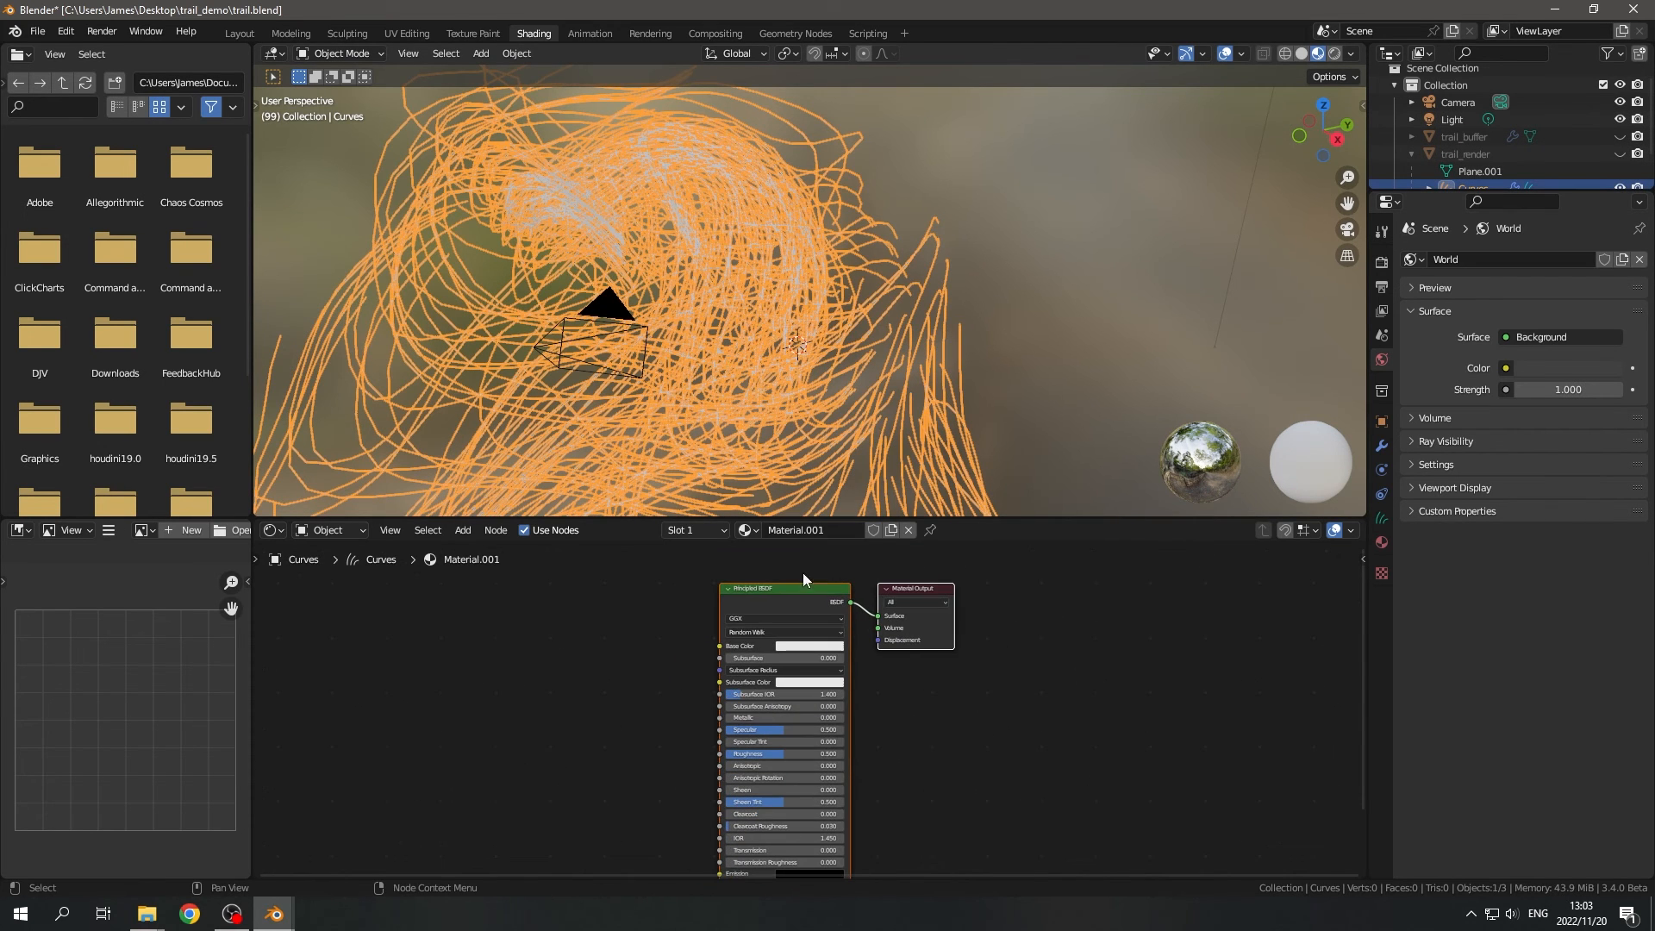
double_click(811, 530)
type("trail_mat")
key("Return")
- Set the Base Color of trail_mat to a light teal
scroll(862, 586, "up", 2)
left_click(793, 616)
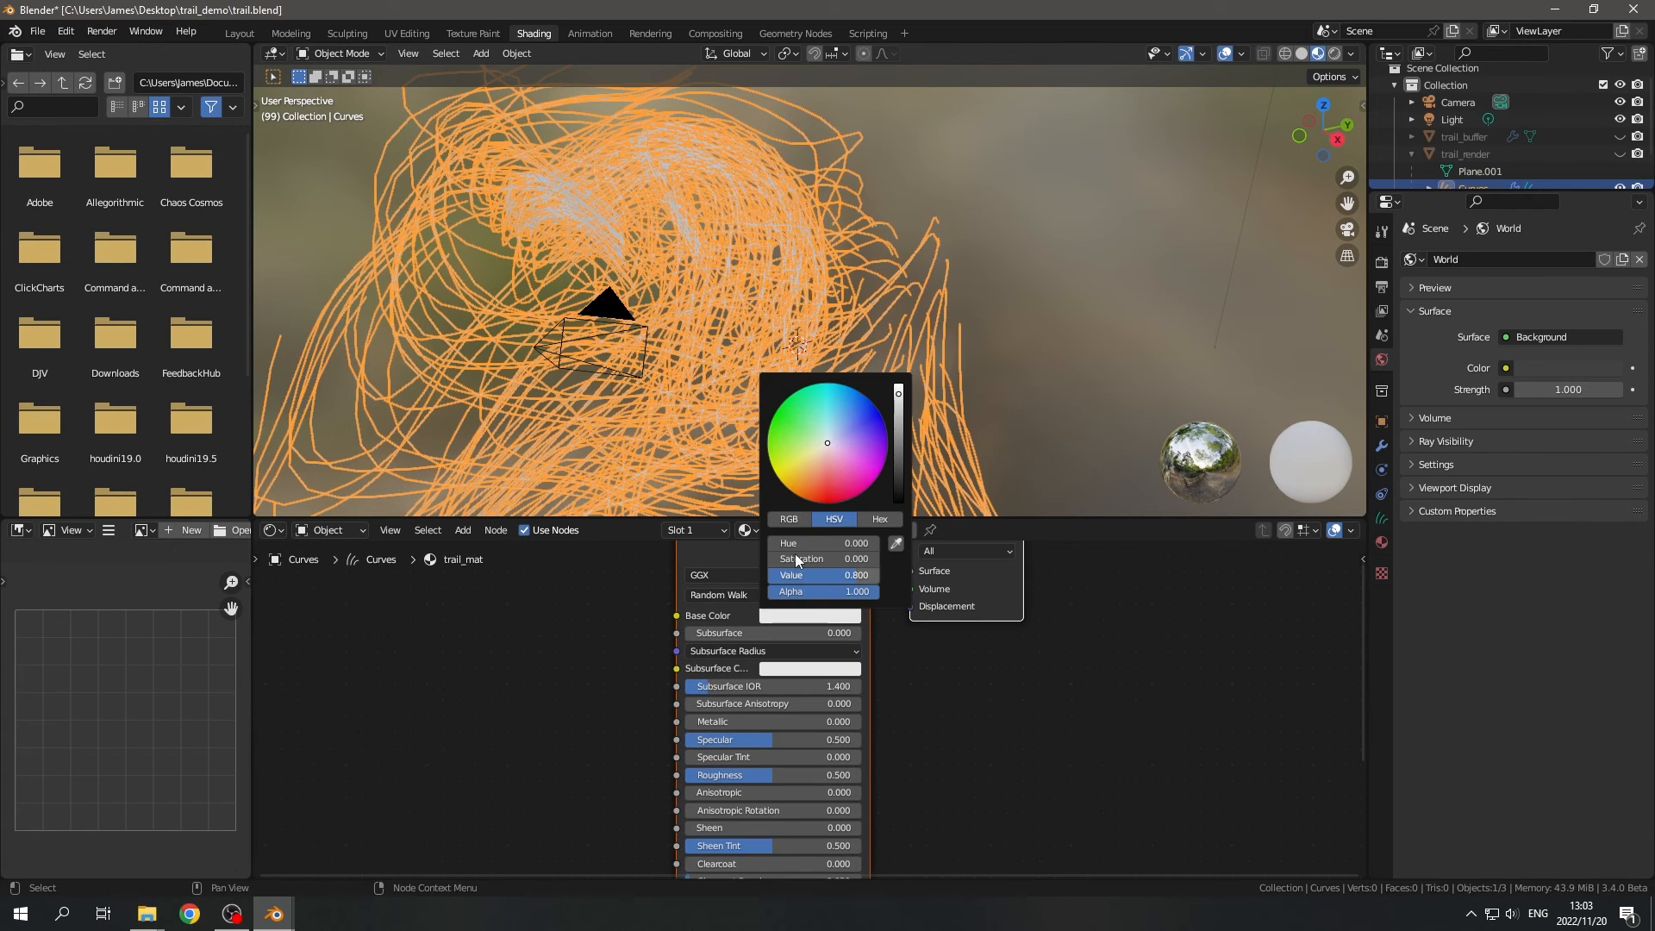
left_click(817, 438)
left_click(1053, 336)
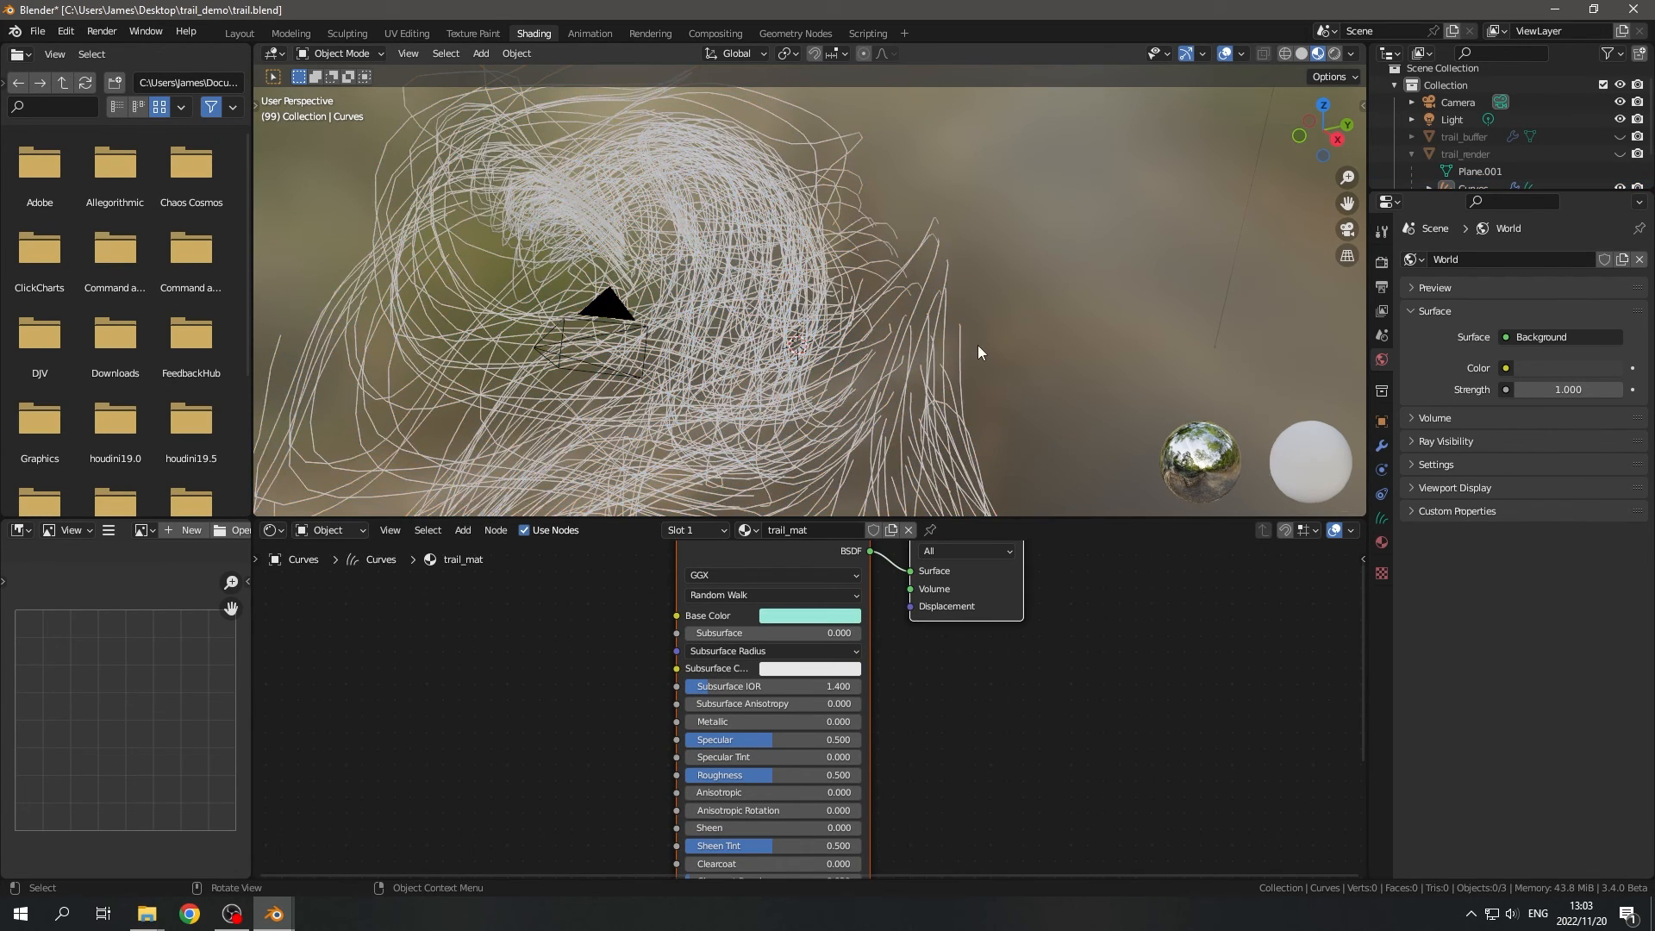
scroll(974, 345, "down", 3)
middle_click_drag(915, 348, 908, 326)
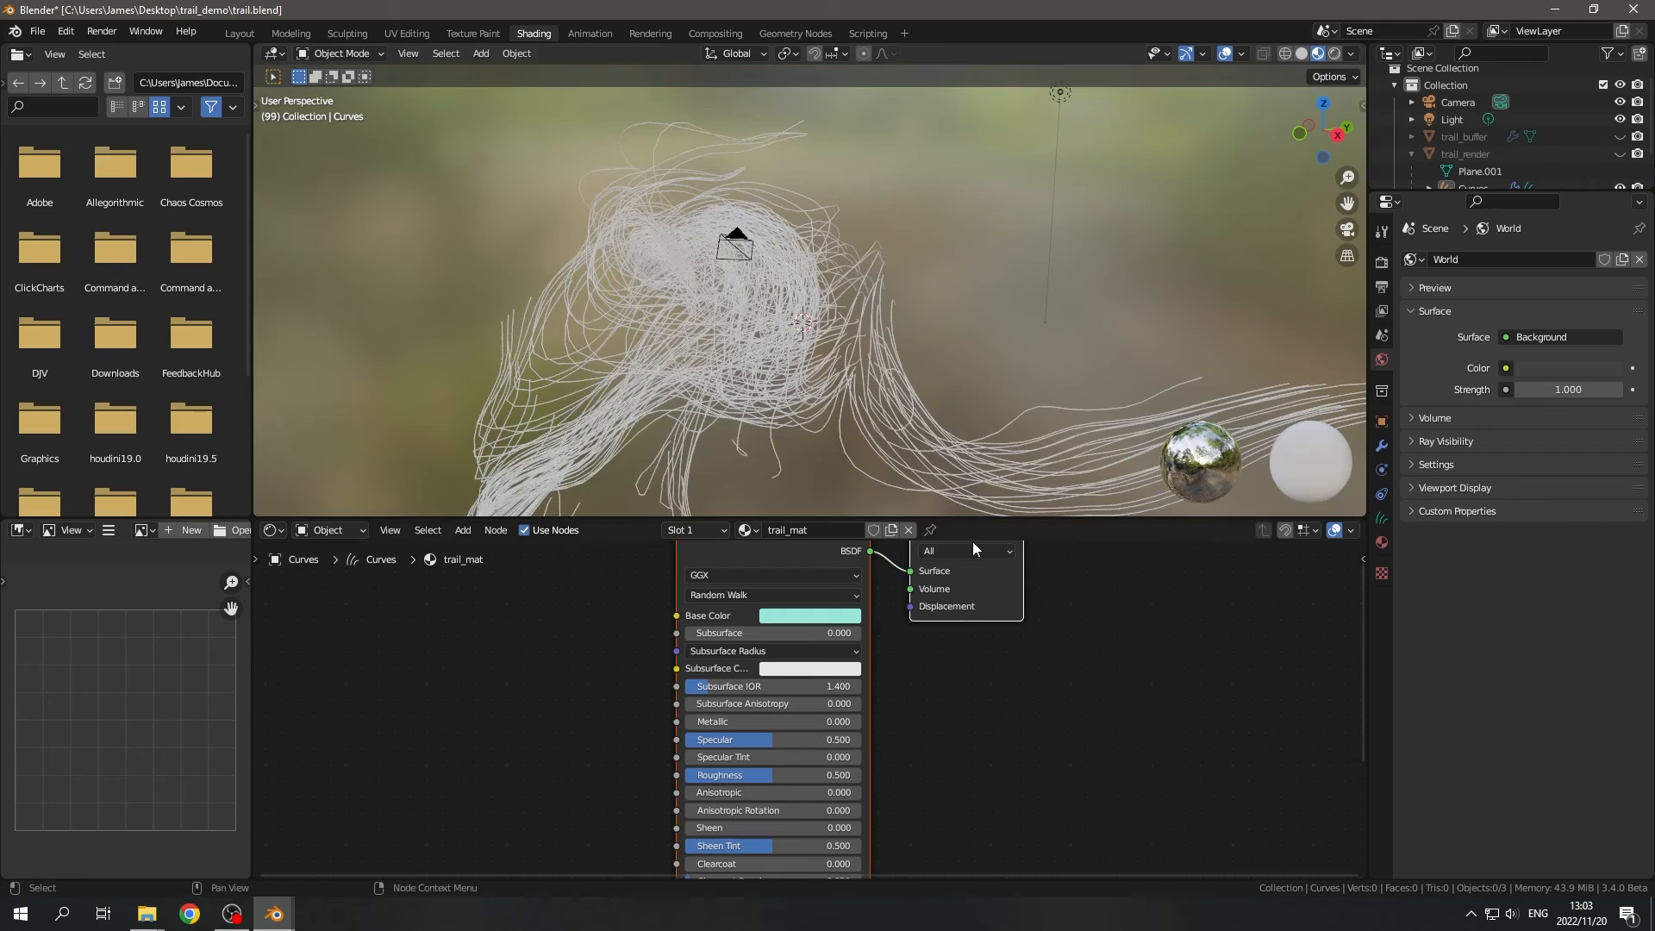
- Back in the Geometry Nodes workspace, insert a Set Material node after Set Curve Radius and assign trail_mat to it
left_click(793, 33)
scroll(853, 586, "down", 2)
scroll(759, 613, "up", 1)
key("shift+a")
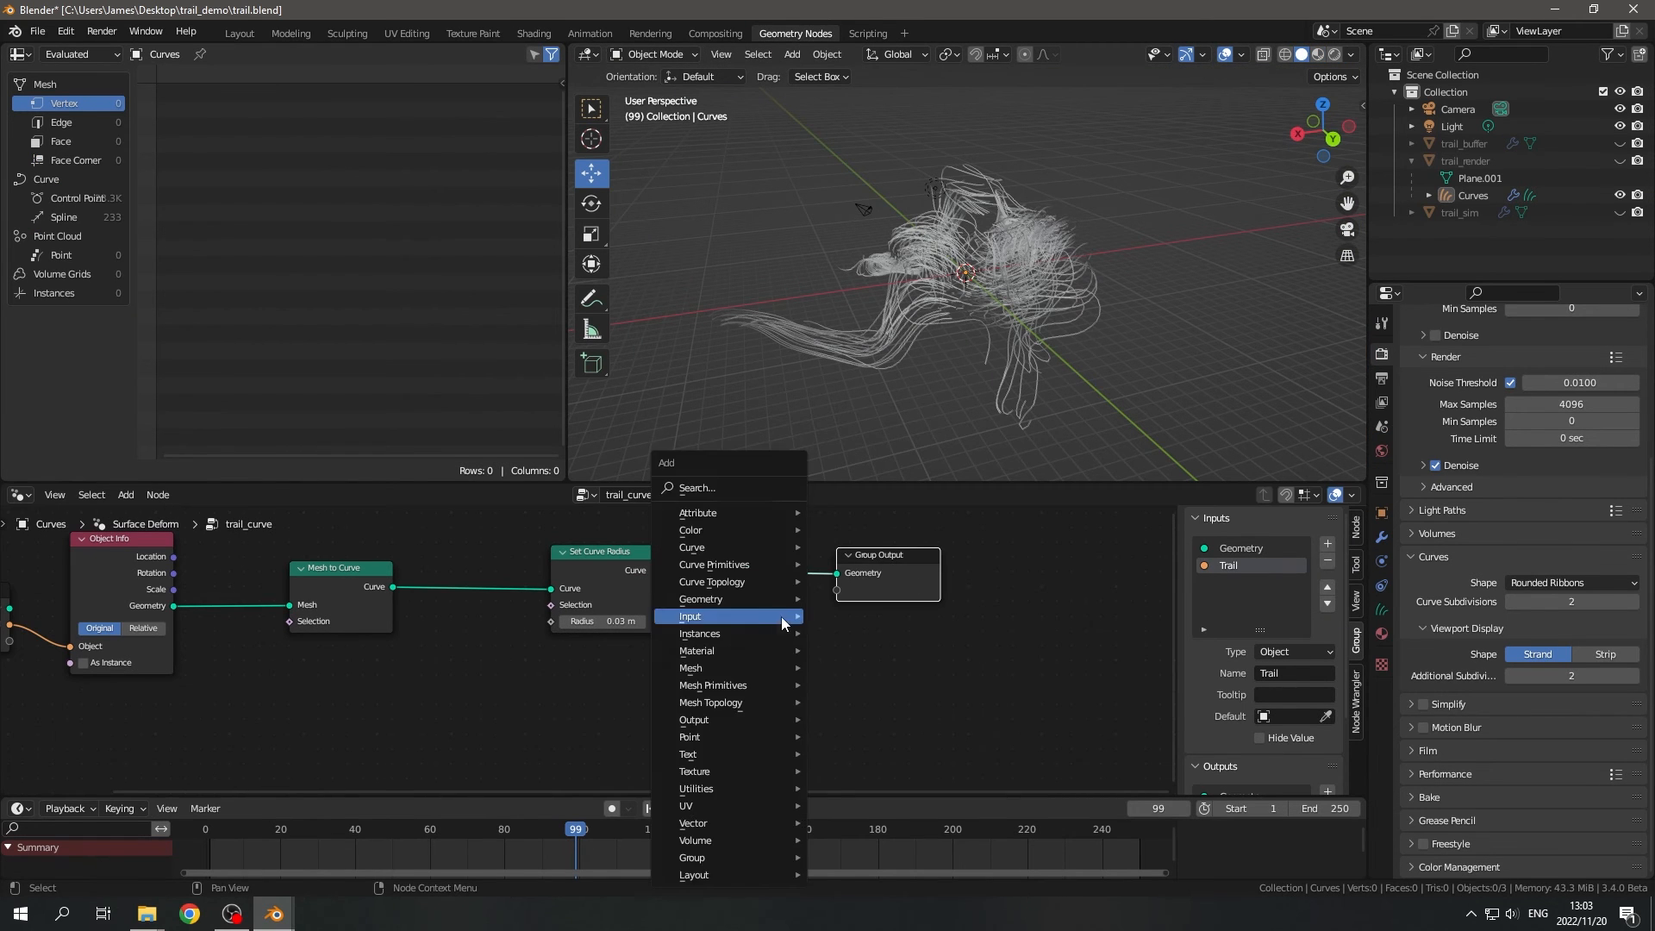
type("sset")
left_click(803, 661)
left_click(738, 565)
scroll(803, 613, "up", 3)
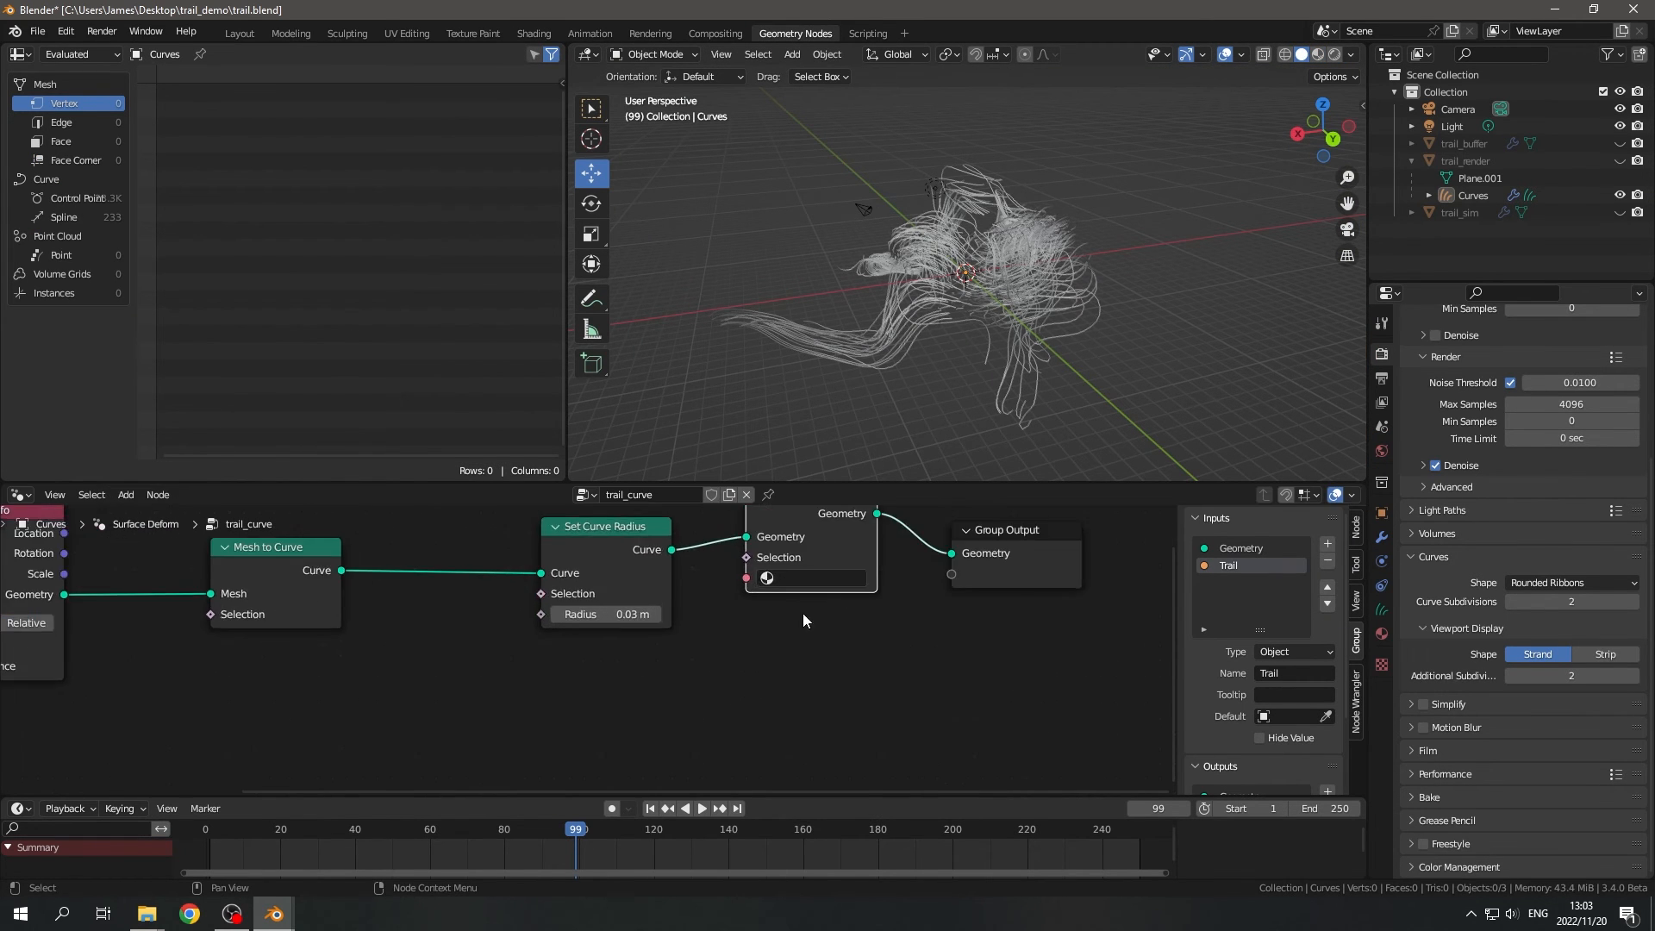
left_click(810, 577)
left_click(948, 626)
middle_click_drag(960, 642, 926, 711)
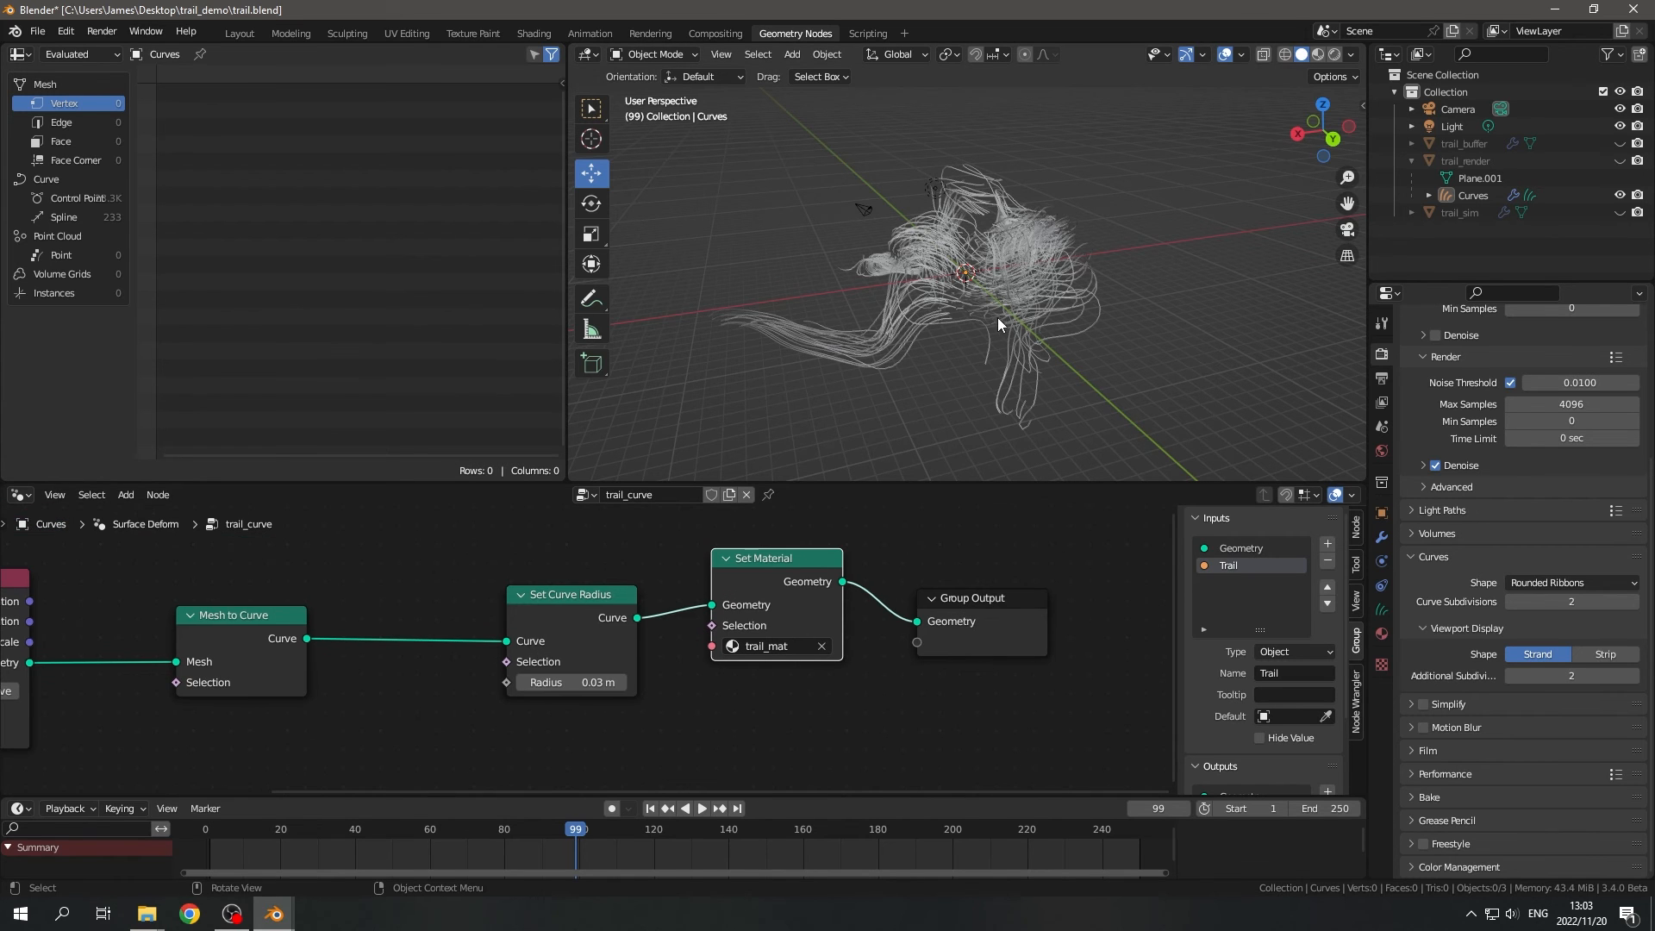
- Preview the trails with their material in Rendered shading
key("z")
left_click(1196, 81)
mouse_move(1130, 349)
middle_mouse_down()
mouse_move(876, 360)
mouse_move(1089, 360)
mouse_move(986, 349)
mouse_move(1062, 338)
mouse_move(1084, 350)
mouse_move(968, 381)
mouse_move(1067, 376)
mouse_move(1101, 317)
mouse_move(1034, 360)
middle_mouse_up()
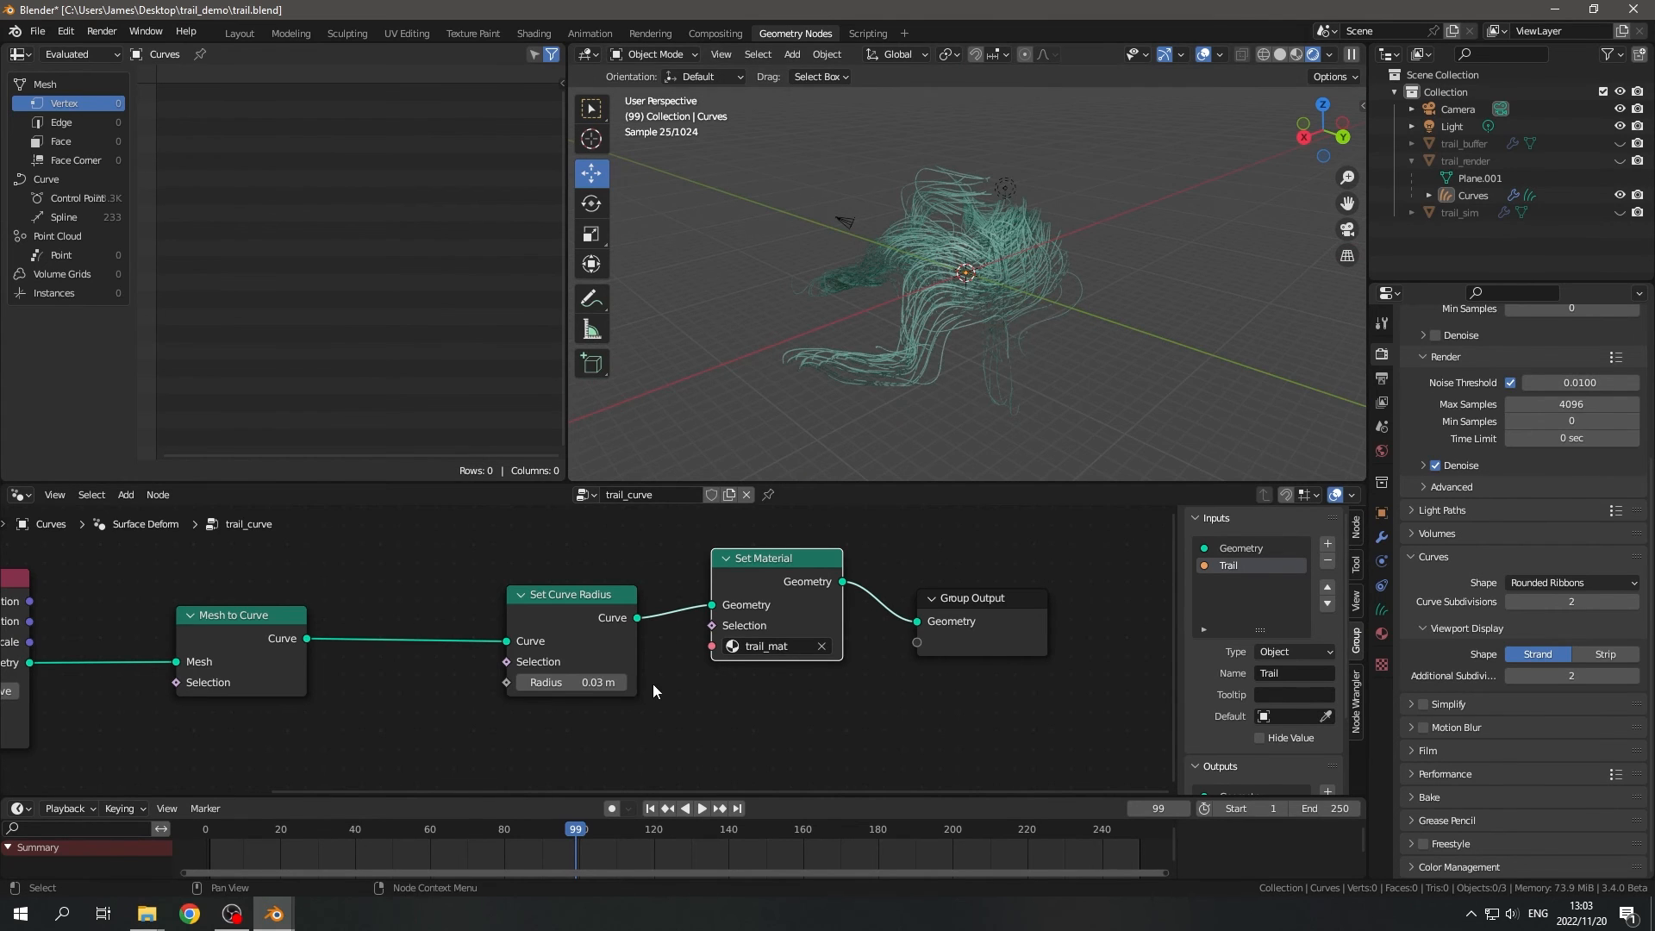
- Tidy the layout of the Set Curve Radius and Set Material nodes in the trail_curve tree
scroll(653, 690, "down", 4)
middle_click_drag(648, 723, 898, 725)
scroll(896, 724, "up", 2)
left_click_drag(847, 612, 794, 609)
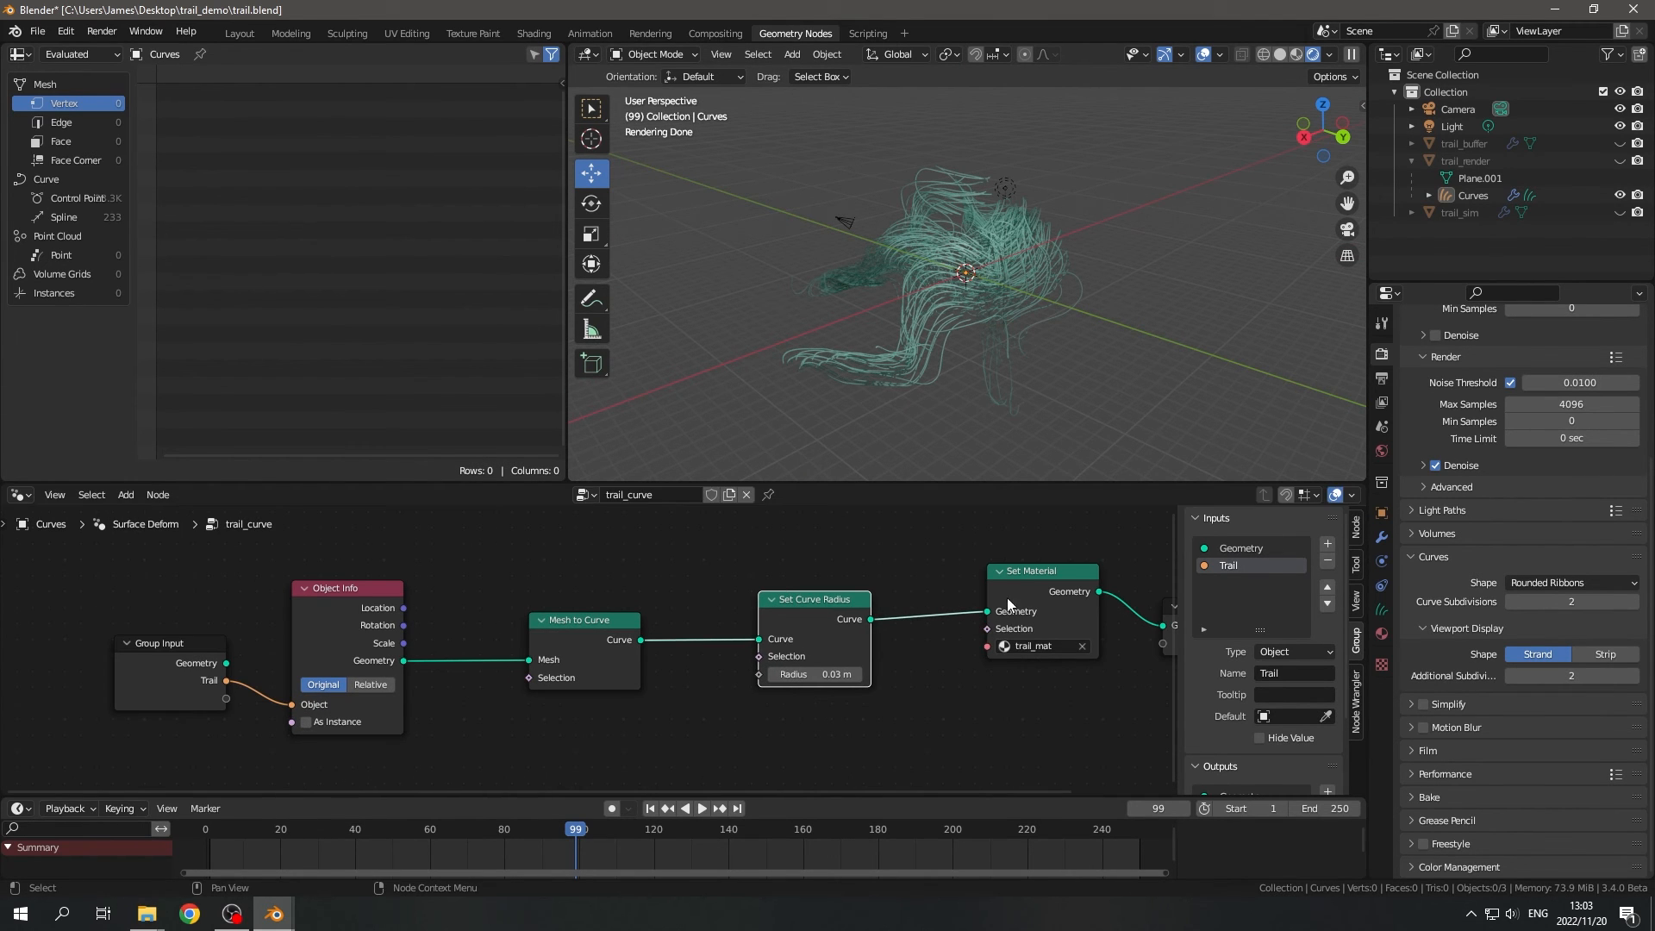
left_click_drag(1009, 604, 990, 625)
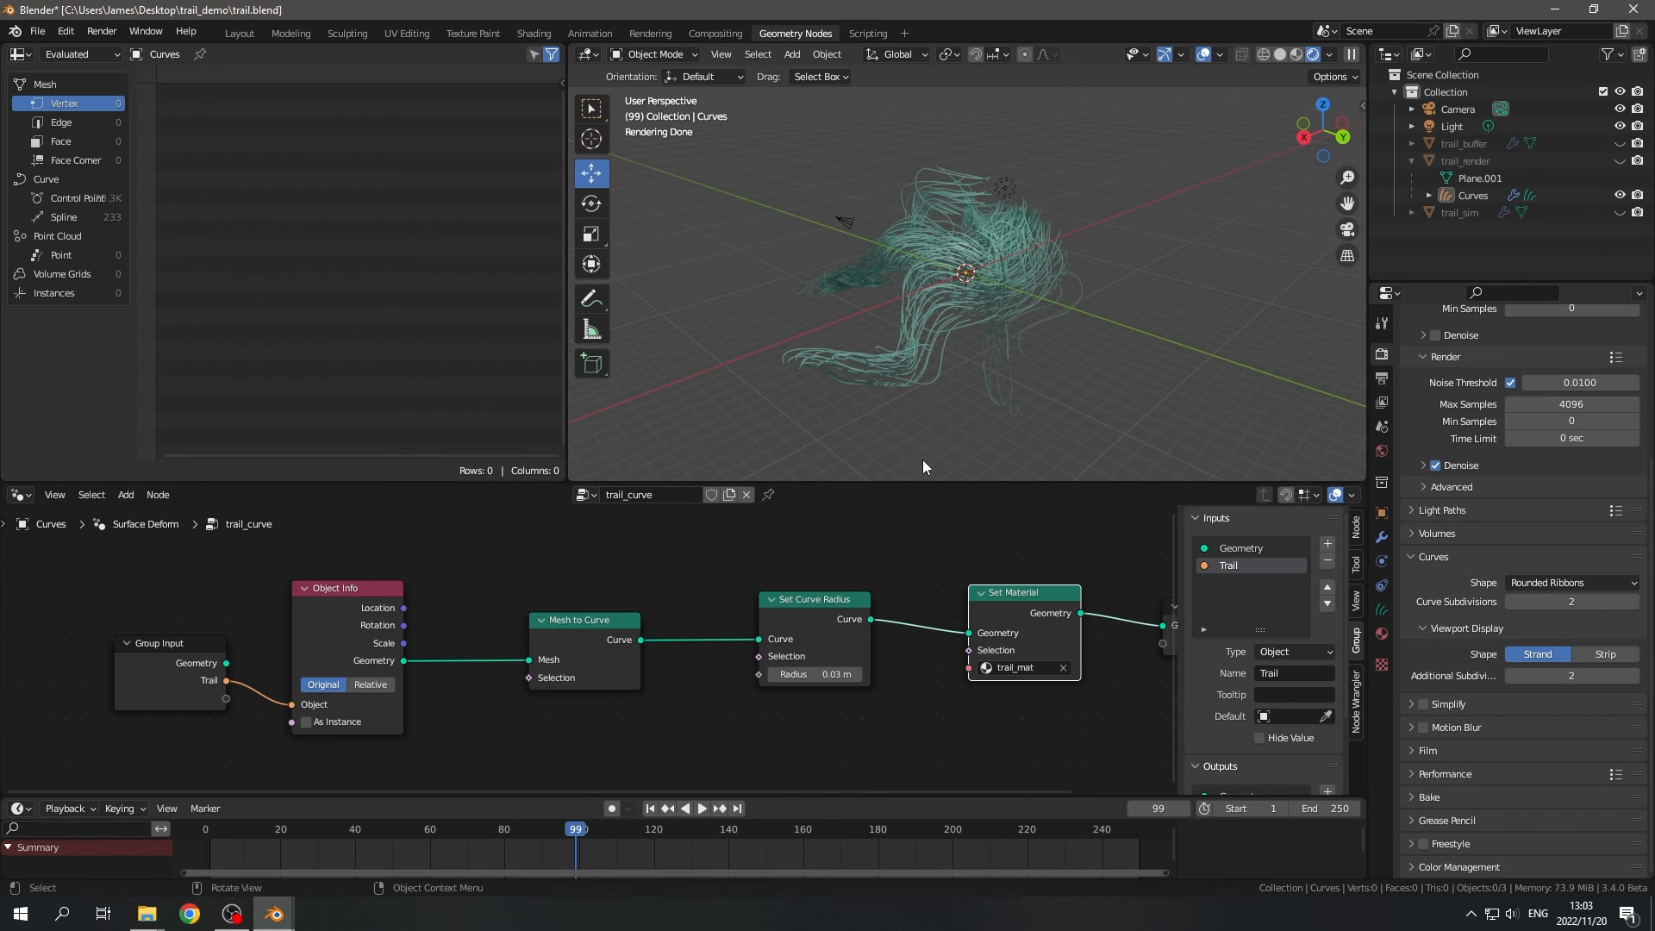
scroll(749, 685, "down", 2)
middle_click_drag(727, 700, 922, 632)
scroll(913, 636, "up", 1)
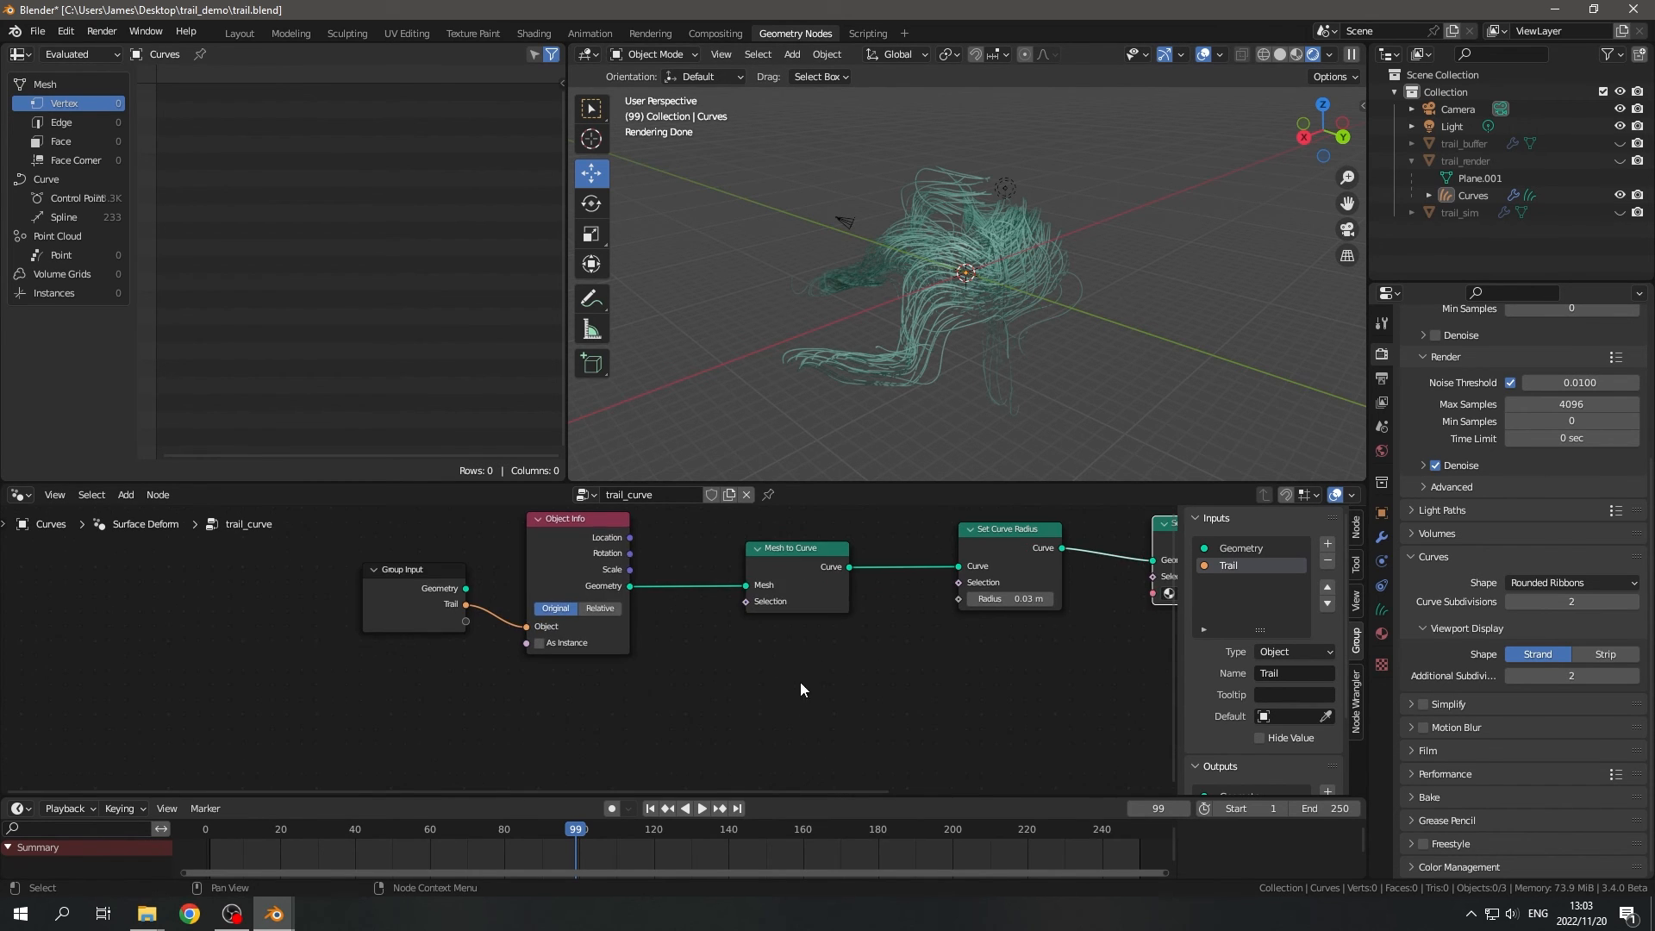
- Move Group Input, Object Info and Mesh to Curve away from Set Curve Radius to make room for another node
left_click_drag(825, 710, 379, 532)
left_click_drag(586, 548, 422, 556)
left_click(748, 708)
middle_click_drag(738, 678, 695, 627)
key("shift+a")
key("Escape")
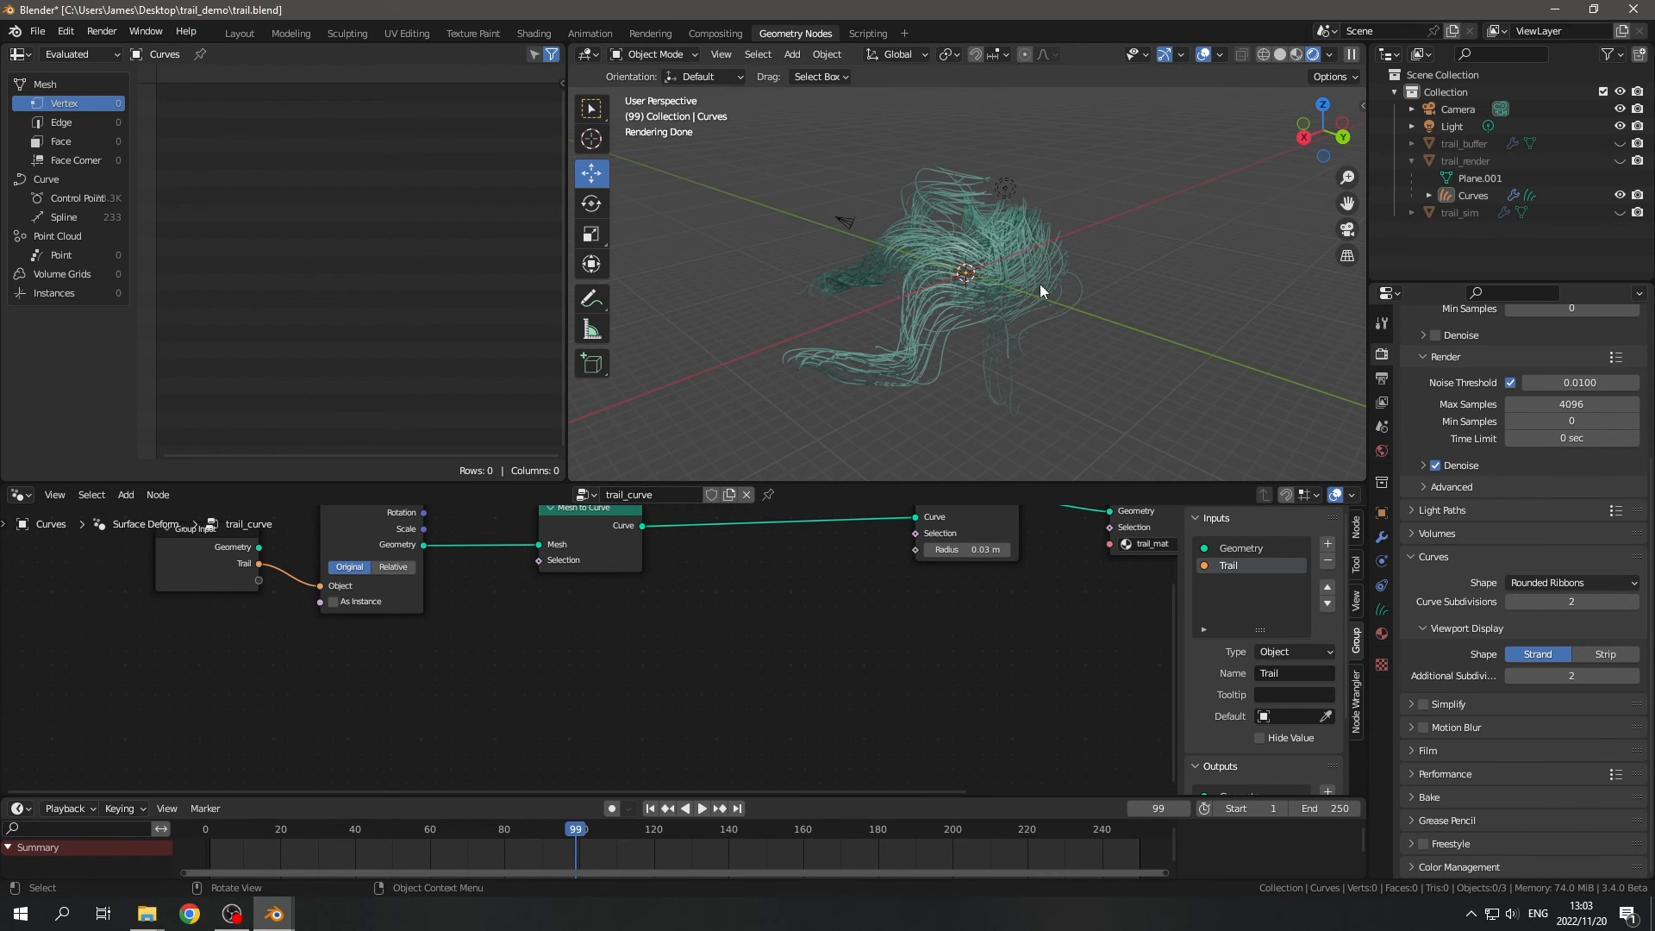
- Switch the viewport to Solid shading and insert a Store Named Attribute node between Mesh to Curve and Set Curve Radius
key("z")
left_click(1064, 309)
key("shift+a")
type("store")
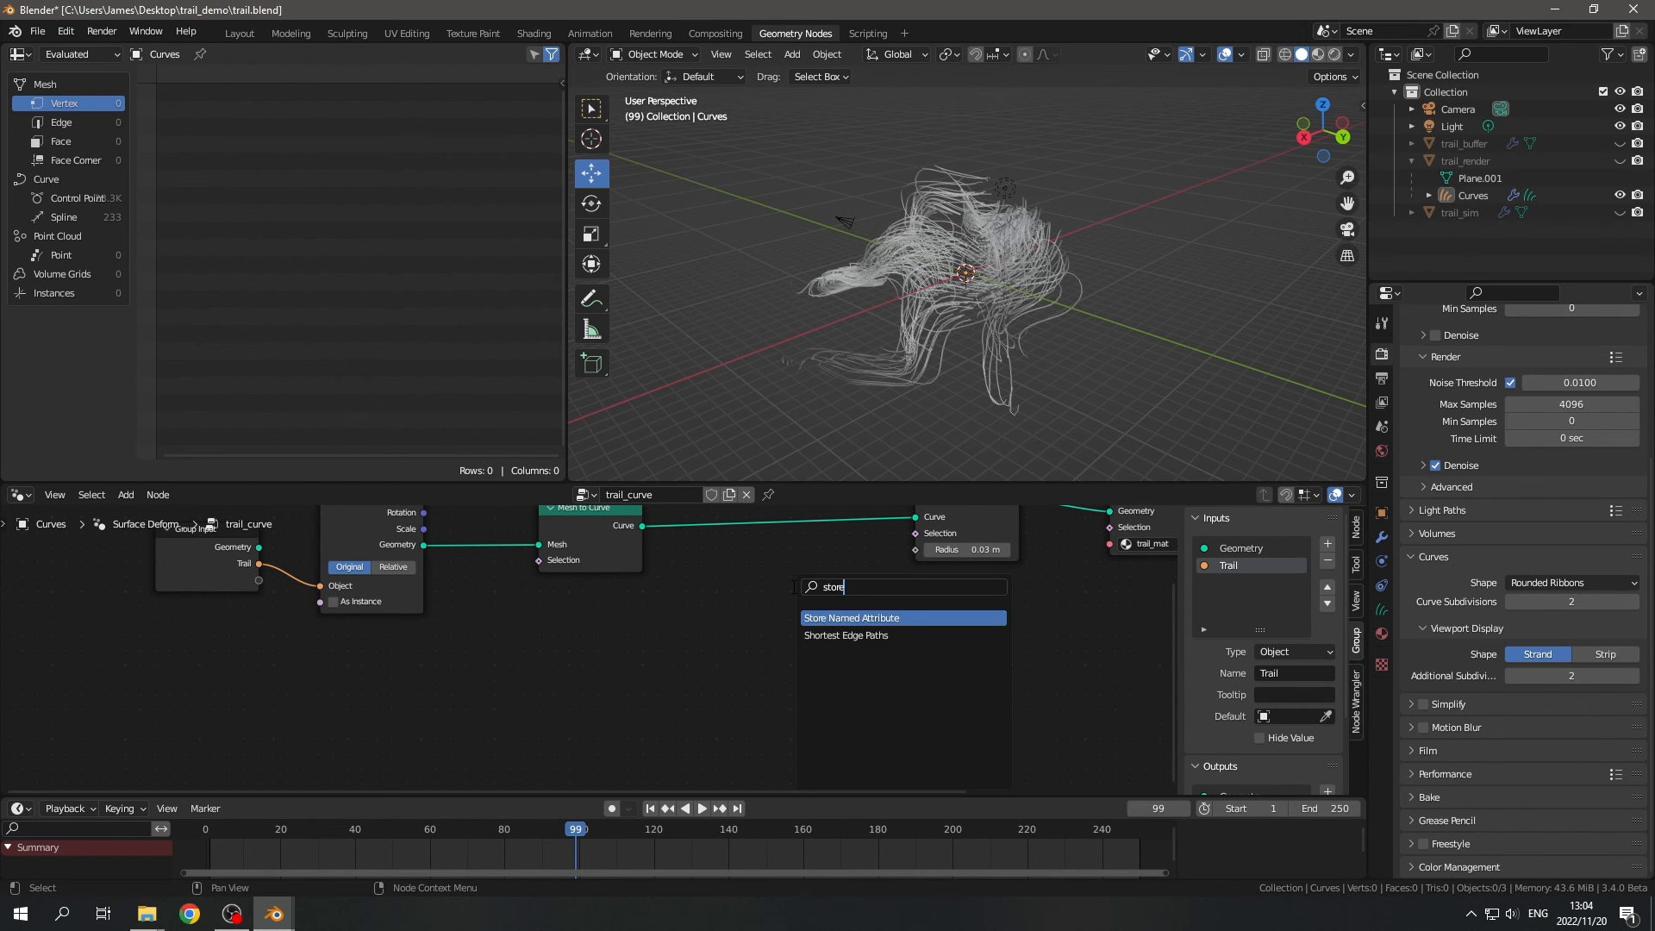
key("Return")
left_click(726, 524)
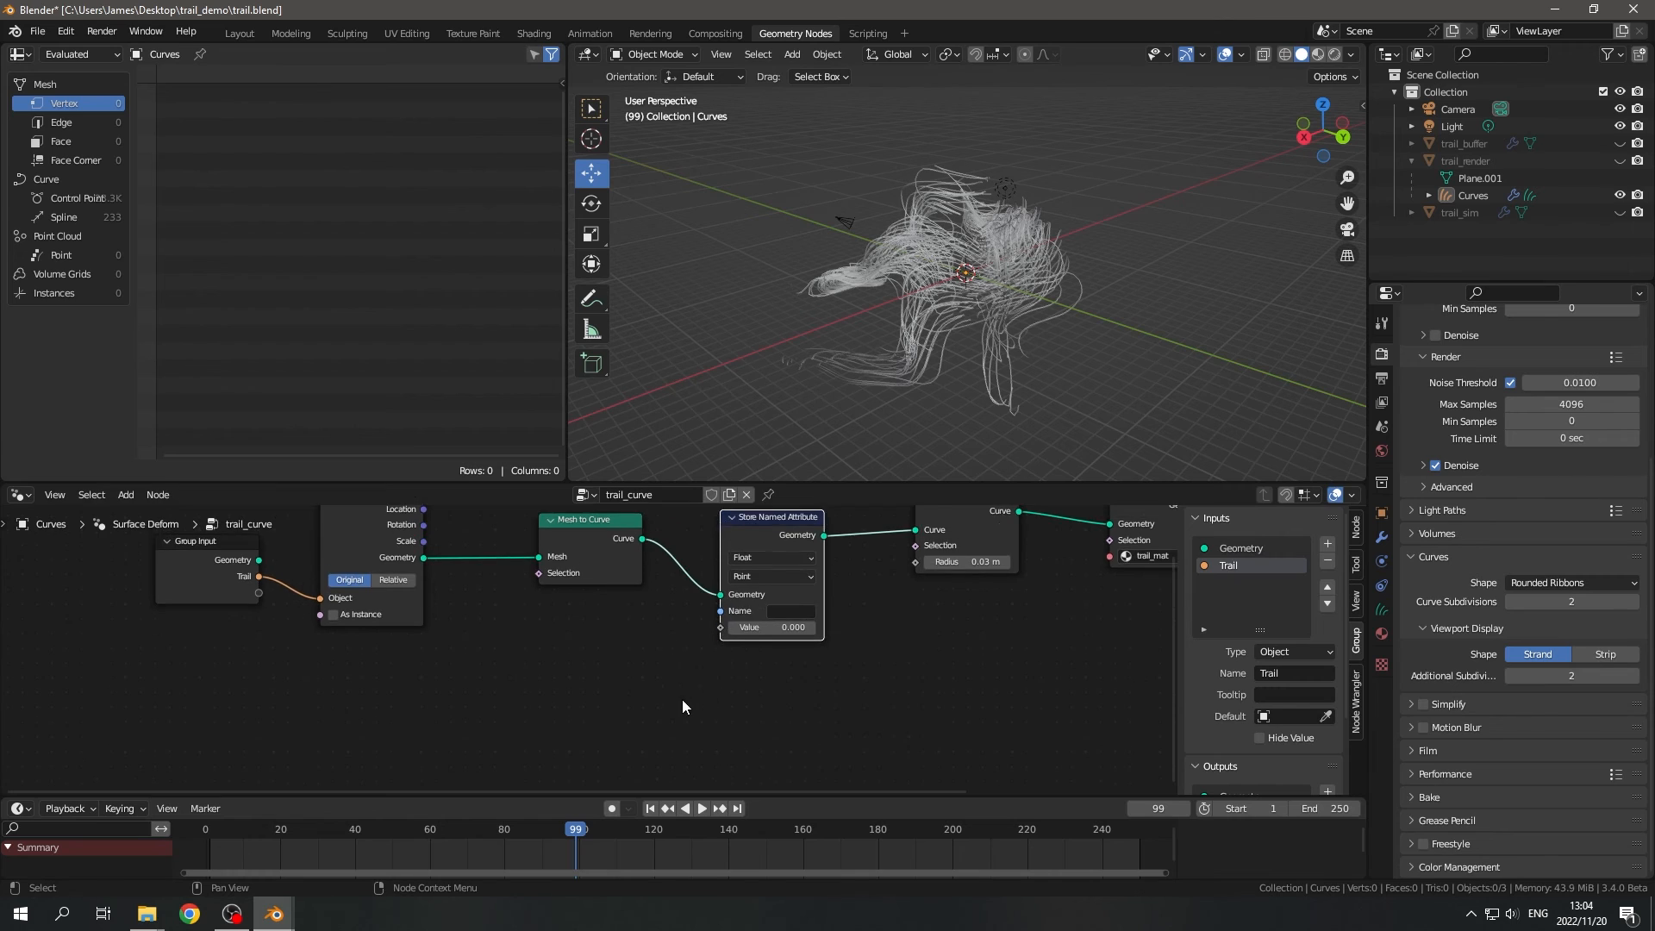
- Add a Spline Parameter node below Mesh to Curve in the trail_curve tree
scroll(707, 685, "up", 2)
middle_click_drag(732, 674, 743, 673)
middle_click_drag(592, 652, 664, 665)
key("shift+a")
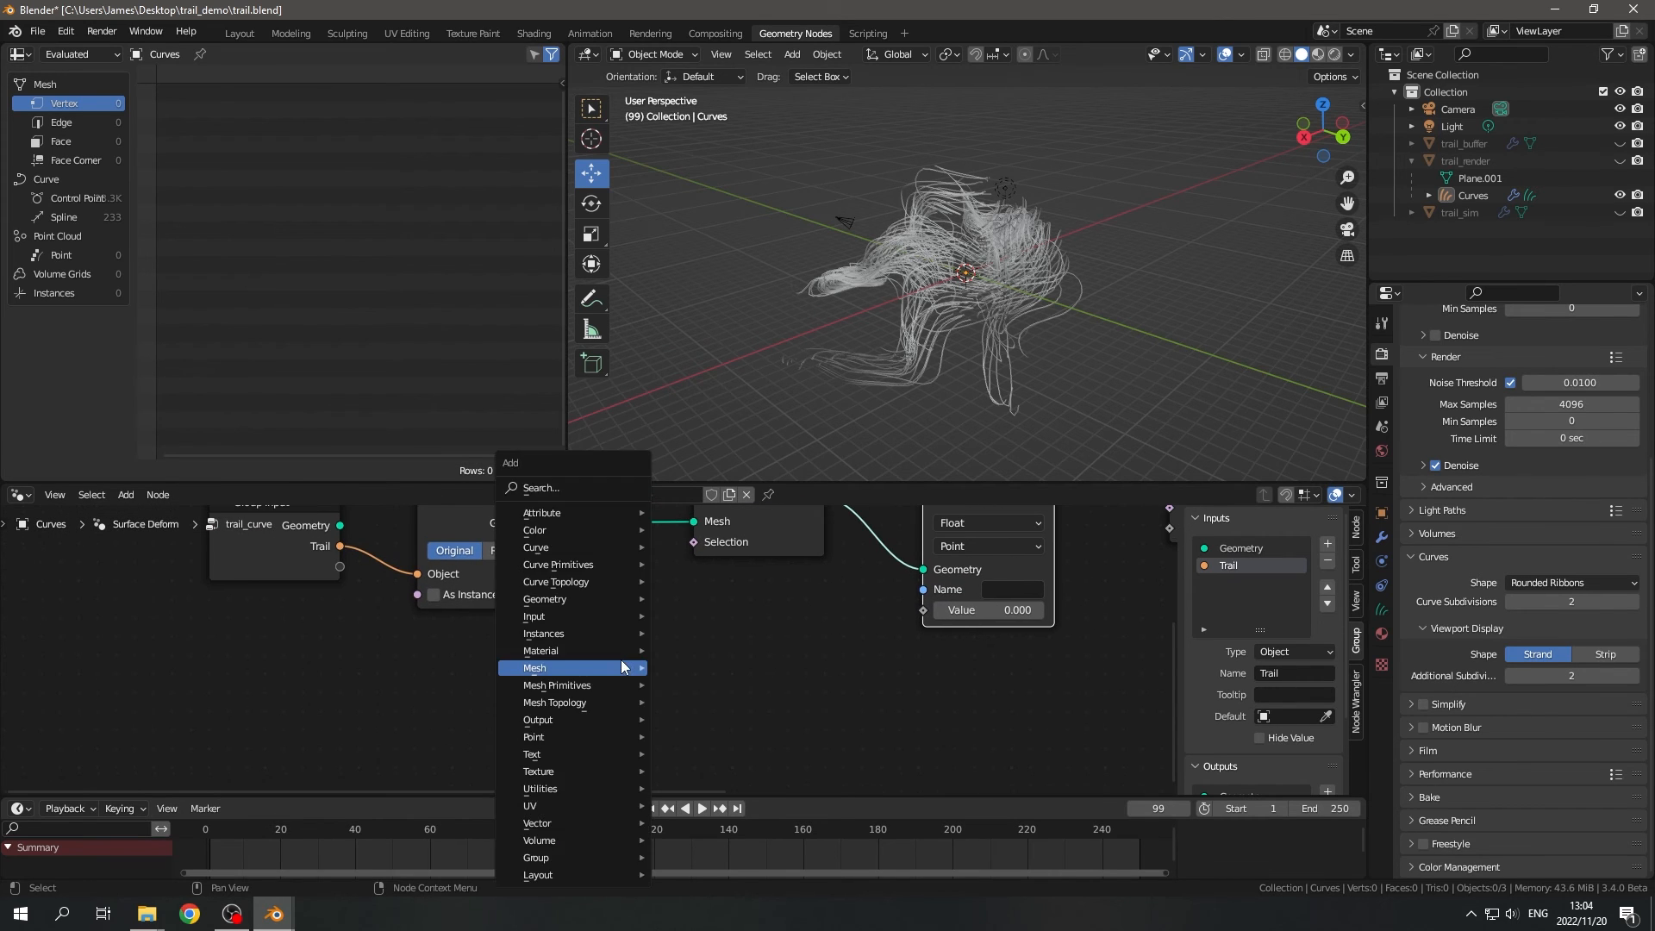
type("sspline")
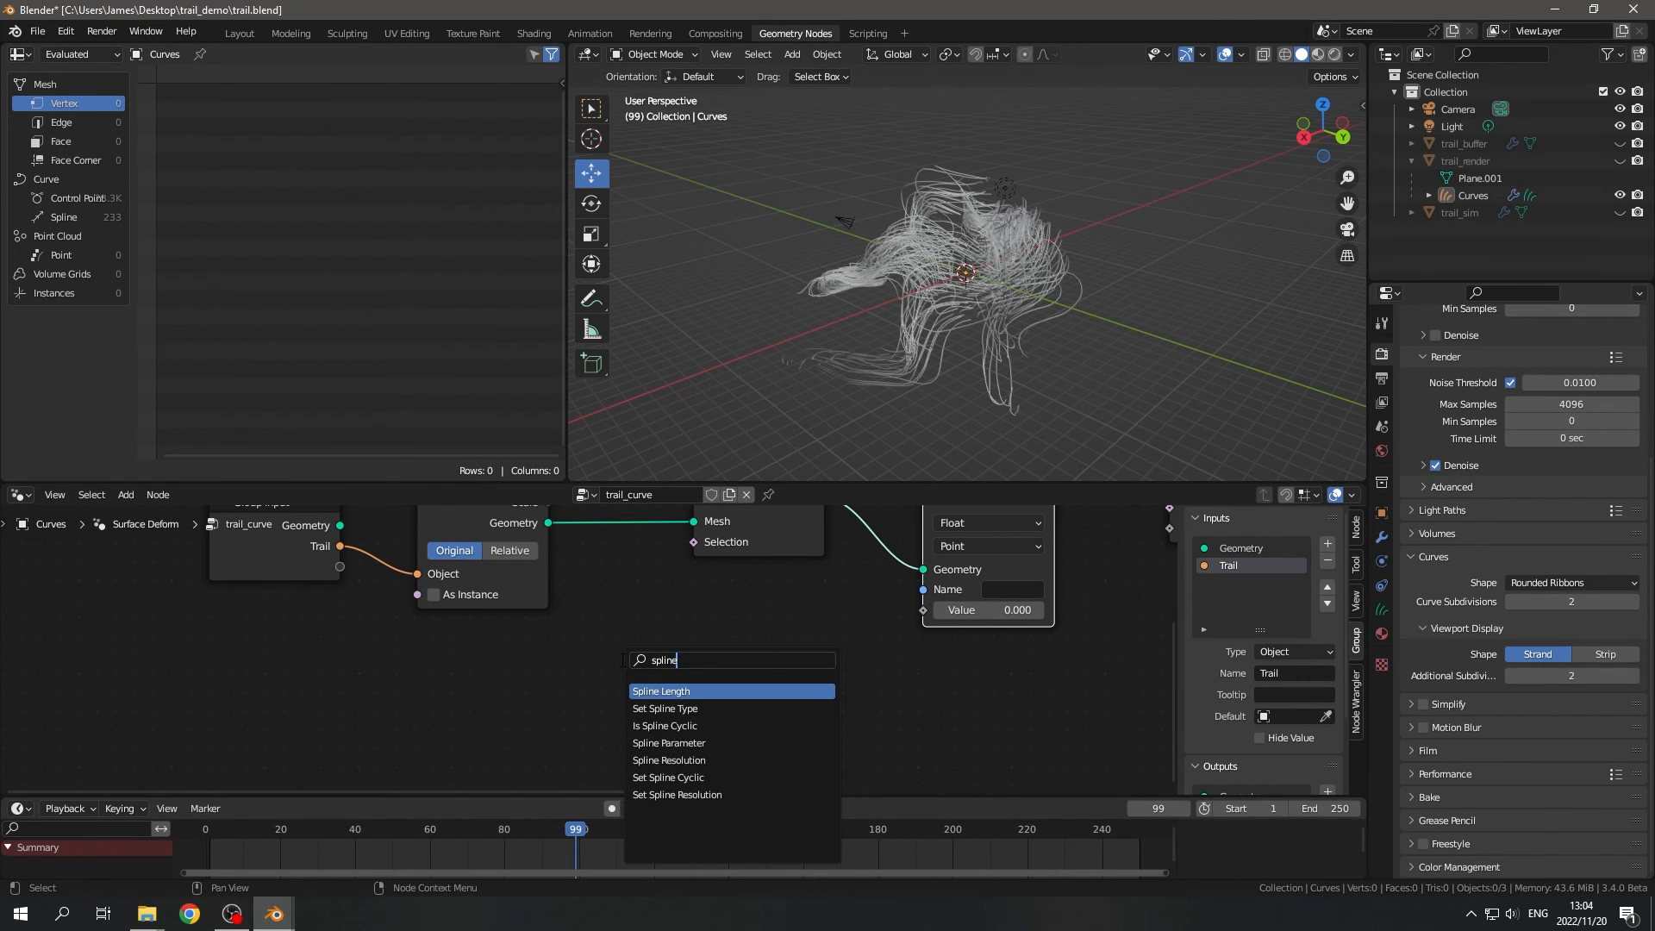
key("Down")
key("Down")
key("Return")
left_click(452, 691)
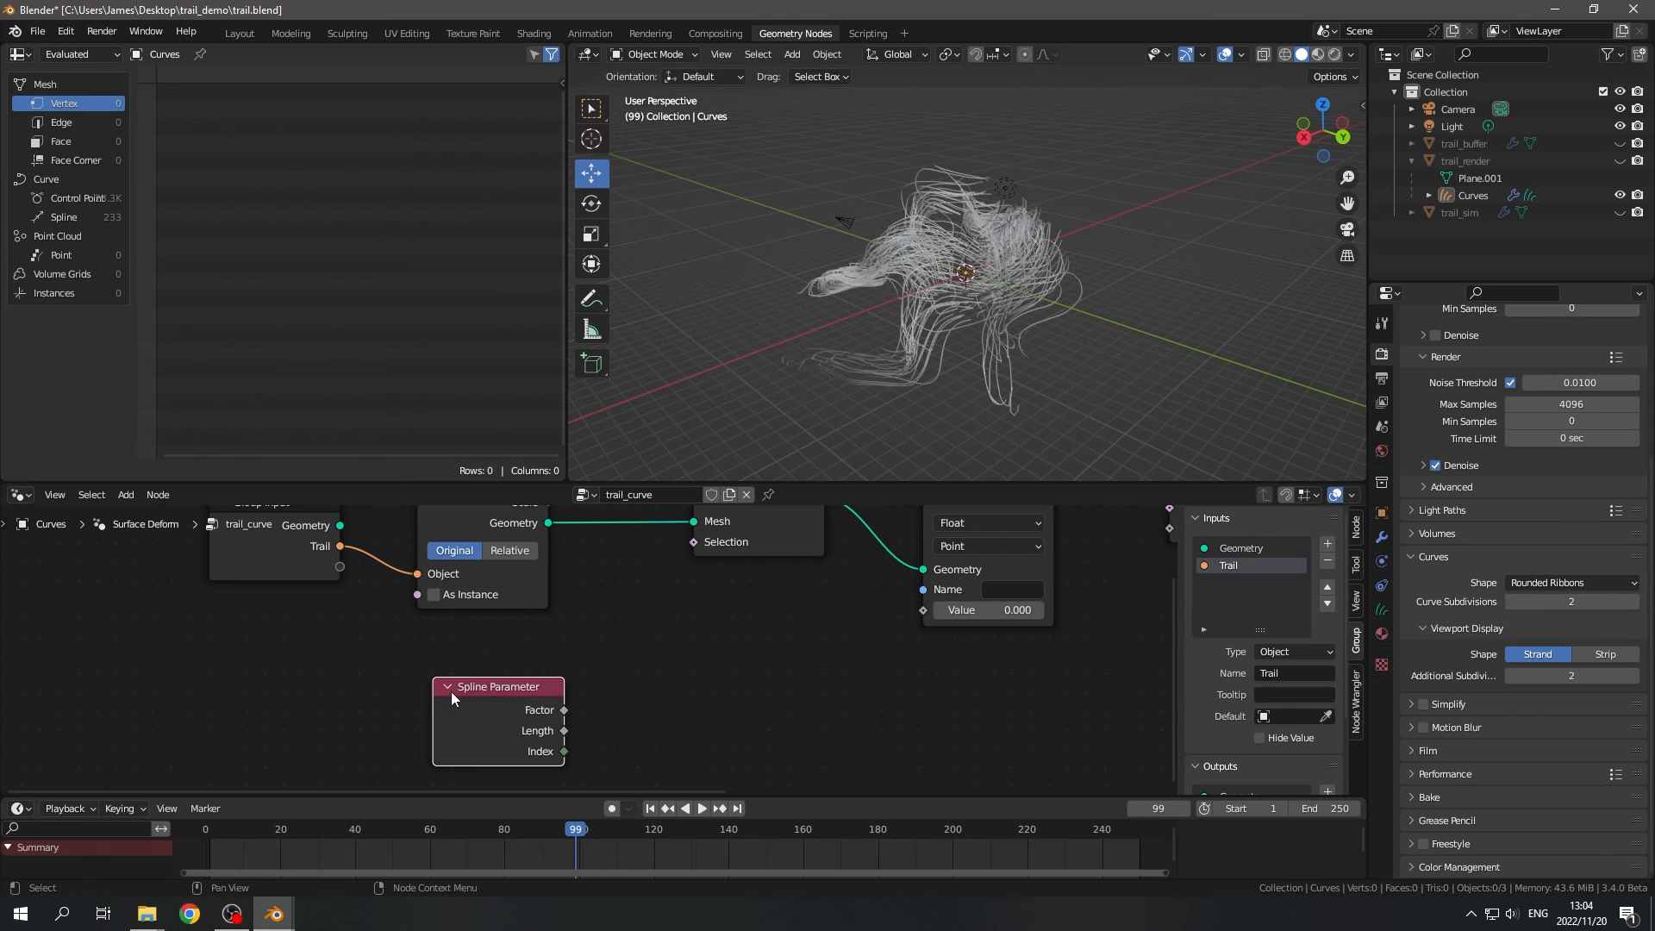
- Connect the Spline Parameter's Factor to the Value of Store Named Attribute and place the node beneath it
scroll(575, 705, "up", 2)
left_click_drag(545, 714, 967, 597)
left_click_drag(456, 700, 733, 662)
middle_click_drag(862, 653, 738, 673)
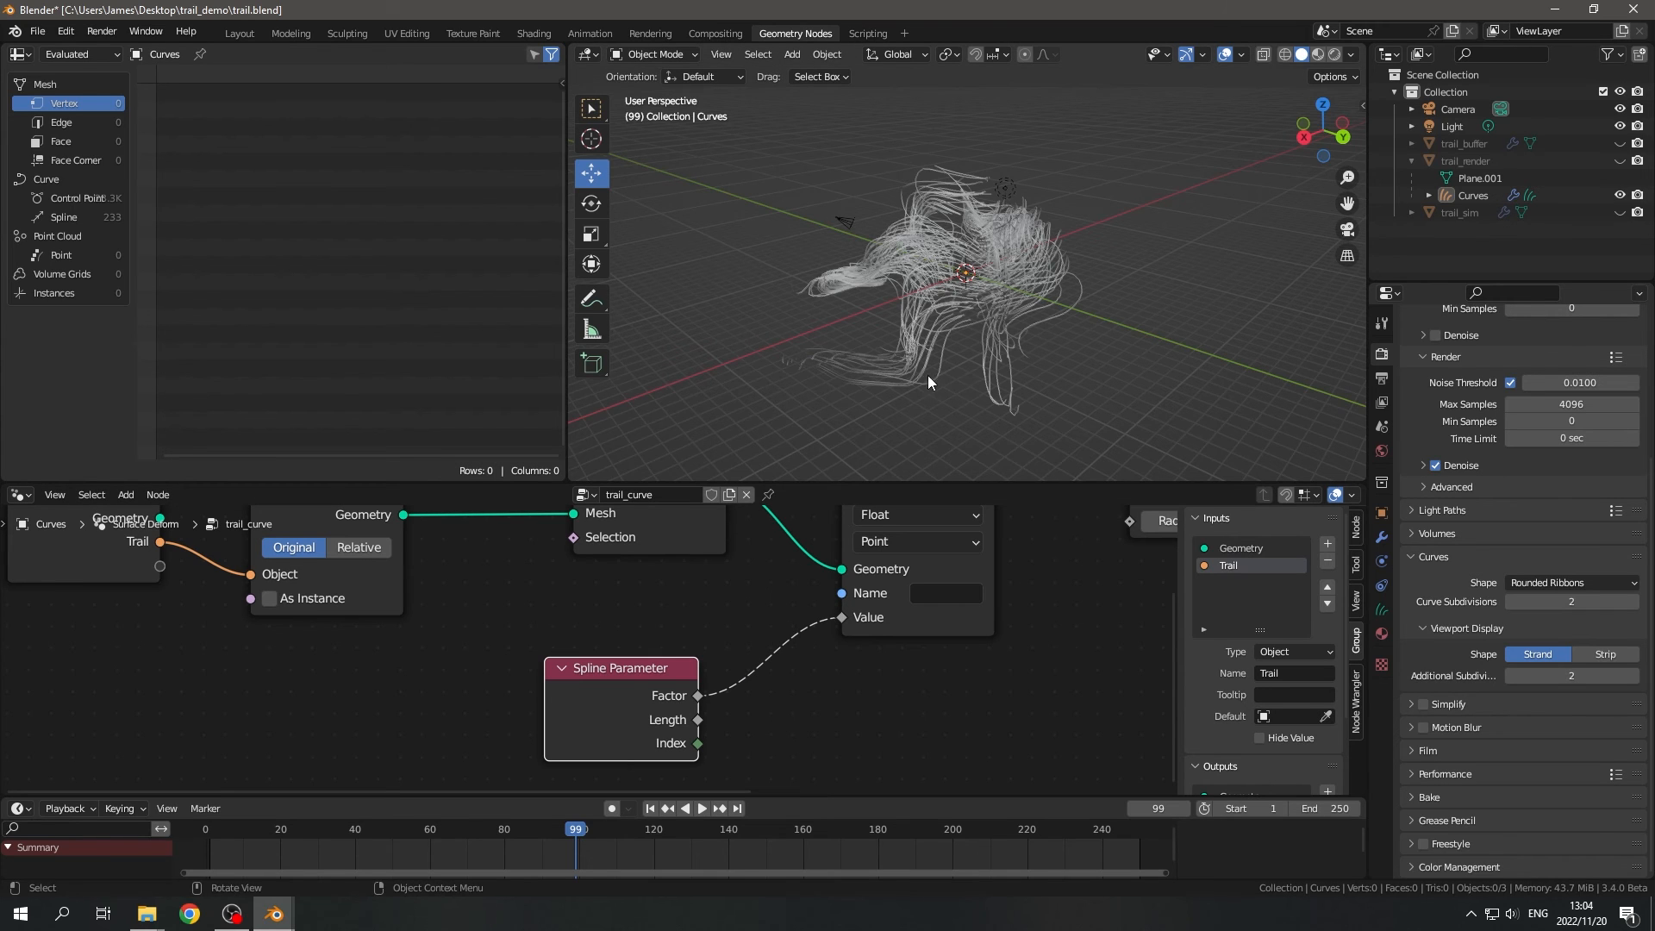
- Name the stored float attribute curve_param
middle_click_drag(927, 375, 907, 351)
middle_click_drag(762, 709, 641, 755)
scroll(775, 665, "up", 2)
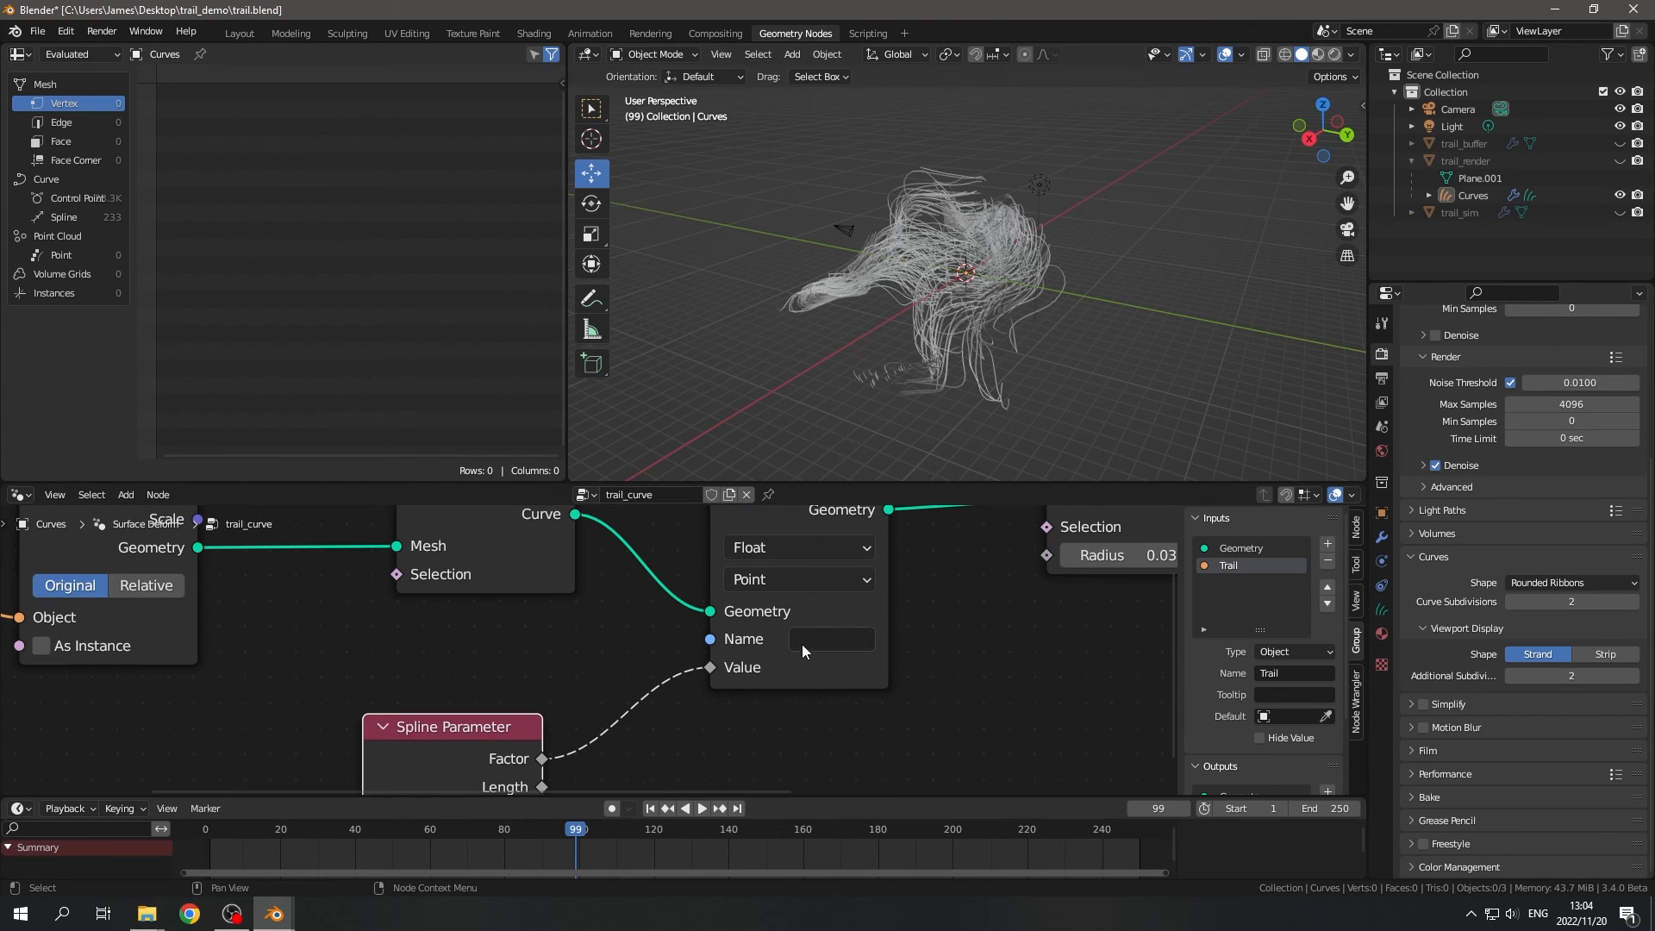
left_click(806, 641)
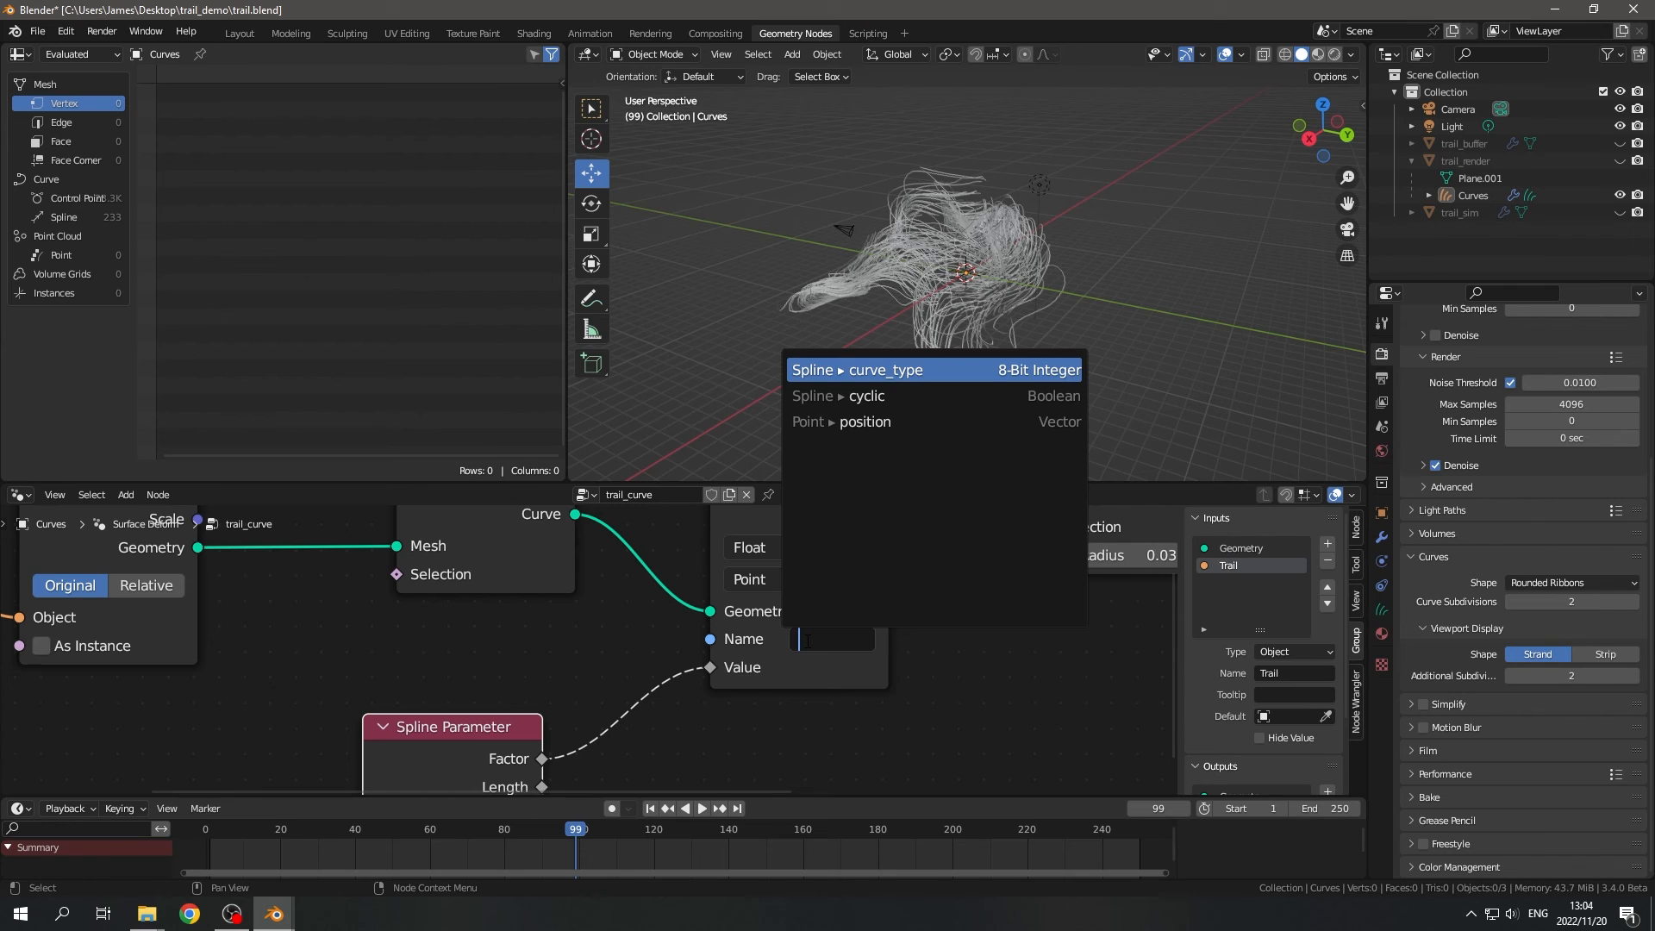
type("curve_param")
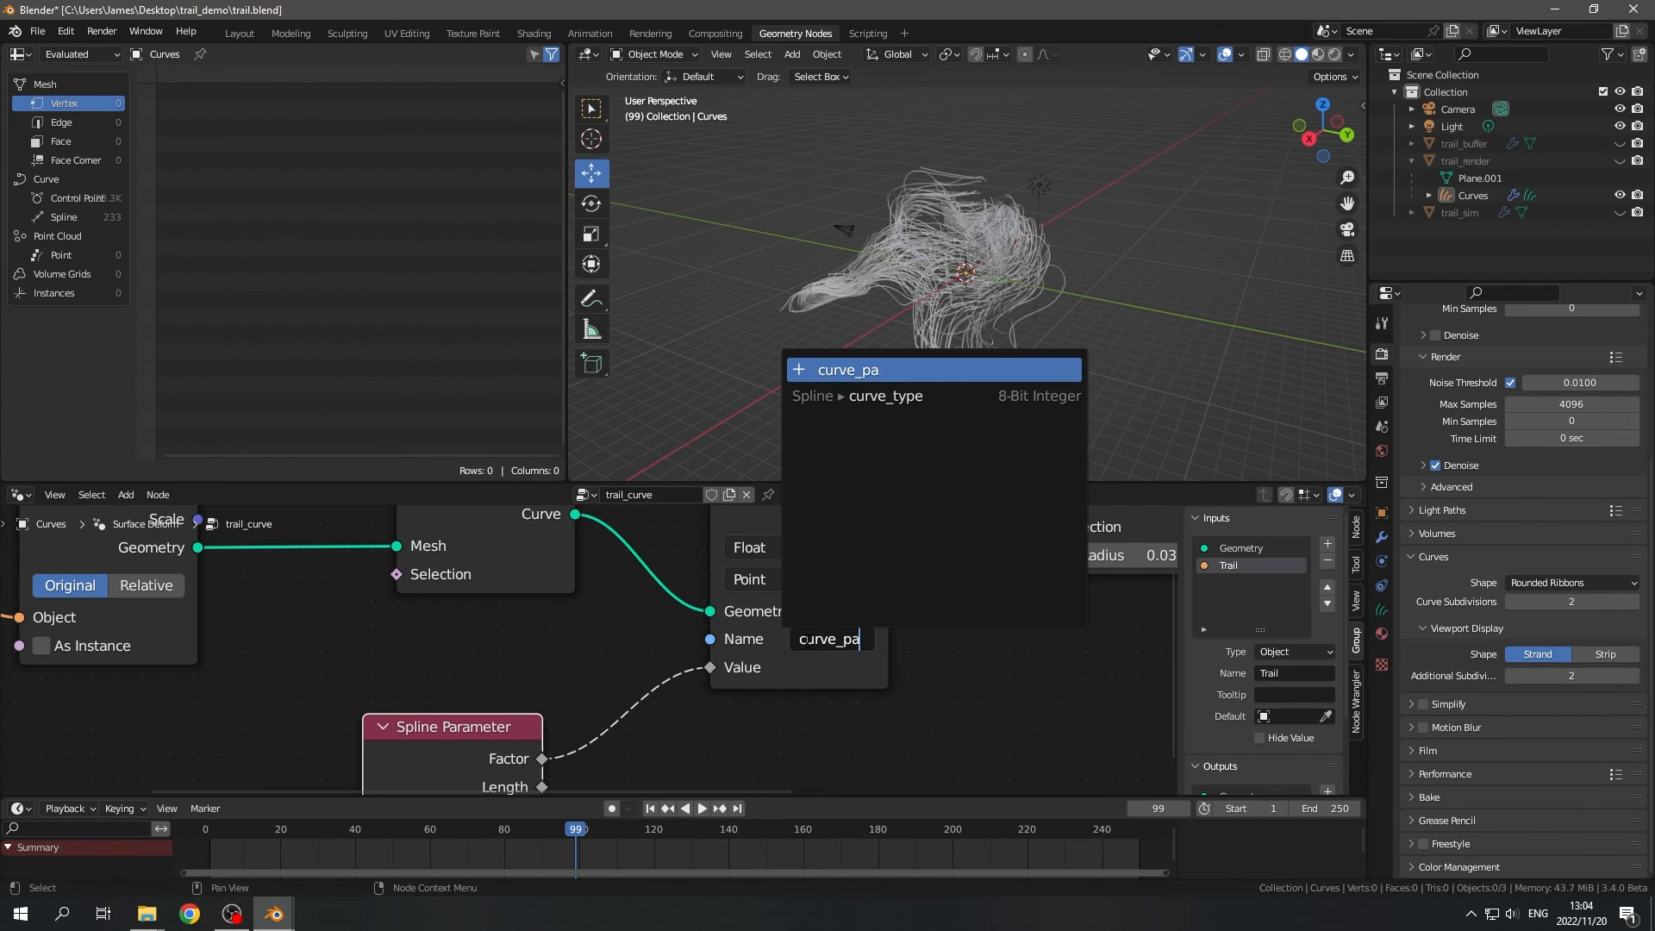
key("Return")
scroll(926, 663, "down", 5)
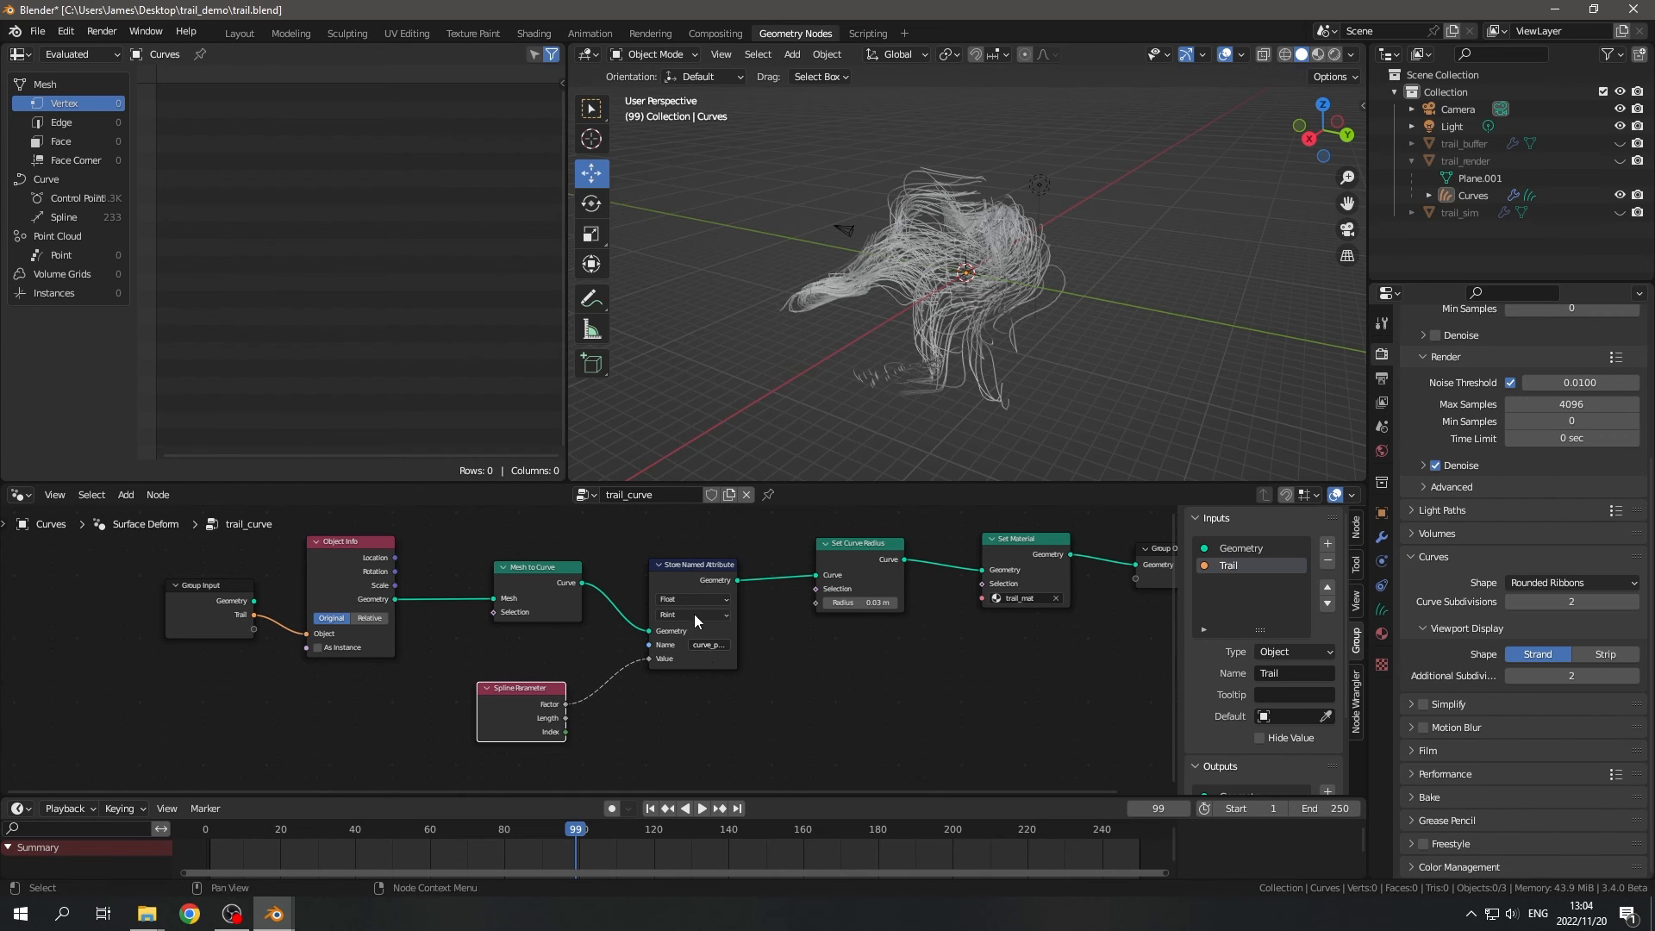
- Switch to the Shading workspace and add an Attribute node to trail_mat that reads curve_param
left_click(533, 33)
key("shift+a")
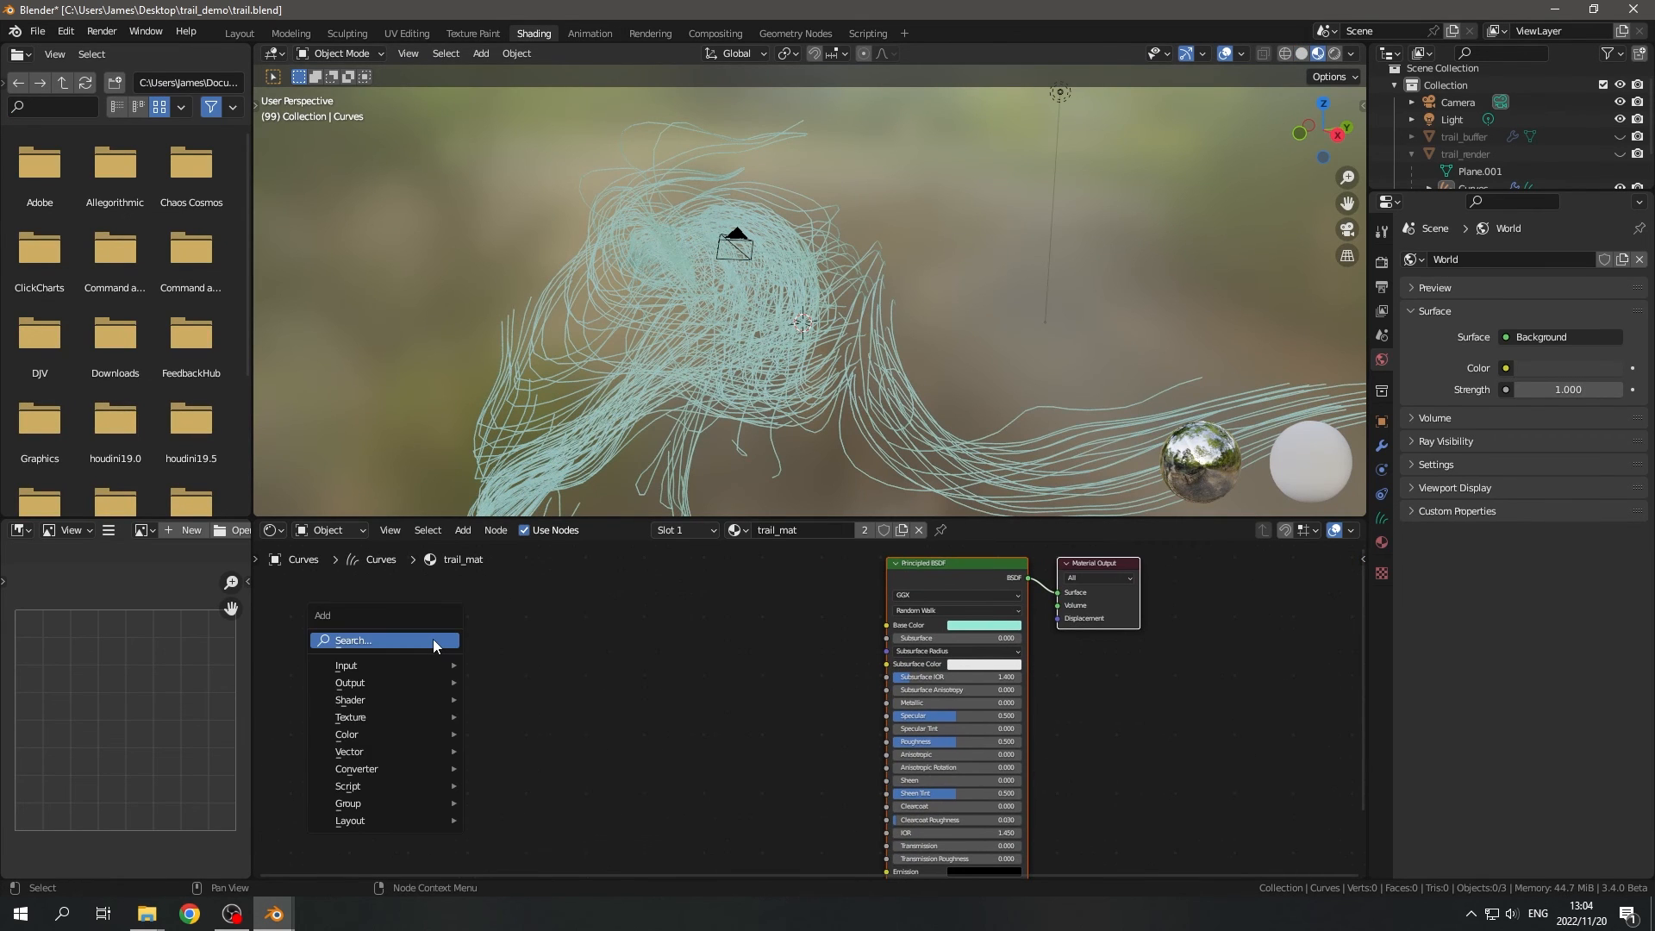
left_click(433, 639)
type("att")
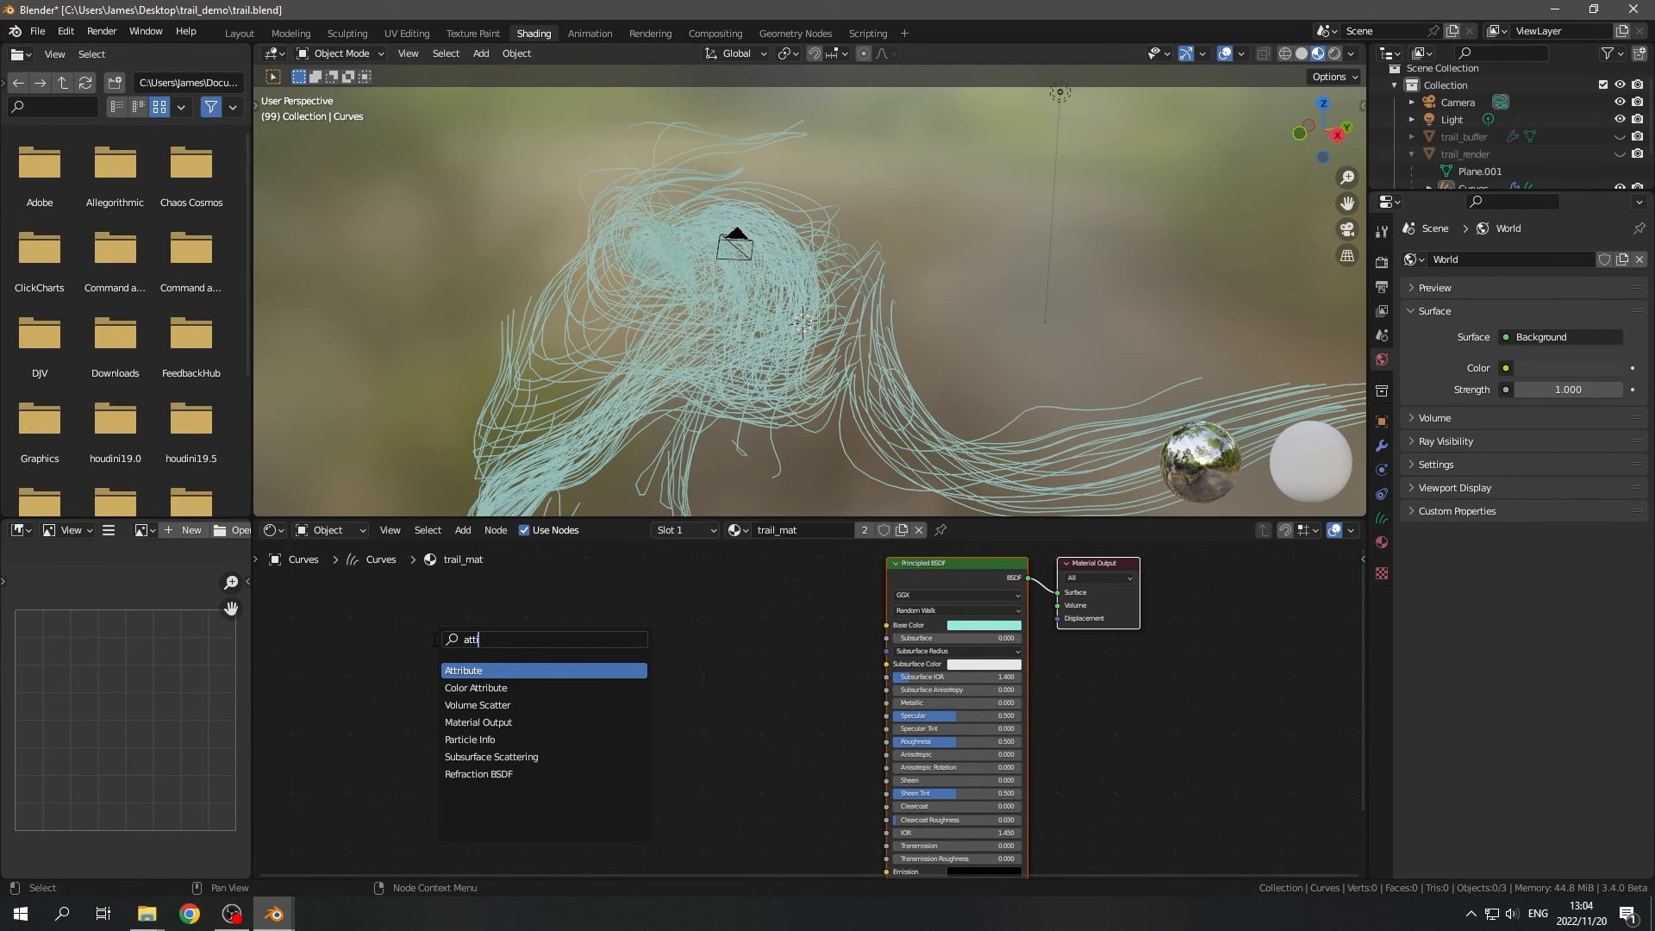
key("Return")
left_click(490, 662)
scroll(514, 712, "up", 4)
left_click(430, 755)
type("curve_param")
key("Return")
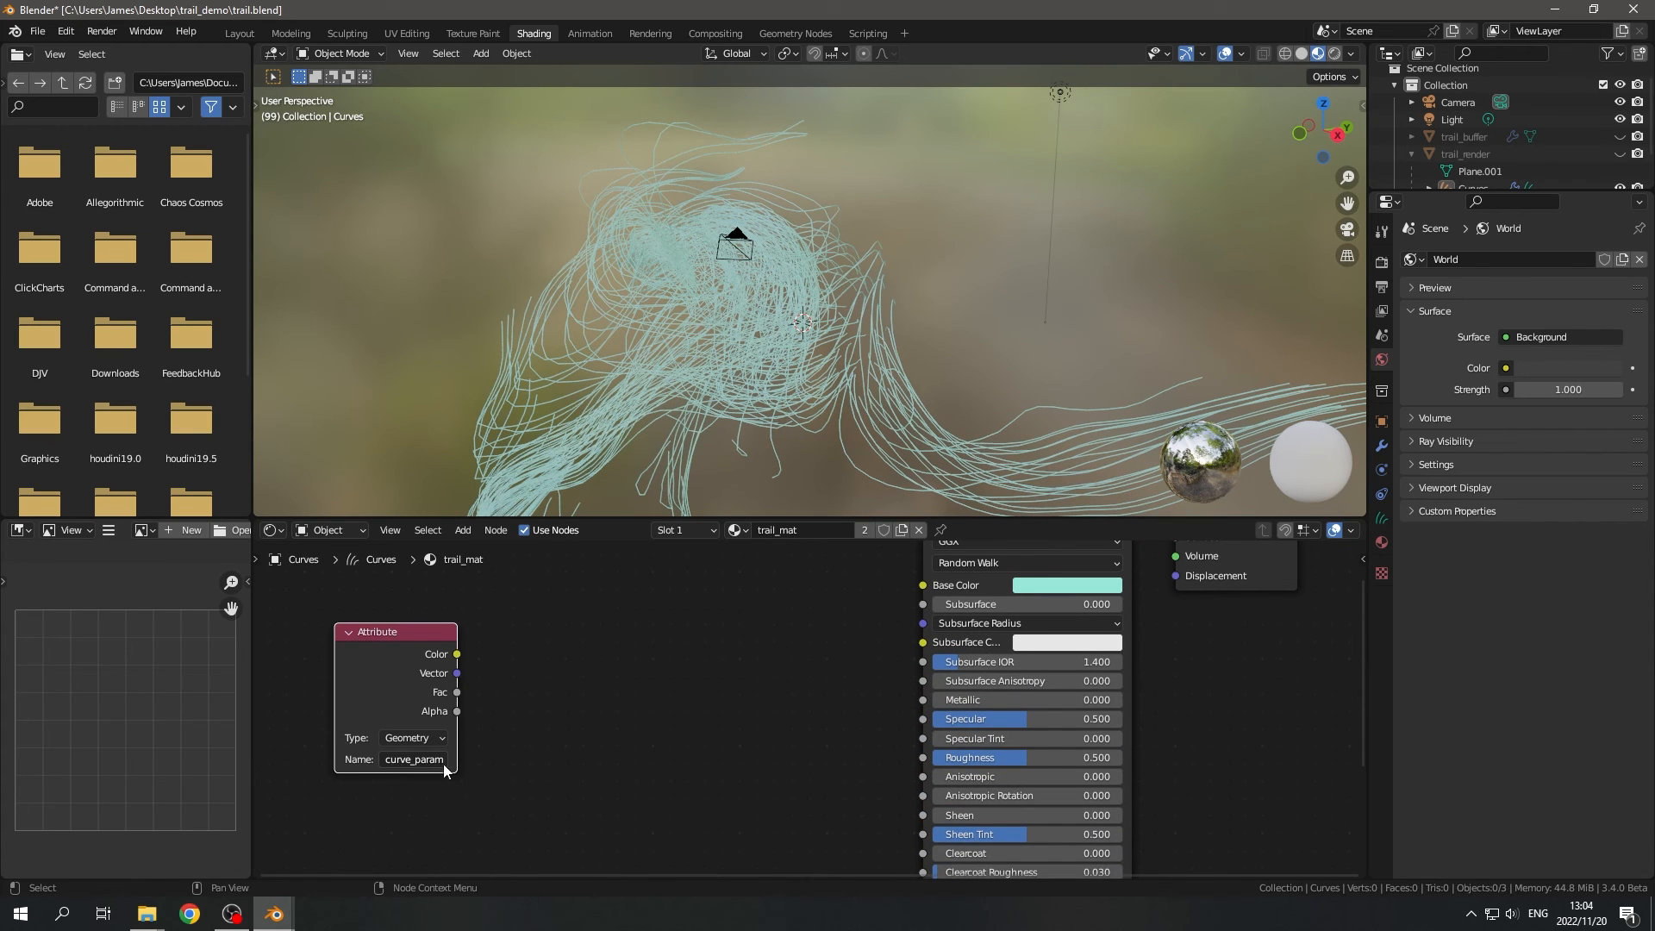
- Add a ColorRamp driven by the Attribute's Fac and connect its Color to the Principled BSDF's Base Color
scroll(524, 708, "up", 1)
left_click_drag(481, 691, 631, 694)
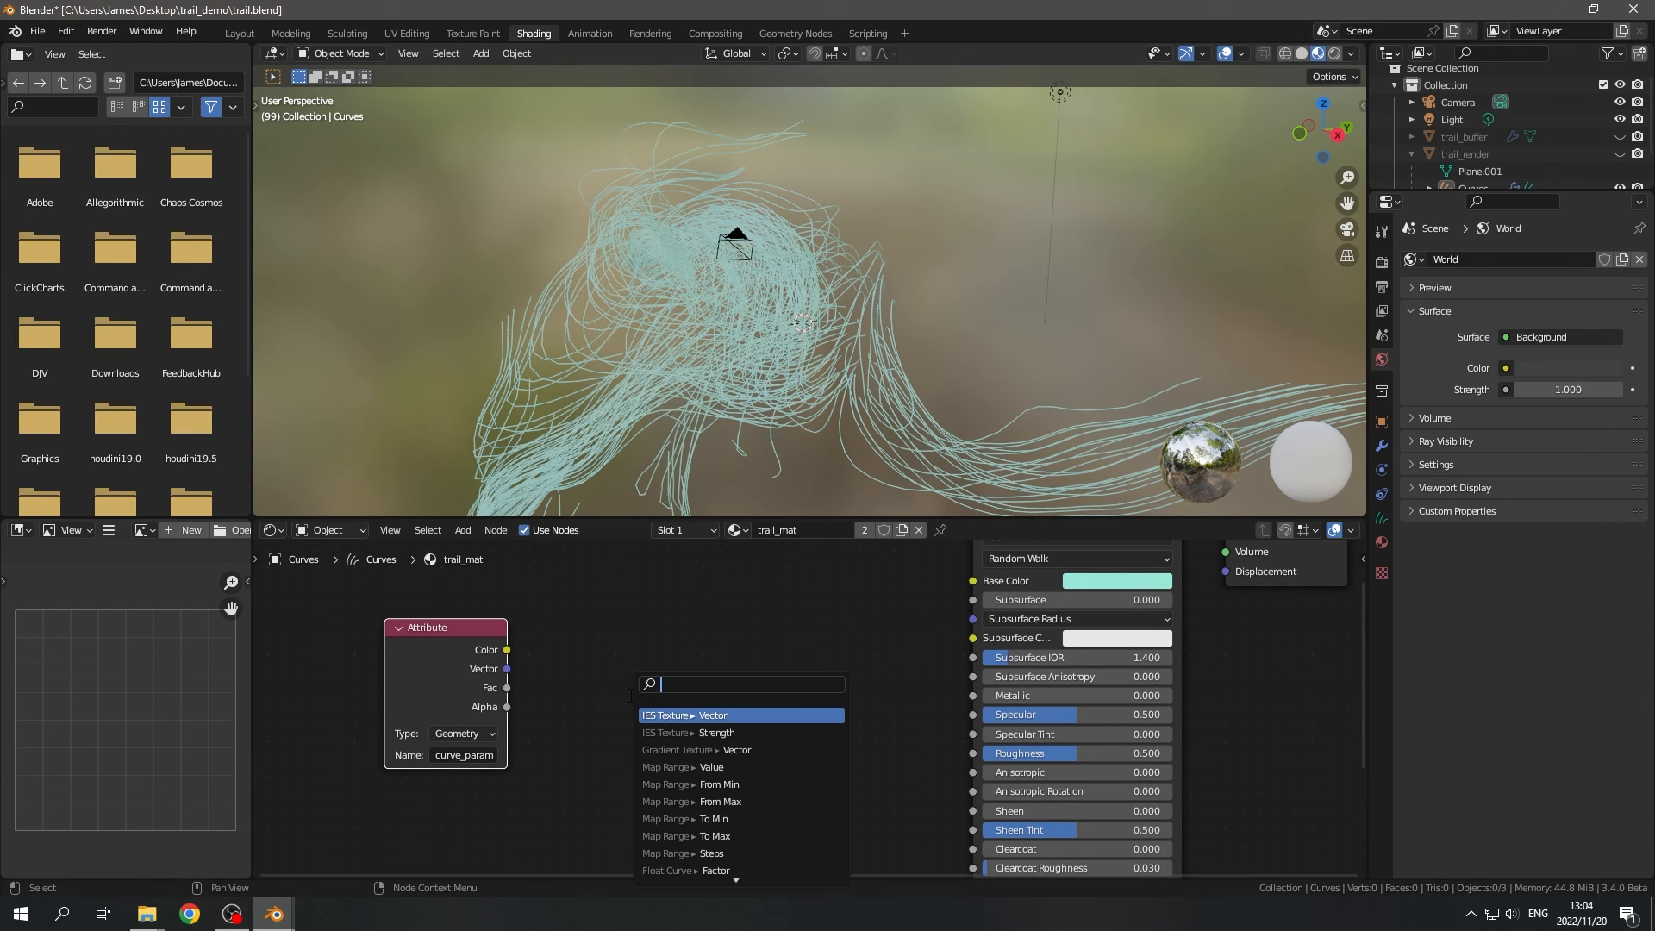
type("col")
key("Return")
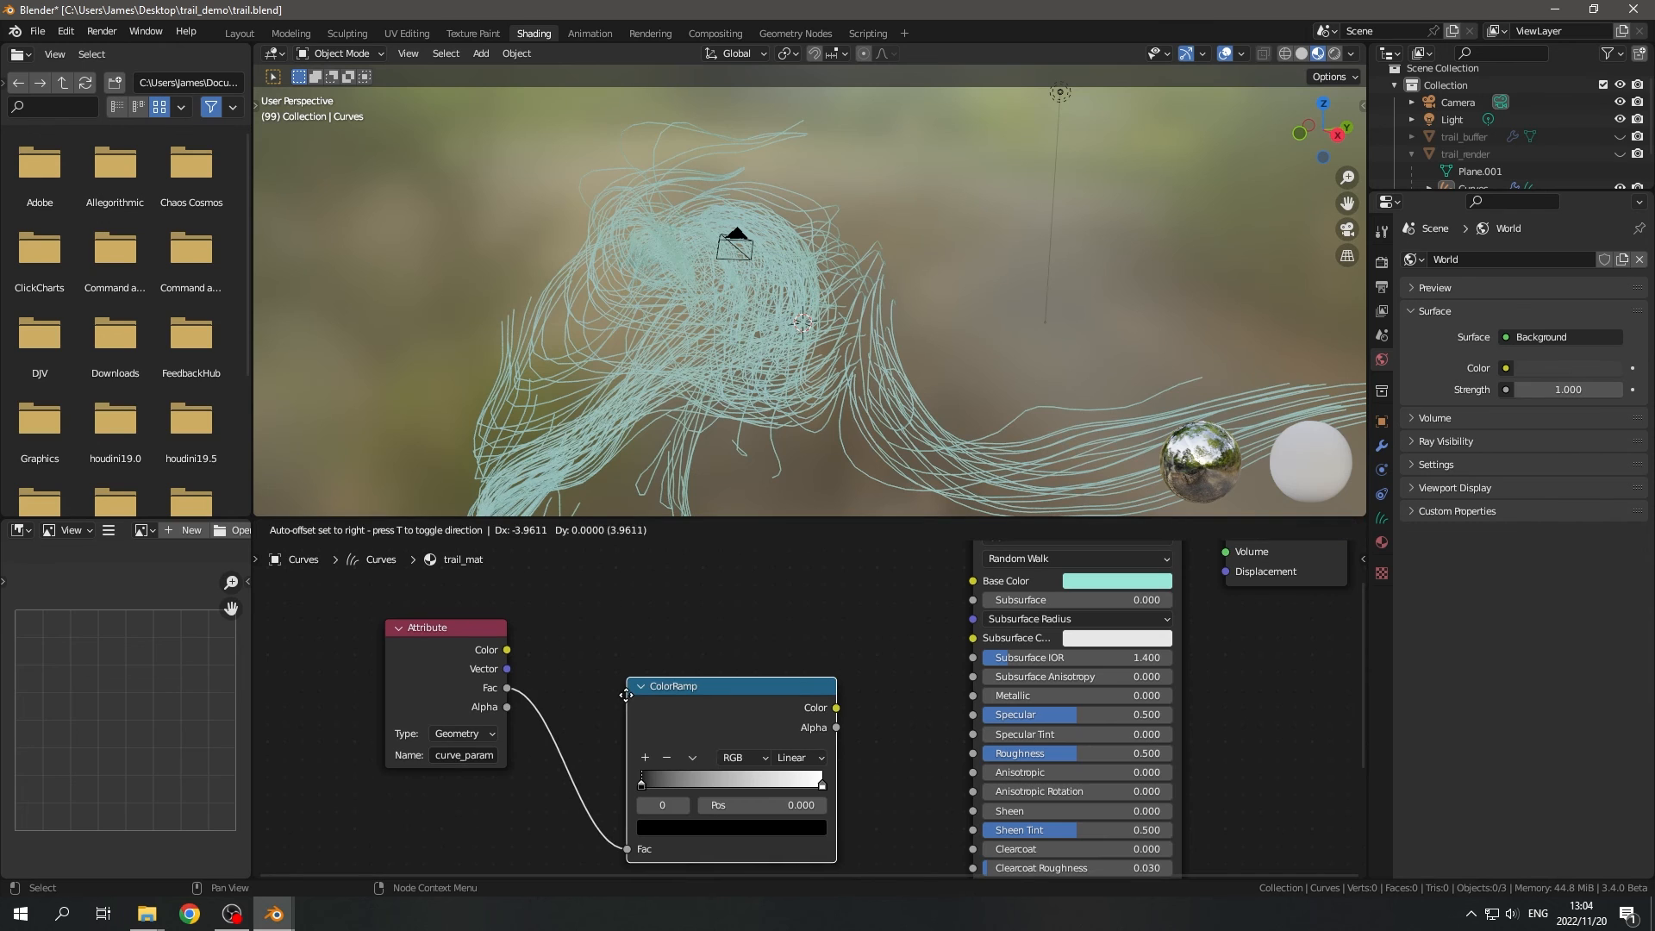
middle_click_drag(866, 663, 845, 714)
left_click_drag(802, 713, 953, 631)
scroll(868, 706, "down", 2)
scroll(640, 691, "up", 3)
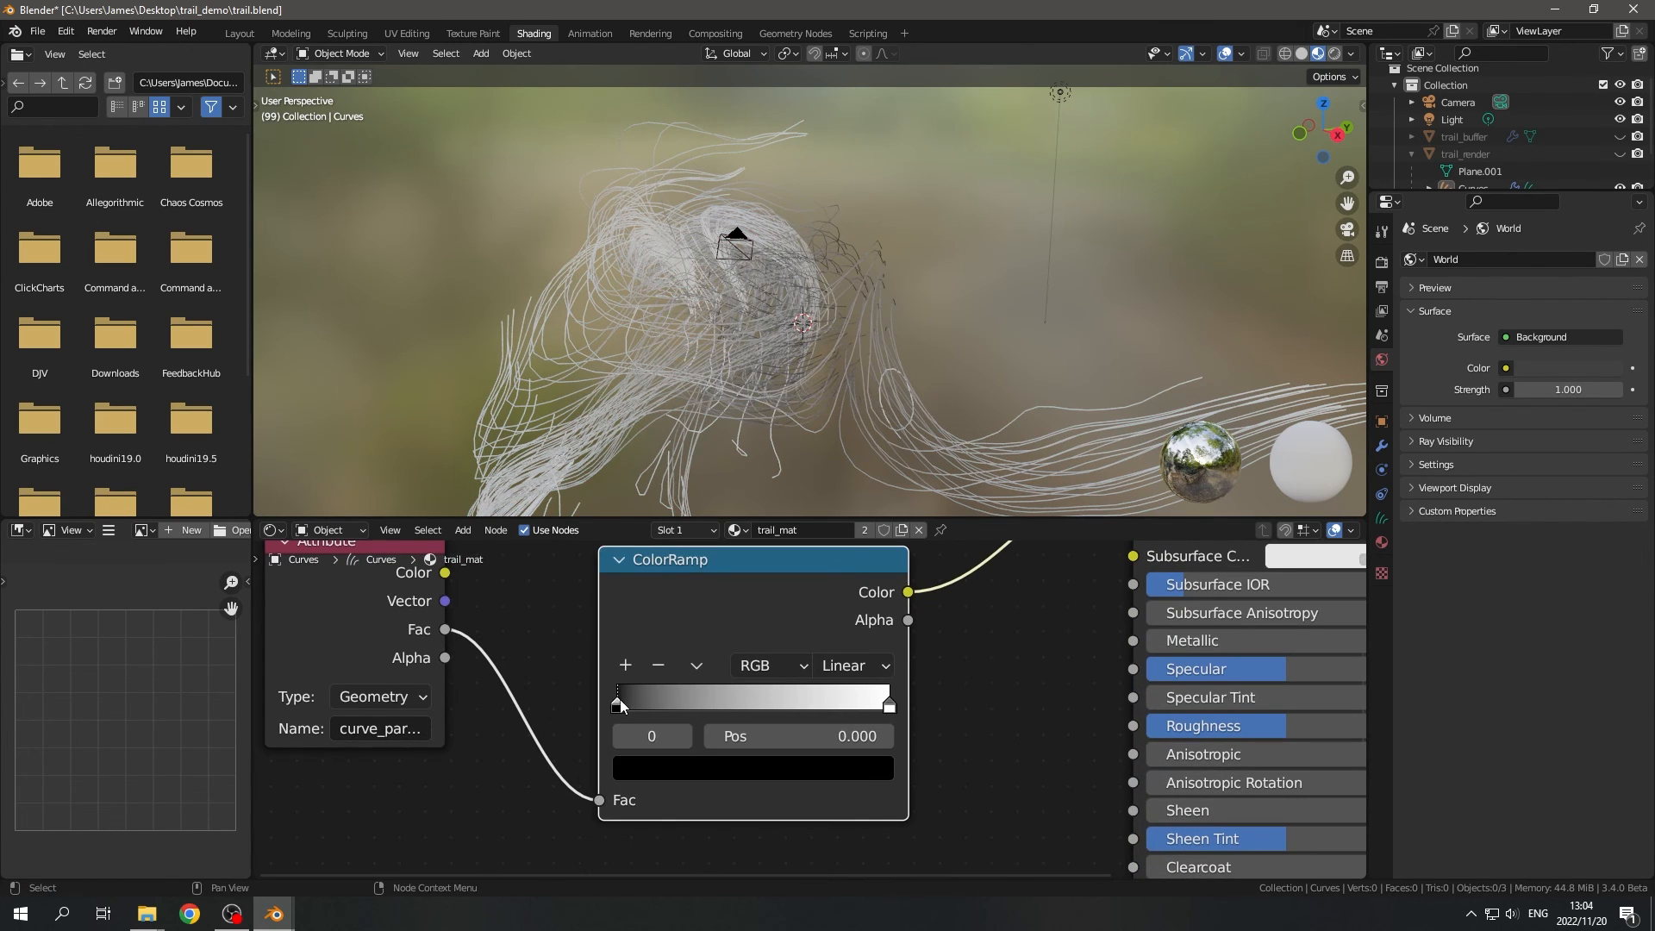
- Set the ColorRamp's first stop, at position 0, to red and check the trails from another angle
left_click(691, 765)
left_click(835, 443)
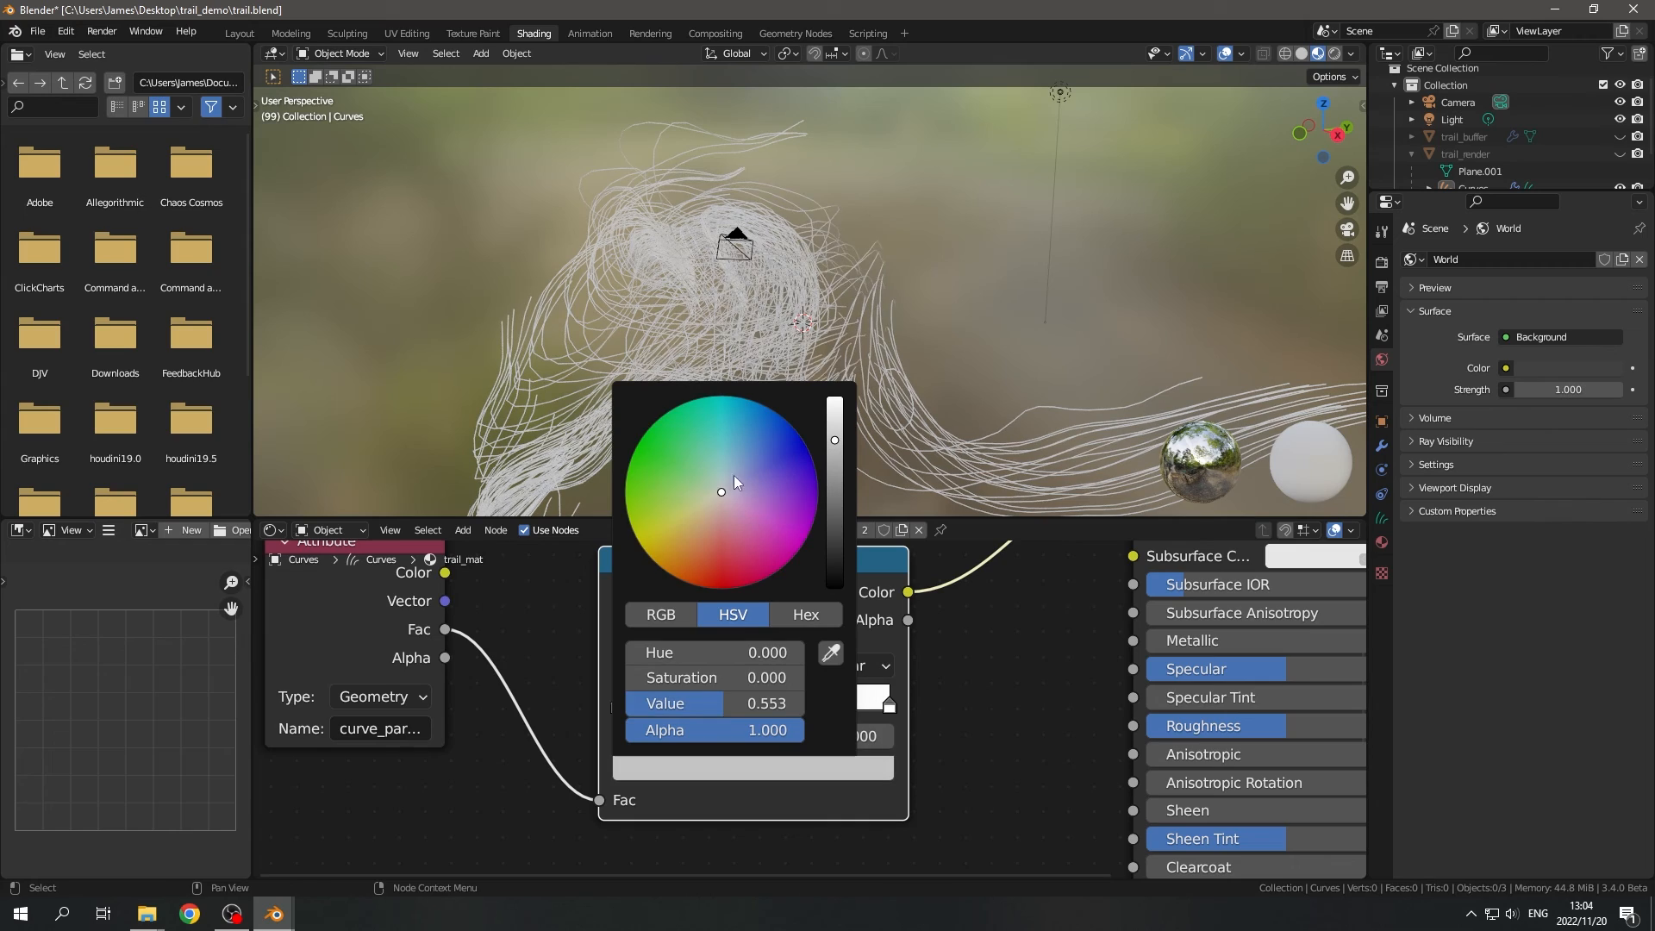
left_click_drag(724, 495, 728, 573)
scroll(909, 382, "down", 3)
middle_click_drag(907, 381, 768, 407)
middle_click_drag(662, 376, 853, 345)
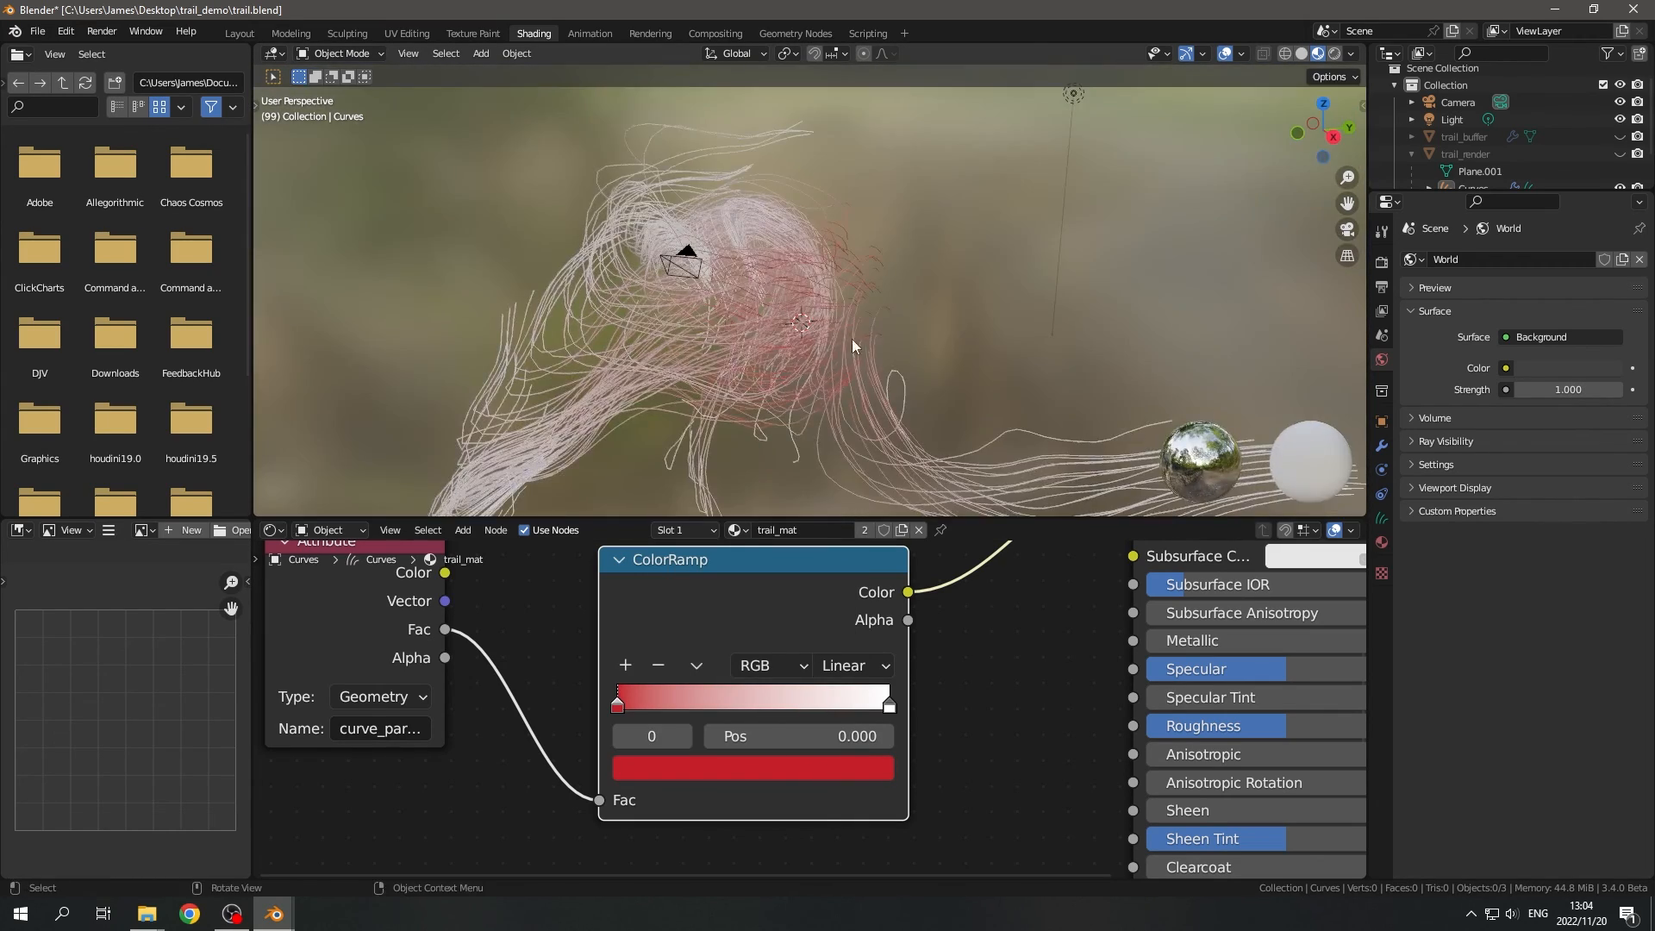
- Set the ColorRamp's end stop to a light yellow with hue 0.187, saturation 0.717 and value 1.000
left_click(889, 703)
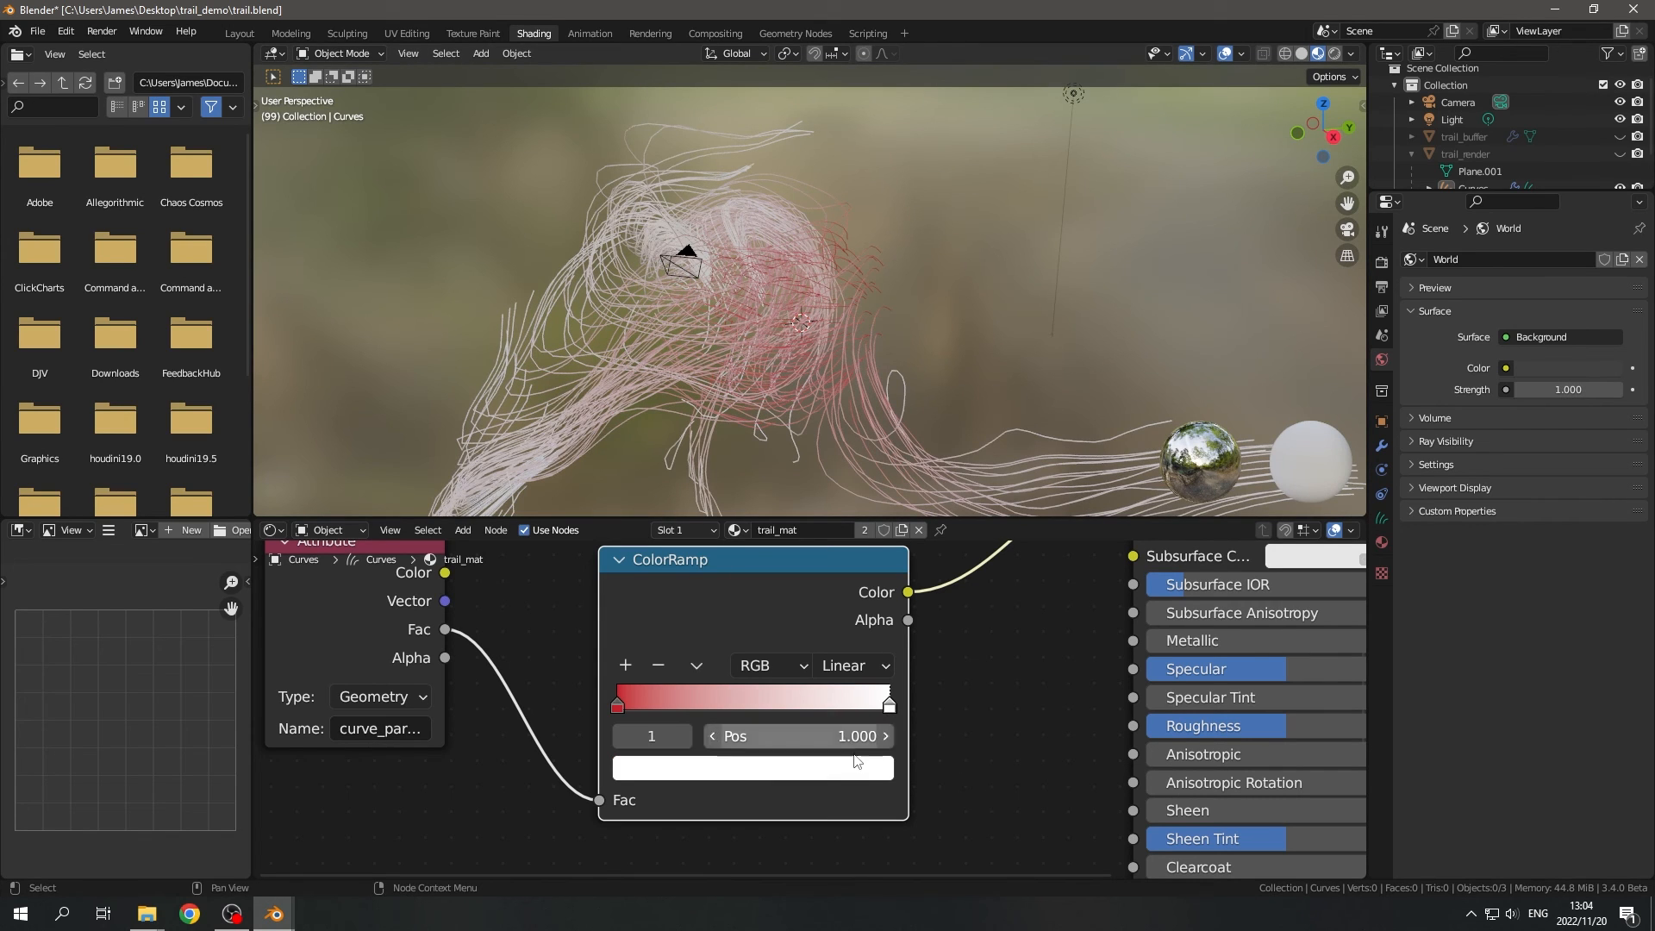
left_click(753, 767)
left_click_drag(776, 493, 686, 514)
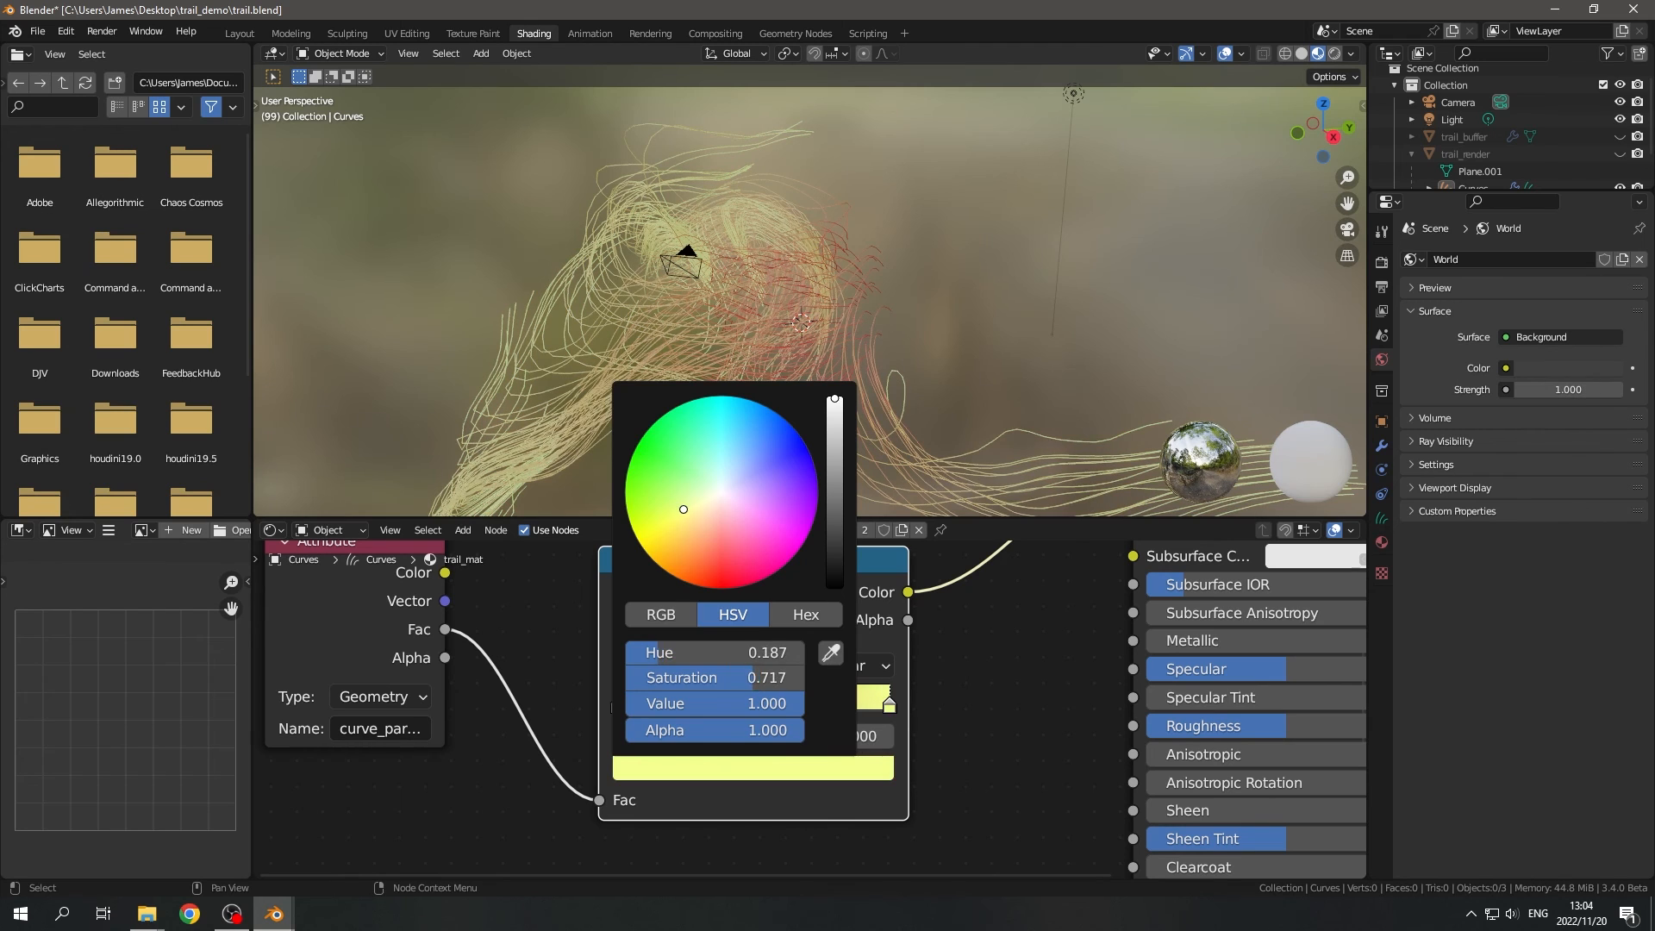
- Add a middle stop at position 0.500 to the ColorRamp and colour it pale bluish white
left_click(625, 665)
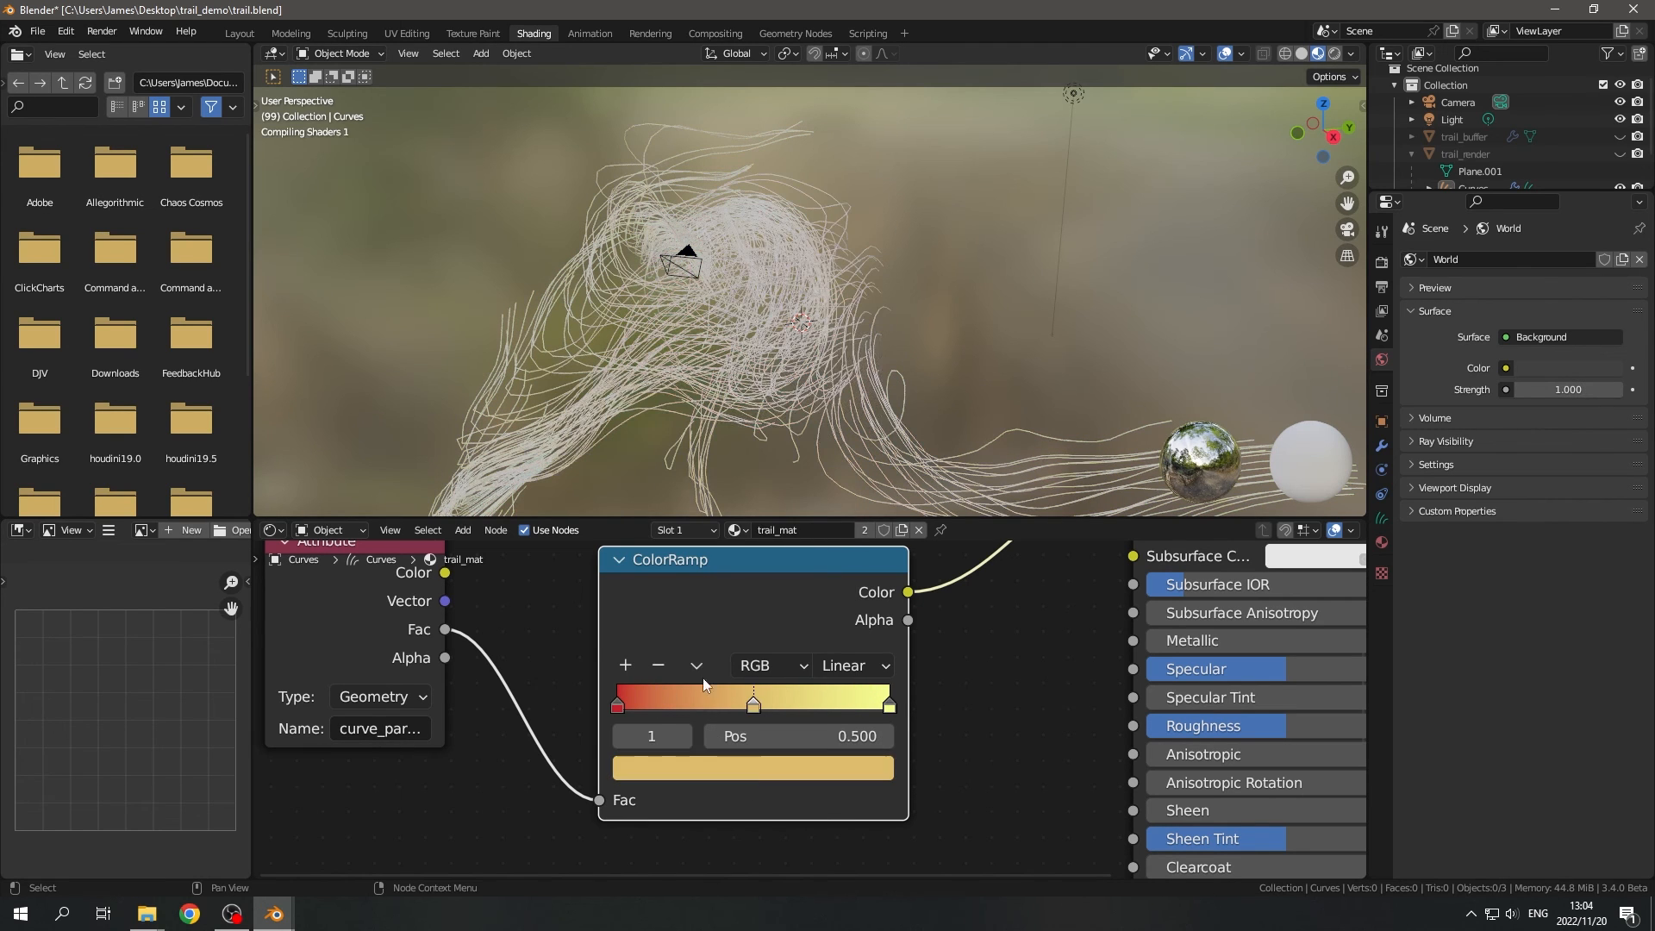
left_click(752, 766)
left_click_drag(714, 502, 721, 489)
scroll(778, 377, "down", 4)
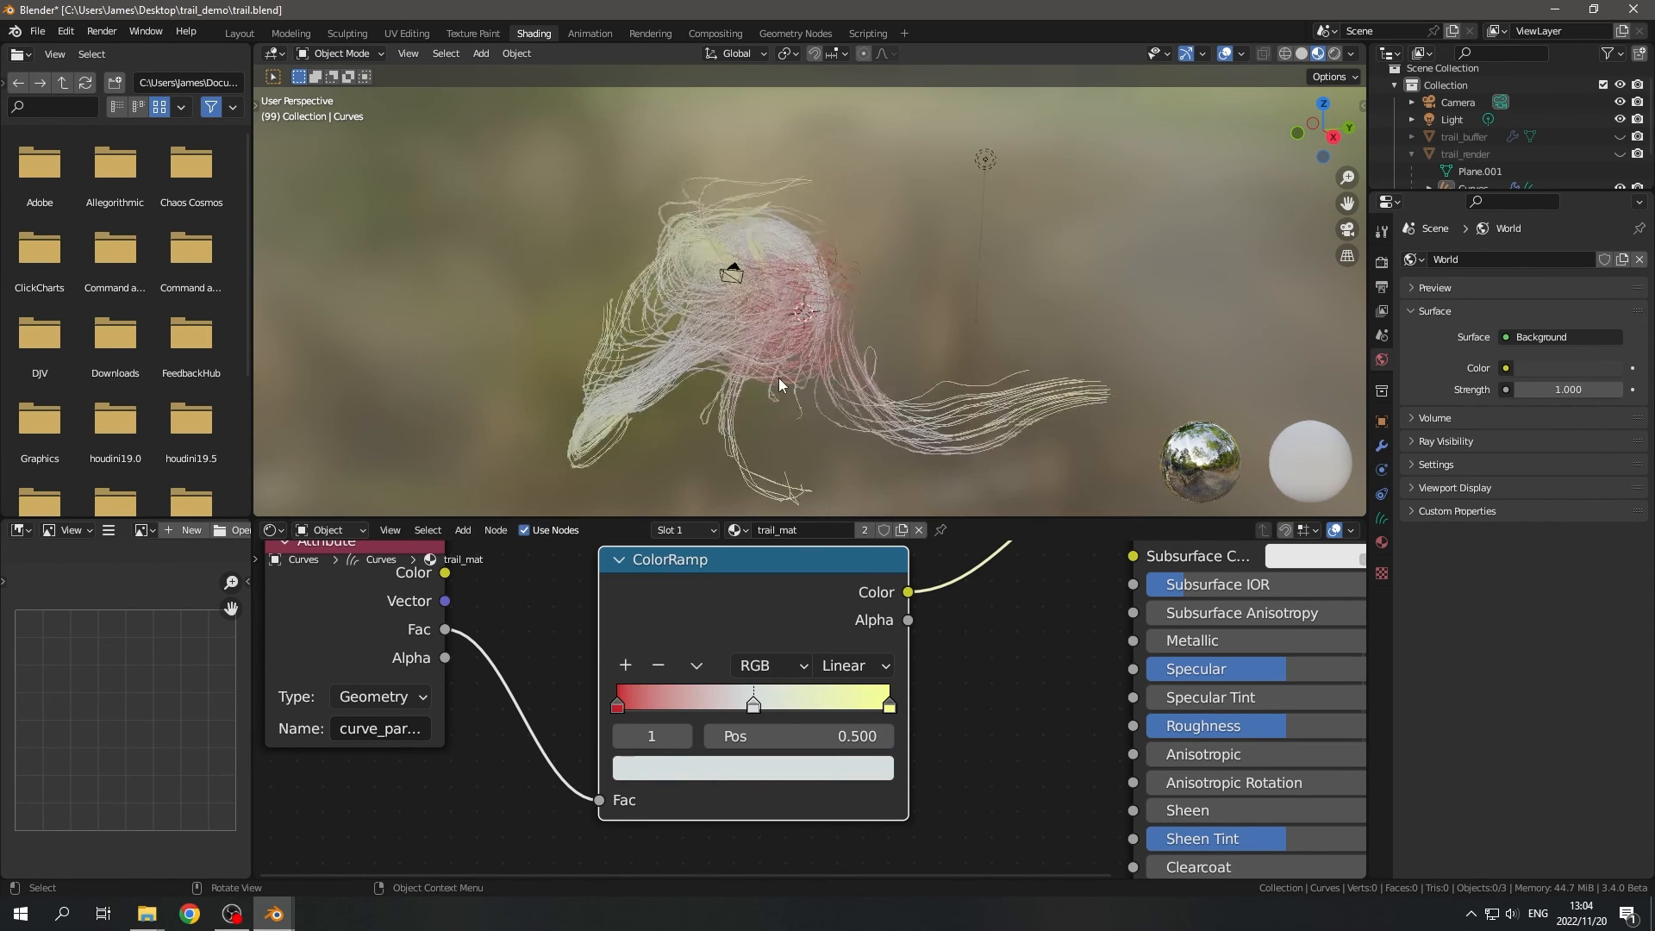
mouse_move(778, 378)
middle_mouse_down()
mouse_move(644, 387)
mouse_move(849, 385)
middle_mouse_up()
- Return to the Geometry Nodes workspace, preview the gradient-coloured trails in Rendered shading, and go back to Solid shading
left_click(795, 33)
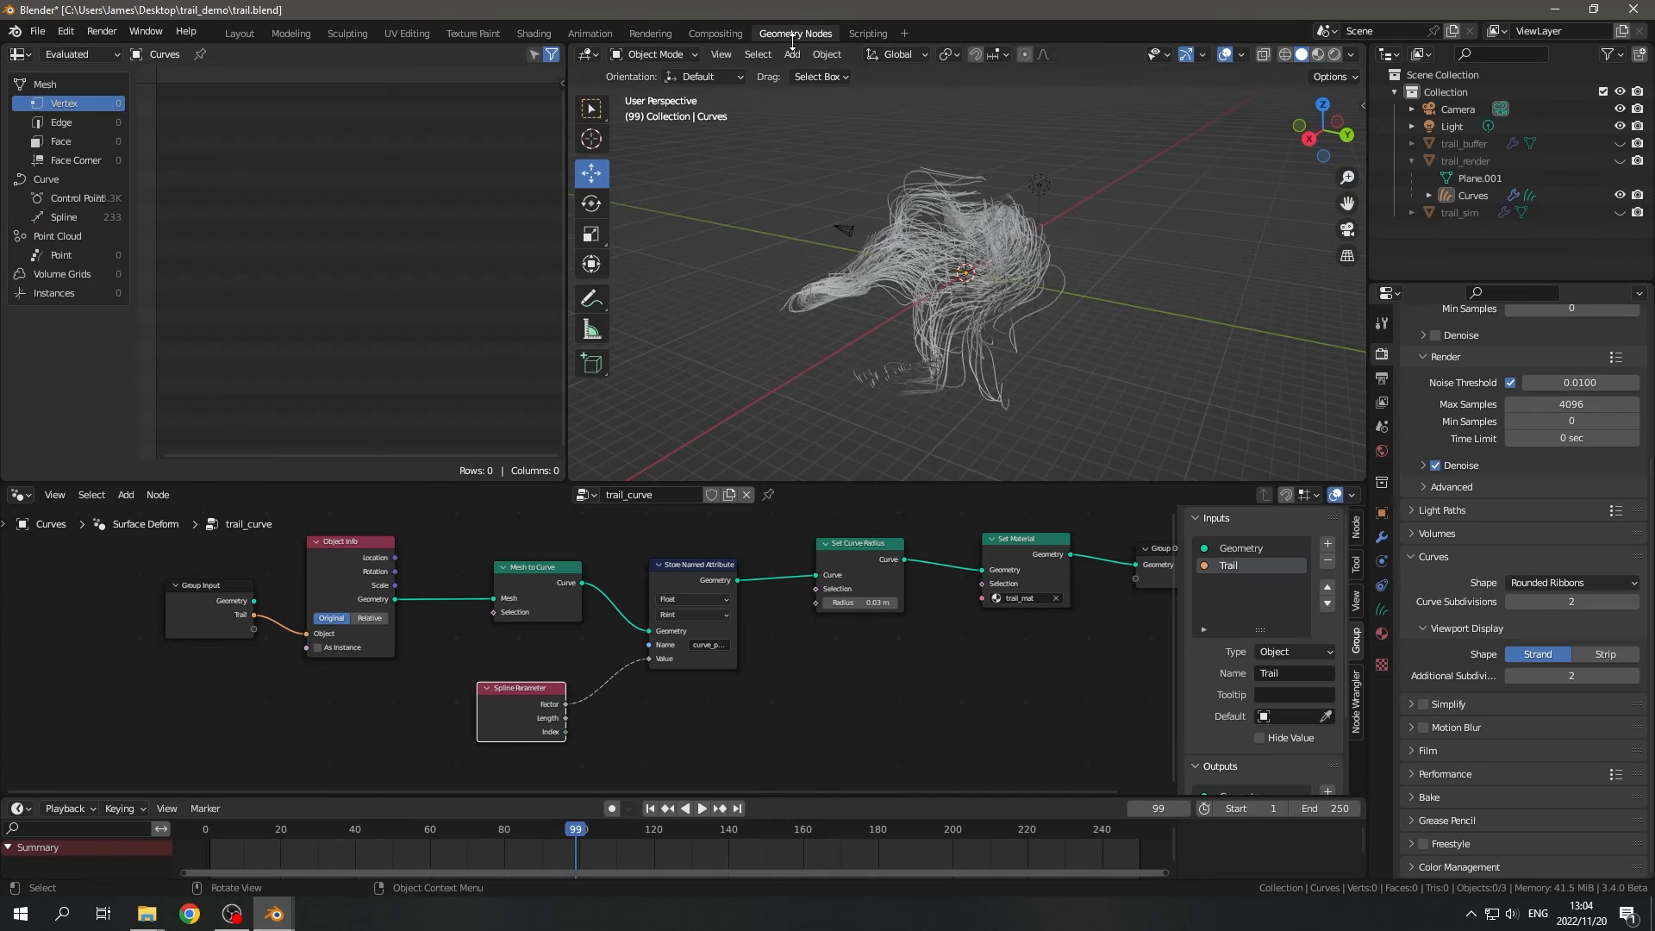
key("z")
left_click(1039, 302)
scroll(1036, 314, "up", 4)
mouse_move(1036, 315)
middle_mouse_down()
mouse_move(838, 329)
mouse_move(1093, 346)
mouse_move(1051, 380)
mouse_move(1132, 335)
mouse_move(1129, 362)
mouse_move(1014, 413)
middle_mouse_up()
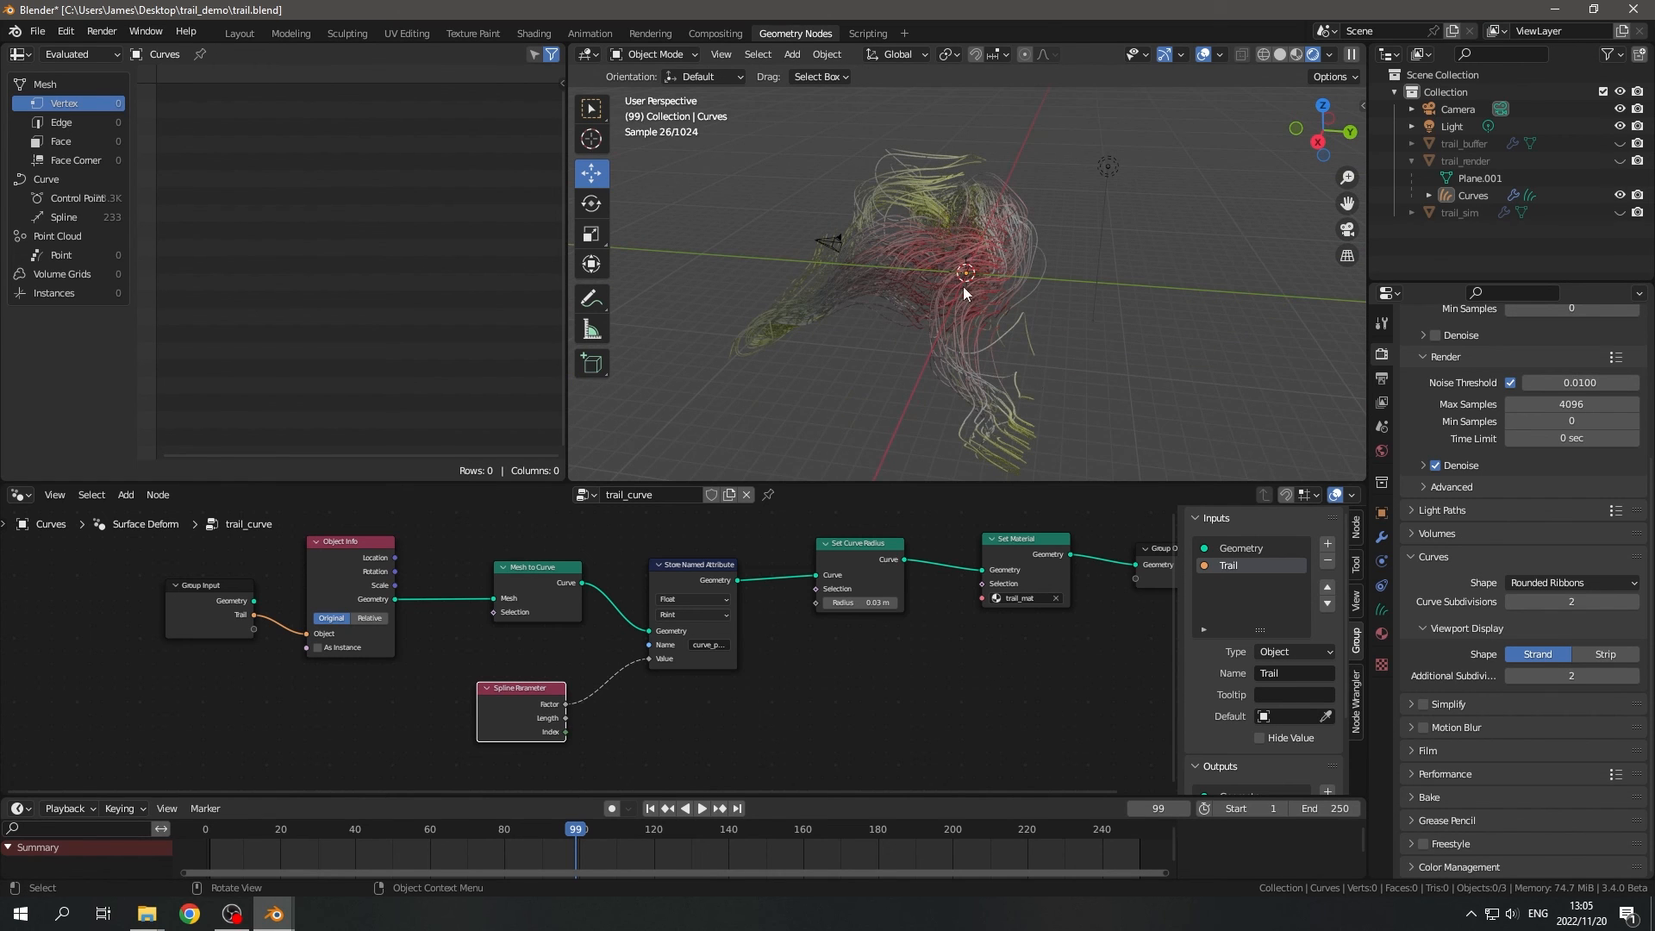
key("z")
left_click(1124, 318)
- Move all nodes up to the Store Named Attribute away from Set Curve Radius to make room for another node
key("Home")
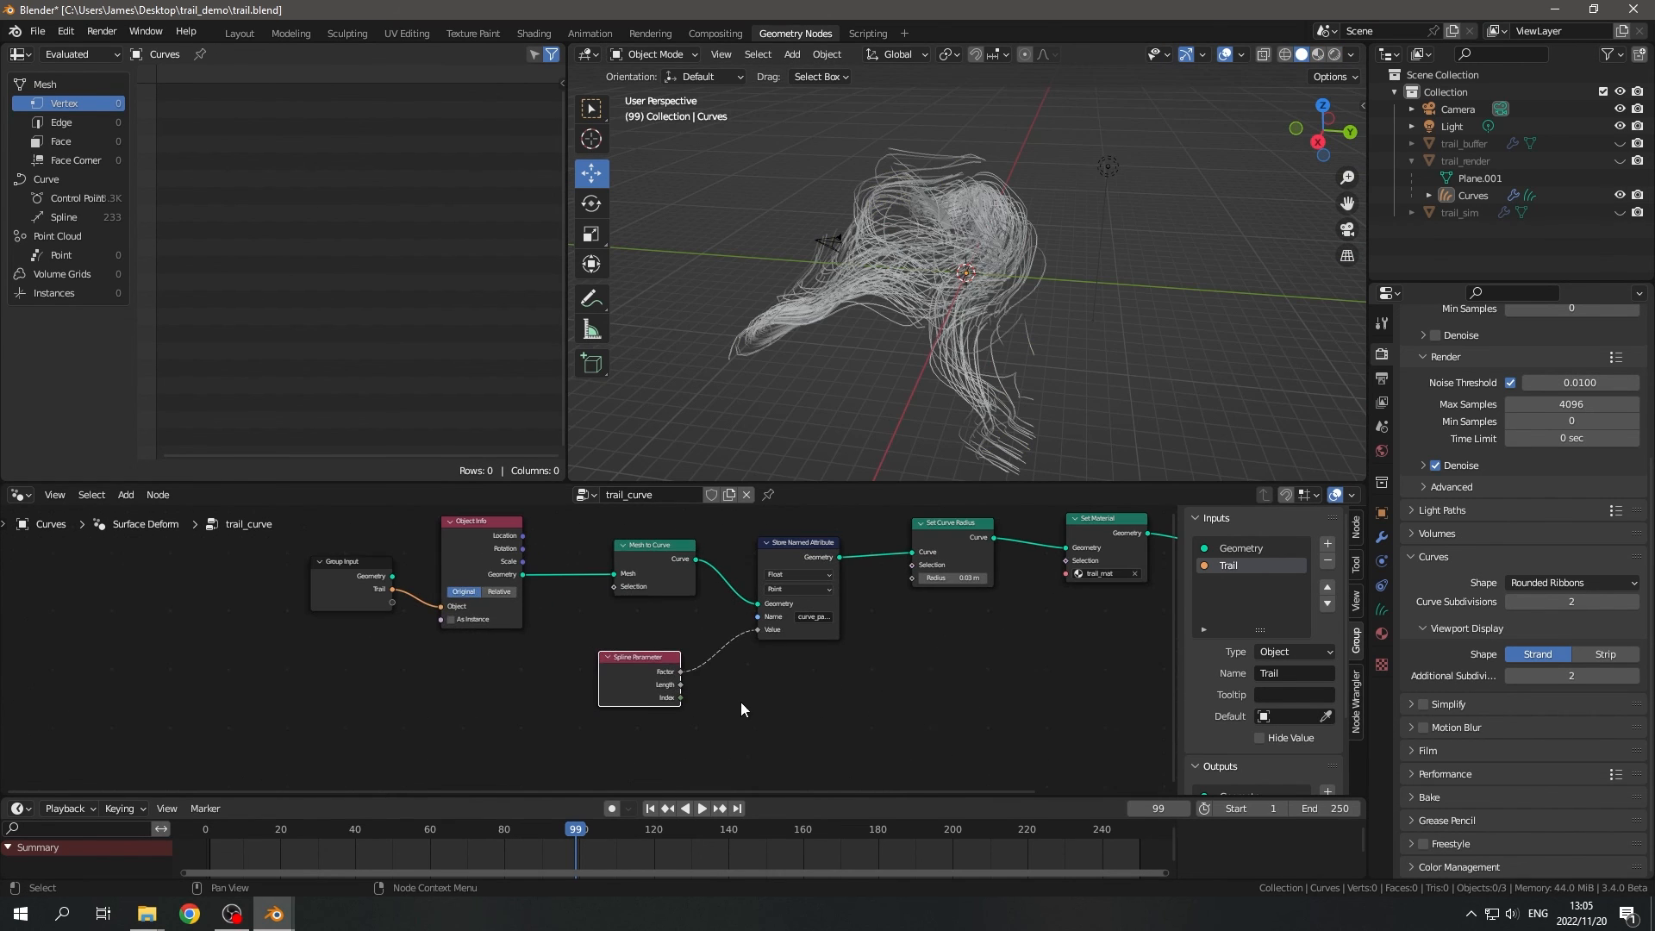
left_click_drag(790, 722, 298, 538)
key("g")
left_click(299, 557)
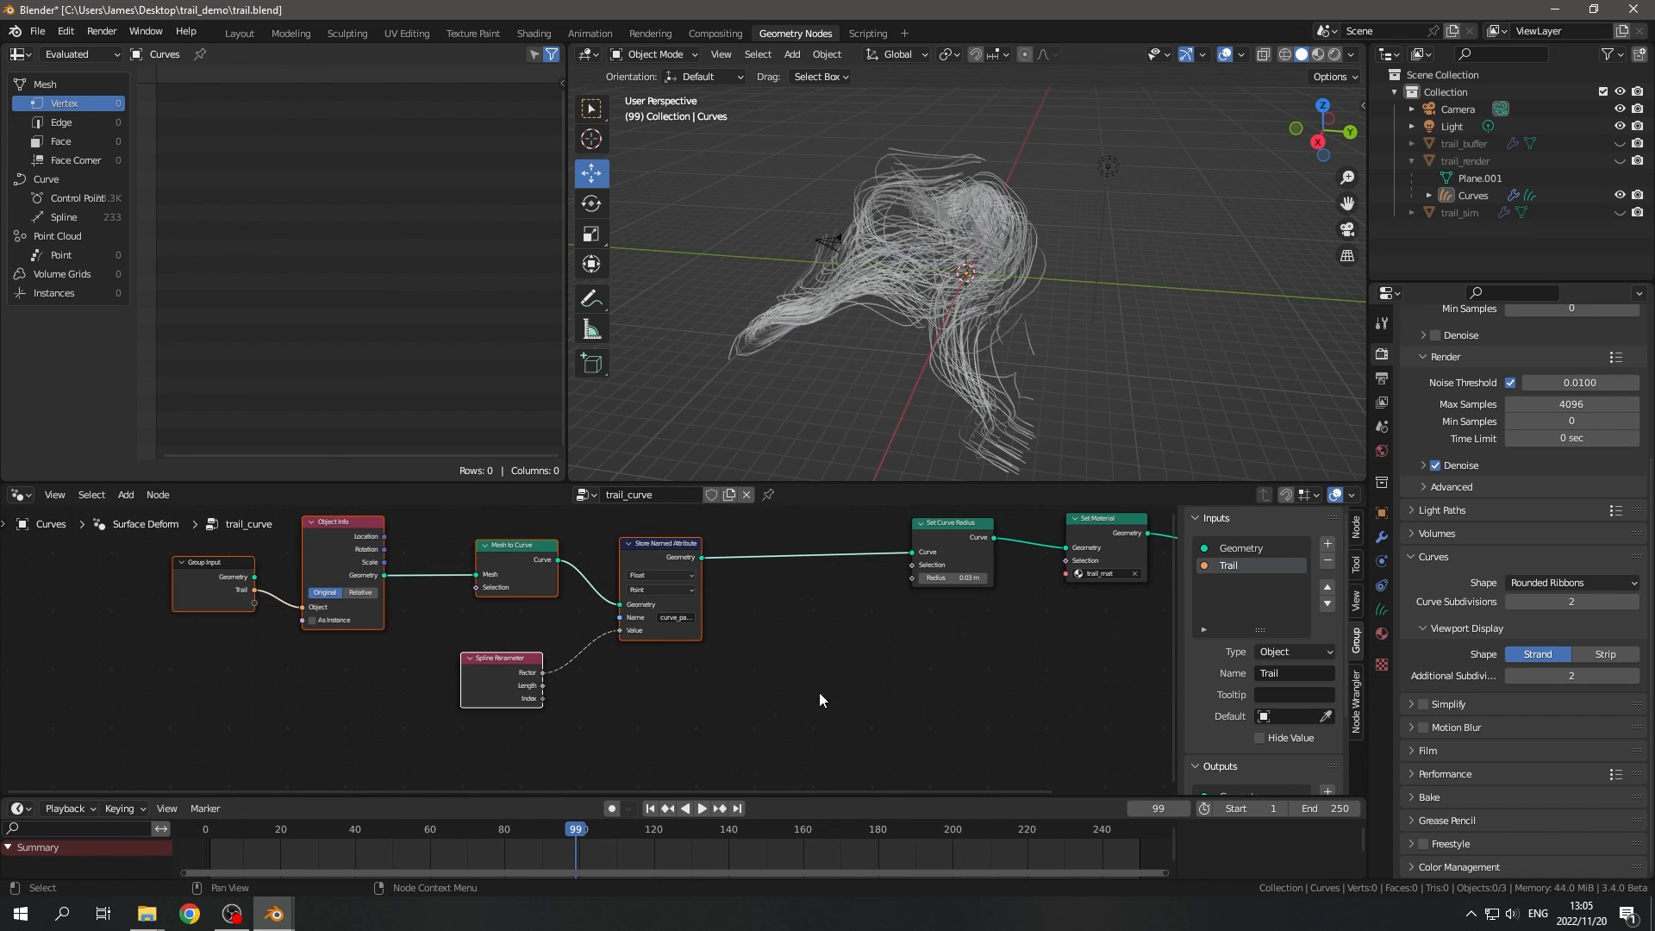
key("Home")
middle_click_drag(954, 377, 721, 369)
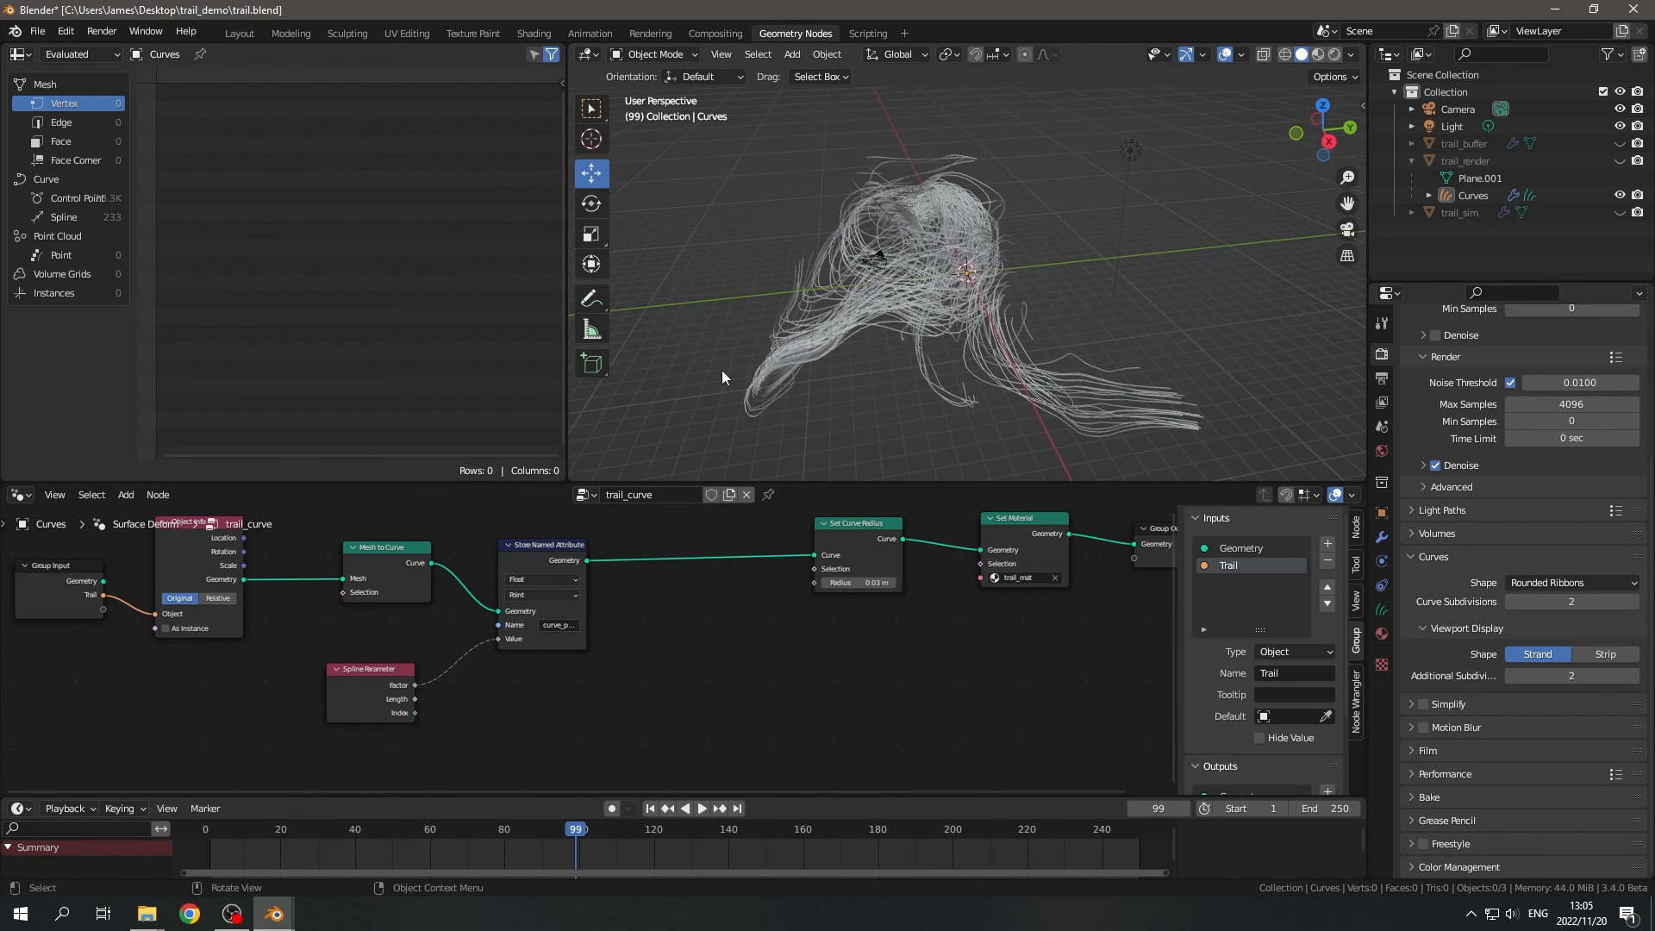
- Insert a second Store Named Attribute node between the first one and Set Curve Radius
scroll(699, 659, "up", 1)
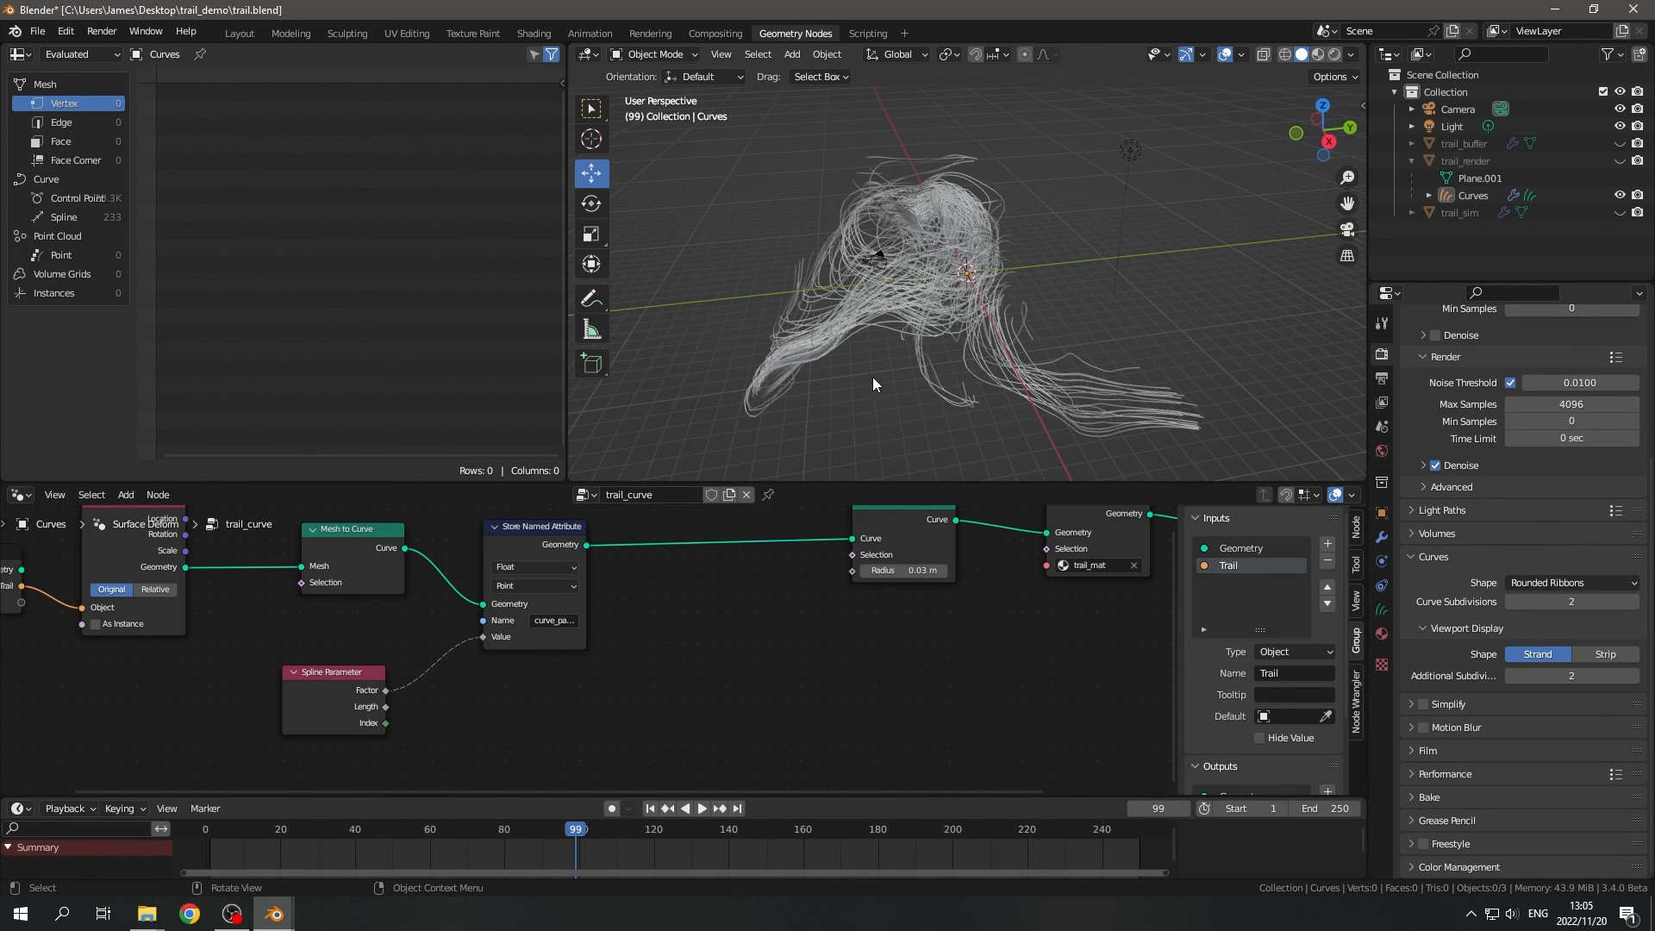
scroll(680, 645, "up", 1)
scroll(682, 651, "up", 1)
key("shift+a")
type("att")
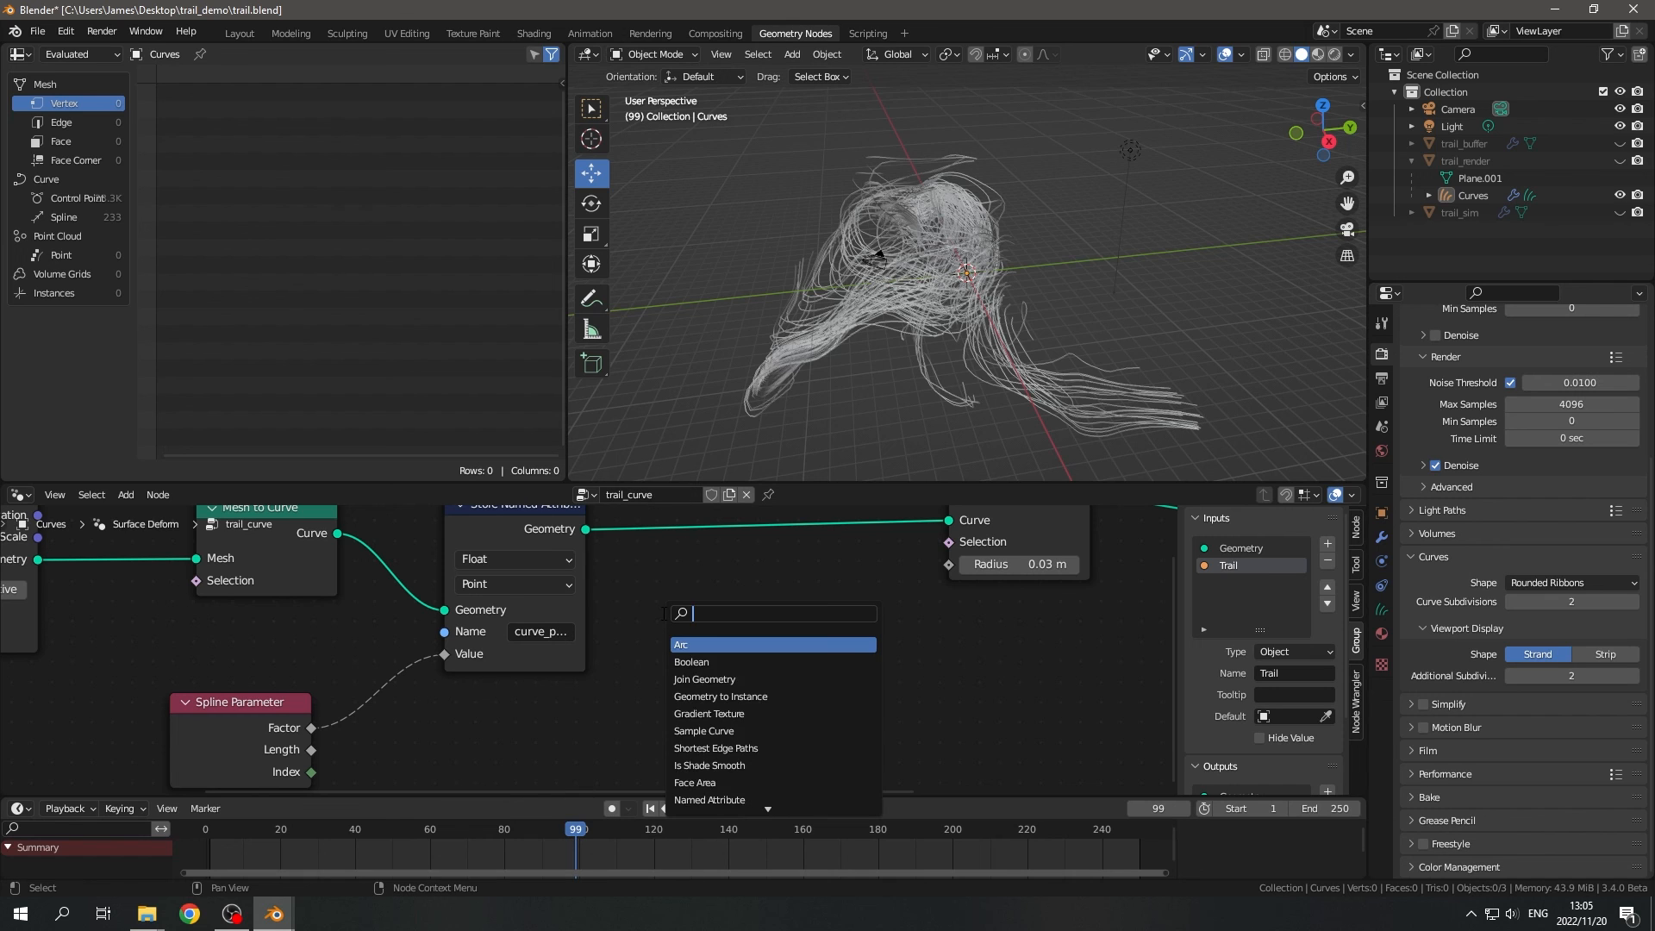
key("Down")
key("Down")
key("Down")
key("Return")
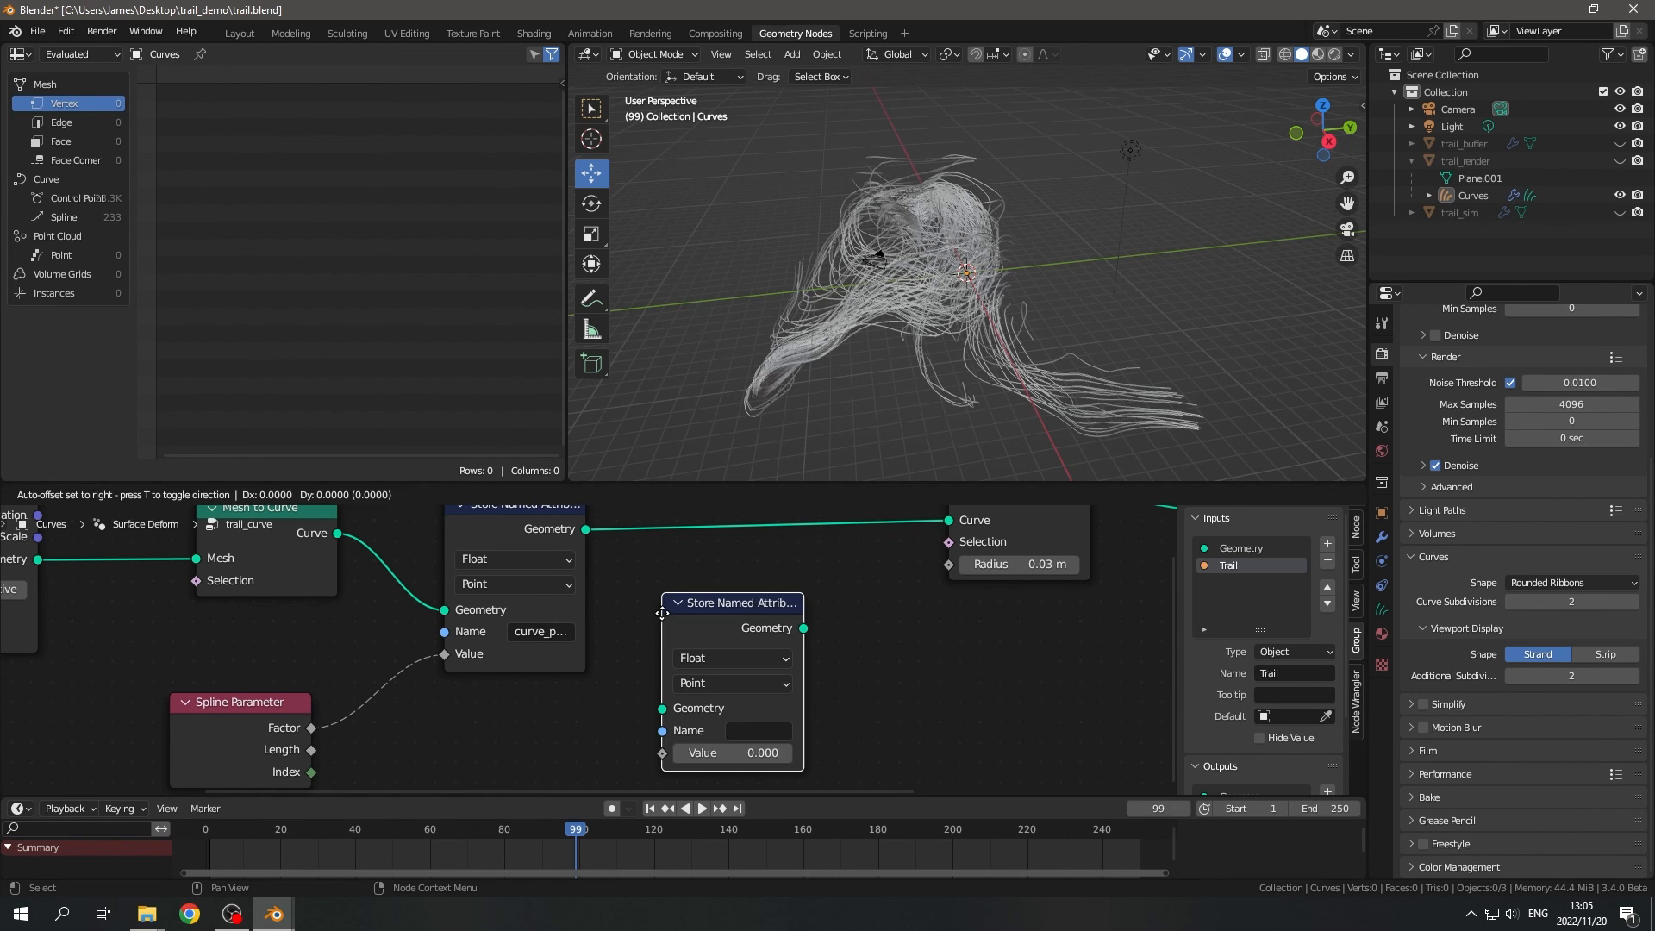
left_click(700, 538)
- Add an Index node below Spline Parameter
scroll(639, 711, "down", 2)
scroll(552, 759, "up", 1)
middle_click_drag(526, 775, 607, 663)
key("shift+a")
type("sind")
key("Return")
left_click(482, 662)
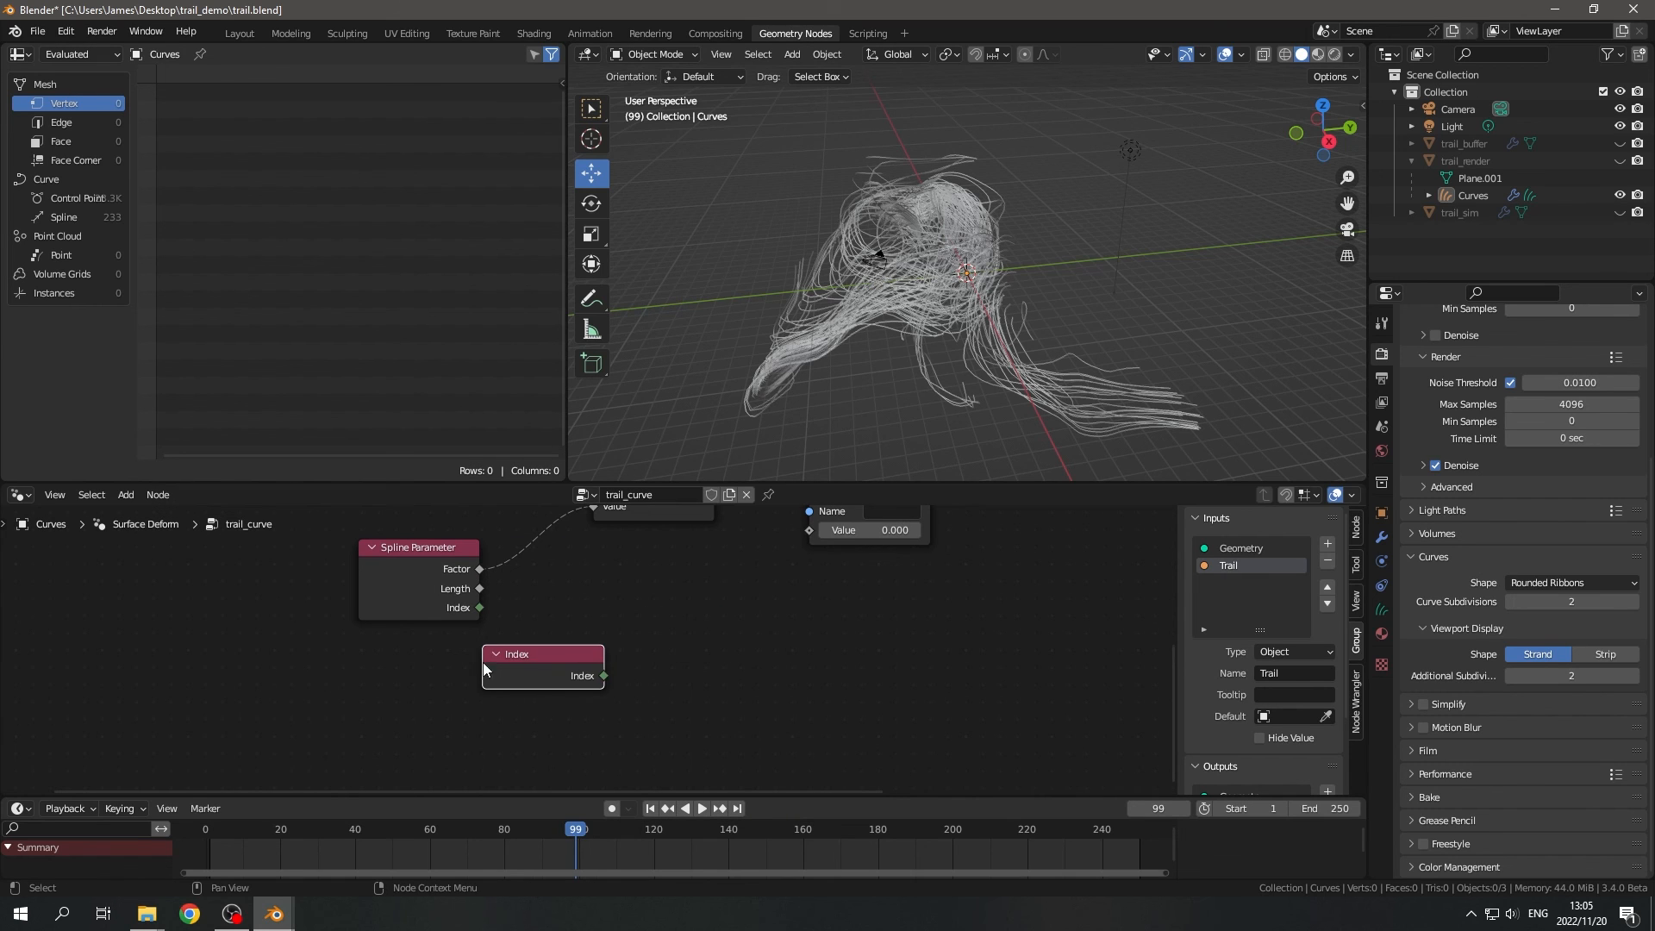
- Connect the Index to a new integer Interpolate Domain node and set its domain to Spline
scroll(595, 669, "up", 3)
key("shift+a")
type("d")
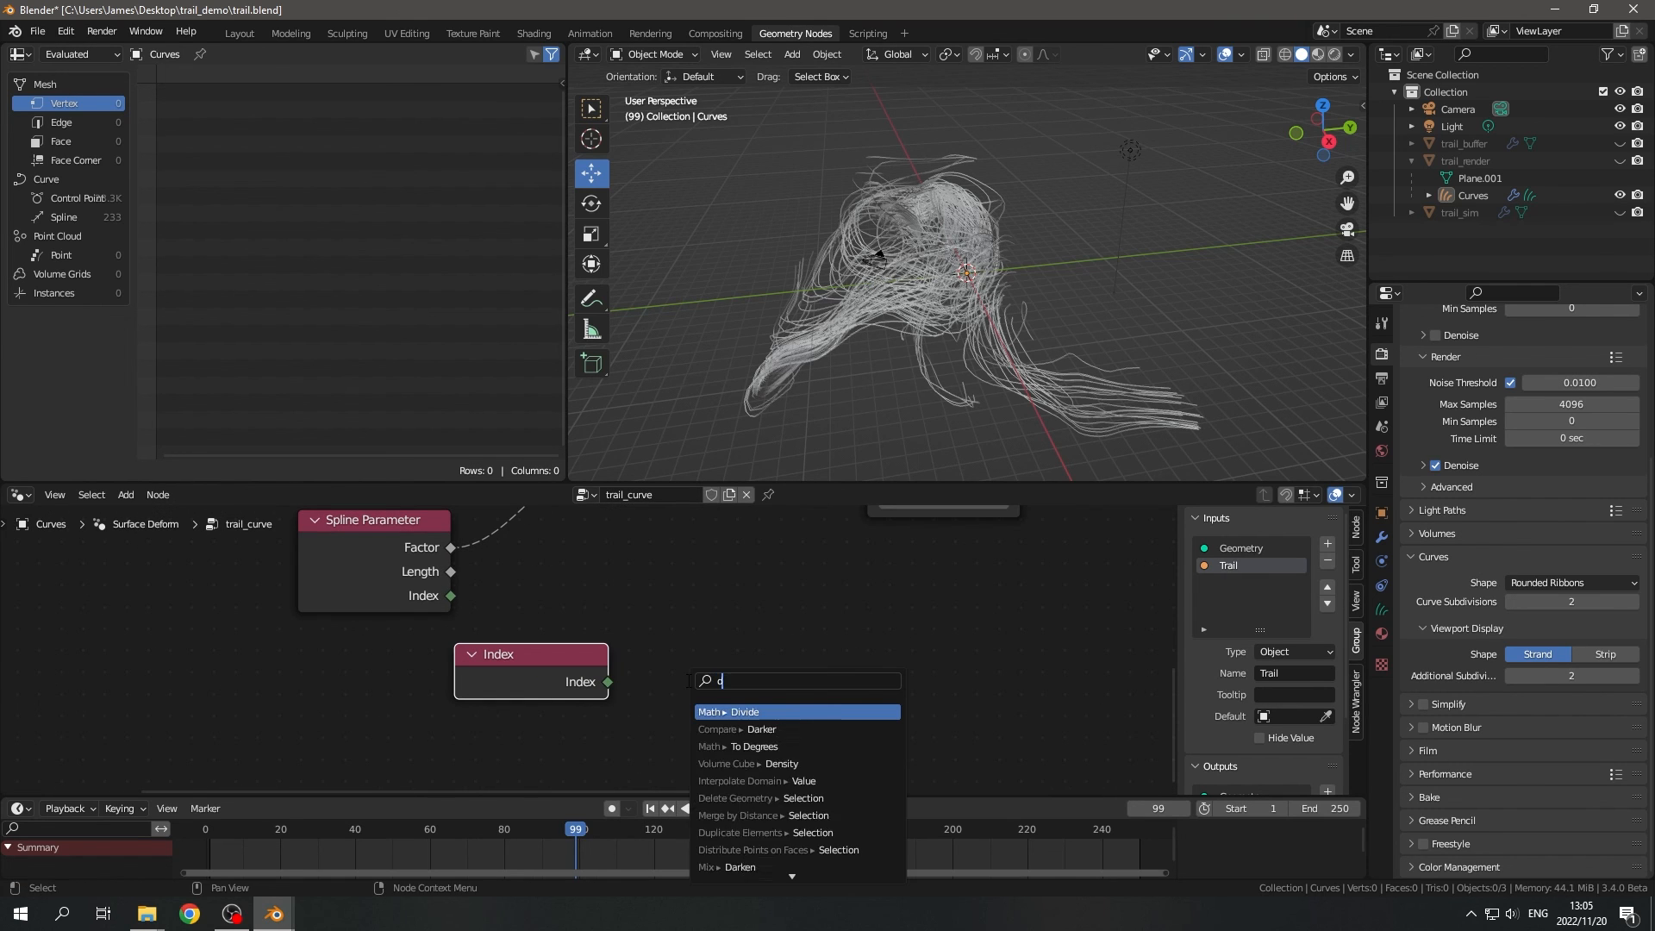
type("omain")
key("Return")
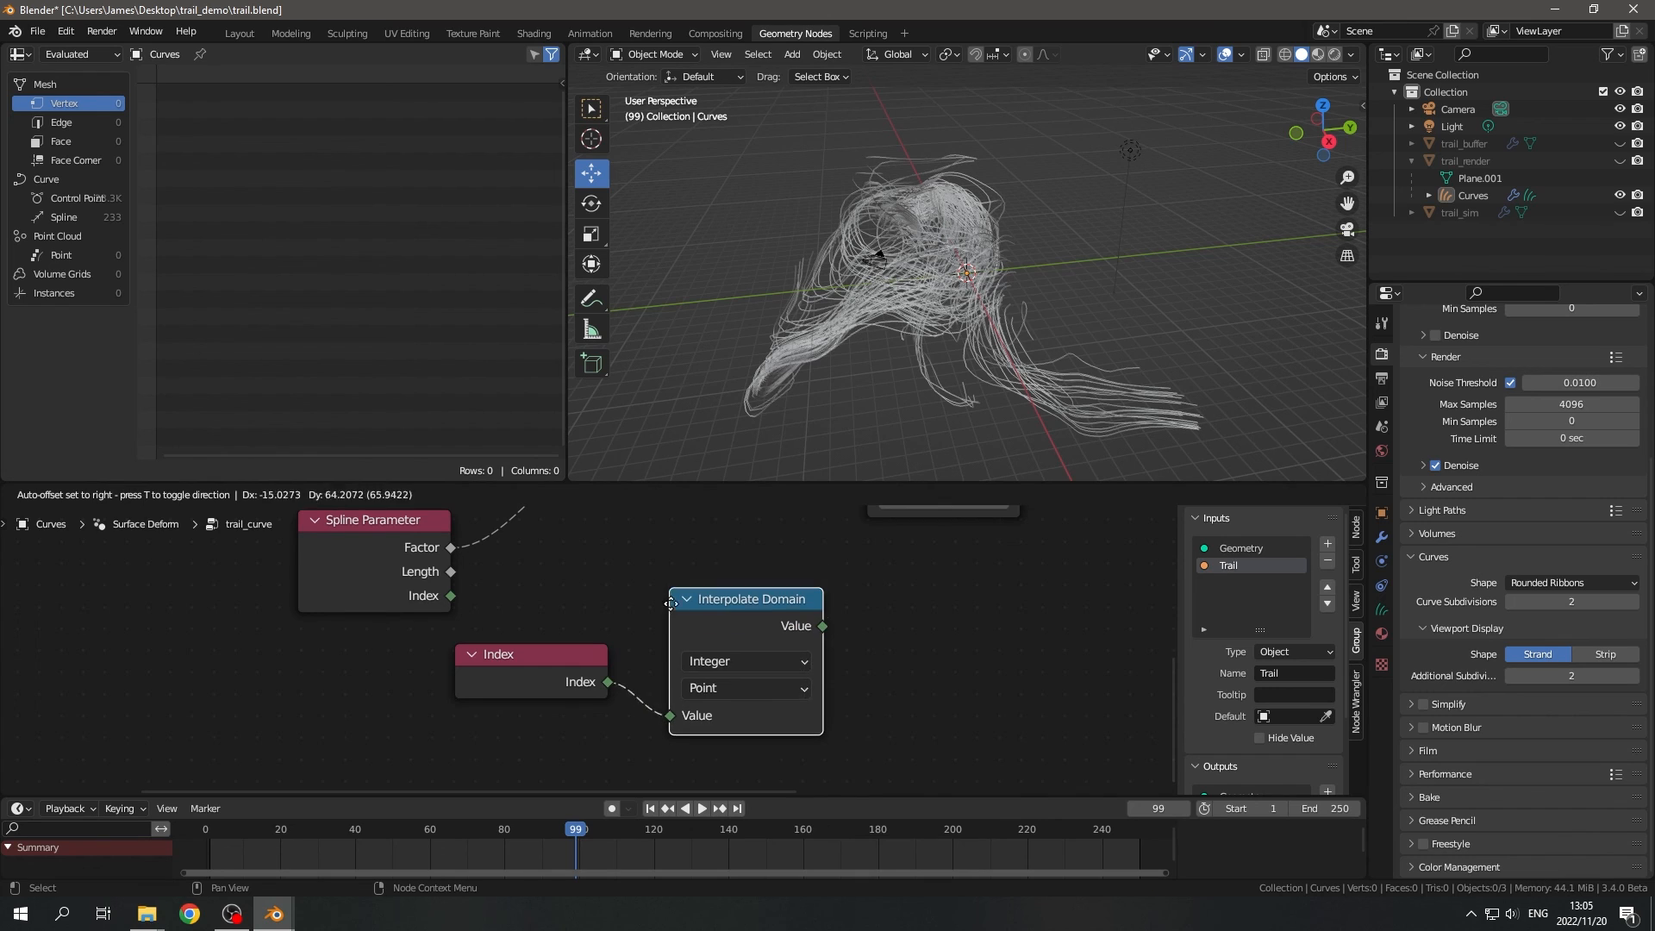
left_click(747, 668)
left_click(739, 679)
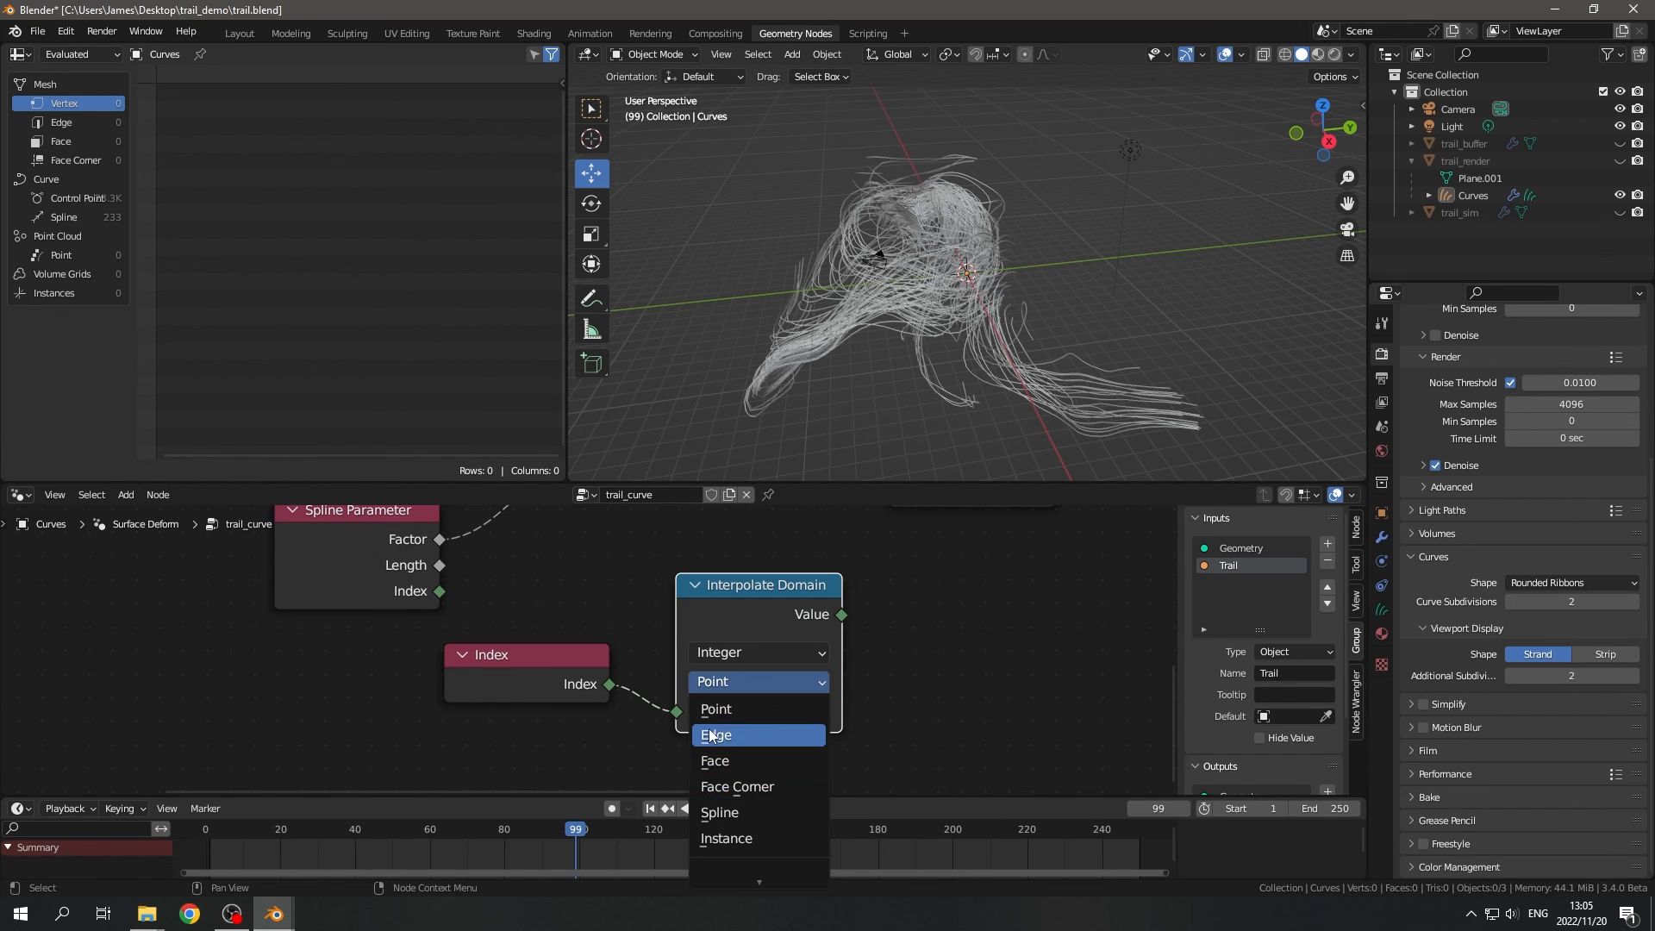
left_click(737, 810)
- Connect the Interpolate Domain output to the Value of the second Store Named Attribute node
scroll(821, 665, "down", 2)
middle_click_drag(820, 665, 784, 721)
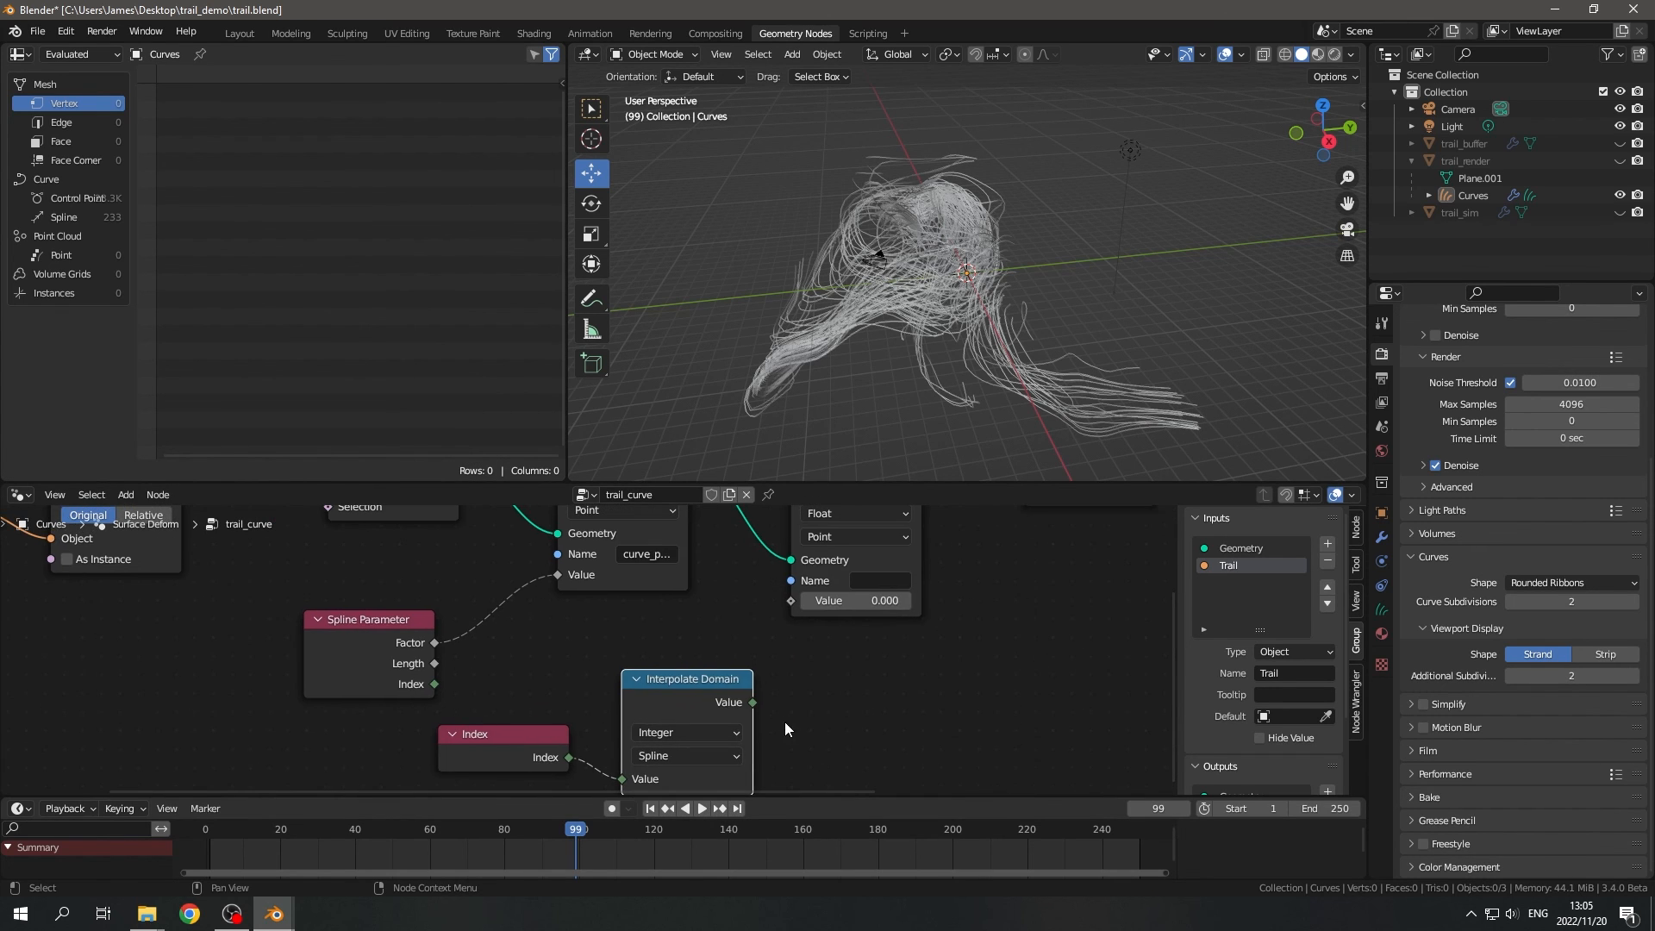
left_click_drag(753, 702, 790, 601)
- Name the attribute stored by the second Store Named Attribute node curve_index
scroll(875, 628, "up", 1)
middle_click_drag(876, 628, 830, 665)
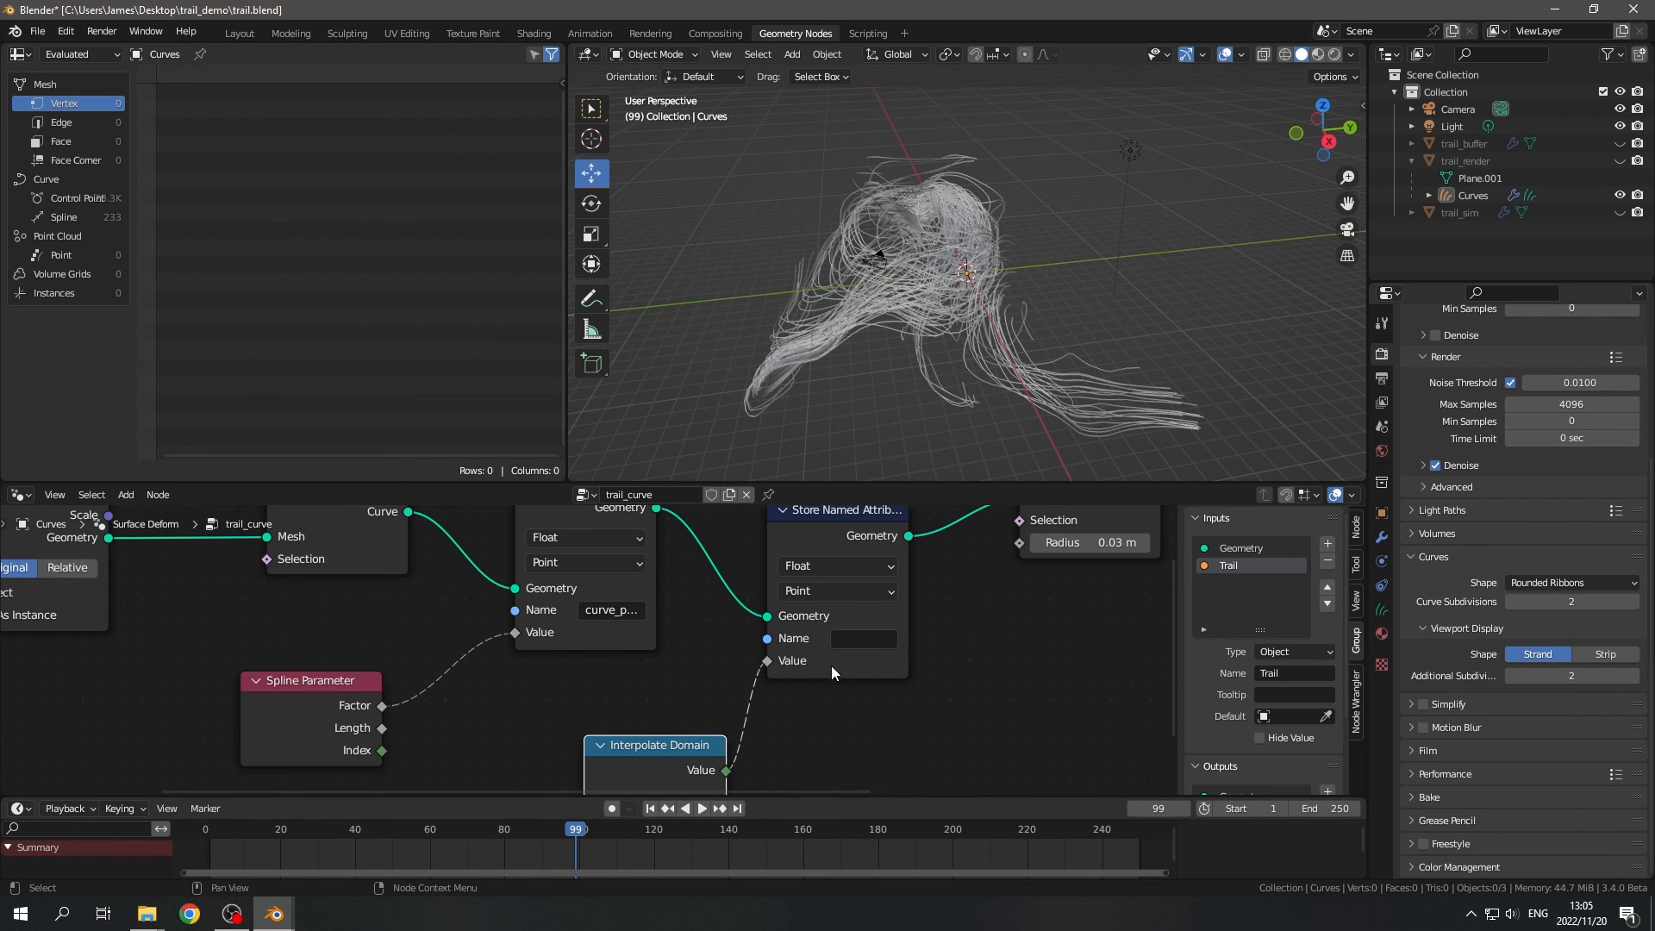
left_click(856, 639)
type("curve_i")
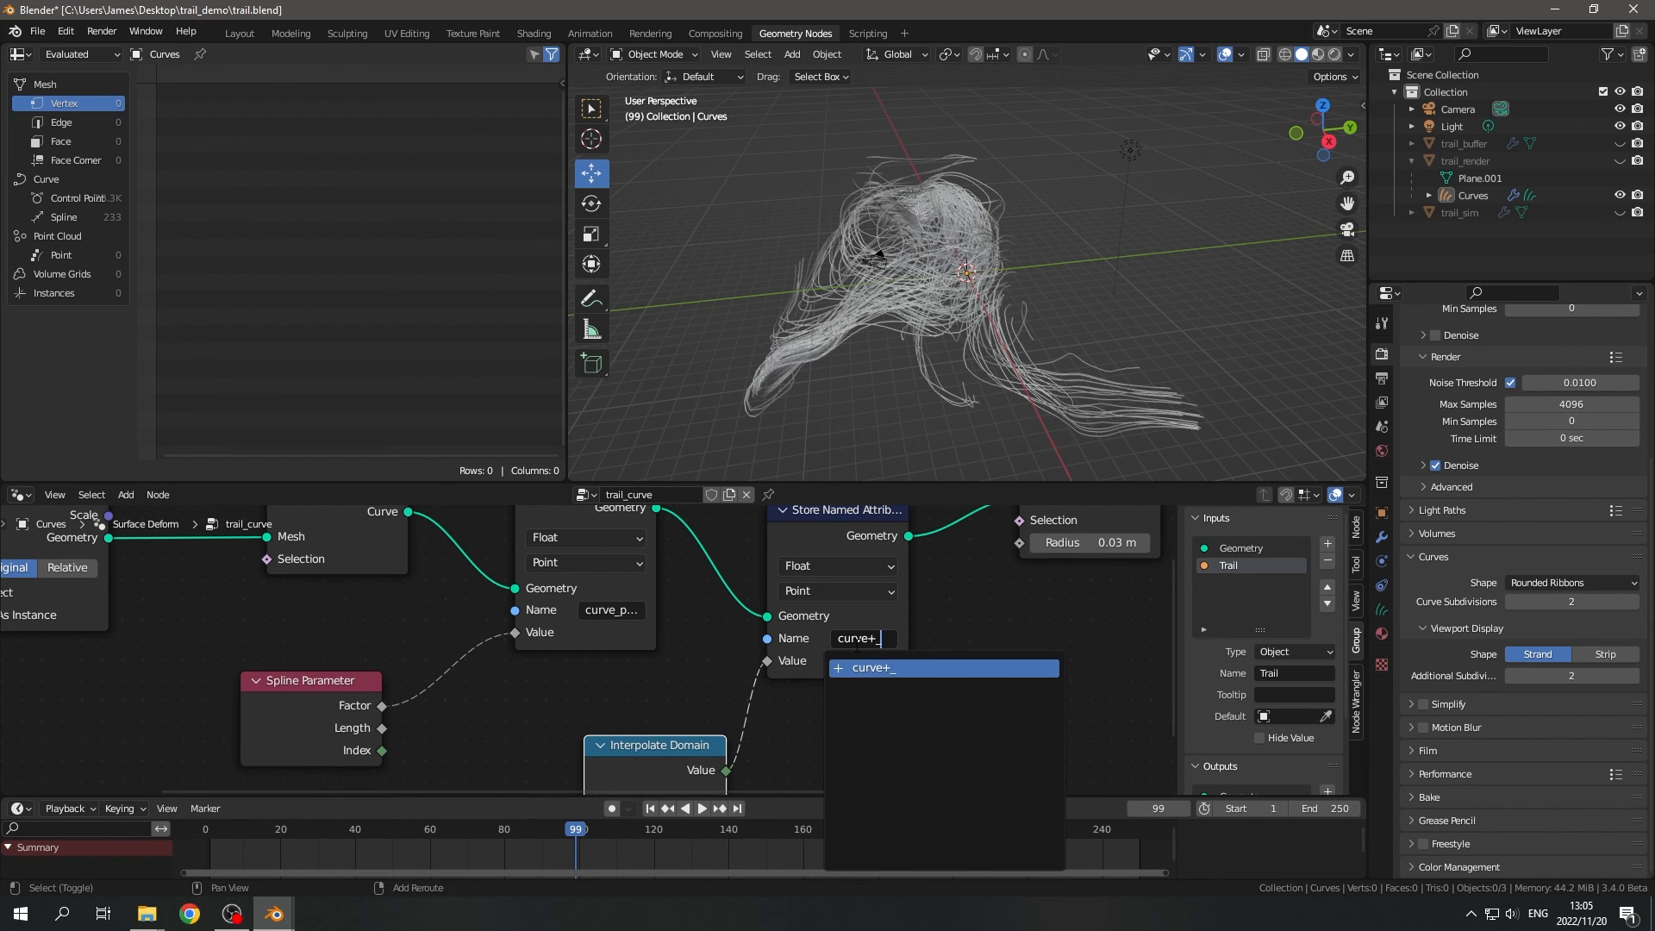
type("ndex")
key("Return")
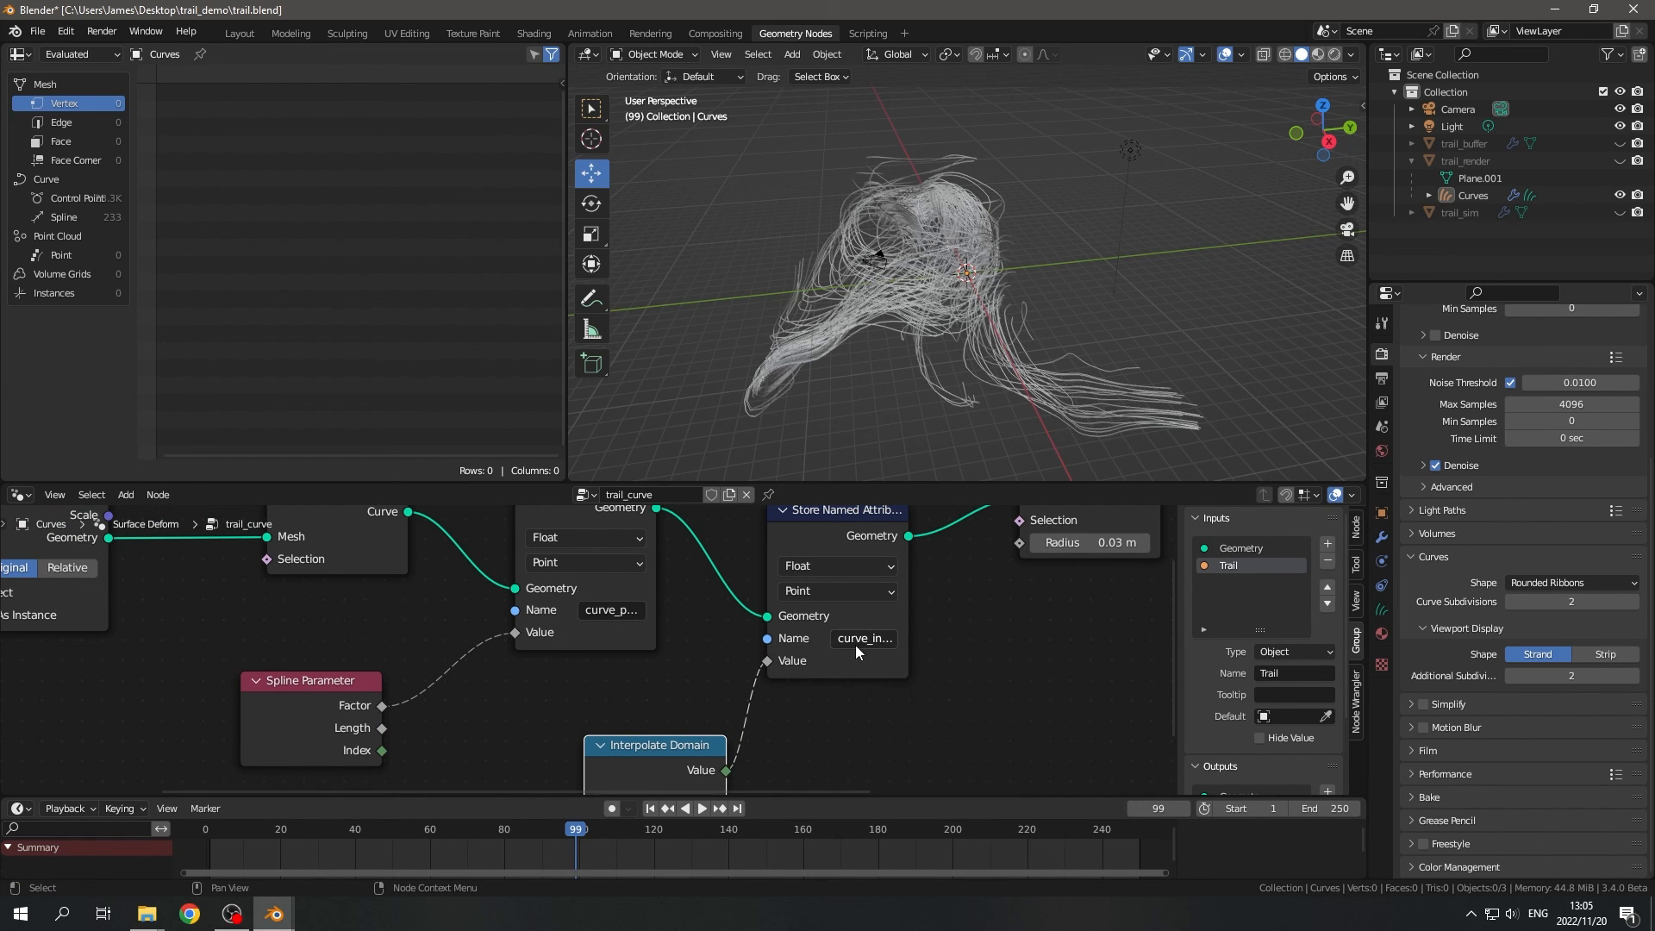
middle_click_drag(994, 629, 986, 684)
- Examine the curve_index values across the curves' control points in the spreadsheet
left_click(75, 198)
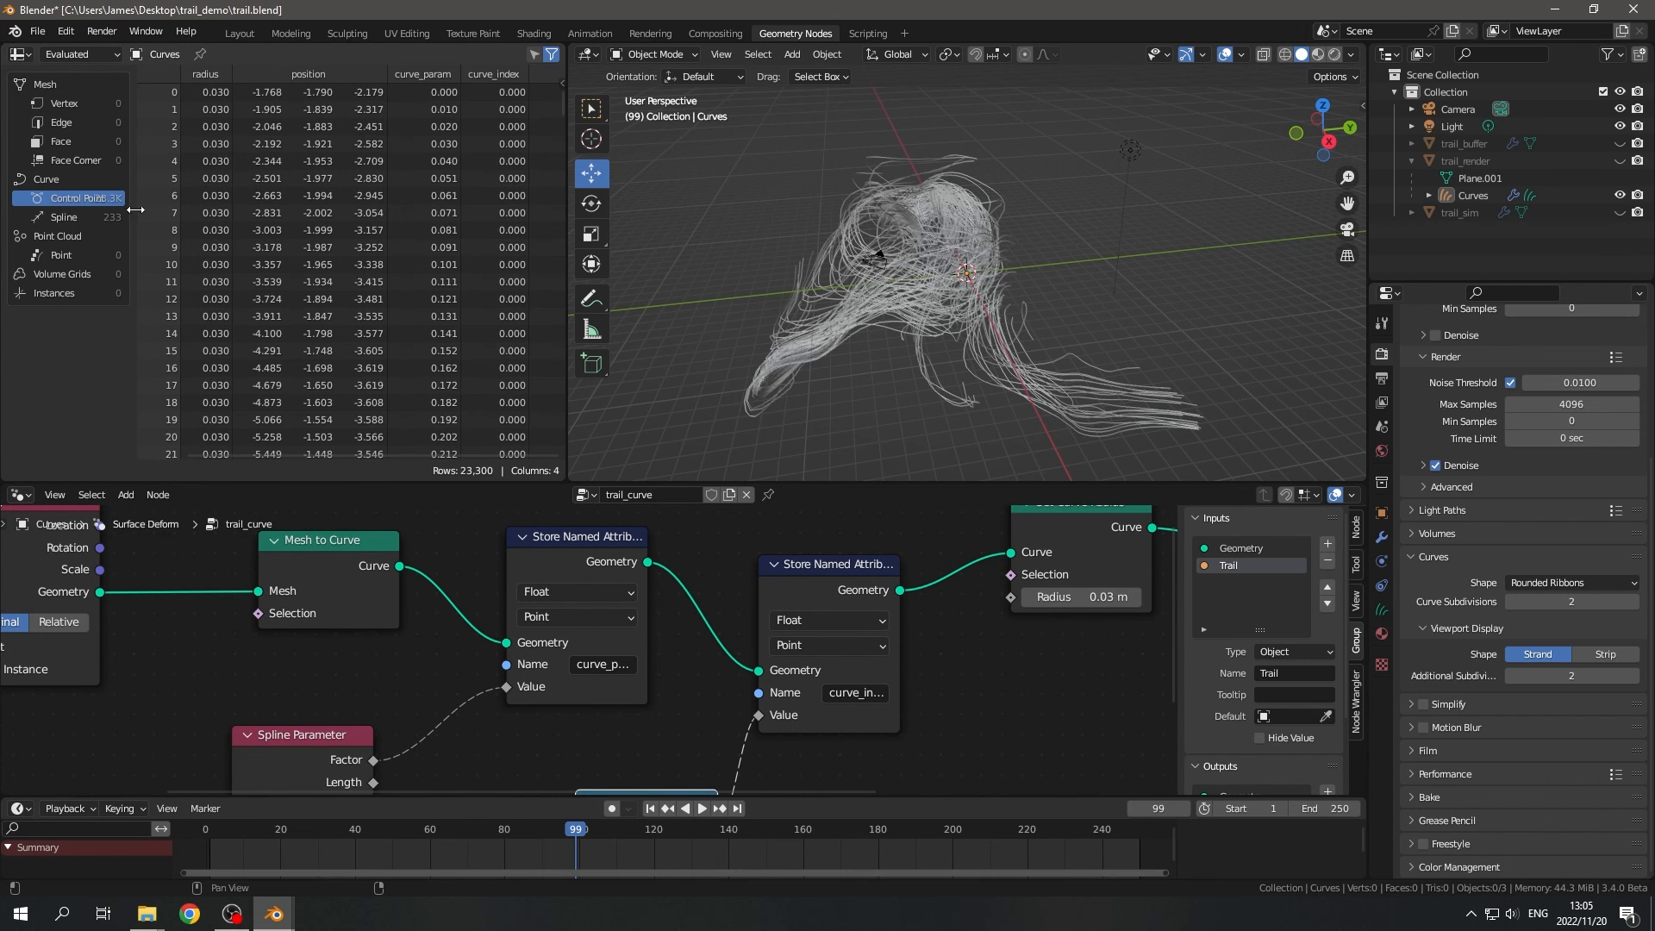
scroll(504, 180, "down", 20)
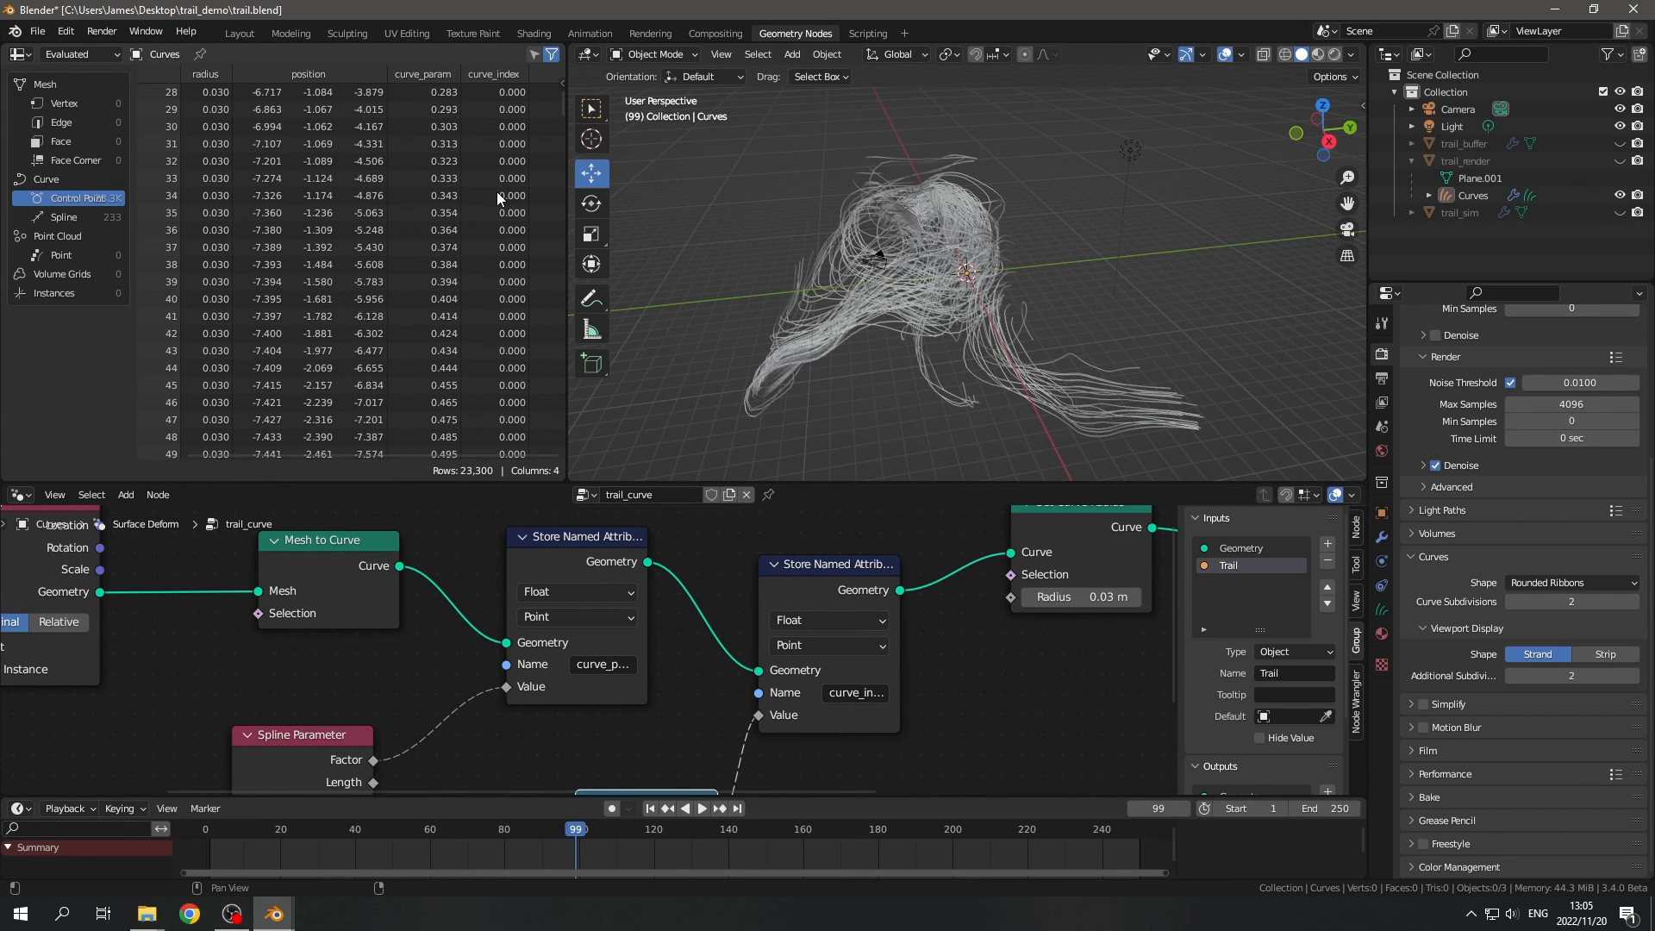
scroll(494, 194, "up", 2)
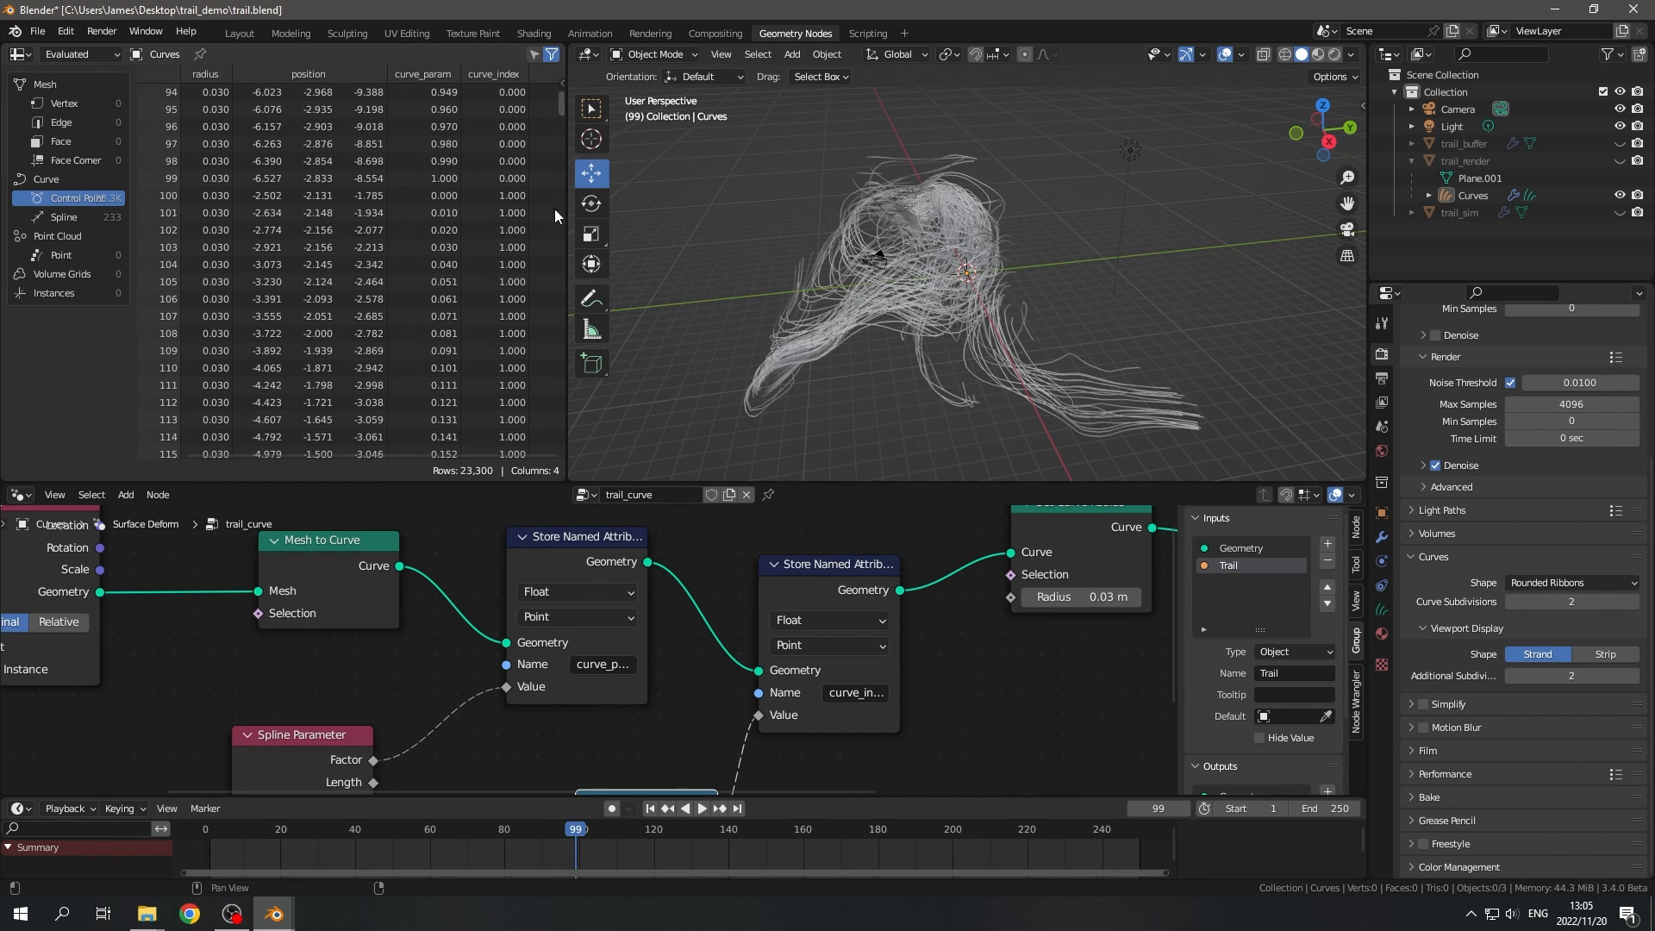
scroll(511, 183, "down", 3)
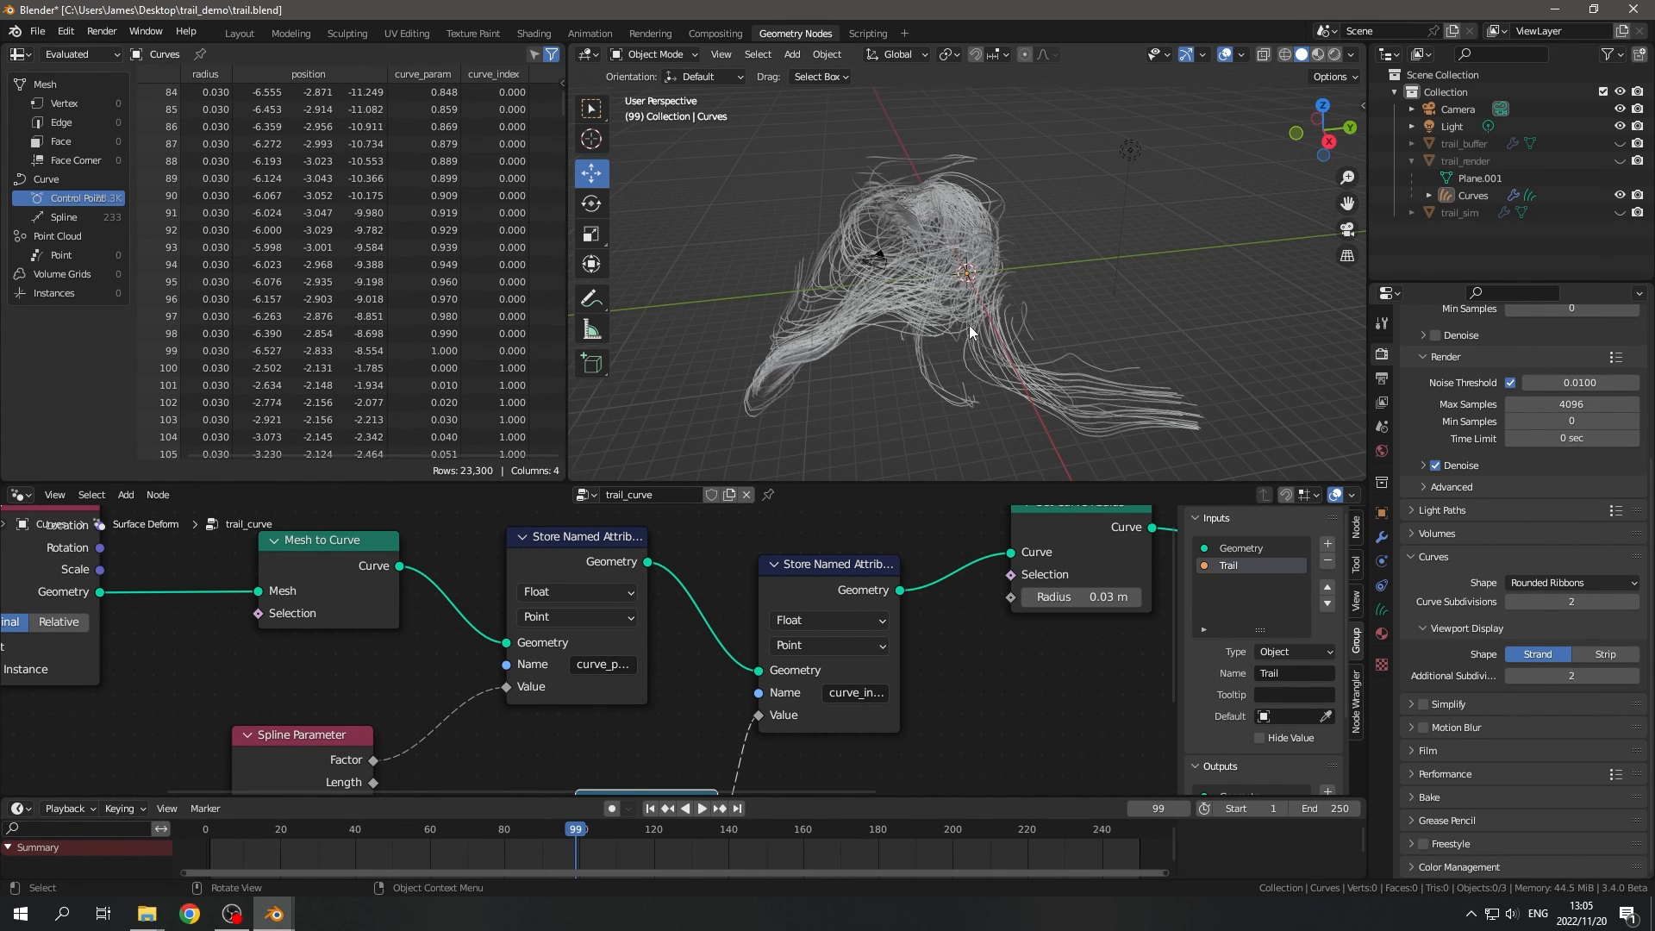
middle_click_drag(969, 324, 968, 343)
- In the trail_mat shader, duplicate the curve_param Attribute node below the original and set the copy's attribute name to curve_index
left_click(533, 33)
scroll(799, 254, "down", 2)
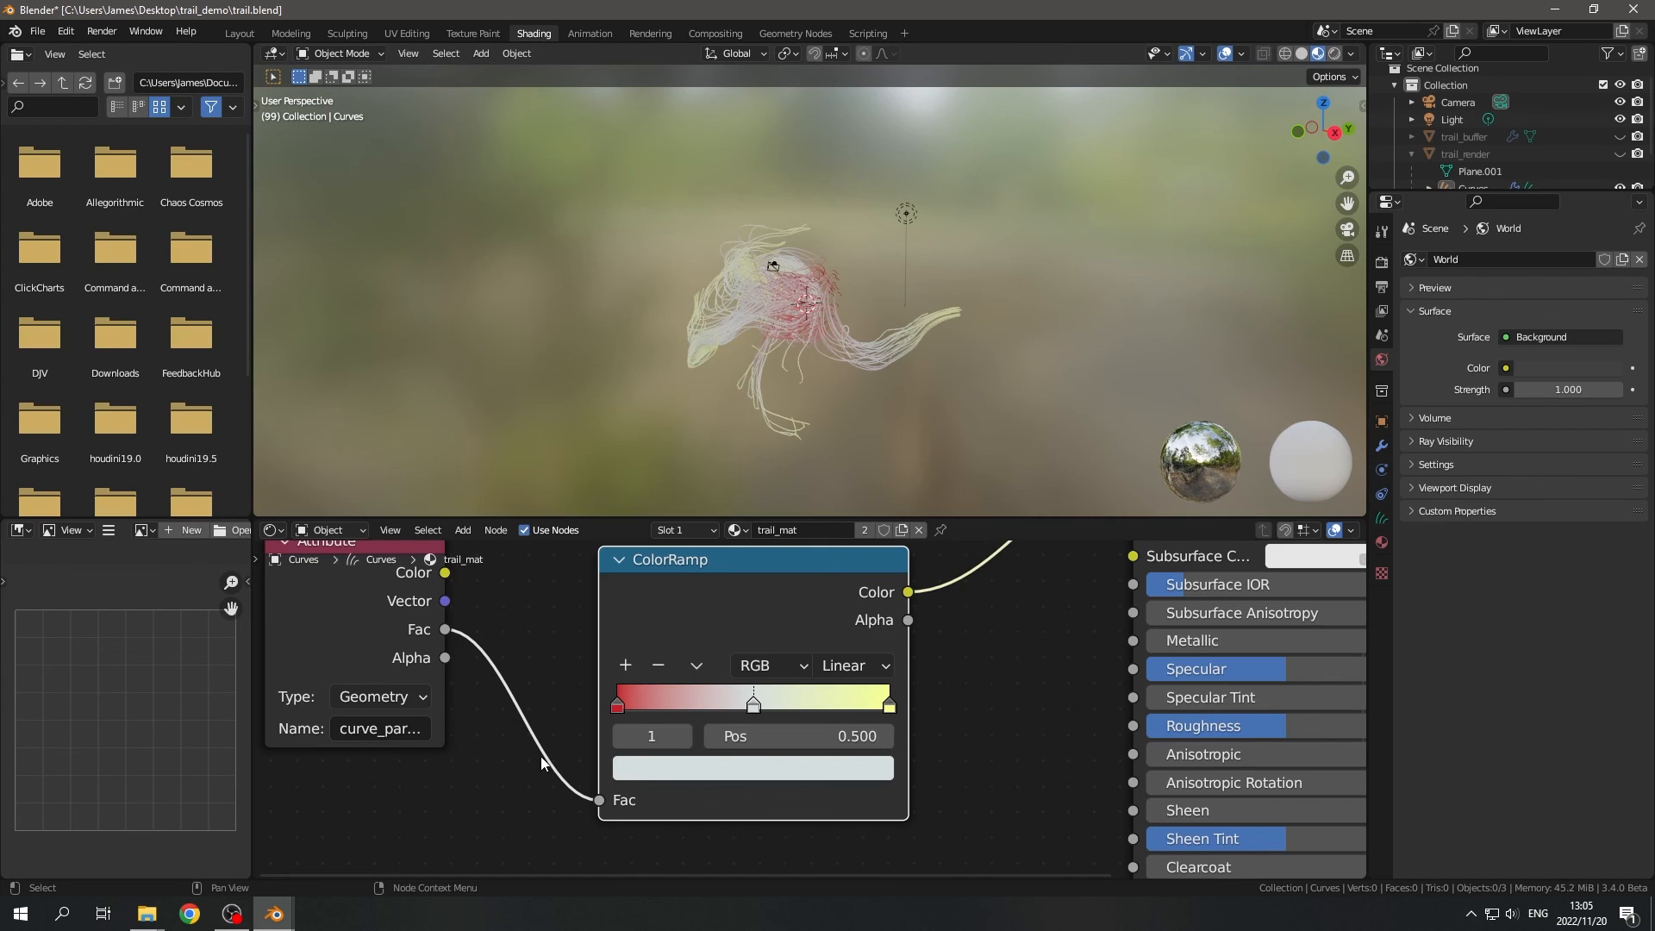
middle_click_drag(540, 756, 648, 672)
scroll(648, 672, "down", 2)
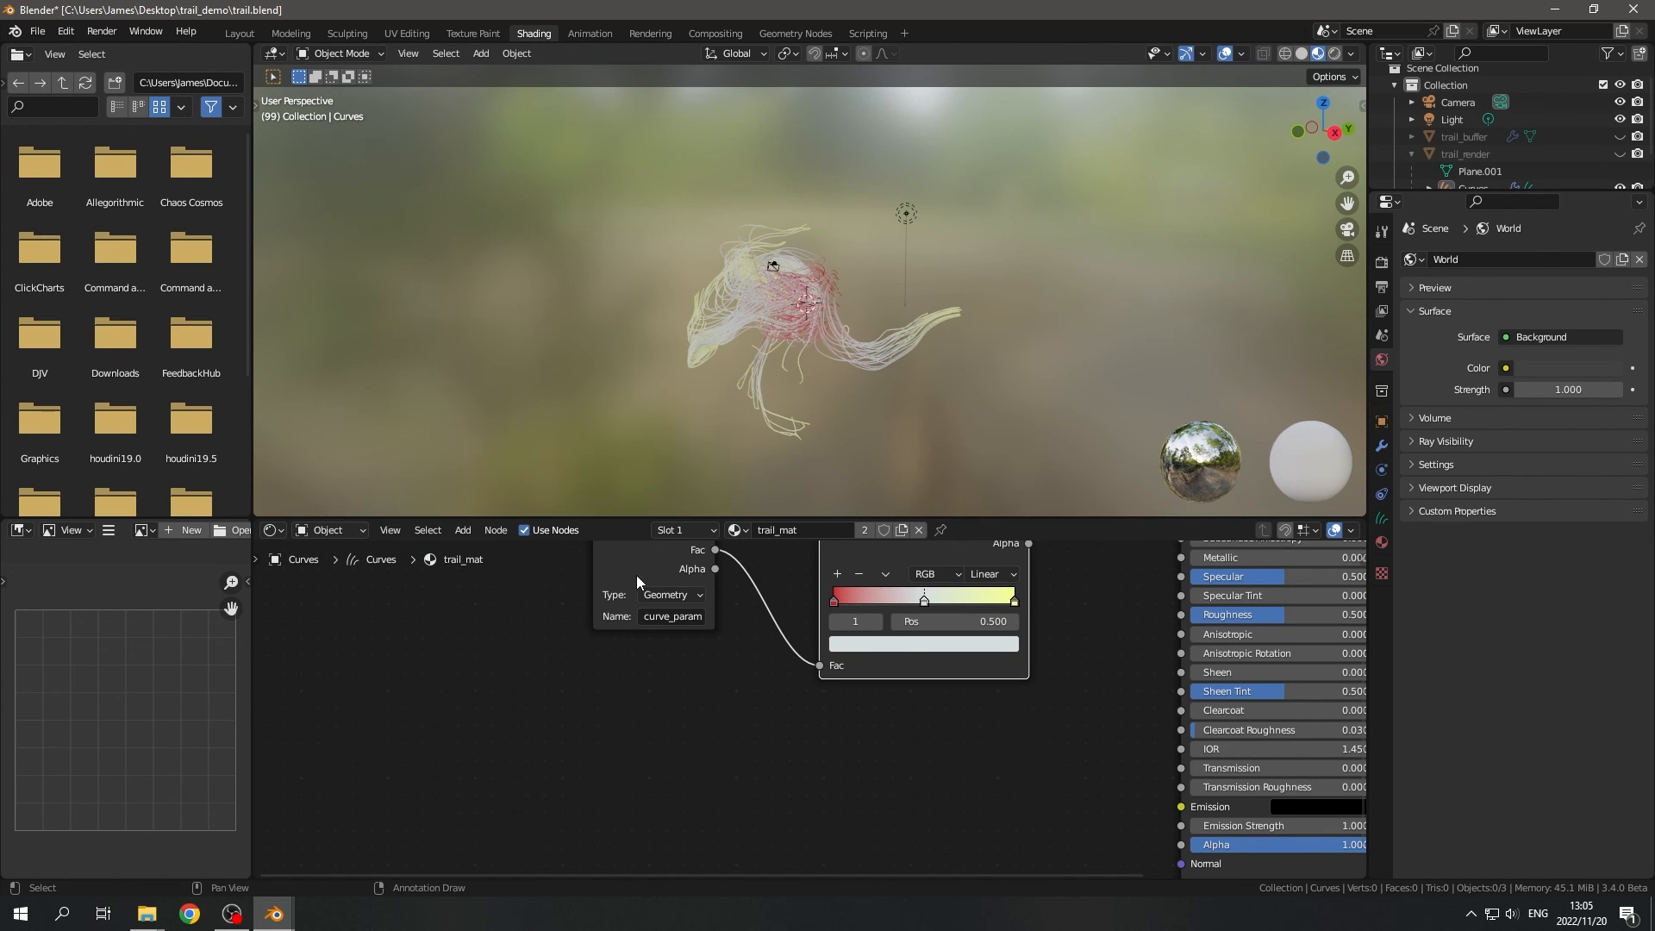
left_click(636, 576)
key("shift+d")
left_click(568, 720)
left_click(609, 763)
left_click_drag(604, 762, 722, 766)
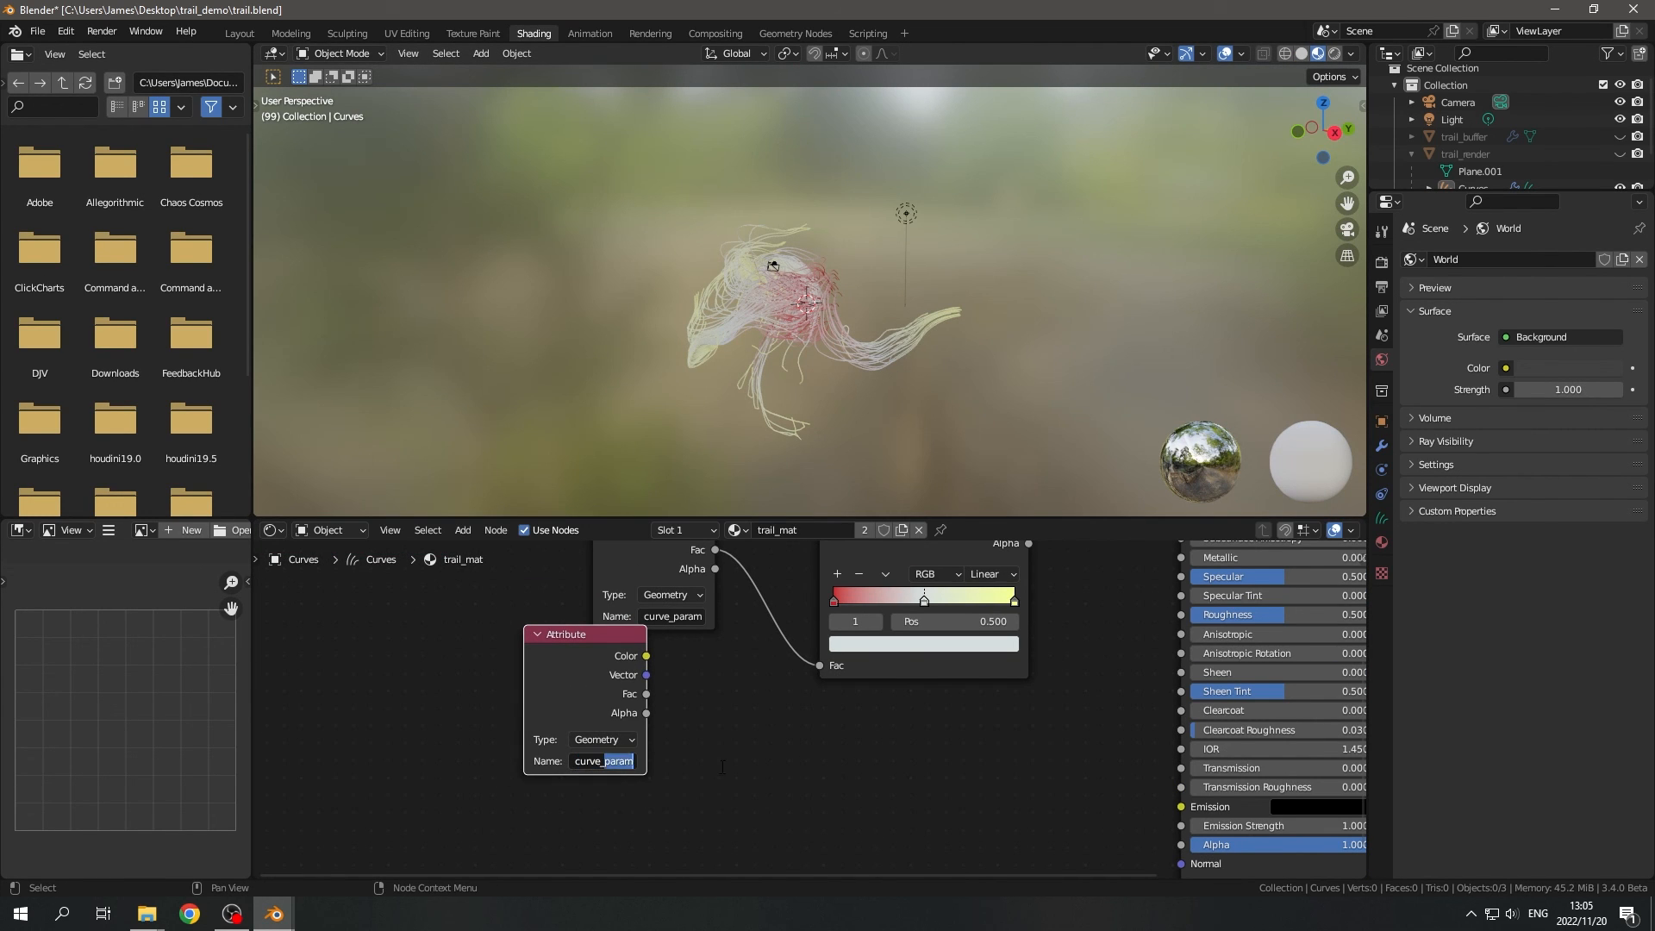
type("index")
key("Return")
- Add a 1D White Noise Texture node with its W input fed by the Fac output of the curve_index Attribute node
left_click_drag(566, 652, 659, 757)
scroll(607, 740, "up", 2)
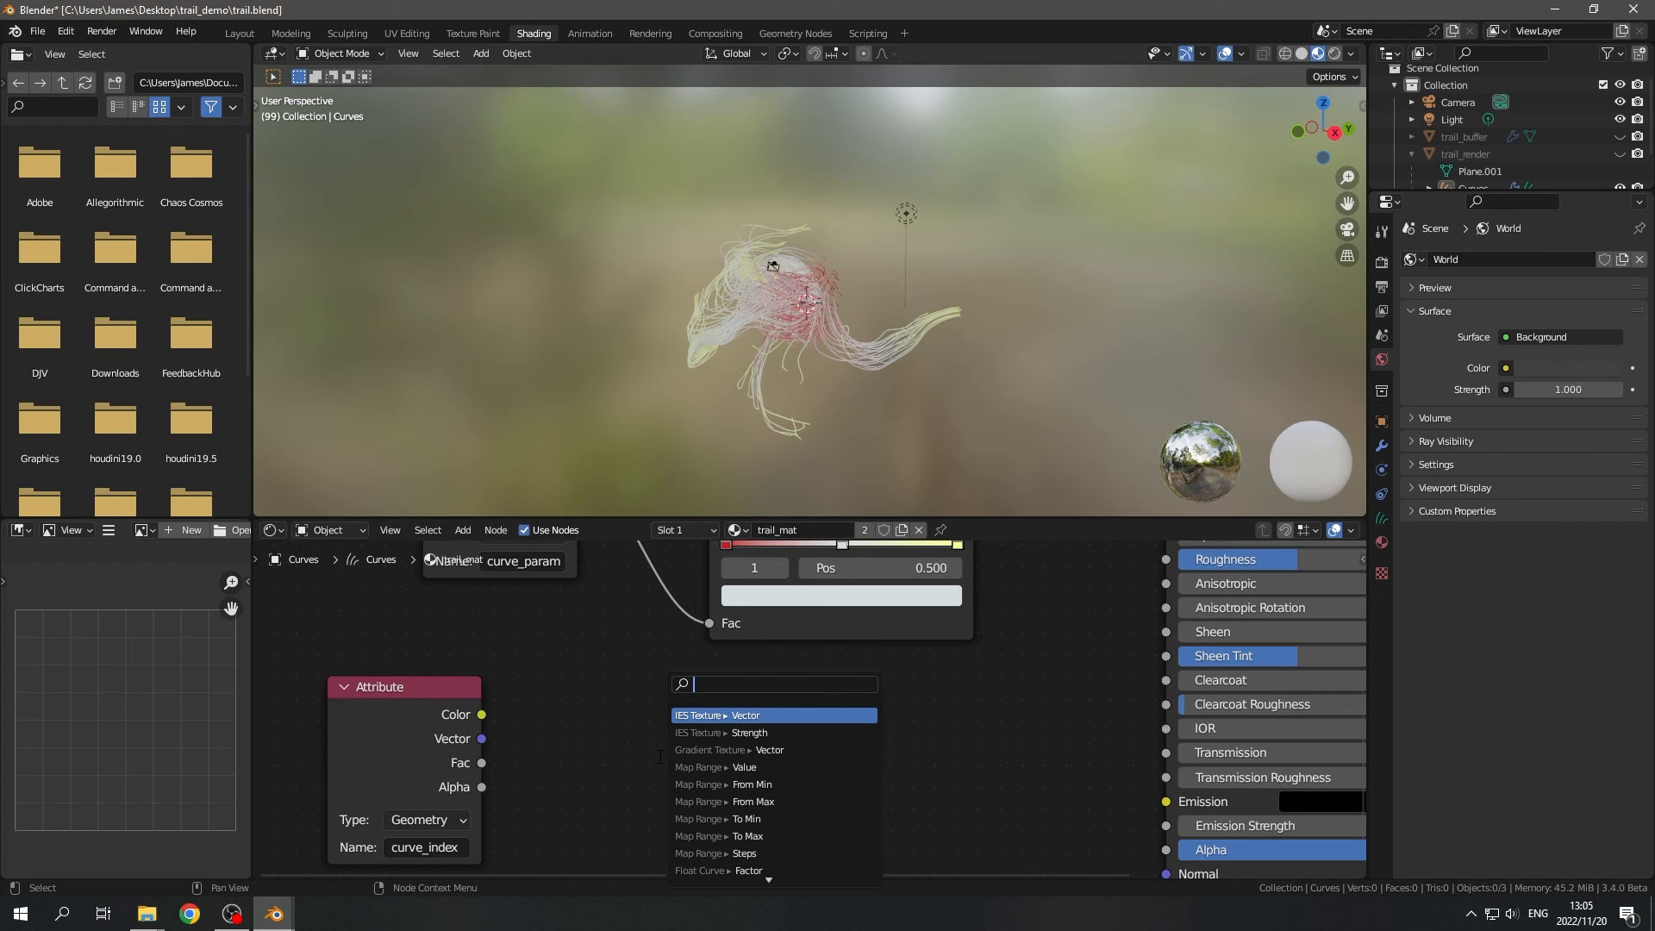
type("white")
key("Return")
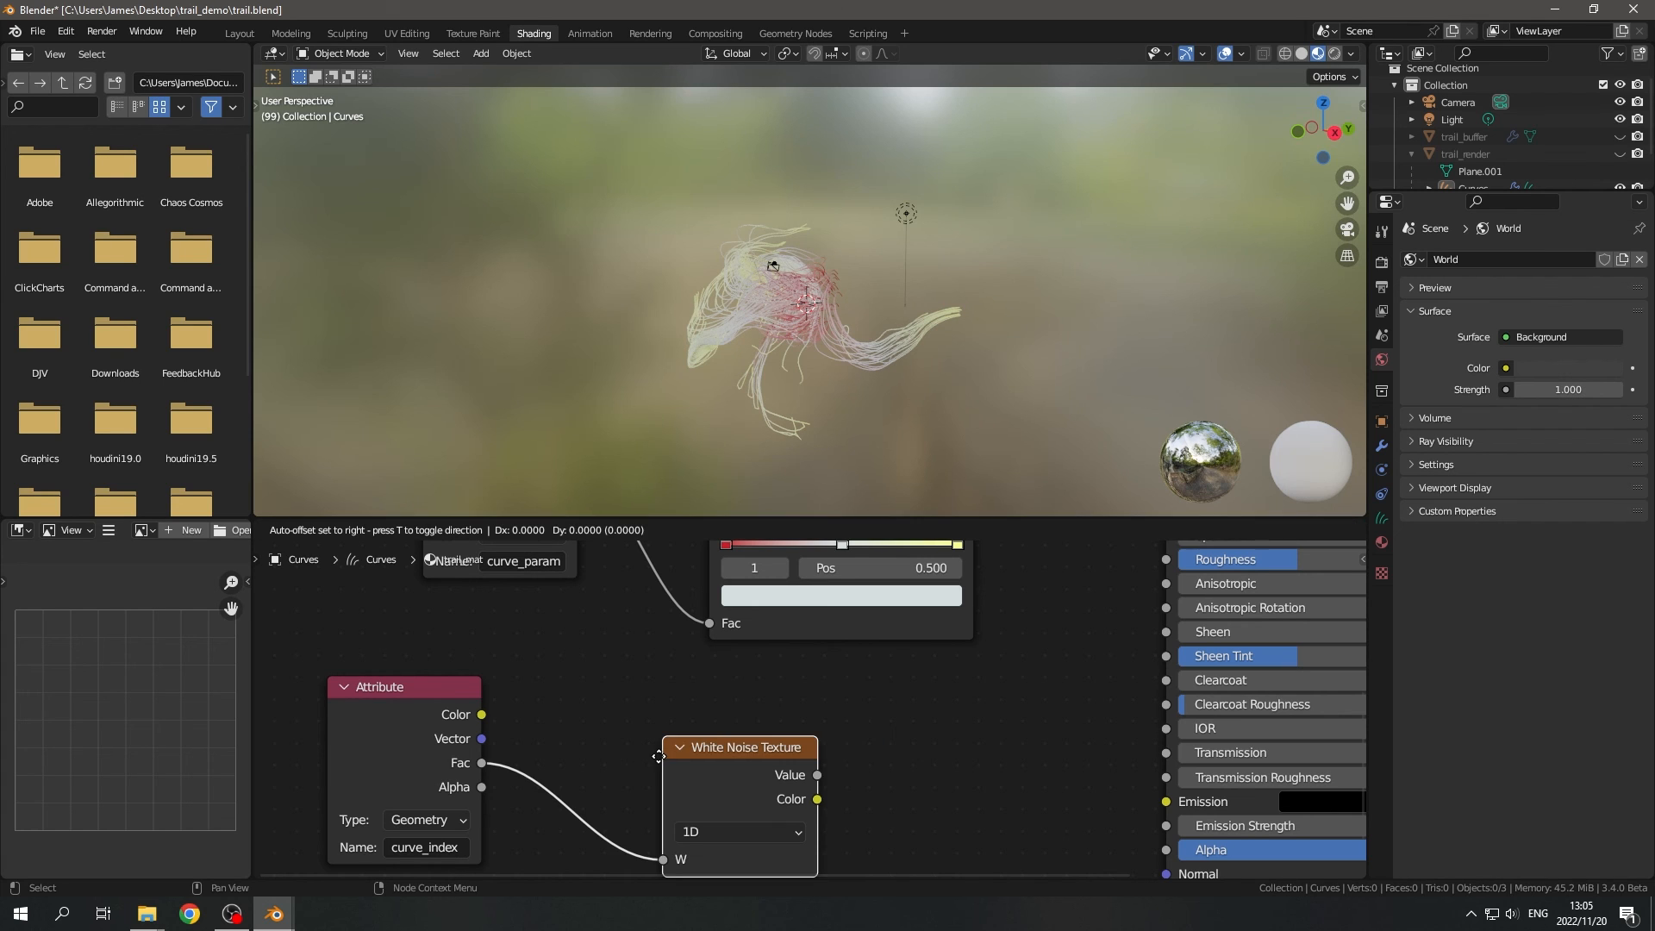
left_click(588, 735)
scroll(765, 742, "down", 1)
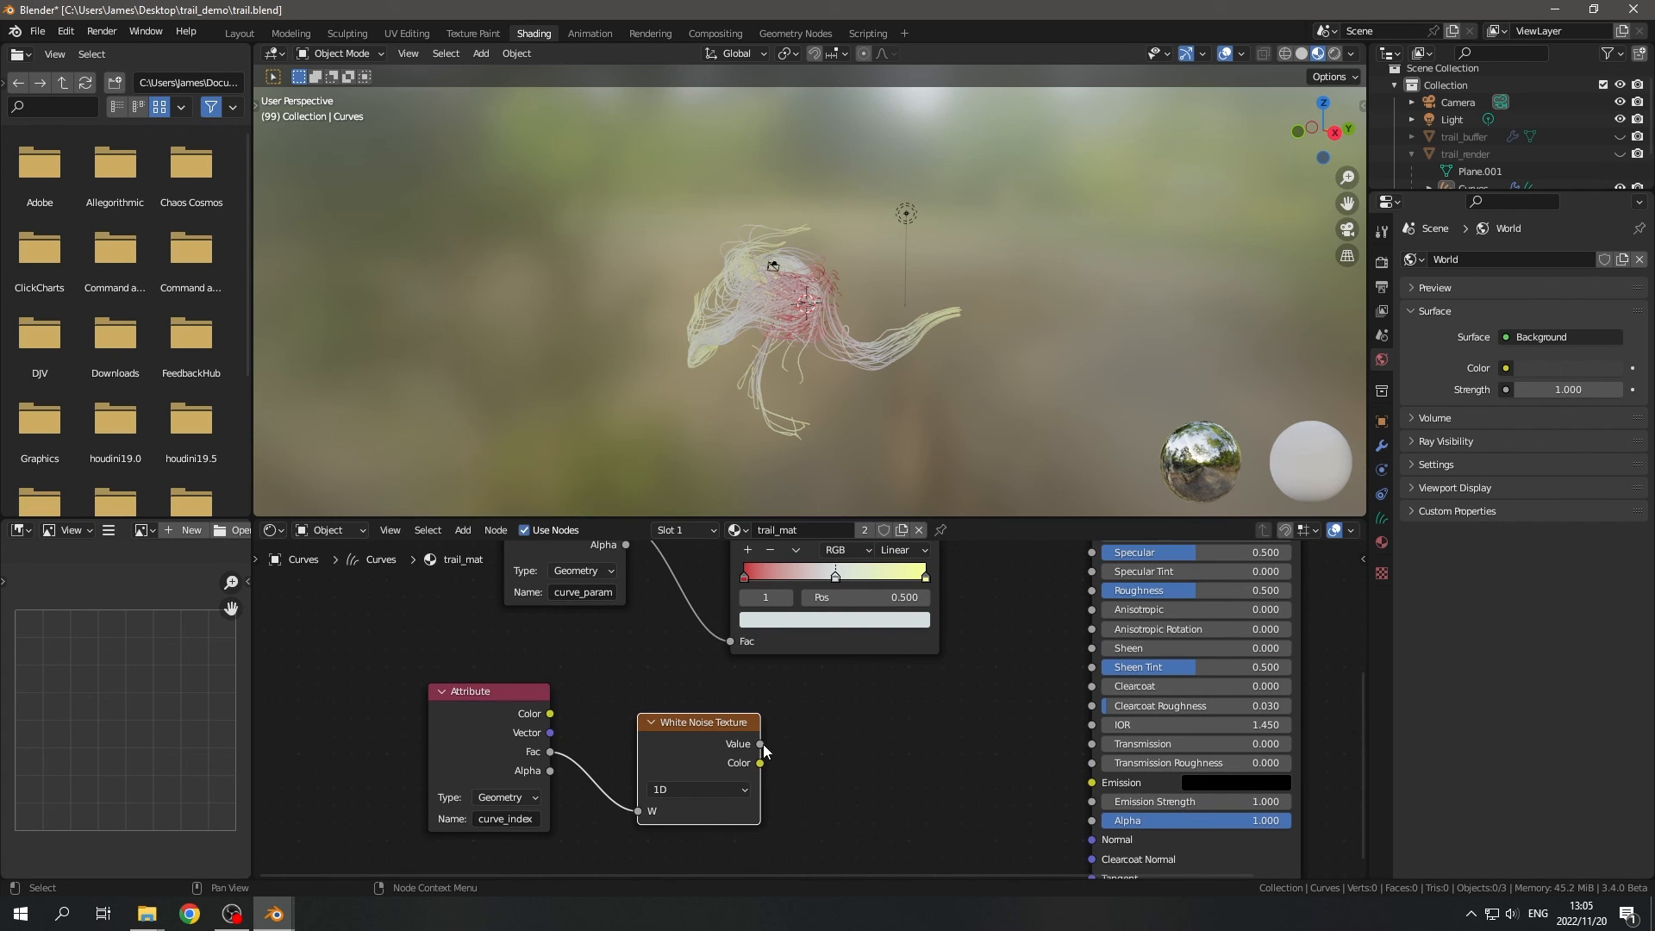
- Connect the White Noise Texture's Value output to the ColorRamp's Fac input in place of the curve_param link
left_click_drag(760, 743, 730, 641)
scroll(777, 364, "up", 5)
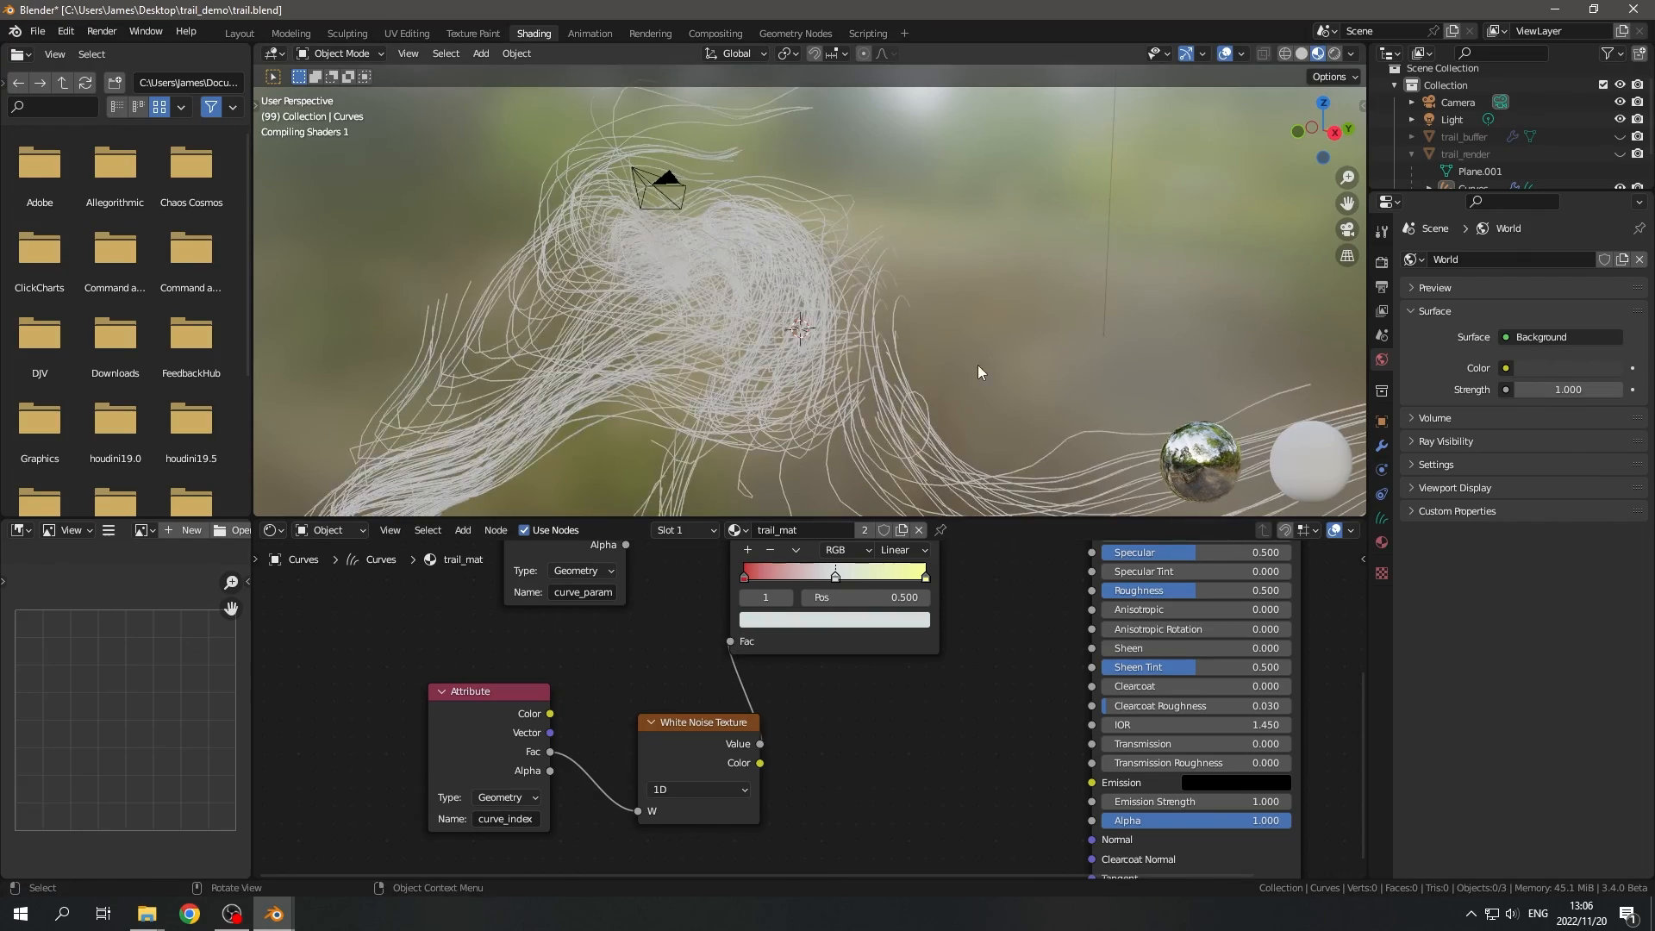
middle_click_drag(977, 364, 897, 340)
scroll(877, 364, "up", 5)
scroll(898, 384, "up", 3)
scroll(900, 388, "down", 6)
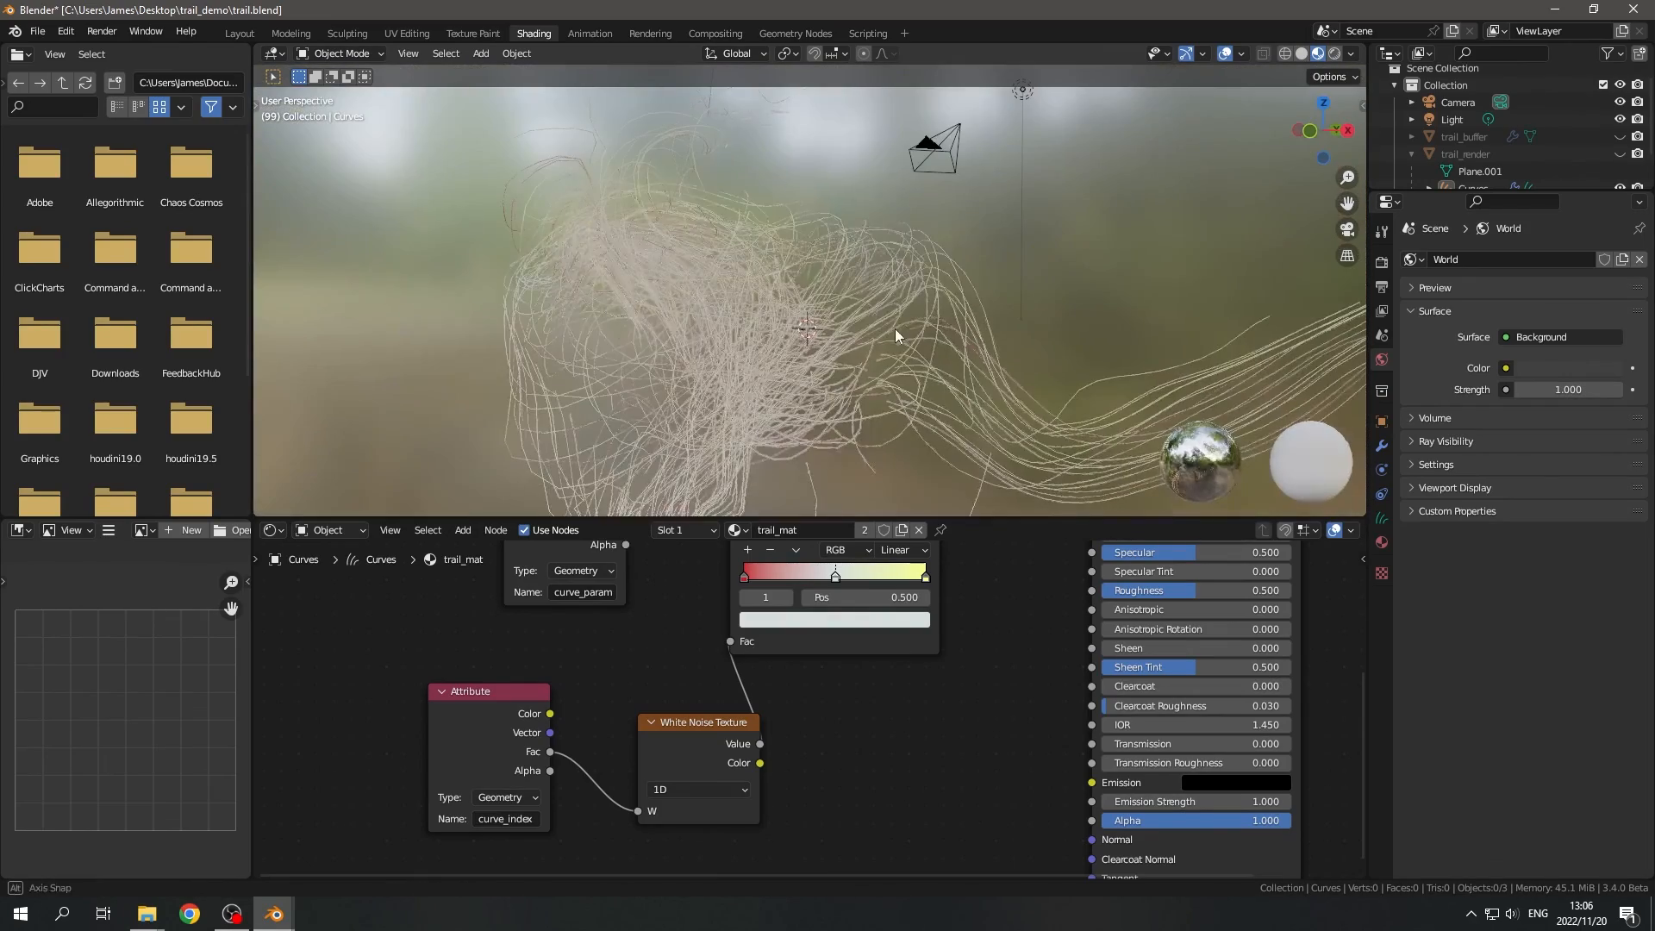
- Return to the Geometry Nodes workspace, switch the viewport to rendered shading and inspect the per-strand colours from several angles
left_click(787, 32)
key("z")
left_click(1021, 172)
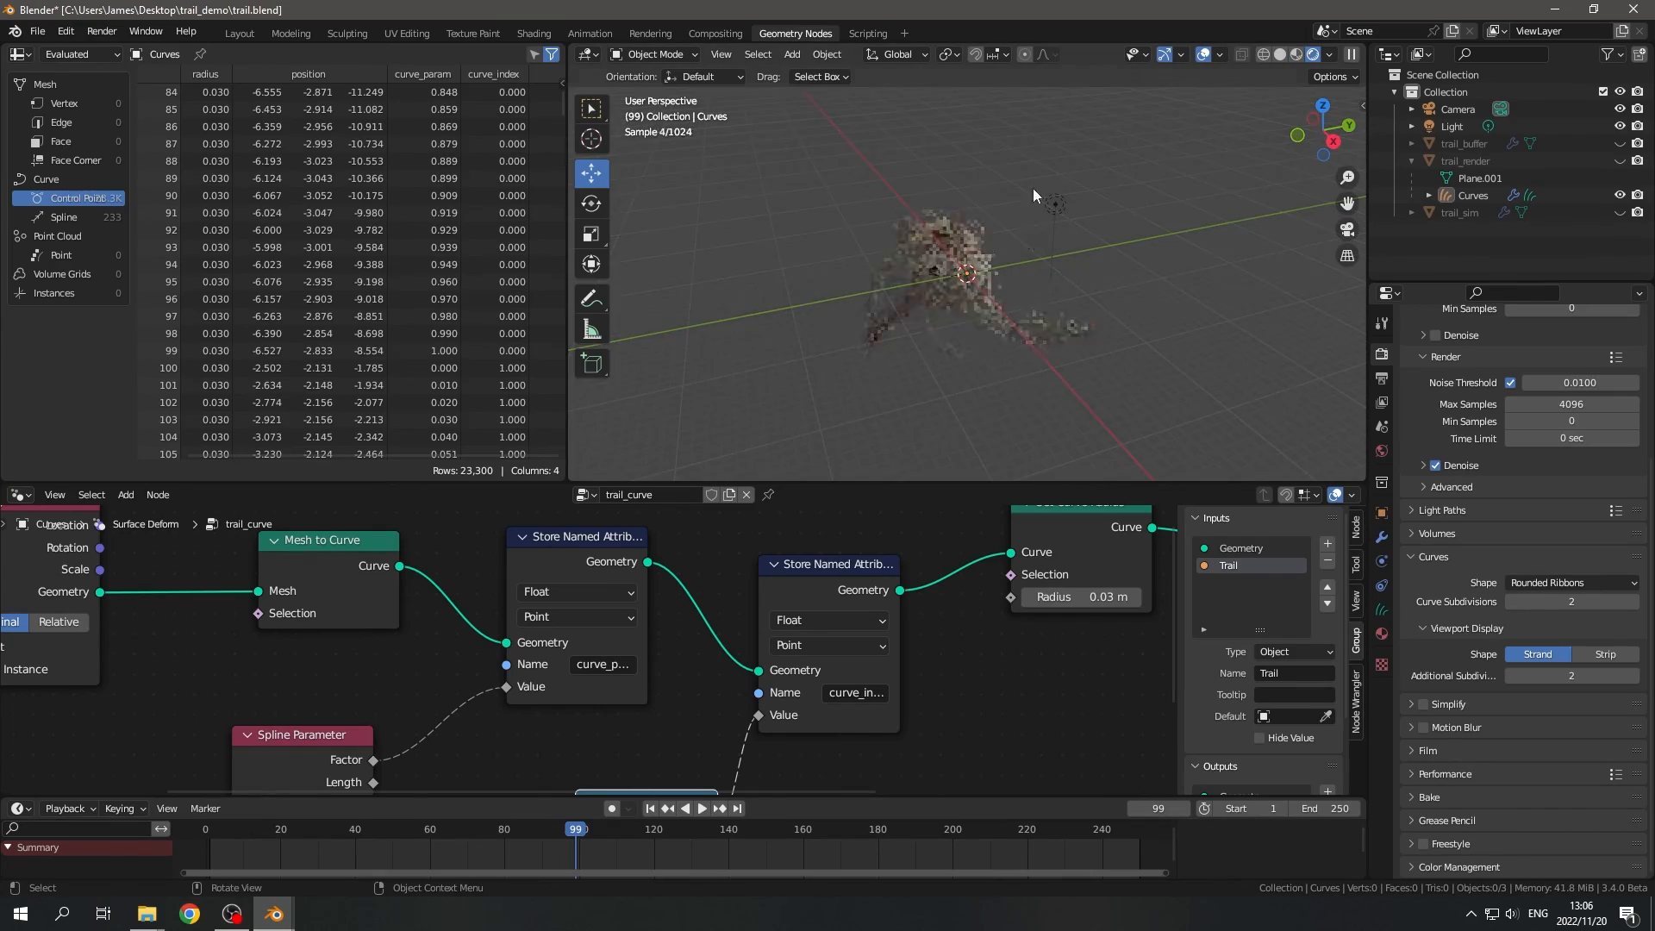
middle_click_drag(985, 344, 953, 319)
scroll(952, 319, "up", 5)
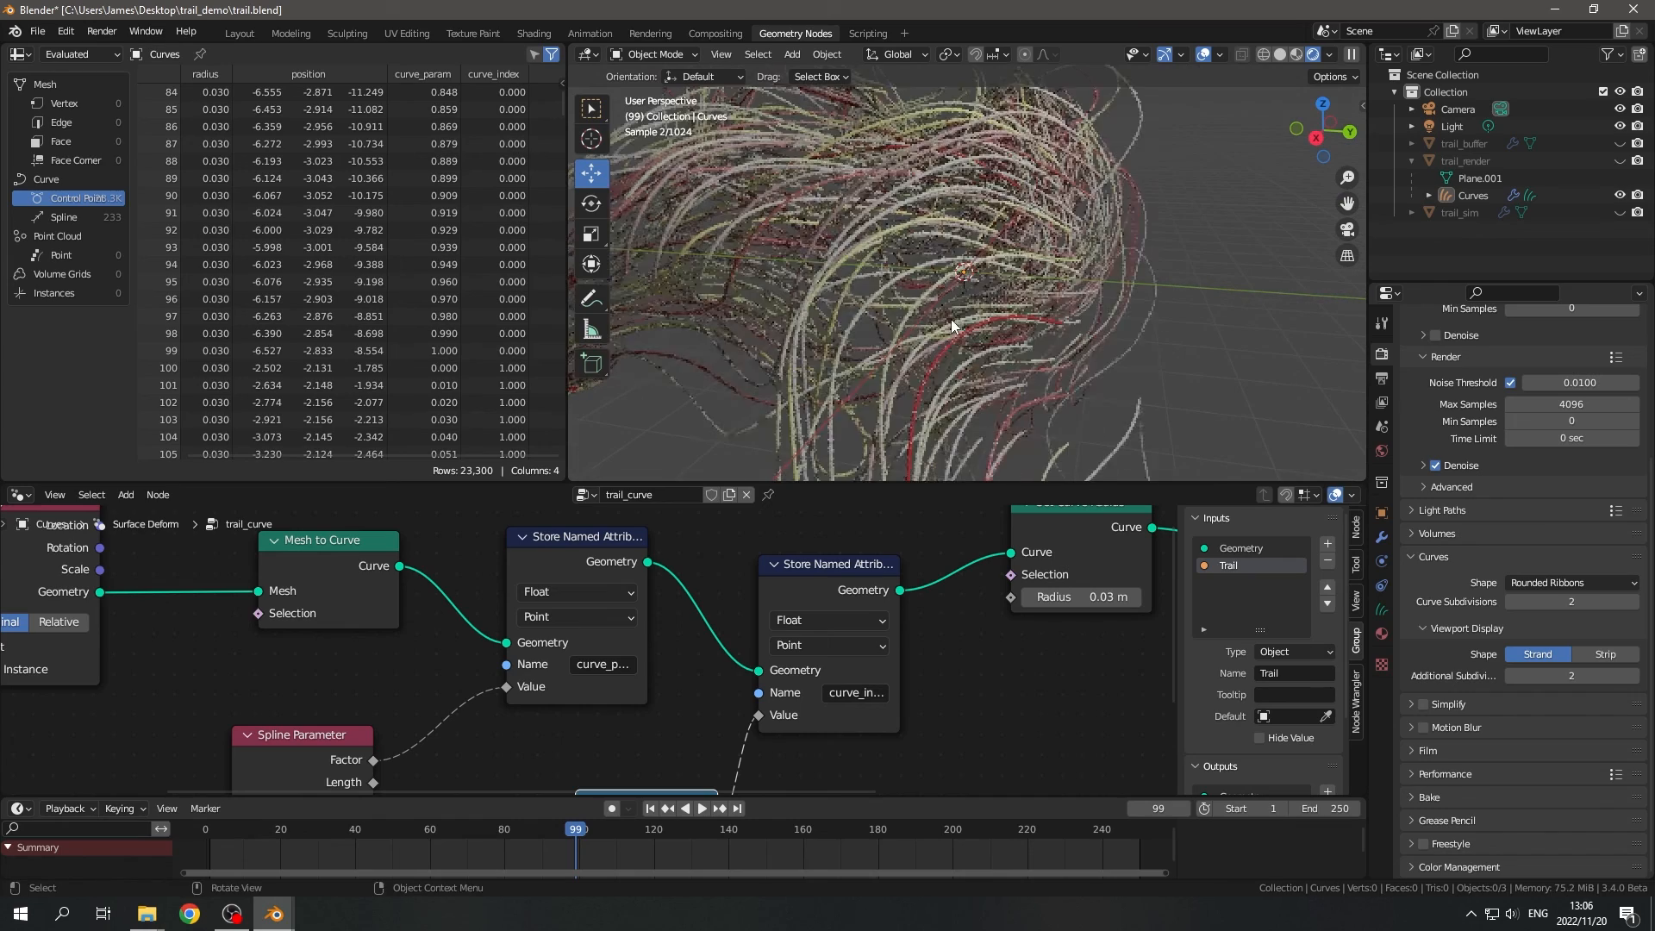
scroll(961, 231, "down", 2)
middle_click_drag(1117, 315, 926, 288)
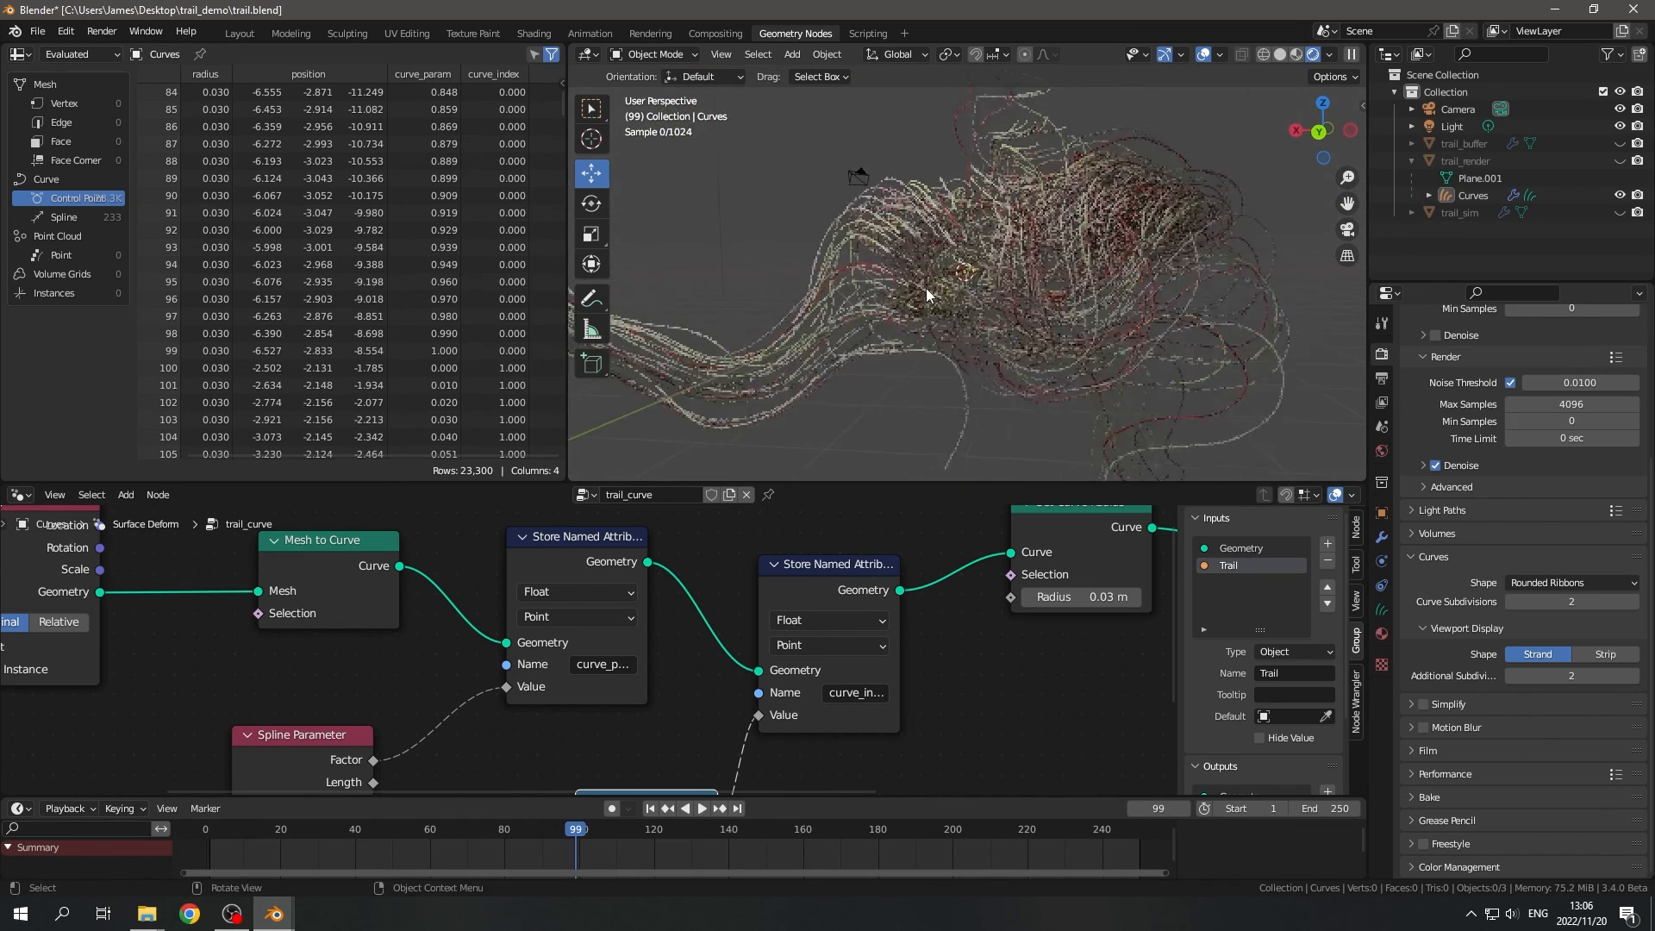
scroll(1187, 343, "down", 3)
middle_click_drag(1187, 343, 729, 345)
scroll(989, 327, "down", 3)
middle_click_drag(990, 328, 685, 349)
scroll(912, 333, "up", 4)
scroll(993, 678, "down", 10)
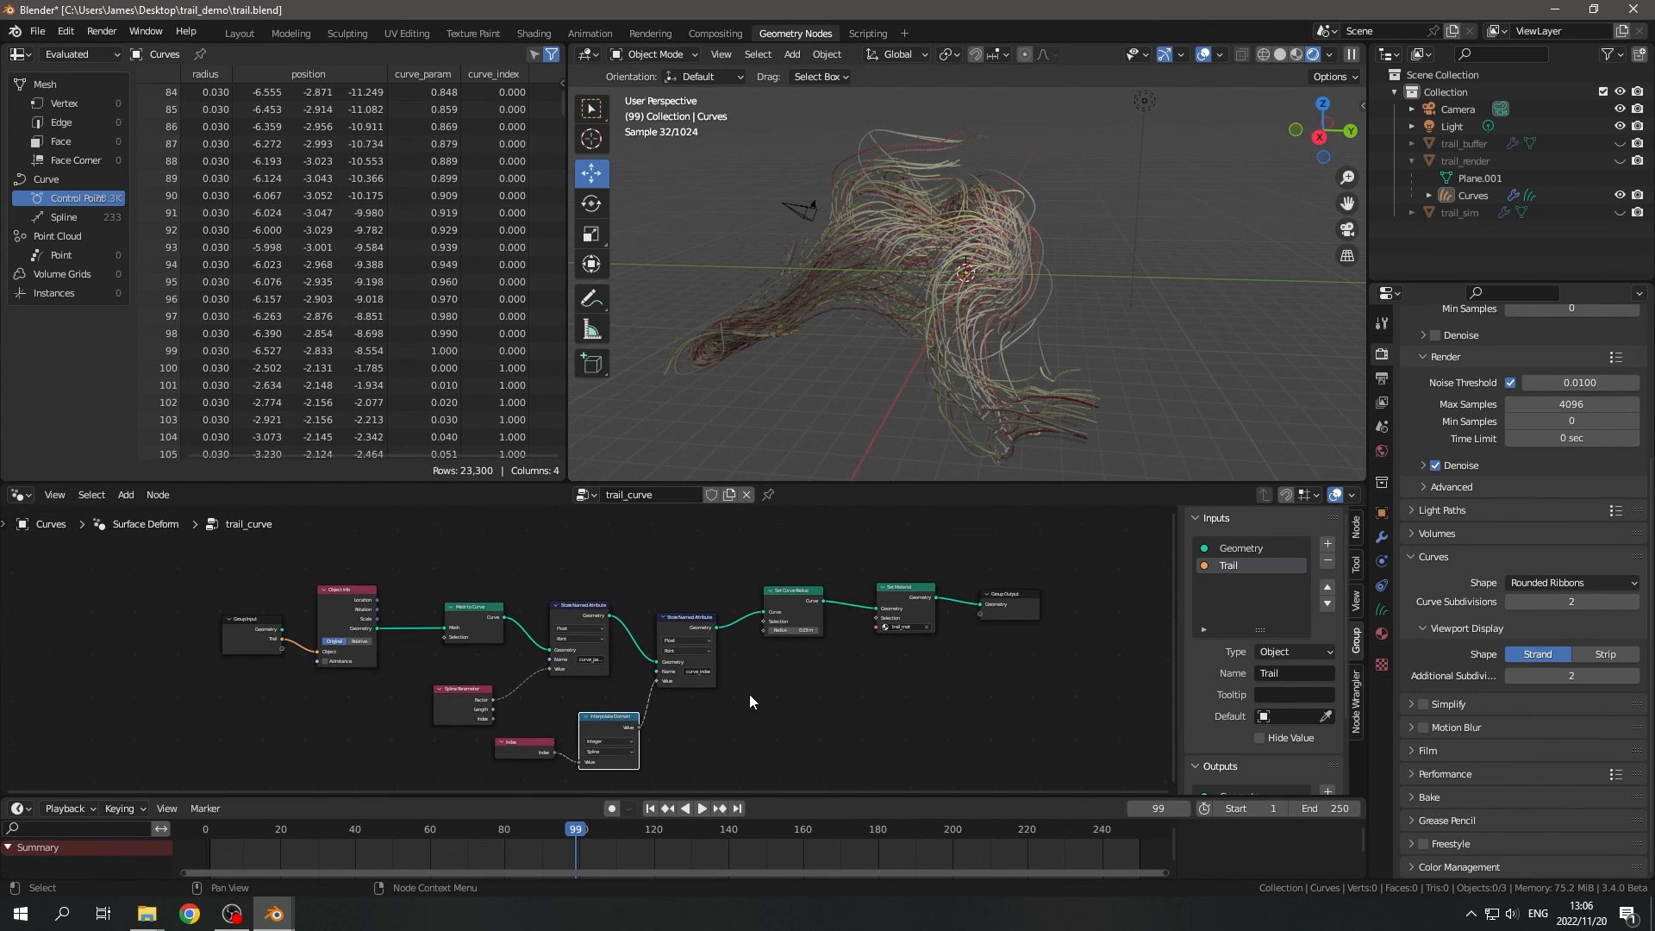
- Review the complete trail_curve node tree and examine the rendered trails from different sides
scroll(759, 692, "up", 2)
mouse_move(855, 675)
middle_mouse_down()
mouse_move(784, 680)
mouse_move(840, 668)
middle_mouse_up()
left_click_drag(114, 558, 1117, 784)
middle_click_drag(1025, 374, 1109, 407)
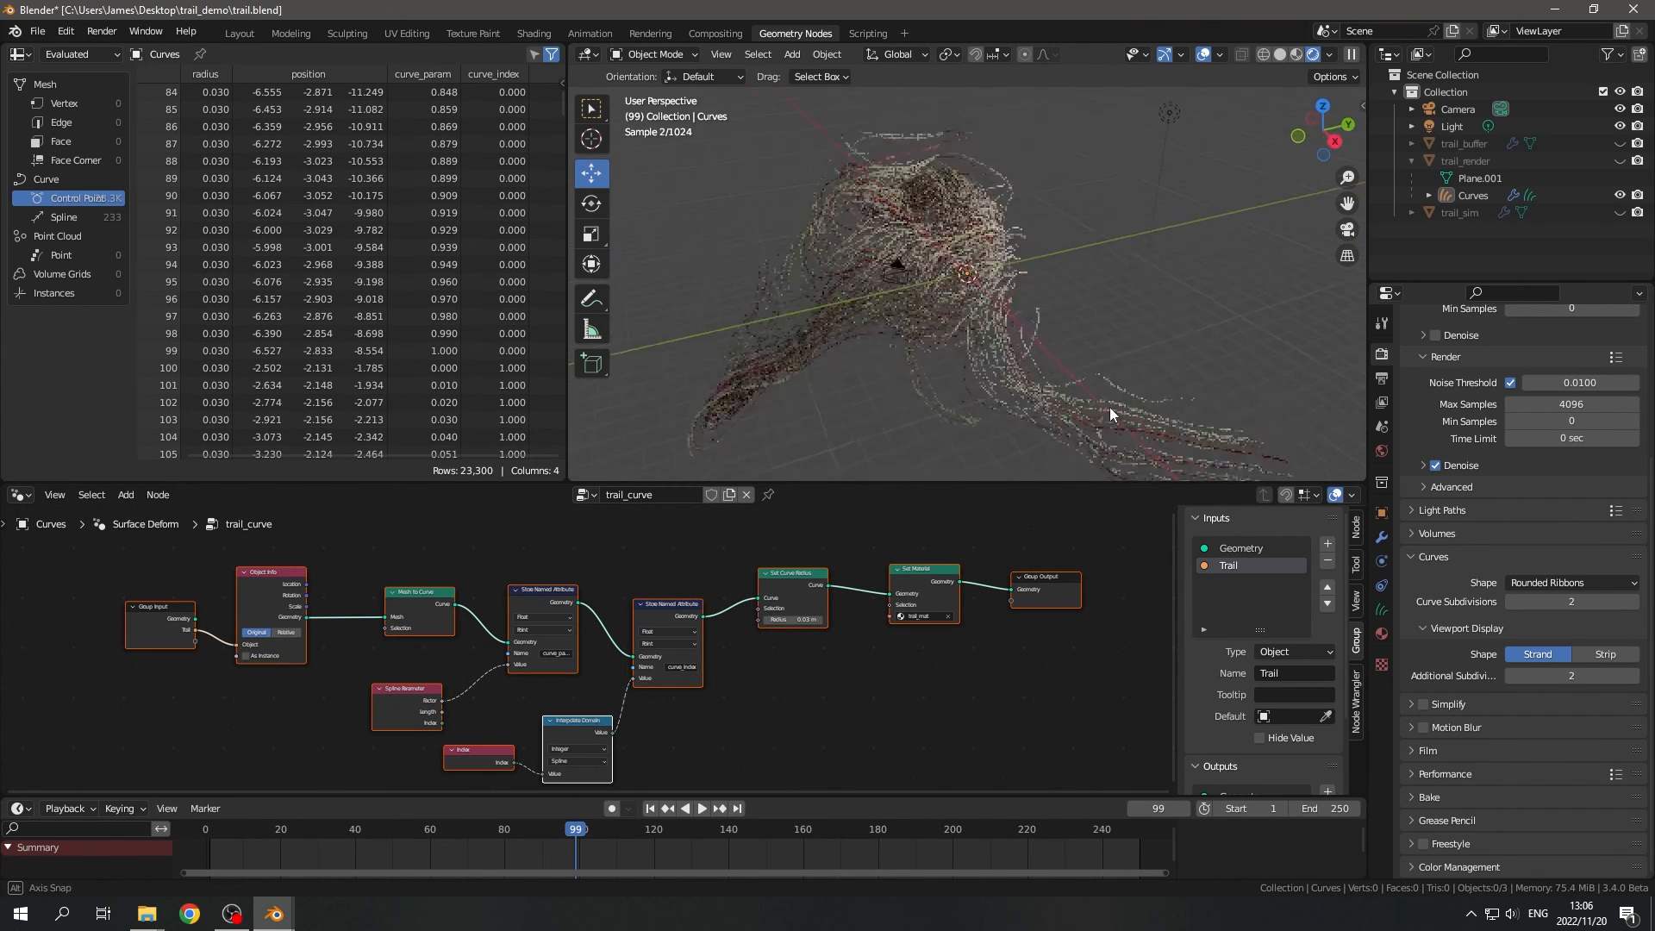
middle_click_drag(1051, 355, 962, 348)
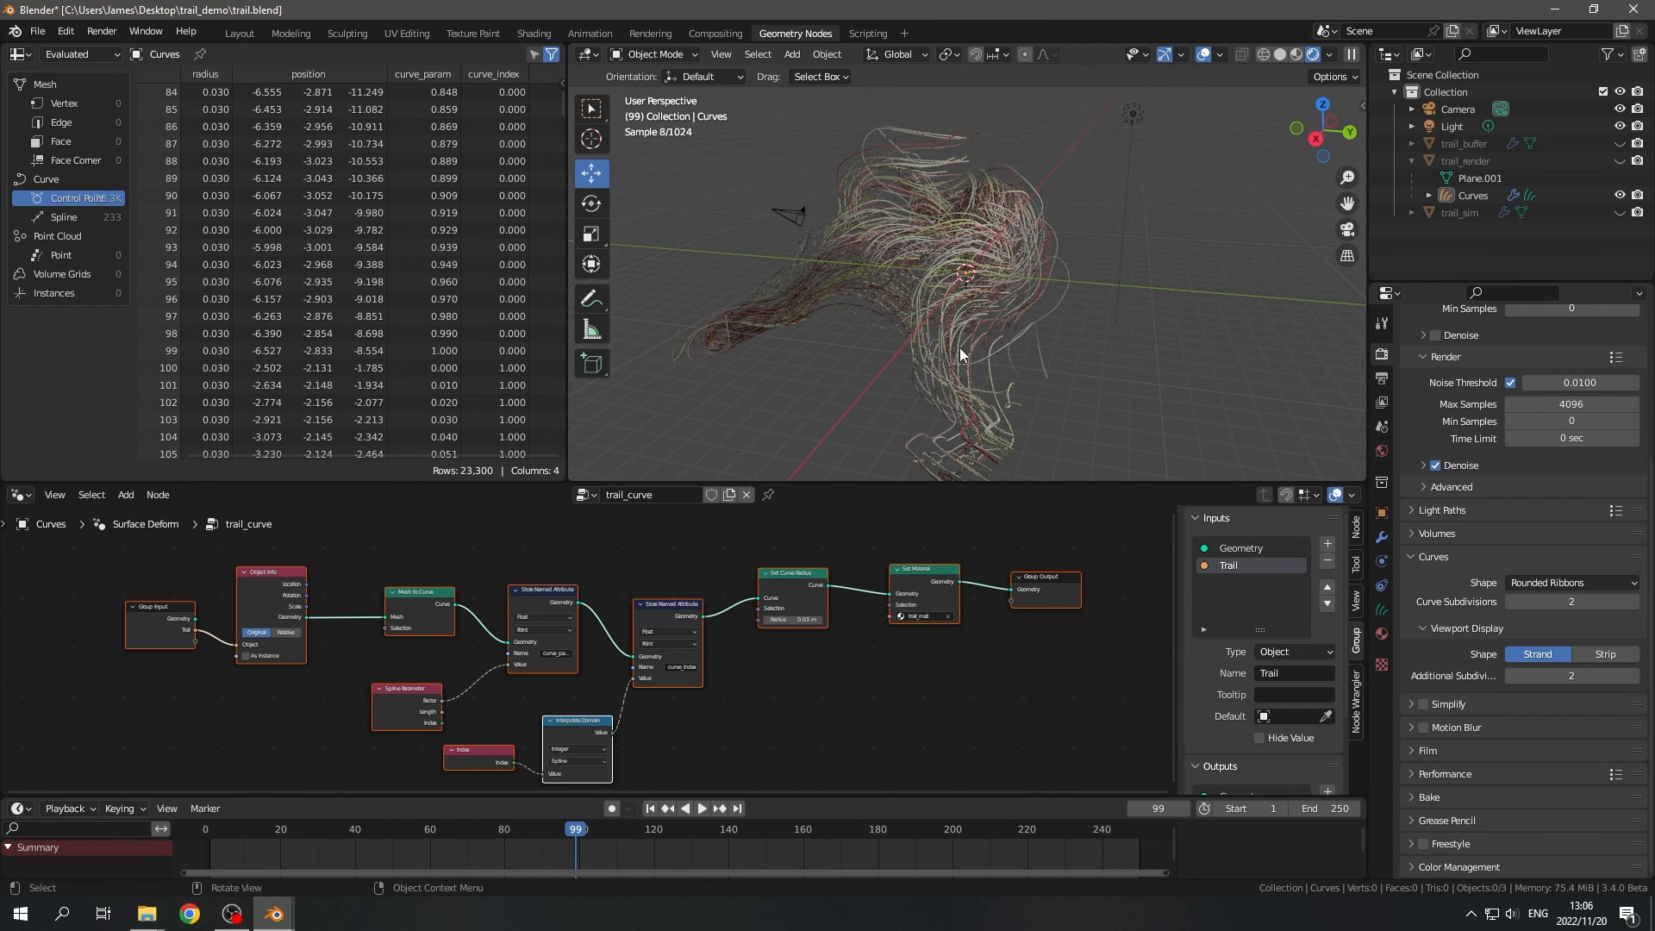
middle_click_drag(1010, 530, 1001, 519)
middle_click_drag(956, 362, 929, 329)
middle_click_drag(1091, 355, 1196, 258)
middle_click_drag(1139, 355, 976, 405)
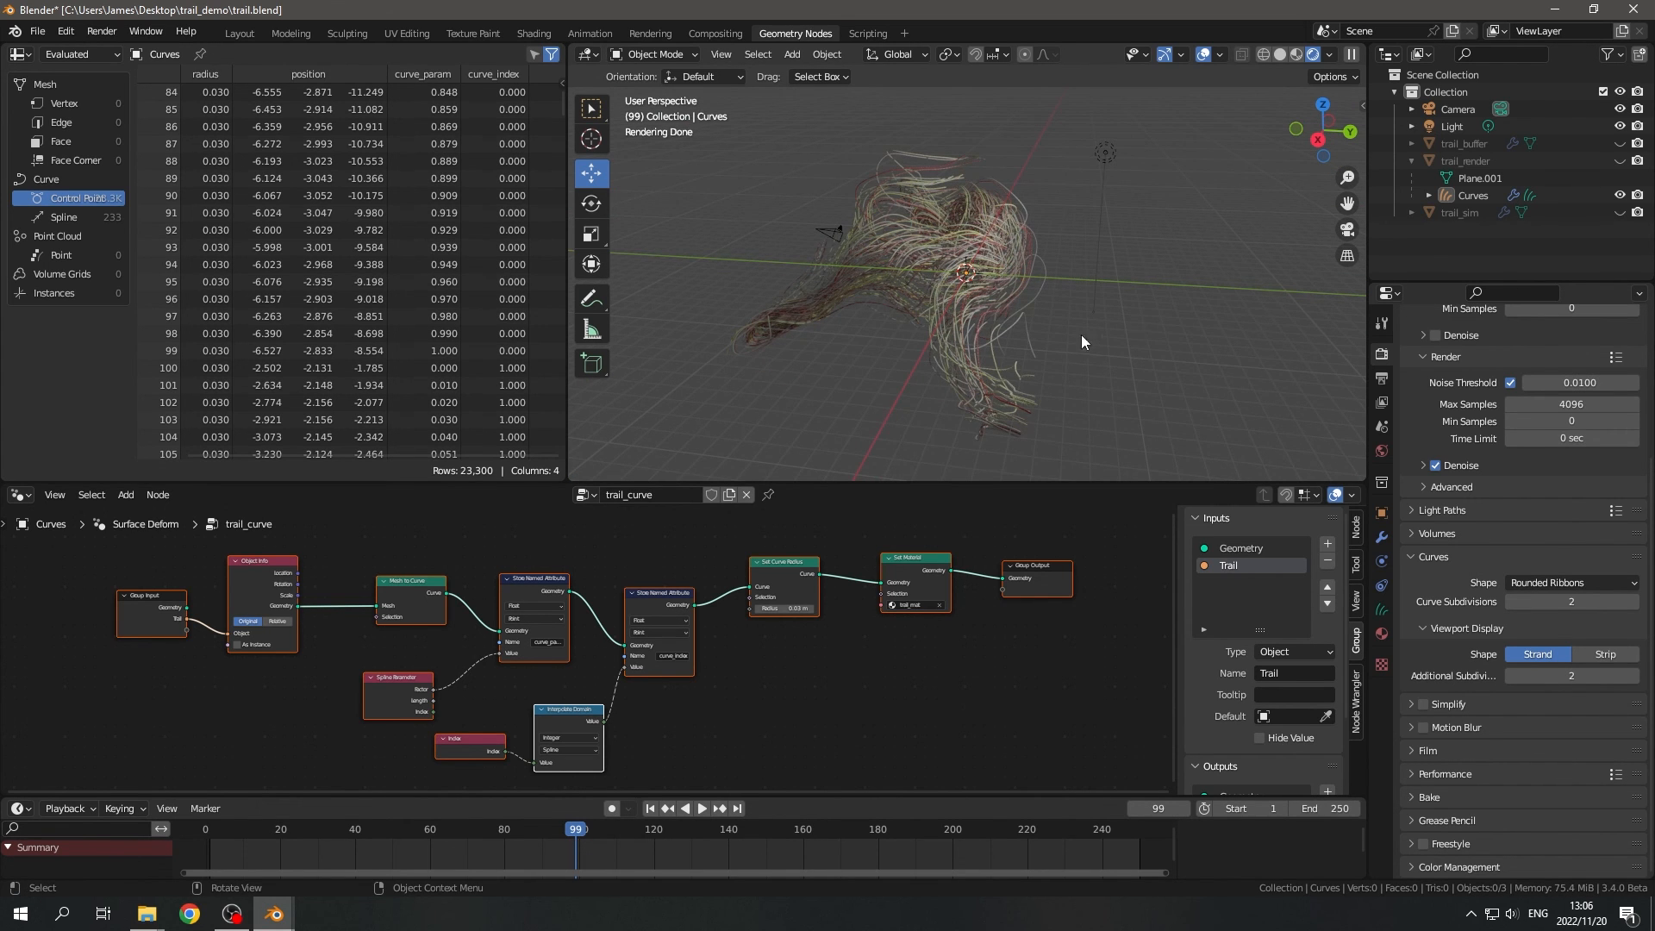
middle_click_drag(1082, 340, 927, 179)
middle_click_drag(826, 737, 787, 721)
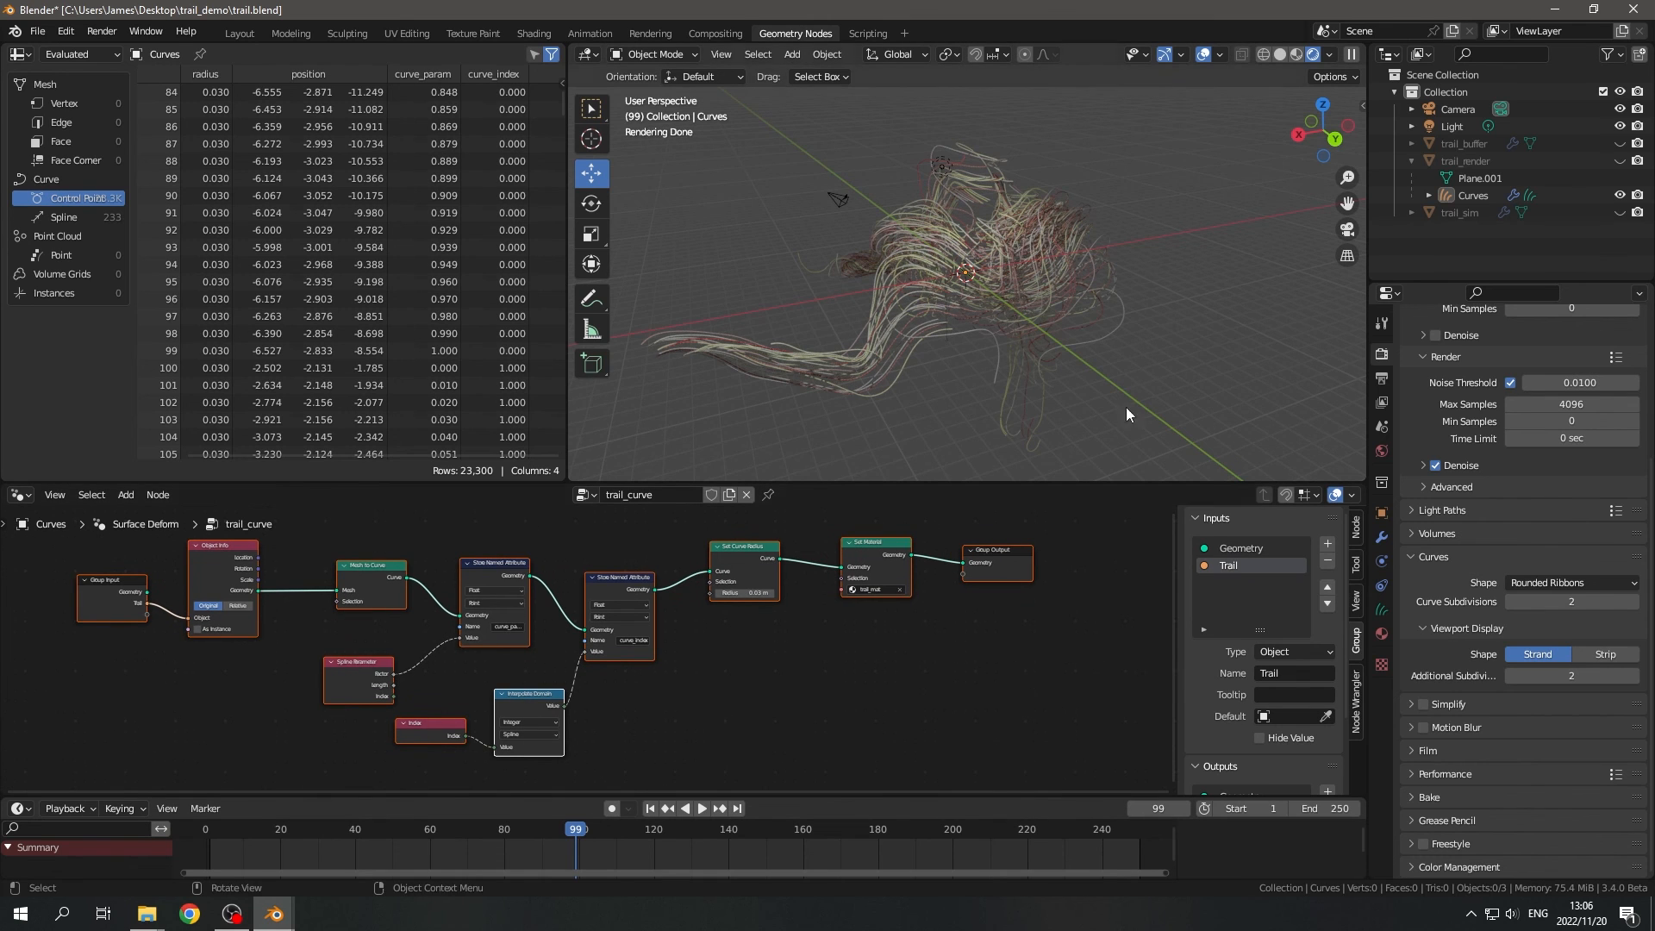
middle_click_drag(922, 431, 1141, 256)
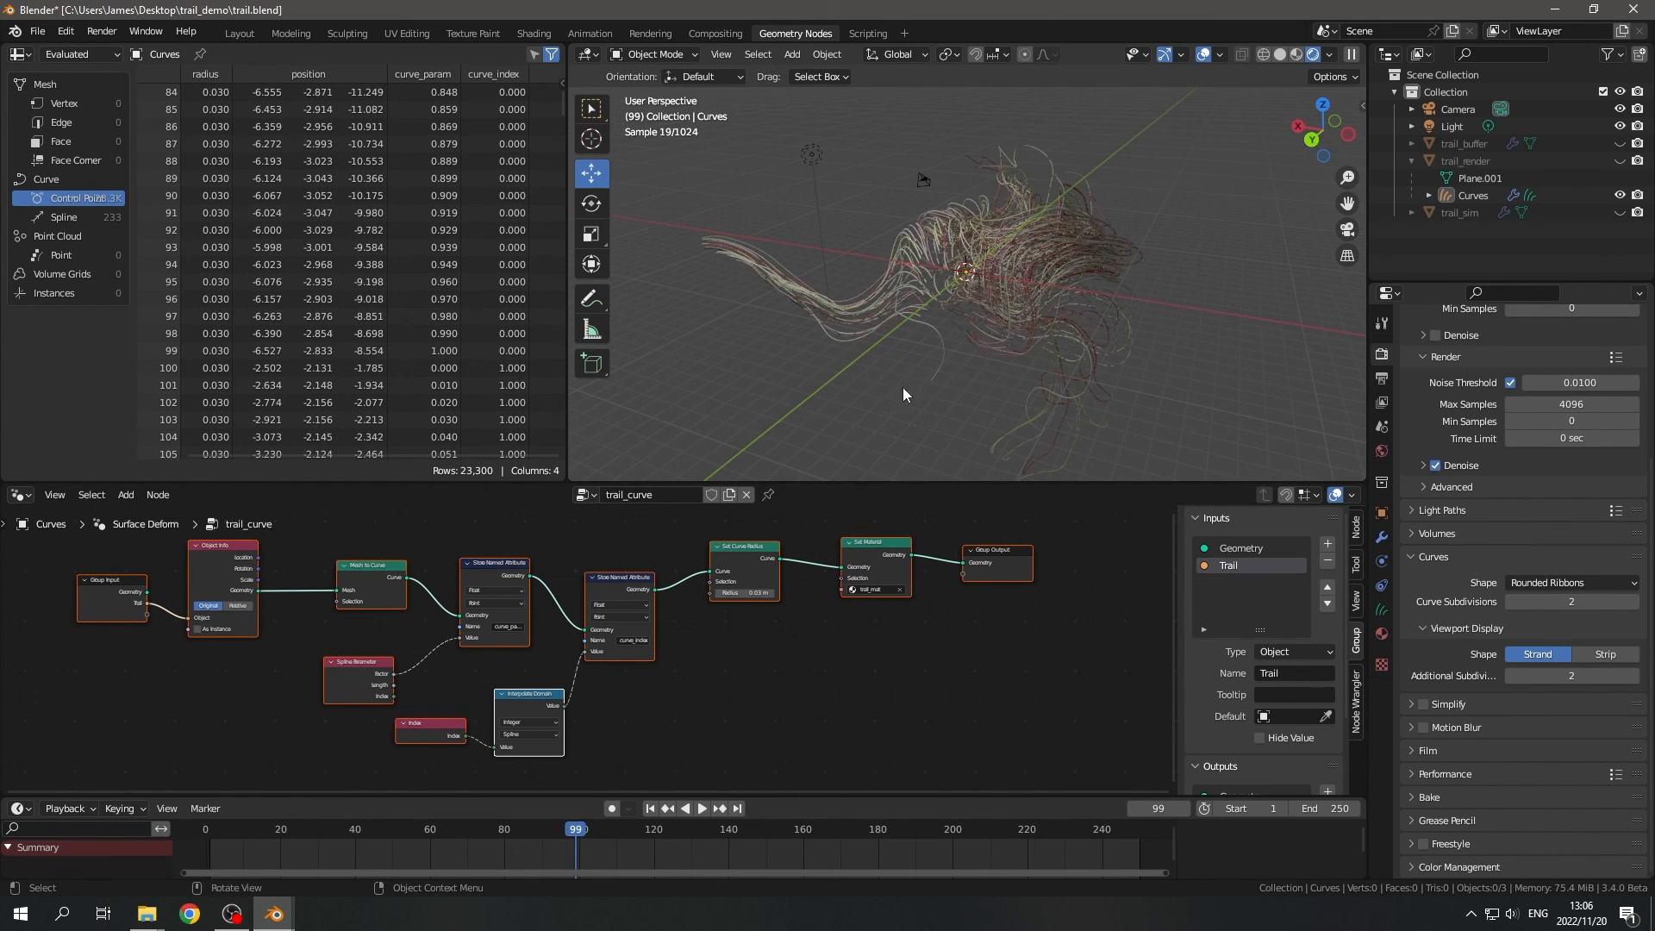
middle_click_drag(902, 394, 1031, 360)
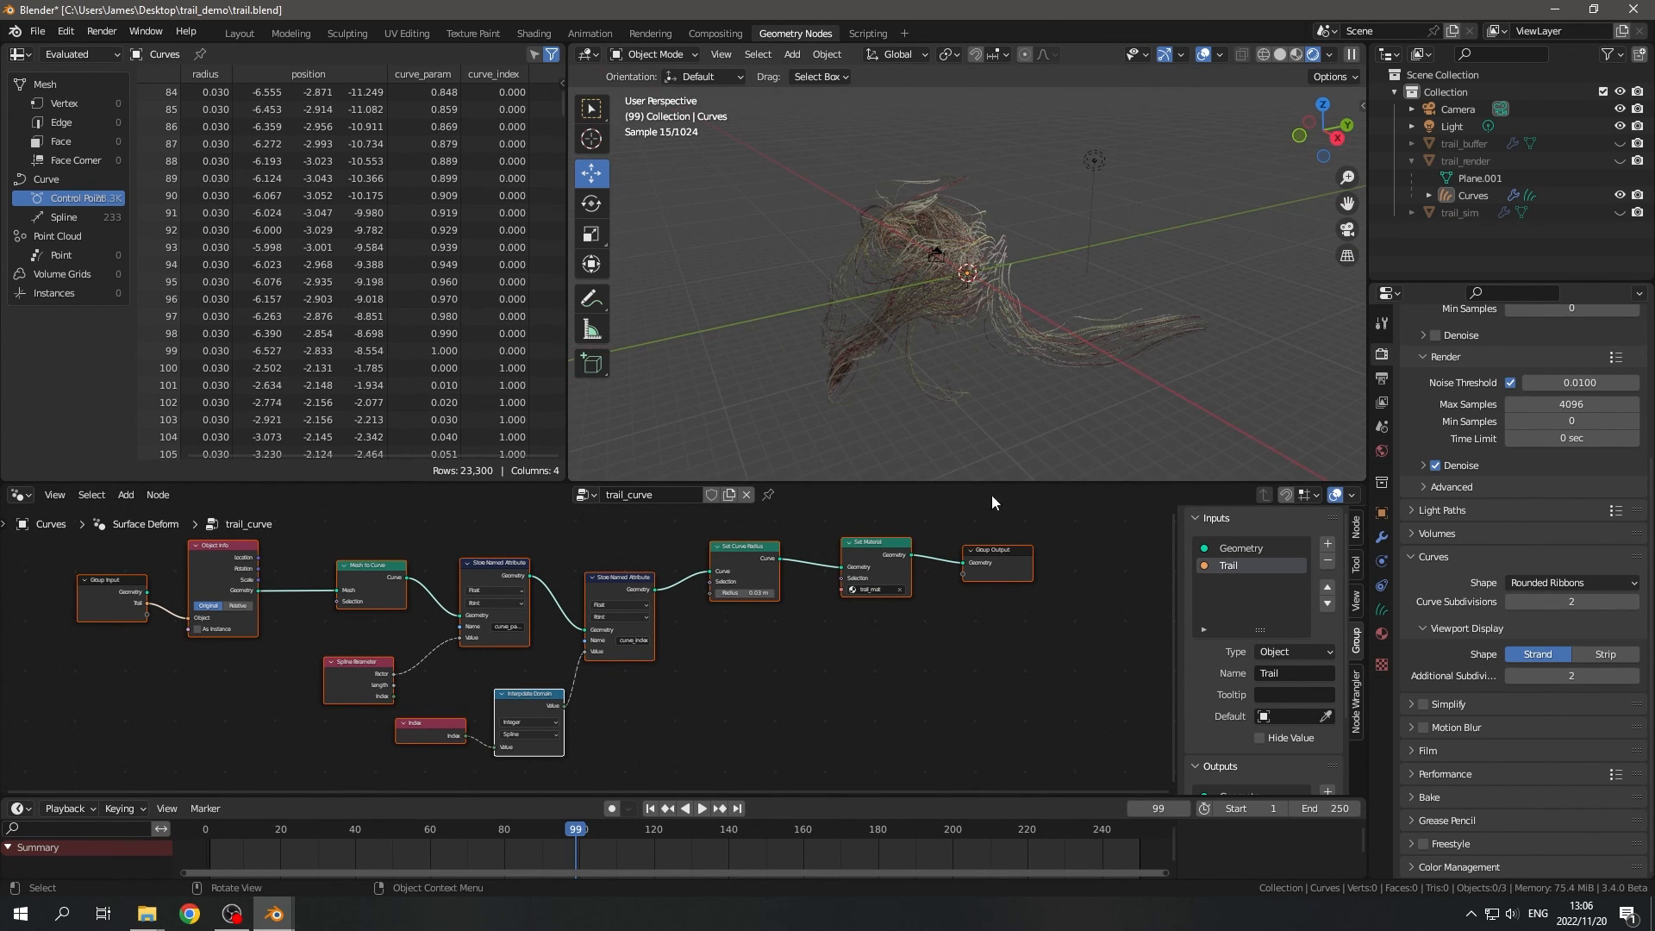